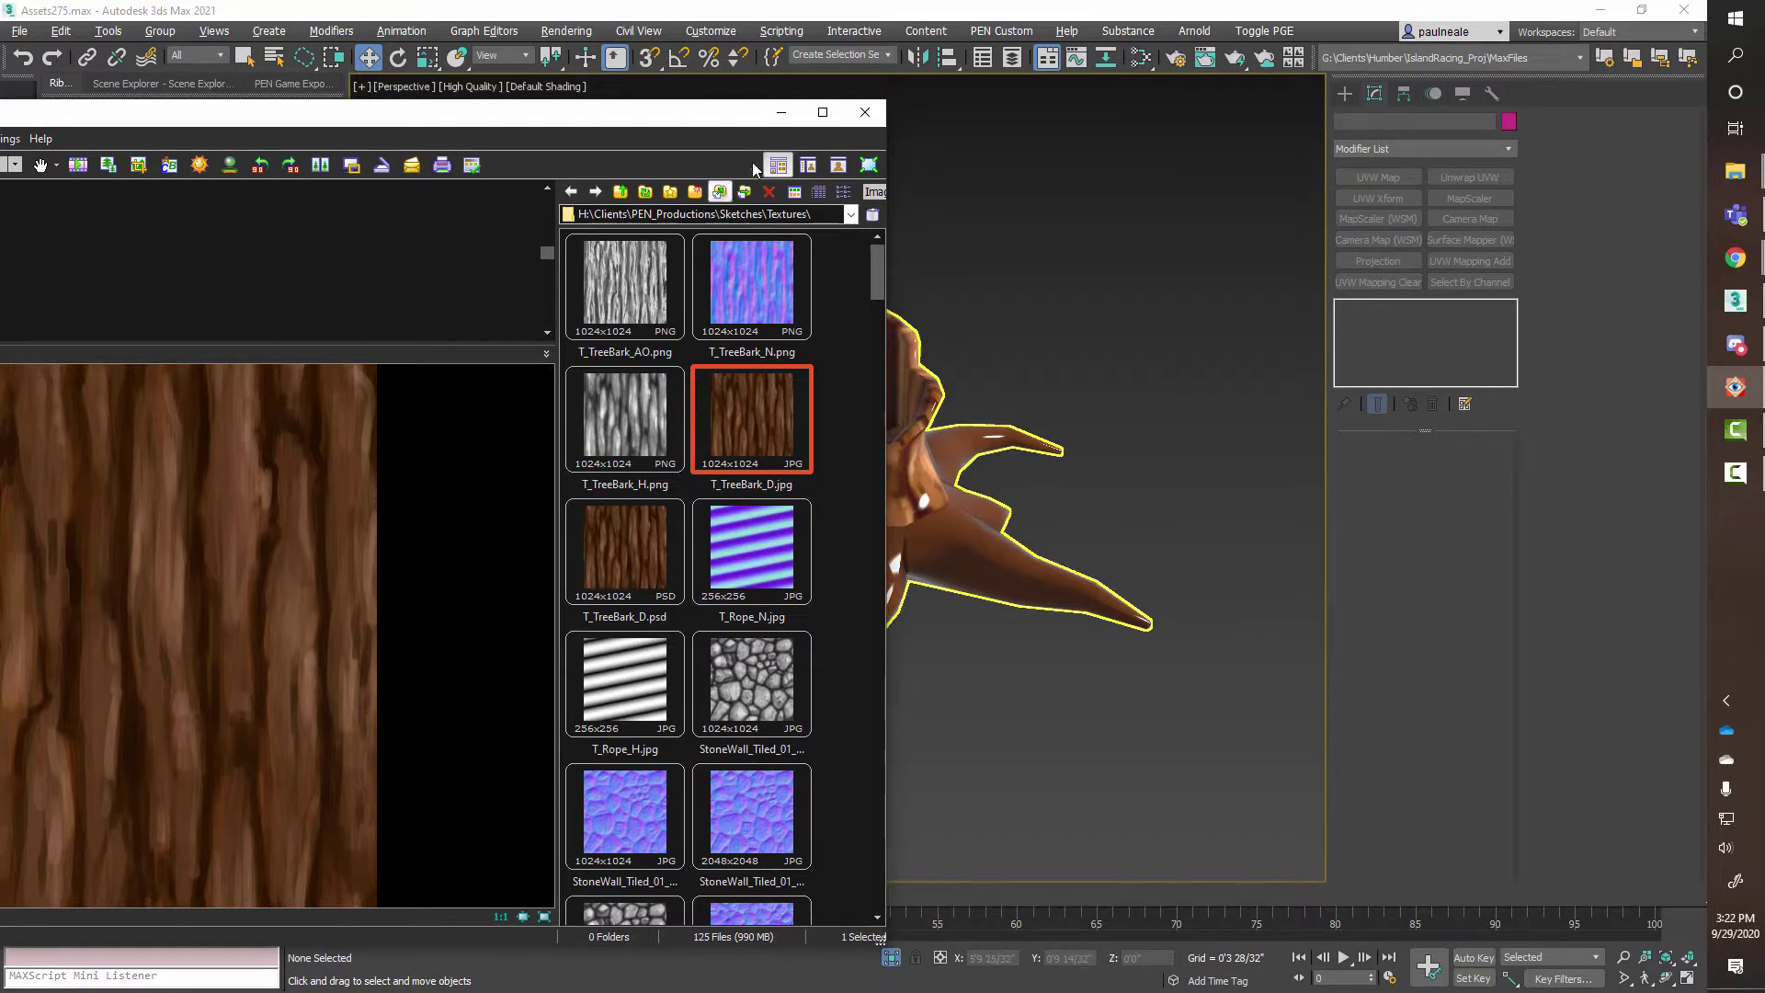
# Minimise the bark texture viewer and select a polygon on the side of the tree stump in Unwrap UVW.
pyautogui.moveTo(746, 123); pyautogui.dragTo(1146, 96)
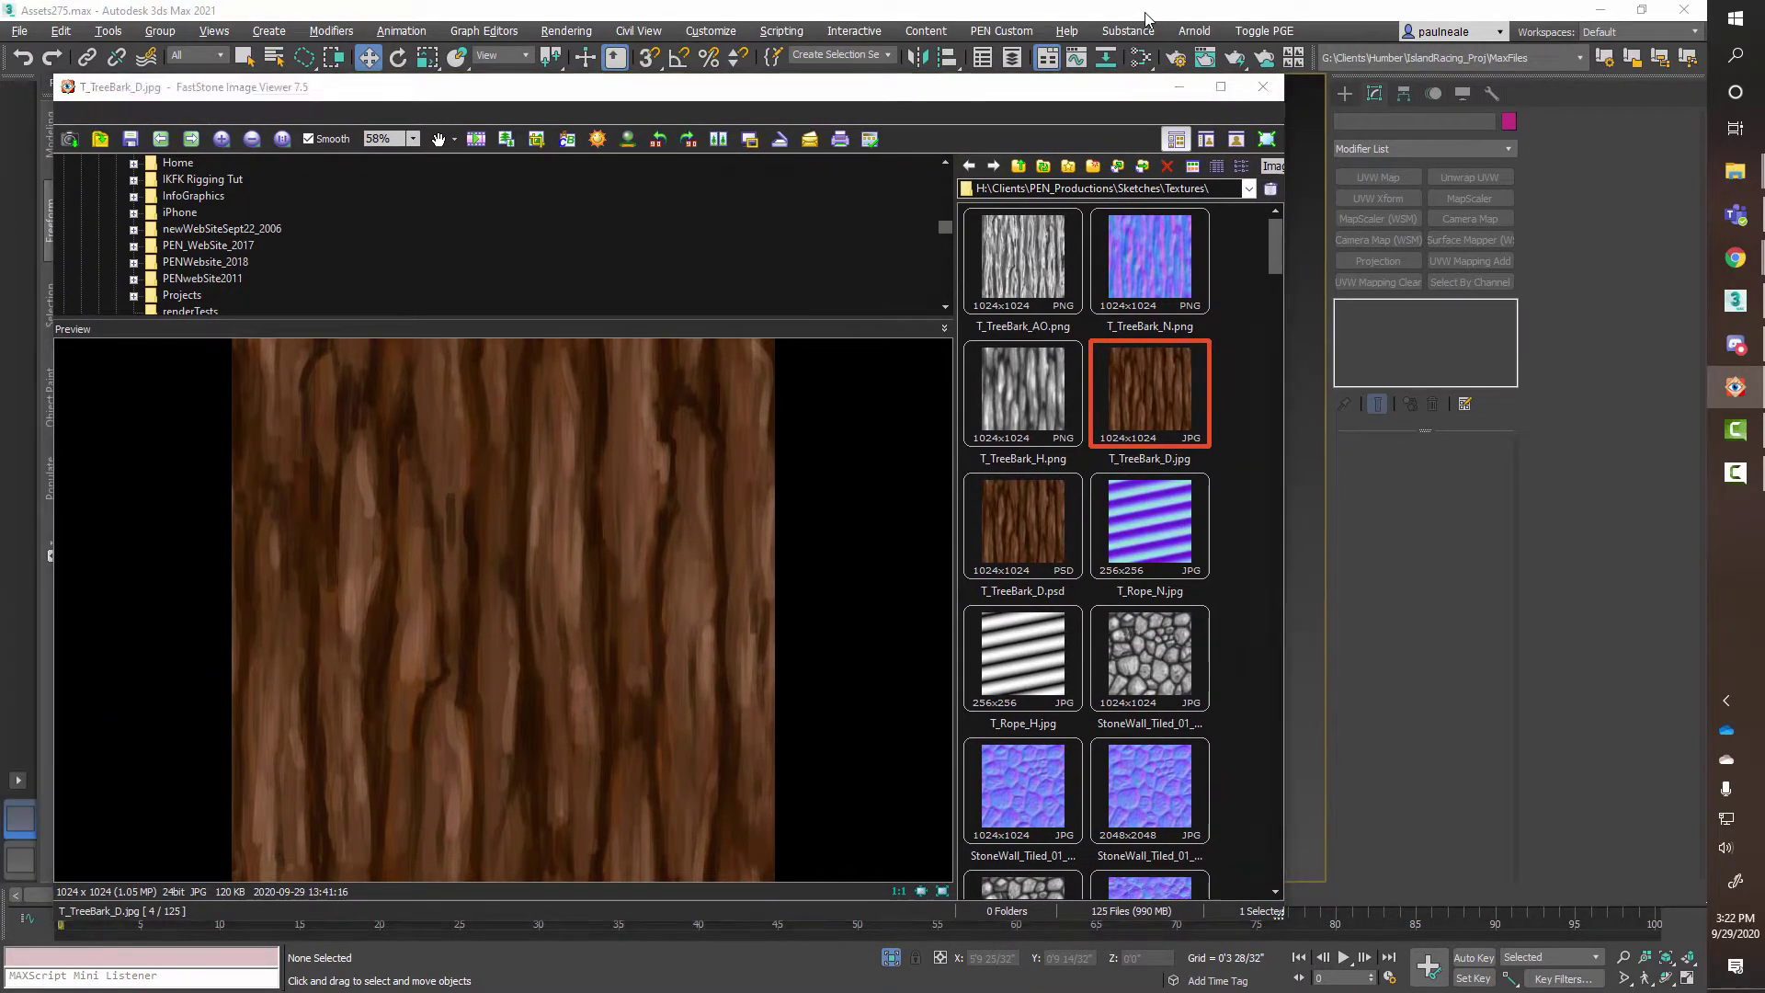
pyautogui.click(1170, 85)
pyautogui.keyDown('alt'); pyautogui.moveTo(910, 515); pyautogui.dragTo(1120, 366, button='middle'); pyautogui.keyUp('alt')
pyautogui.click(997, 441)
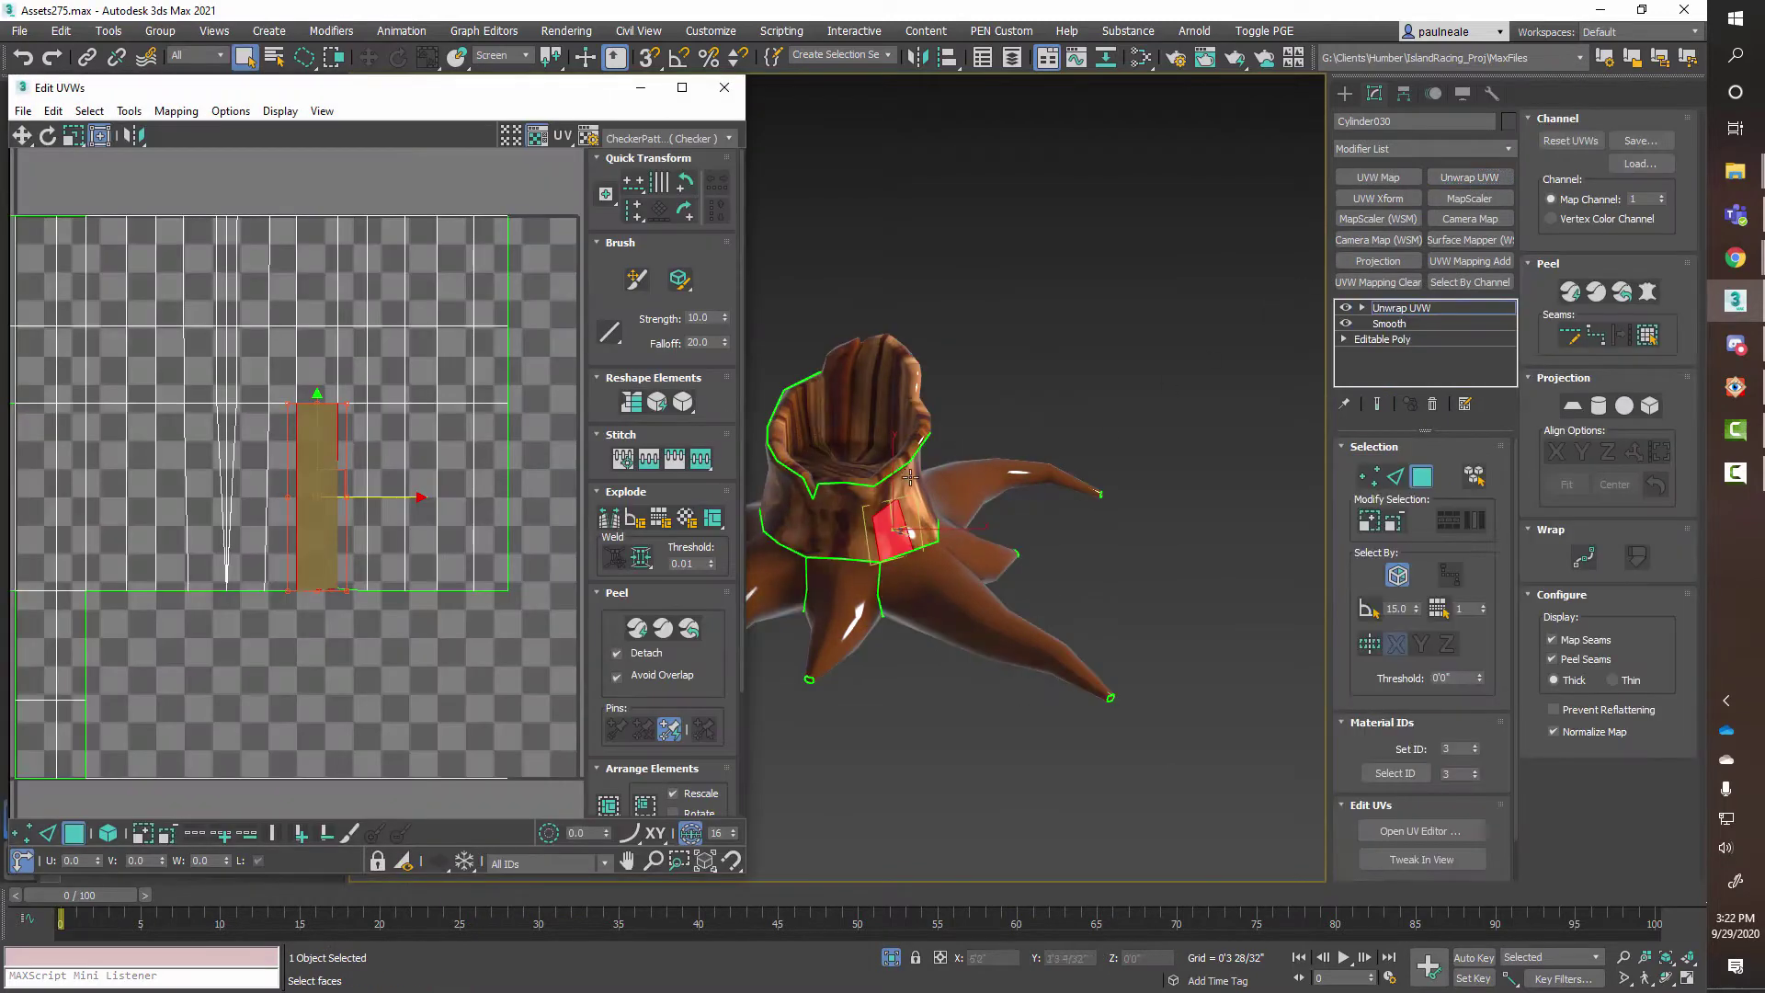
# Turn off Ignore Backfacing and region-select all polygons of the tree stump, including its roots.
pyautogui.moveTo(842, 504); pyautogui.dragTo(962, 504, button='middle')
pyautogui.moveTo(415, 499); pyautogui.dragTo(365, 344, button='middle')
pyautogui.moveTo(357, 620); pyautogui.dragTo(386, 559, button='middle')
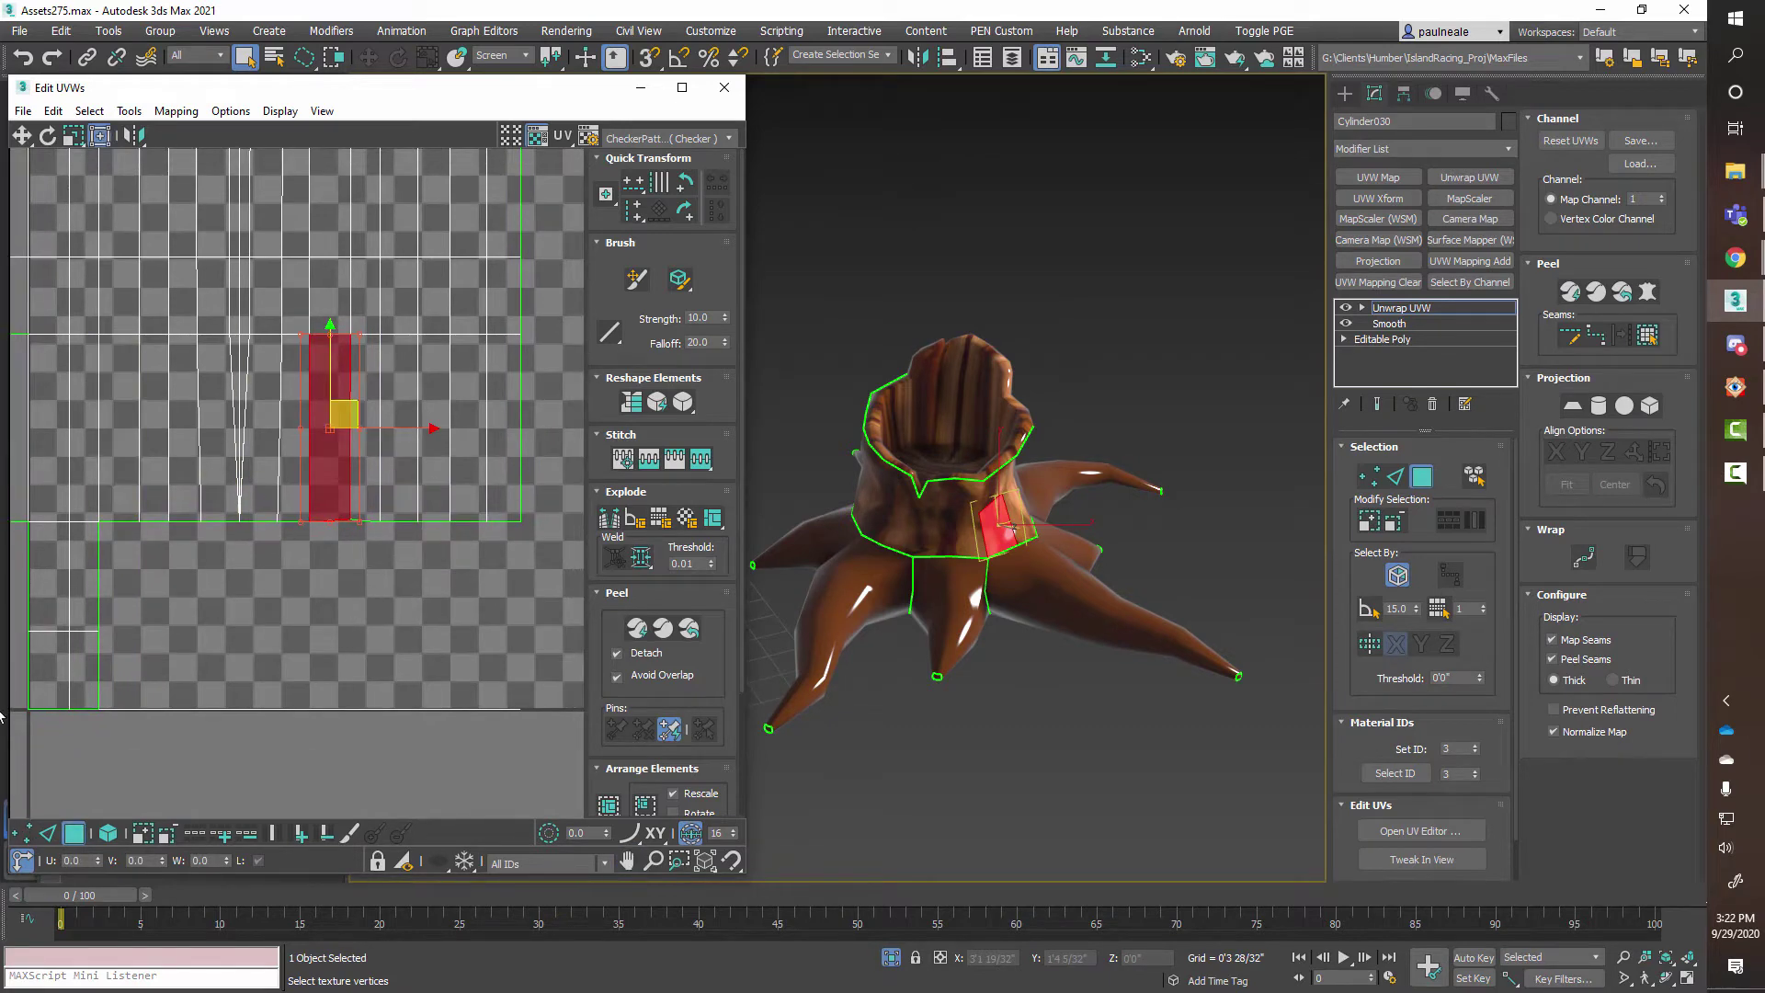
pyautogui.scroll(-5, 316, 703)
pyautogui.keyDown('alt'); pyautogui.moveTo(817, 696); pyautogui.dragTo(933, 584, button='middle'); pyautogui.keyUp('alt')
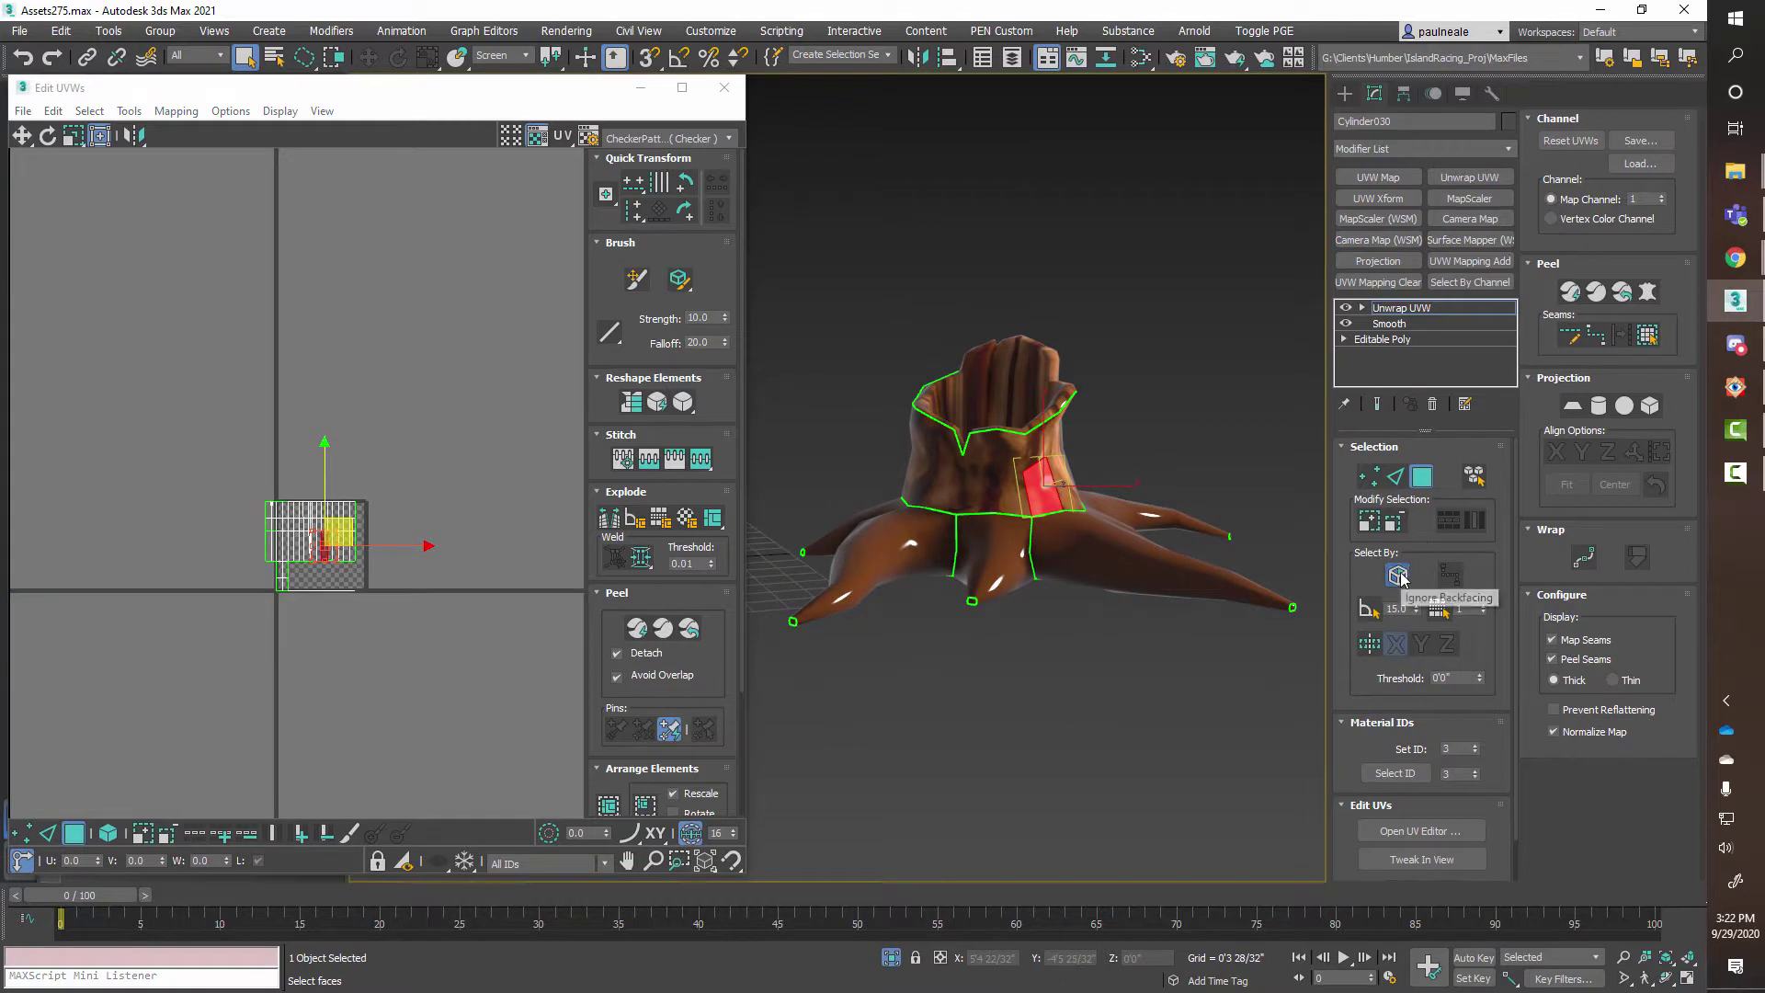
pyautogui.keyDown('alt'); pyautogui.moveTo(1268, 642); pyautogui.dragTo(1342, 607, button='middle'); pyautogui.keyUp('alt')
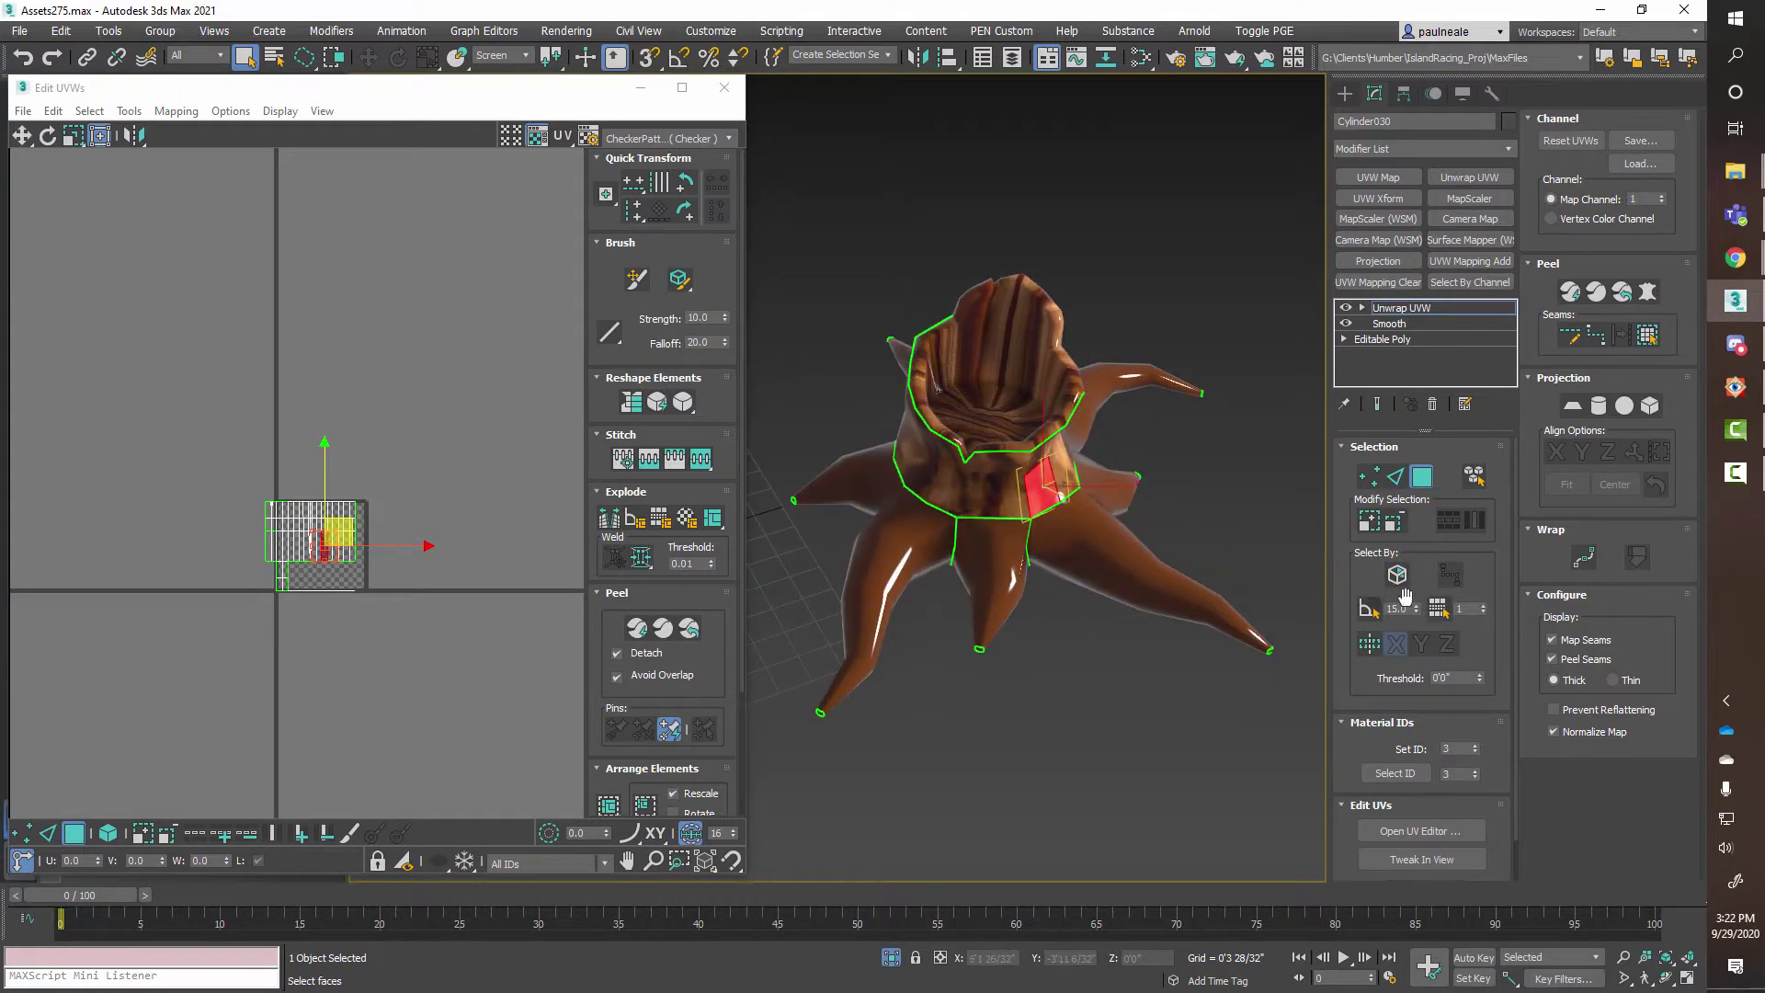
pyautogui.moveTo(1013, 556); pyautogui.dragTo(1008, 566, button='middle')
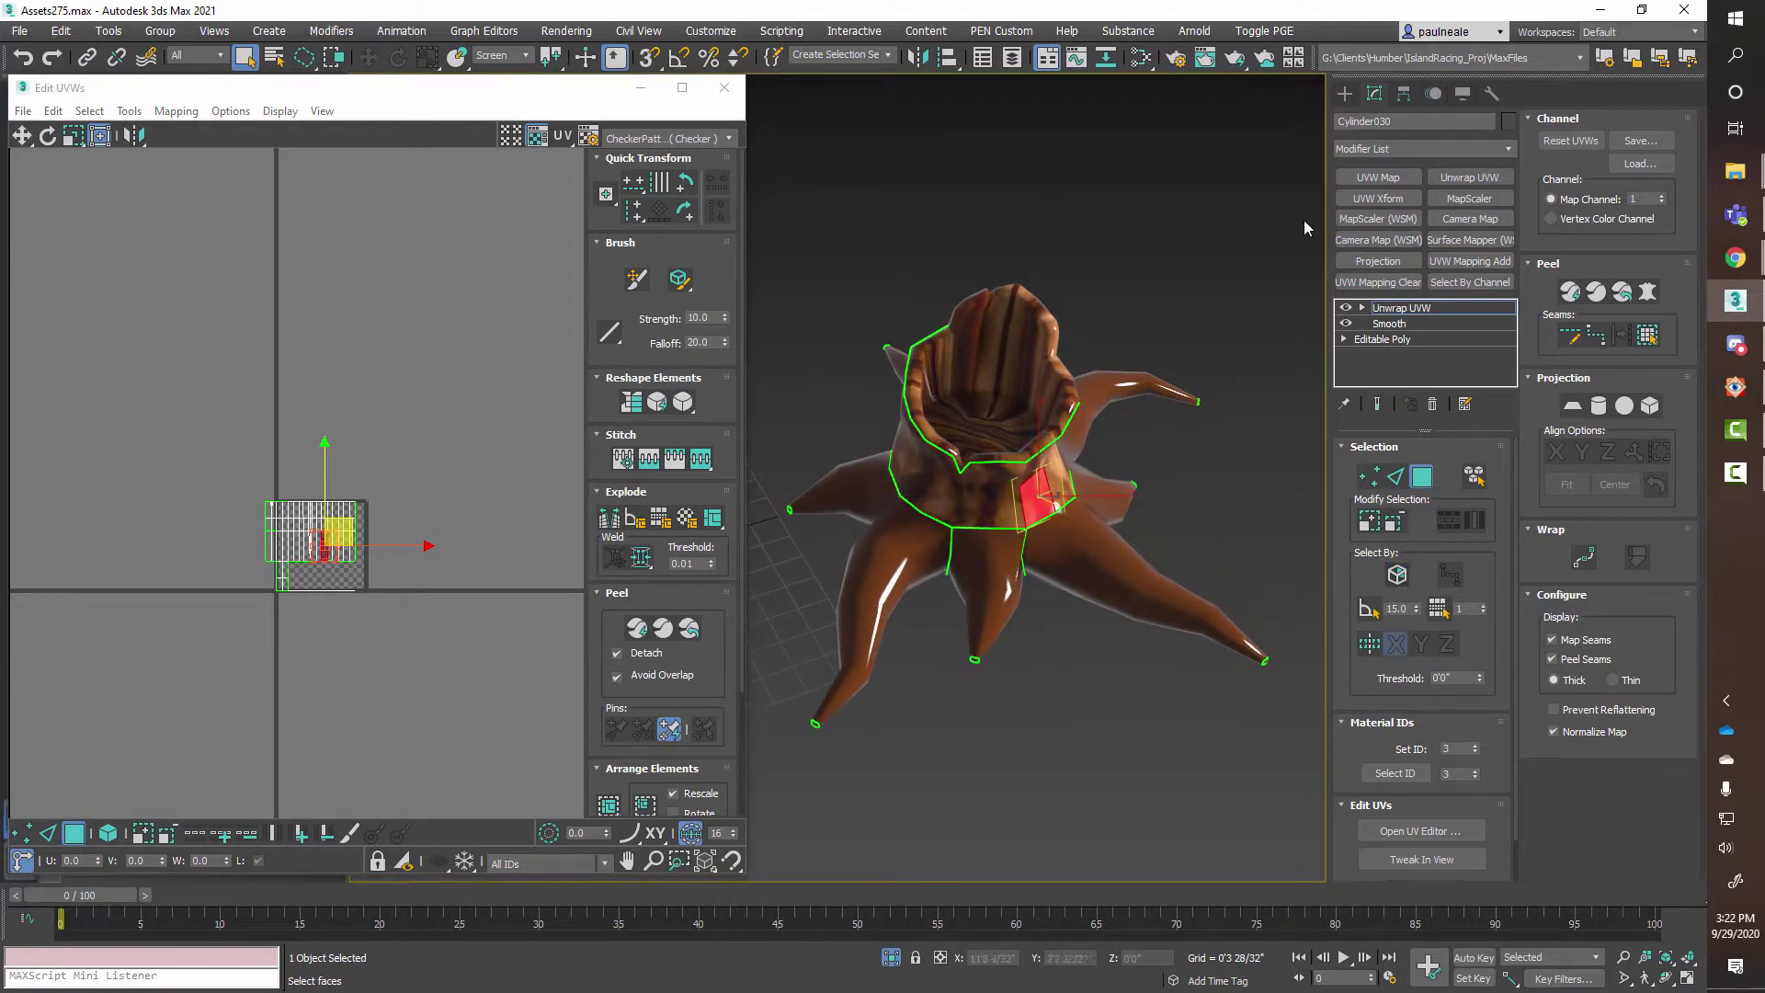
pyautogui.moveTo(740, 827); pyautogui.dragTo(741, 826)
pyautogui.scroll(-4, 1039, 479)
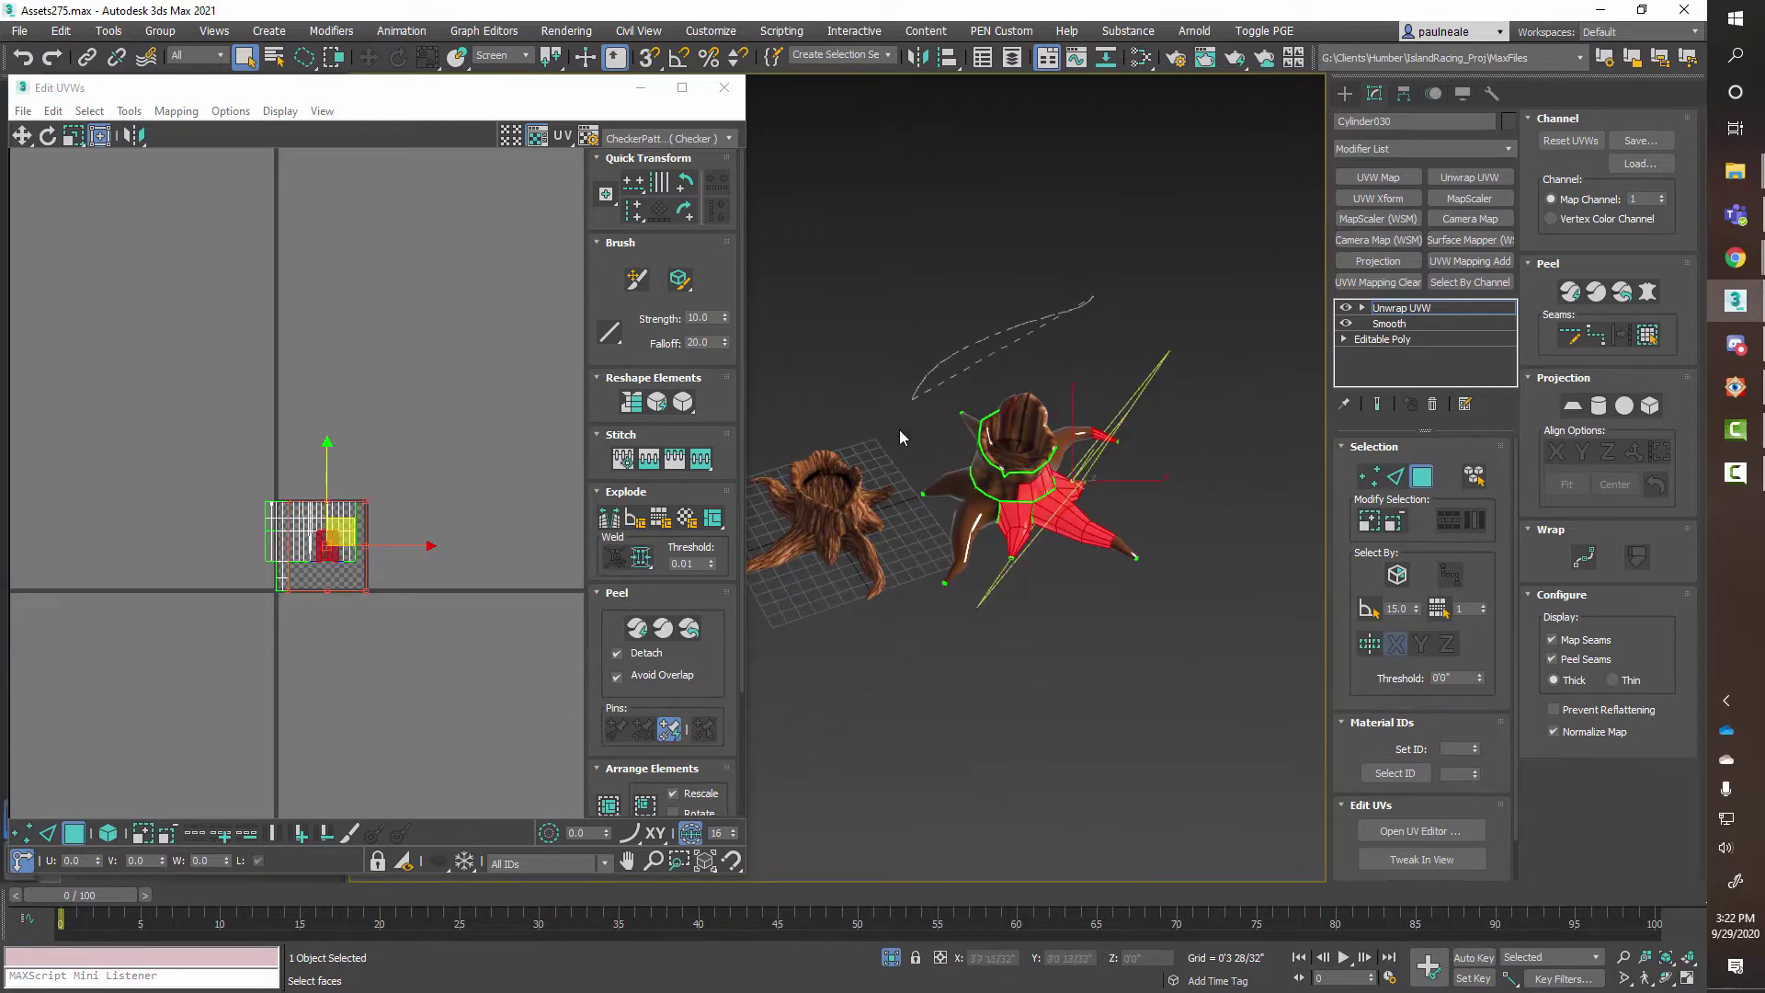
# Apply a quick planar map to all the selected stump polygons.
pyautogui.keyDown('alt'); pyautogui.moveTo(1289, 456); pyautogui.dragTo(1080, 432, button='middle'); pyautogui.keyUp('alt')
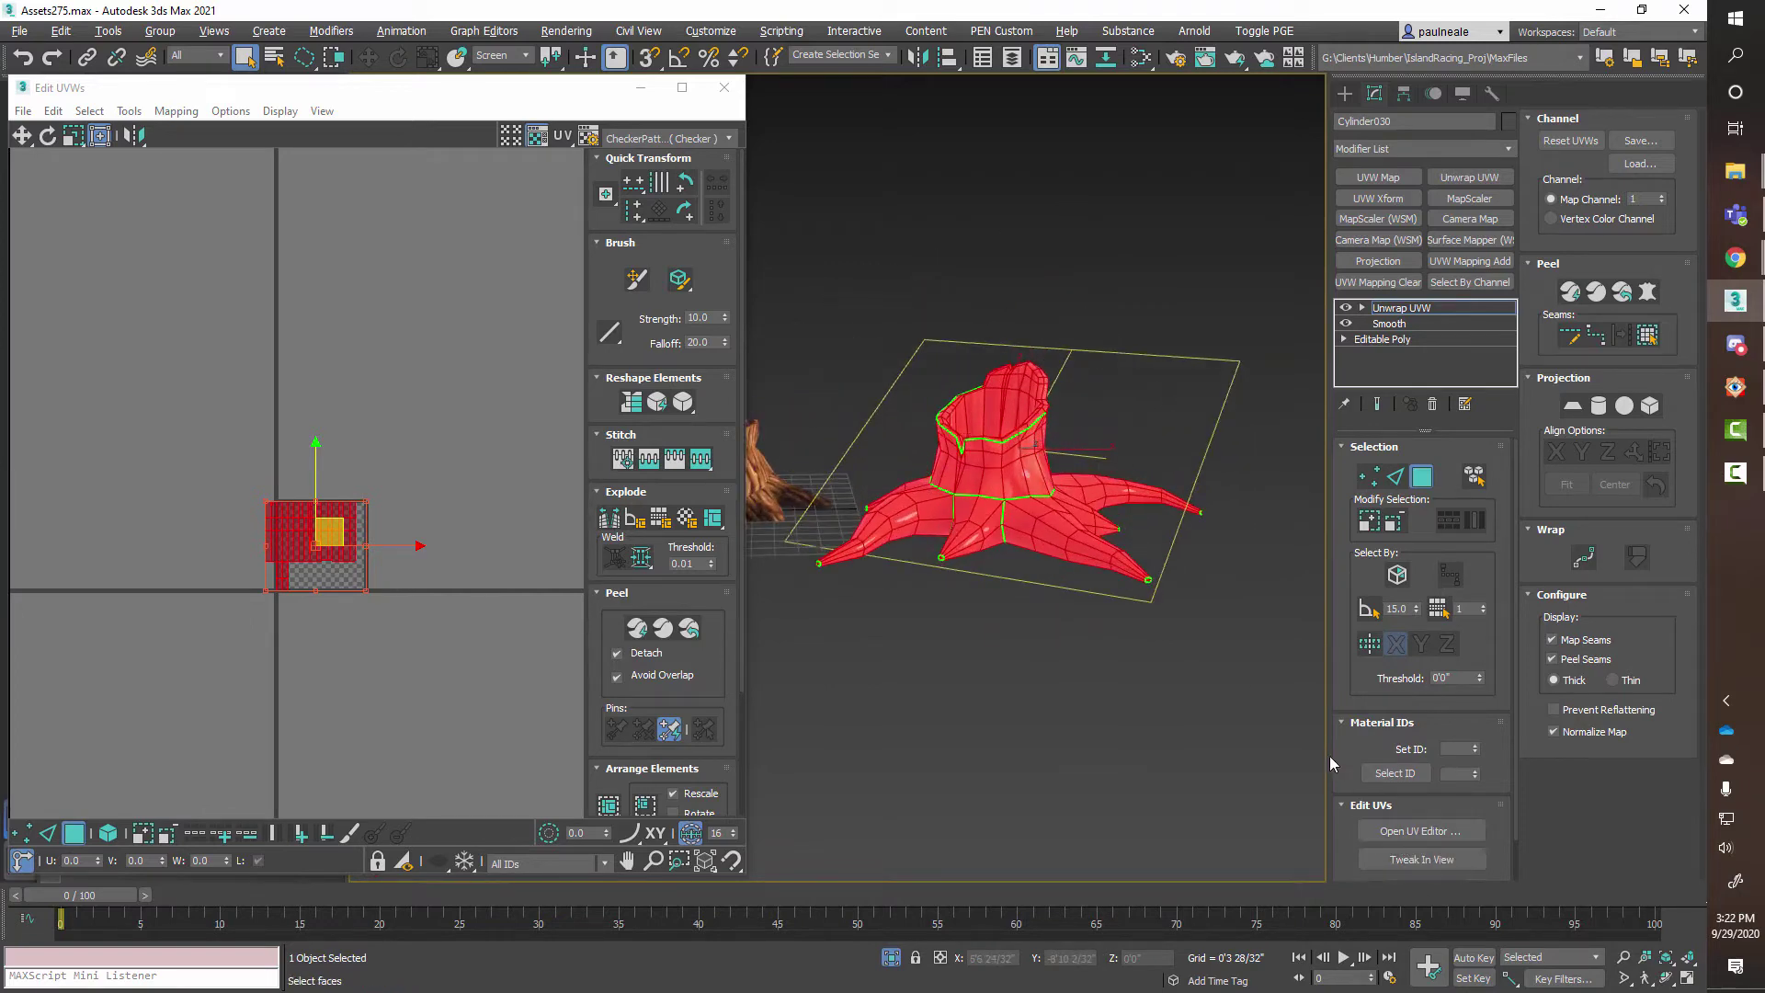
pyautogui.scroll(-1, 1346, 680)
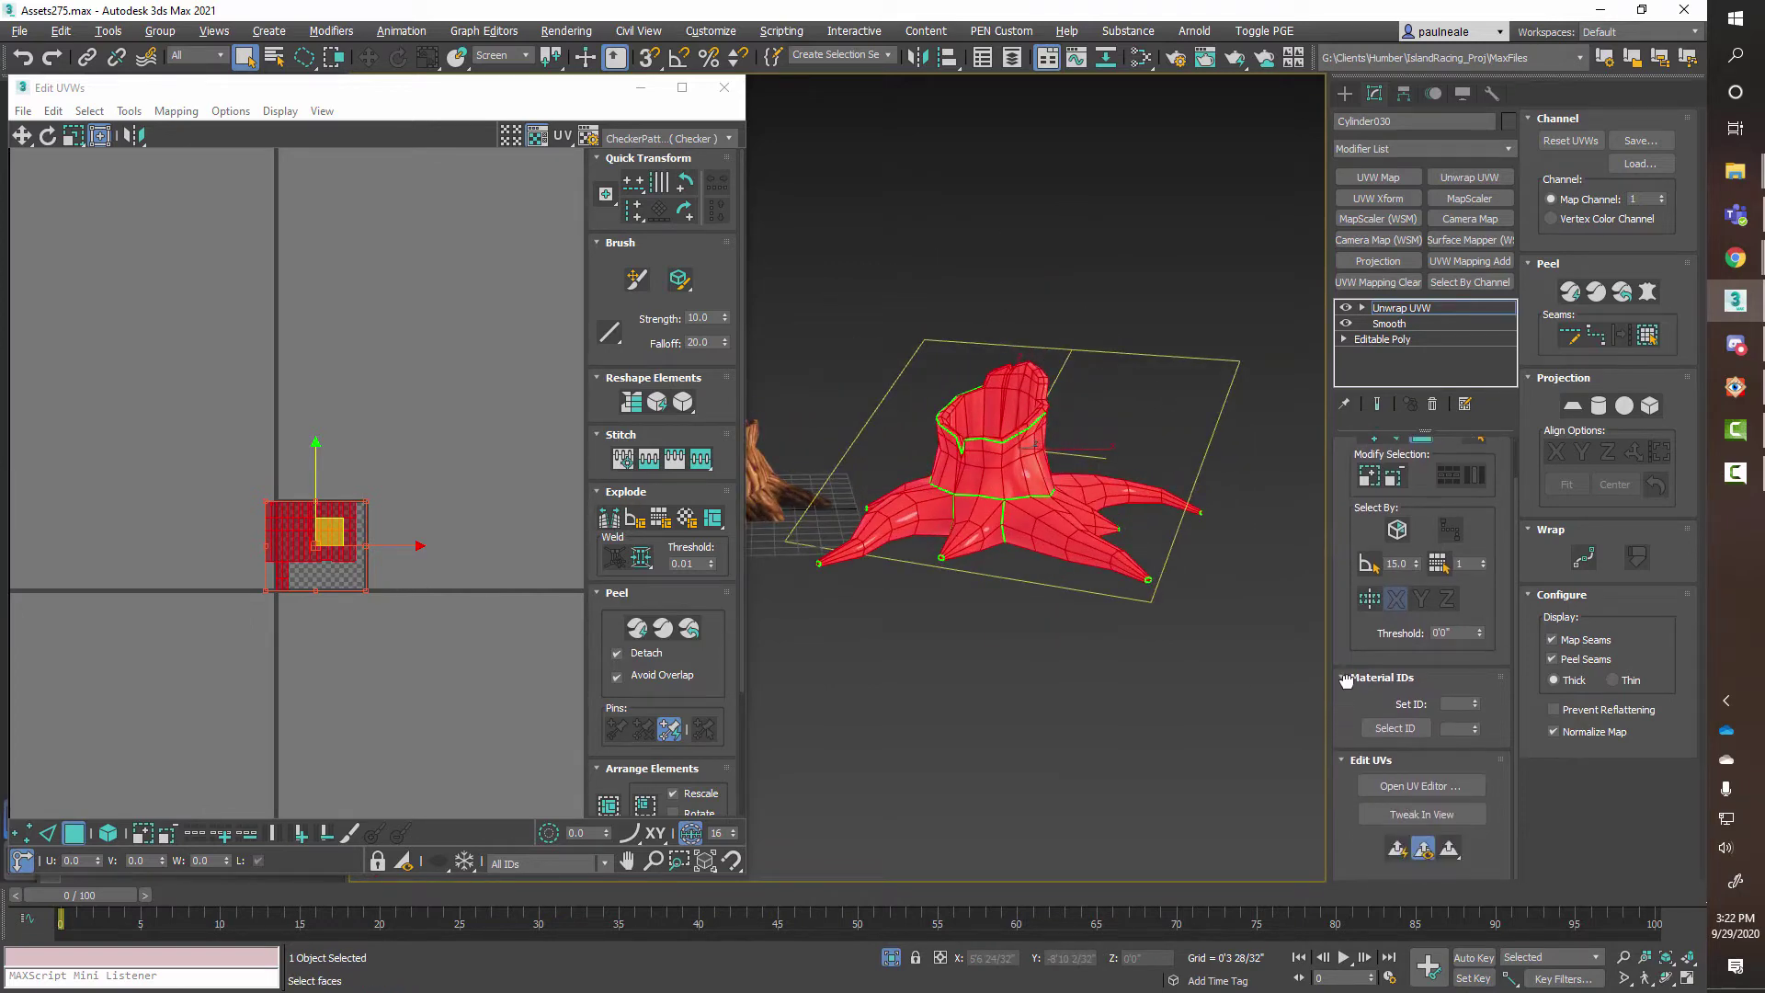
pyautogui.click(1395, 852)
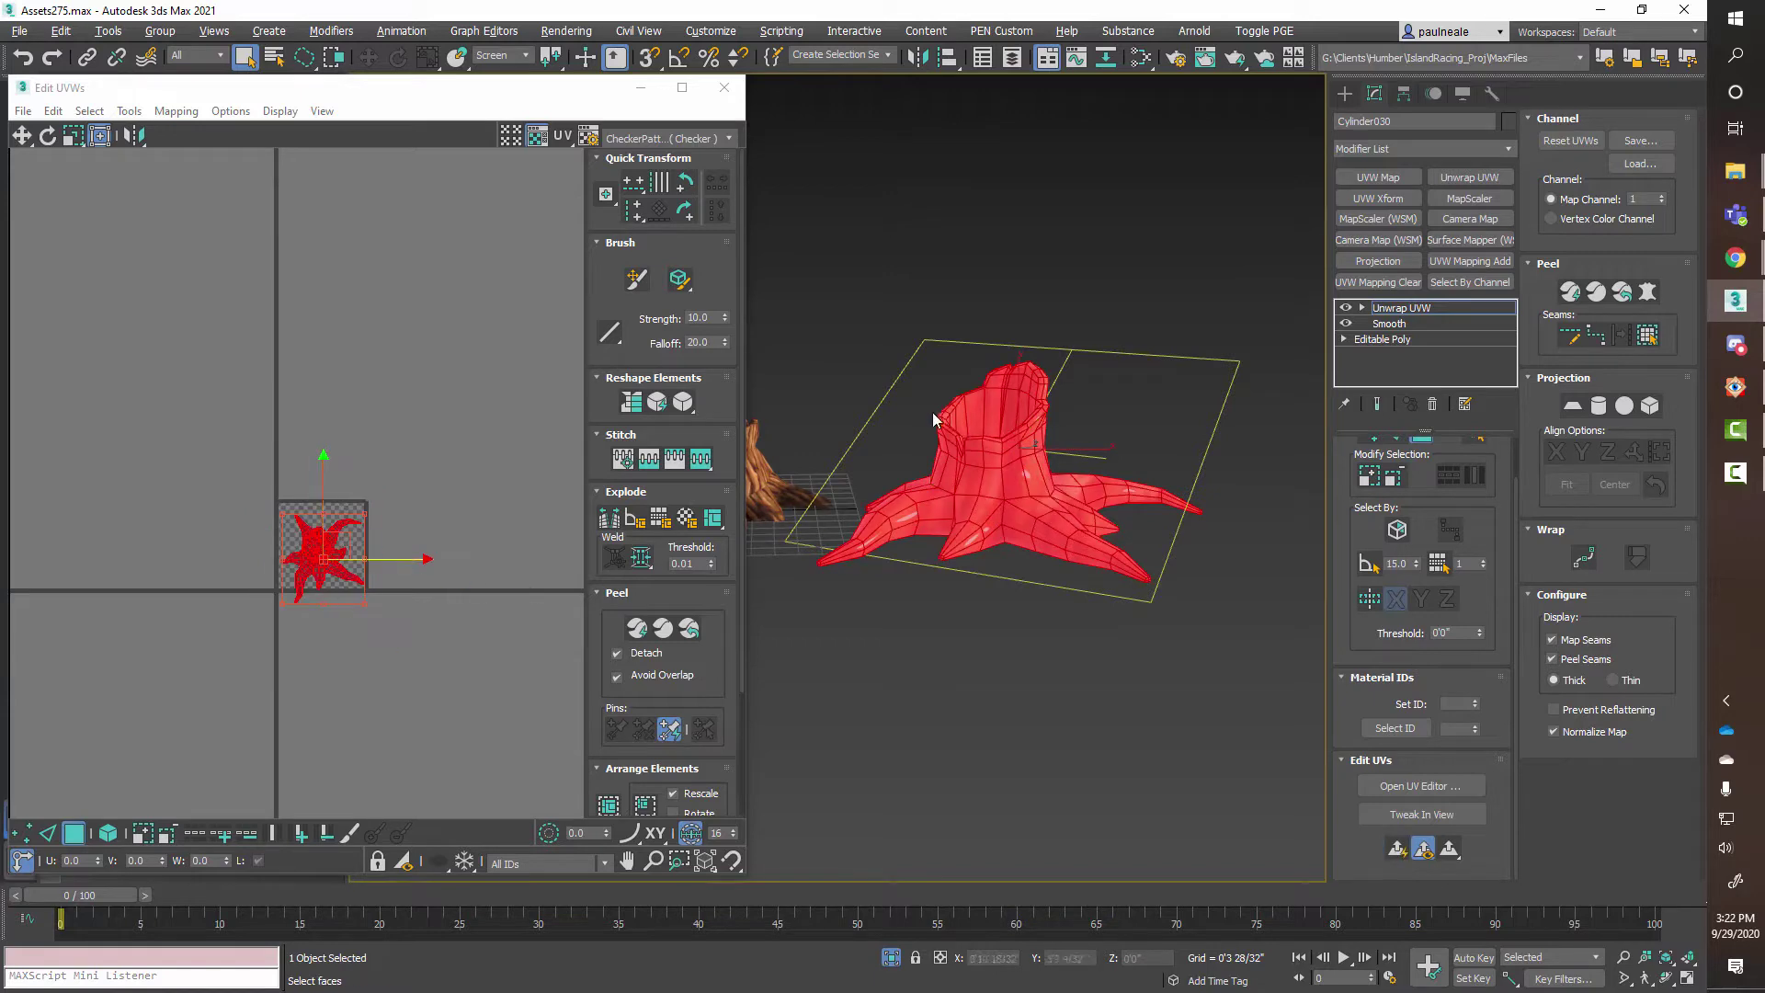
# Move the whole stump UV shell off the texture tile, past its upper-left corner, and clear the selection.
pyautogui.scroll(4, 1000, 475)
pyautogui.keyDown('alt'); pyautogui.moveTo(999, 475); pyautogui.dragTo(1000, 561, button='middle'); pyautogui.keyUp('alt')
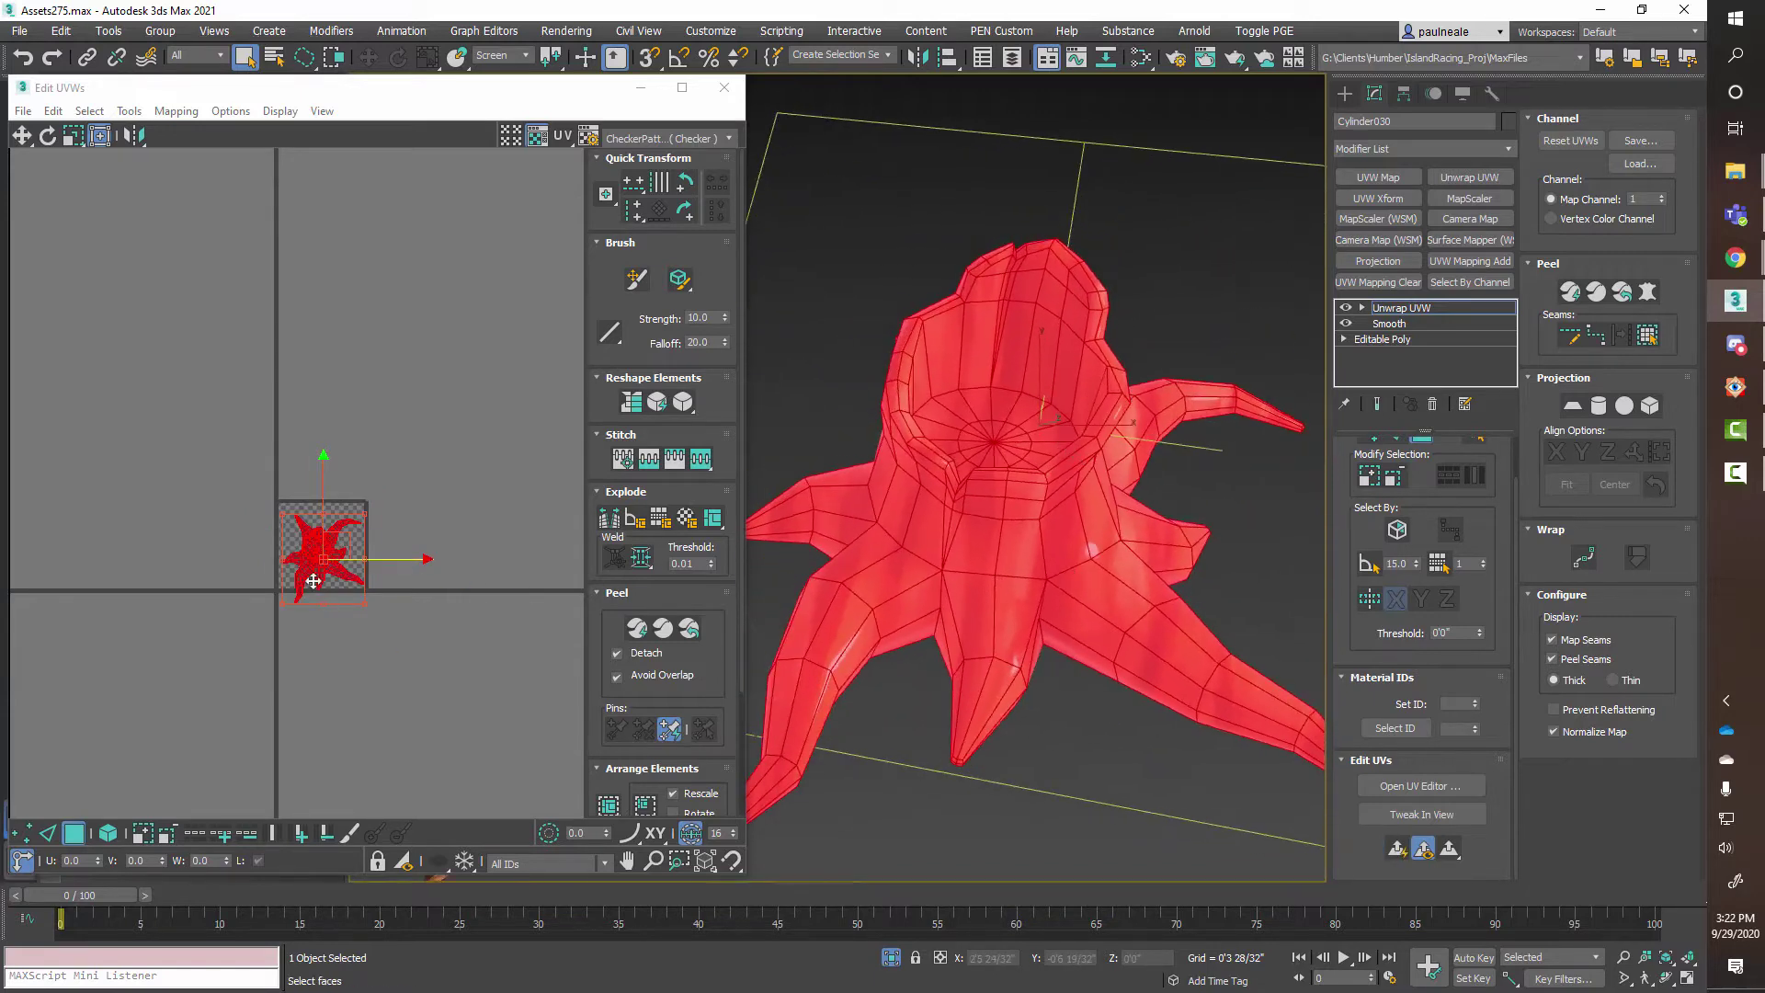
pyautogui.click(448, 421)
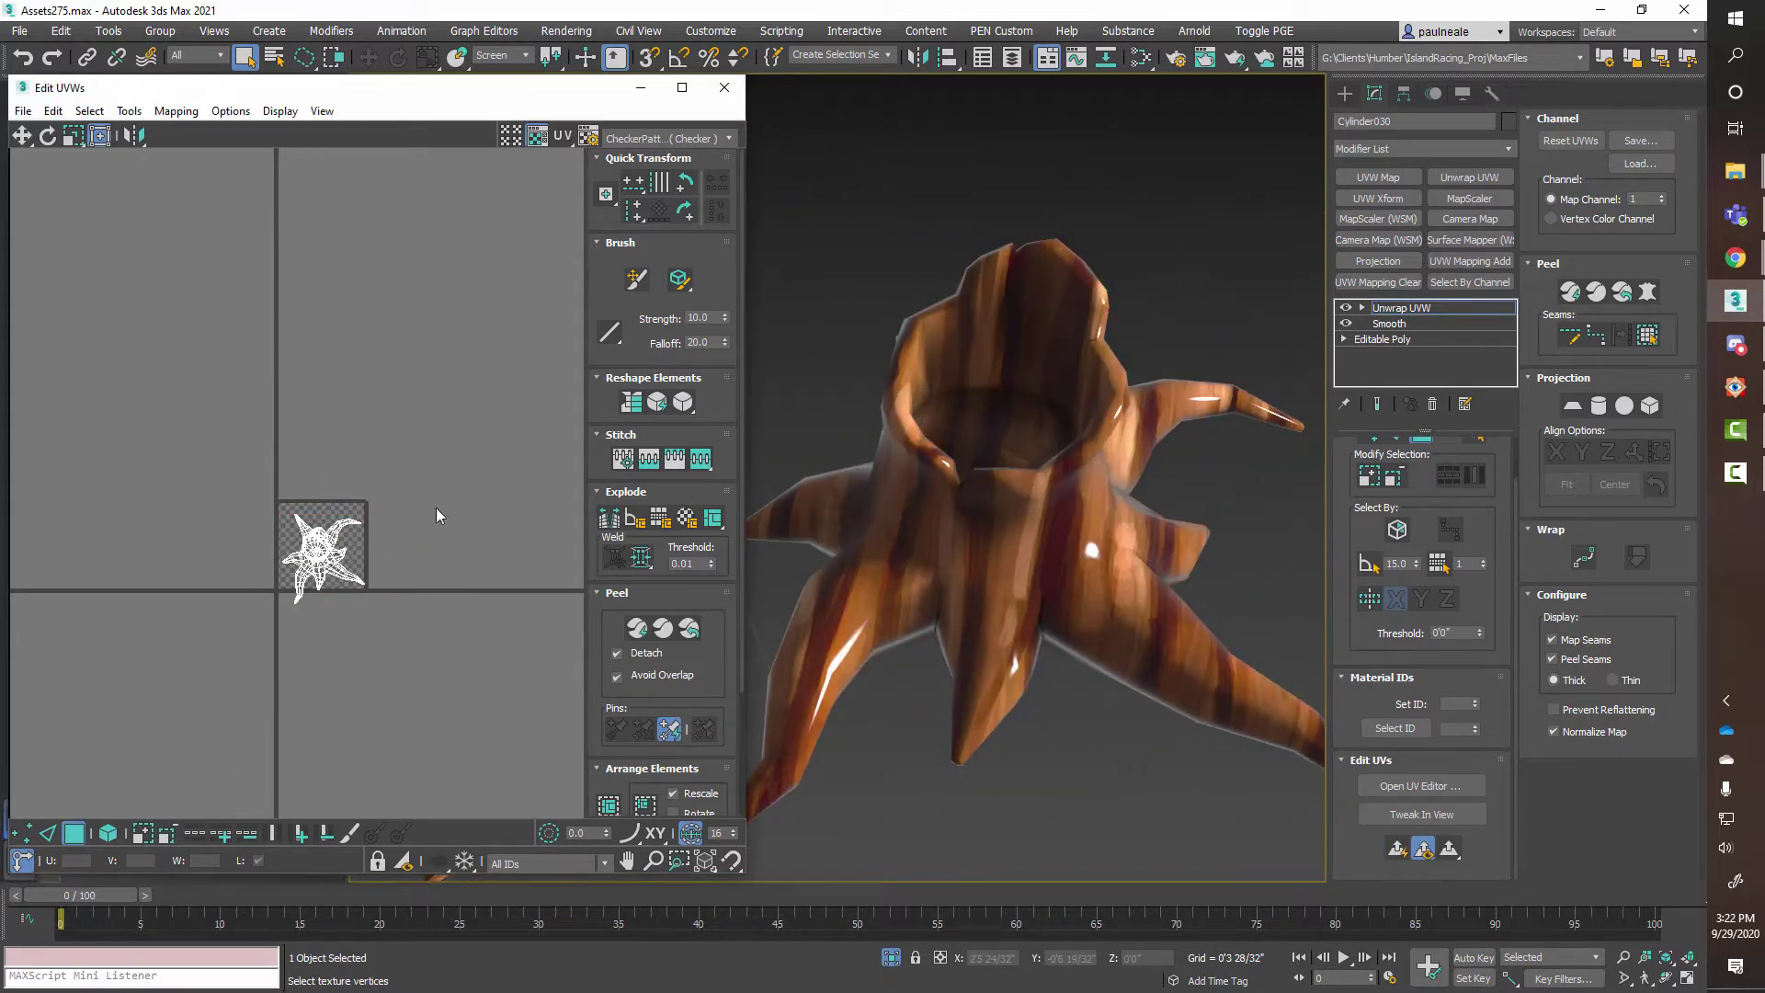
pyautogui.moveTo(434, 688); pyautogui.dragTo(441, 688)
pyautogui.scroll(5, 348, 576)
pyautogui.scroll(-2, 322, 546)
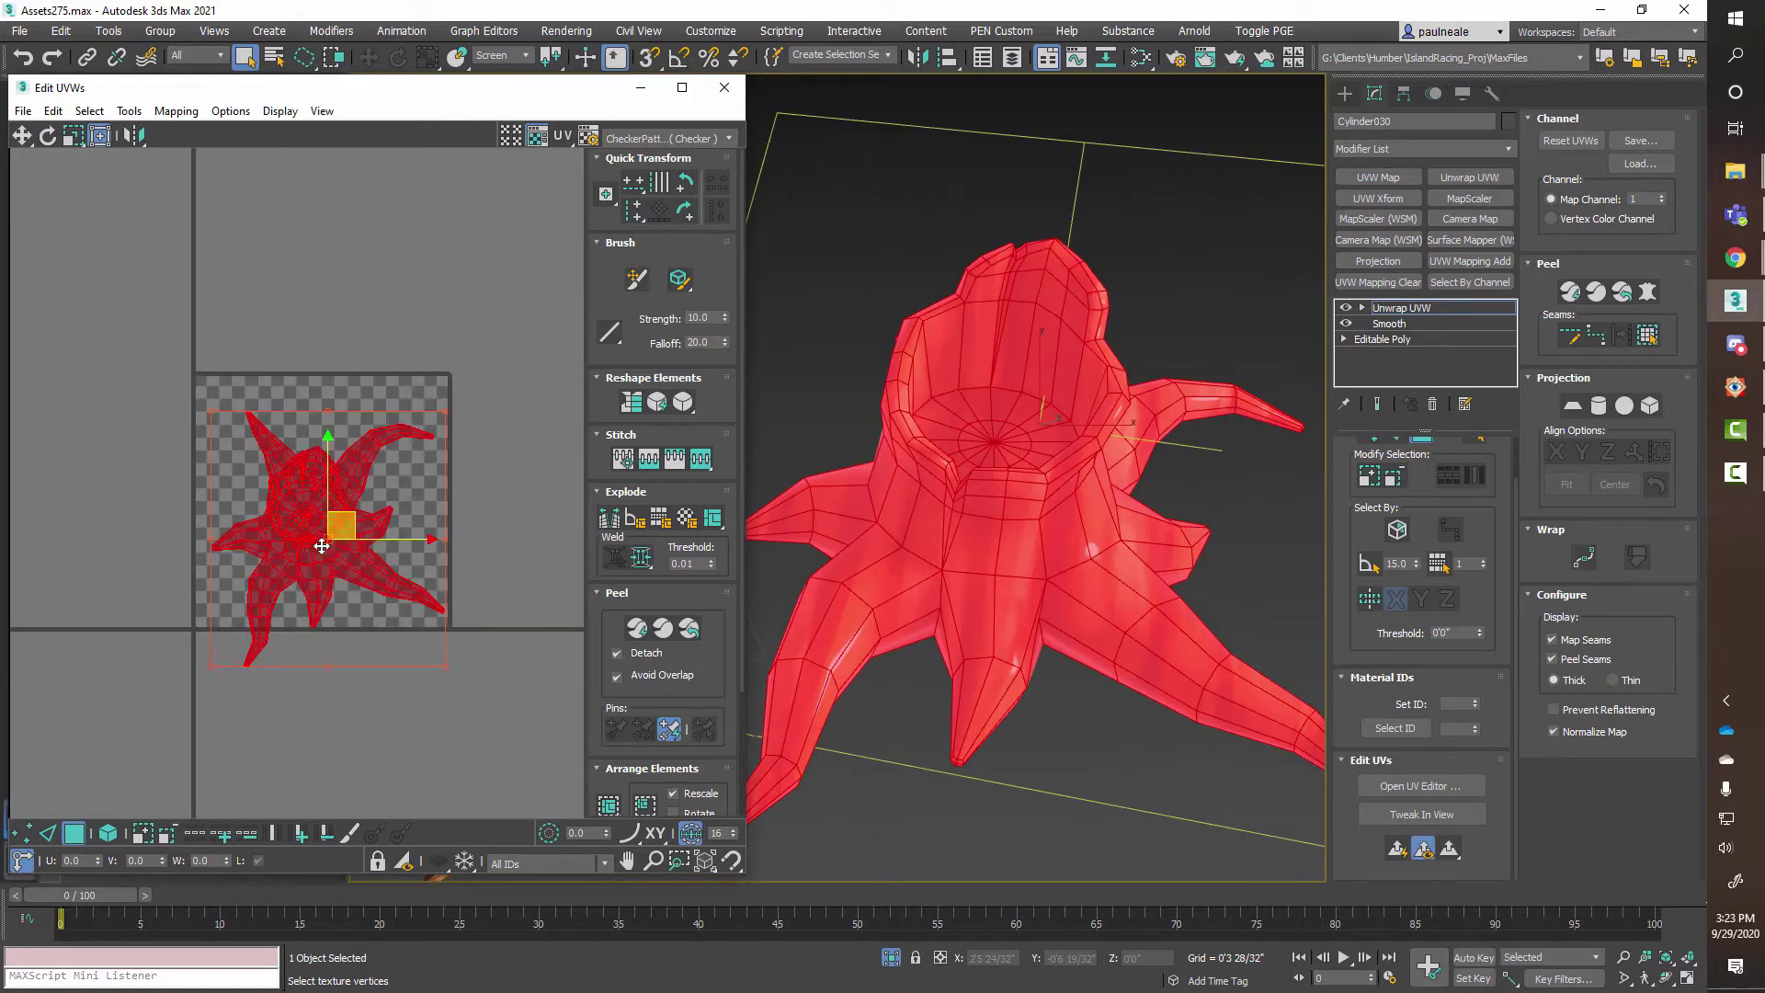
pyautogui.moveTo(316, 546); pyautogui.dragTo(164, 195)
pyautogui.scroll(-3, 1078, 497)
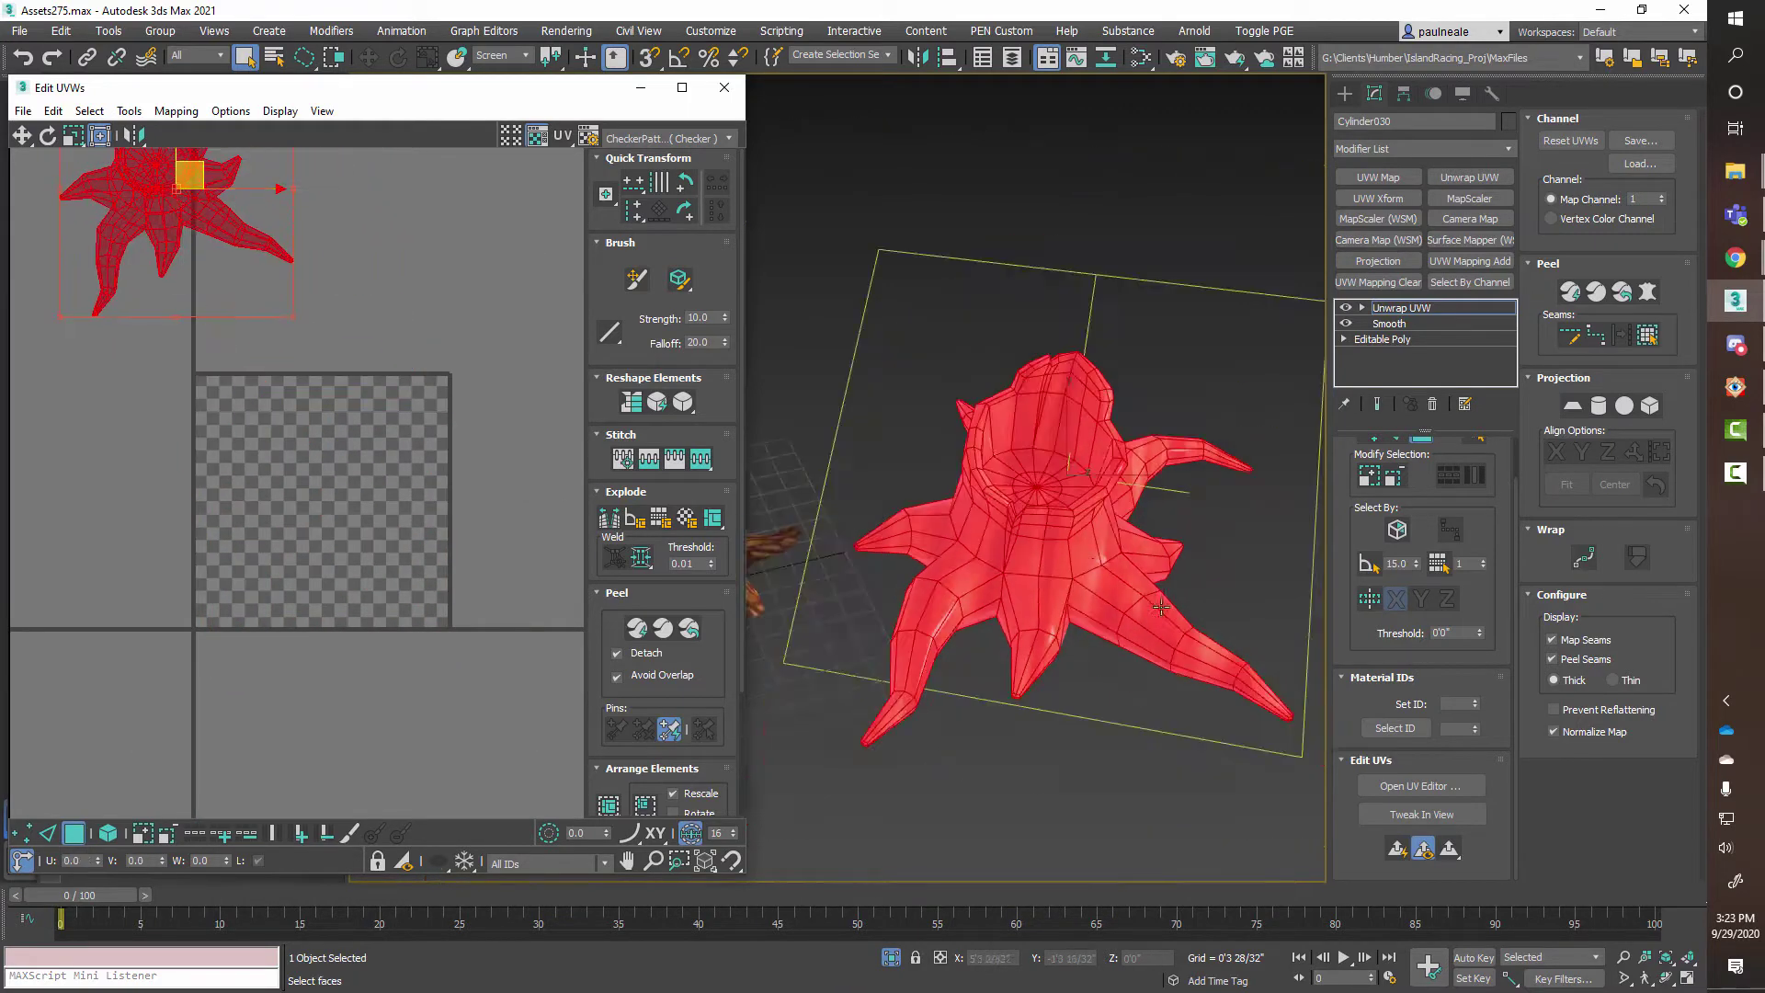
pyautogui.keyDown('alt'); pyautogui.moveTo(1078, 505); pyautogui.dragTo(1103, 635, button='middle'); pyautogui.keyUp('alt')
pyautogui.click(1221, 367)
# Open the Slate Material Editor with the Physical Material #475 node graph in view.
pyautogui.keyDown('alt'); pyautogui.moveTo(1160, 689); pyautogui.dragTo(1237, 584, button='middle'); pyautogui.keyUp('alt')
pyautogui.scroll(-2, 1149, 616)
pyautogui.press('m')
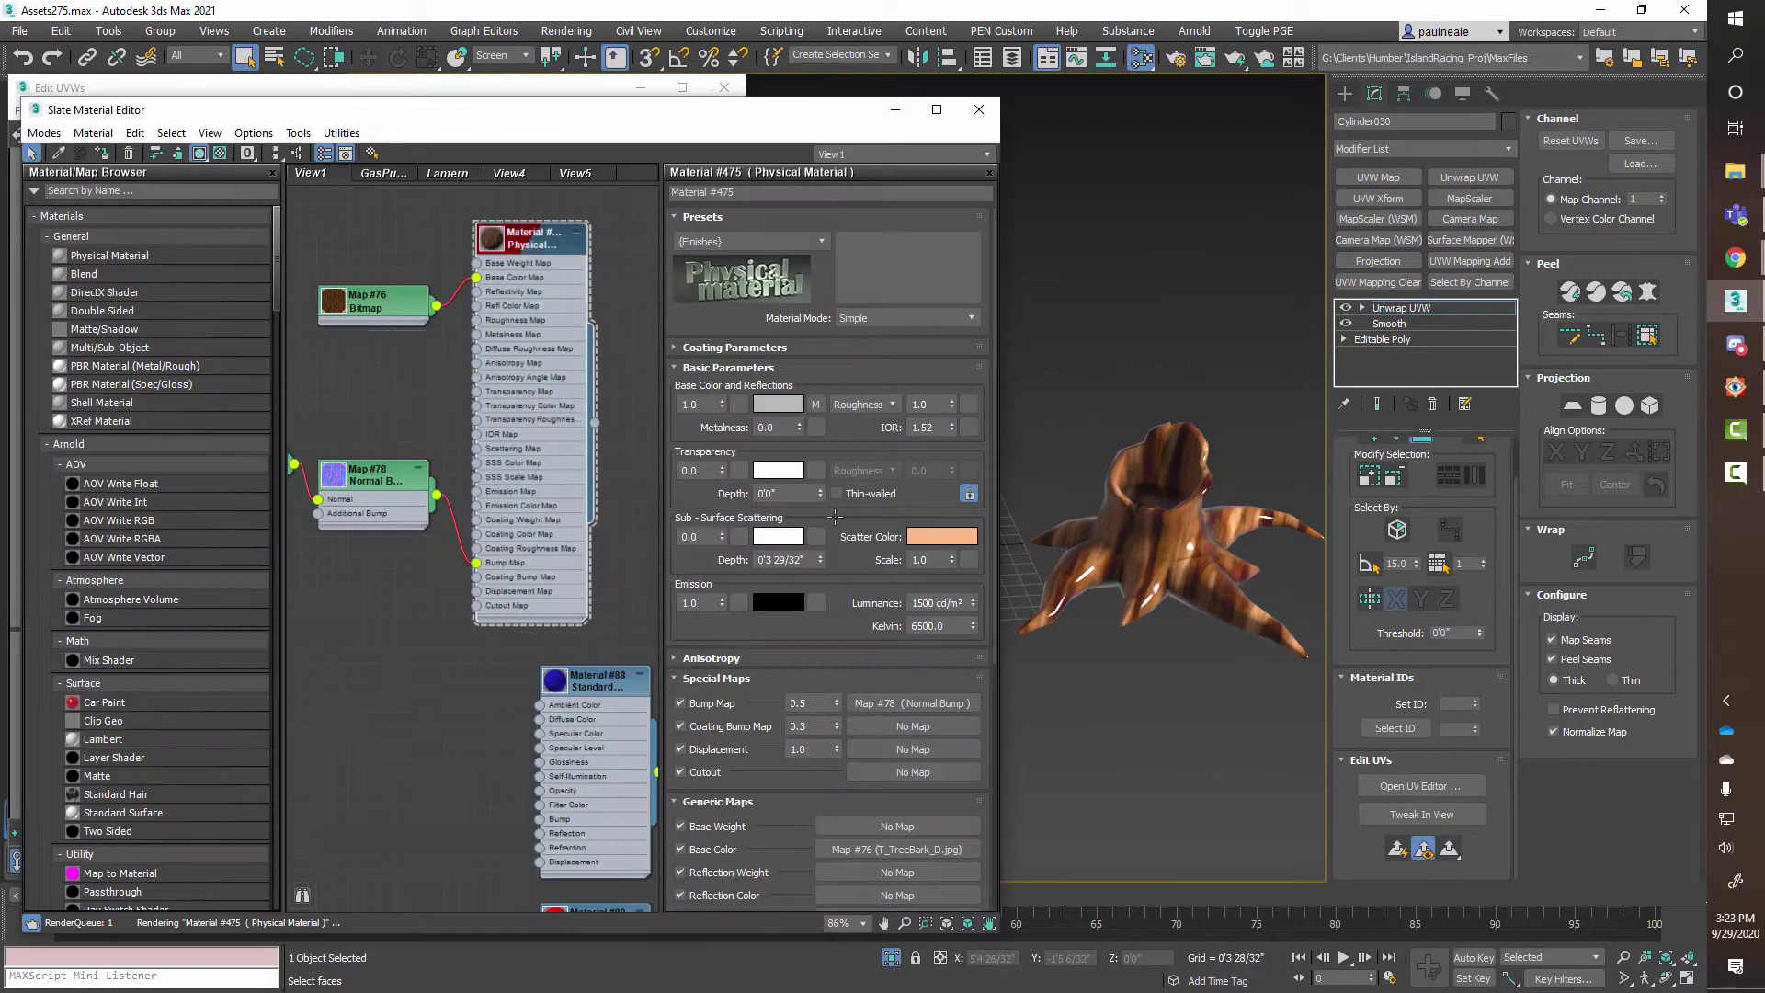
pyautogui.moveTo(382, 402); pyautogui.dragTo(386, 417, button='middle')
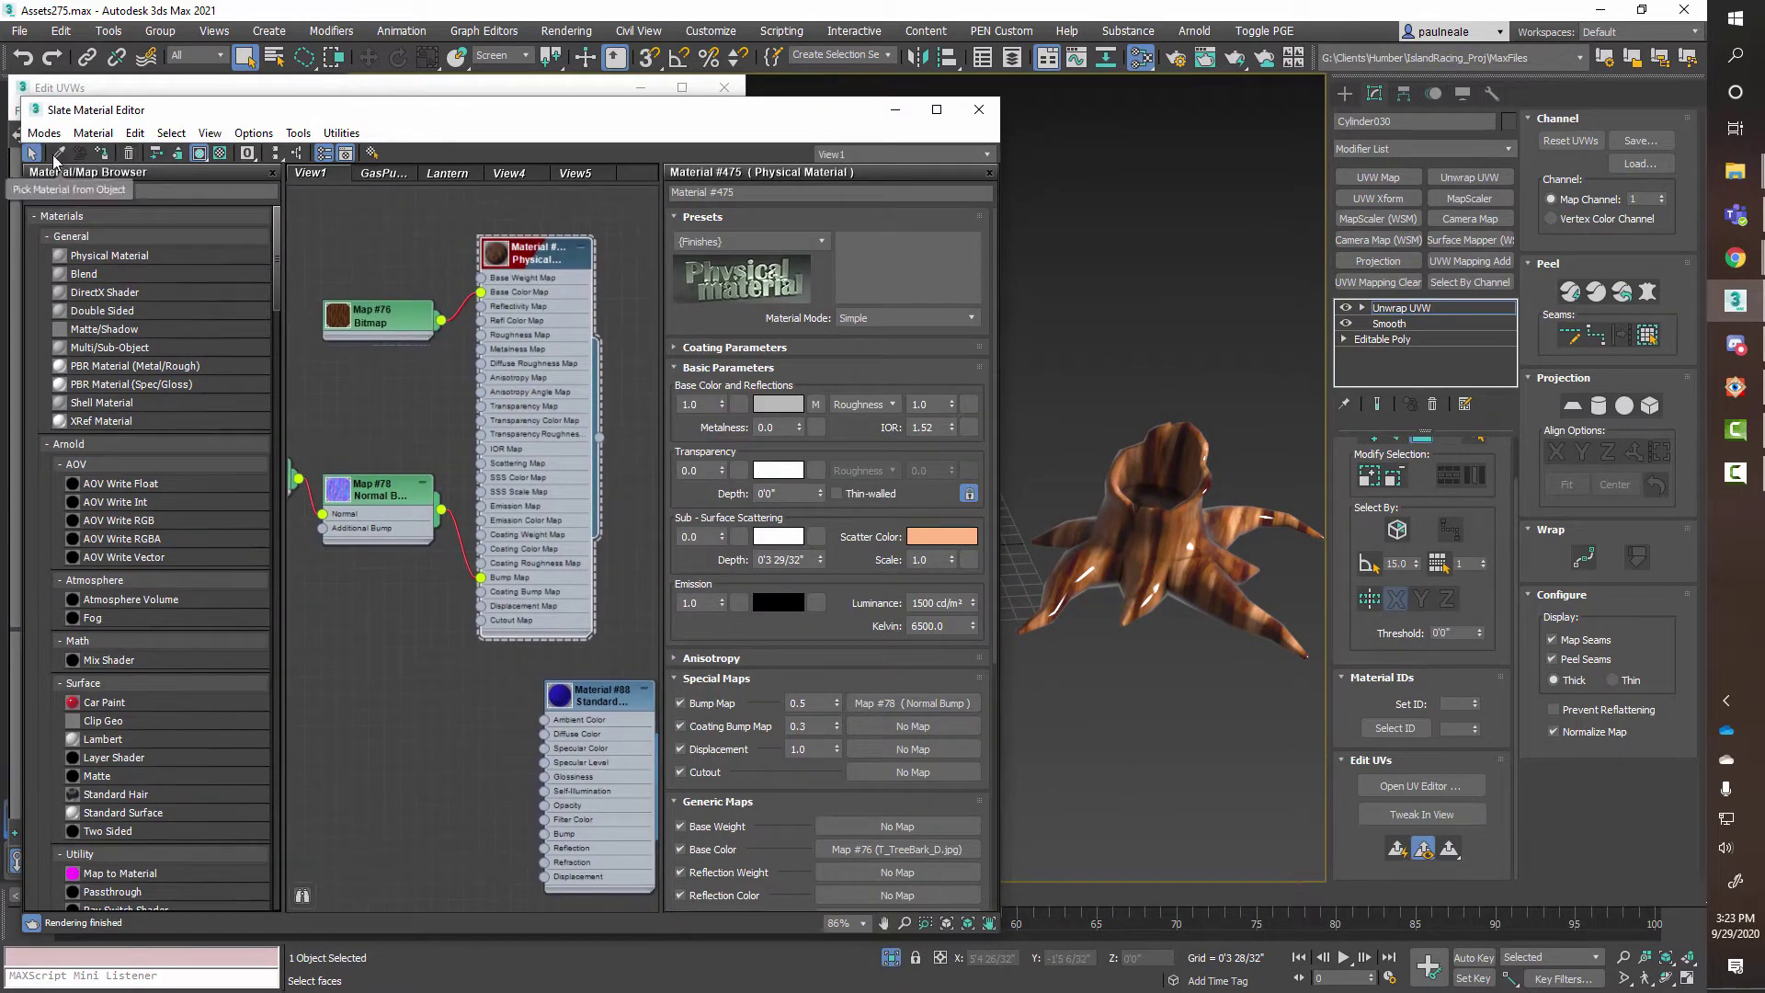
pyautogui.click(57, 153)
pyautogui.click(1138, 496)
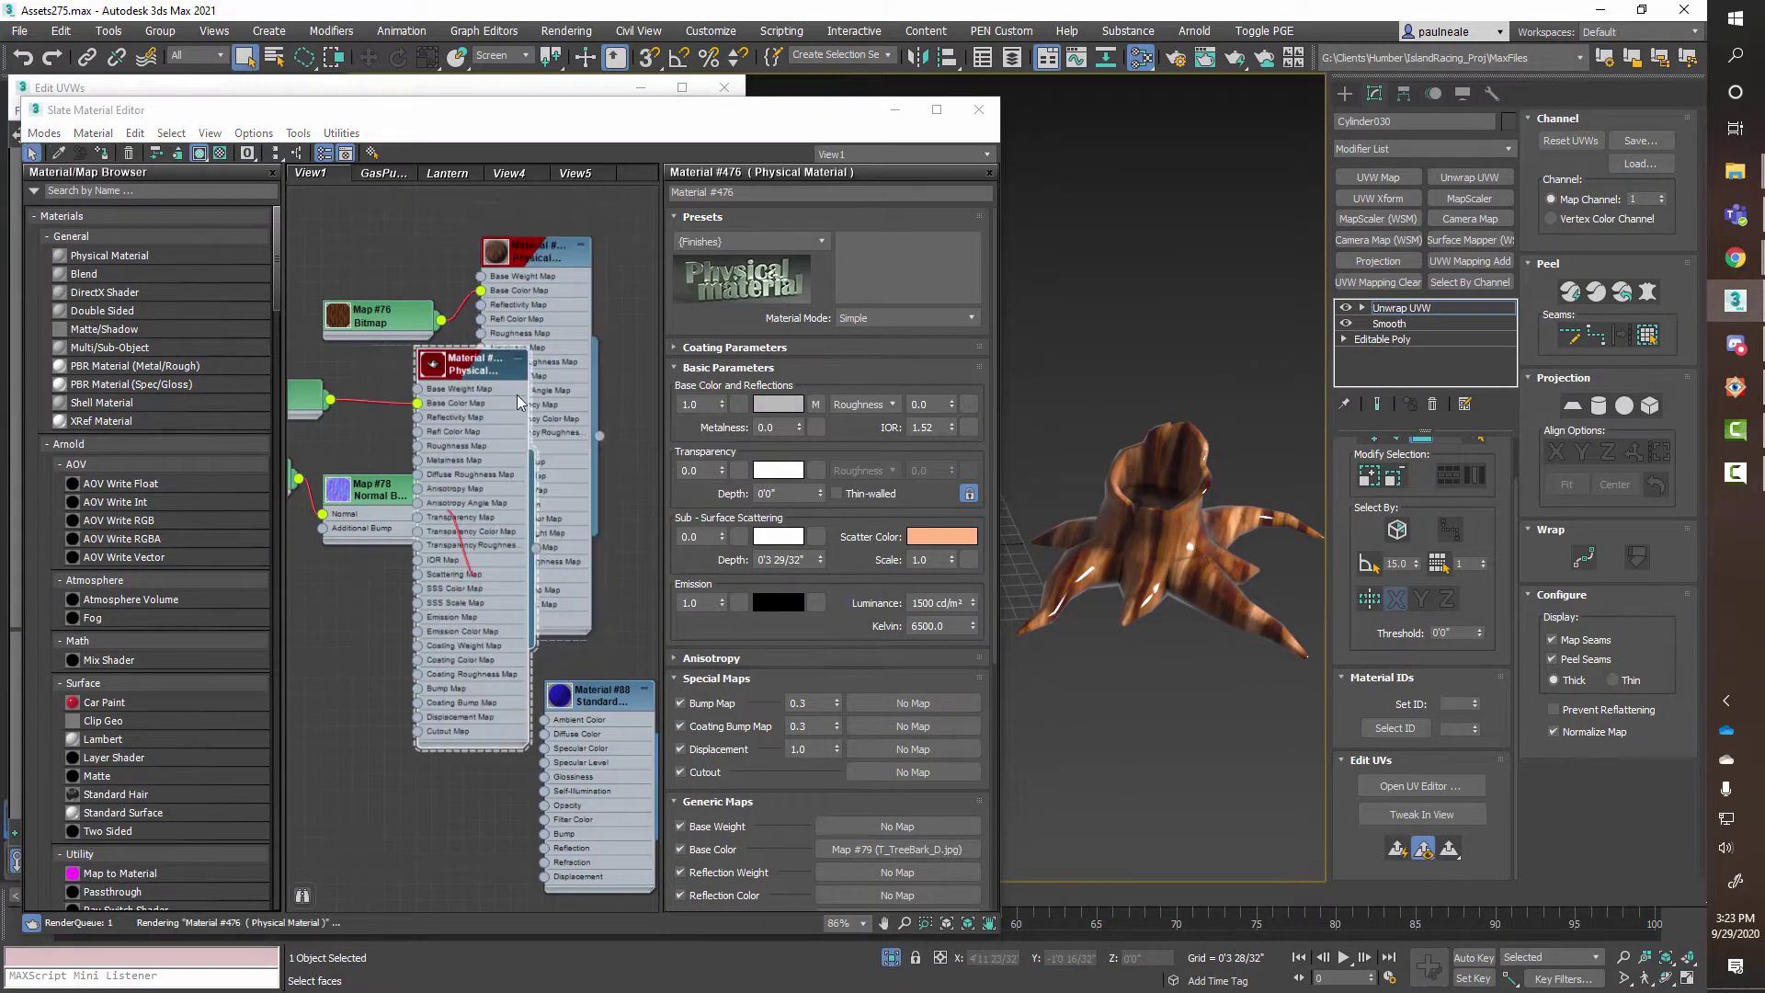
pyautogui.moveTo(497, 369); pyautogui.dragTo(478, 384)
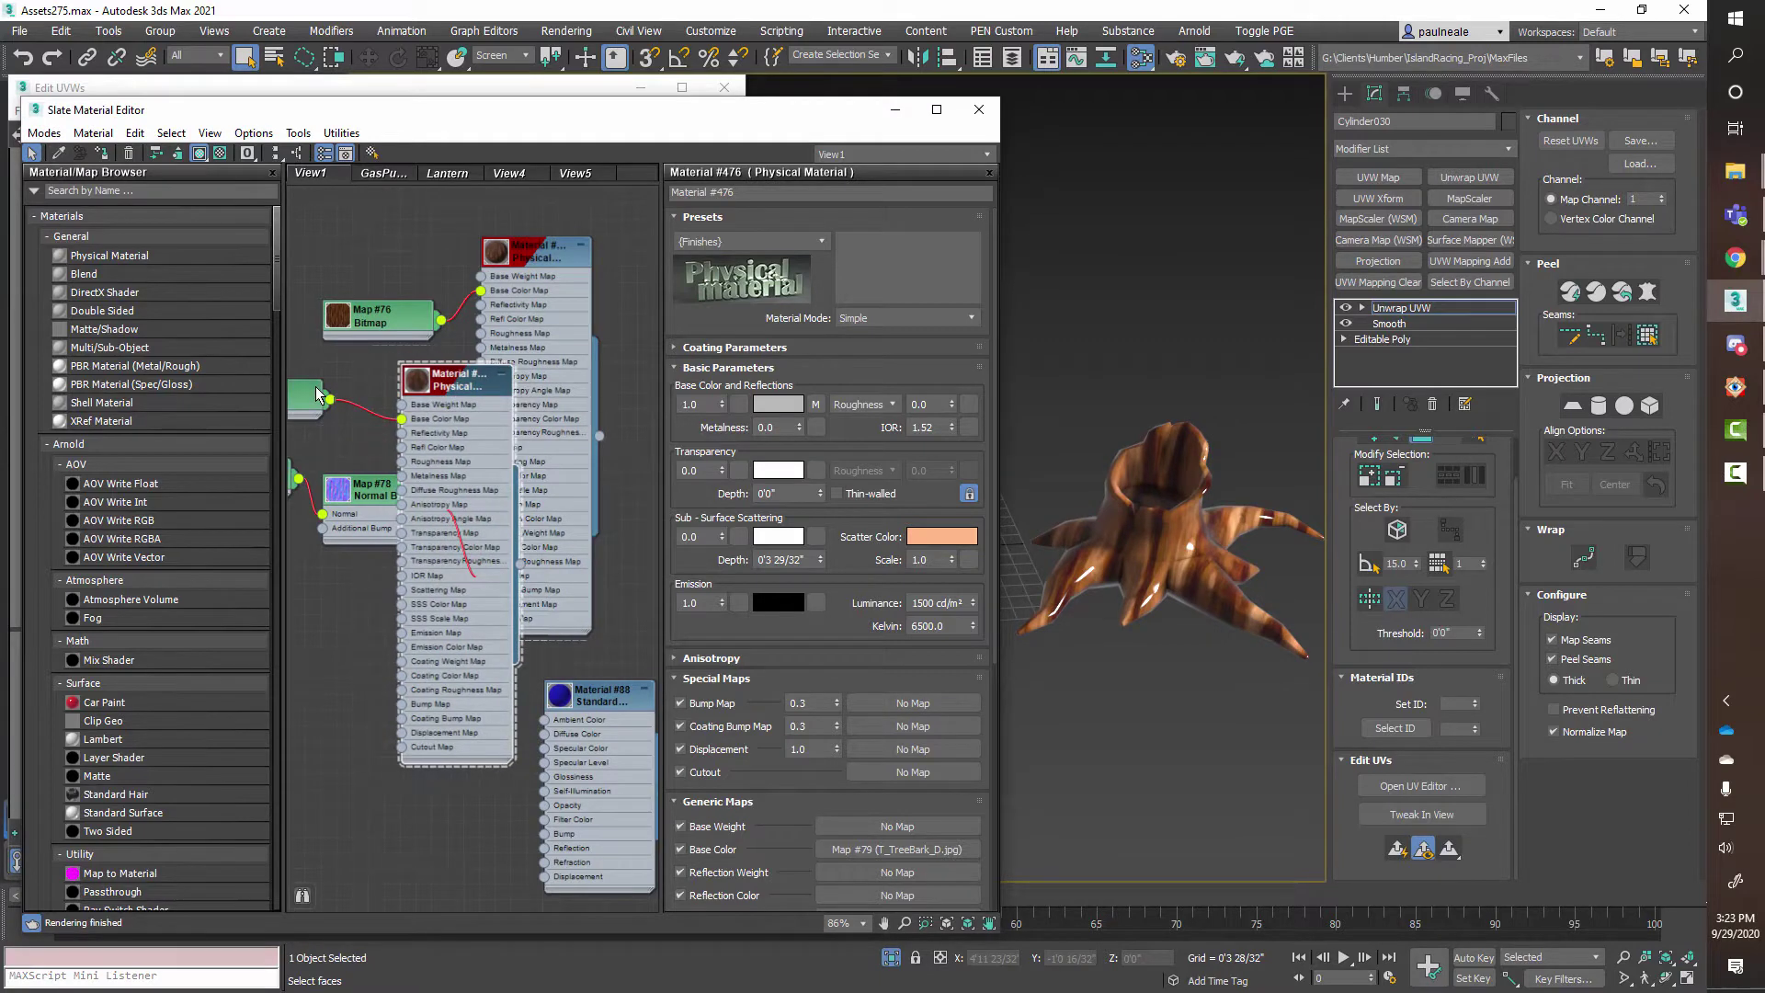
pyautogui.press('Delete')
pyautogui.doubleClick(314, 405)
pyautogui.press('Delete')
# Assign the bark Physical Material #475, with its base color and normal bump maps, to the tree stump.
pyautogui.moveTo(429, 397)
pyautogui.mouseDown(button='middle')
pyautogui.moveTo(480, 424)
pyautogui.moveTo(426, 421)
pyautogui.mouseUp(button='middle')
pyautogui.moveTo(567, 446); pyautogui.dragTo(1150, 594)
pyautogui.moveTo(1203, 563); pyautogui.dragTo(1159, 555, button='middle')
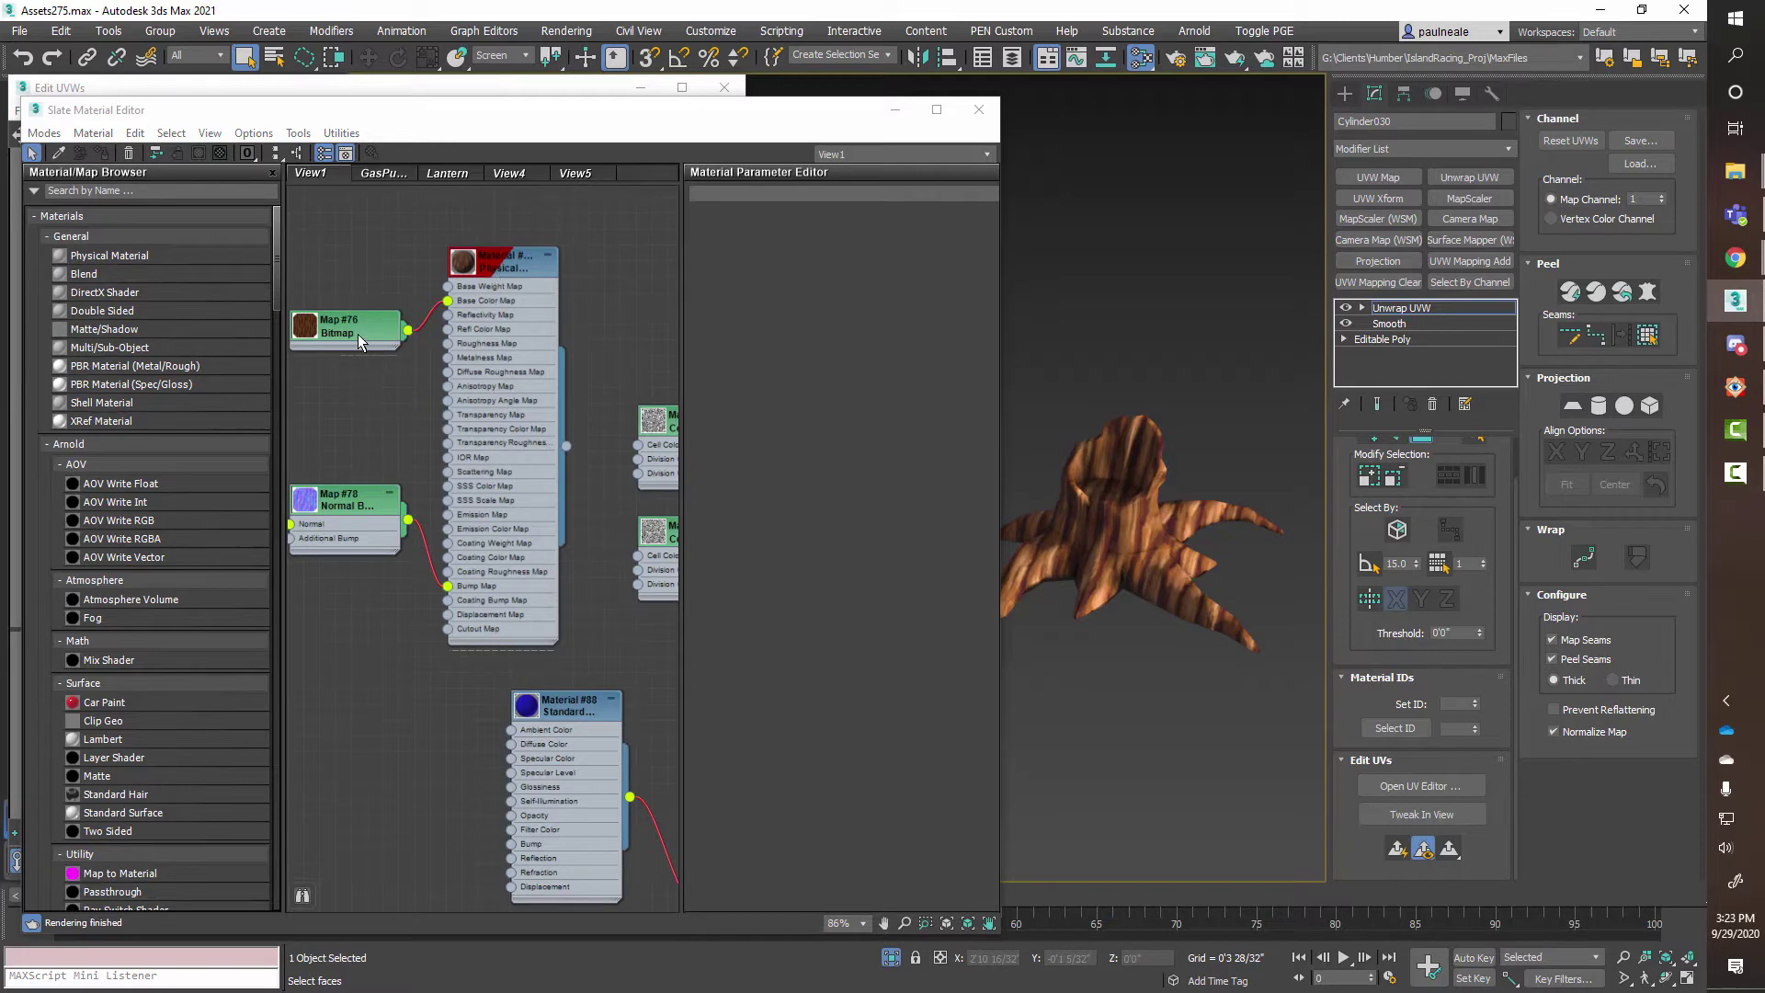
pyautogui.moveTo(357, 334); pyautogui.dragTo(355, 319)
pyautogui.moveTo(519, 263); pyautogui.dragTo(533, 266)
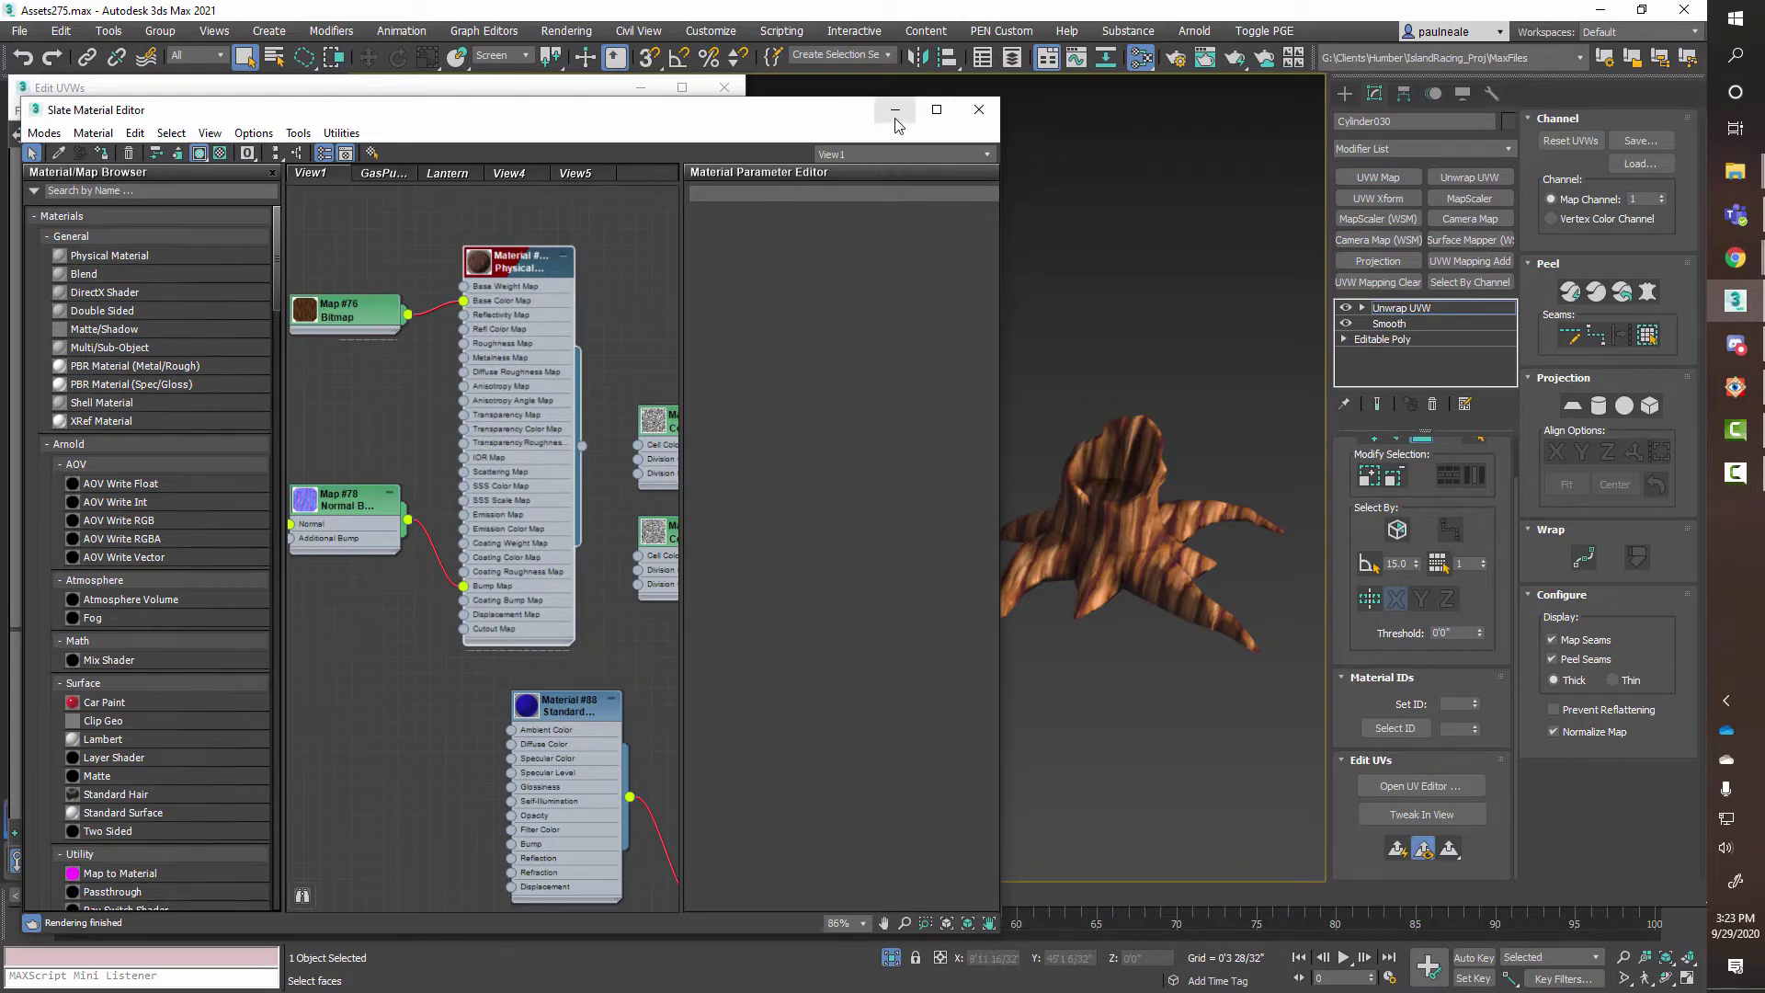
pyautogui.keyDown('alt'); pyautogui.moveTo(1184, 476); pyautogui.dragTo(1048, 454, button='middle'); pyautogui.keyUp('alt')
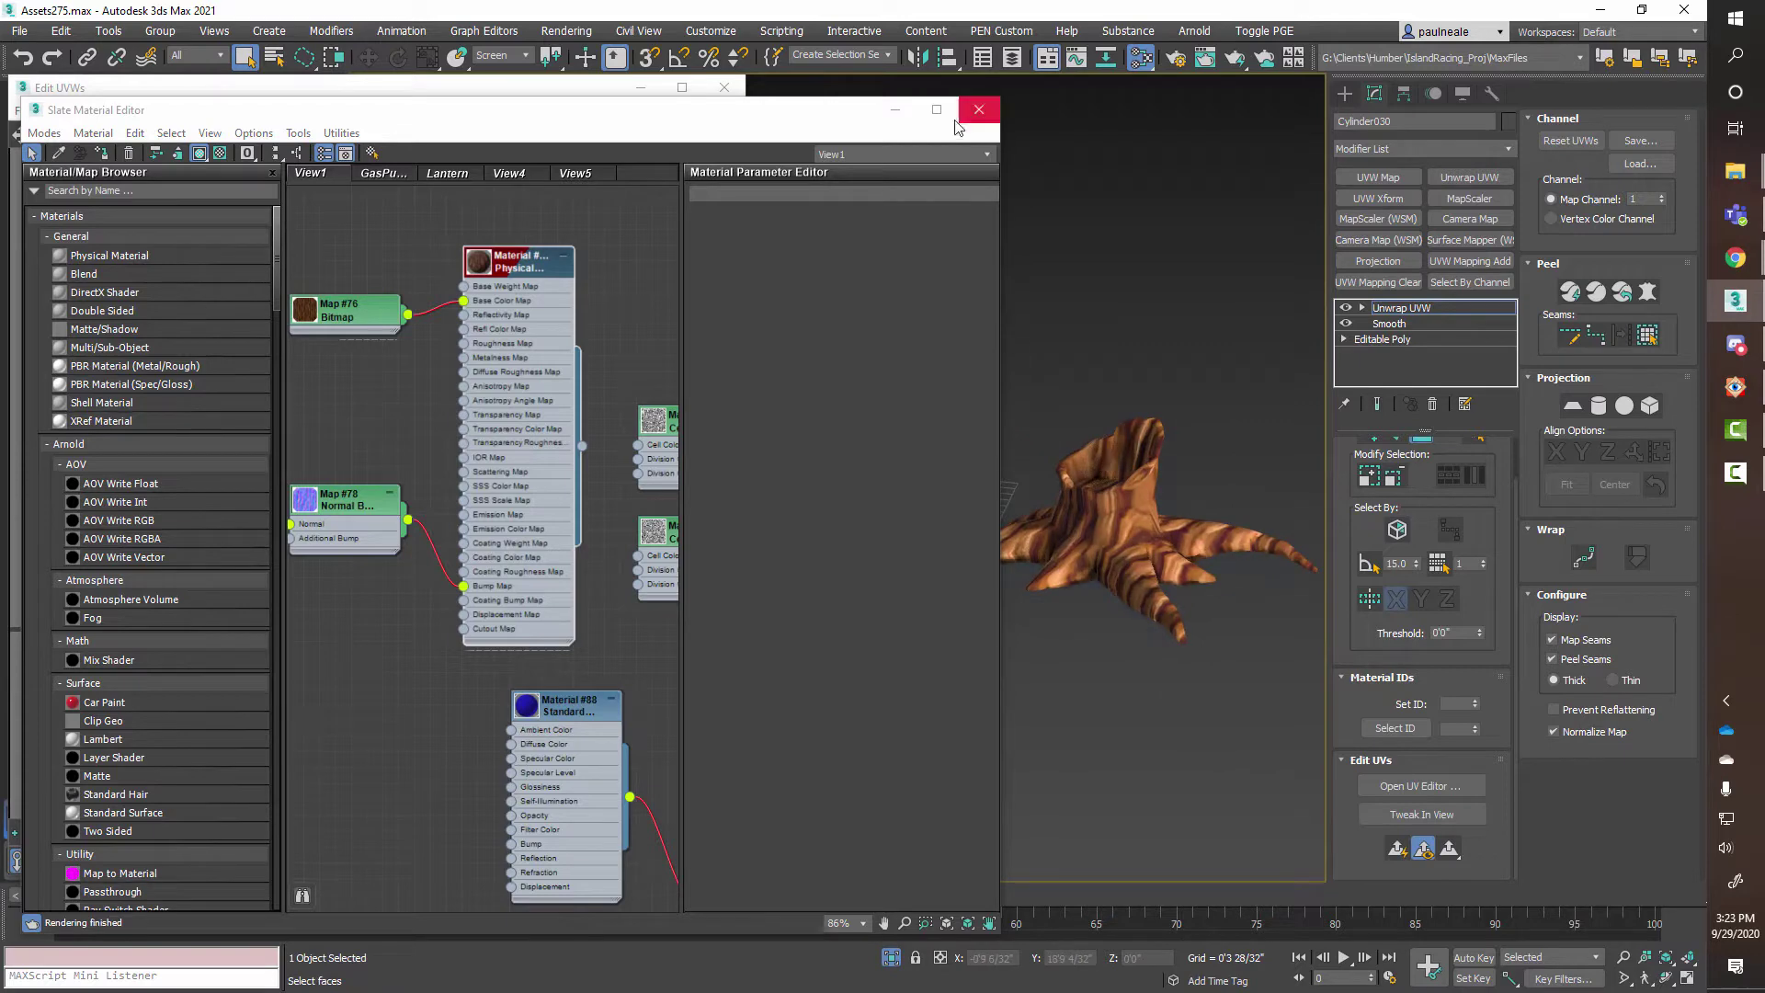
# Set the U and V tiling of the T_TreeBark_N.png normal bitmap to 2.0 and close the material editor.
pyautogui.doubleClick(348, 307)
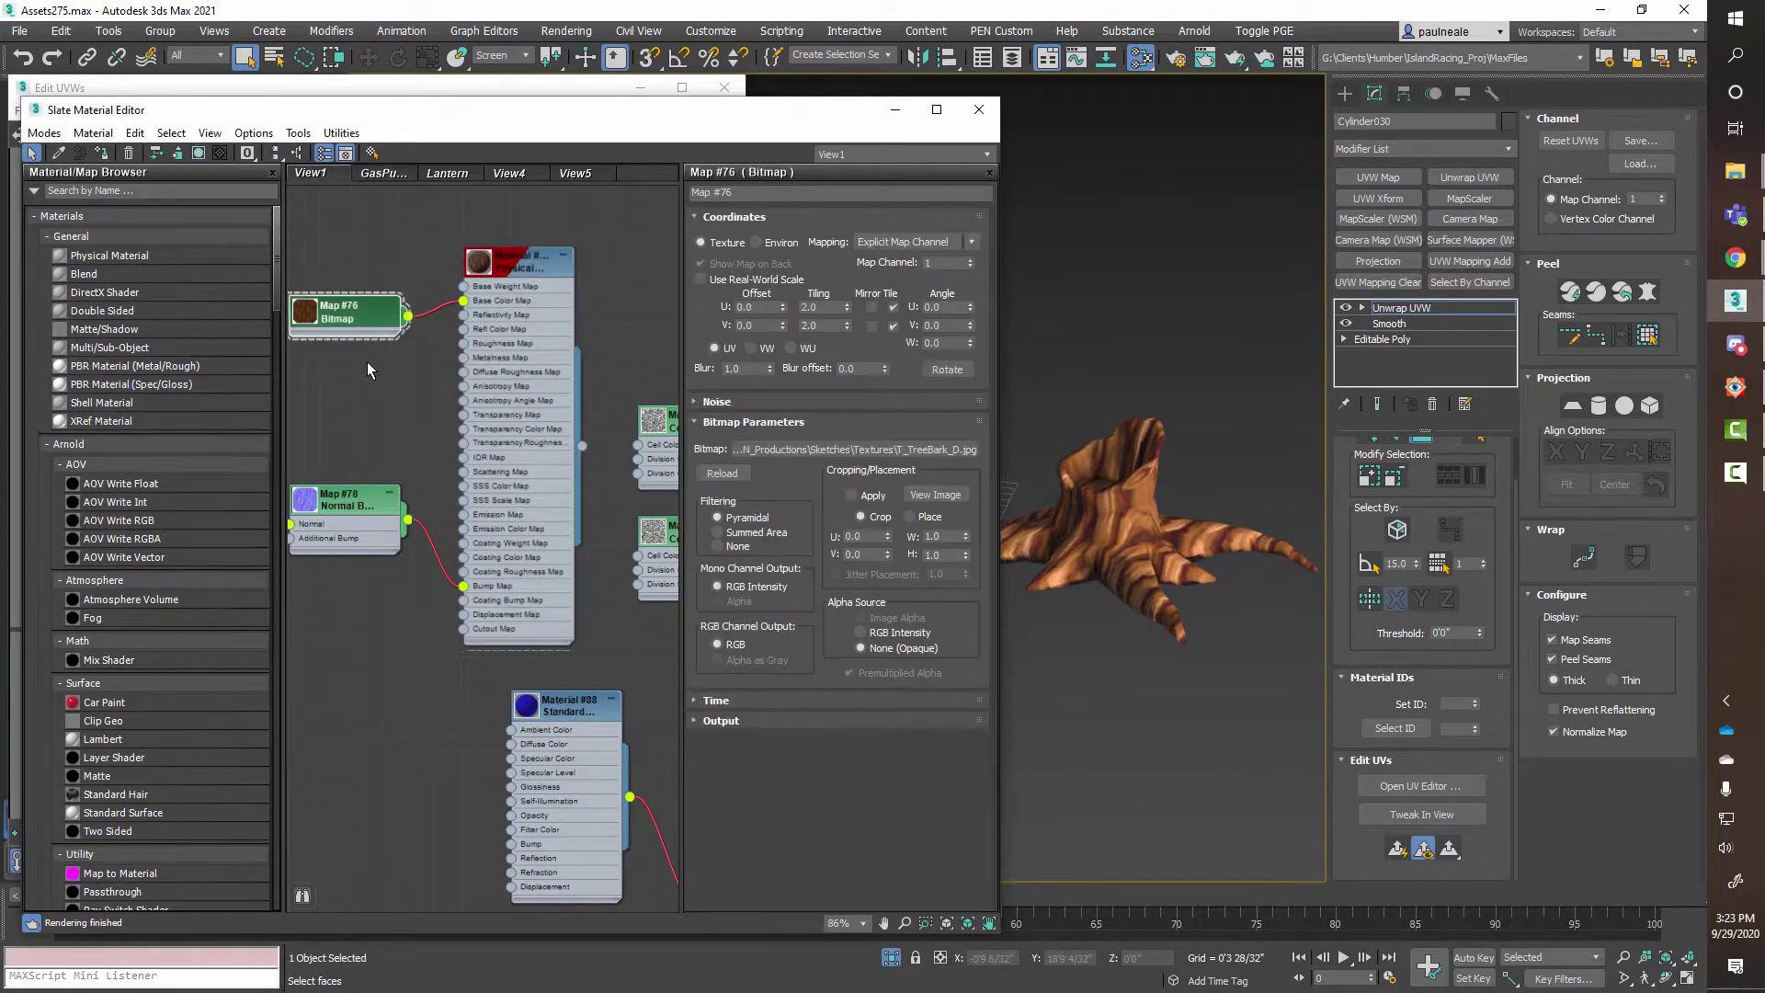
pyautogui.doubleClick(336, 511)
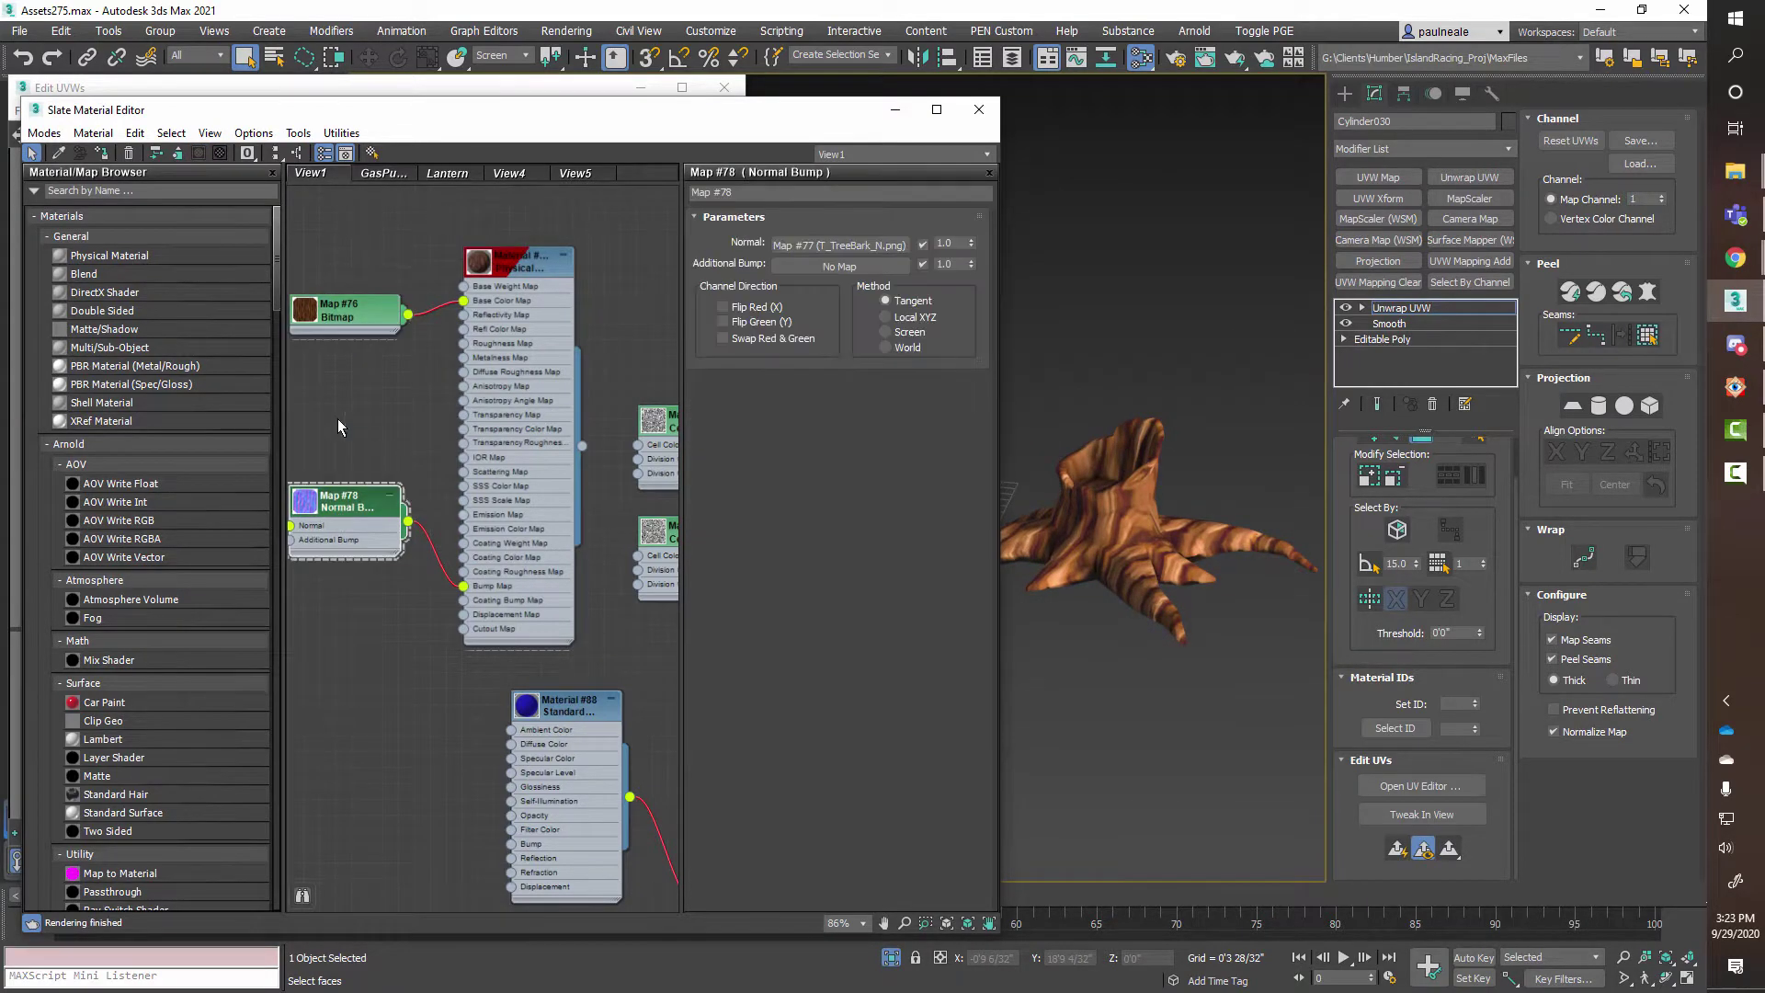
pyautogui.moveTo(338, 417); pyautogui.dragTo(598, 434, button='middle')
pyautogui.doubleClick(480, 497)
pyautogui.doubleClick(480, 501)
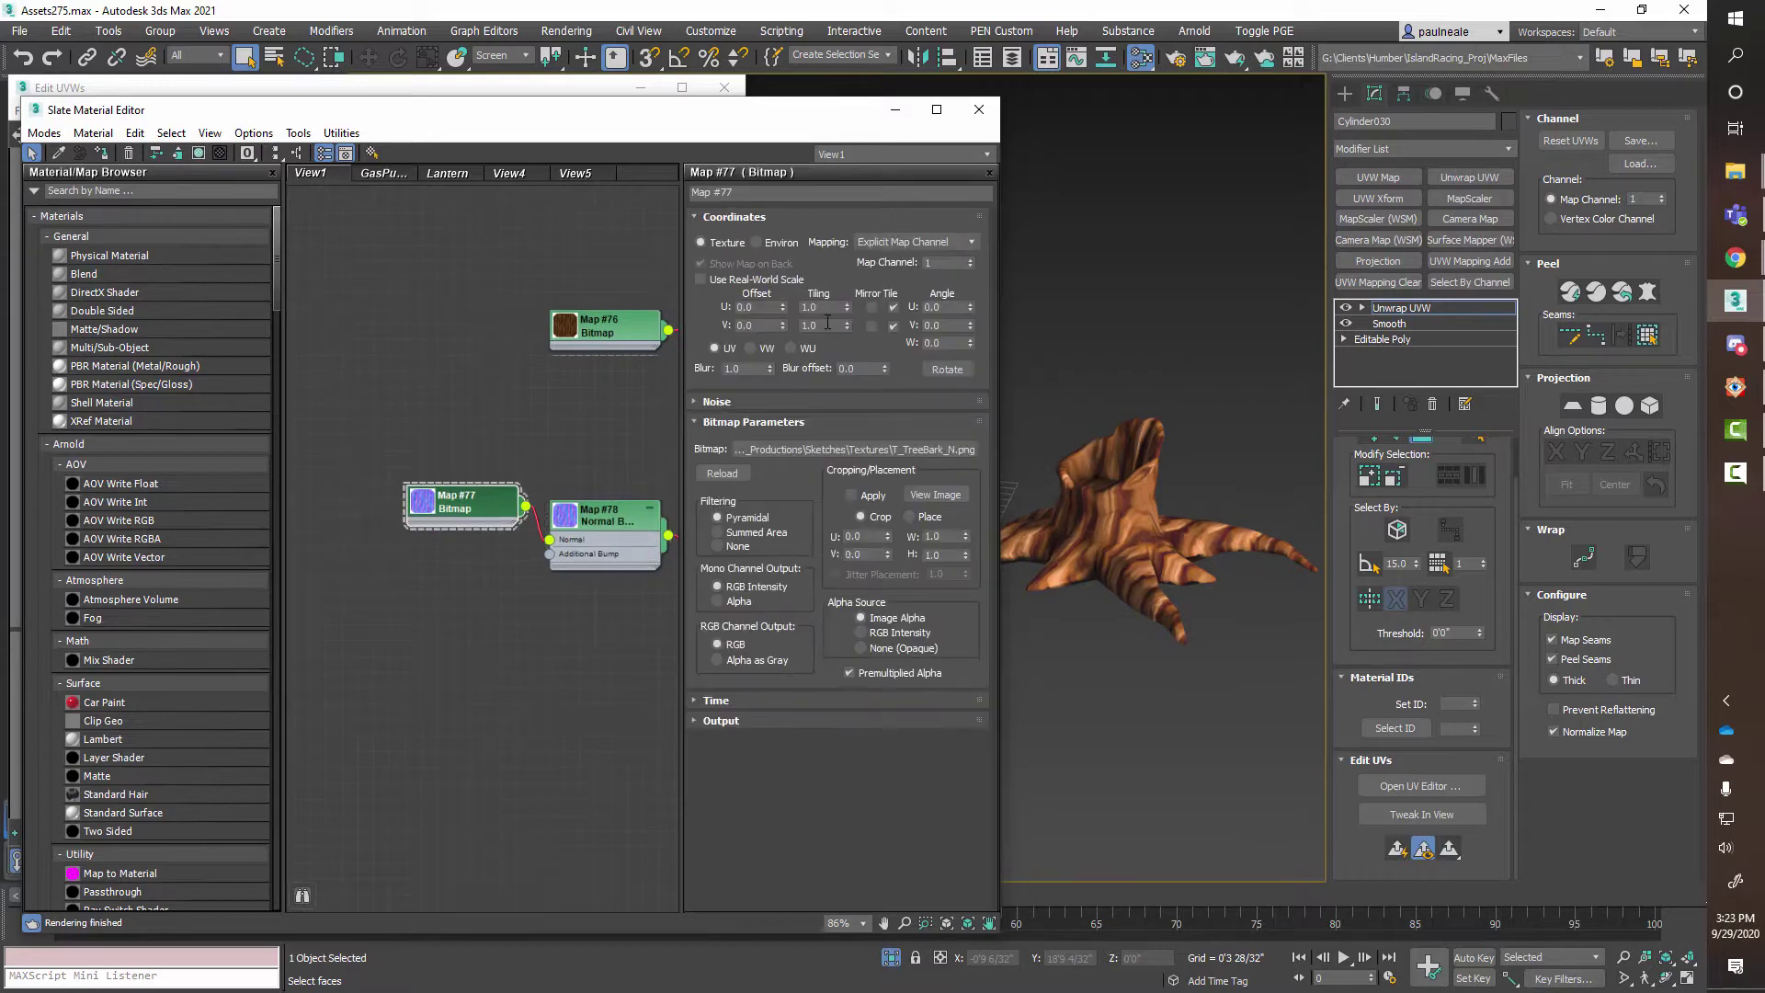
pyautogui.write('2')
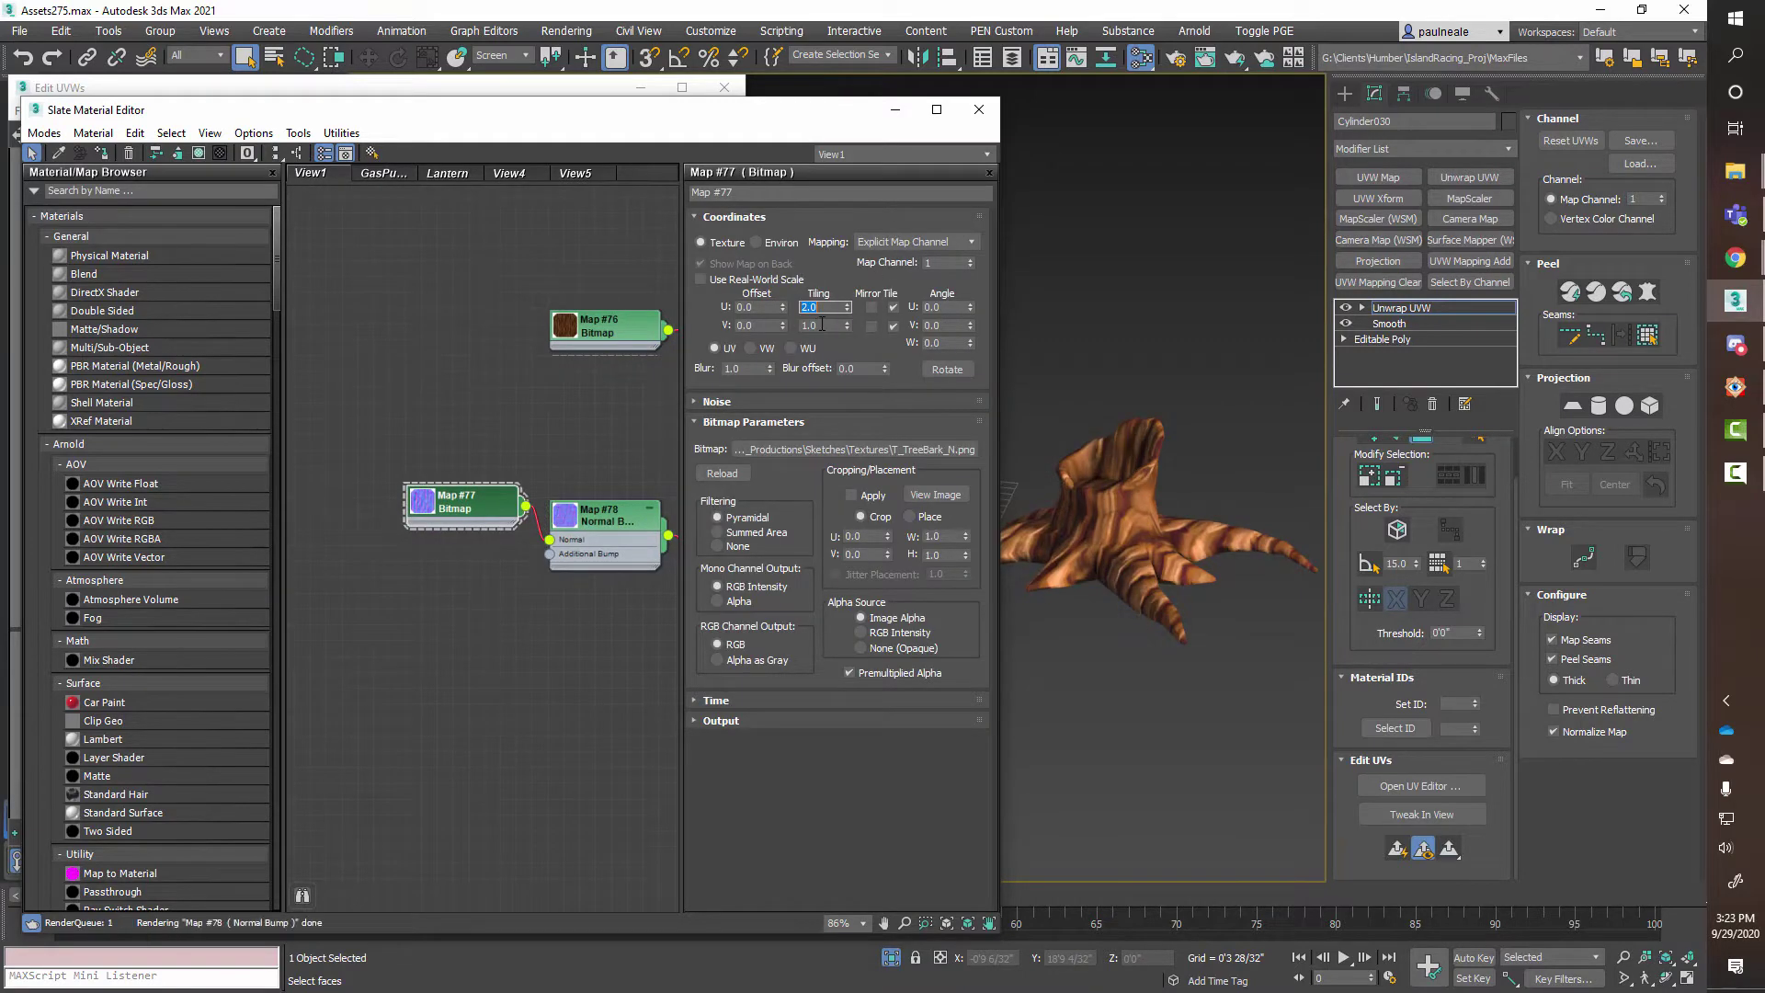
pyautogui.press('Tab')
pyautogui.write('2')
pyautogui.press('Return')
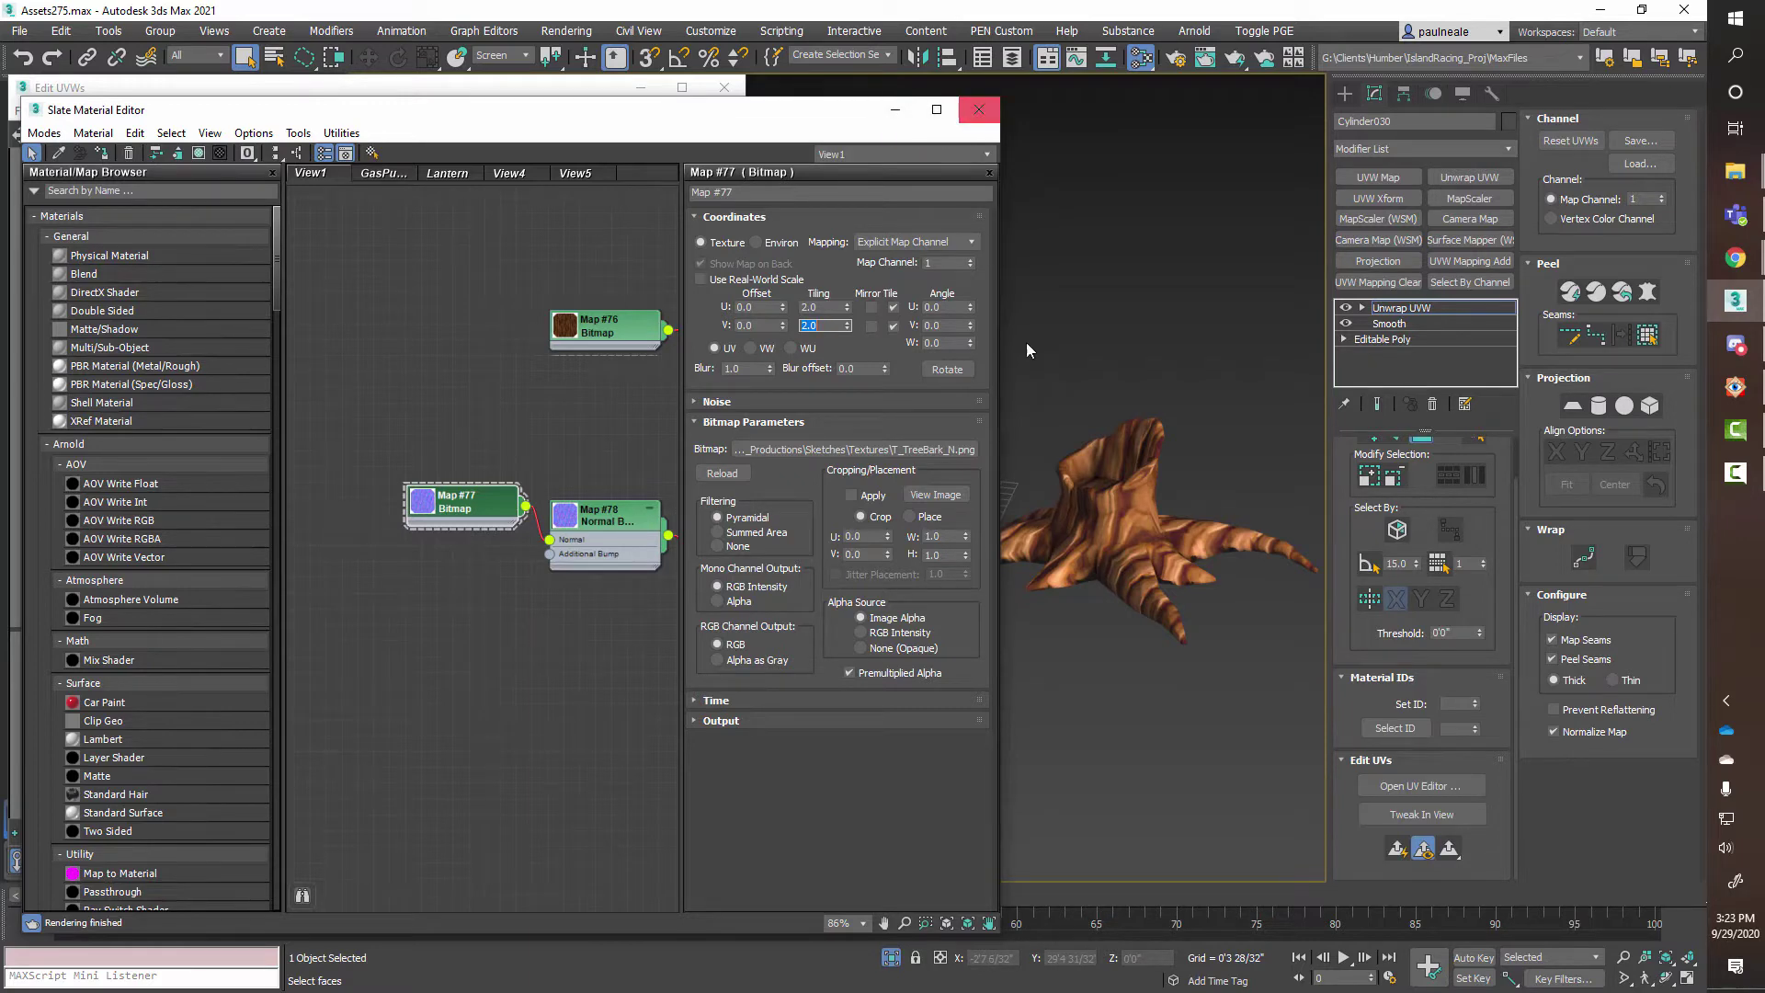
pyautogui.press('m')
# Compare the bark texture's scale and direction on the finished stump with the newly mapped stump.
pyautogui.keyDown('alt'); pyautogui.moveTo(1086, 526); pyautogui.dragTo(1073, 467, button='middle'); pyautogui.keyUp('alt')
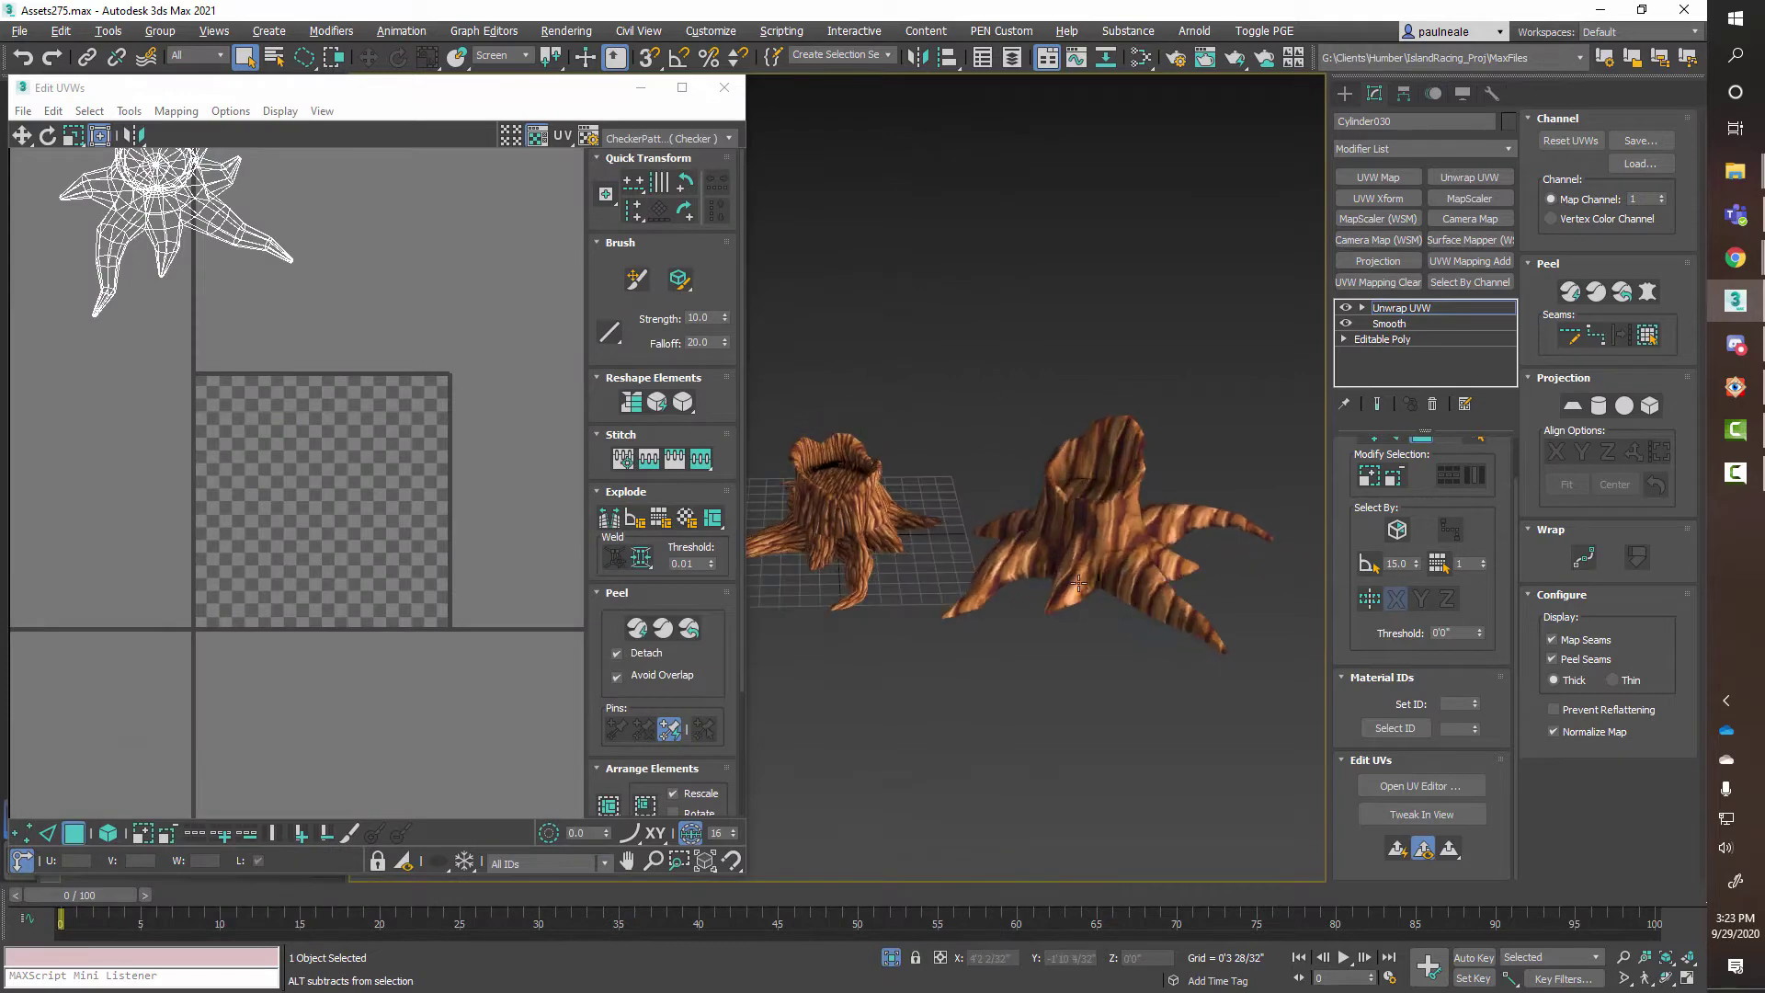
pyautogui.scroll(3, 764, 531)
pyautogui.keyDown('alt'); pyautogui.moveTo(966, 497); pyautogui.dragTo(980, 543, button='middle'); pyautogui.keyUp('alt')
pyautogui.scroll(4, 1057, 551)
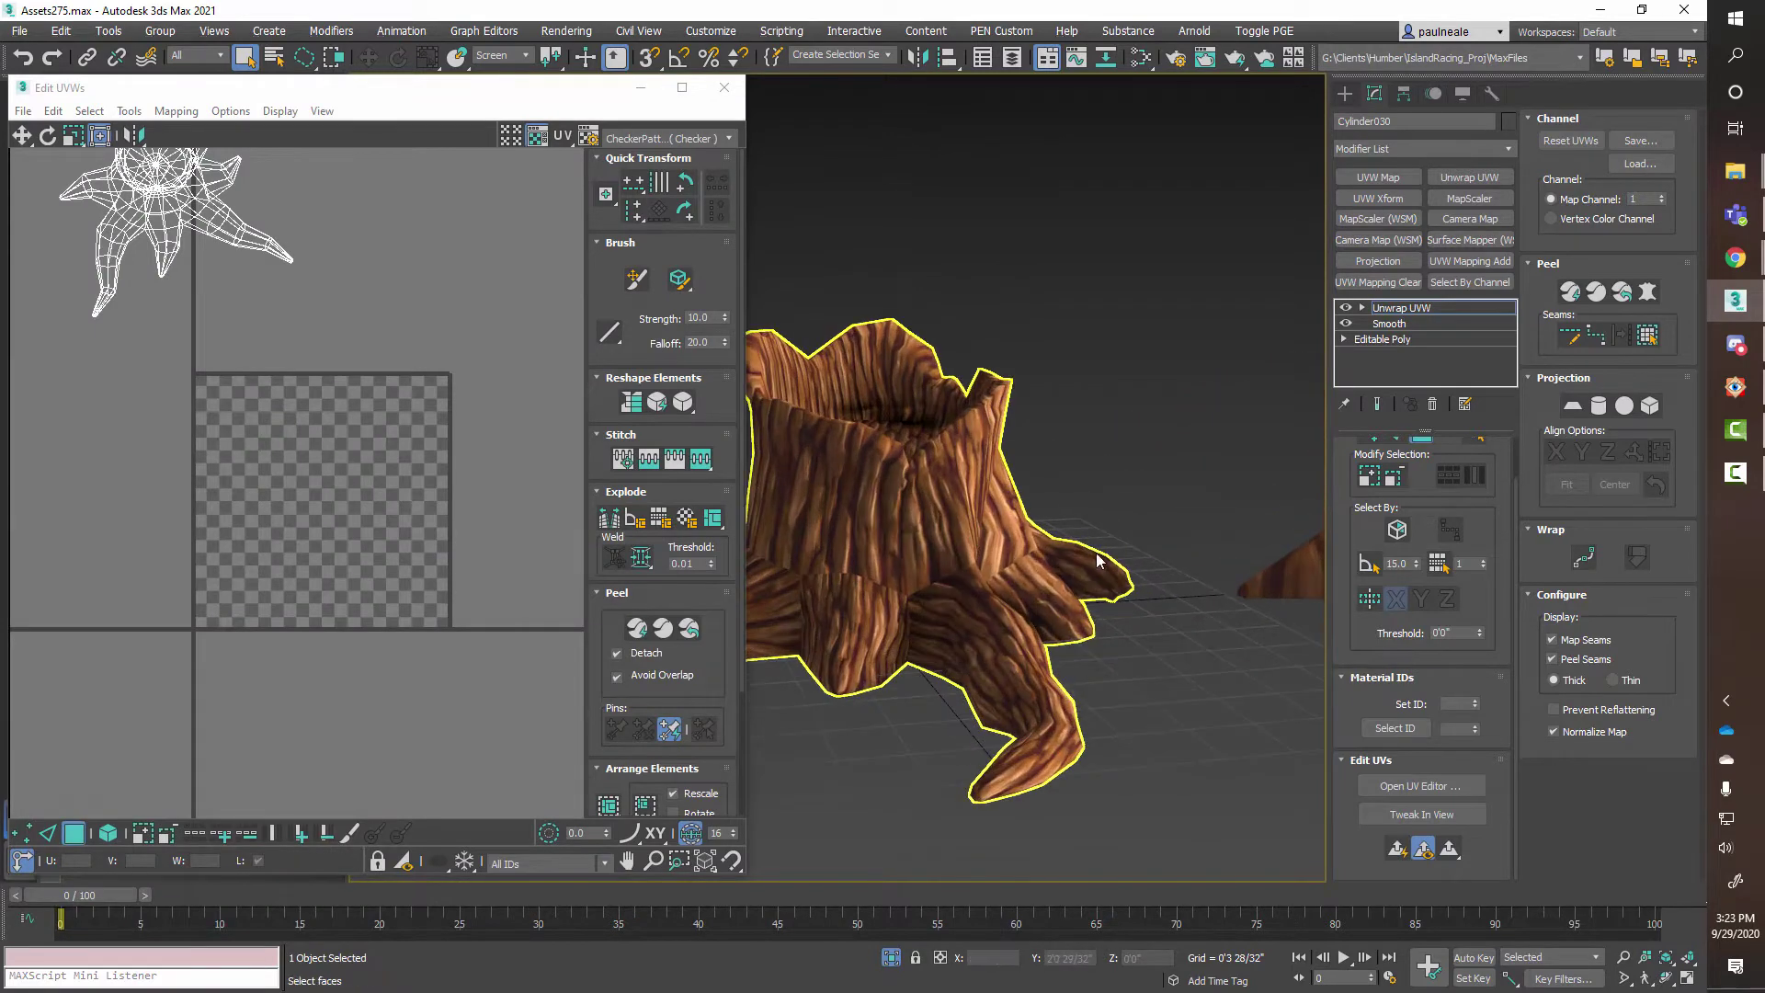
pyautogui.keyDown('alt'); pyautogui.moveTo(1234, 660); pyautogui.dragTo(973, 379, button='middle'); pyautogui.keyUp('alt')
pyautogui.moveTo(1095, 541); pyautogui.dragTo(950, 564, button='middle')
pyautogui.moveTo(1269, 542); pyautogui.dragTo(781, 556, button='middle')
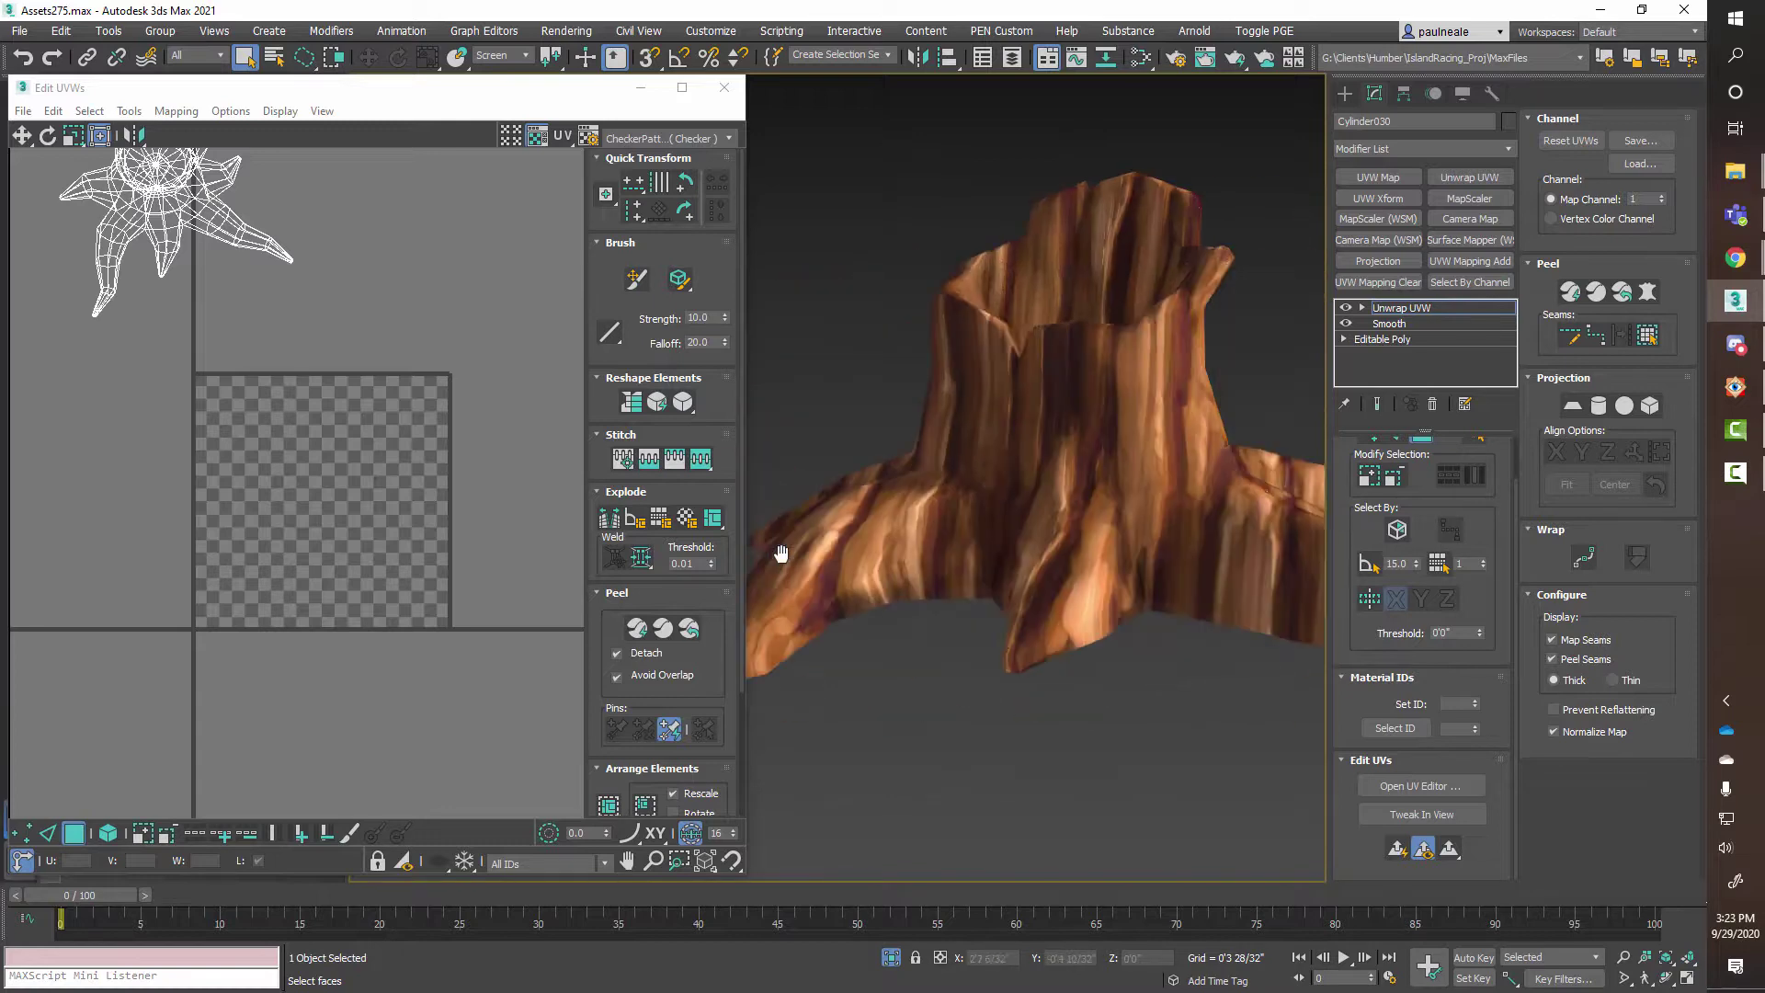
pyautogui.moveTo(1053, 574); pyautogui.dragTo(945, 588, button='middle')
pyautogui.scroll(-5, 1041, 481)
pyautogui.keyDown('alt'); pyautogui.moveTo(1056, 565); pyautogui.dragTo(901, 472, button='middle'); pyautogui.keyUp('alt')
pyautogui.scroll(4, 946, 445)
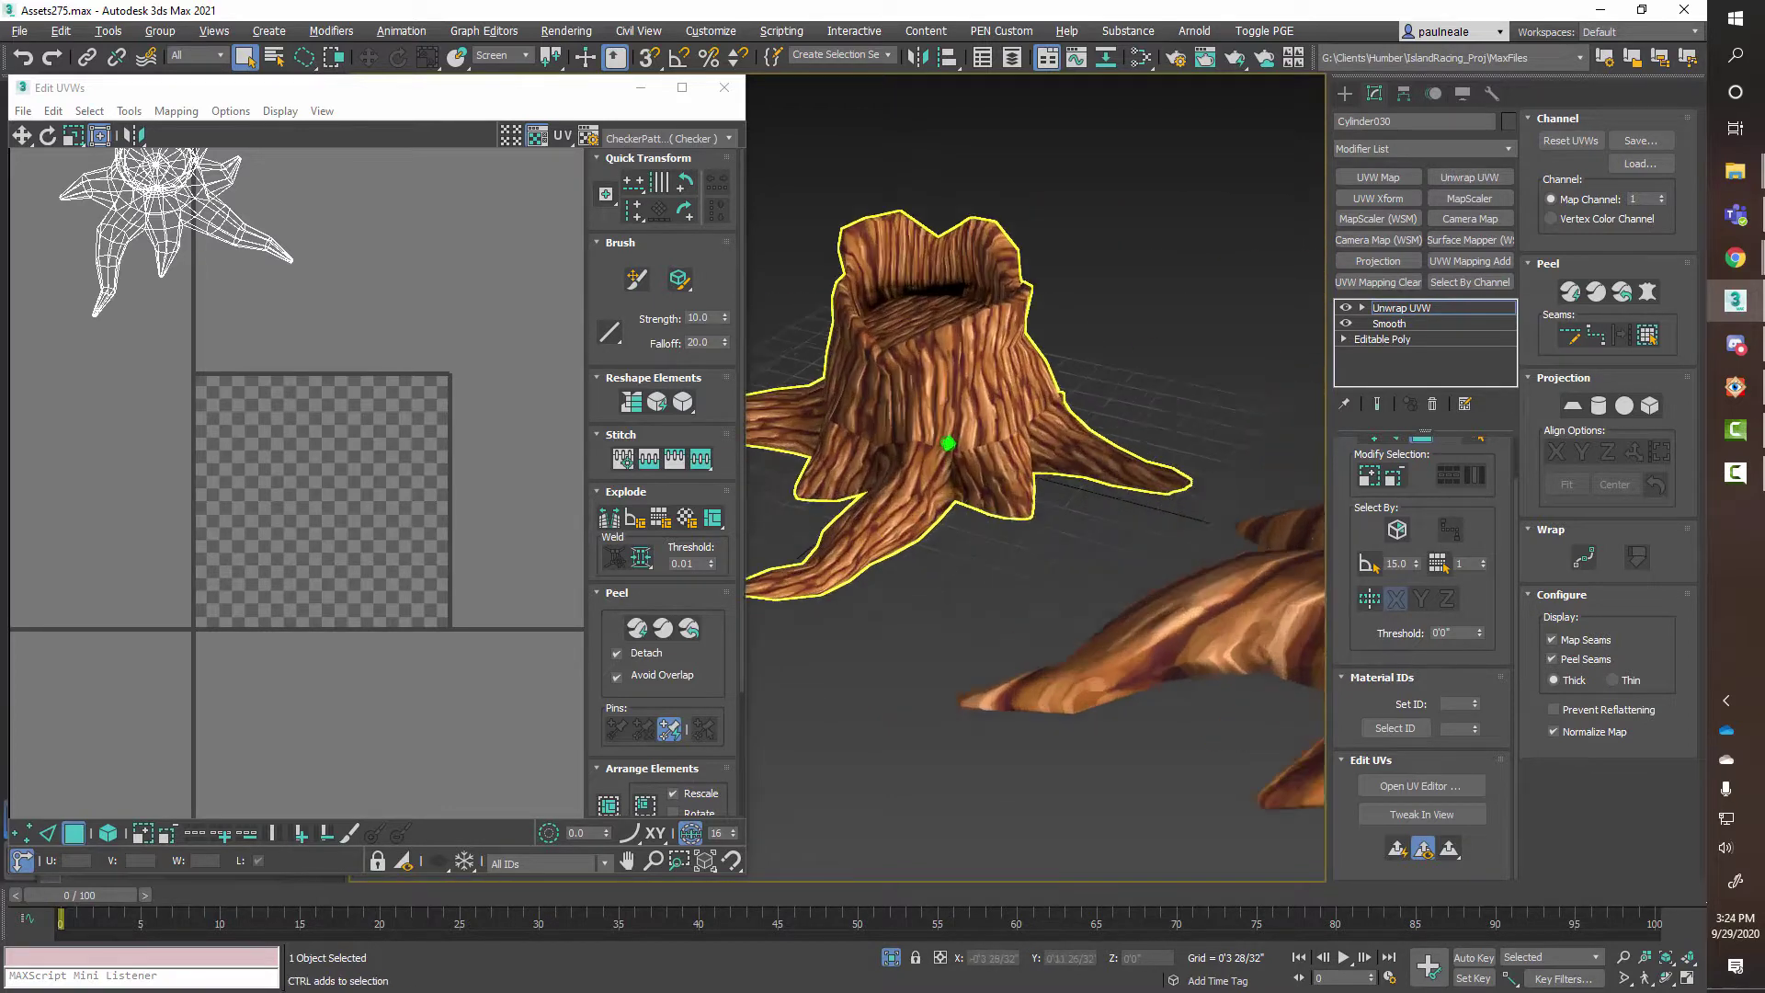
pyautogui.keyDown('alt'); pyautogui.moveTo(995, 515); pyautogui.dragTo(985, 556, button='middle'); pyautogui.keyUp('alt')
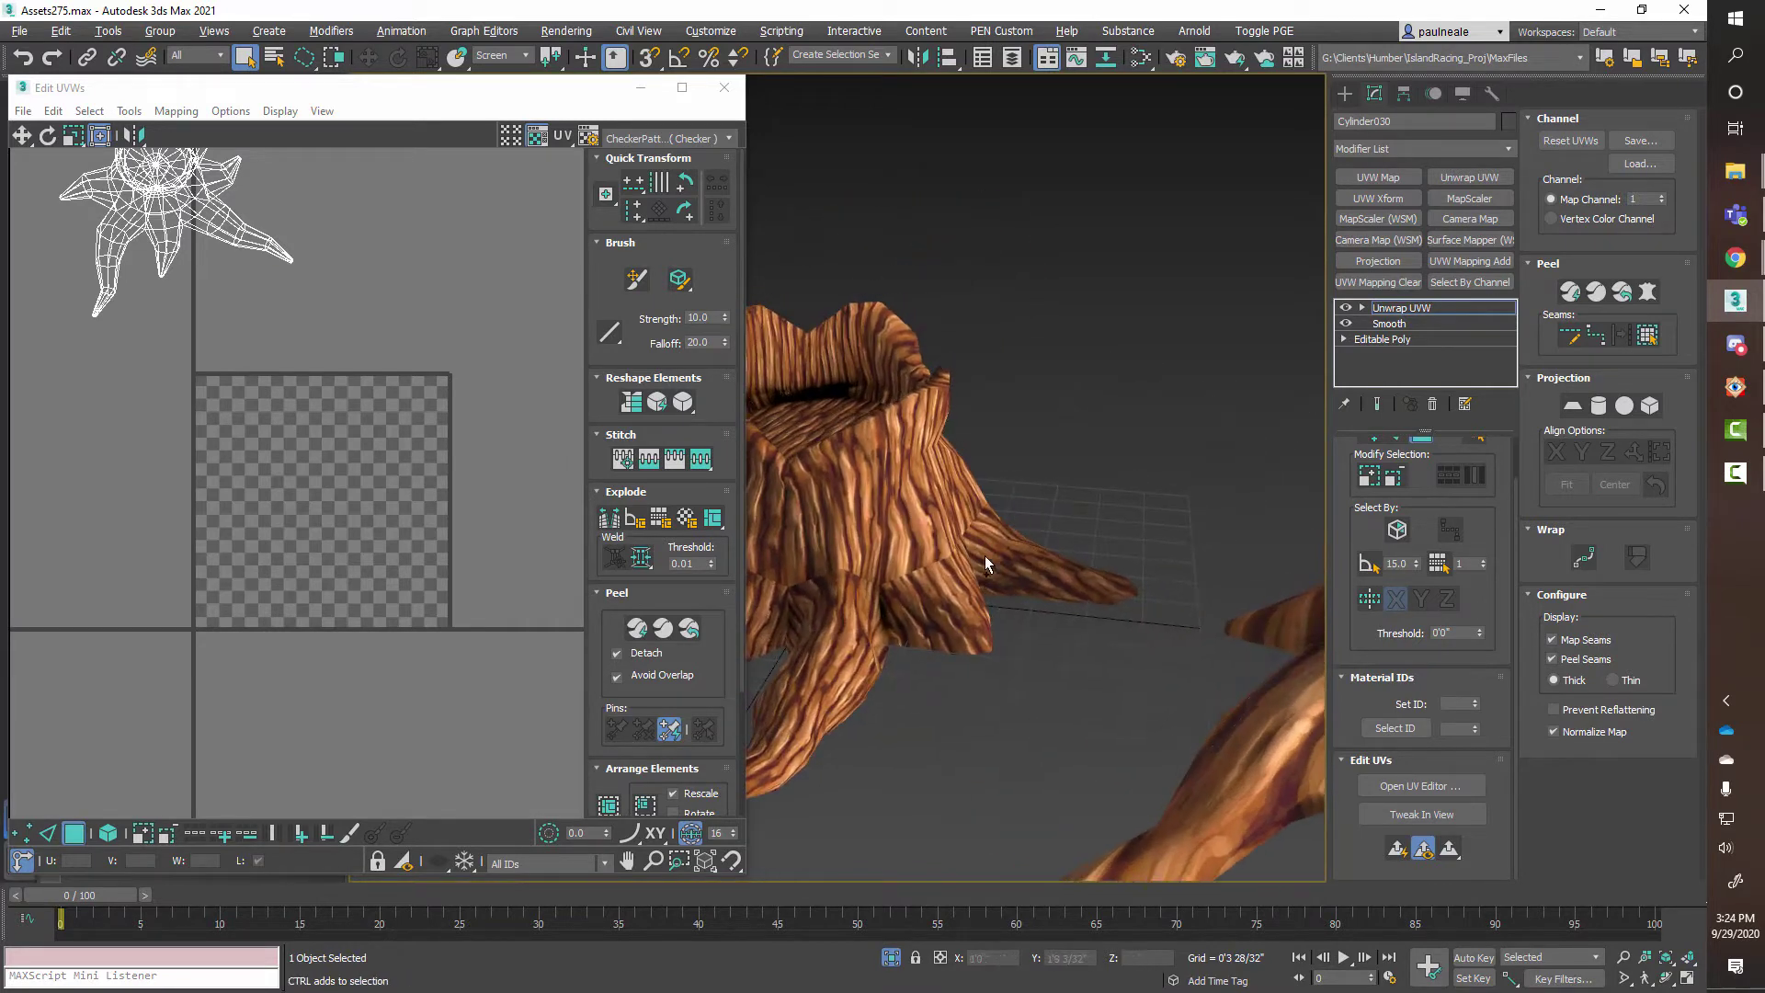
pyautogui.scroll(-4, 985, 556)
pyautogui.moveTo(1181, 561); pyautogui.dragTo(991, 530, button='middle')
# Show edged faces and lasso-select the trunk polygons of the stump above the roots.
pyautogui.click(951, 550)
pyautogui.press('F4')
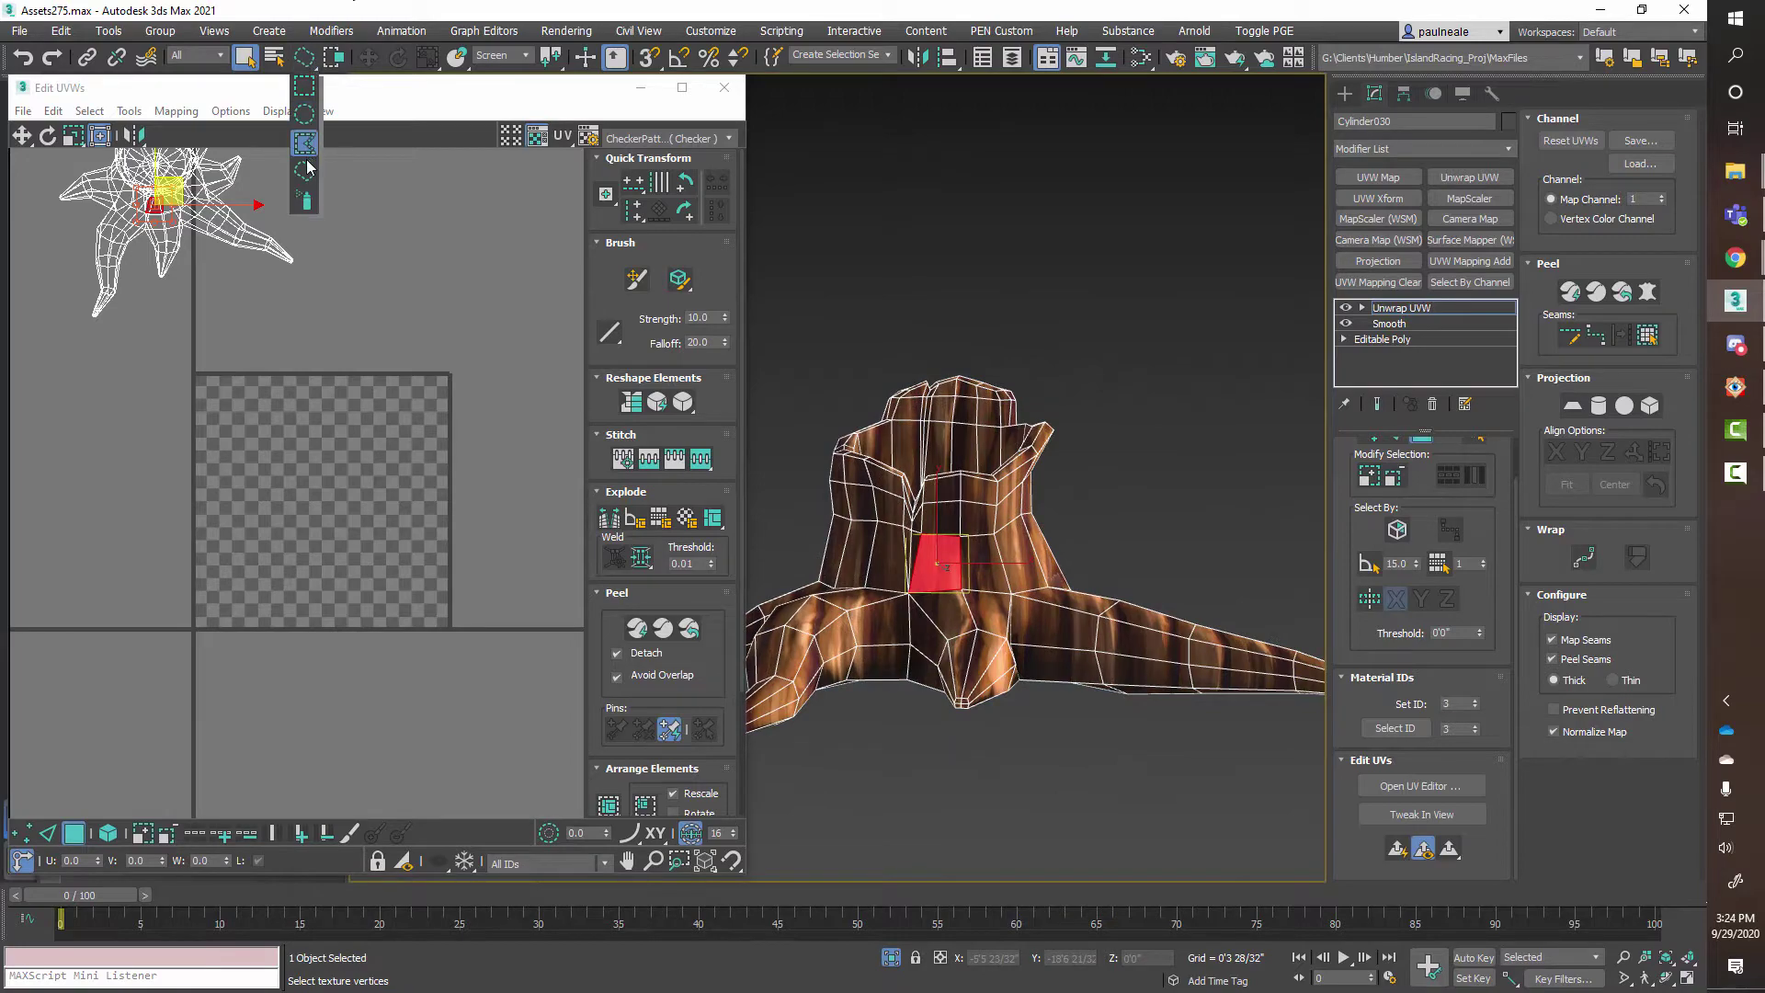
pyautogui.click(304, 173)
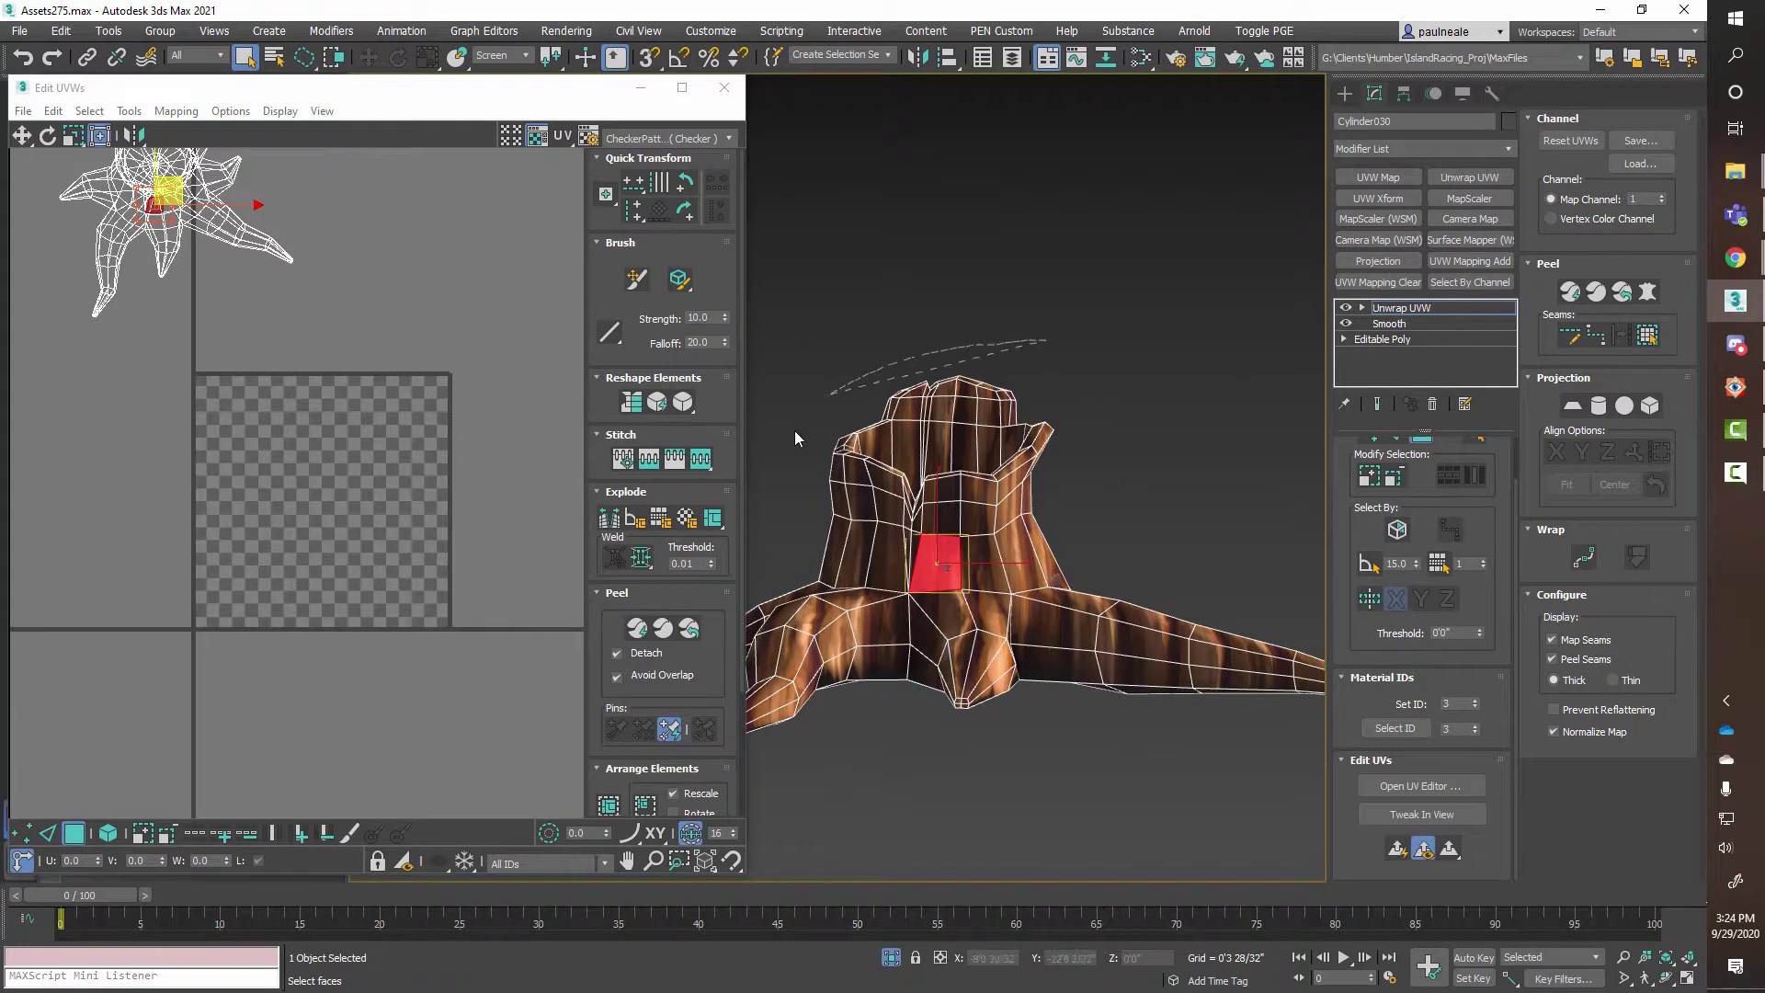
pyautogui.moveTo(1031, 564); pyautogui.dragTo(1034, 563)
# Break the selected trunk polygons away from the root UVs.
pyautogui.moveTo(1122, 423)
pyautogui.keyDown('alt'); pyautogui.mouseDown(button='middle')
pyautogui.moveTo(939, 576)
pyautogui.moveTo(801, 473)
pyautogui.moveTo(701, 638)
pyautogui.moveTo(901, 524)
pyautogui.moveTo(1155, 450)
pyautogui.moveTo(1138, 533)
pyautogui.moveTo(1096, 572)
pyautogui.moveTo(1099, 474)
pyautogui.mouseUp(button='middle'); pyautogui.keyUp('alt')
pyautogui.rightClick(447, 308)
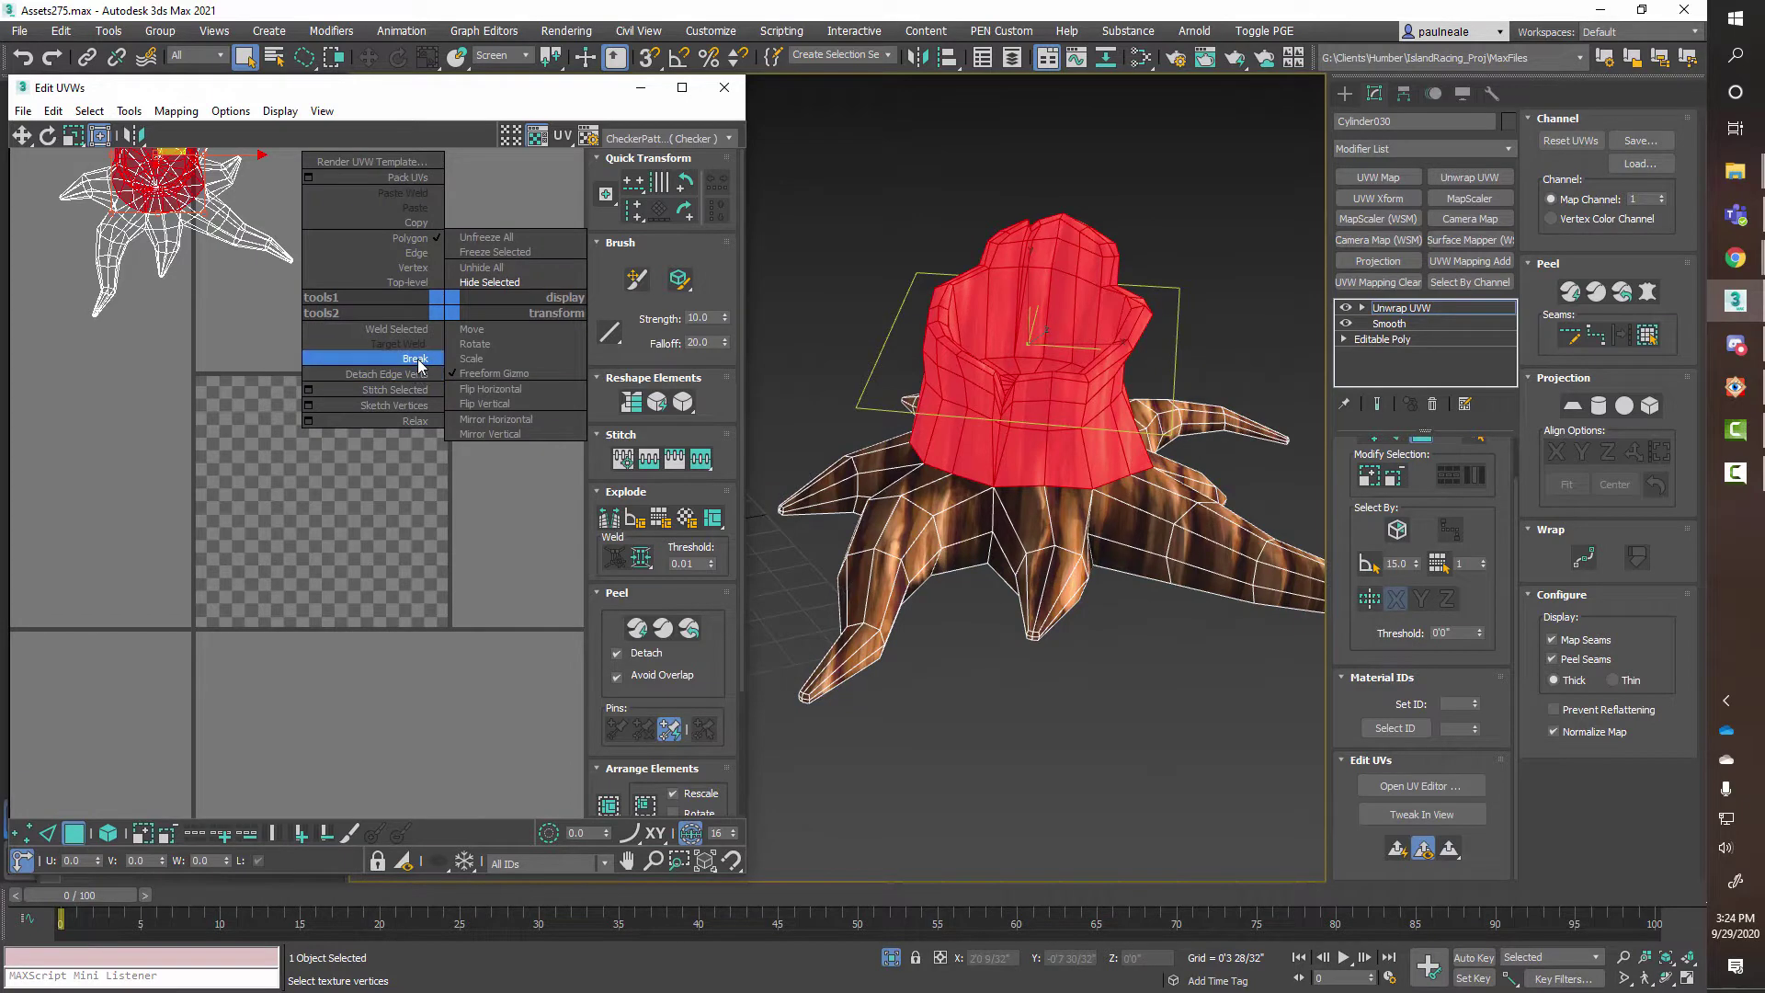
pyautogui.click(418, 361)
pyautogui.moveTo(400, 374); pyautogui.dragTo(393, 514, button='middle')
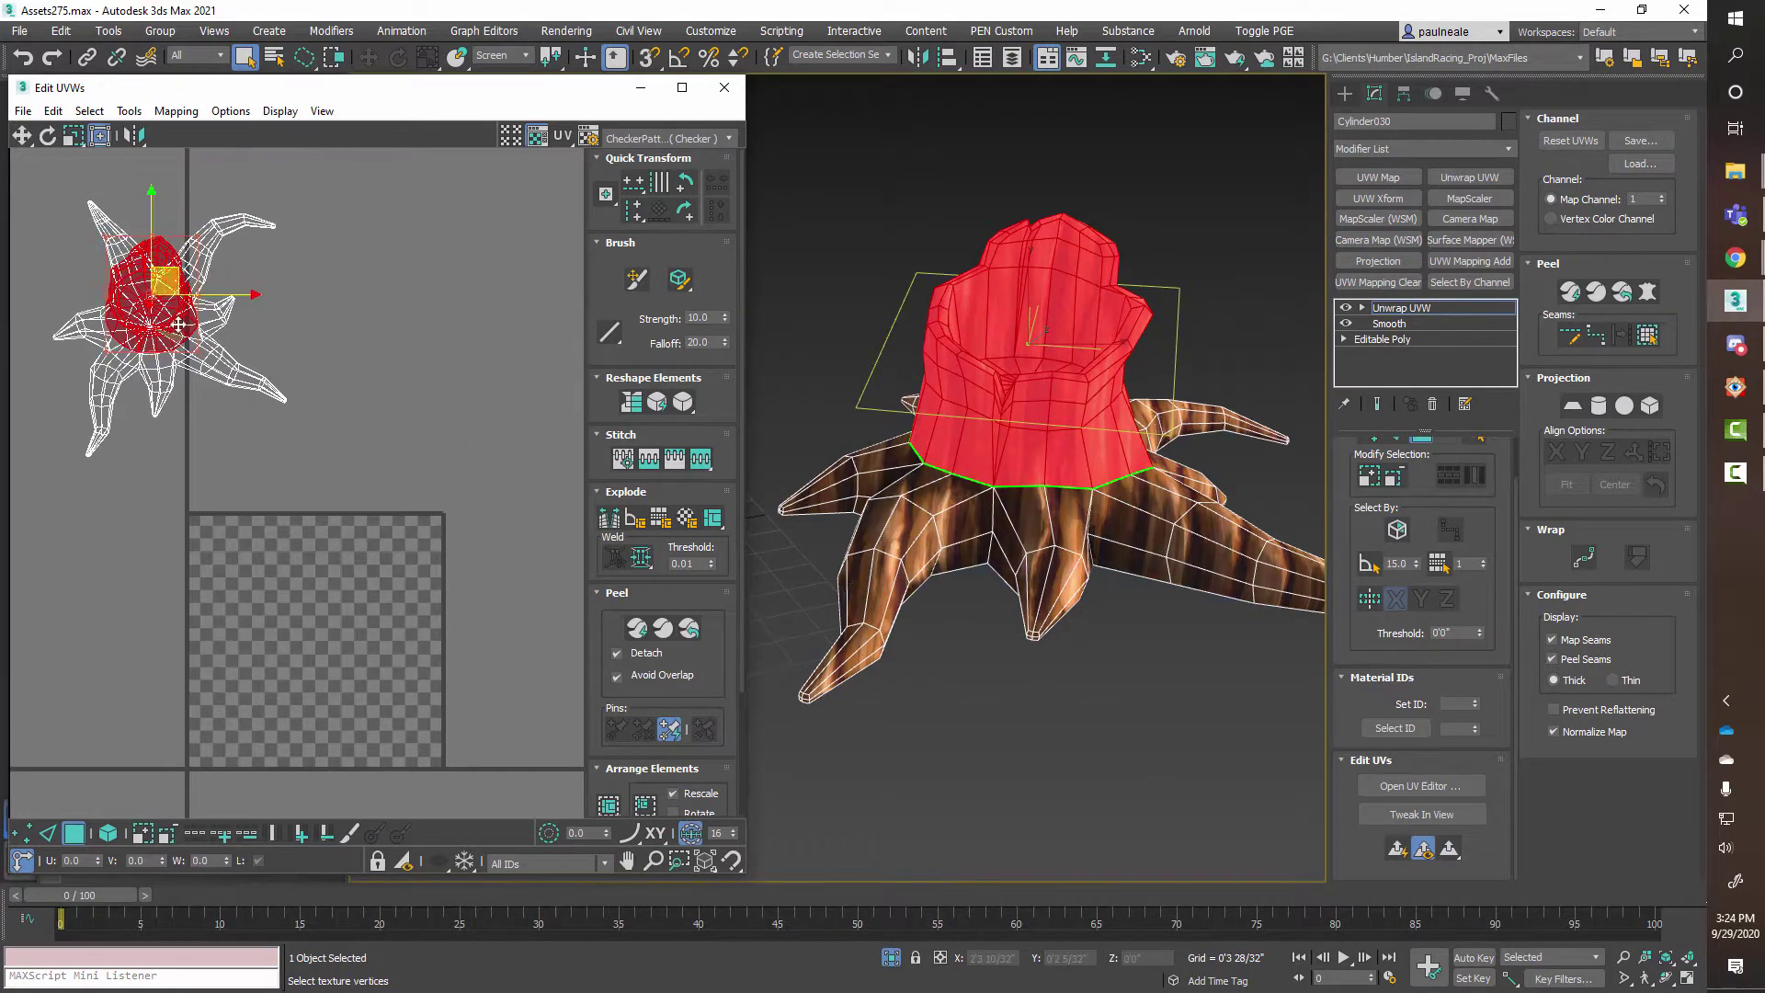
# Move the trunk's UV shell clear of the roots, and break the long root at the stump's front off the remaining UVs.
pyautogui.moveTo(186, 315); pyautogui.dragTo(490, 278)
pyautogui.keyDown('alt'); pyautogui.moveTo(1232, 581); pyautogui.dragTo(1004, 481, button='middle'); pyautogui.keyUp('alt')
pyautogui.keyDown('alt'); pyautogui.moveTo(1123, 421); pyautogui.dragTo(1108, 743, button='middle'); pyautogui.keyUp('alt')
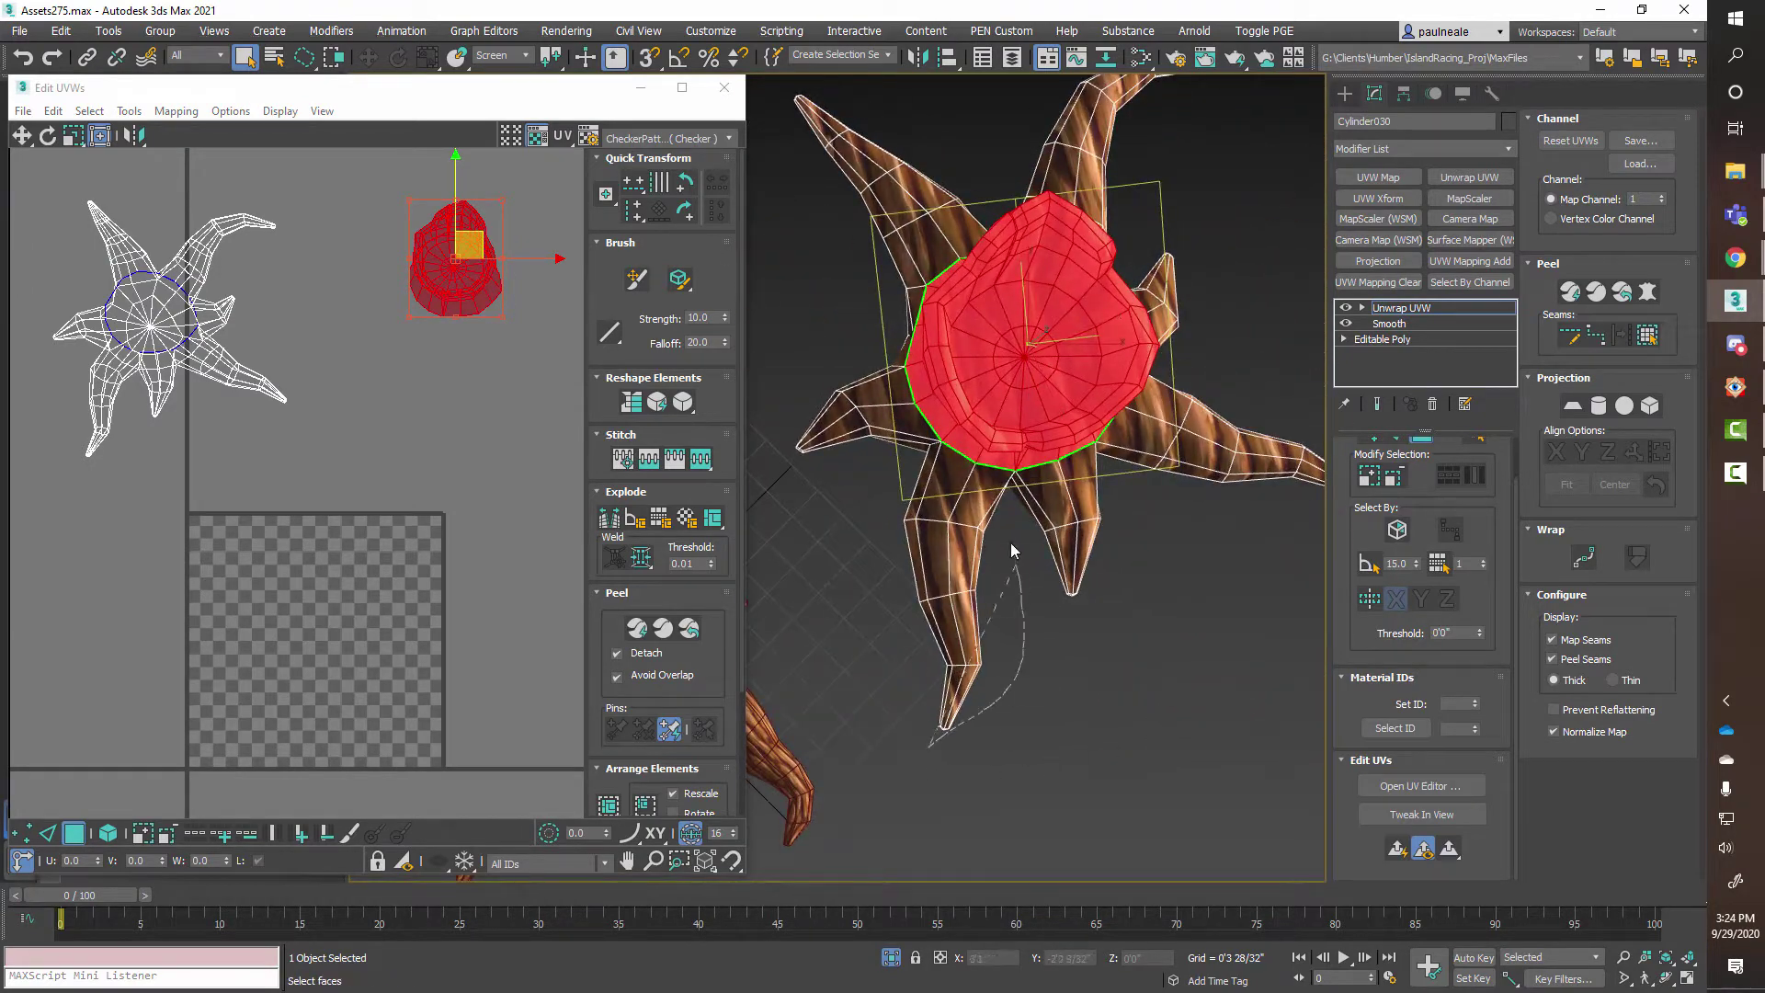
pyautogui.click(943, 731)
pyautogui.rightClick(181, 400)
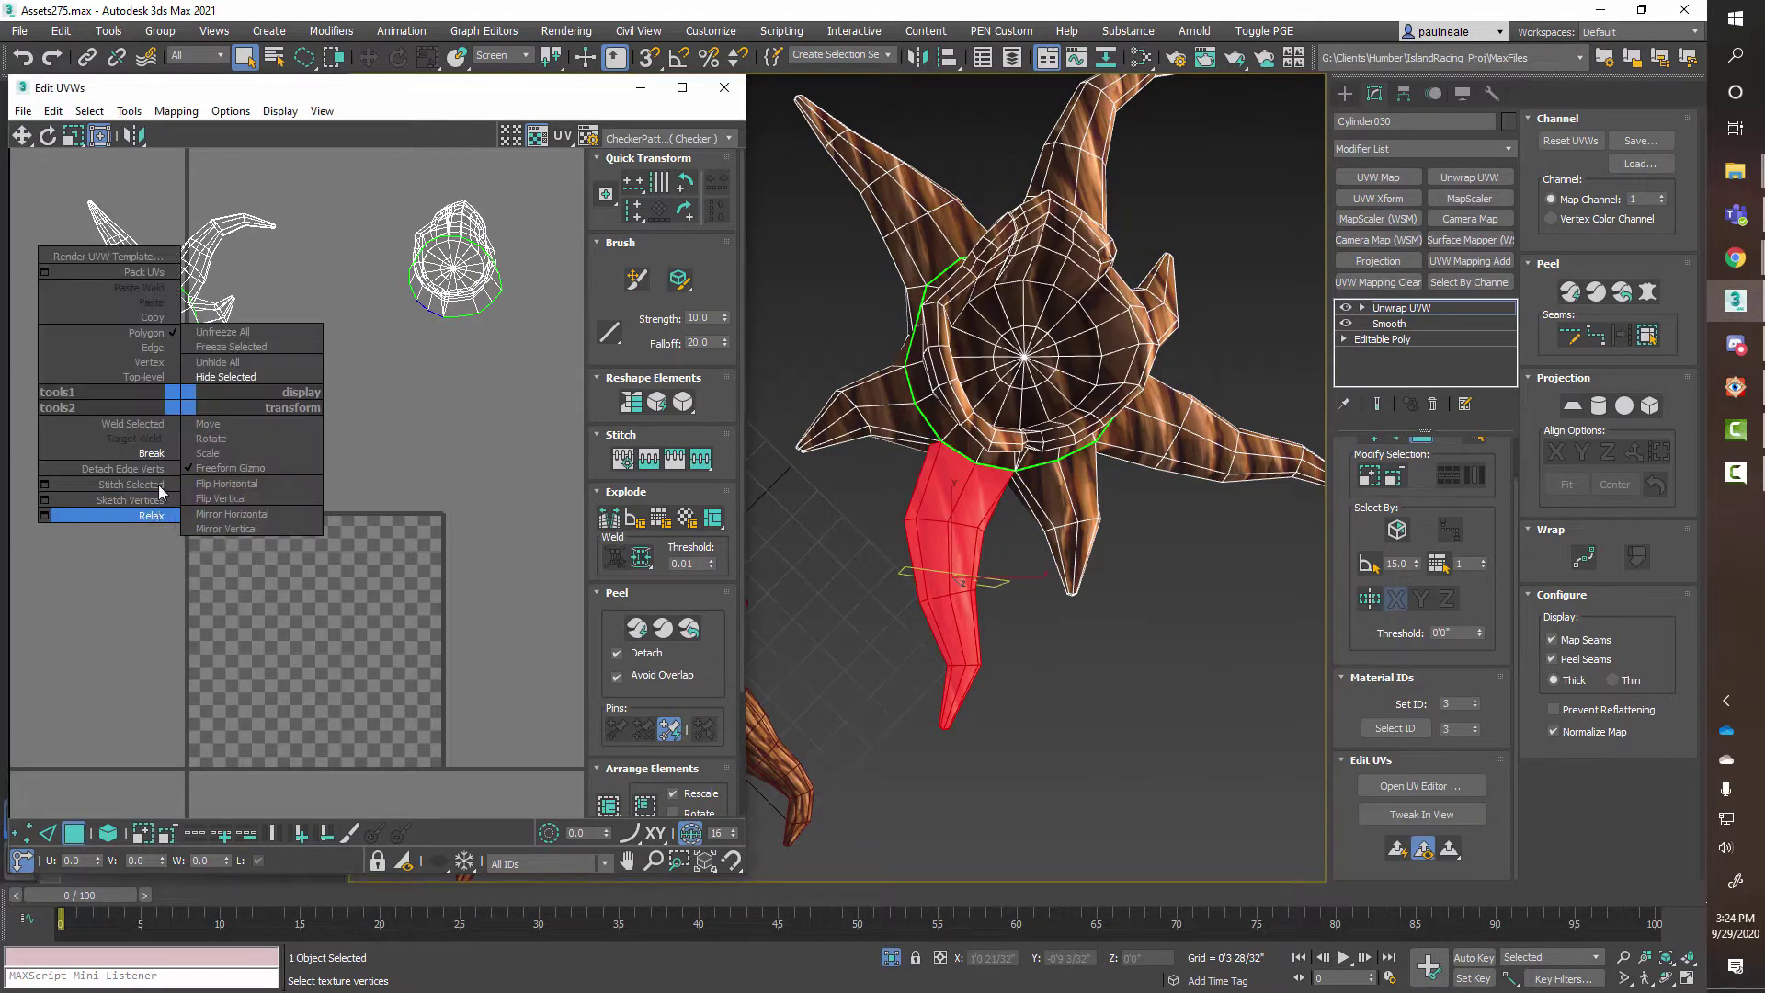
pyautogui.click(163, 451)
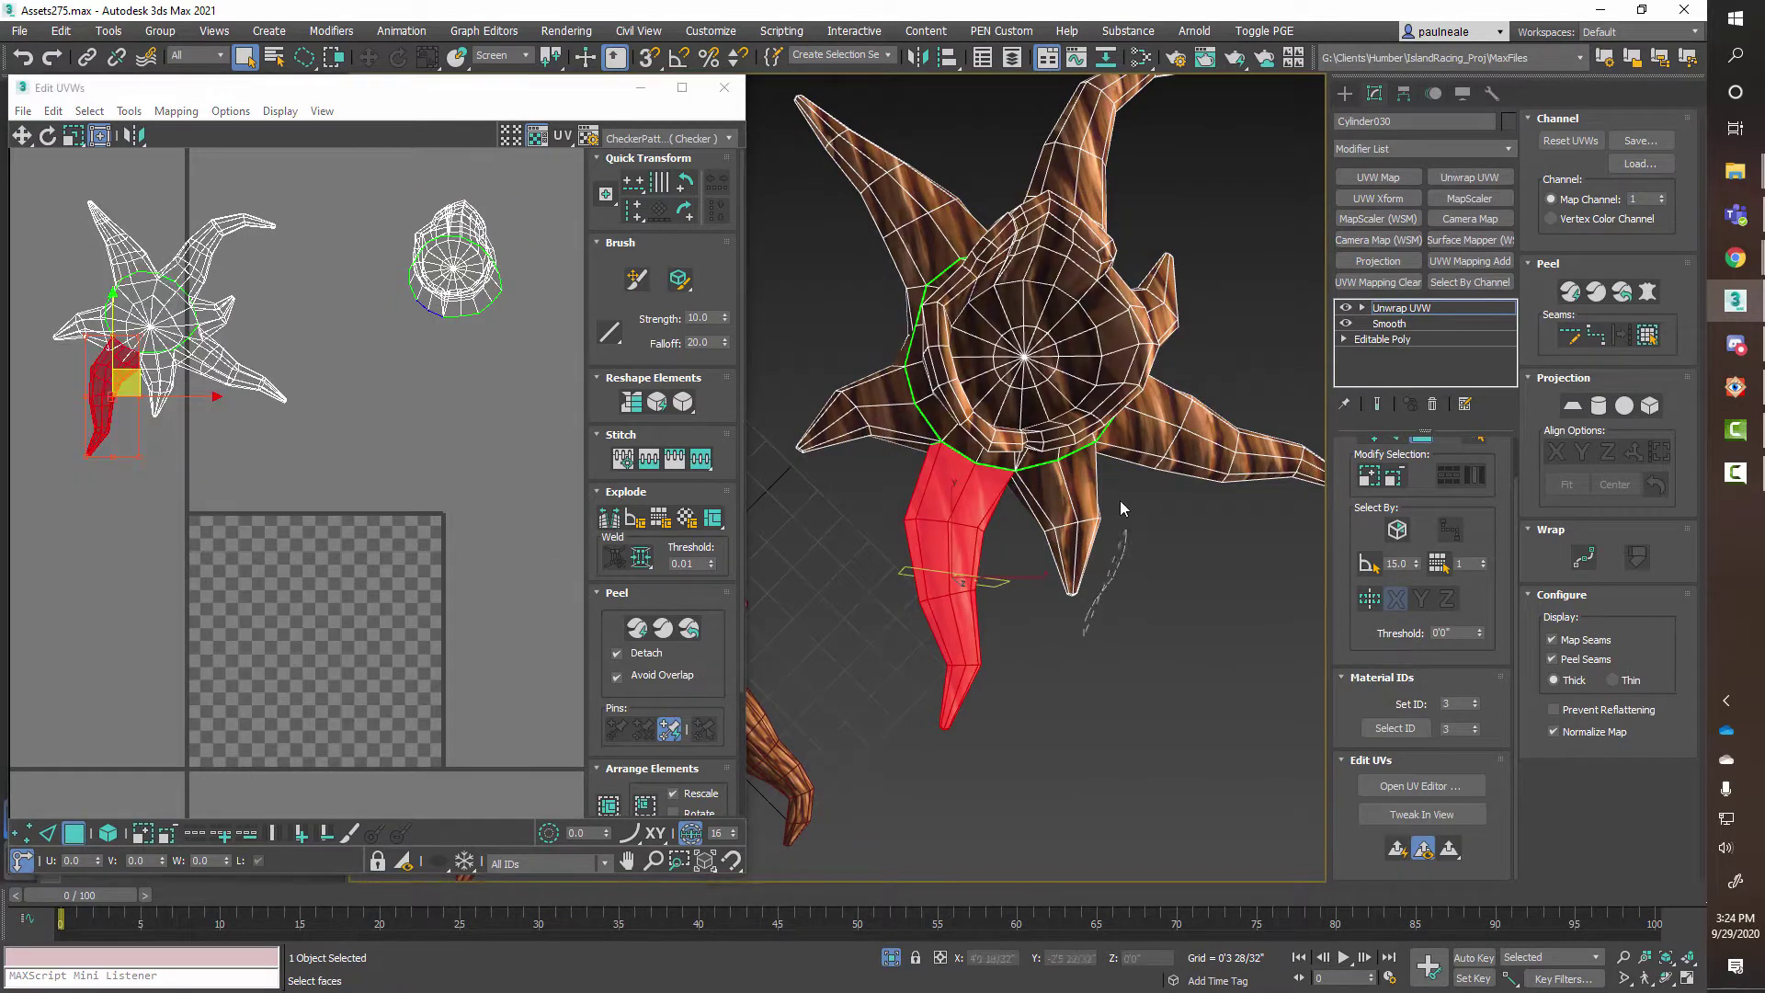
# Break the short root beside it and the following long, slightly bent root into separate UV pieces.
pyautogui.moveTo(1029, 575); pyautogui.dragTo(1021, 552)
pyautogui.rightClick(327, 546)
pyautogui.click(323, 537)
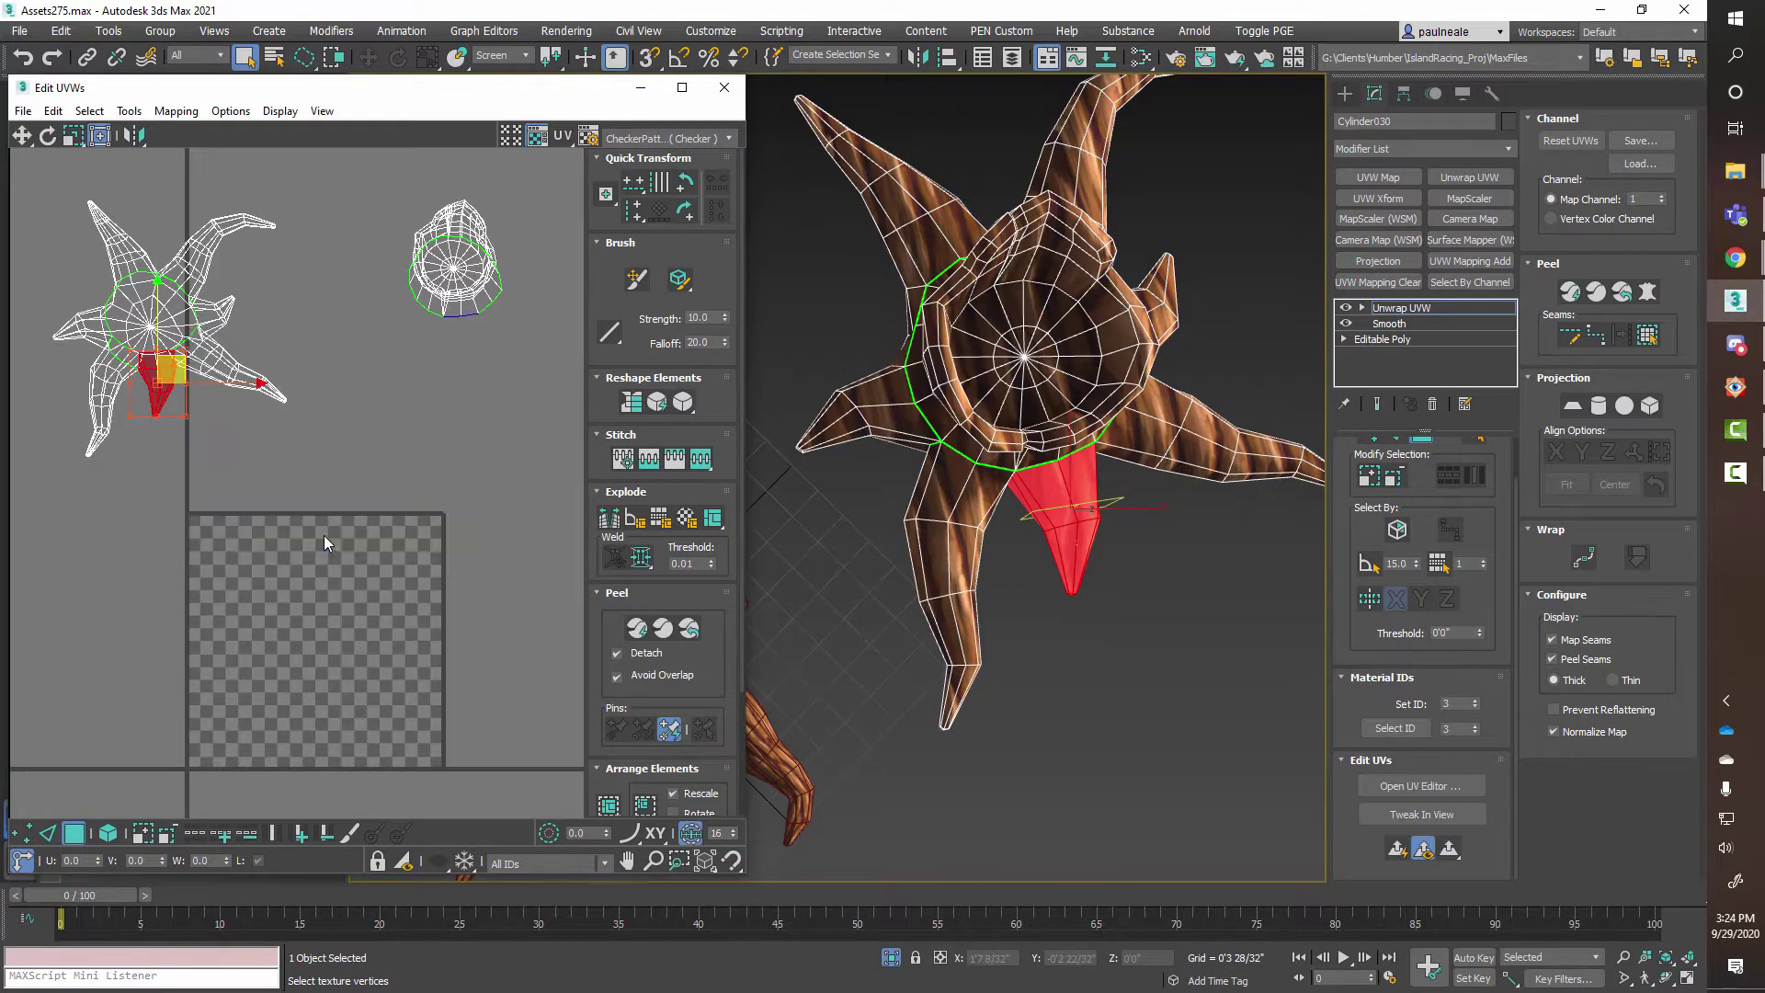
pyautogui.keyDown('alt'); pyautogui.moveTo(1064, 602); pyautogui.dragTo(891, 664, button='middle'); pyautogui.keyUp('alt')
pyautogui.moveTo(760, 601); pyautogui.dragTo(758, 588)
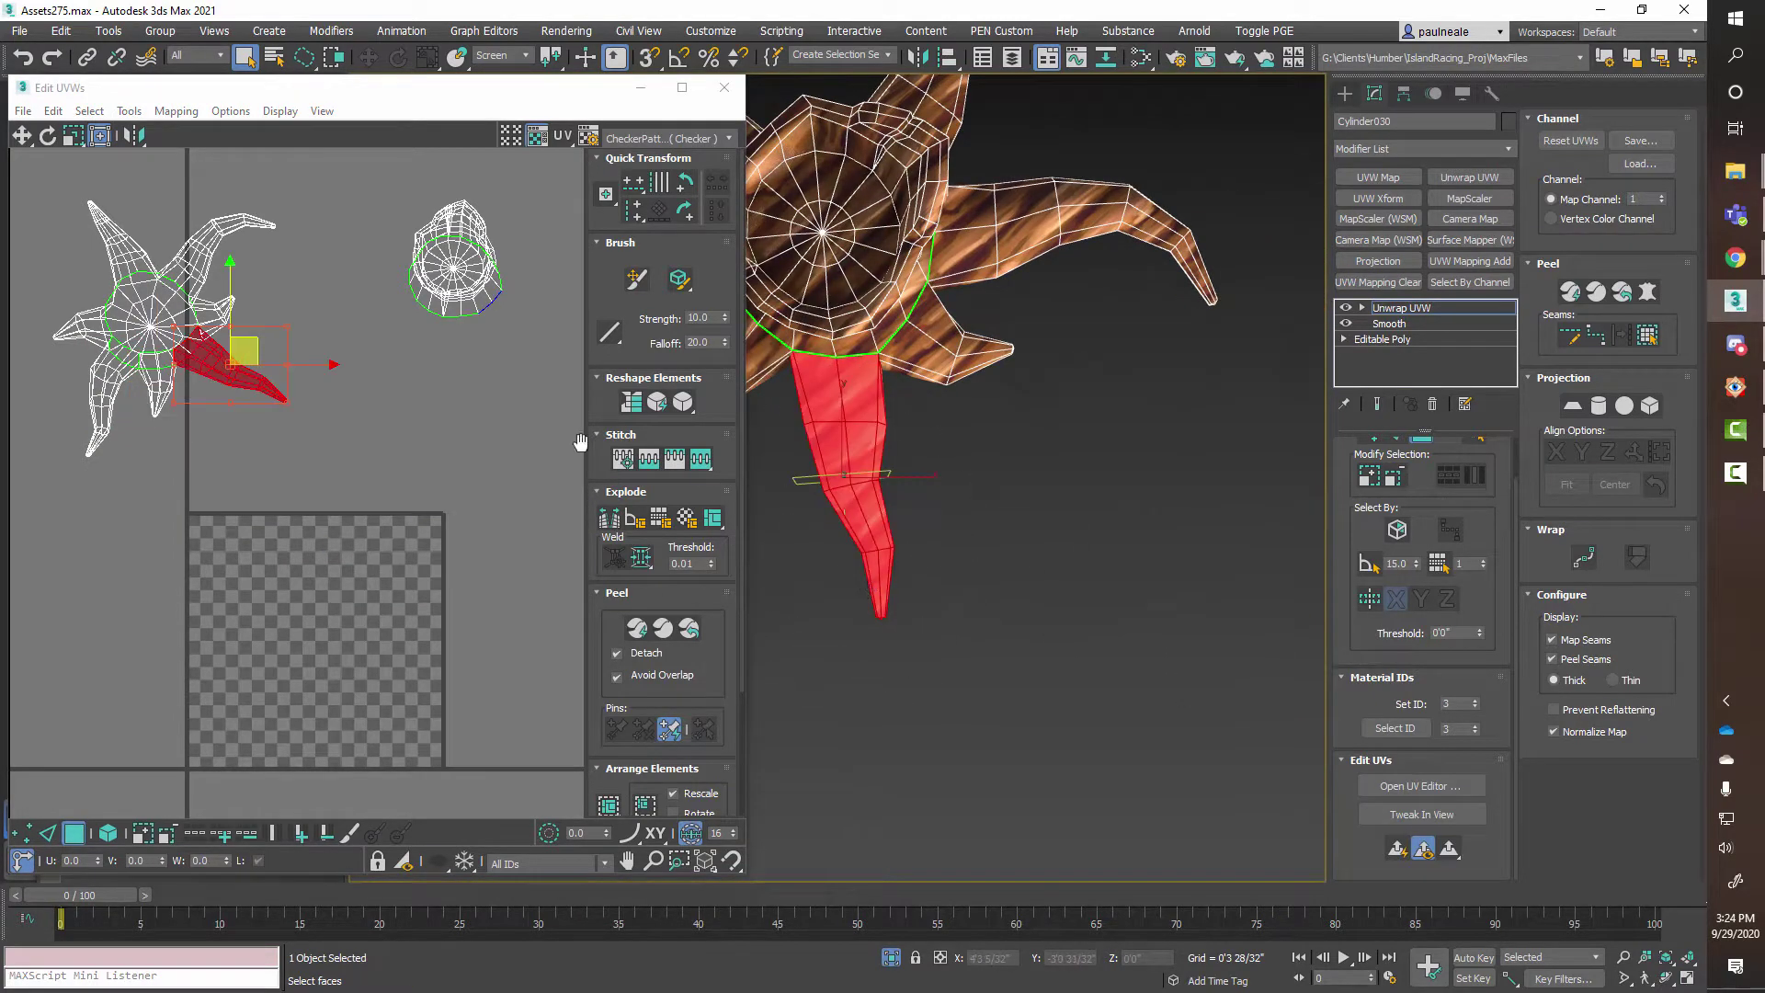
pyautogui.rightClick(263, 439)
pyautogui.click(260, 429)
# Break the small kinked root and the neighbouring long curved root off the UVs.
pyautogui.keyDown('alt'); pyautogui.moveTo(1101, 506); pyautogui.dragTo(1067, 535, button='middle'); pyautogui.keyUp('alt')
pyautogui.moveTo(957, 530); pyautogui.dragTo(961, 474)
pyautogui.rightClick(303, 440)
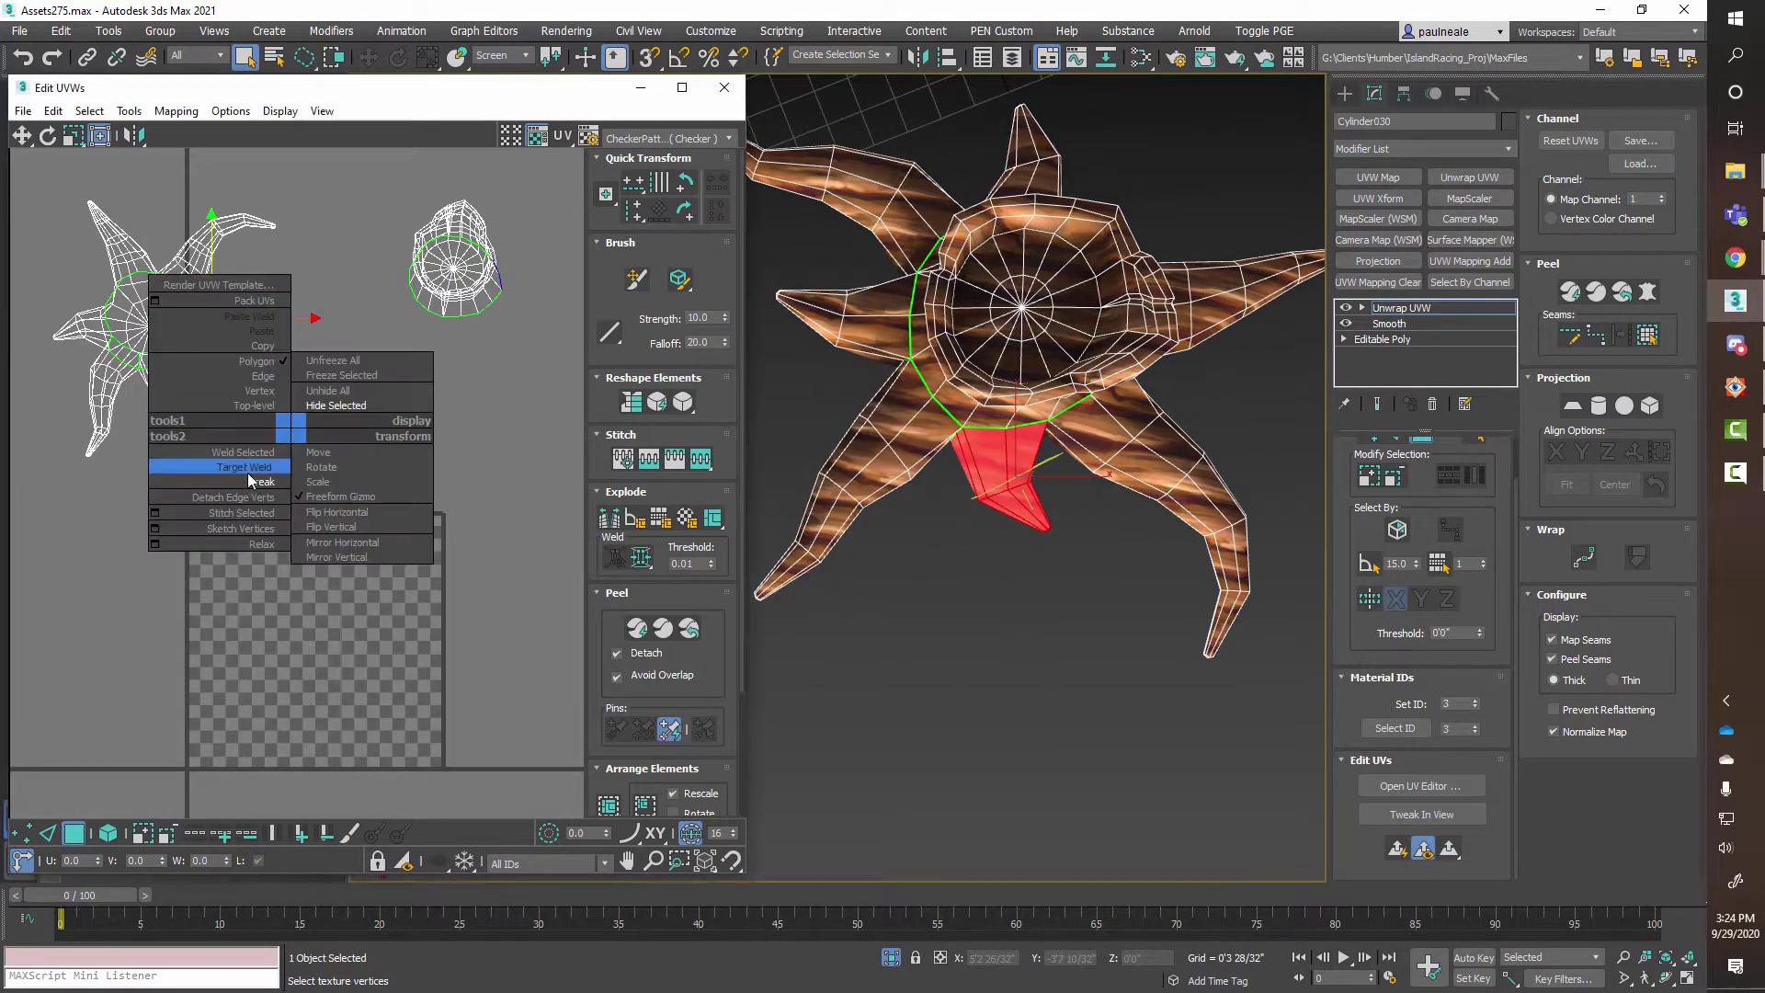
pyautogui.click(247, 486)
pyautogui.moveTo(1152, 727); pyautogui.dragTo(1270, 489)
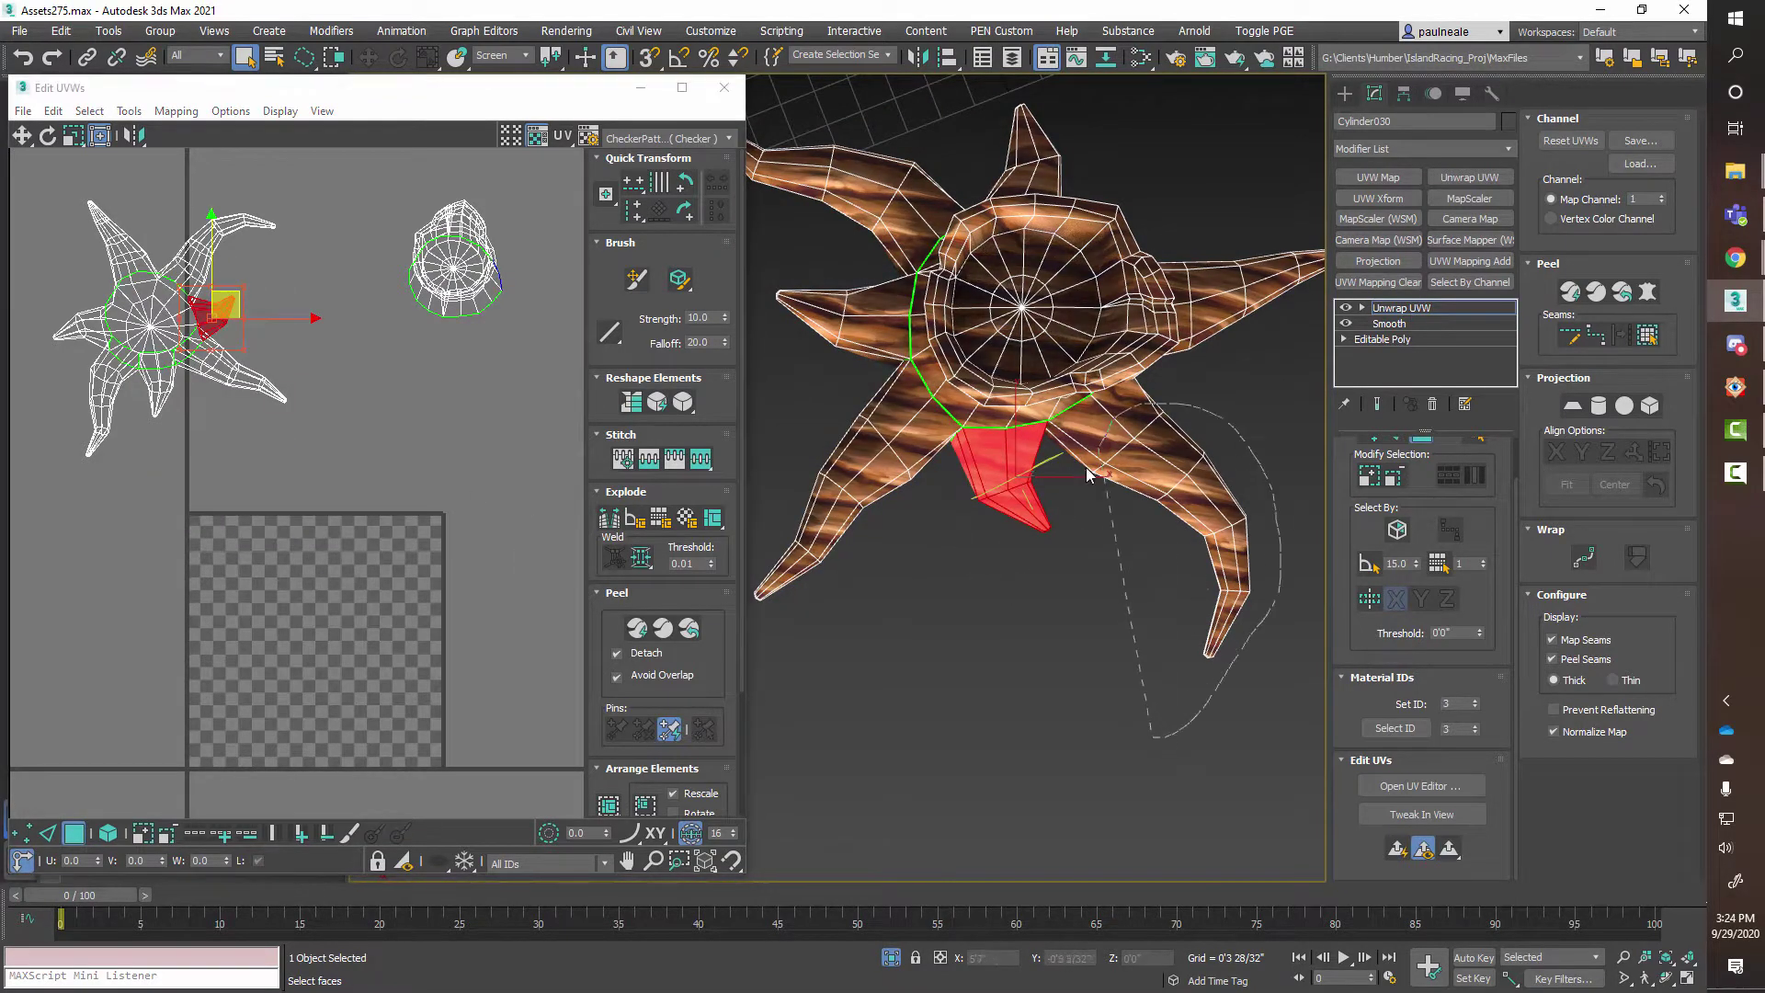
pyautogui.moveTo(1085, 467); pyautogui.dragTo(1071, 473)
pyautogui.rightClick(243, 417)
pyautogui.click(221, 457)
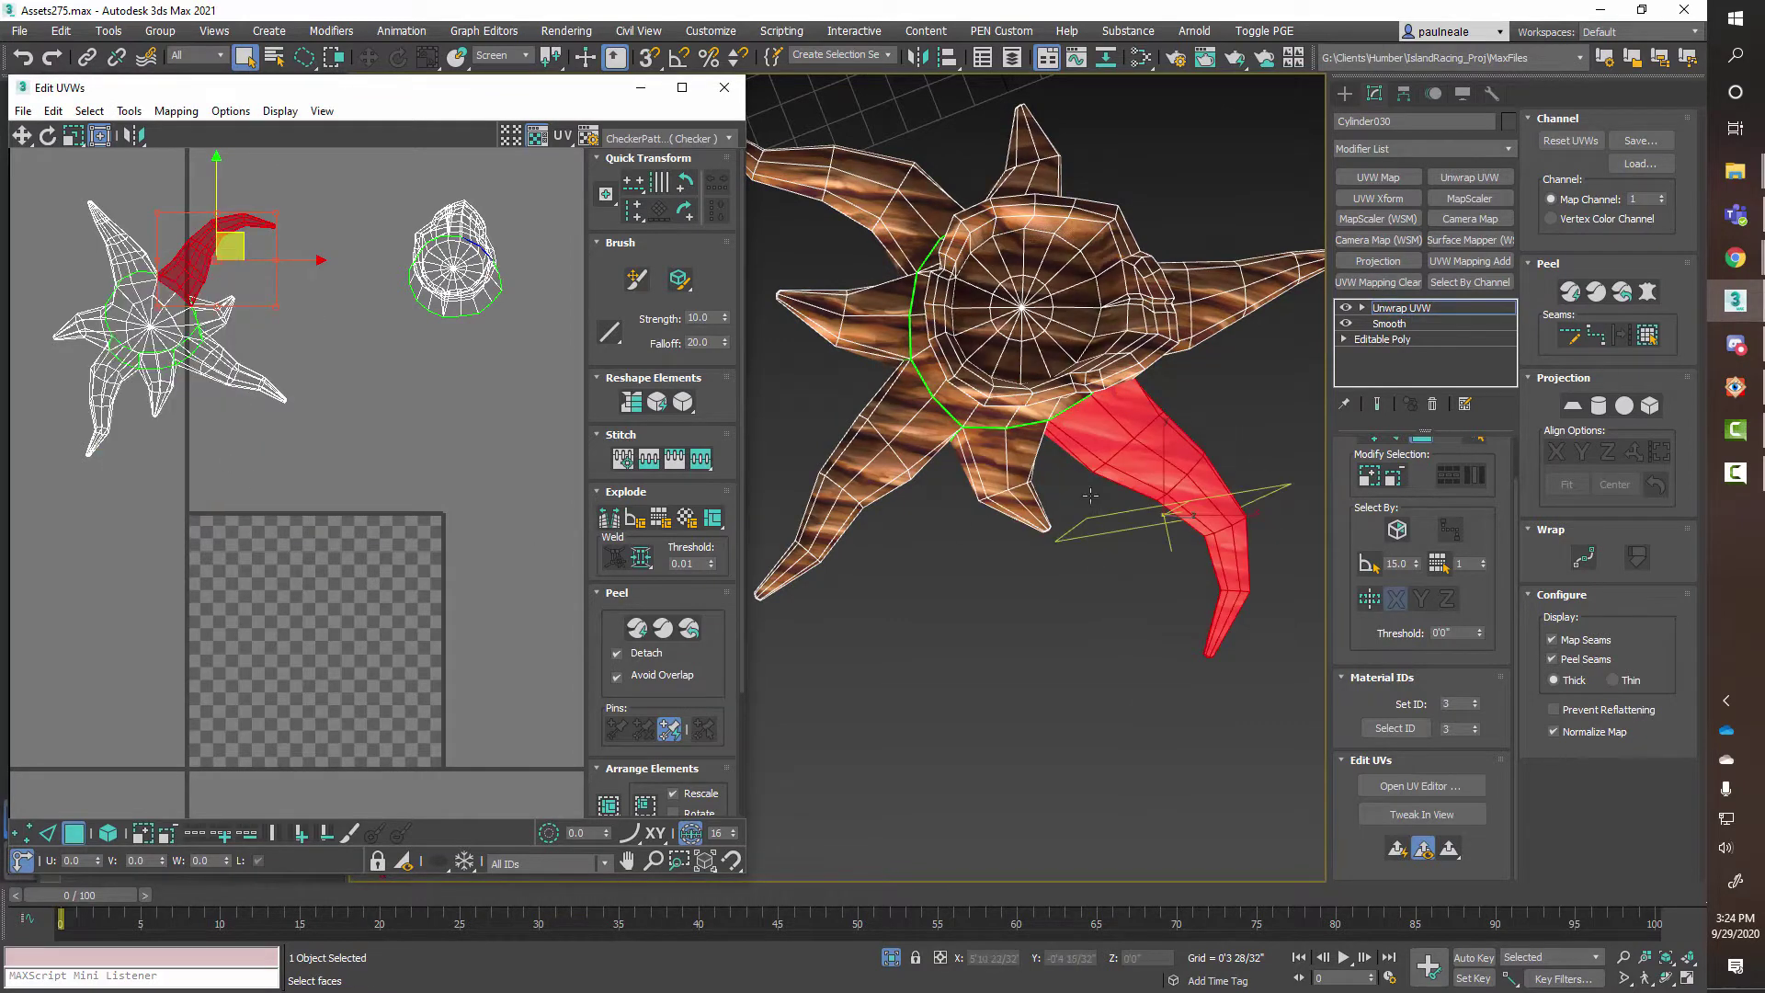
# Break the long straight tapering root and the last short root off the central underside UVs.
pyautogui.moveTo(1305, 368); pyautogui.dragTo(1012, 529, button='middle')
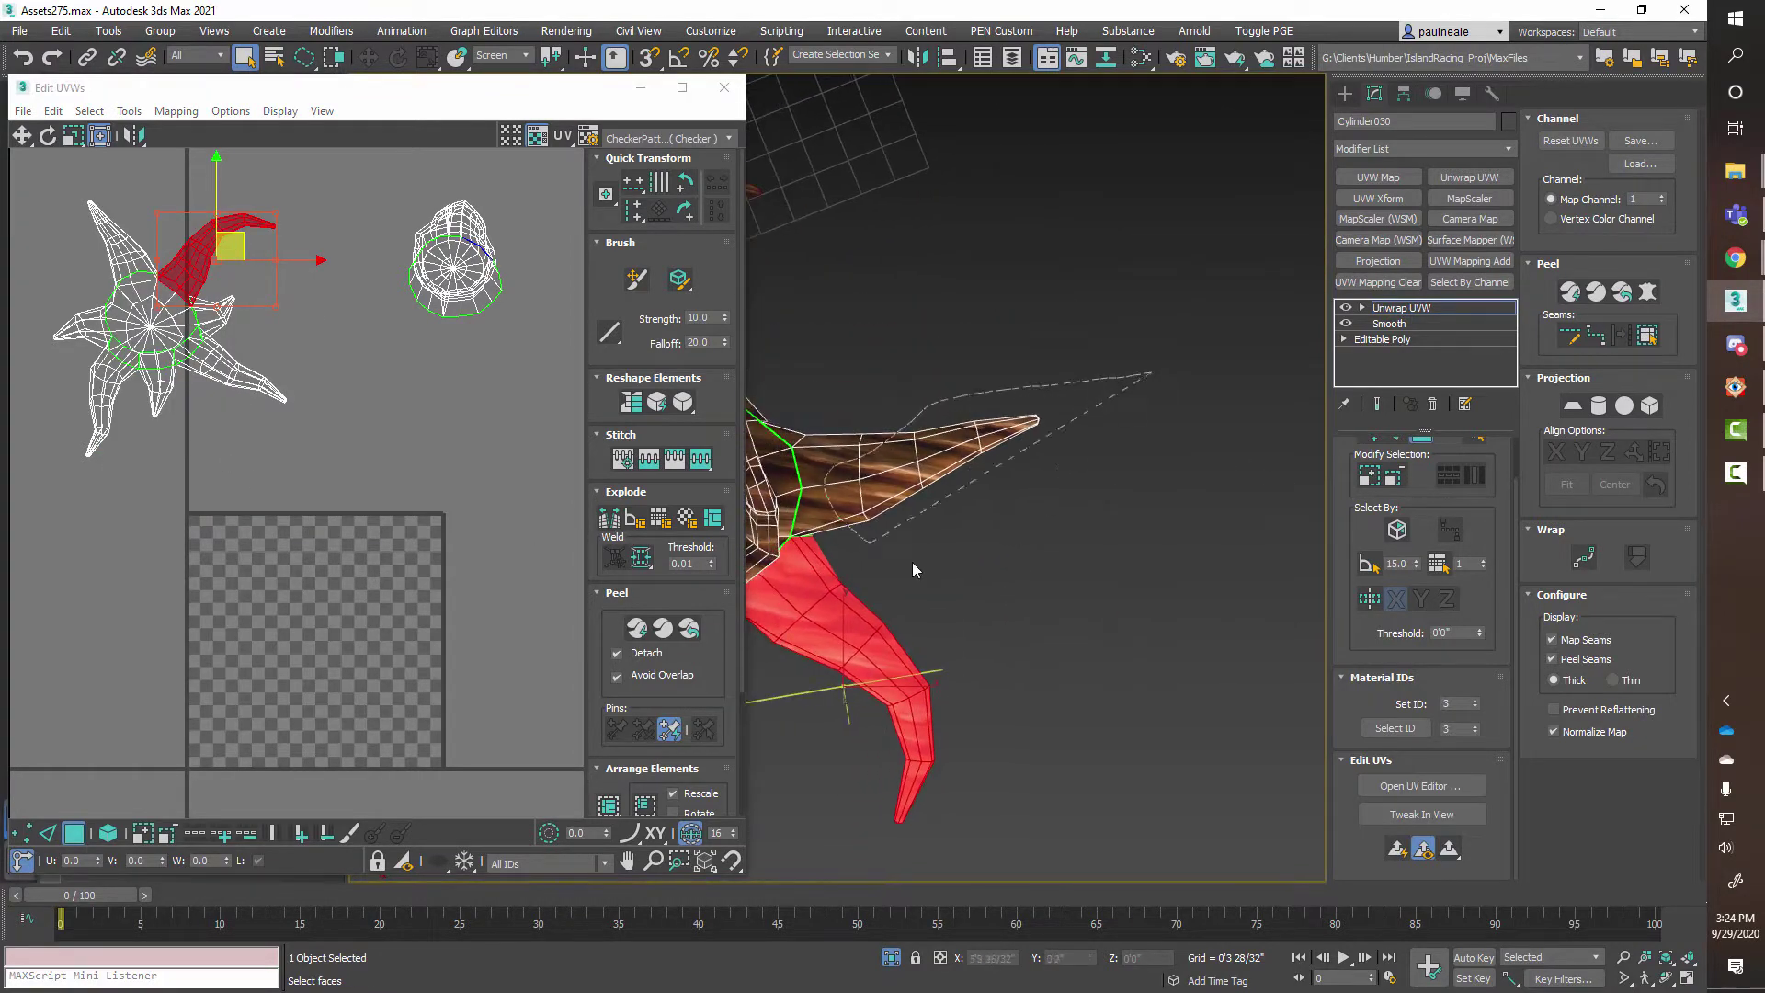
pyautogui.moveTo(913, 570); pyautogui.dragTo(1042, 379)
pyautogui.rightClick(393, 472)
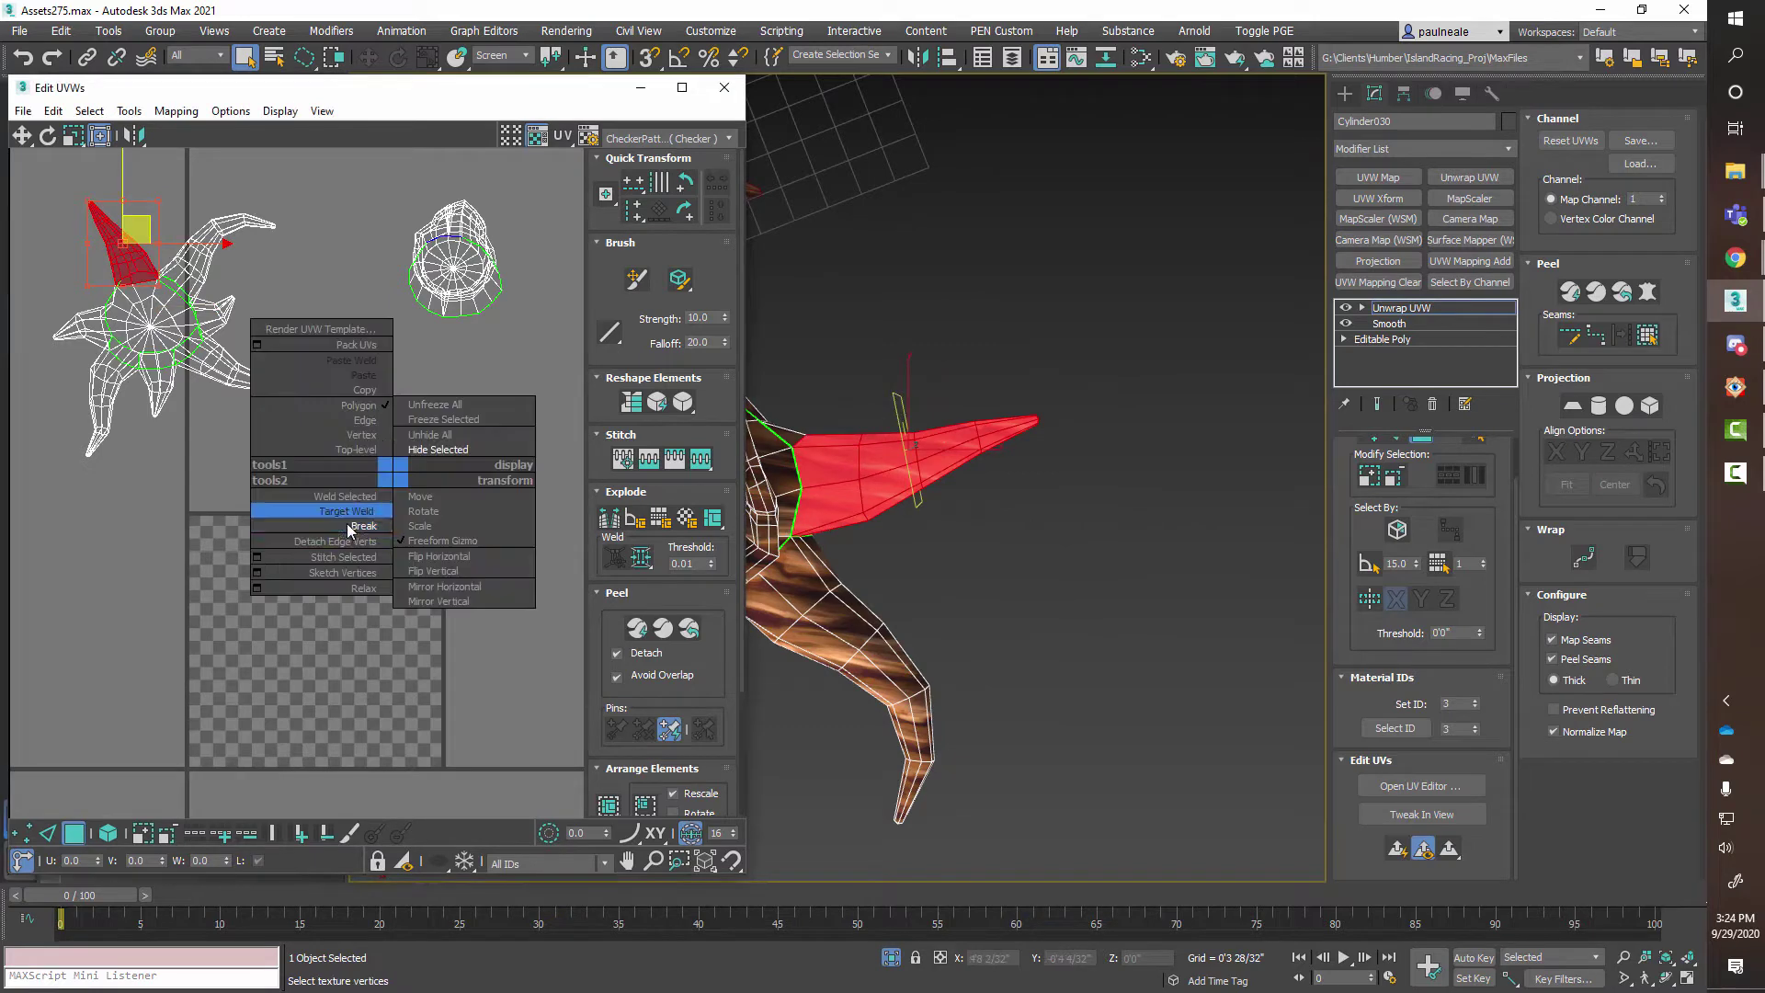
pyautogui.click(346, 522)
pyautogui.keyDown('alt'); pyautogui.moveTo(885, 651); pyautogui.dragTo(995, 336, button='middle'); pyautogui.keyUp('alt')
pyautogui.moveTo(1011, 467); pyautogui.dragTo(998, 452)
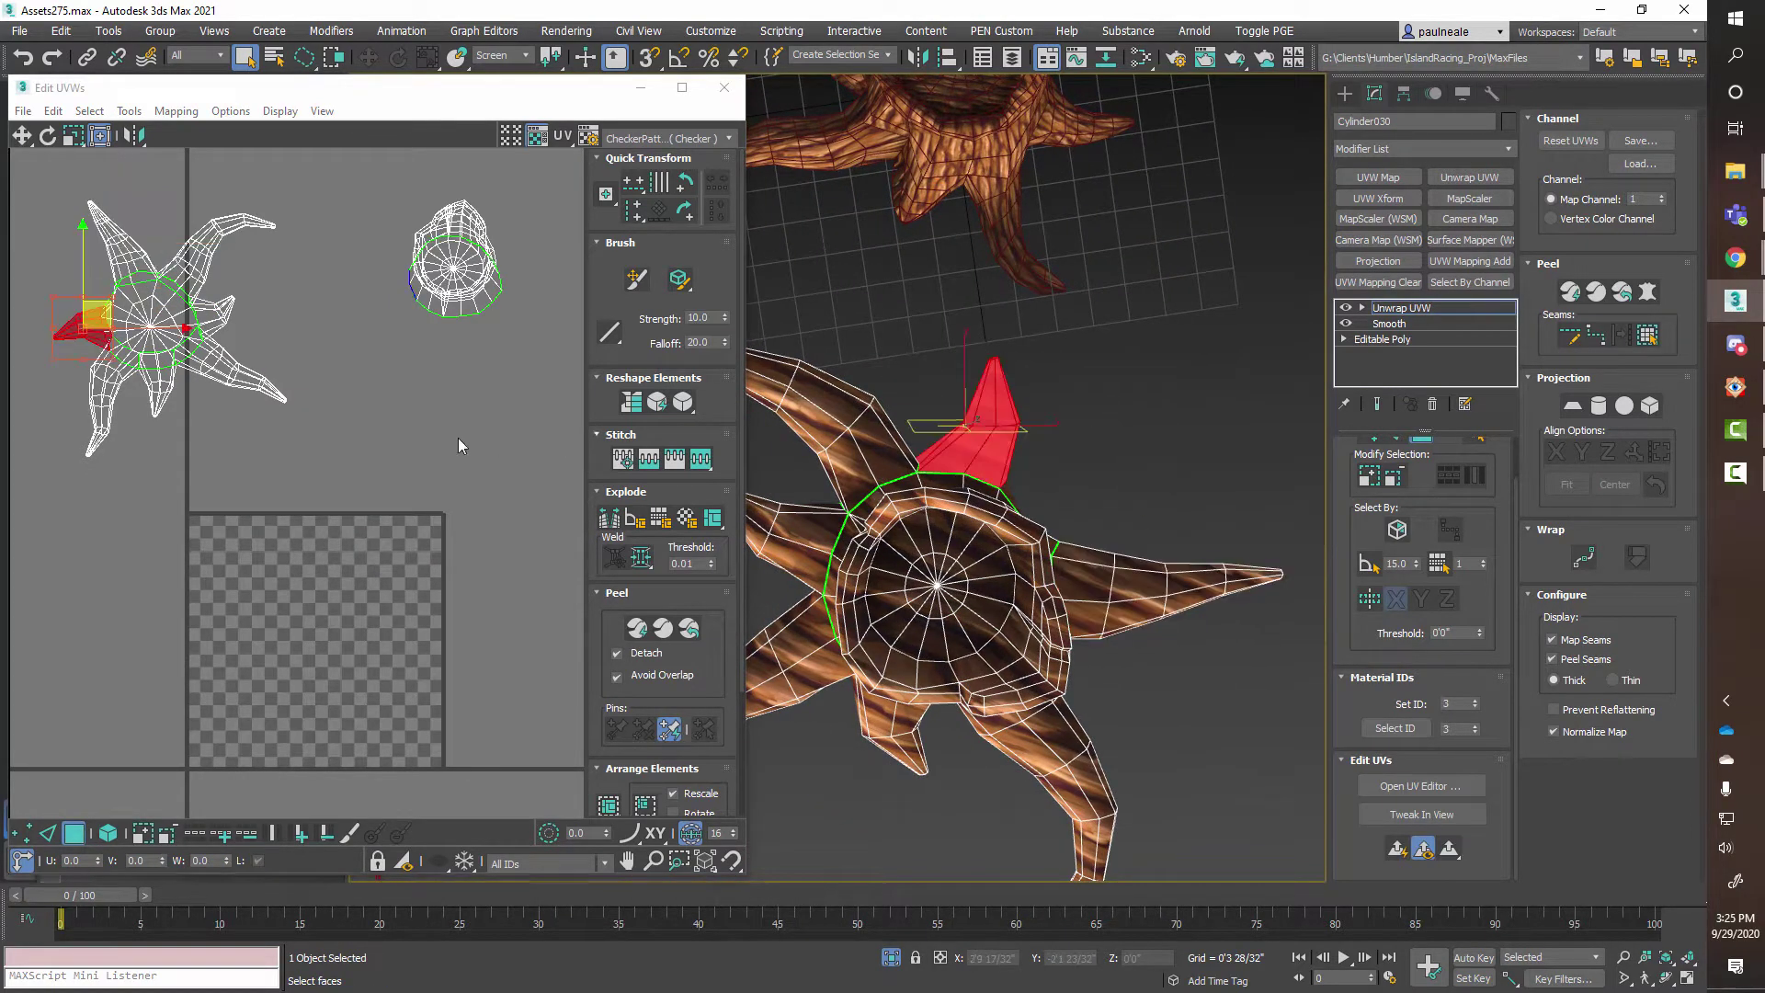
pyautogui.rightClick(337, 425)
pyautogui.click(301, 479)
# Enable selection by UV element and move the round underside cap out from between the root shells, below the trunk shell.
pyautogui.moveTo(932, 434); pyautogui.dragTo(1140, 442, button='middle')
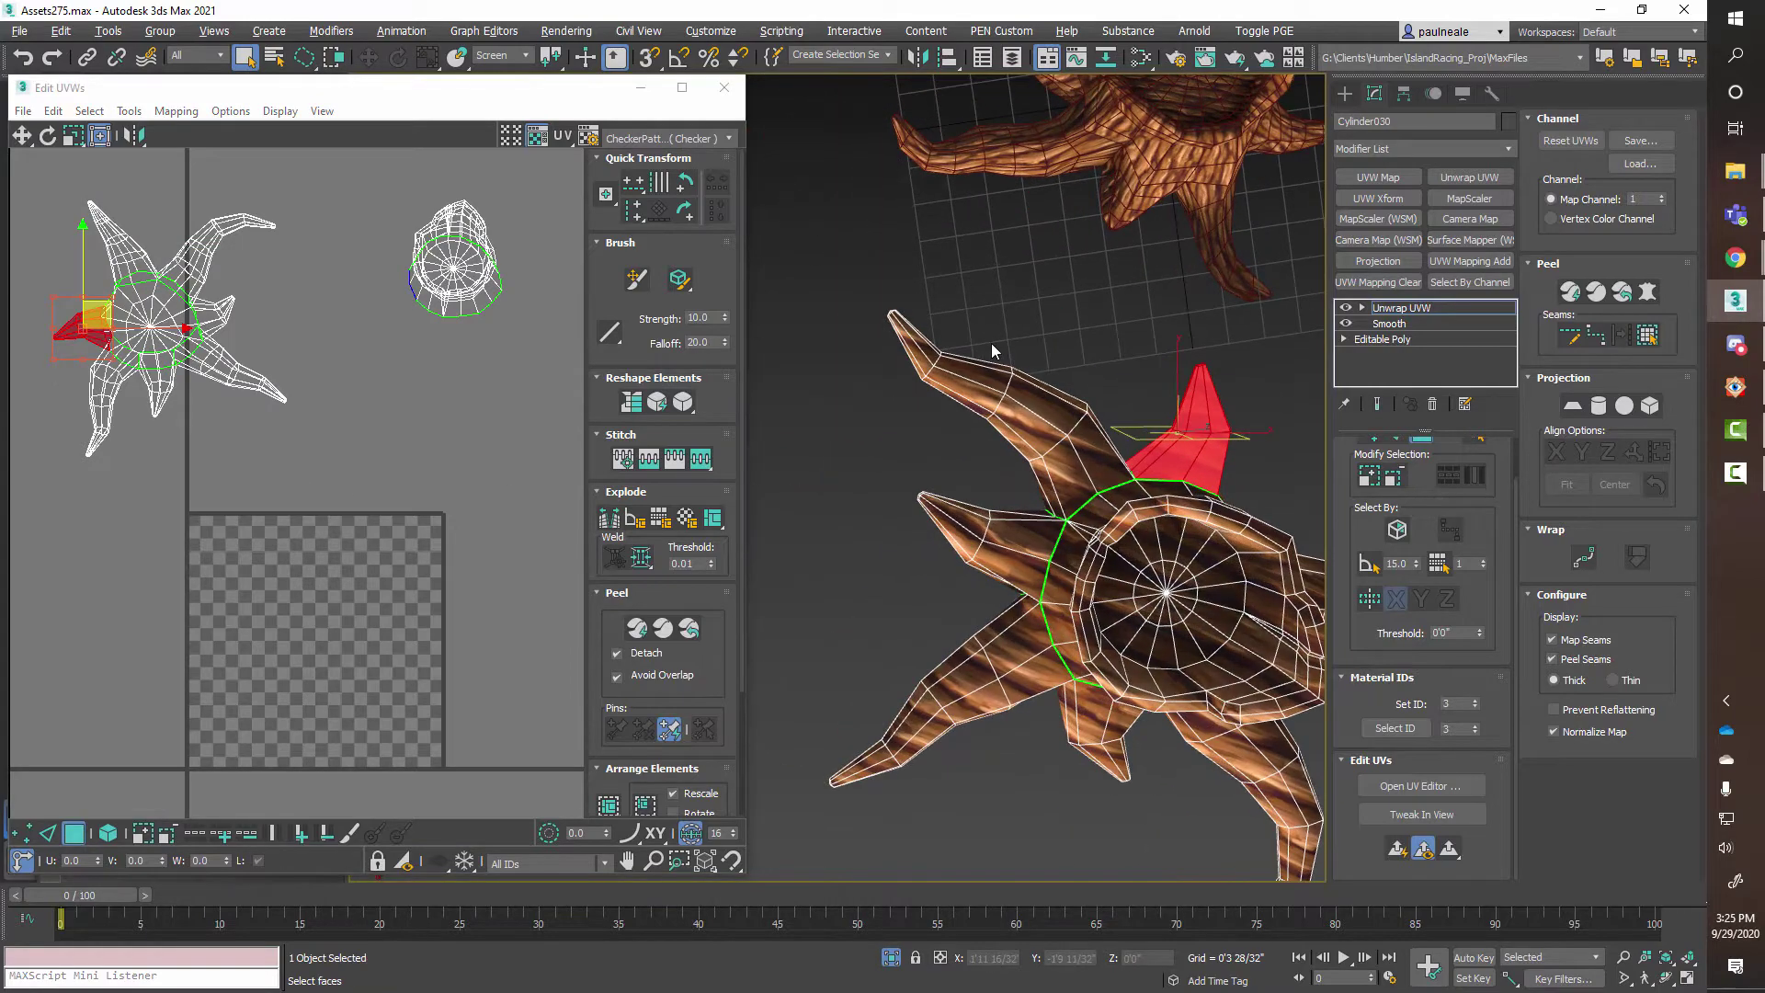
pyautogui.keyDown('alt'); pyautogui.moveTo(991, 343); pyautogui.dragTo(1002, 459, button='middle'); pyautogui.keyUp('alt')
pyautogui.click(96, 289)
pyautogui.click(174, 340)
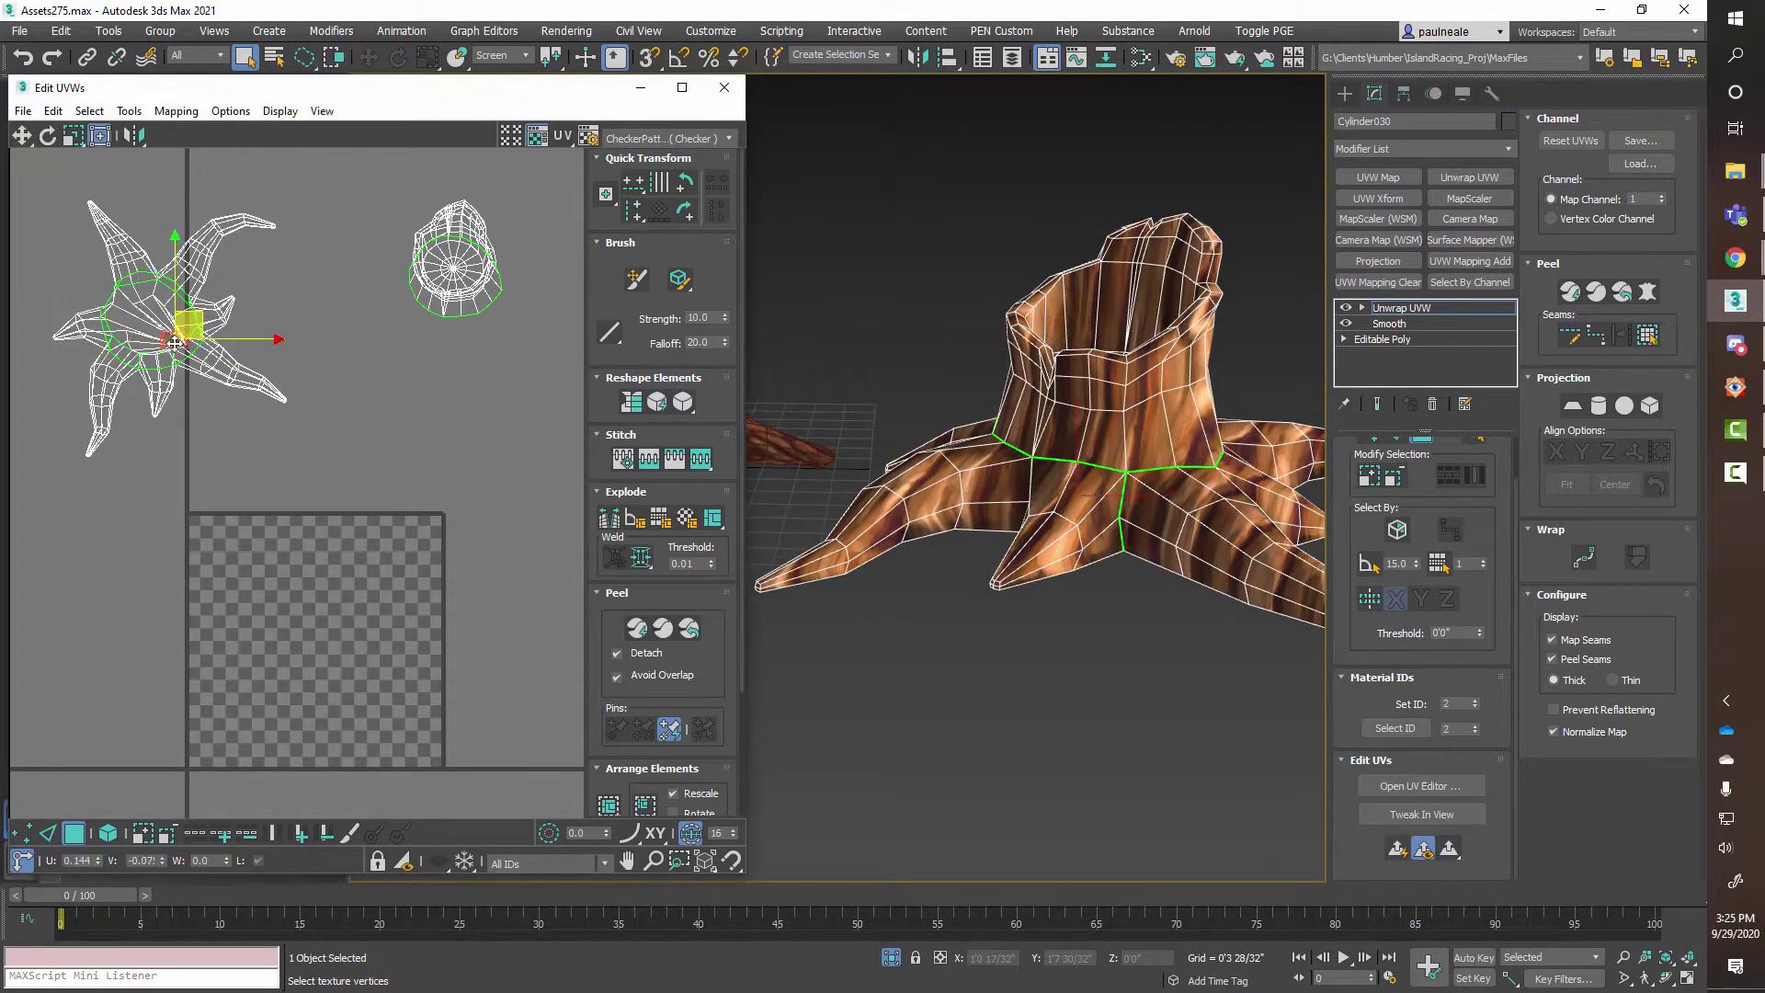
pyautogui.moveTo(136, 338); pyautogui.dragTo(117, 326)
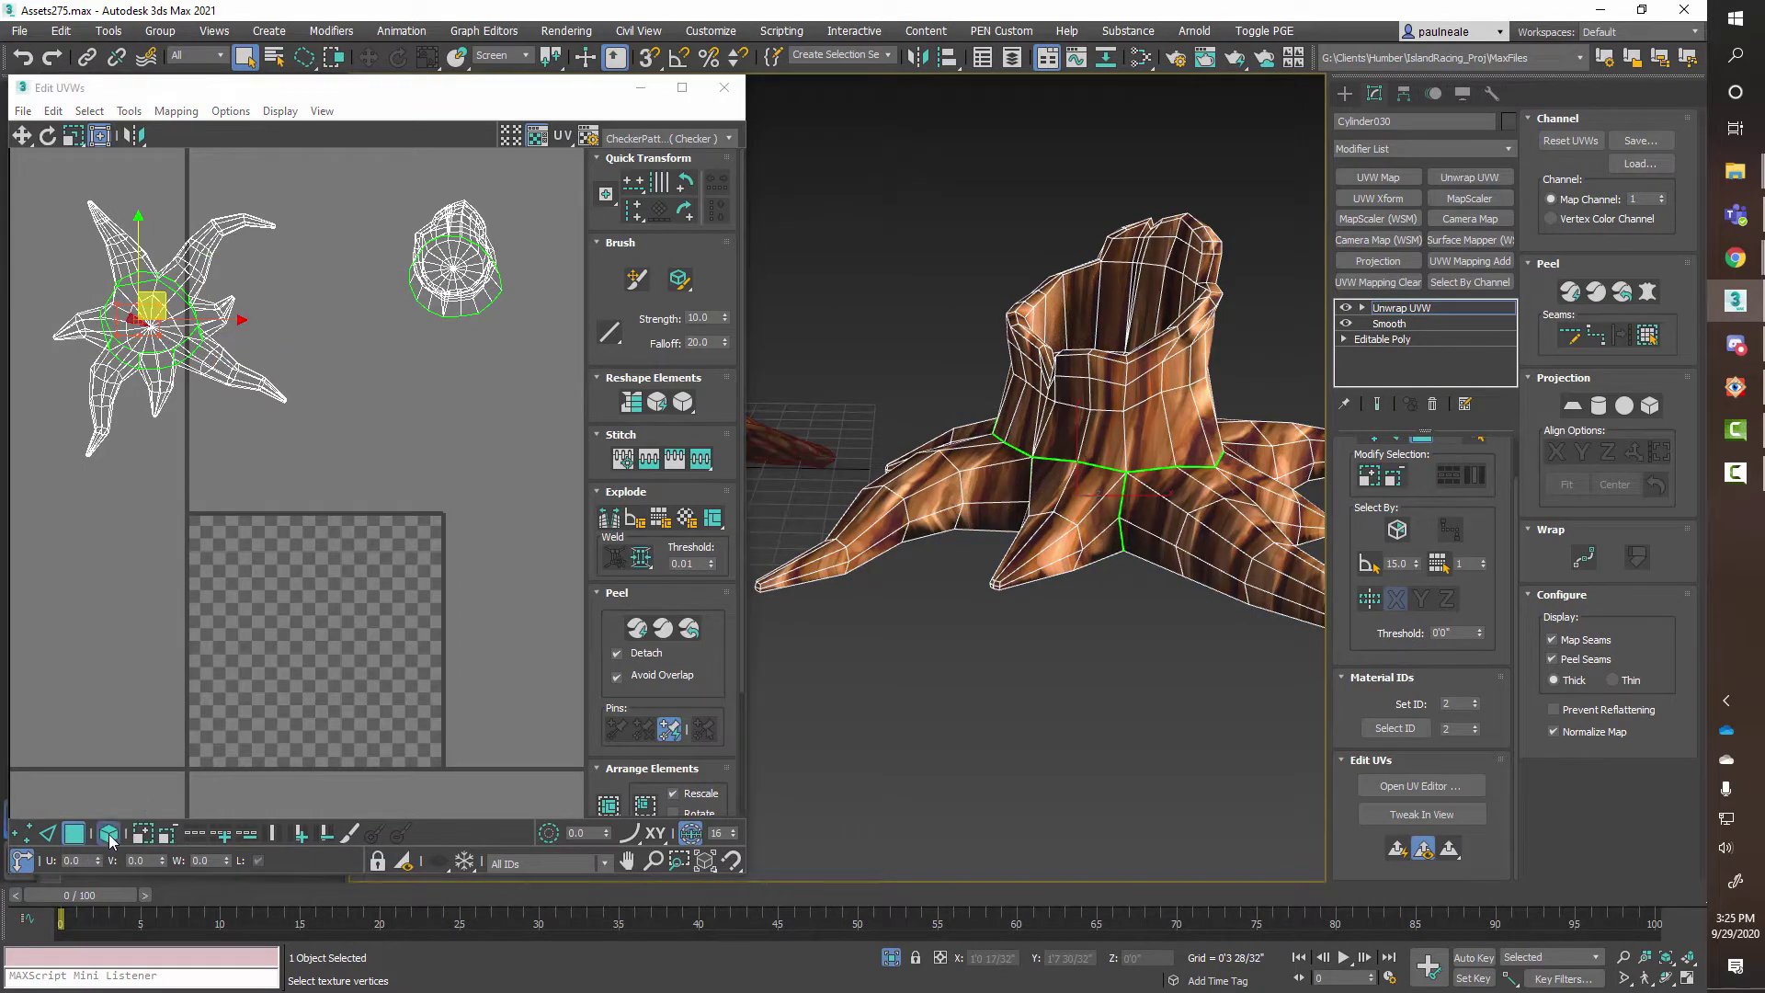
pyautogui.click(149, 323)
pyautogui.moveTo(149, 322); pyautogui.dragTo(436, 414)
# Planar map the trunk together with the four stray polygons between two roots, and move the new shell off the texture tile.
pyautogui.keyDown('alt'); pyautogui.moveTo(1103, 515); pyautogui.dragTo(1243, 351, button='middle'); pyautogui.keyUp('alt')
pyautogui.scroll(1, 1243, 351)
pyautogui.click(457, 250)
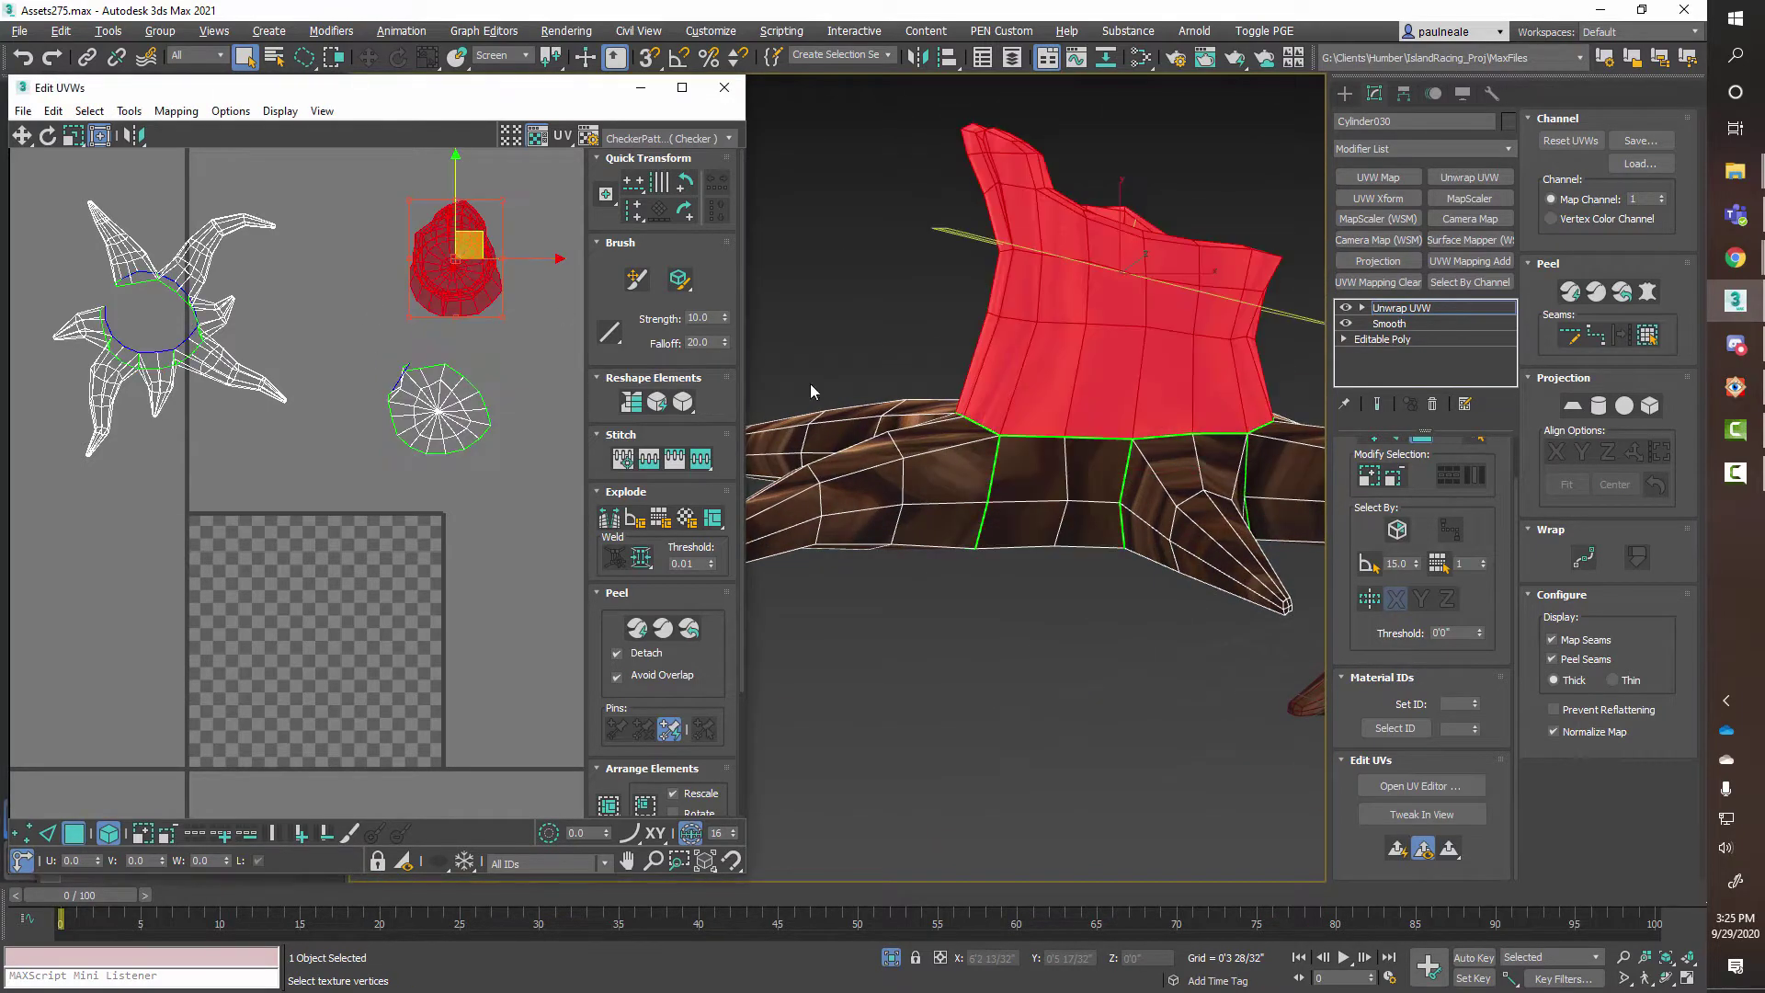
pyautogui.keyDown('ctrl'); pyautogui.click(1048, 478); pyautogui.keyUp('ctrl')
pyautogui.keyDown('ctrl'); pyautogui.click(1096, 471); pyautogui.keyUp('ctrl')
pyautogui.keyDown('ctrl'); pyautogui.click(1091, 517); pyautogui.keyUp('ctrl')
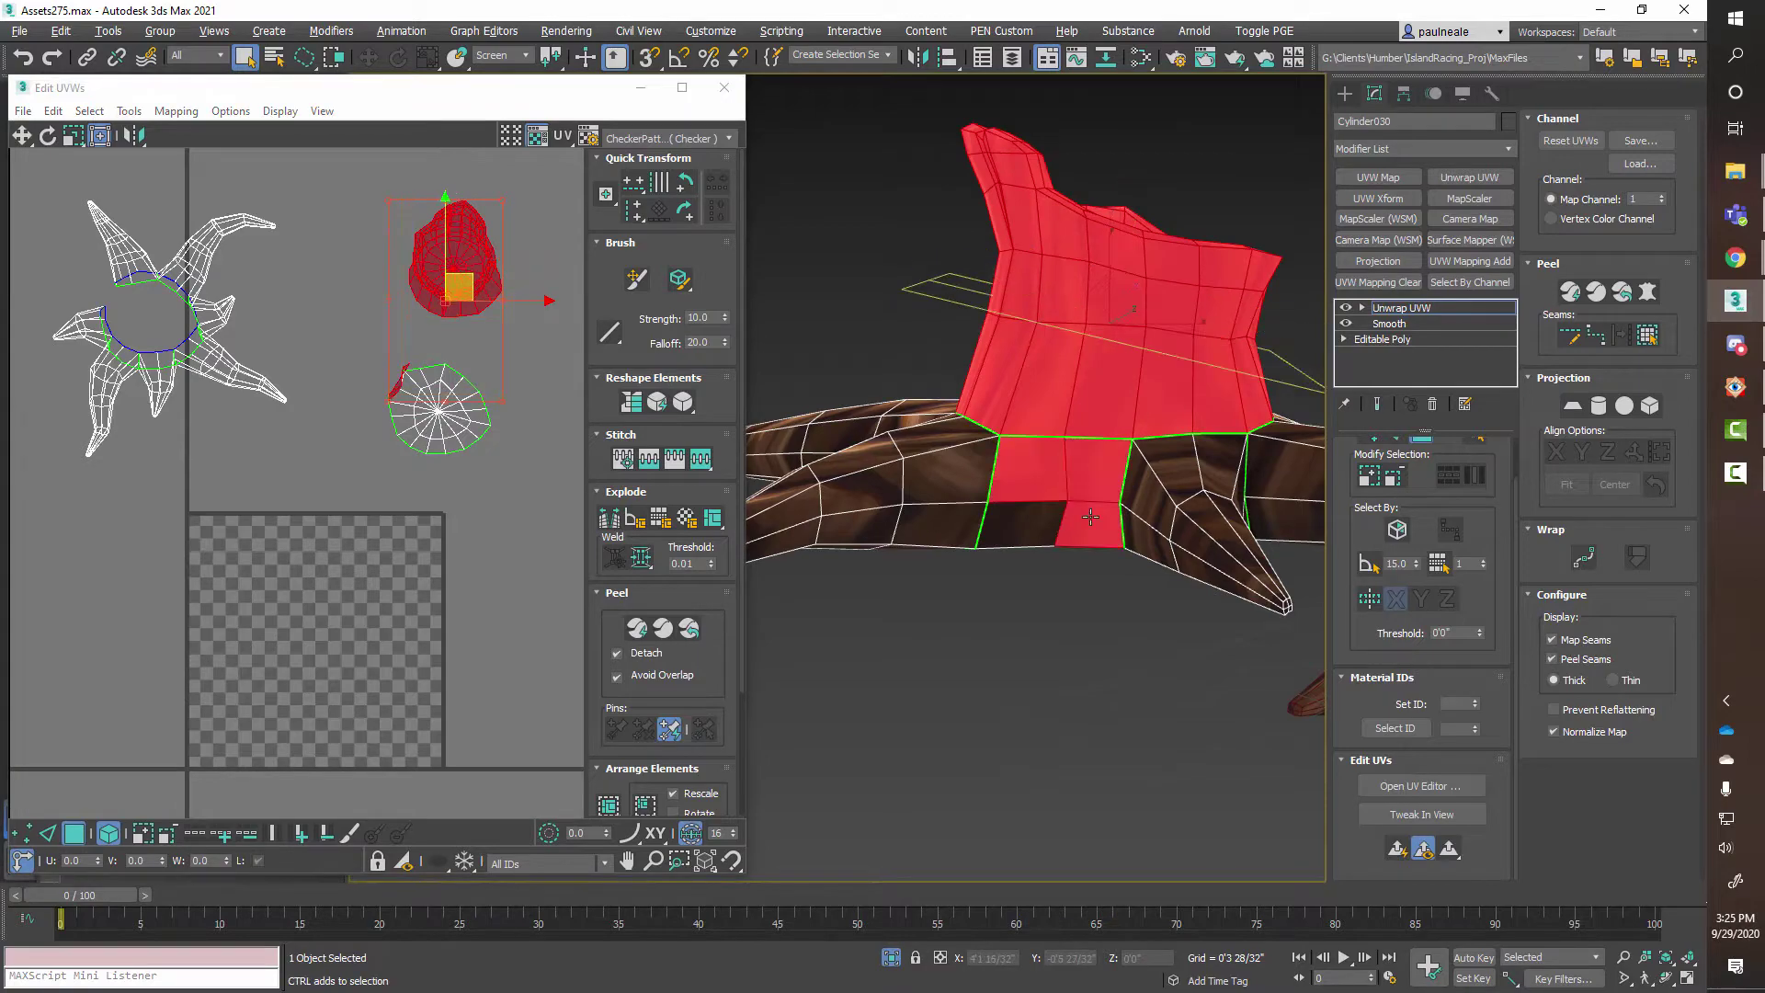
pyautogui.keyDown('ctrl'); pyautogui.click(1019, 525); pyautogui.keyUp('ctrl')
pyautogui.keyDown('alt'); pyautogui.moveTo(1127, 635); pyautogui.dragTo(1085, 579, button='middle'); pyautogui.keyUp('alt')
pyautogui.click(1397, 849)
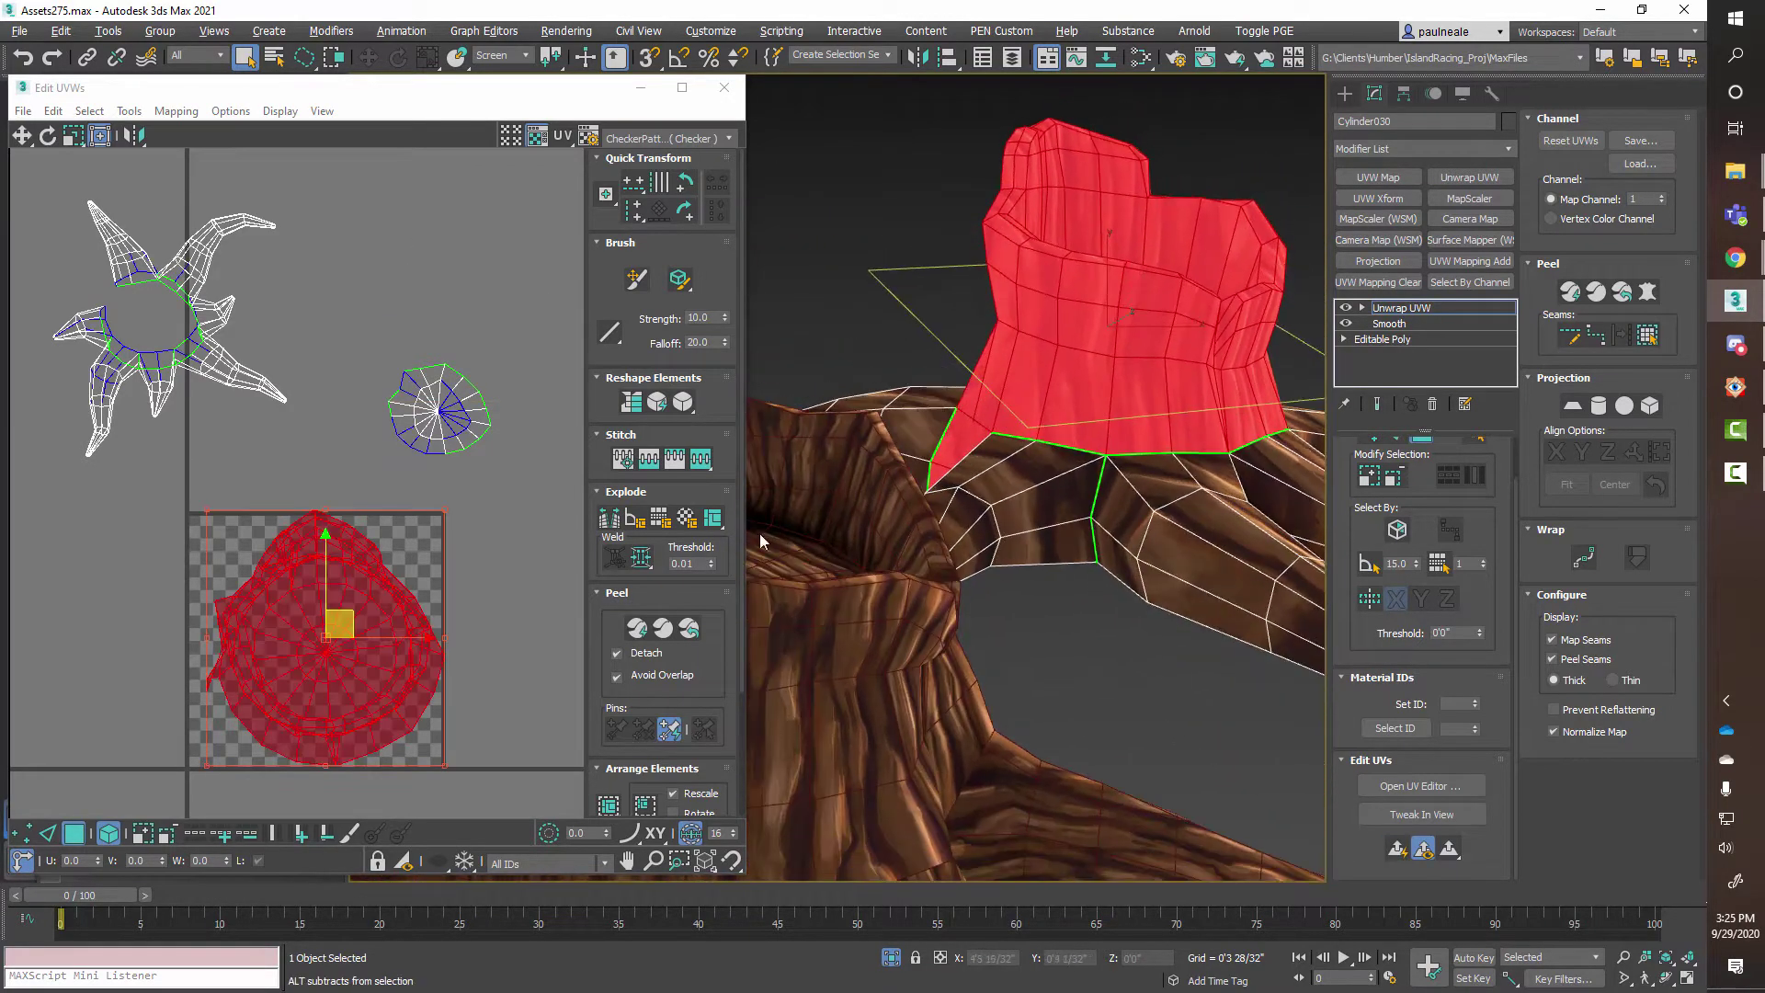
pyautogui.moveTo(318, 597); pyautogui.dragTo(34, 604)
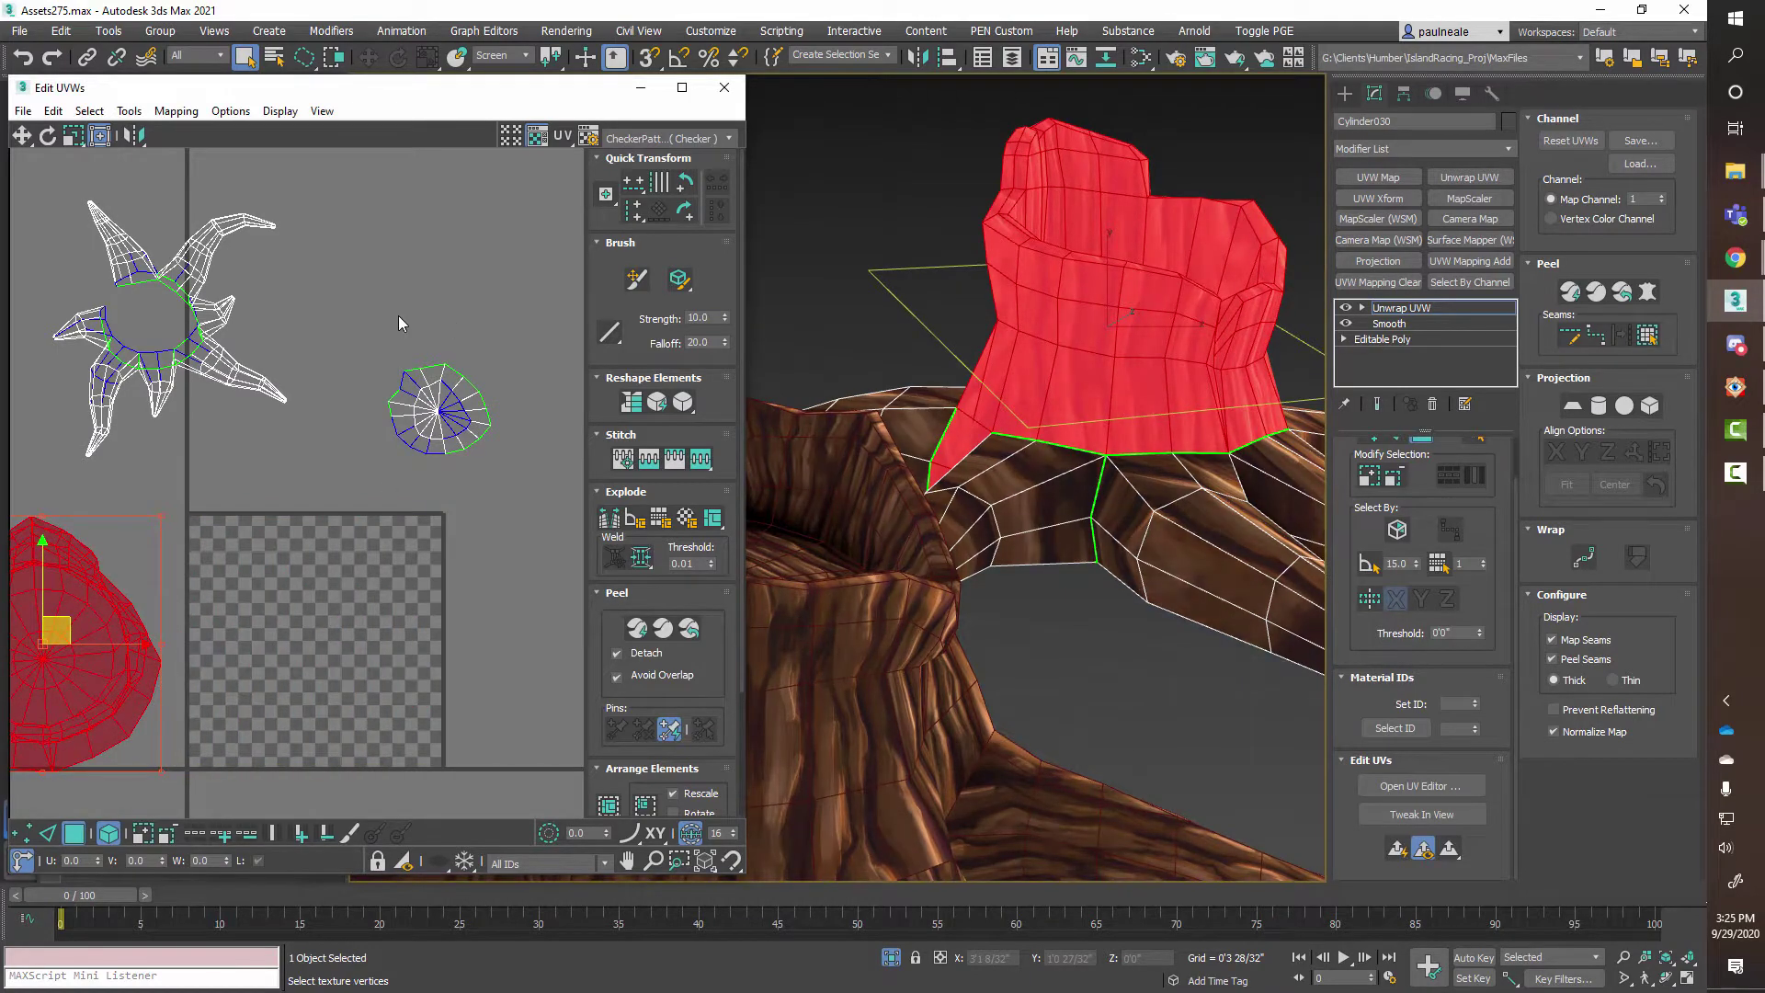
# Examine the underside cap and trunk UV shells against their matching polygons on the stump.
pyautogui.moveTo(399, 317); pyautogui.dragTo(577, 488)
pyautogui.keyDown('alt'); pyautogui.moveTo(1142, 516); pyautogui.dragTo(1100, 384, button='middle'); pyautogui.keyUp('alt')
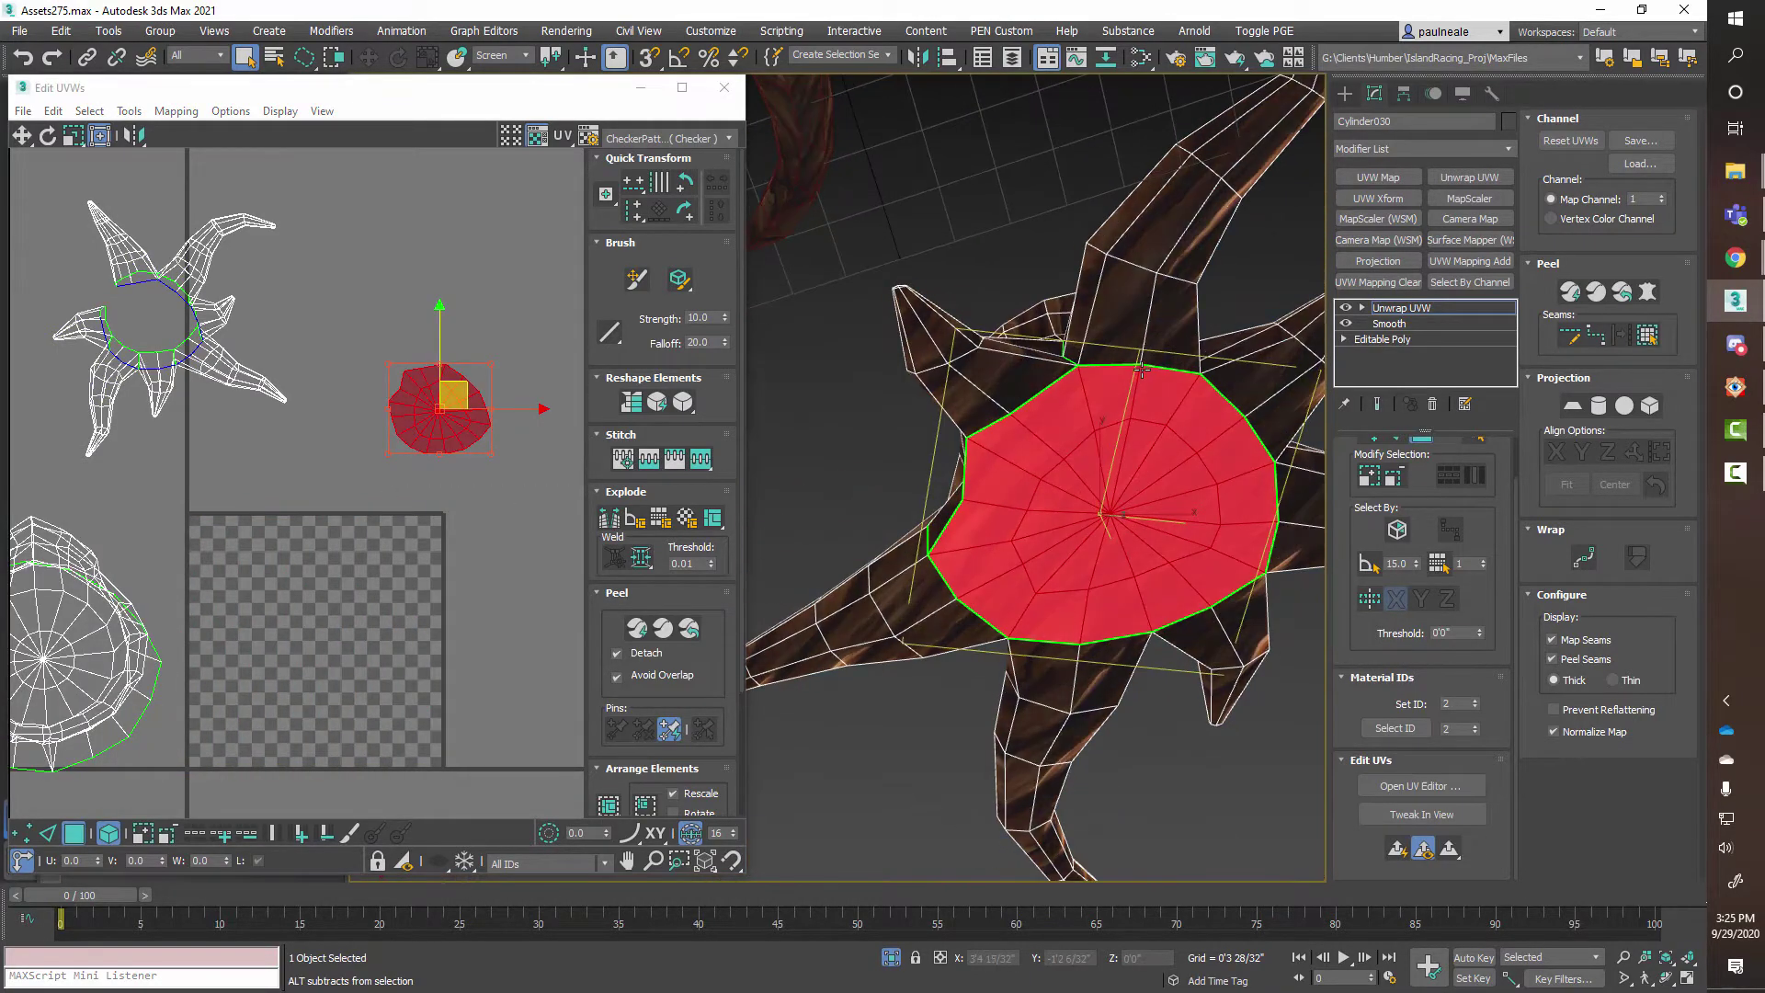
pyautogui.scroll(-4, 1101, 385)
pyautogui.keyDown('alt'); pyautogui.moveTo(1107, 552); pyautogui.dragTo(1127, 642, button='middle'); pyautogui.keyUp('alt')
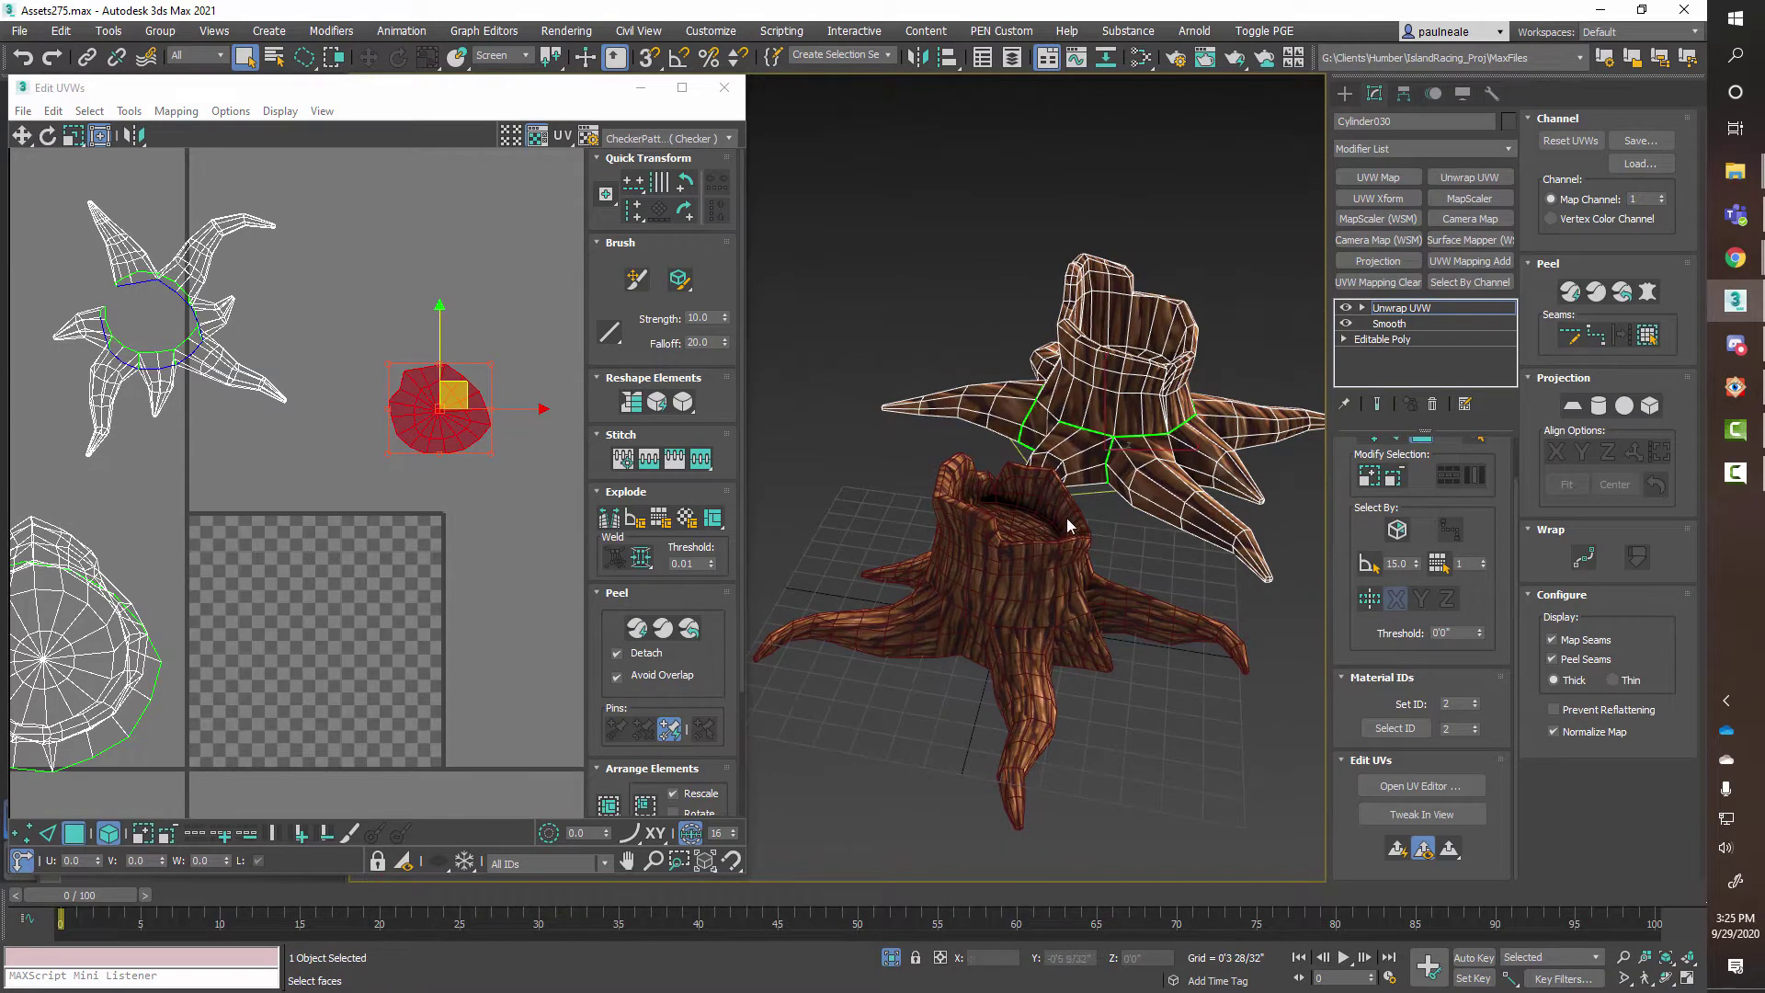
pyautogui.keyDown('alt'); pyautogui.moveTo(1071, 527); pyautogui.dragTo(885, 500, button='middle'); pyautogui.keyUp('alt')
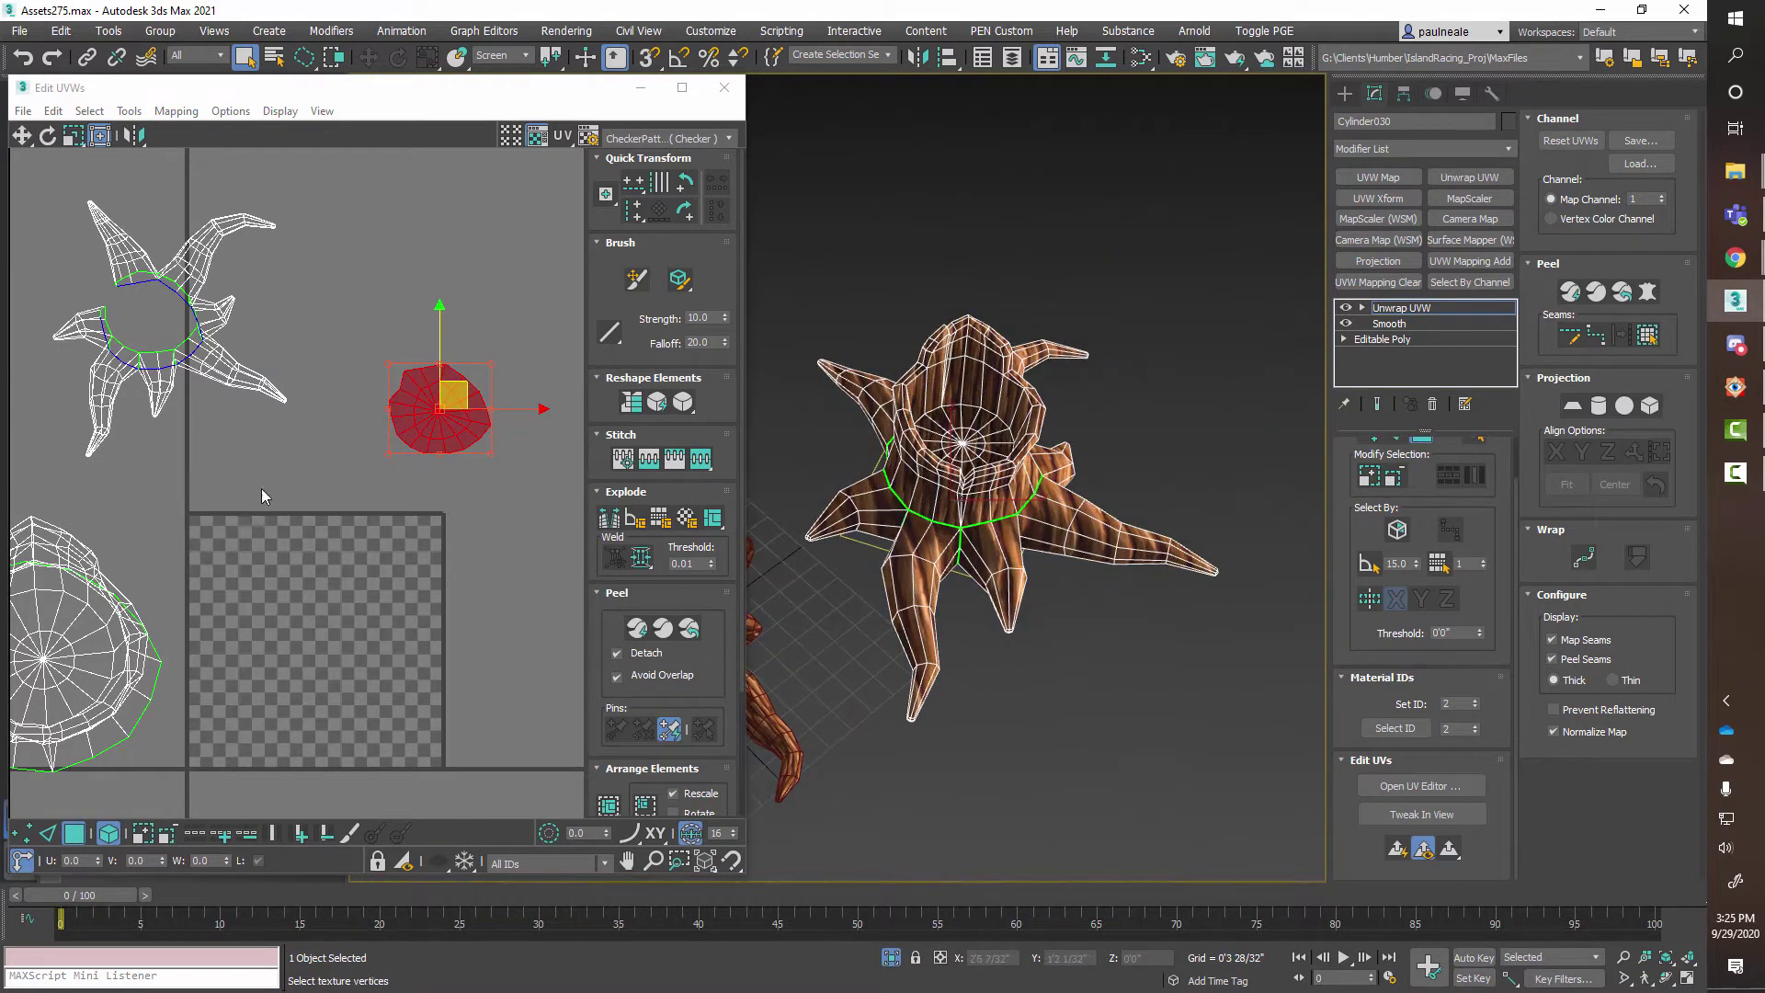
pyautogui.moveTo(261, 489); pyautogui.dragTo(396, 418, button='middle')
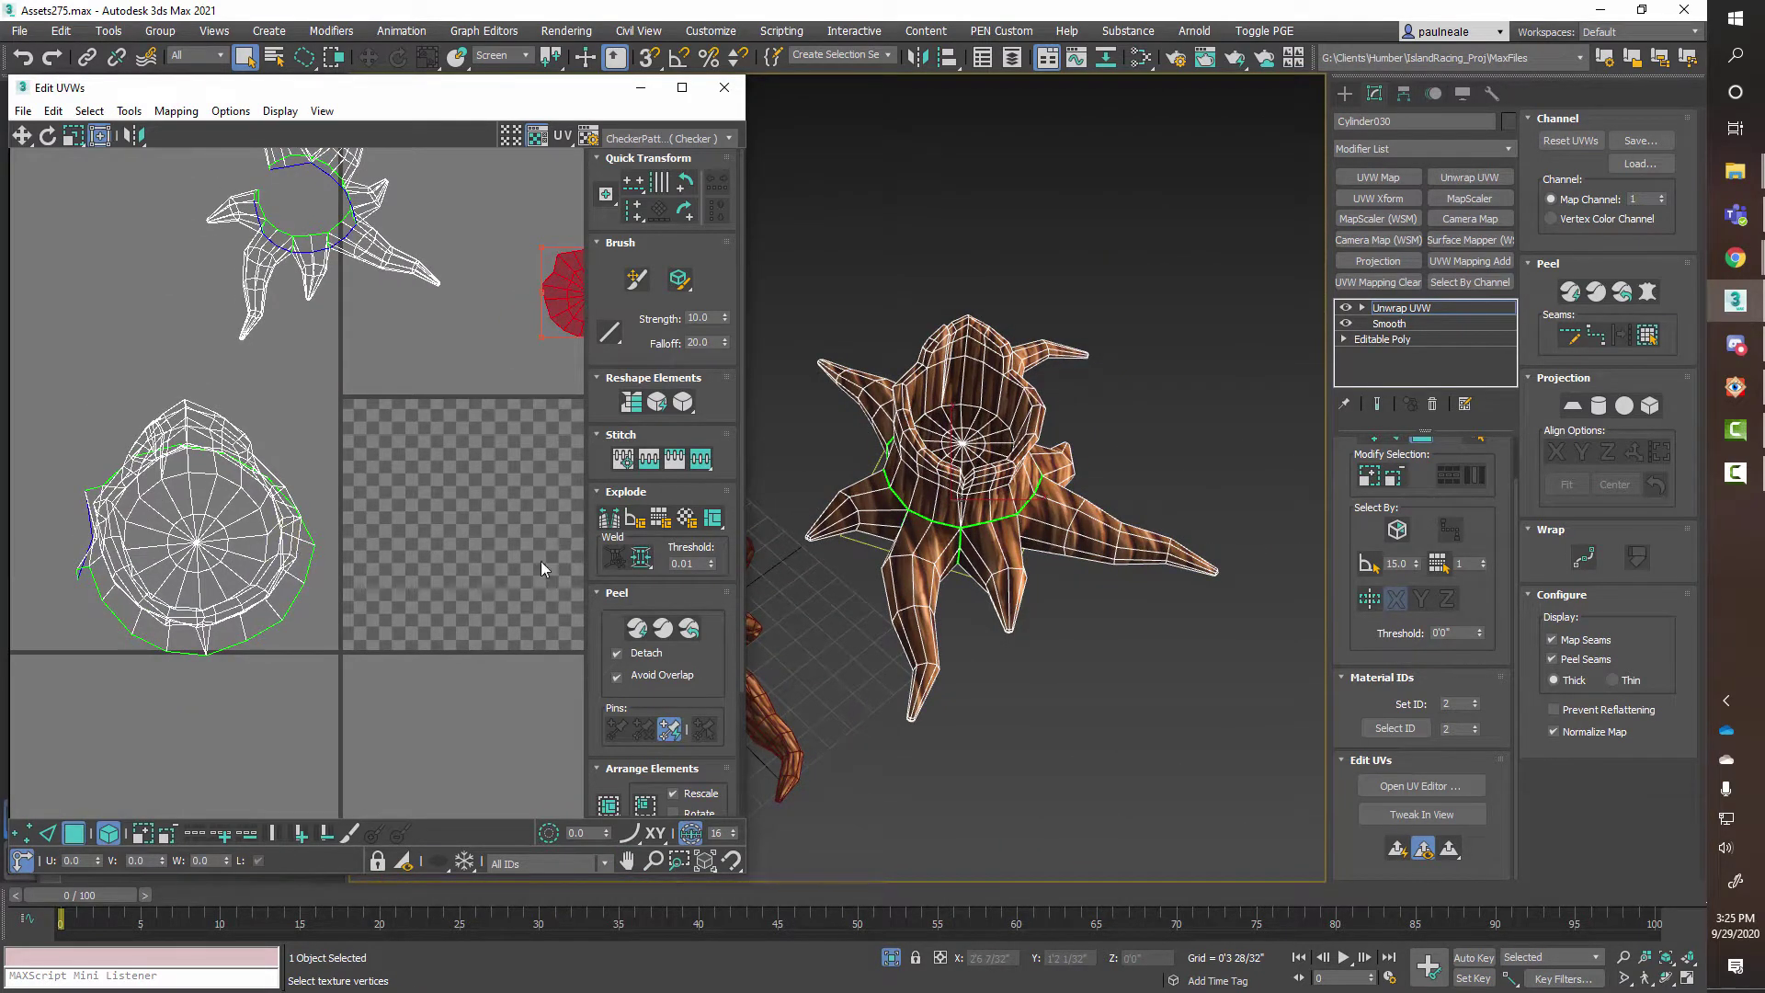
pyautogui.scroll(5, 296, 471)
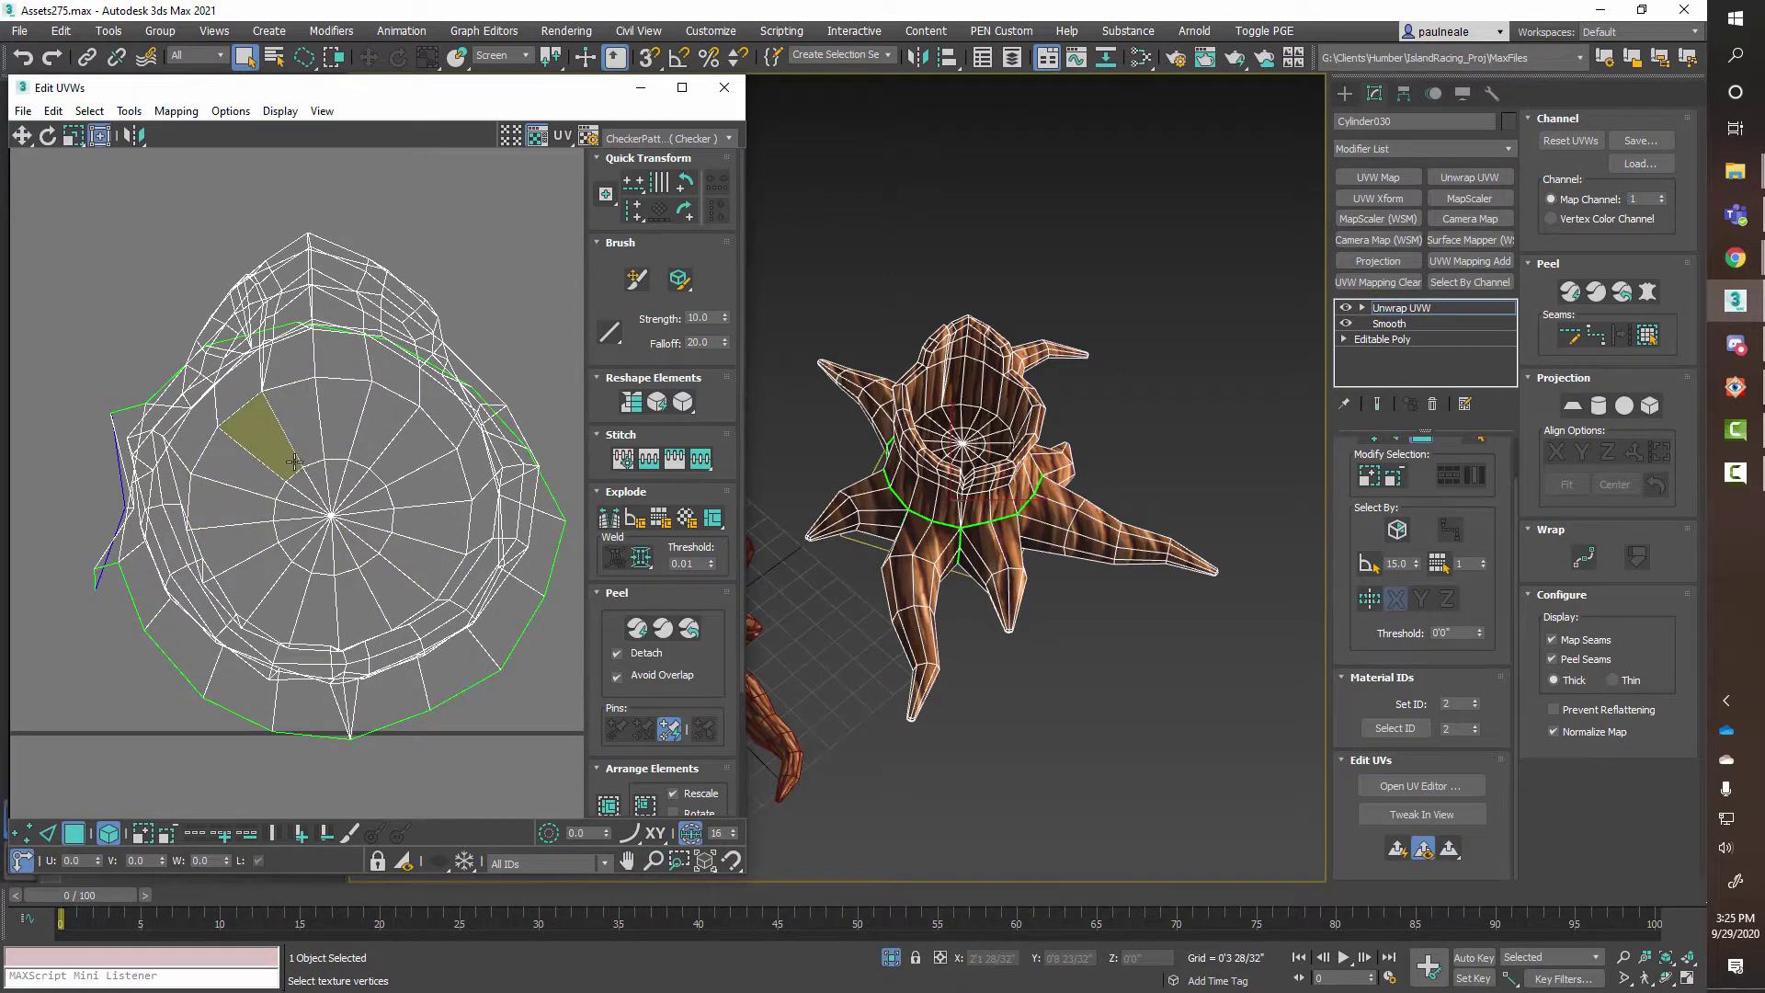
pyautogui.moveTo(288, 459)
pyautogui.mouseDown()
pyautogui.moveTo(307, 477)
pyautogui.moveTo(275, 458)
pyautogui.mouseUp()
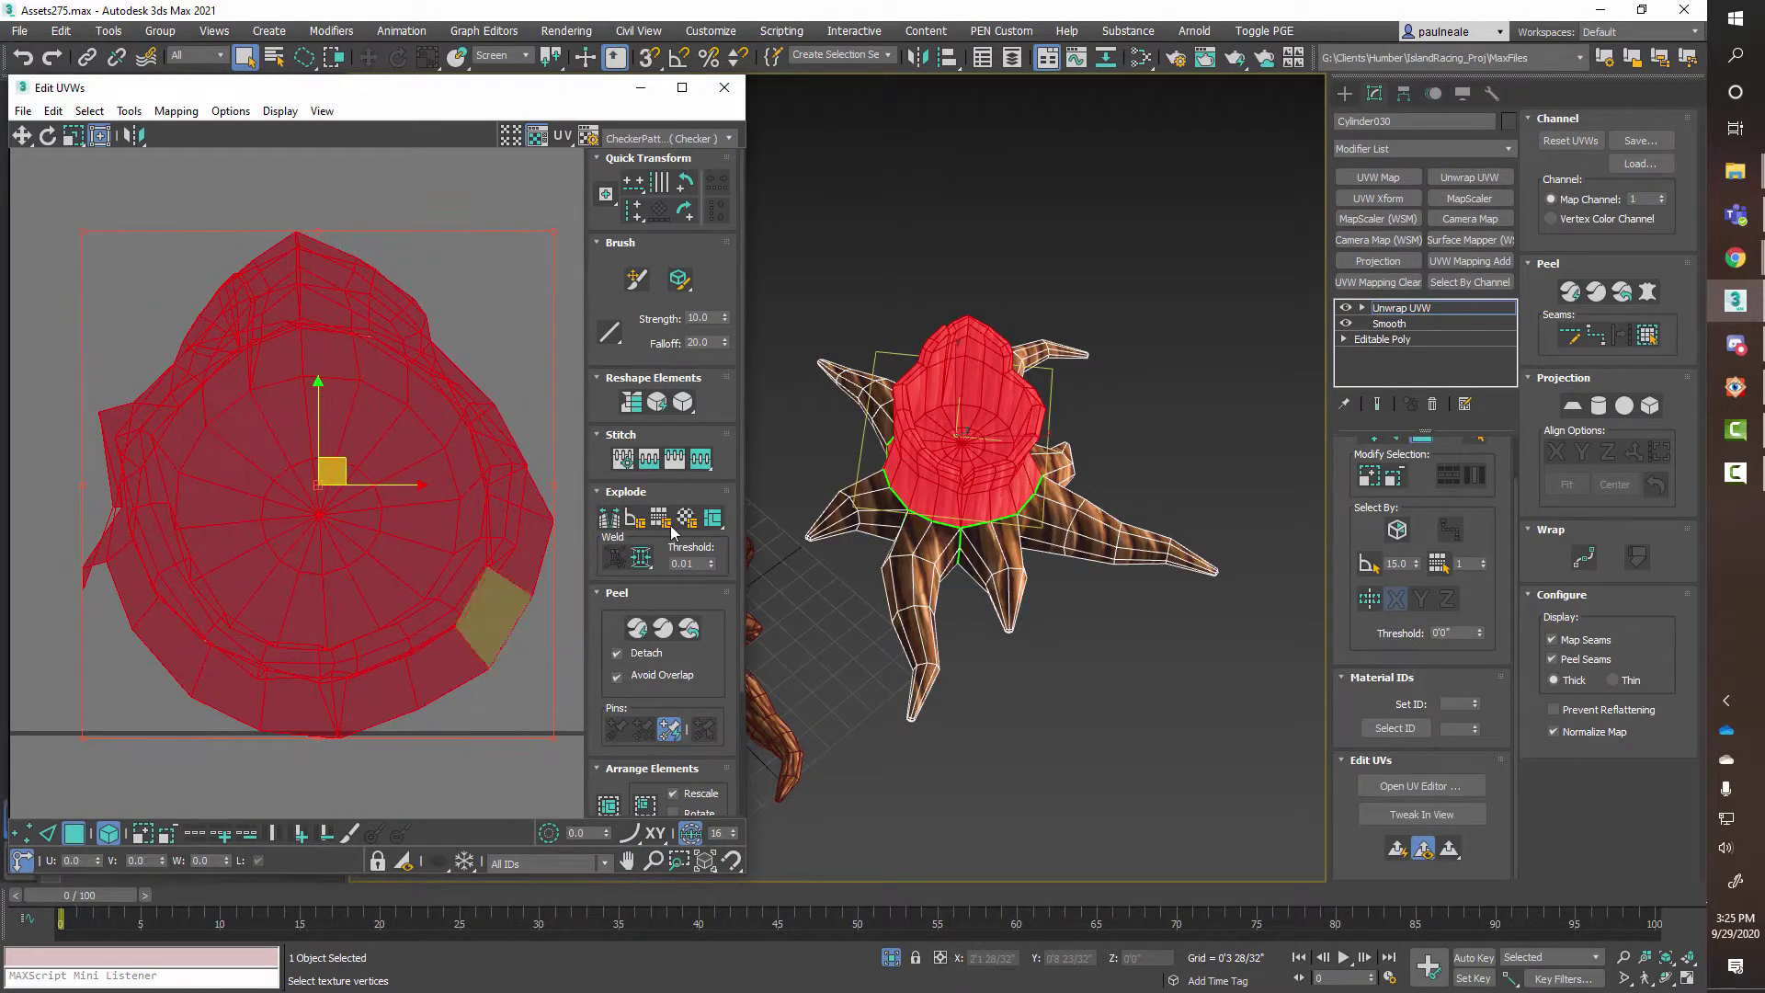
pyautogui.keyDown('alt'); pyautogui.moveTo(1071, 497); pyautogui.dragTo(1241, 426, button='middle'); pyautogui.keyUp('alt')
pyautogui.click(1241, 425)
pyautogui.scroll(4, 994, 445)
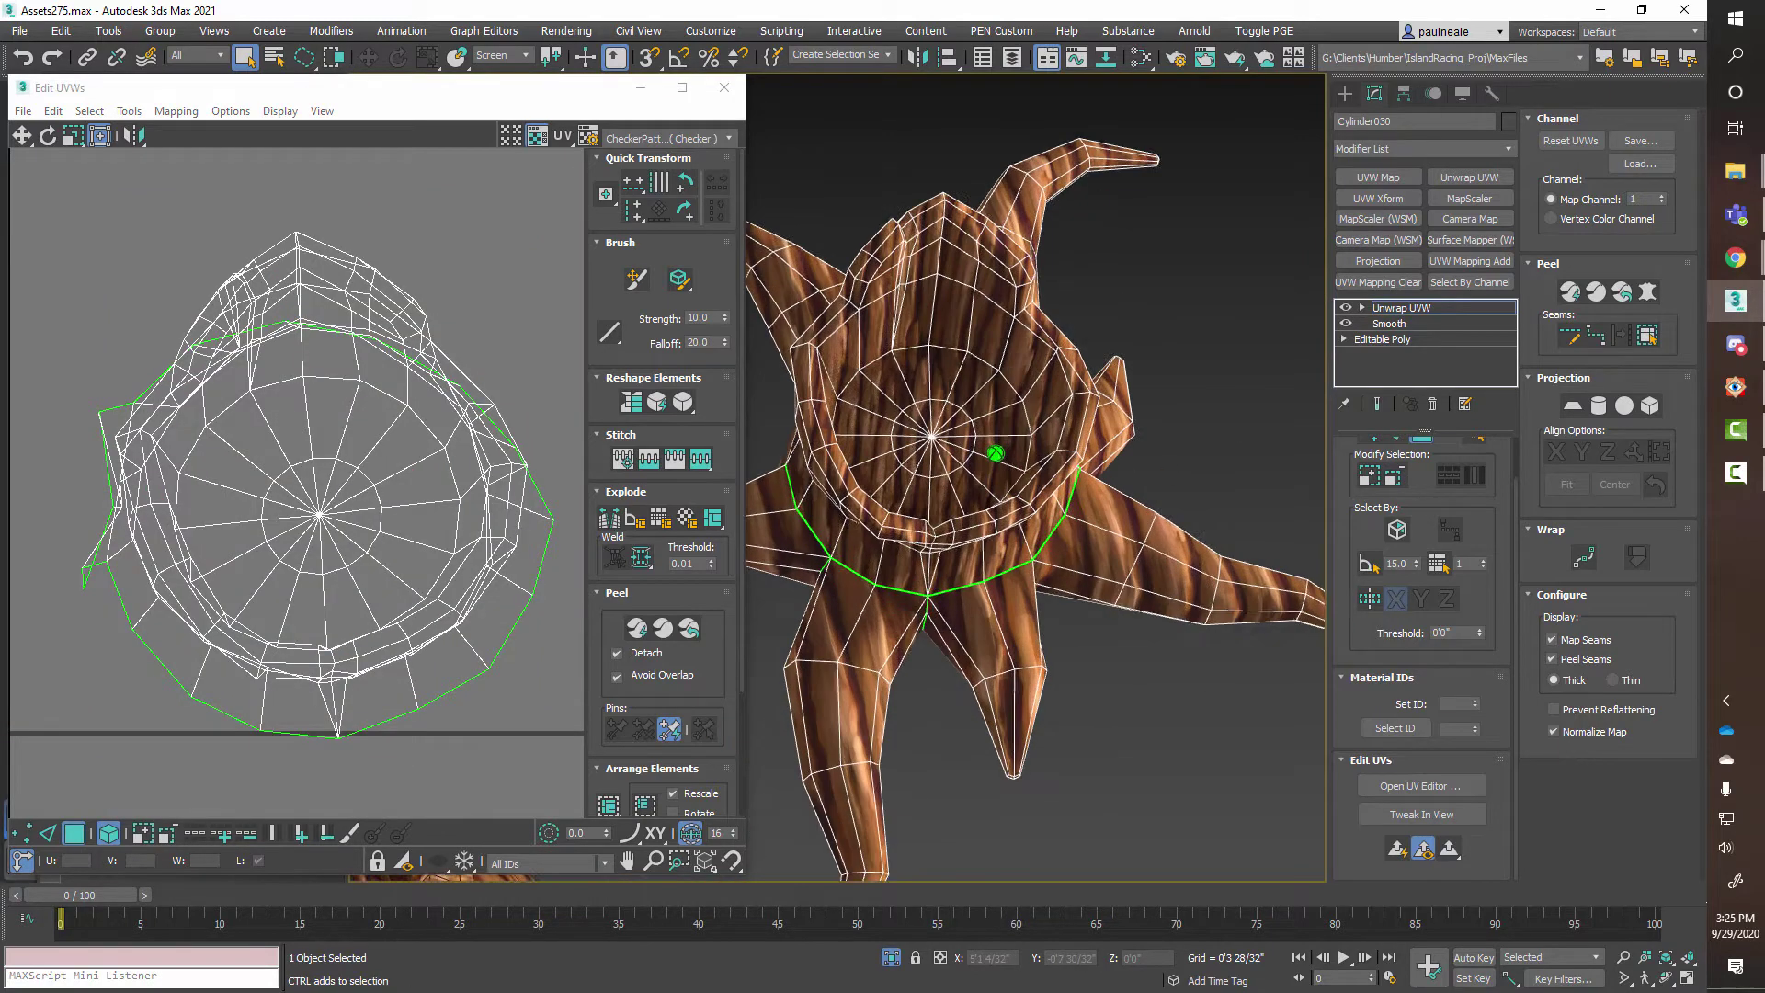
pyautogui.keyDown('alt'); pyautogui.moveTo(843, 384); pyautogui.dragTo(909, 450, button='middle'); pyautogui.keyUp('alt')
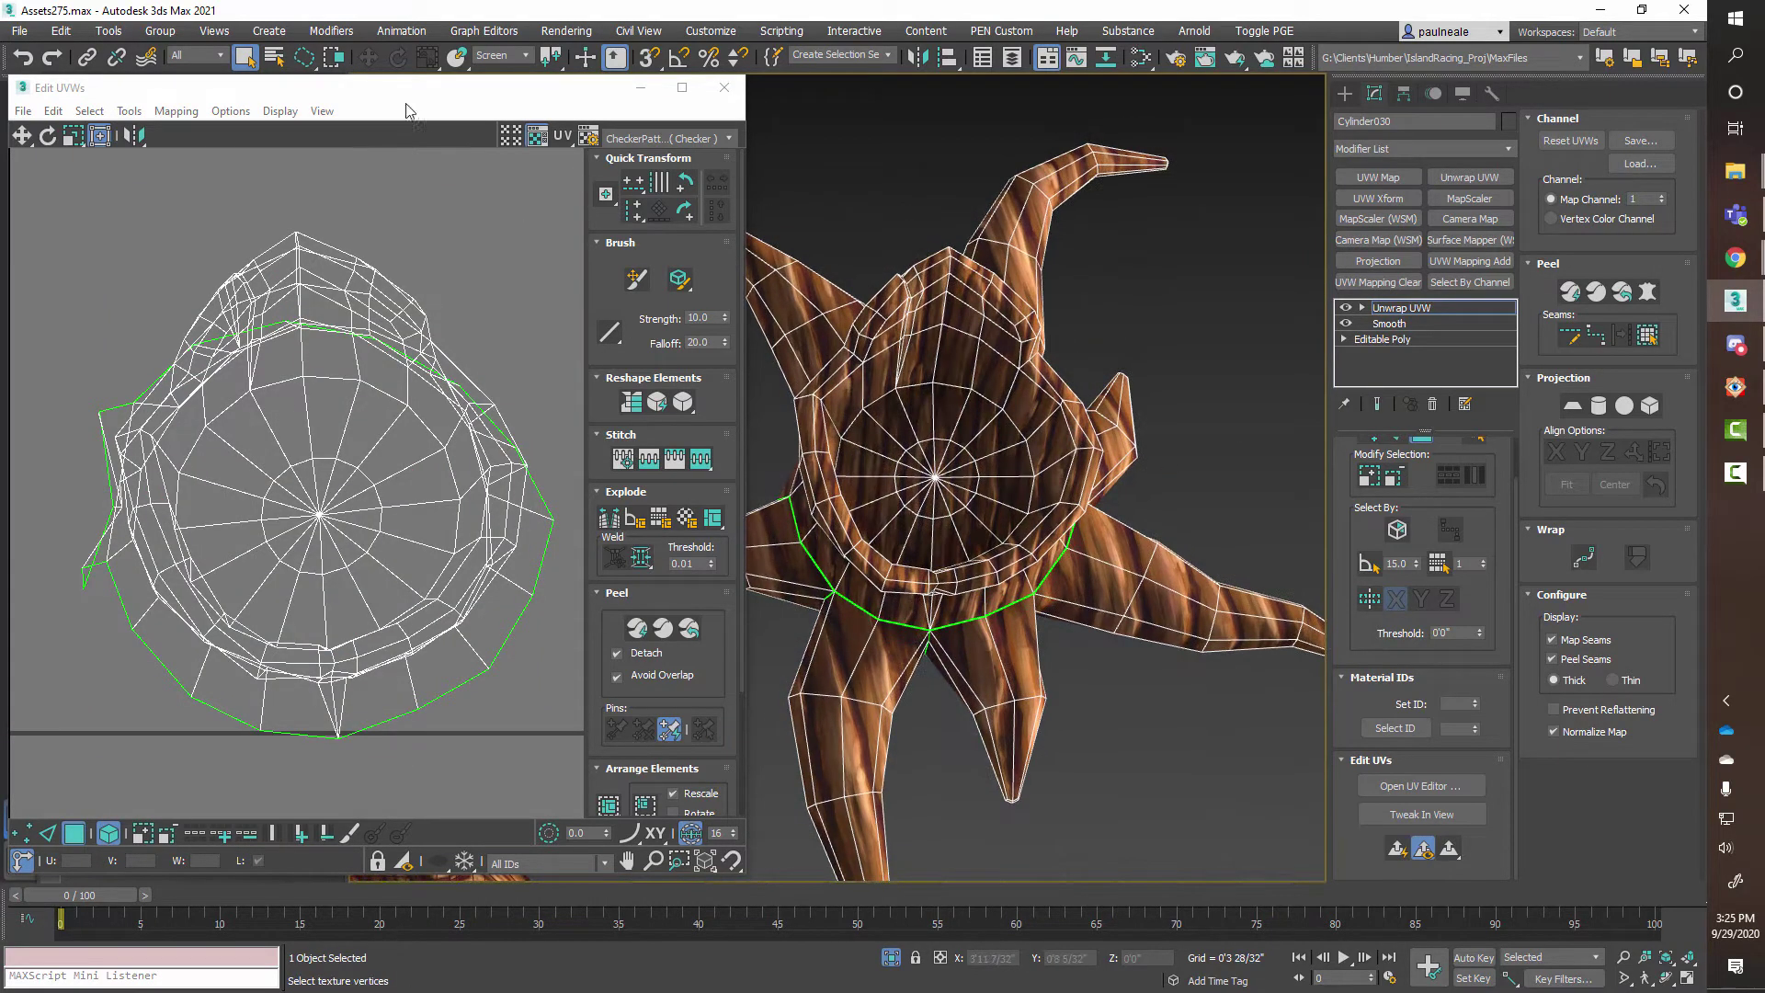
# Switch to the paint selection region, ignore backfacing polygons, and select the round floor inside the hollow trunk.
pyautogui.moveTo(304, 57); pyautogui.dragTo(309, 191)
pyautogui.moveTo(913, 451)
pyautogui.mouseDown()
pyautogui.moveTo(949, 457)
pyautogui.moveTo(947, 511)
pyautogui.mouseUp()
pyautogui.moveTo(947, 511)
pyautogui.keyDown('alt'); pyautogui.mouseDown(button='middle')
pyautogui.moveTo(1010, 430)
pyautogui.moveTo(1168, 534)
pyautogui.moveTo(1104, 569)
pyautogui.moveTo(1006, 551)
pyautogui.mouseUp(button='middle'); pyautogui.keyUp('alt')
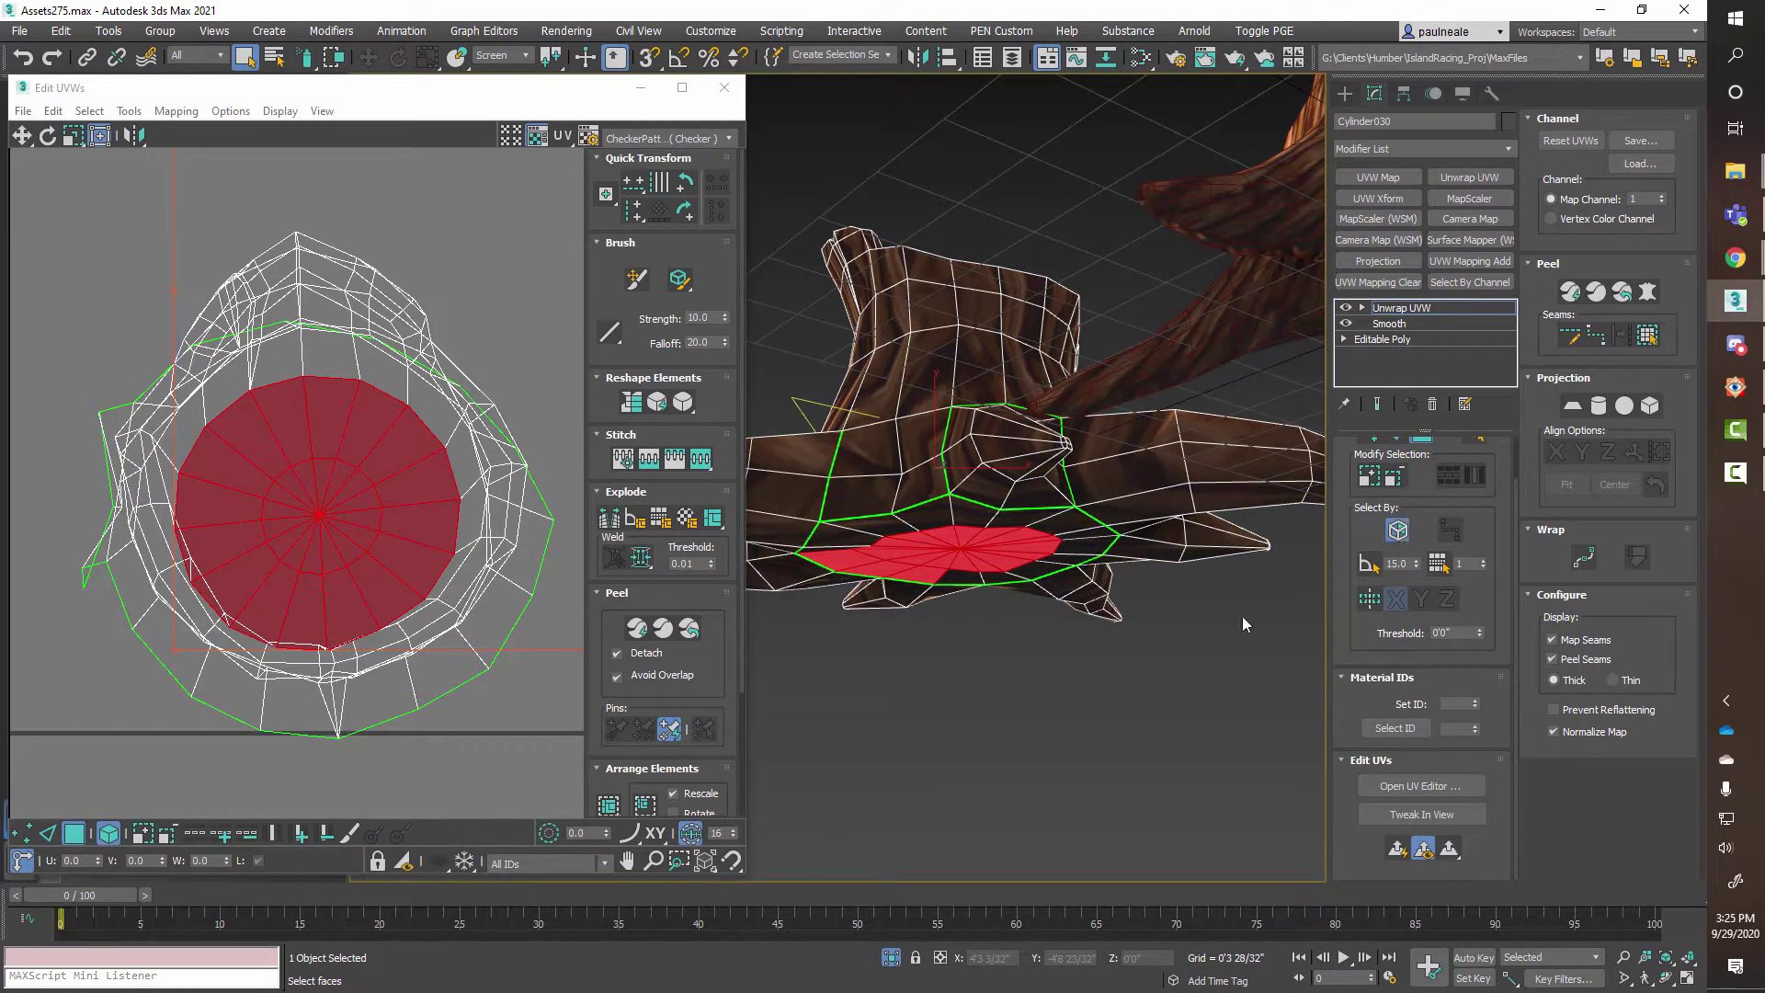
pyautogui.click(1266, 642)
pyautogui.keyDown('alt'); pyautogui.moveTo(1265, 588); pyautogui.dragTo(905, 468, button='middle'); pyautogui.keyUp('alt')
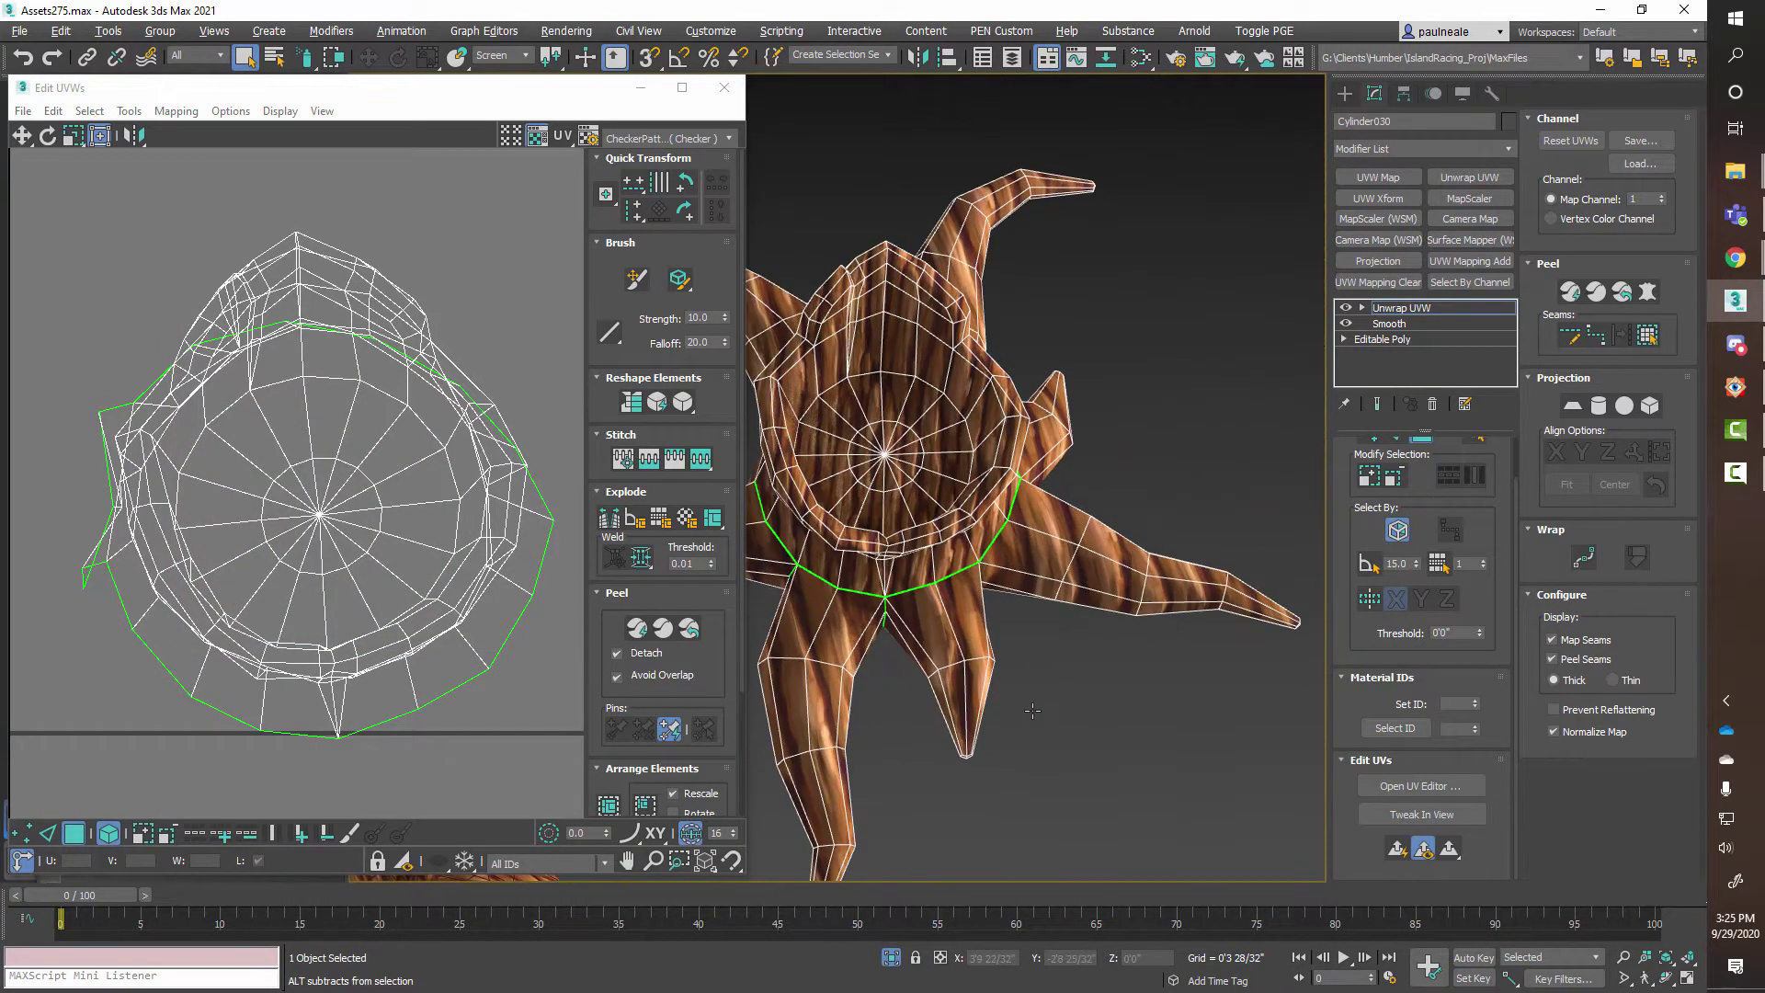
pyautogui.click(904, 467)
pyautogui.moveTo(903, 467)
pyautogui.mouseDown()
pyautogui.moveTo(853, 449)
pyautogui.moveTo(920, 476)
pyautogui.mouseUp()
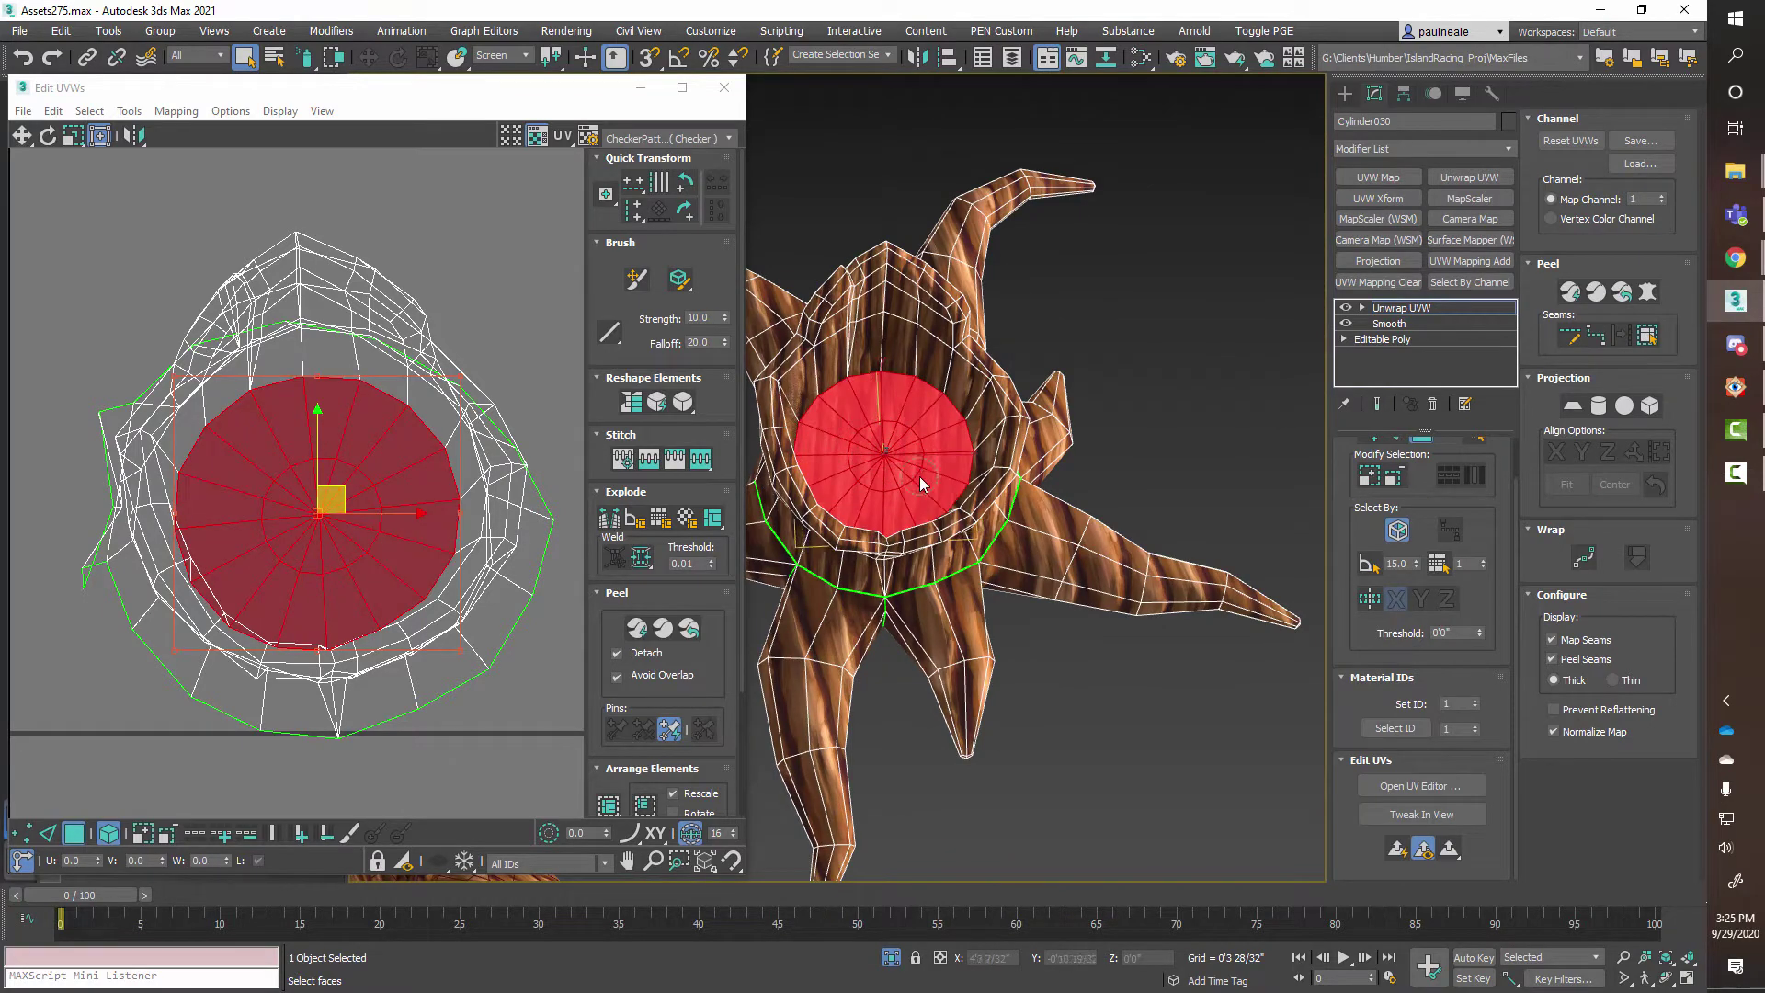
# Break the selected floor disc off the trunk's UVs and place it above the underside cap shell.
pyautogui.keyDown('alt'); pyautogui.moveTo(938, 476); pyautogui.dragTo(1583, 486, button='middle'); pyautogui.keyUp('alt')
pyautogui.rightClick(389, 465)
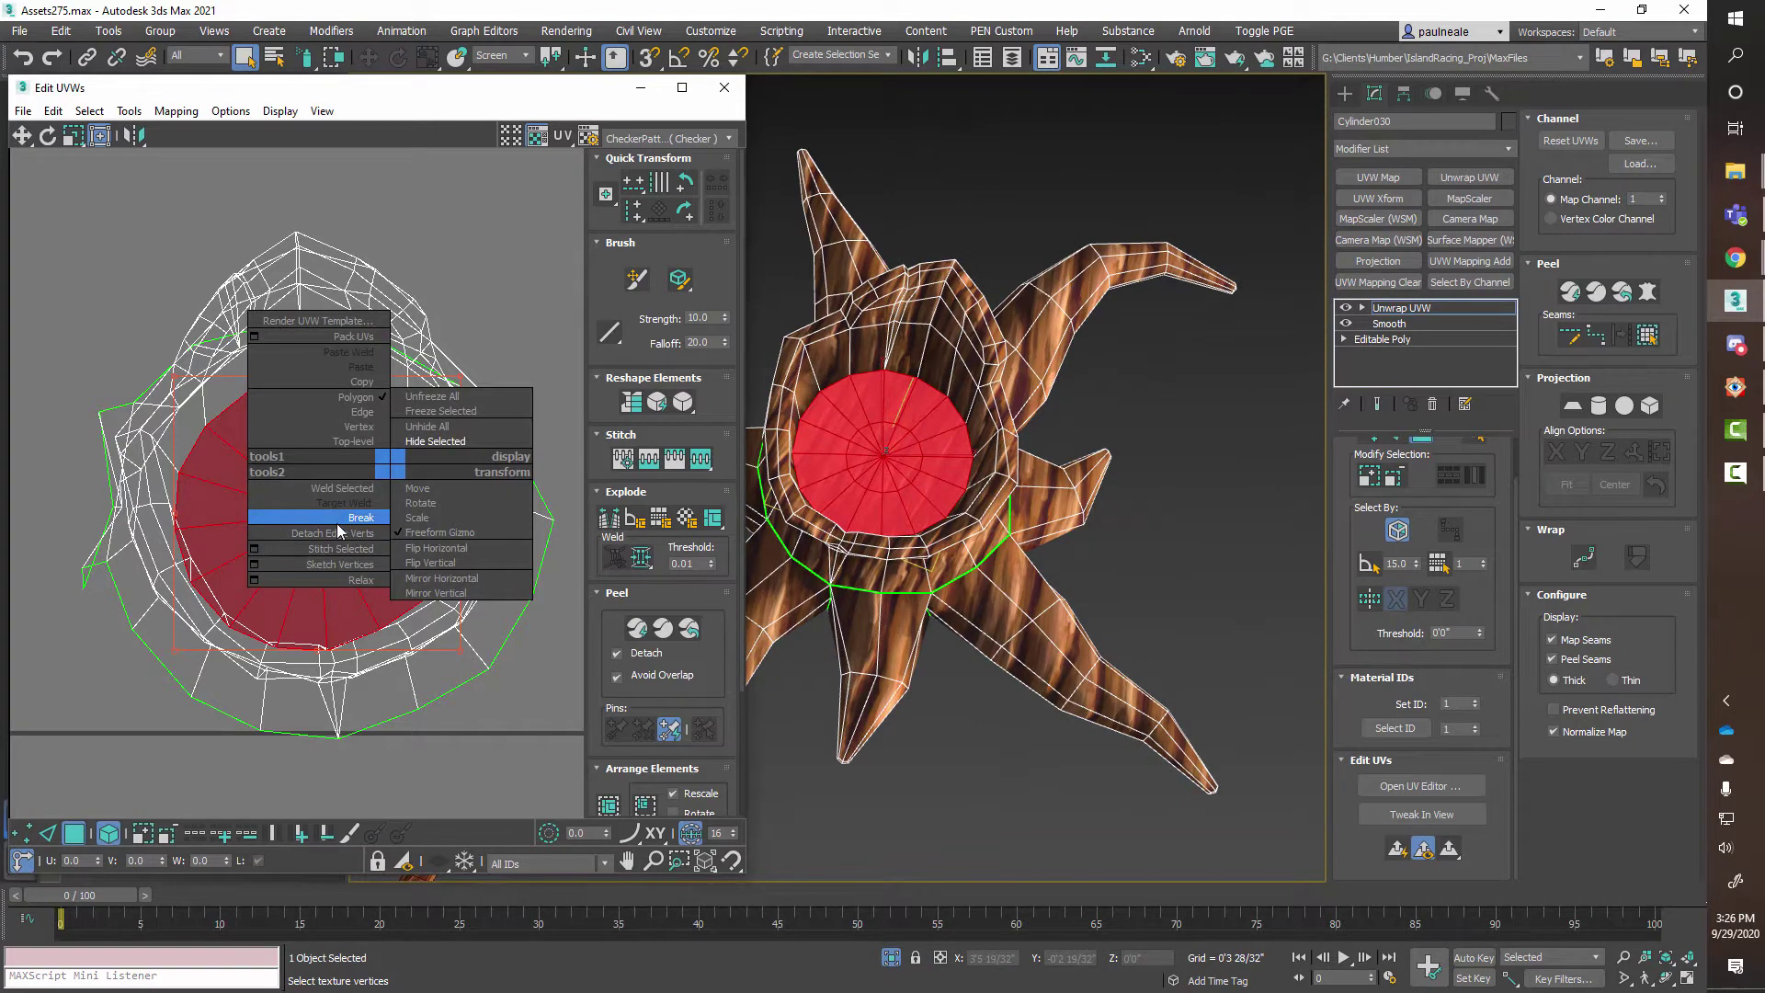
pyautogui.click(339, 530)
pyautogui.scroll(-6, 445, 295)
pyautogui.moveTo(445, 295); pyautogui.dragTo(275, 477, button='middle')
pyautogui.moveTo(297, 456); pyautogui.dragTo(487, 299)
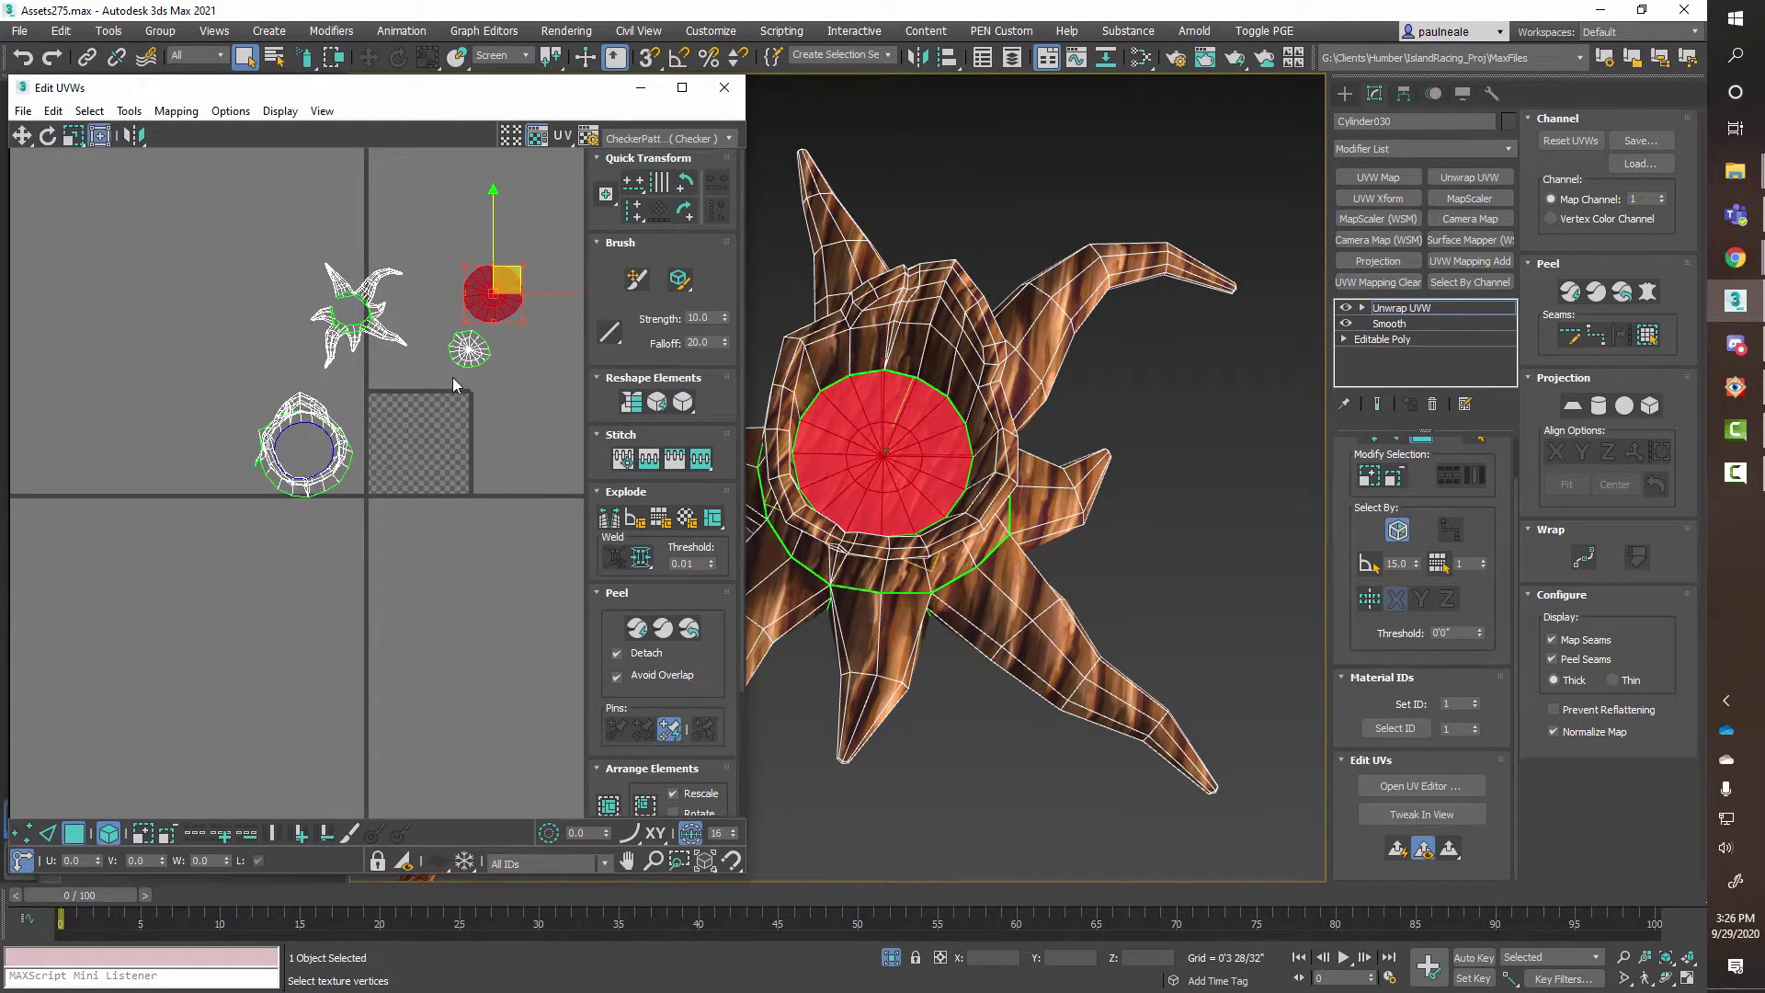
pyautogui.scroll(3, 551, 267)
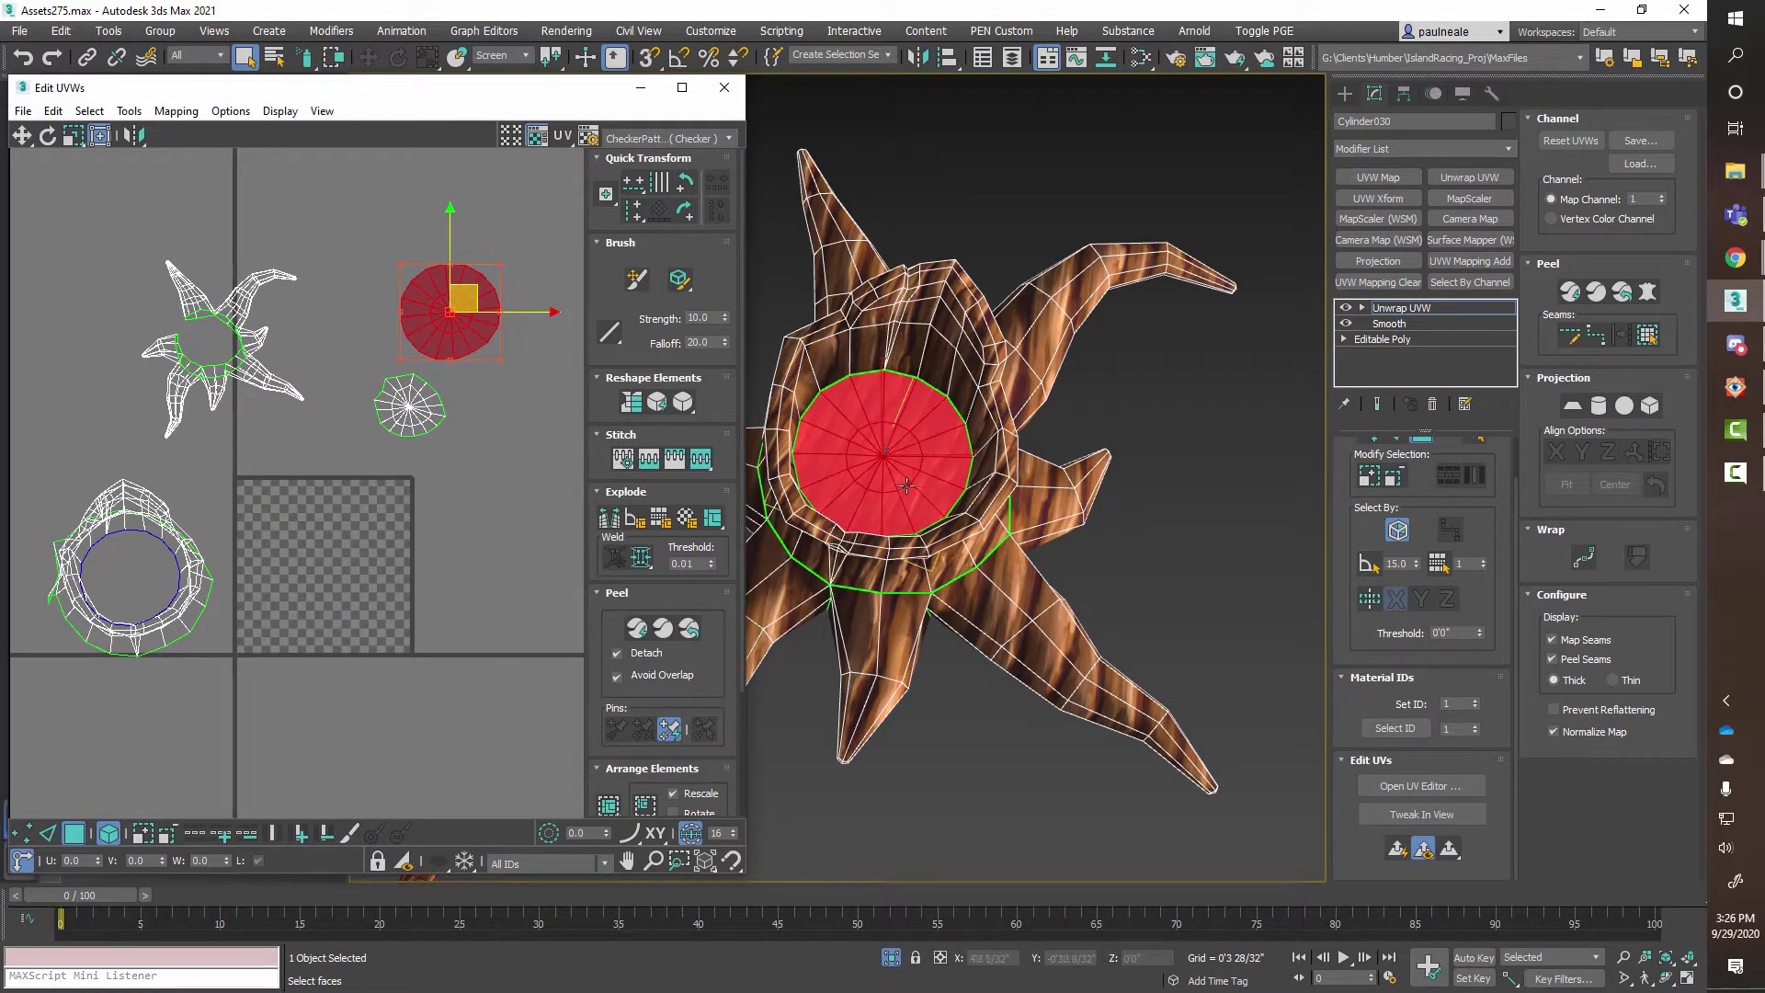
# Select the vertical edges on the trunk's outer wall below the rim notch, and break the trunk UVs along them.
pyautogui.keyDown('alt'); pyautogui.moveTo(917, 467); pyautogui.dragTo(903, 368, button='middle'); pyautogui.keyUp('alt')
pyautogui.scroll(5, 871, 536)
pyautogui.moveTo(871, 536); pyautogui.dragTo(969, 477, button='middle')
pyautogui.press('2')
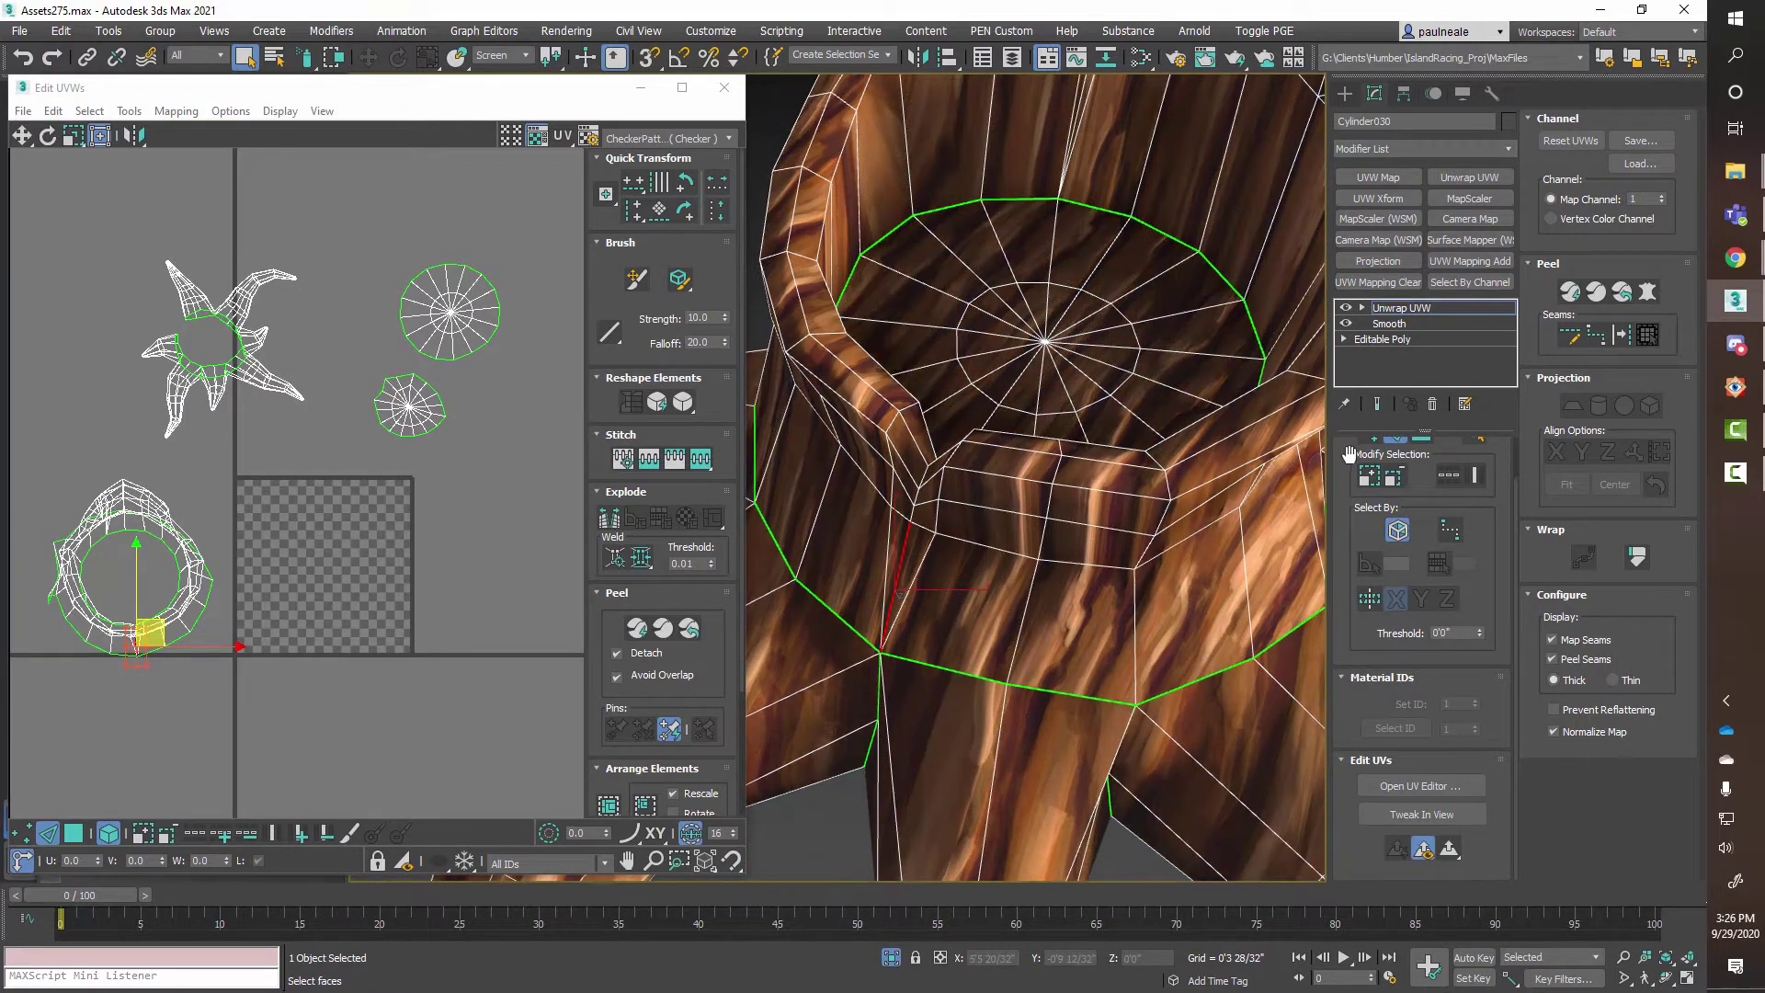
pyautogui.scroll(1, 1453, 506)
pyautogui.keyDown('alt'); pyautogui.moveTo(1219, 509); pyautogui.dragTo(1024, 552, button='middle'); pyautogui.keyUp('alt')
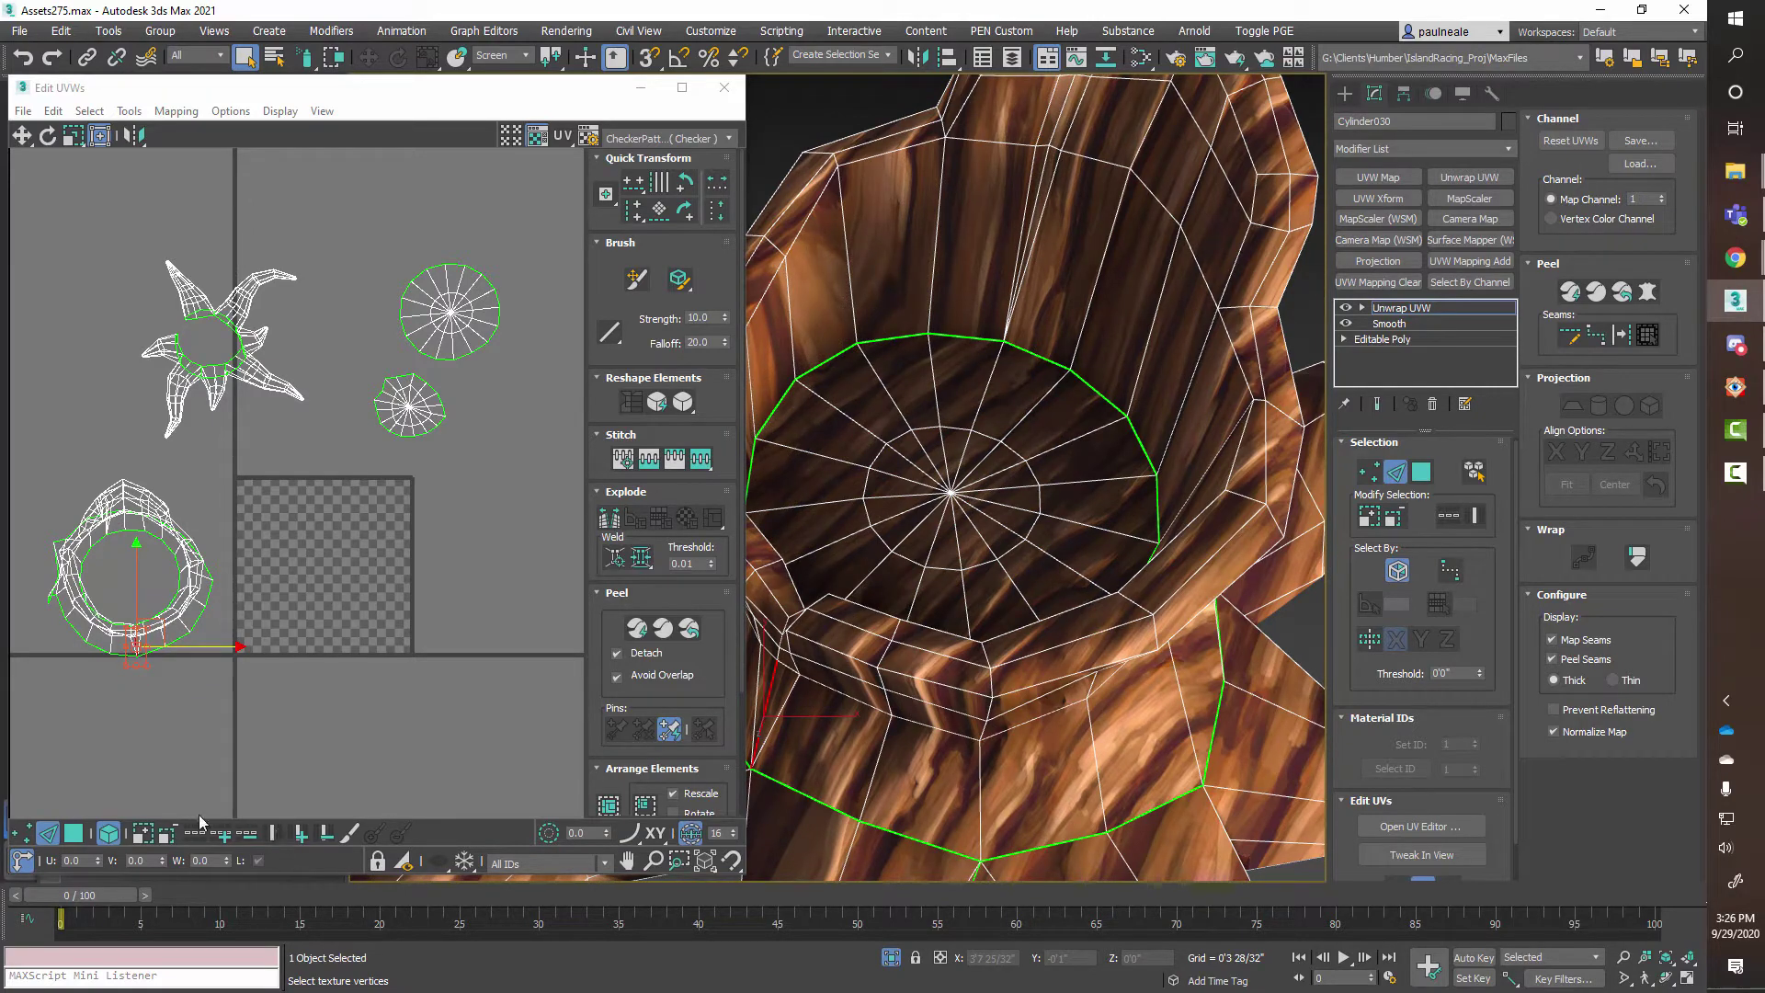
pyautogui.keyDown('alt'); pyautogui.moveTo(919, 515); pyautogui.dragTo(864, 570, button='middle'); pyautogui.keyUp('alt')
pyautogui.rightClick(263, 558)
pyautogui.click(228, 631)
pyautogui.moveTo(237, 631); pyautogui.dragTo(346, 559, button='middle')
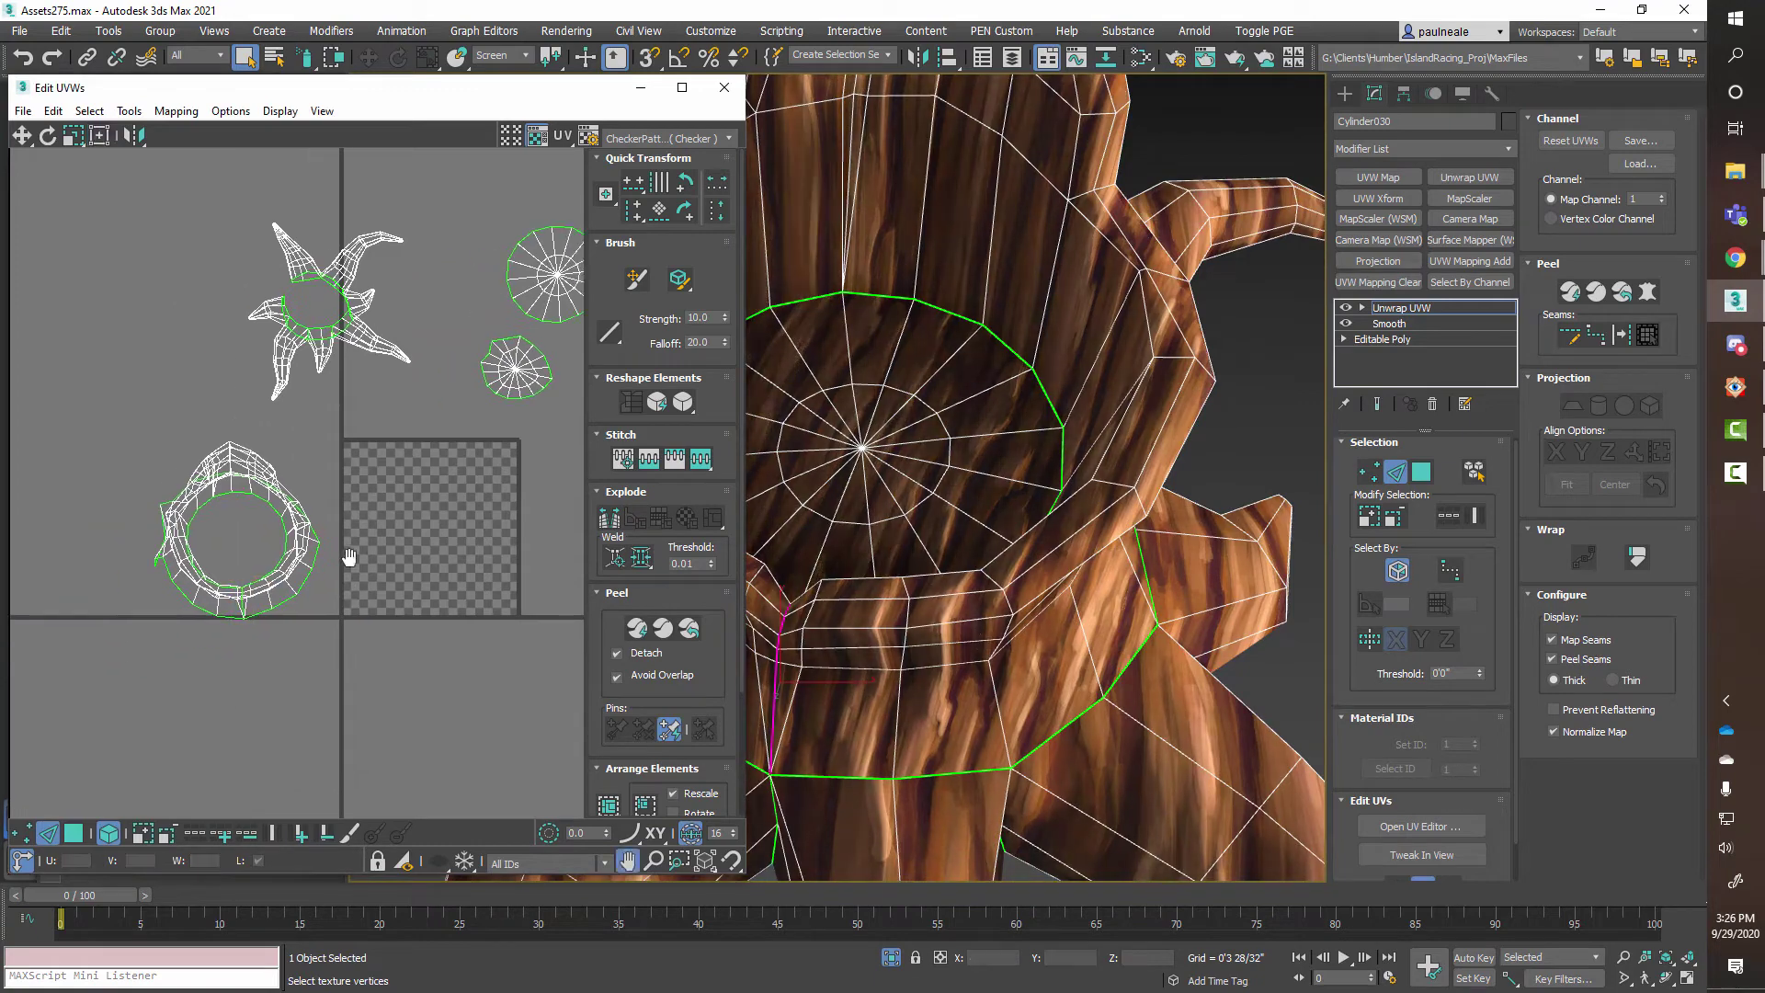
# Select the vertical edge line on the trunk's outer wall from the root junction up to the rim, and break the UVs along it.
pyautogui.keyDown('alt'); pyautogui.moveTo(1057, 552); pyautogui.dragTo(989, 603, button='middle'); pyautogui.keyUp('alt')
pyautogui.click(1105, 642)
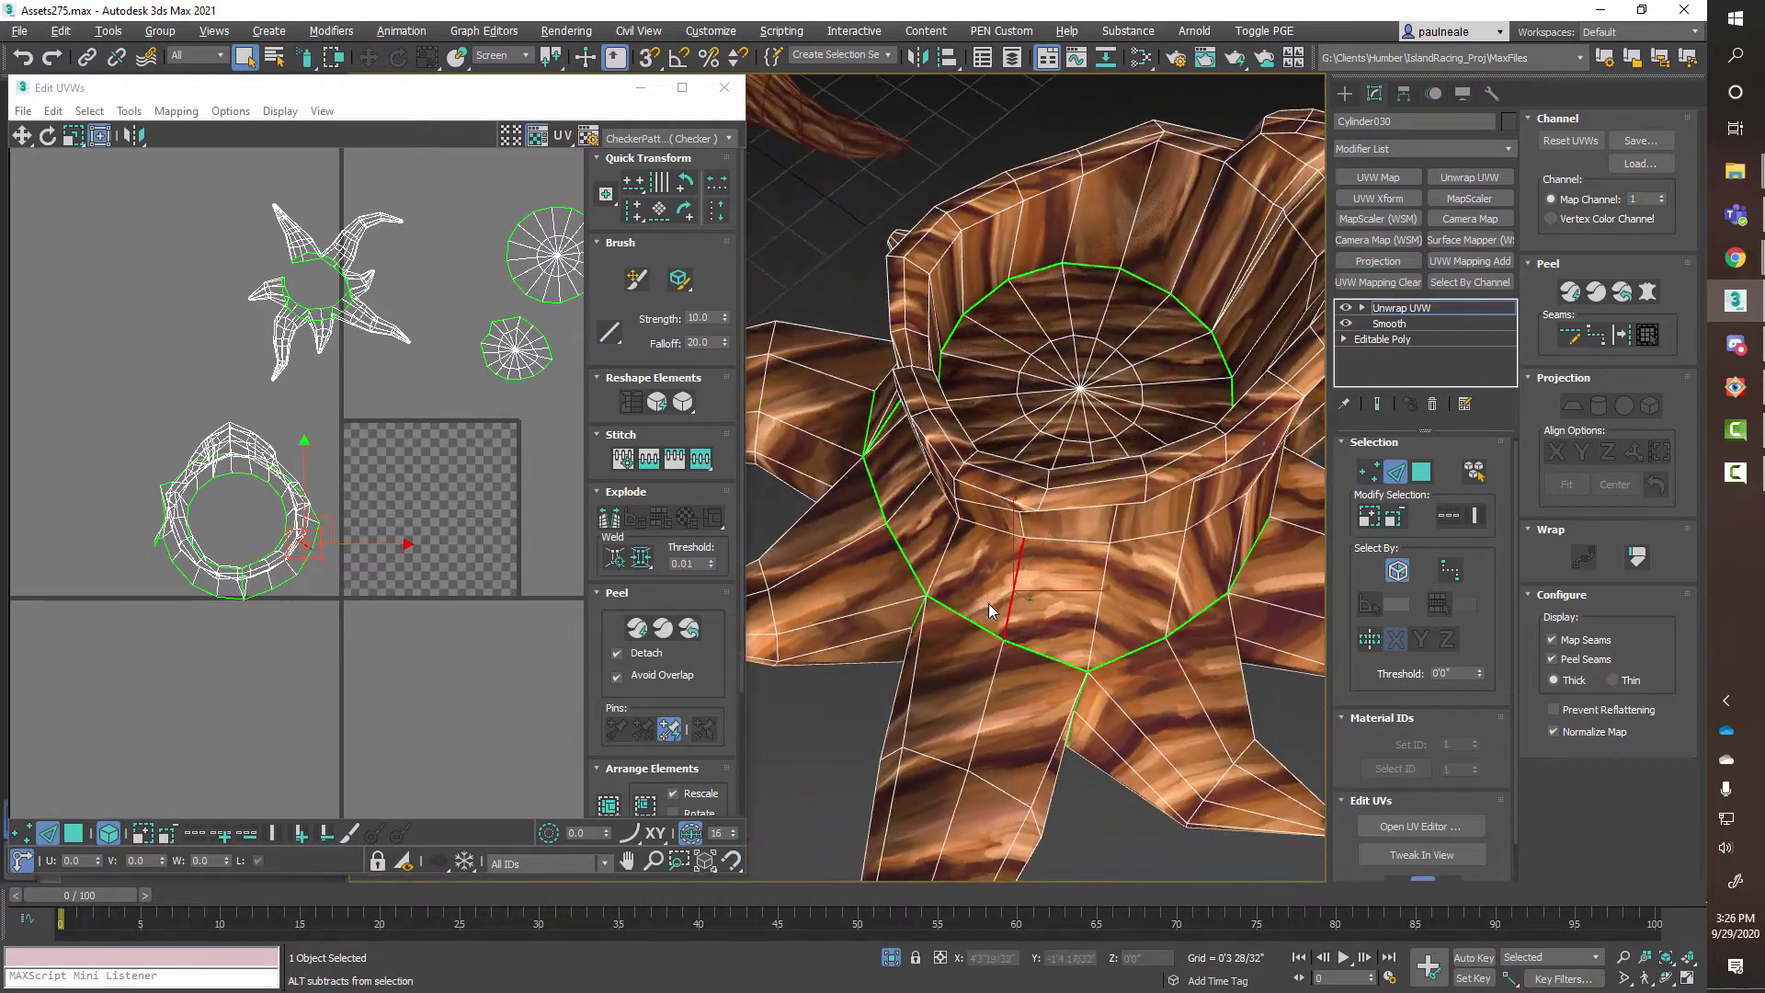
pyautogui.click(1100, 585)
pyautogui.keyDown('alt'); pyautogui.moveTo(1101, 585); pyautogui.dragTo(1085, 496, button='middle'); pyautogui.keyUp('alt')
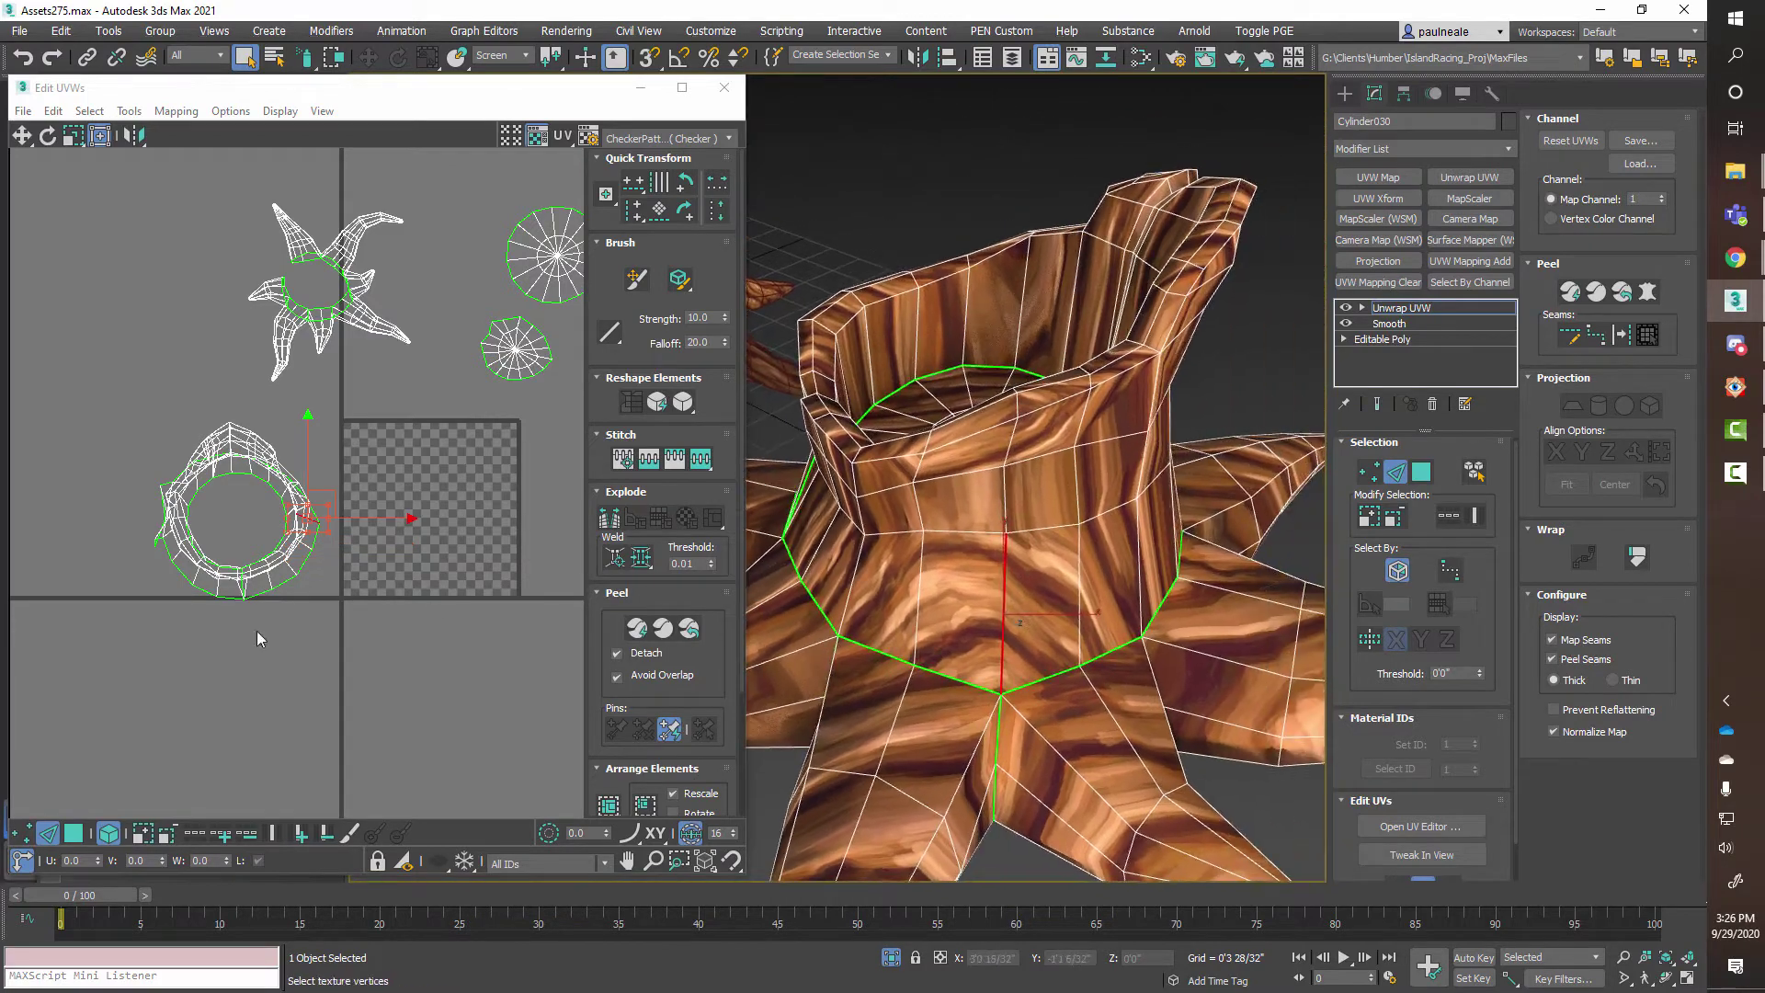
pyautogui.click(195, 833)
pyautogui.rightClick(307, 572)
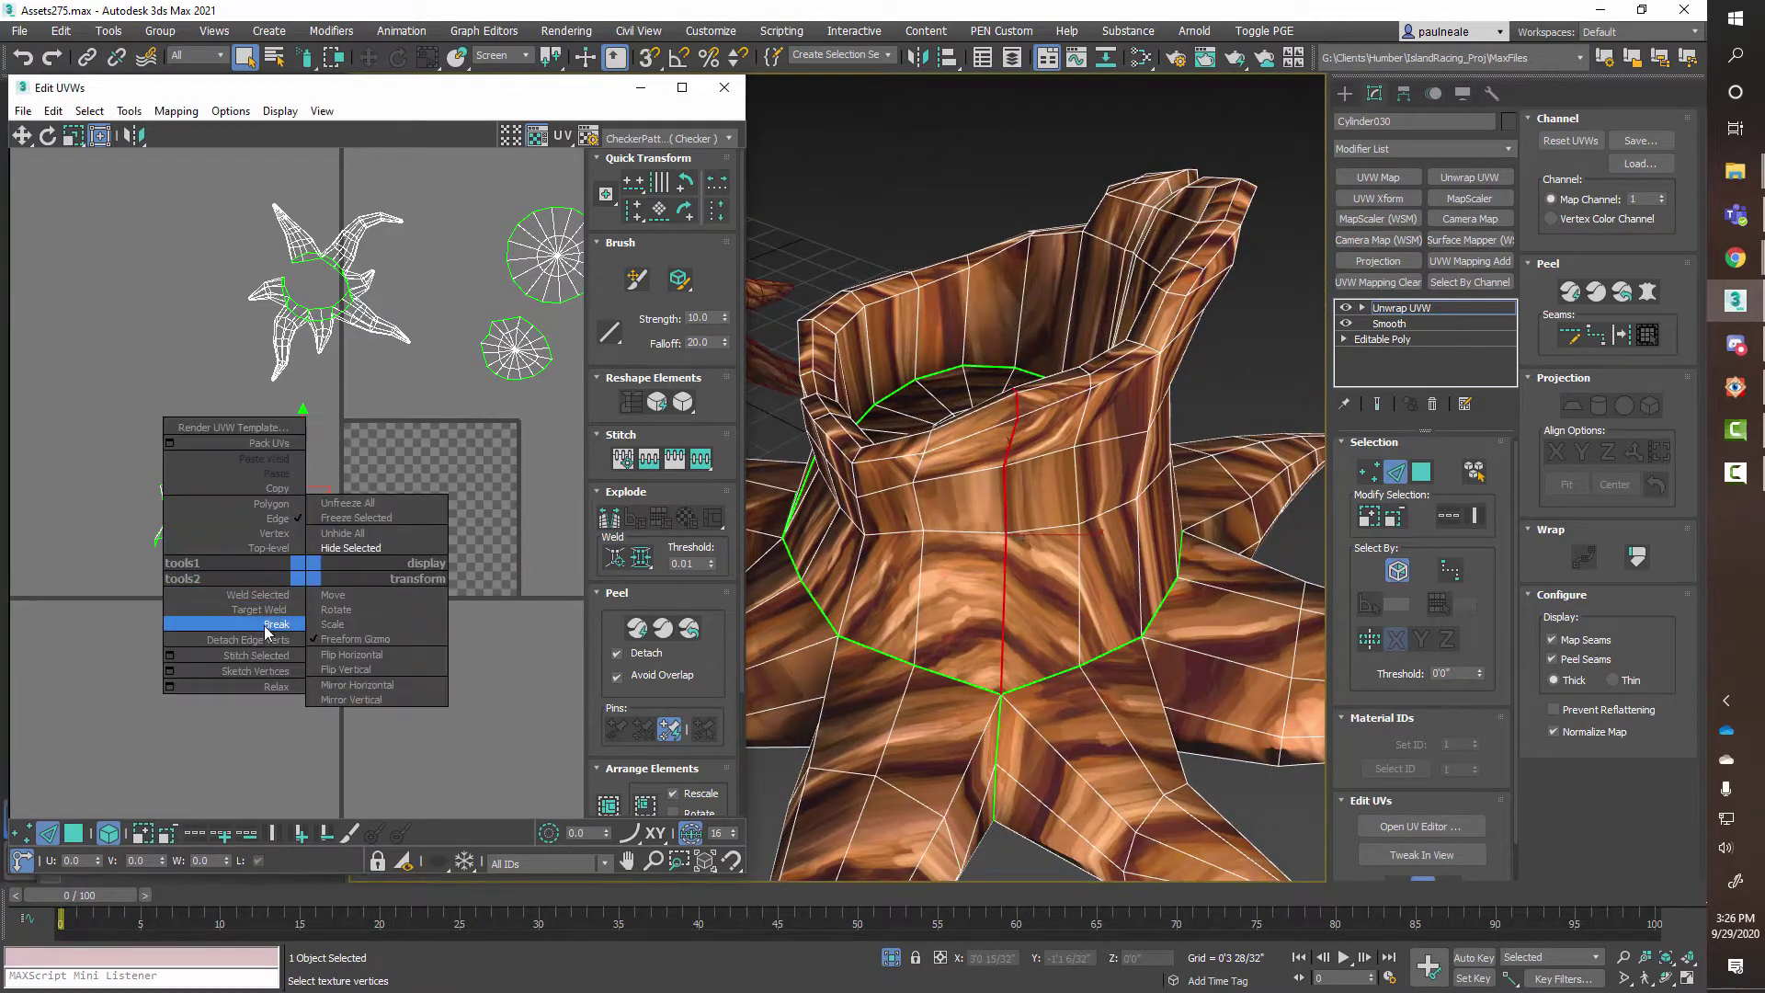
pyautogui.click(265, 627)
# Break the trunk UVs along the vertical edges below the thick, lumpy part of the rim, down to the fork between two roots.
pyautogui.keyDown('alt'); pyautogui.moveTo(995, 566); pyautogui.dragTo(934, 517, button='middle'); pyautogui.keyUp('alt')
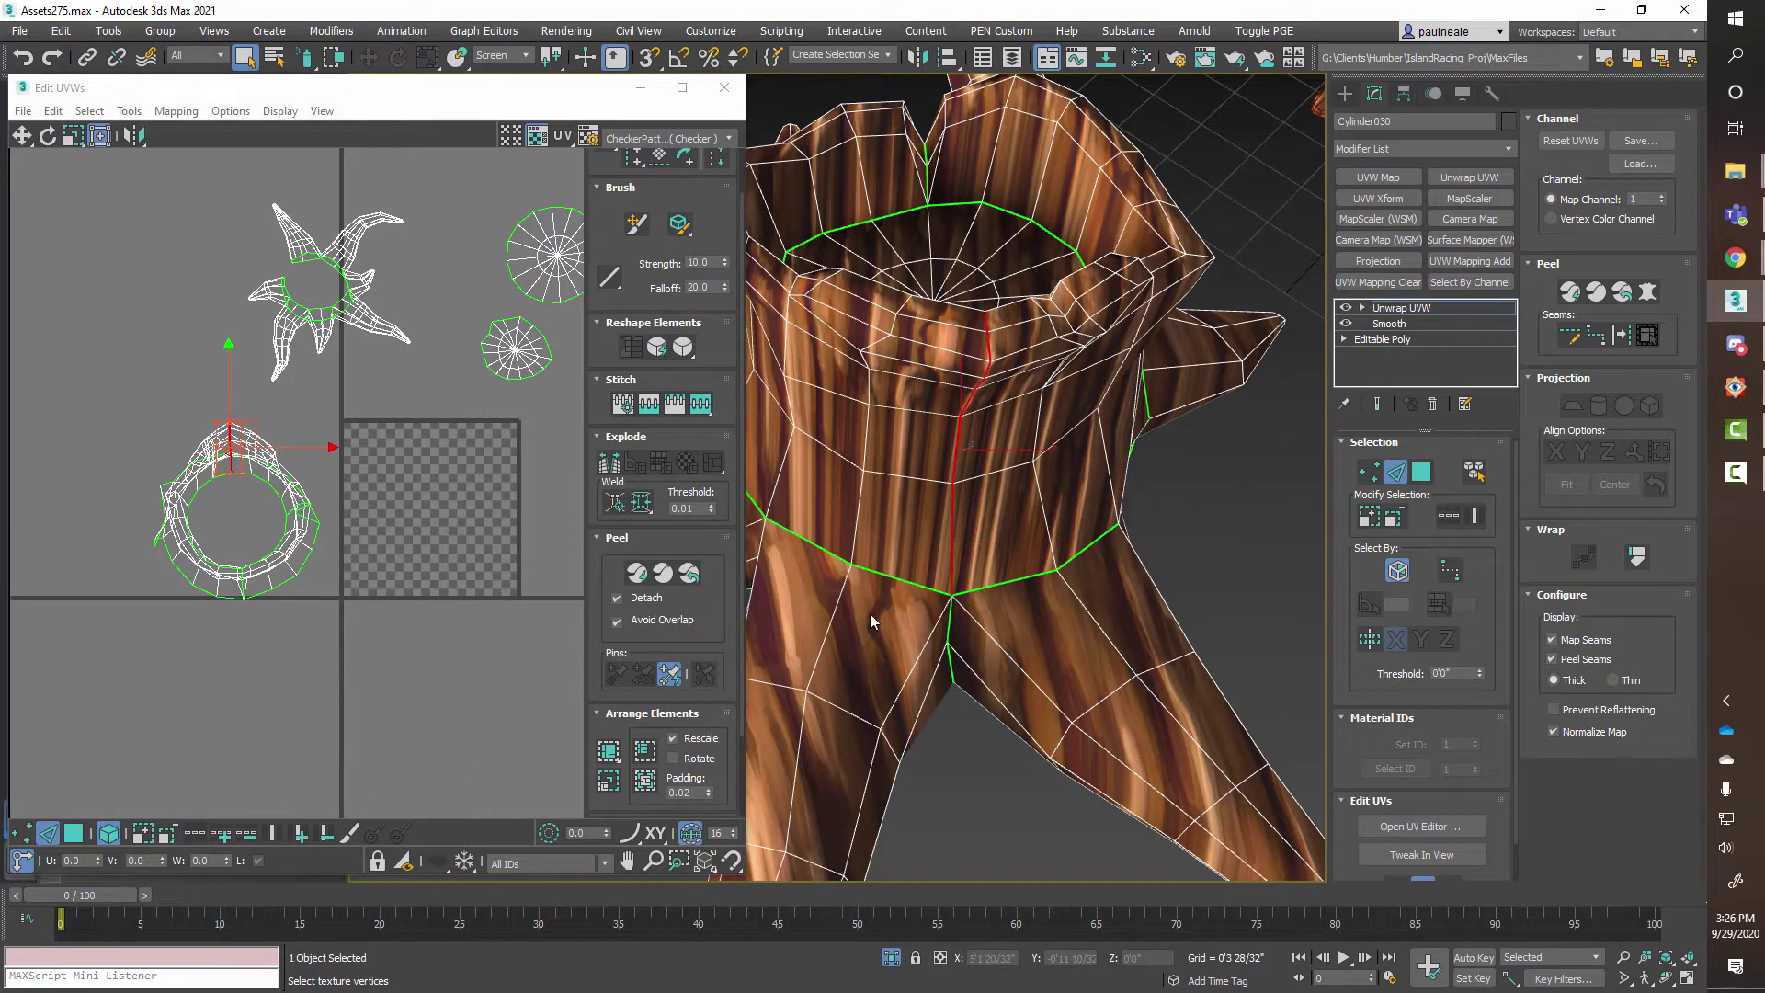
pyautogui.keyDown('alt'); pyautogui.moveTo(870, 614); pyautogui.dragTo(1016, 519, button='middle'); pyautogui.keyUp('alt')
pyautogui.rightClick(395, 580)
pyautogui.click(306, 633)
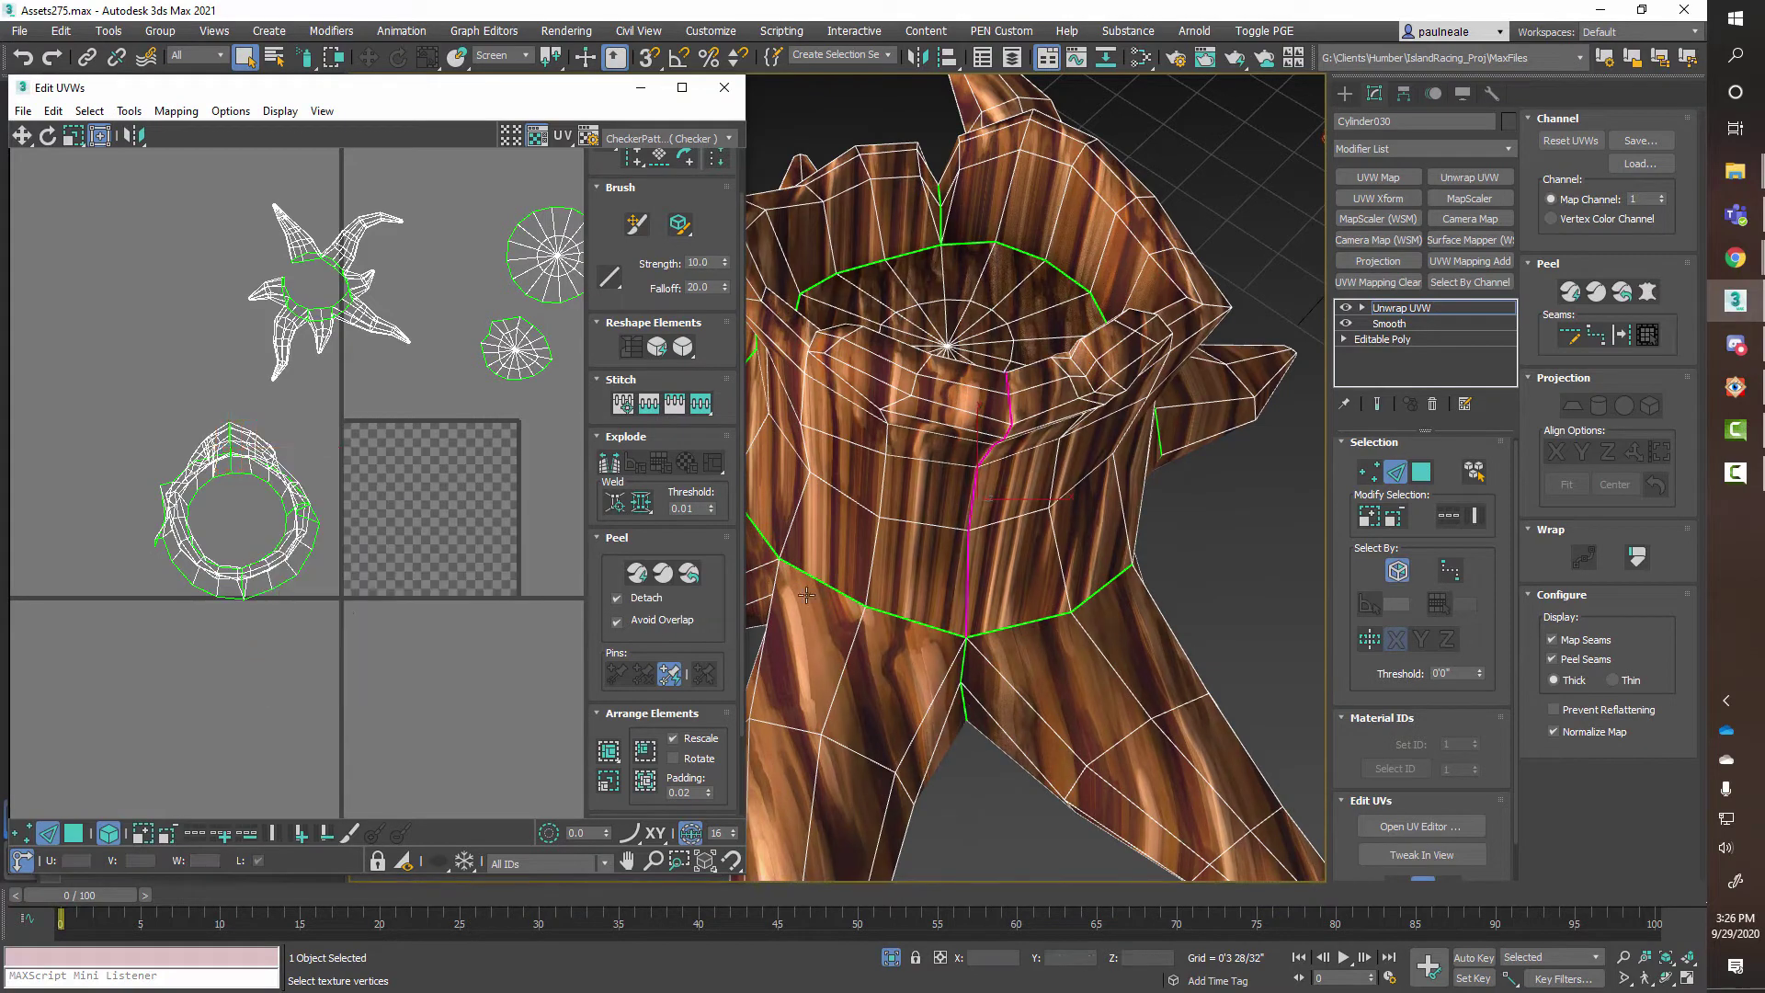
# Break the trunk UVs along the vertical edge line above the short root, from the rim down to the trunk base.
pyautogui.keyDown('alt'); pyautogui.moveTo(763, 543); pyautogui.dragTo(936, 518, button='middle'); pyautogui.keyUp('alt')
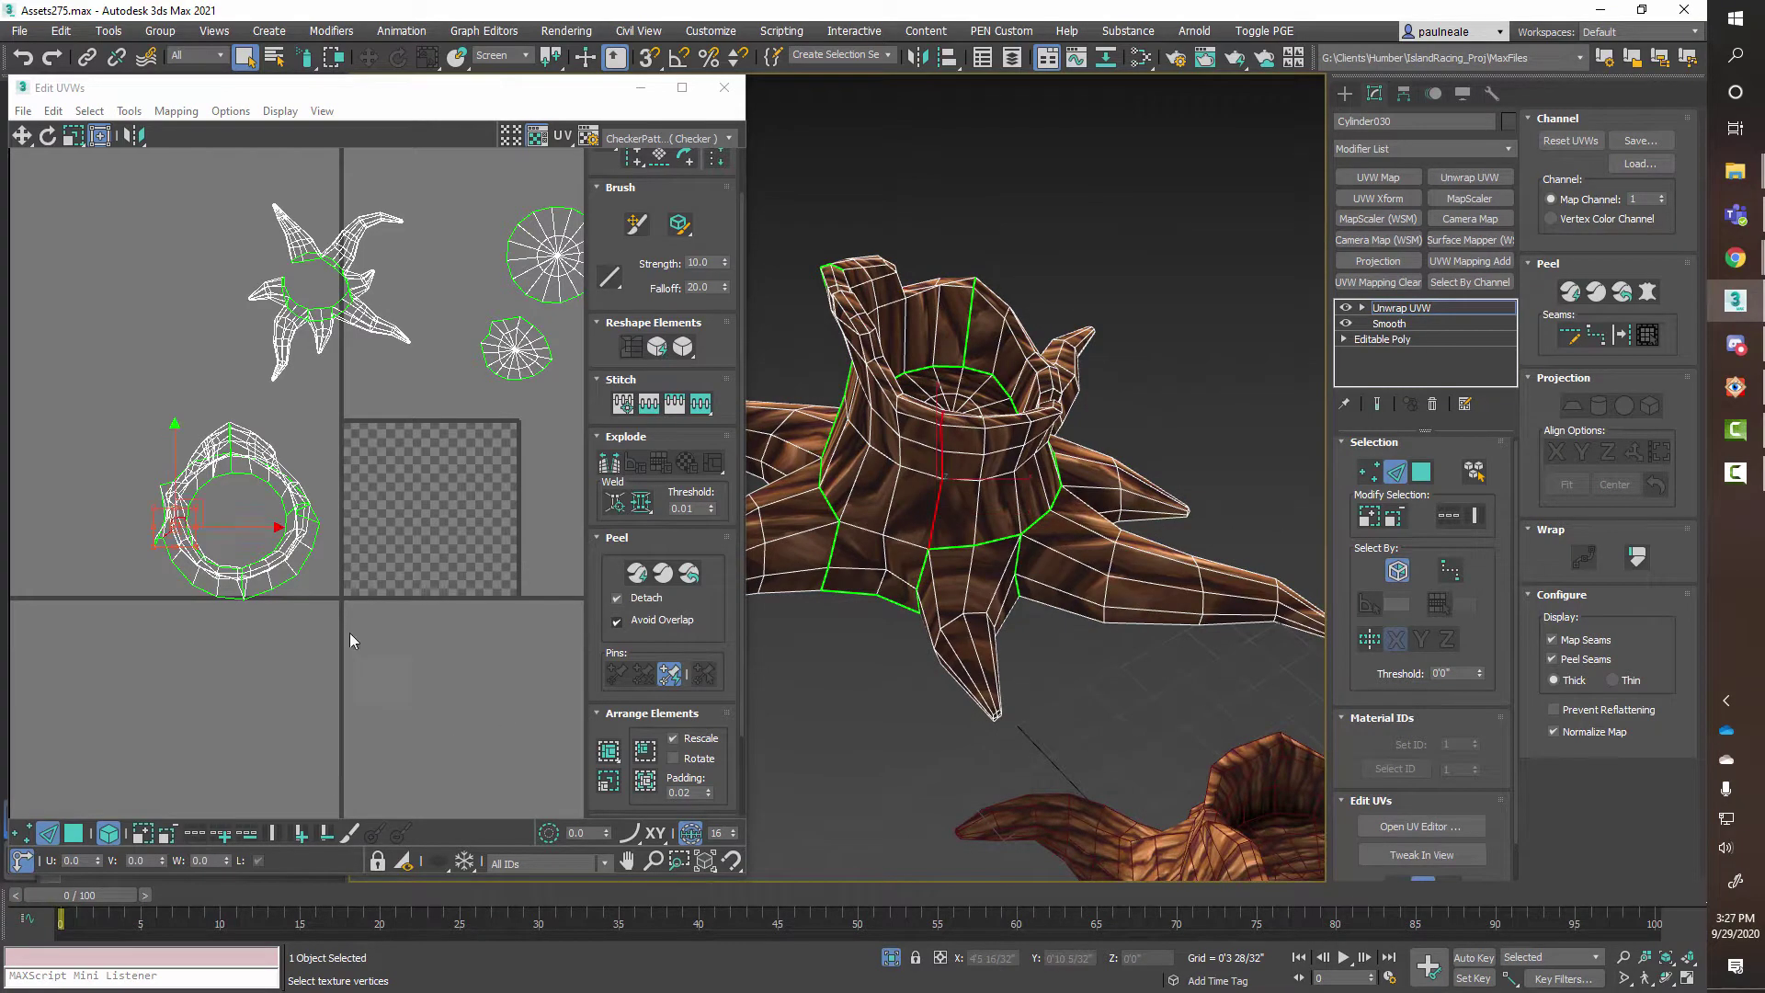
pyautogui.rightClick(329, 617)
pyautogui.click(312, 679)
# Try to peel the trunk shell from an edge selection, and undo the result.
pyautogui.moveTo(945, 366)
pyautogui.keyDown('alt'); pyautogui.mouseDown(button='middle')
pyautogui.moveTo(924, 487)
pyautogui.moveTo(956, 367)
pyautogui.mouseUp(button='middle'); pyautogui.keyUp('alt')
pyautogui.scroll(-4, 432, 423)
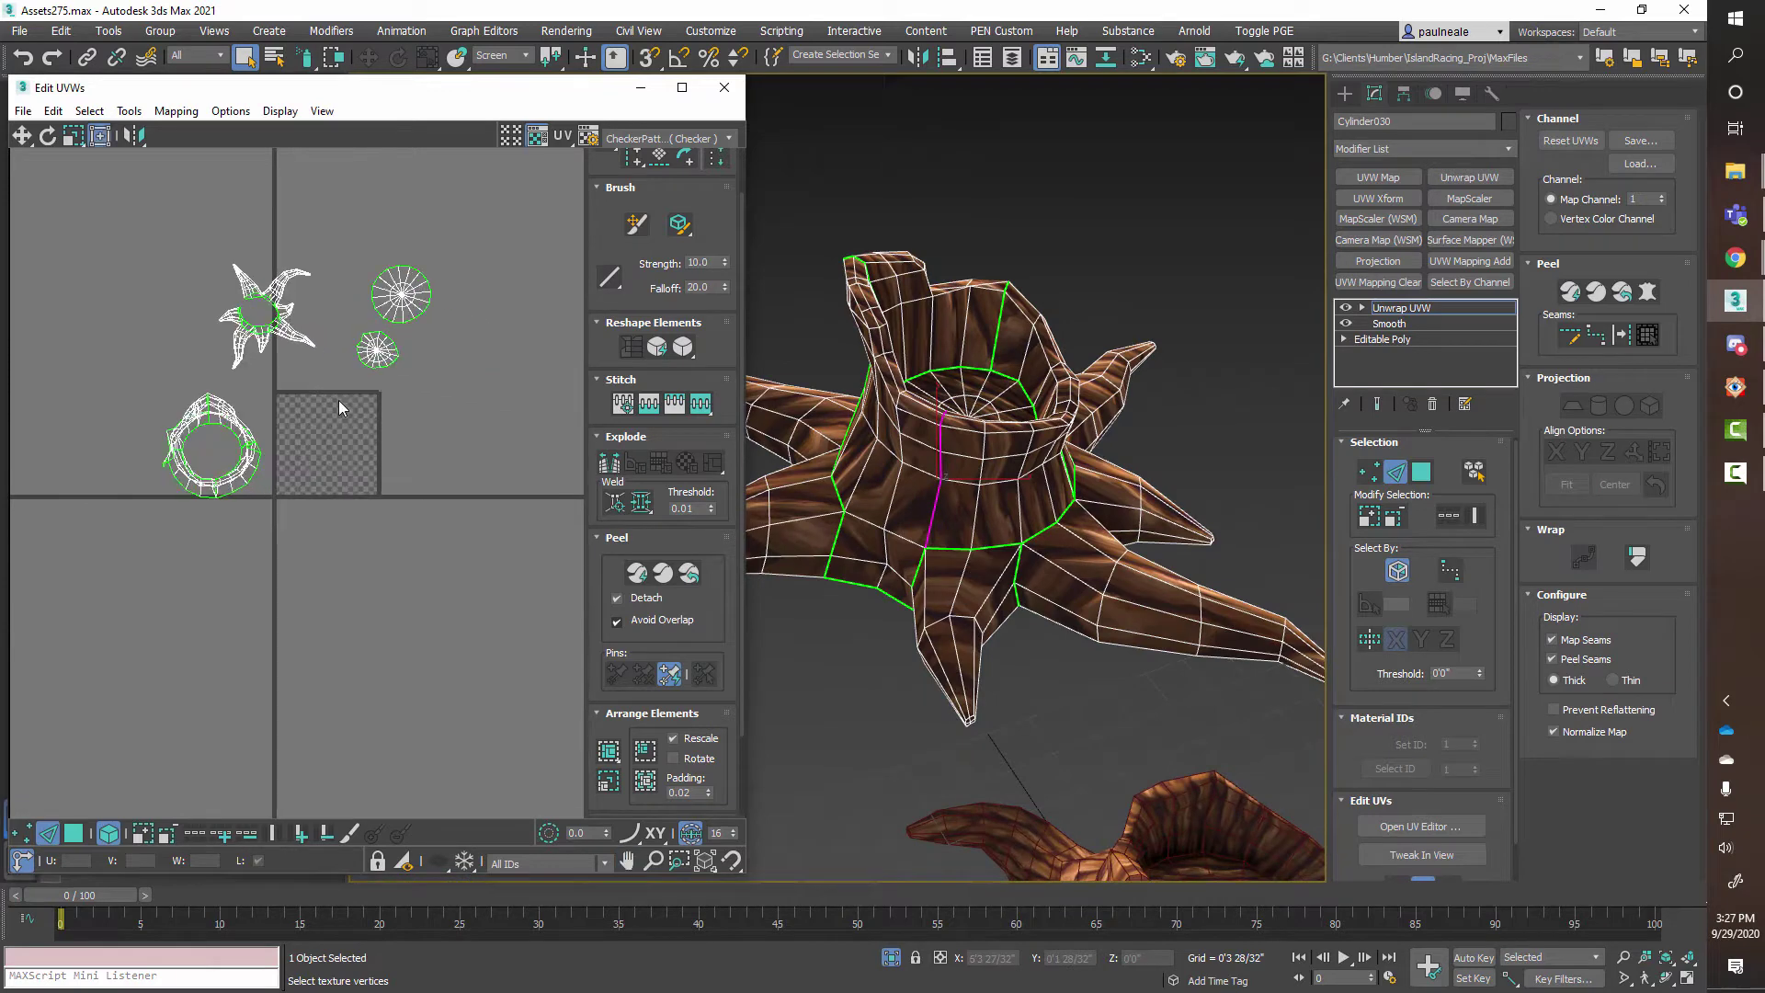
pyautogui.moveTo(276, 549); pyautogui.dragTo(280, 552)
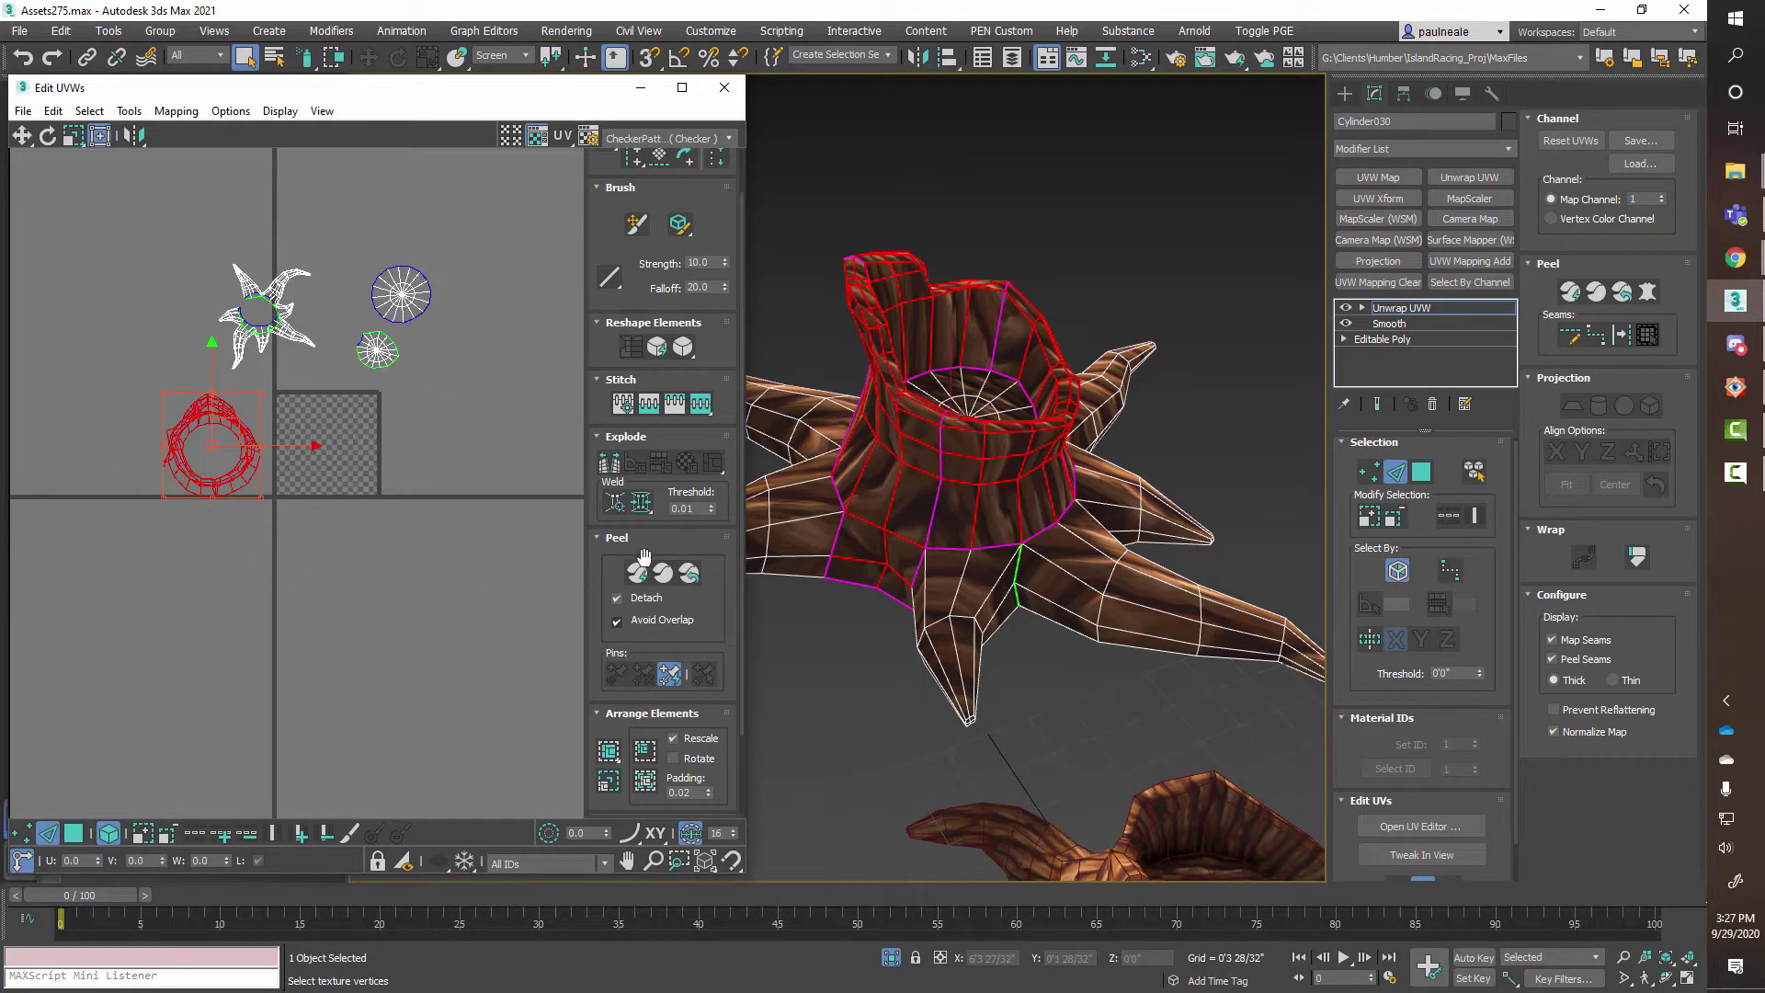
pyautogui.click(644, 580)
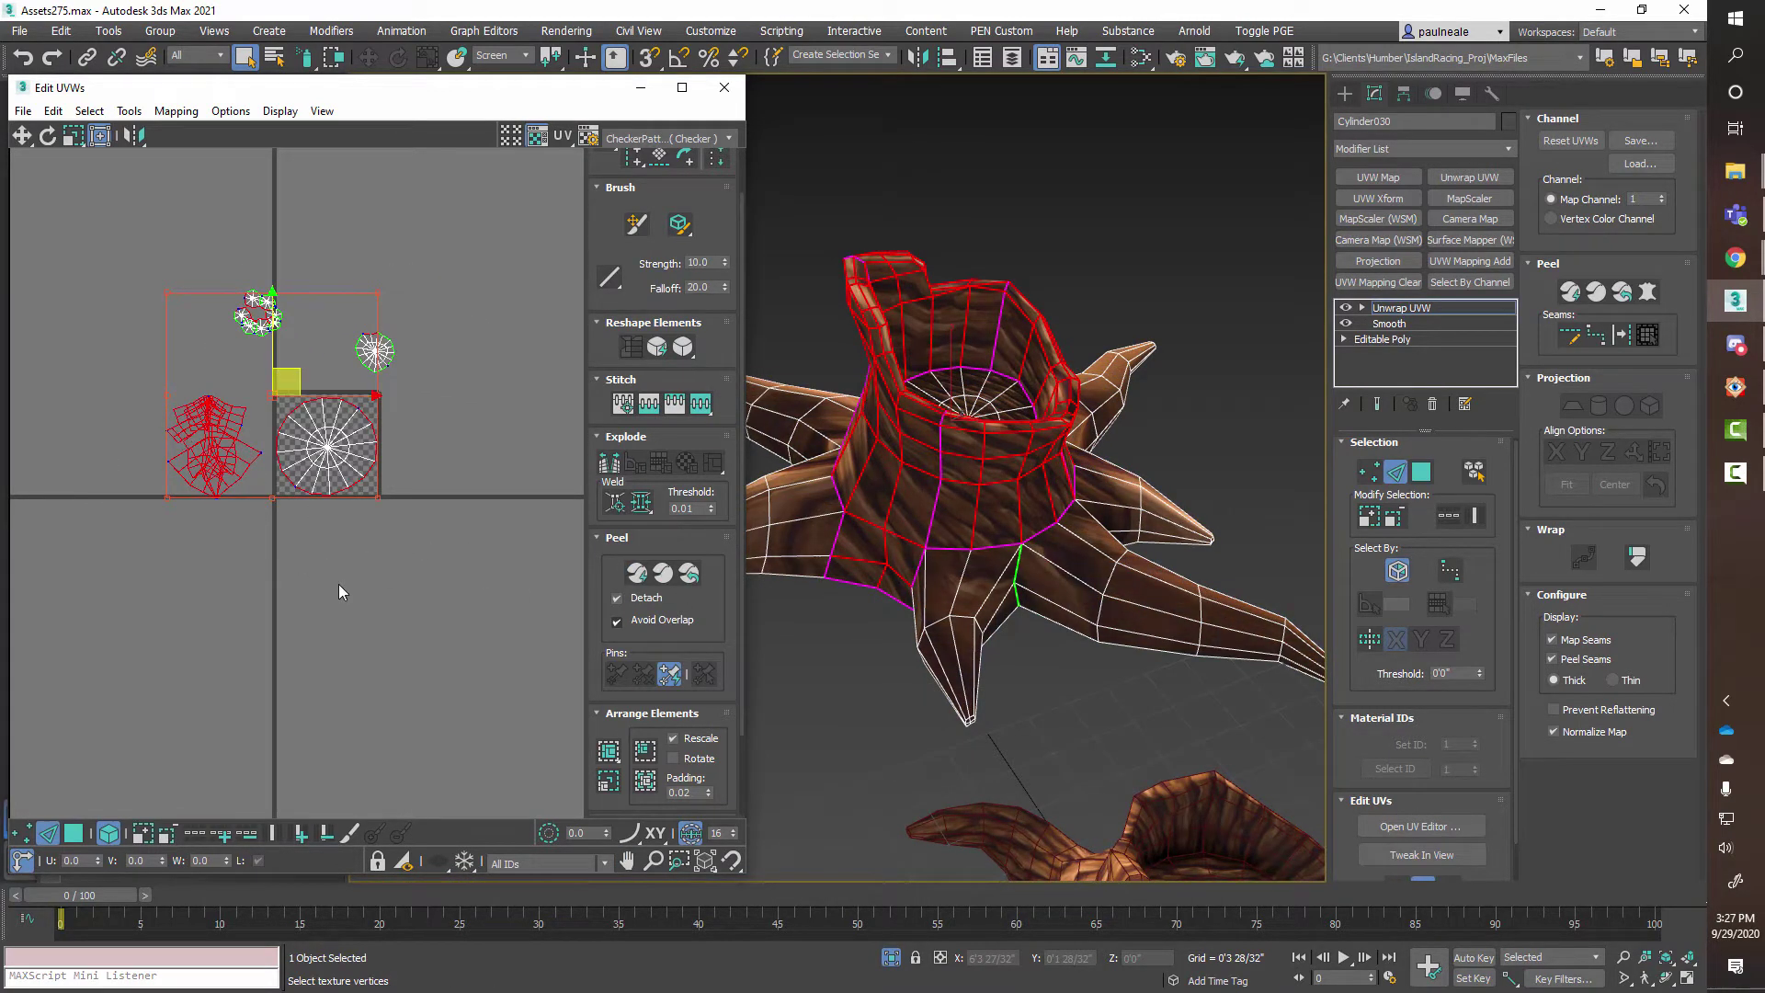
pyautogui.scroll(3, 357, 533)
pyautogui.click(355, 537)
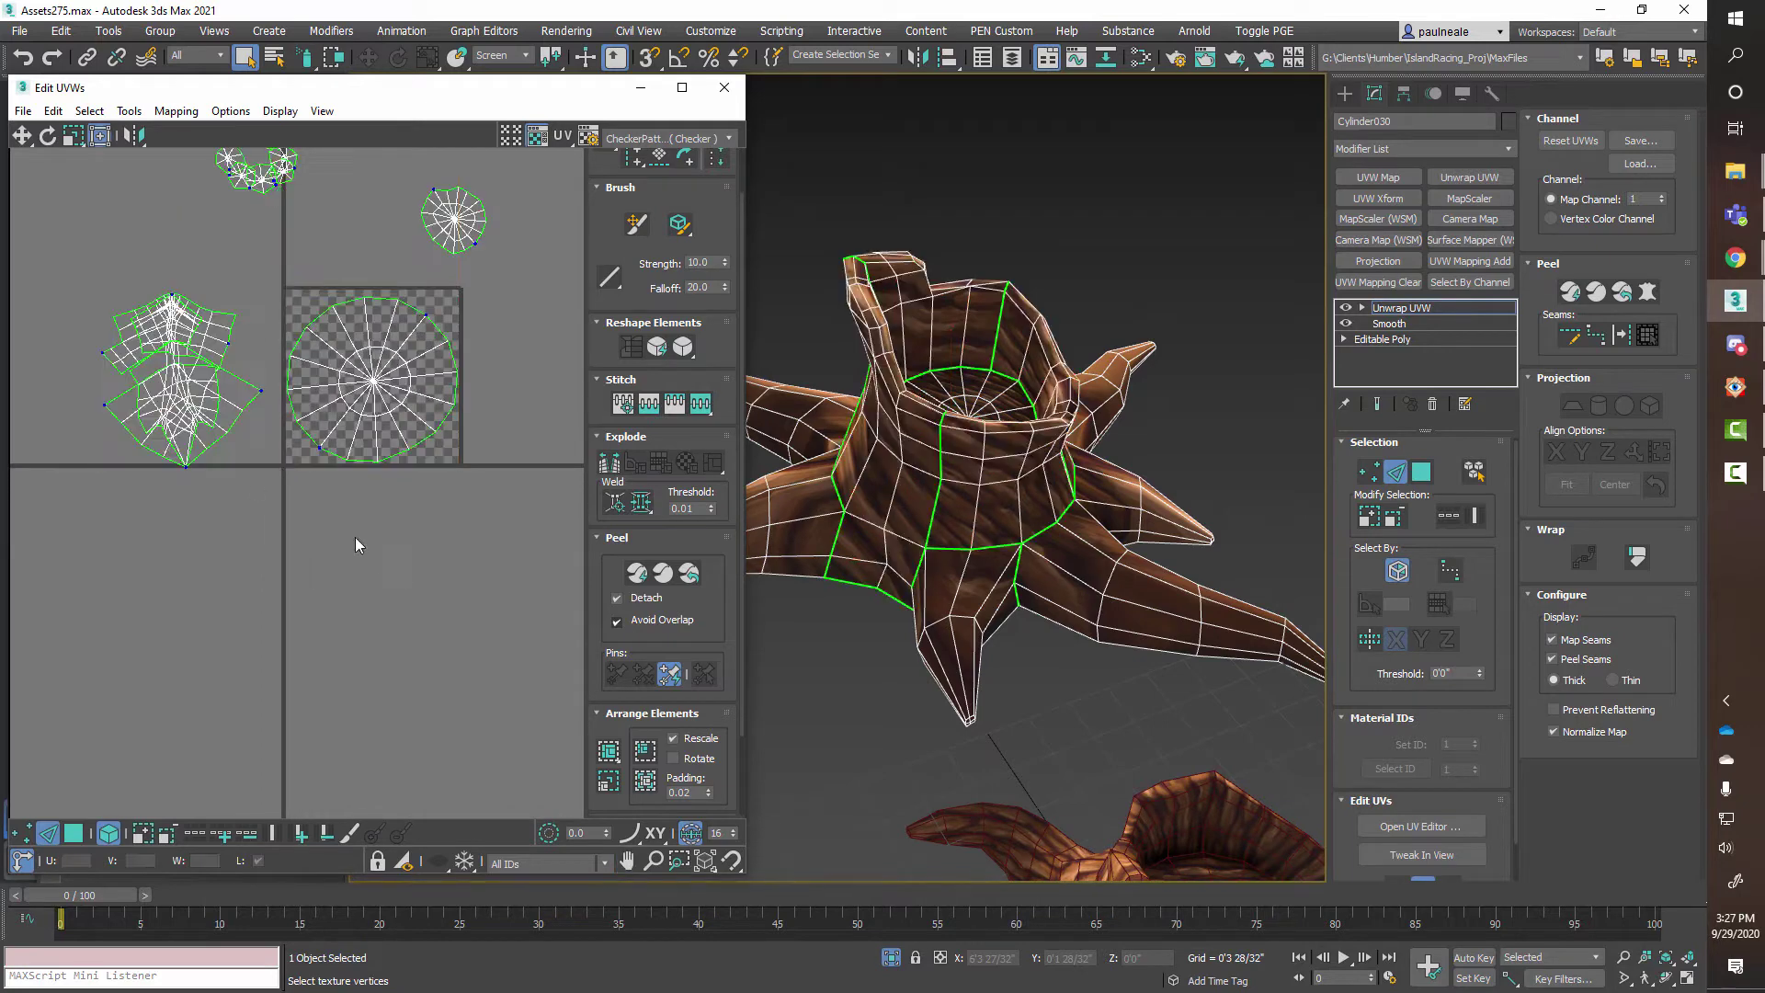
pyautogui.moveTo(389, 556); pyautogui.dragTo(367, 553, button='middle')
pyautogui.click(337, 458)
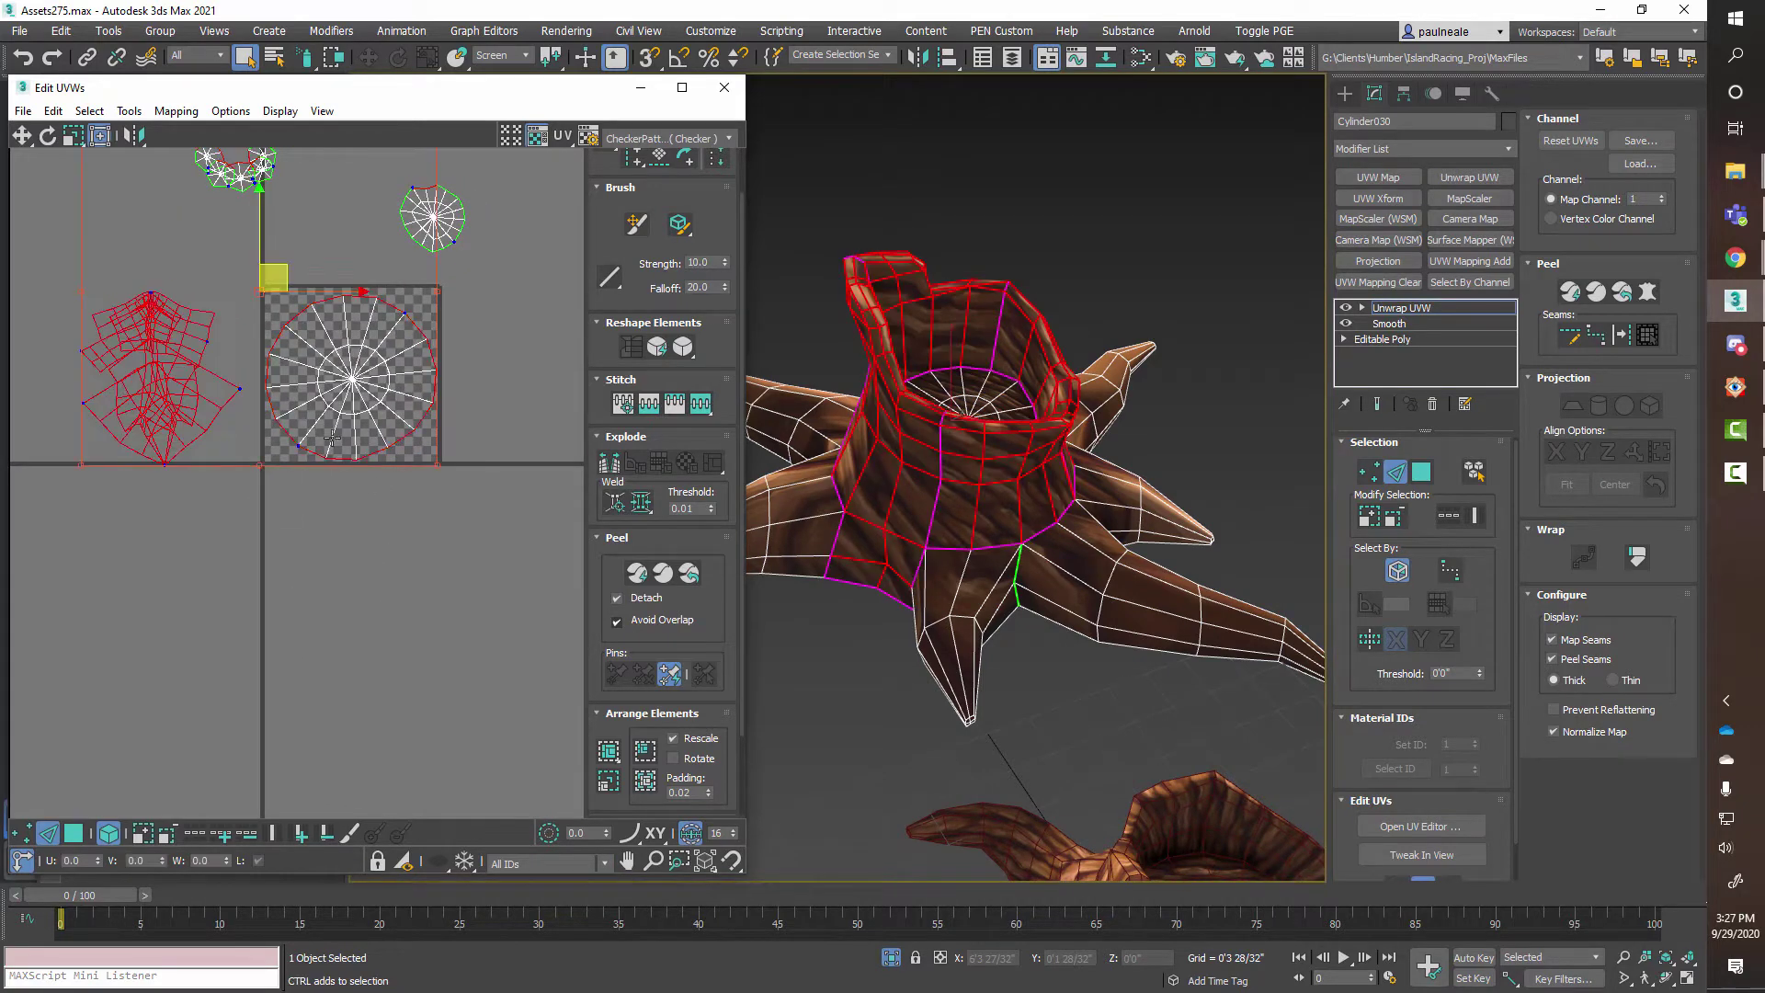
pyautogui.hotkey('ctrl', 'z')
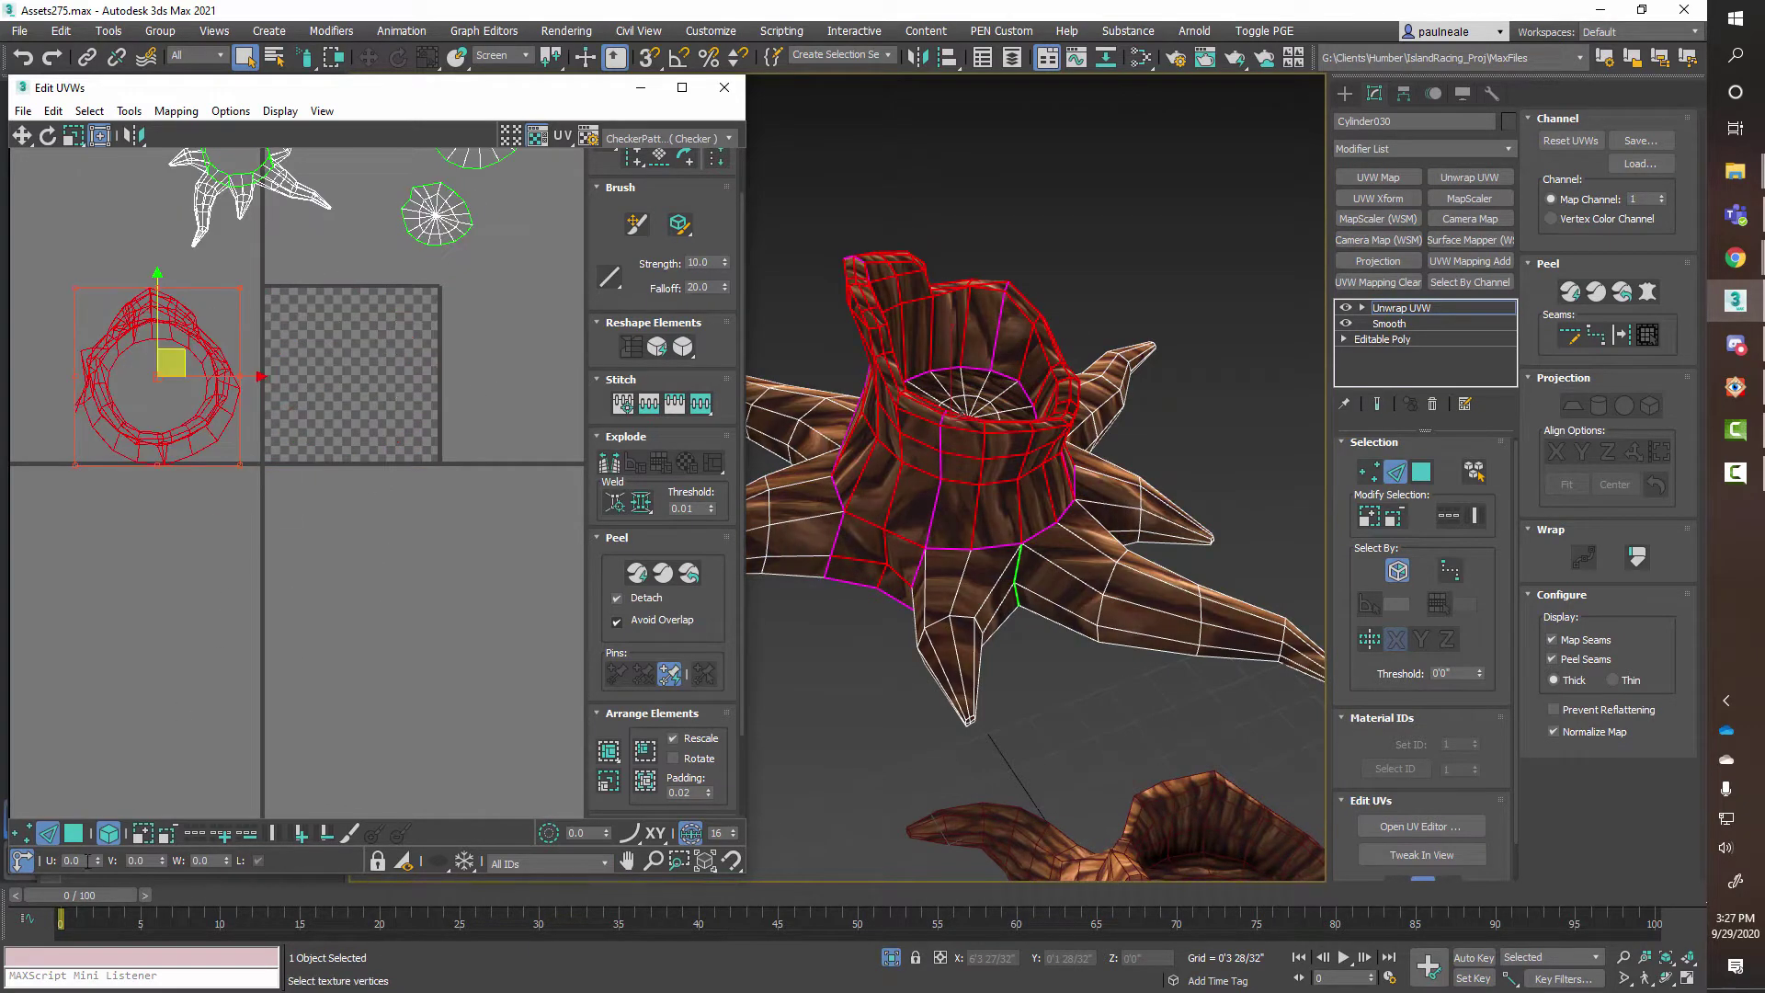
# Switch to polygon selection, select only the whole trunk shell, and quick peel it into flat pieces along its seams.
pyautogui.click(78, 836)
pyautogui.moveTo(175, 517); pyautogui.dragTo(237, 568, button='middle')
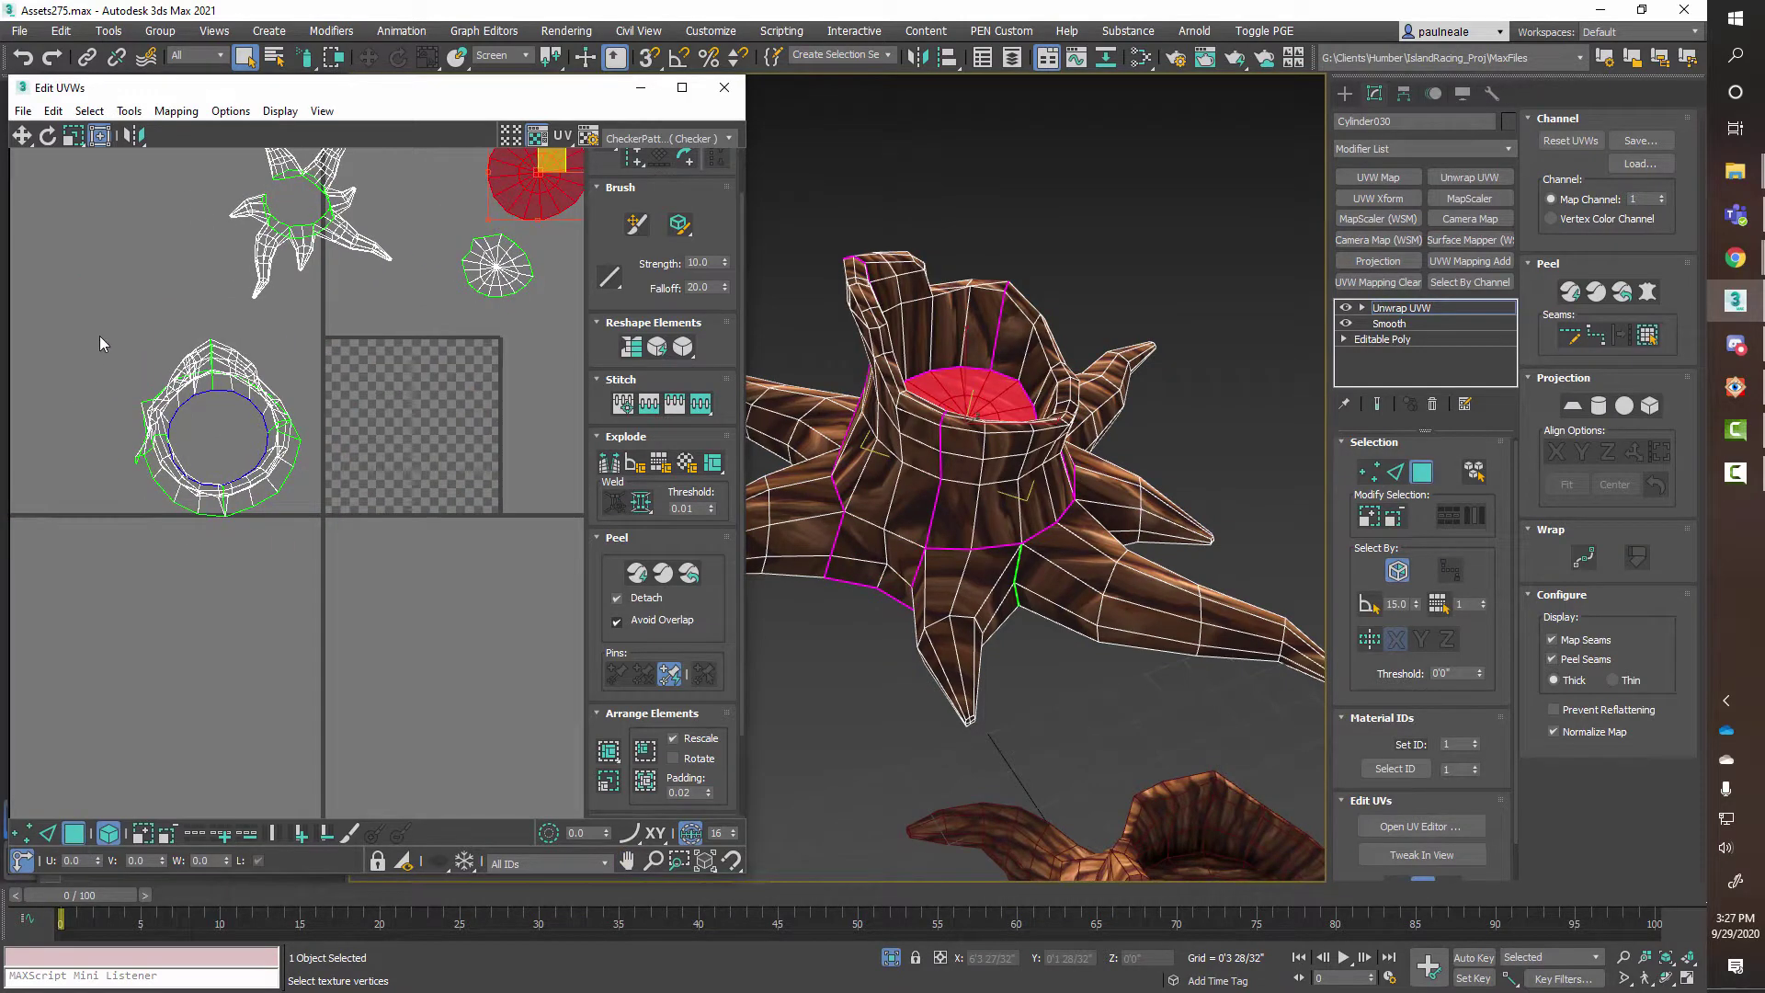
pyautogui.moveTo(366, 545); pyautogui.dragTo(369, 546)
pyautogui.click(636, 572)
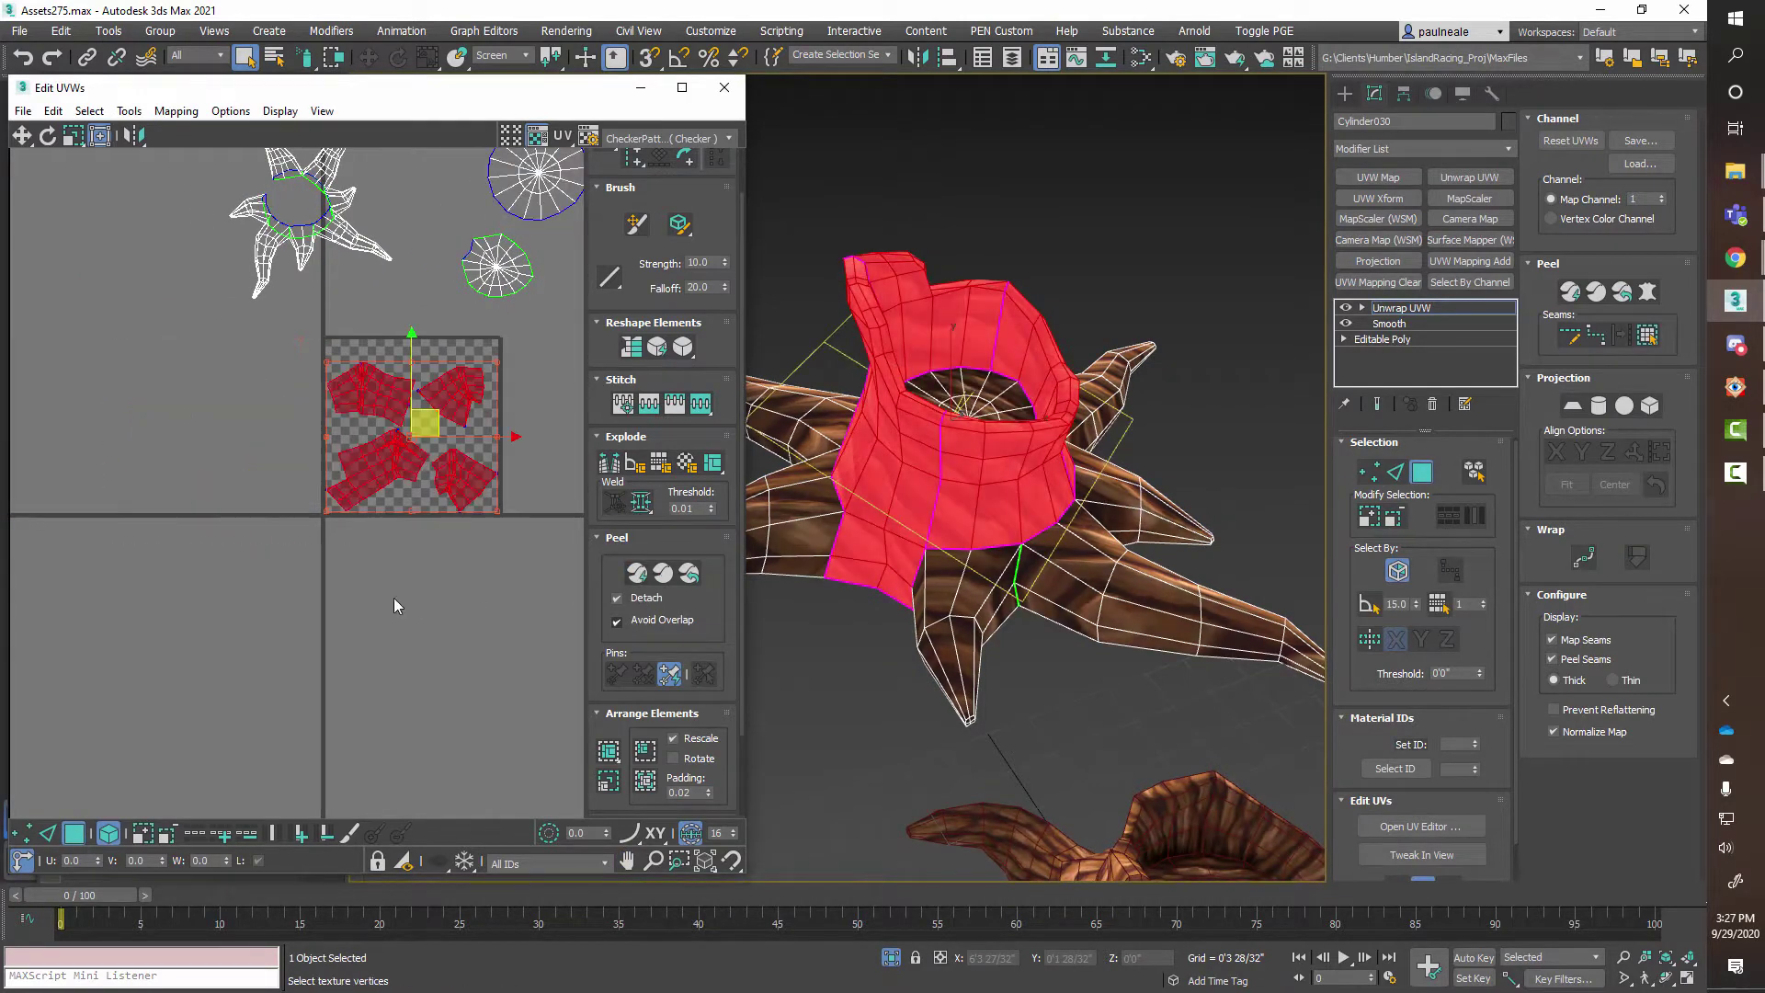
pyautogui.moveTo(479, 574); pyautogui.dragTo(419, 611, button='middle')
pyautogui.click(482, 520)
pyautogui.moveTo(469, 514); pyautogui.dragTo(358, 498, button='middle')
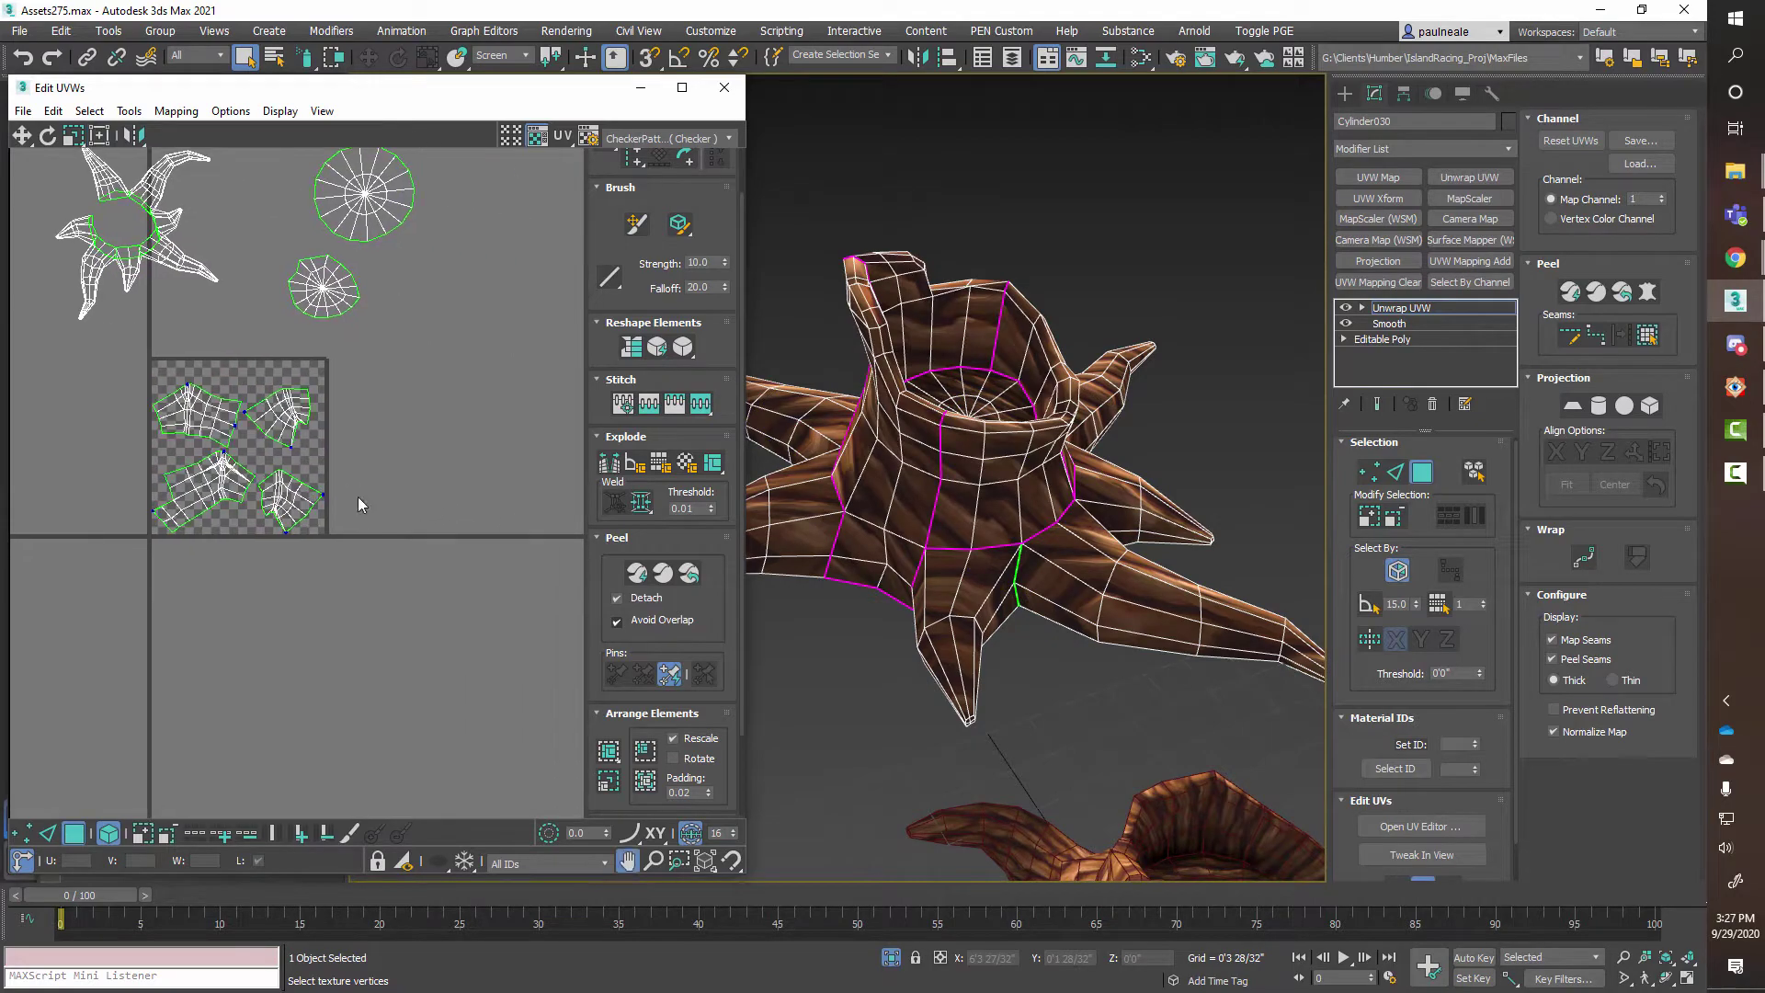
# Select the four peeled trunk pieces and move them off the texture tile into the empty space on its right.
pyautogui.keyDown('alt'); pyautogui.moveTo(963, 467); pyautogui.dragTo(668, 525, button='middle'); pyautogui.keyUp('alt')
pyautogui.keyDown('alt'); pyautogui.moveTo(920, 441); pyautogui.dragTo(998, 474, button='middle'); pyautogui.keyUp('alt')
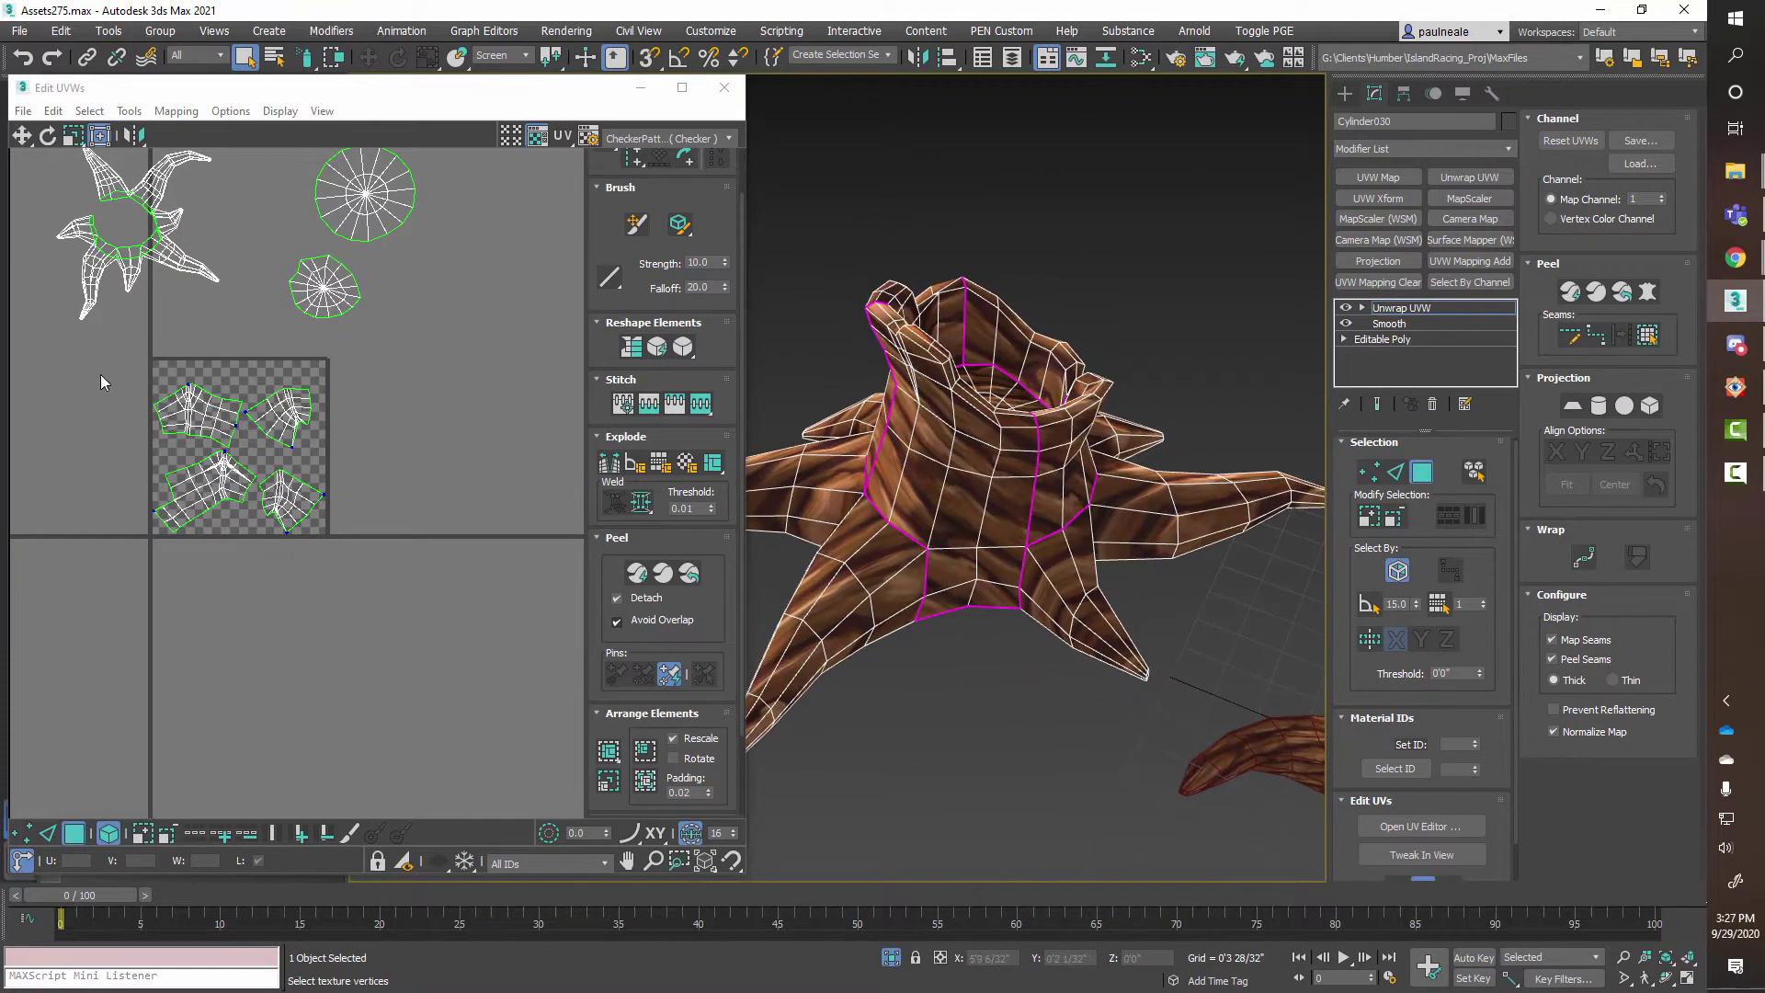
pyautogui.moveTo(101, 373); pyautogui.dragTo(430, 540)
pyautogui.moveTo(278, 400); pyautogui.dragTo(543, 393)
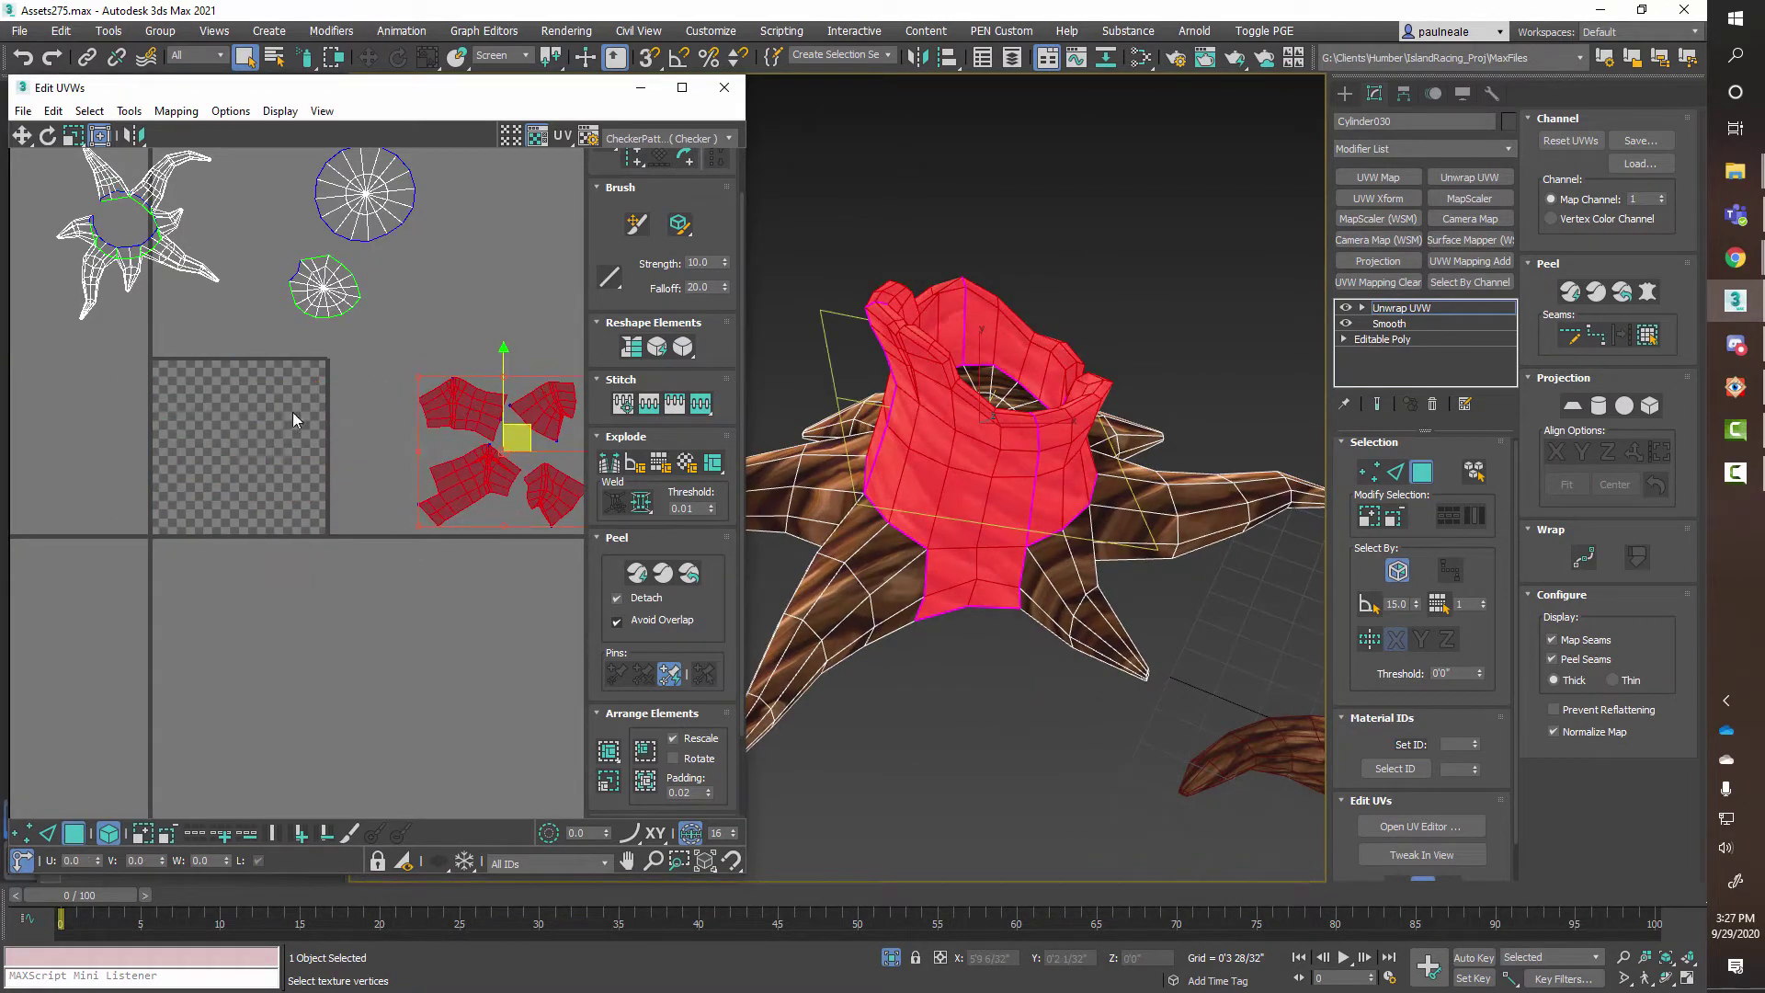
# Select the long root shell at the lower right of the root ring and move it away from the other roots.
pyautogui.moveTo(258, 414); pyautogui.dragTo(449, 560, button='middle')
pyautogui.scroll(3, 394, 409)
pyautogui.click(366, 418)
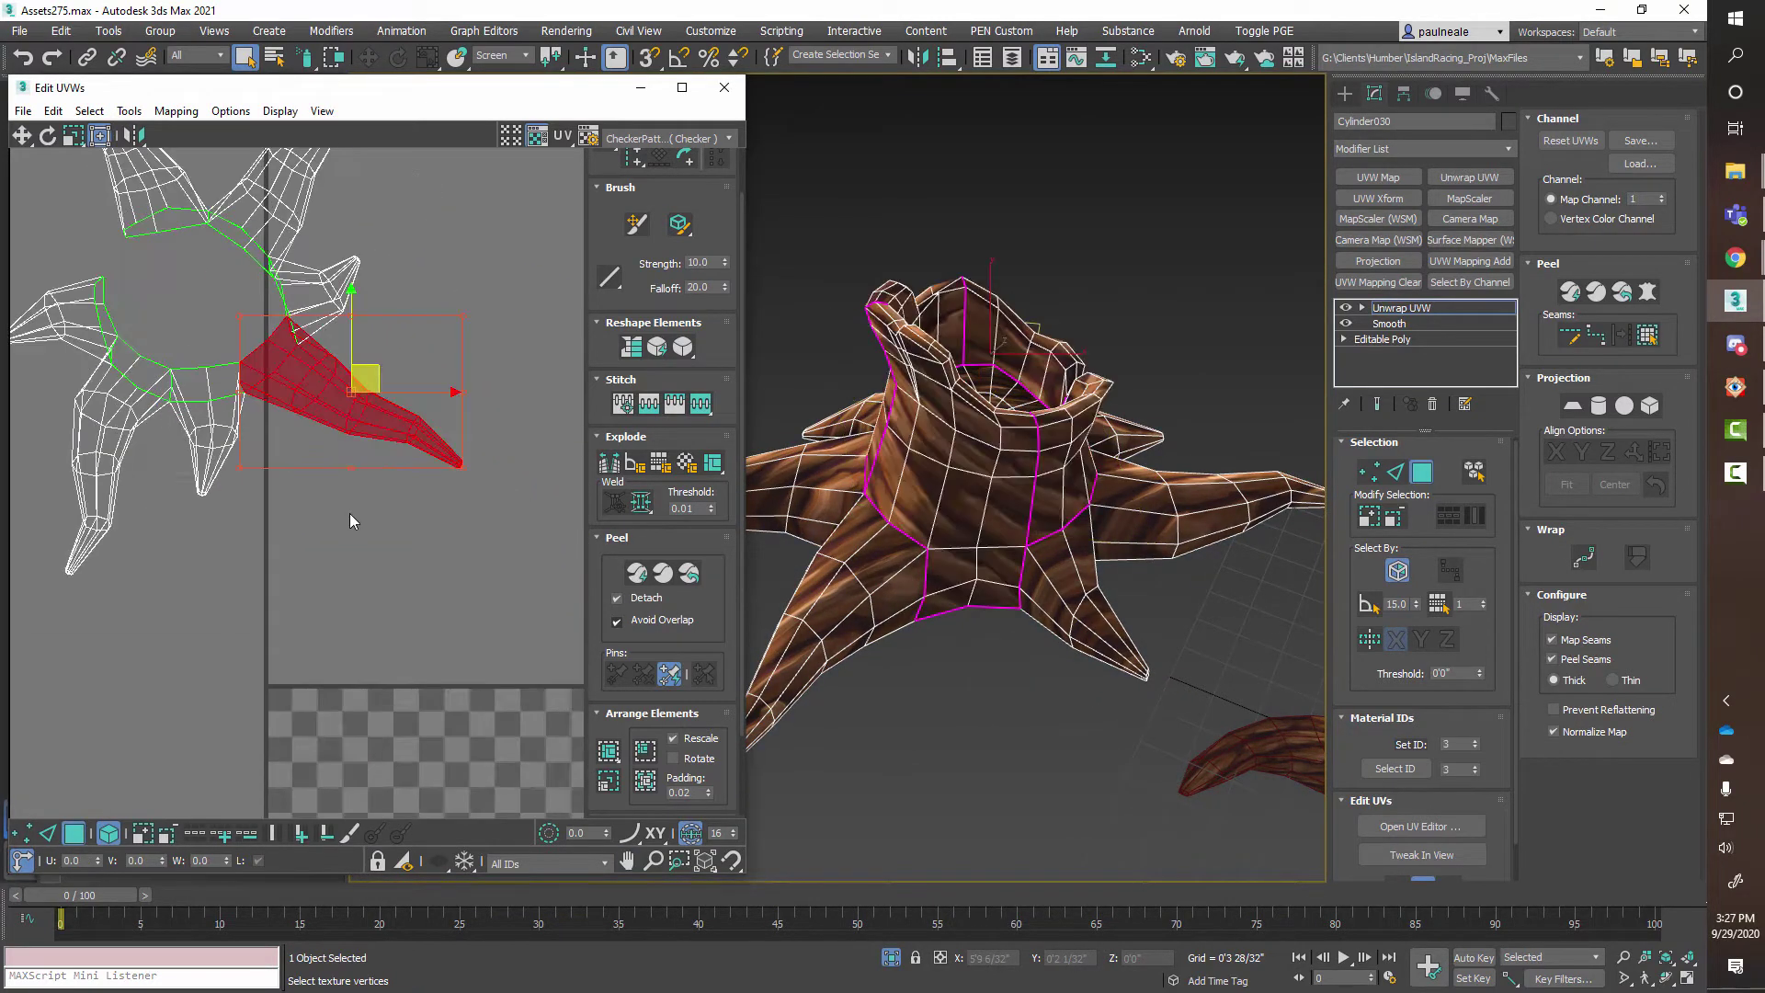
pyautogui.moveTo(391, 430); pyautogui.dragTo(486, 525)
# Select the lengthwise edges along the underside of the separated root through to its tip, and break its UVs along them.
pyautogui.keyDown('alt'); pyautogui.moveTo(961, 598); pyautogui.dragTo(779, 449, button='middle'); pyautogui.keyUp('alt')
pyautogui.scroll(3, 998, 361)
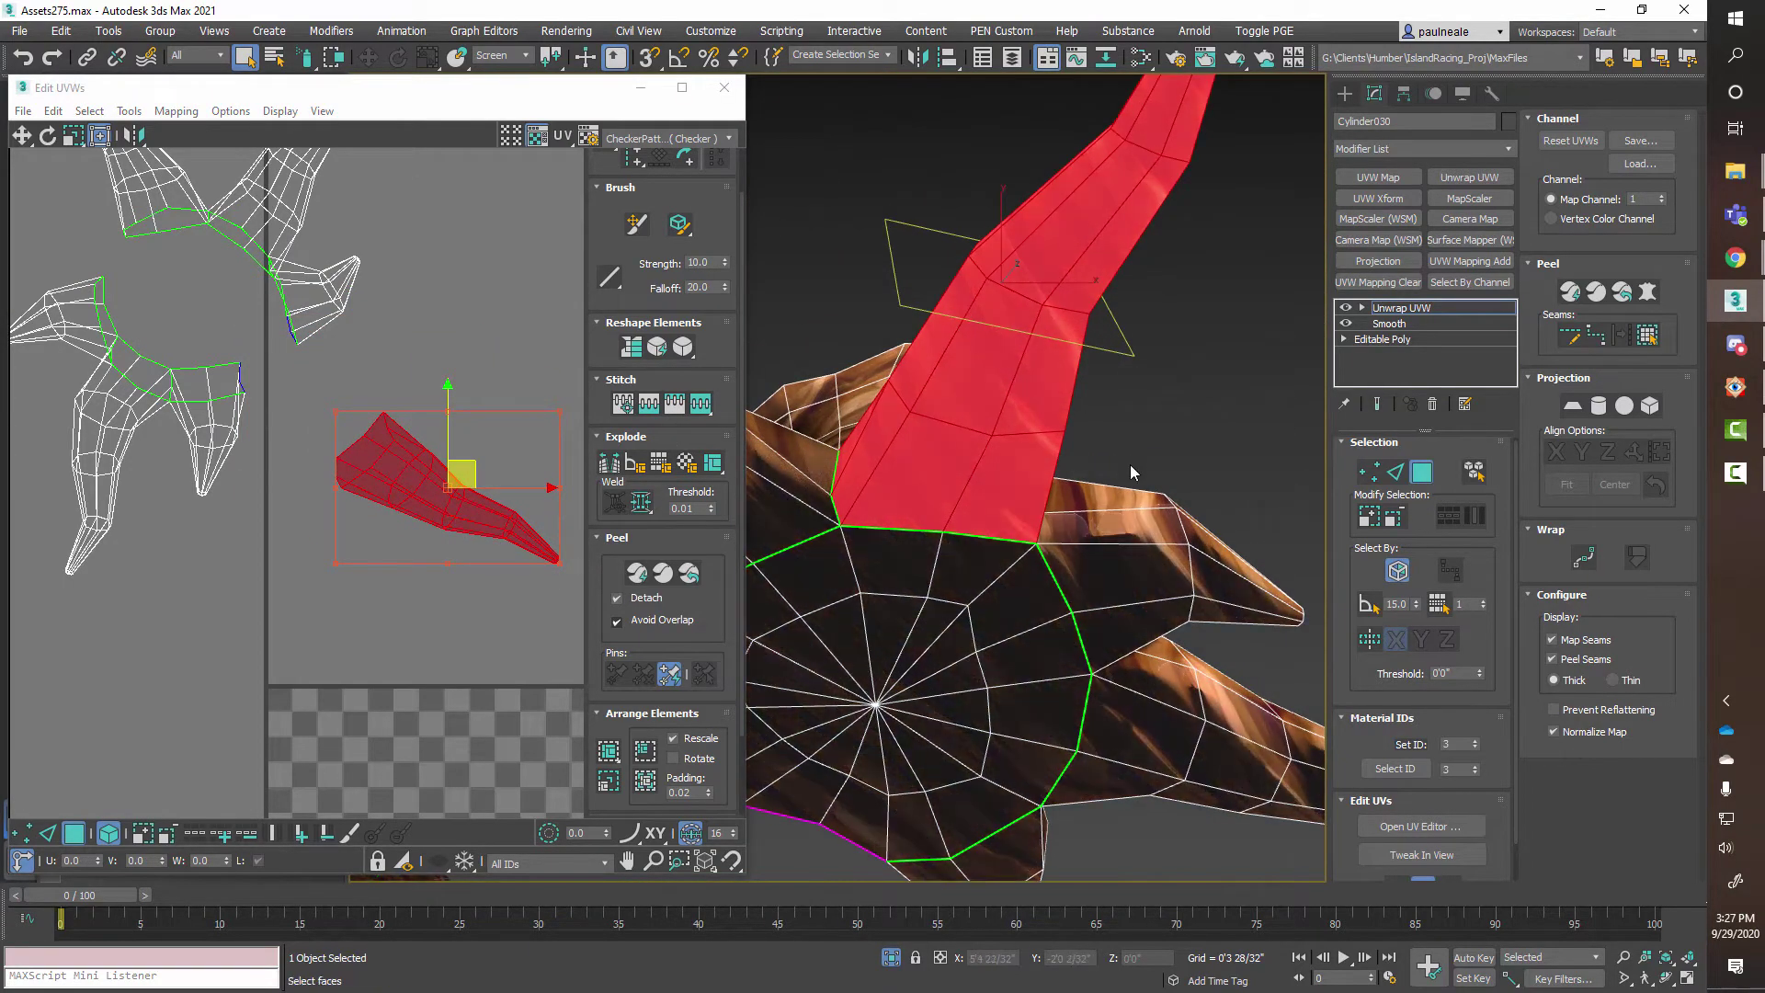
pyautogui.moveTo(1129, 465); pyautogui.dragTo(1062, 487, button='middle')
pyautogui.press('2')
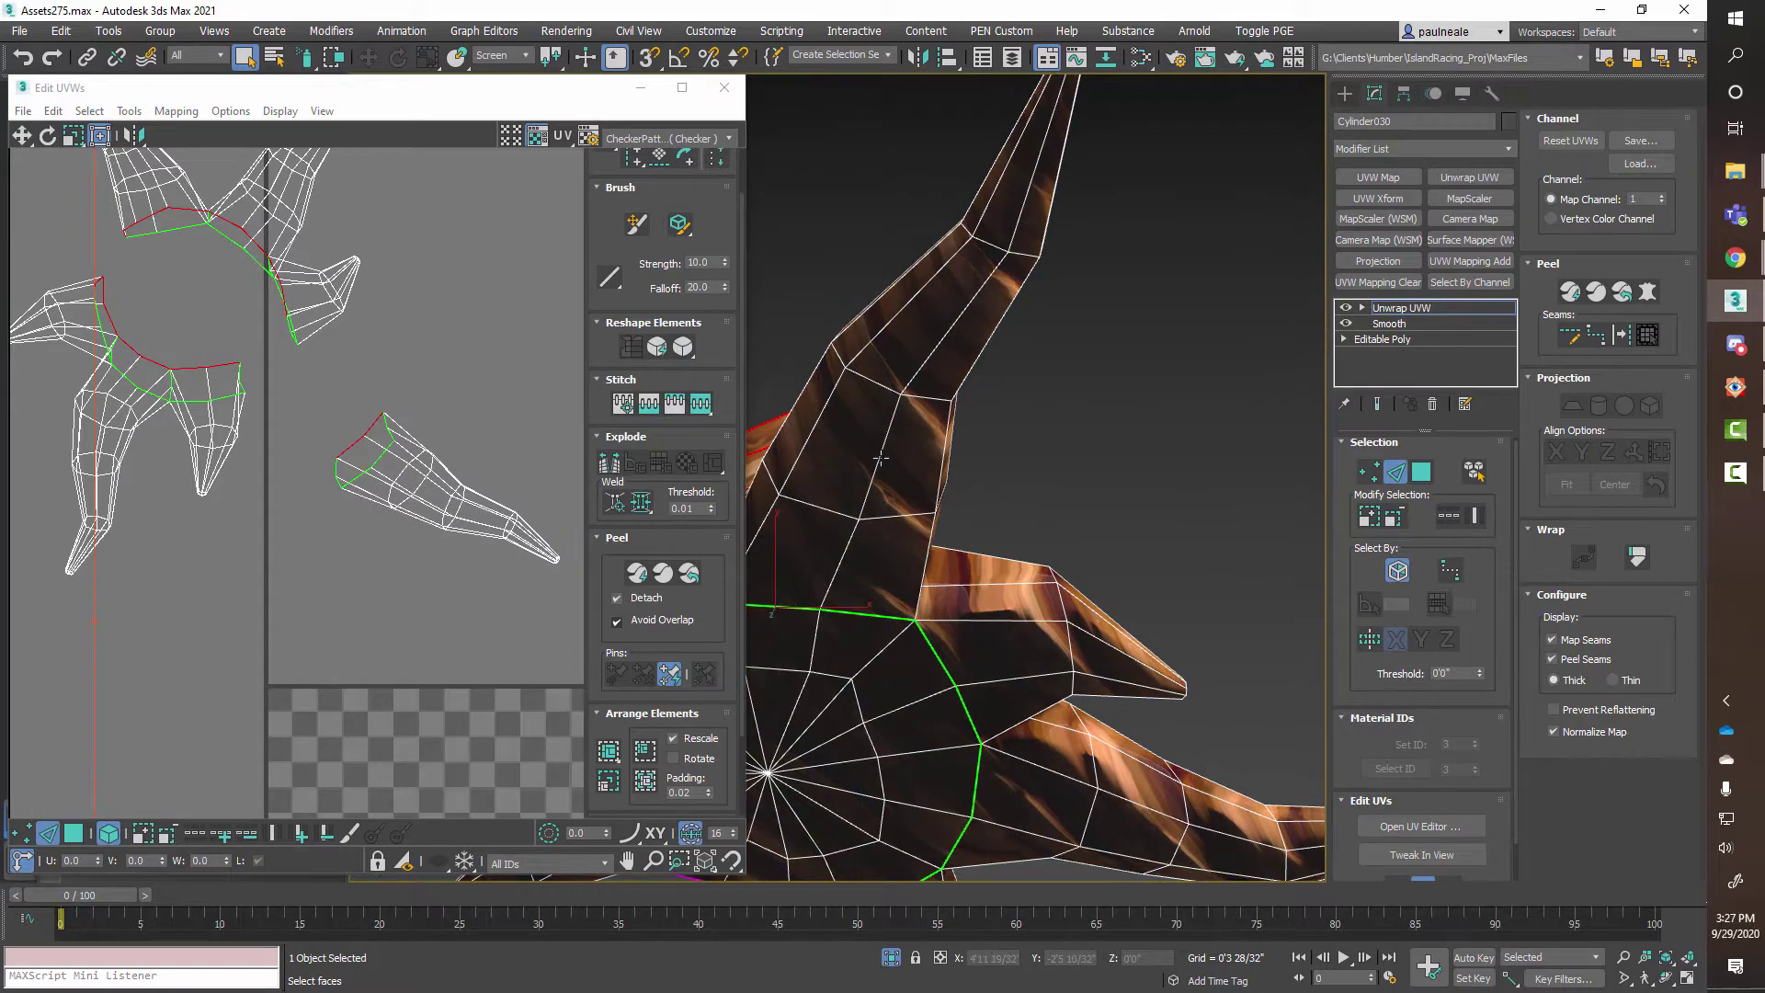
pyautogui.click(880, 458)
pyautogui.keyDown('alt'); pyautogui.moveTo(880, 458); pyautogui.dragTo(926, 342, button='middle'); pyautogui.keyUp('alt')
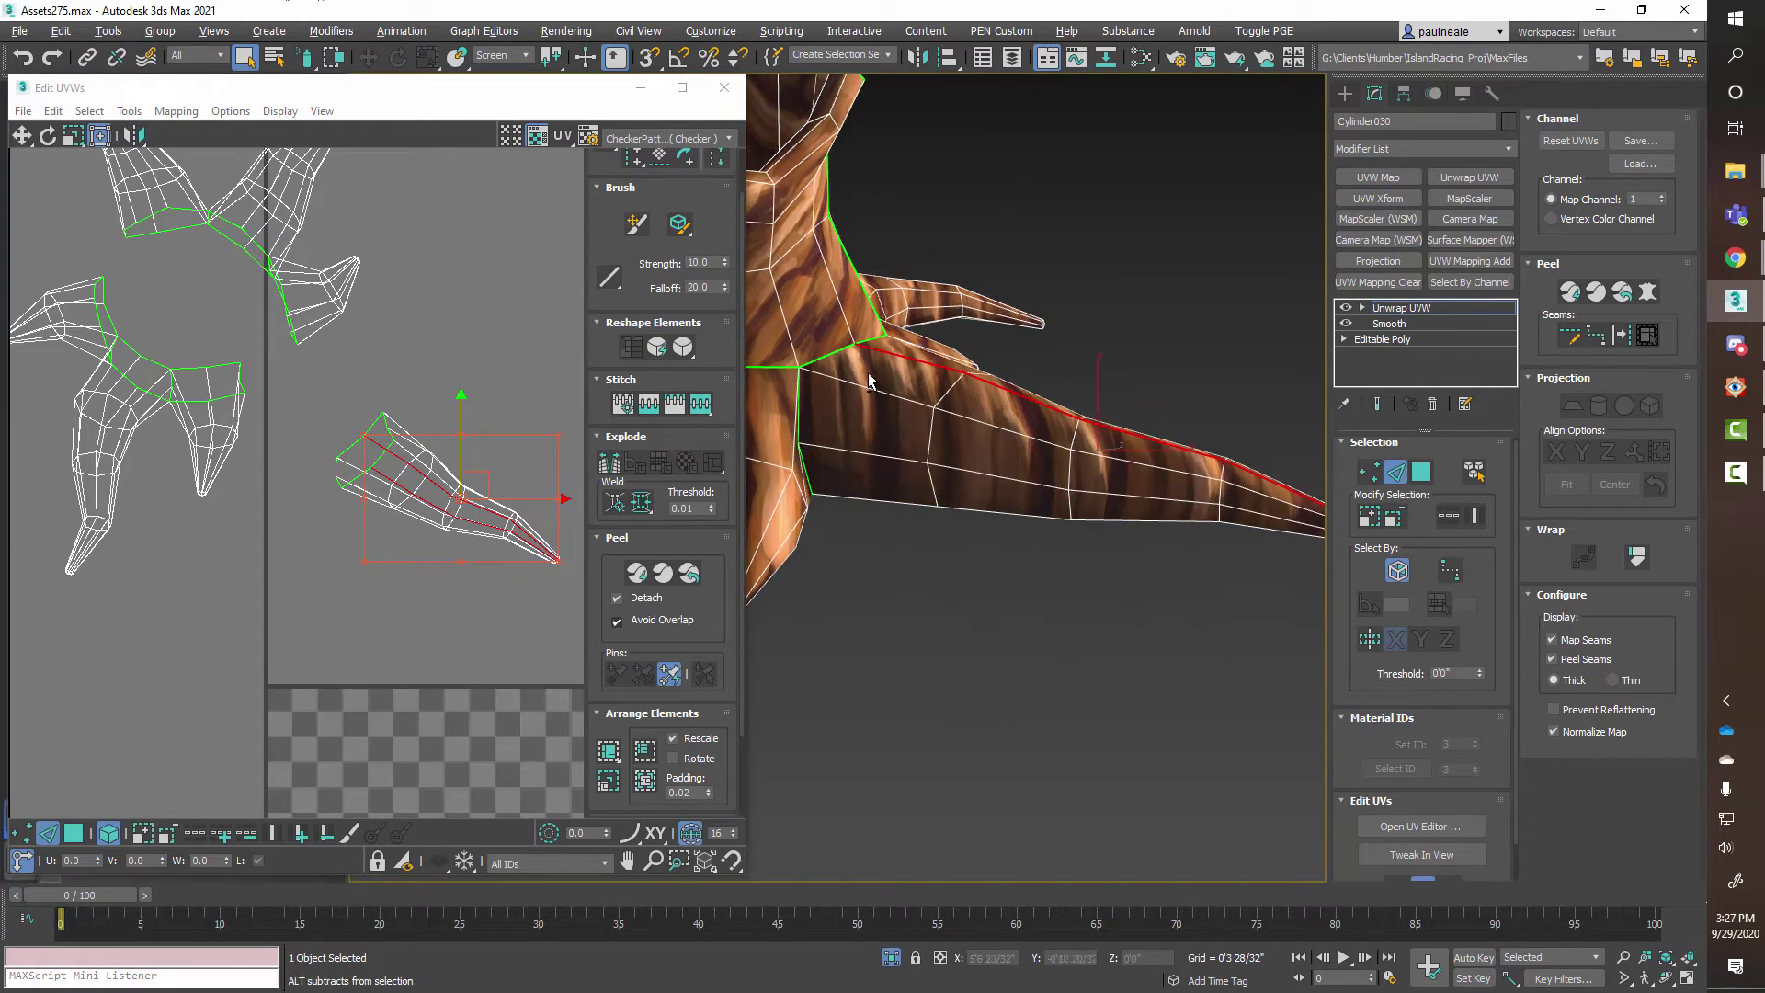
pyautogui.moveTo(1247, 455); pyautogui.dragTo(874, 441, button='middle')
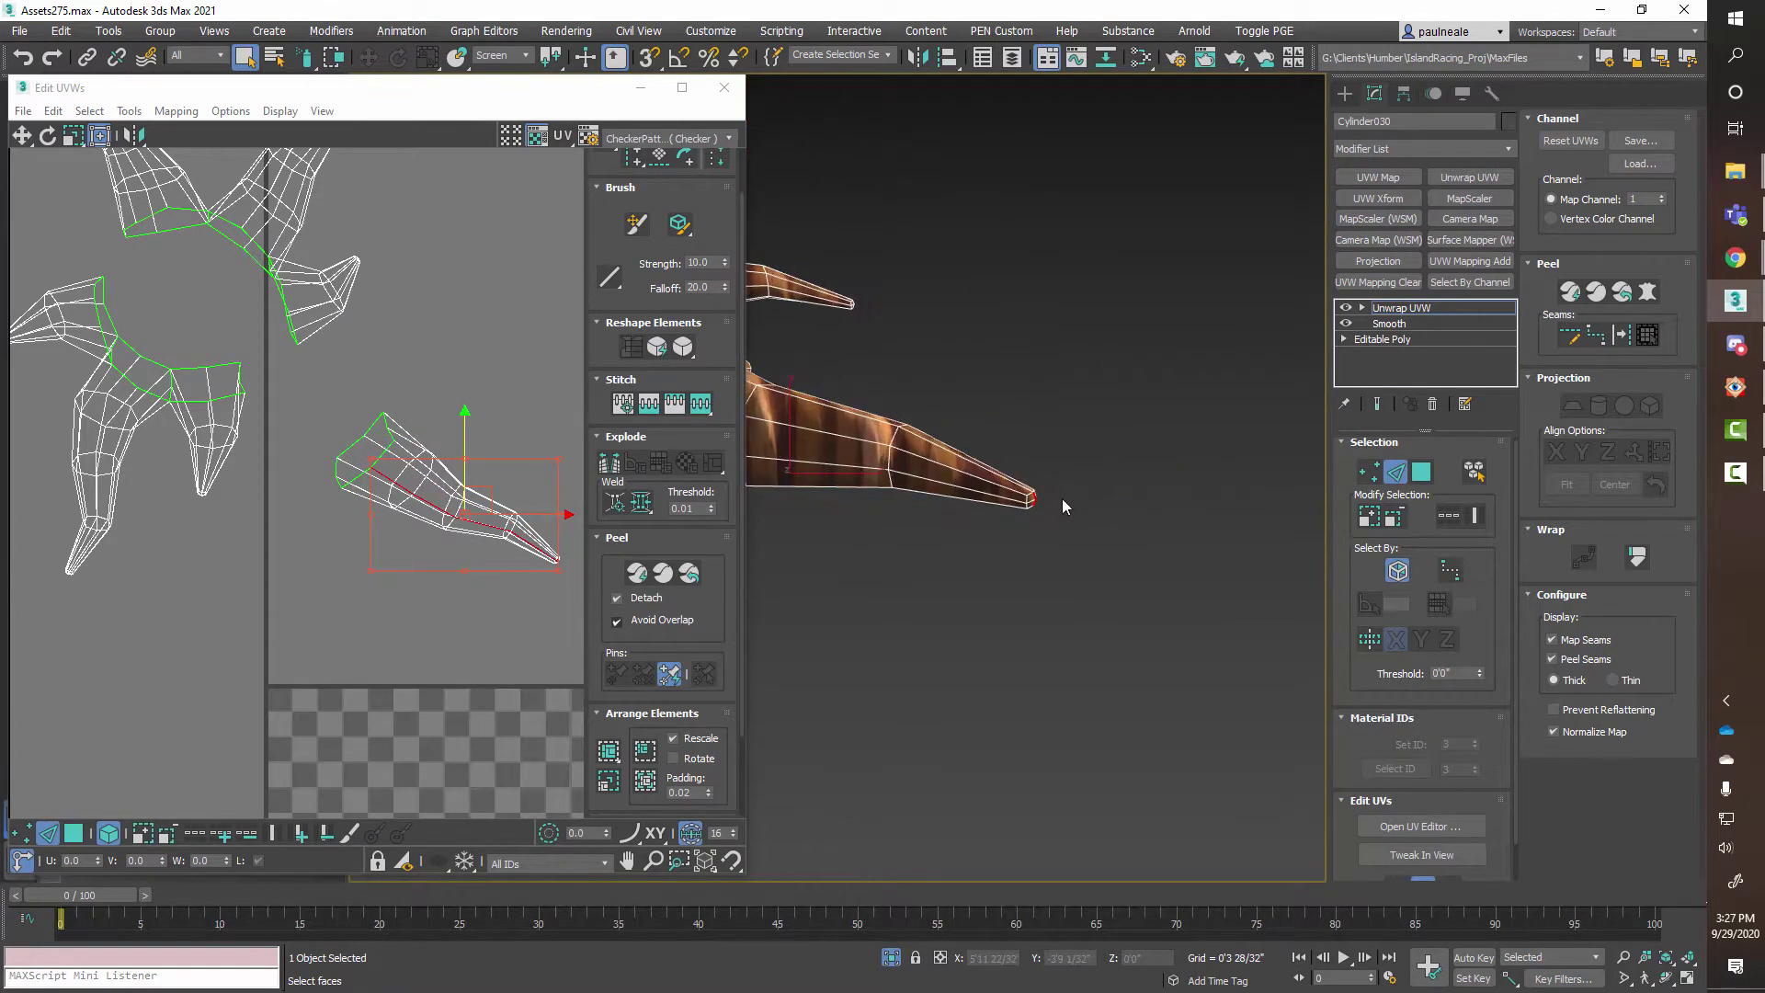
pyautogui.keyDown('alt'); pyautogui.moveTo(1062, 498); pyautogui.dragTo(935, 504, button='middle'); pyautogui.keyUp('alt')
pyautogui.keyDown('alt'); pyautogui.moveTo(835, 530); pyautogui.dragTo(929, 566, button='middle'); pyautogui.keyUp('alt')
pyautogui.moveTo(929, 565); pyautogui.dragTo(908, 599, button='middle')
pyautogui.rightClick(495, 444)
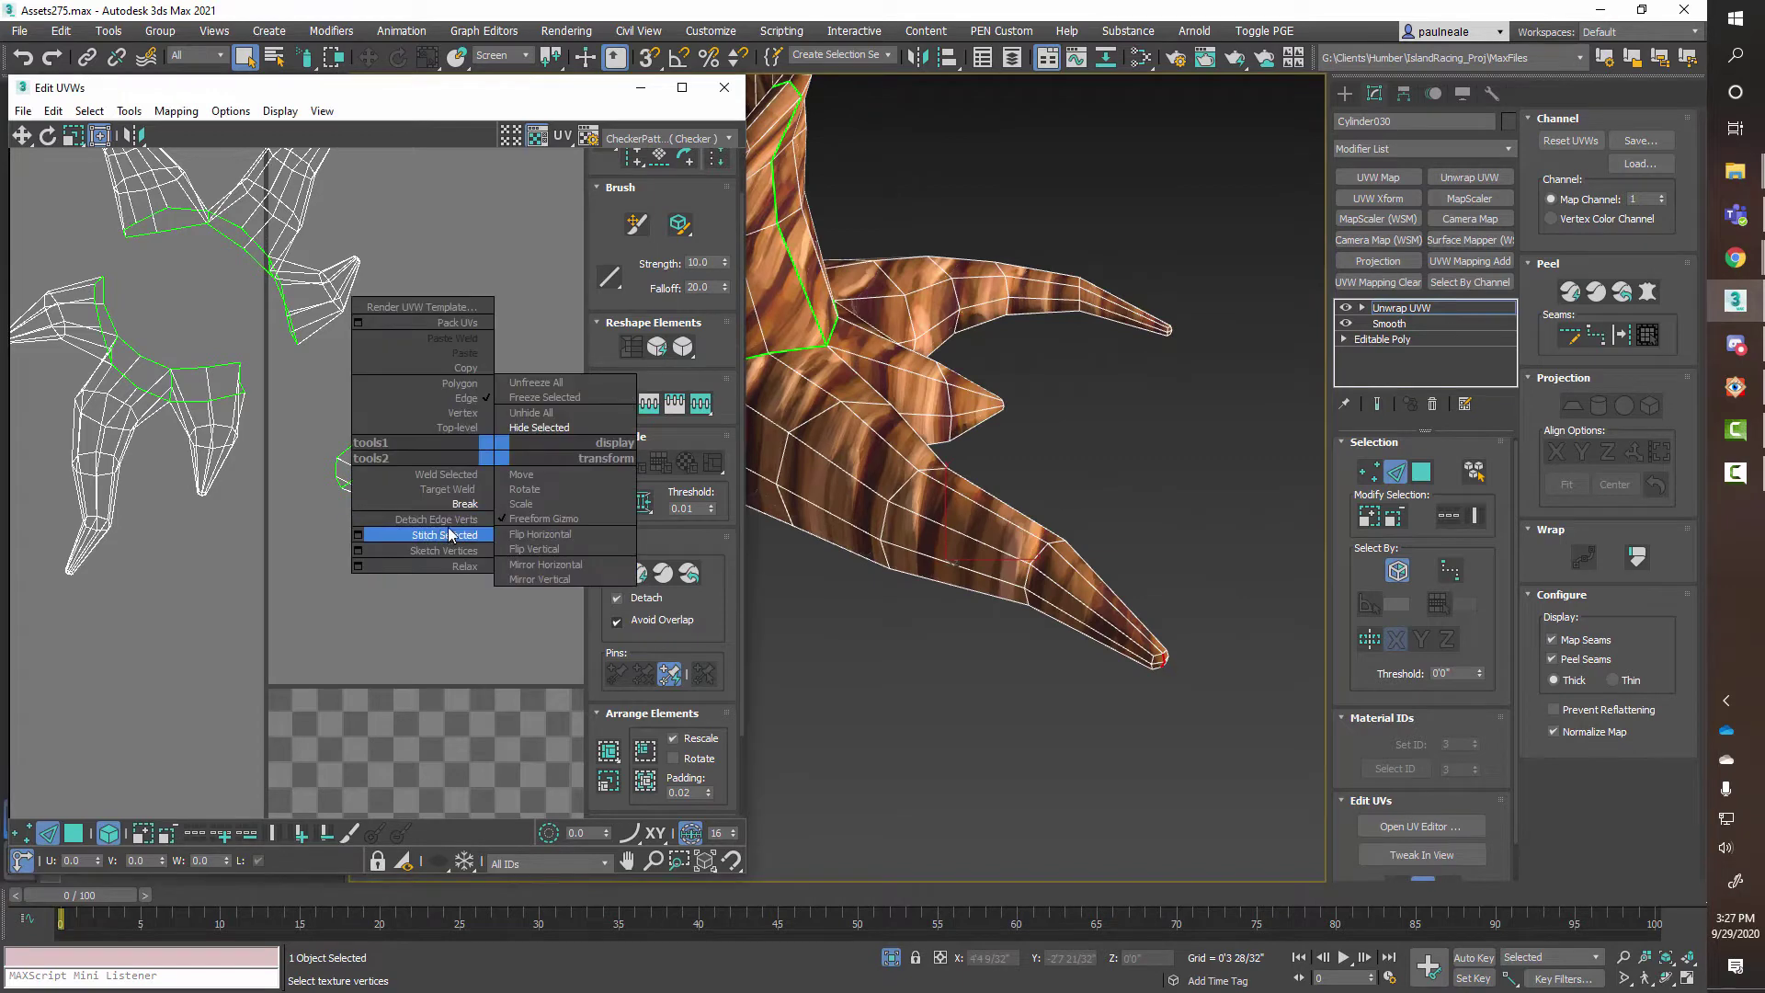
pyautogui.click(457, 505)
# Quick peel the separated root's shell and move the flattened piece to the lower left, outside the texture tile.
pyautogui.moveTo(431, 533); pyautogui.dragTo(354, 446, button='middle')
pyautogui.scroll(-2, 354, 446)
pyautogui.click(356, 443)
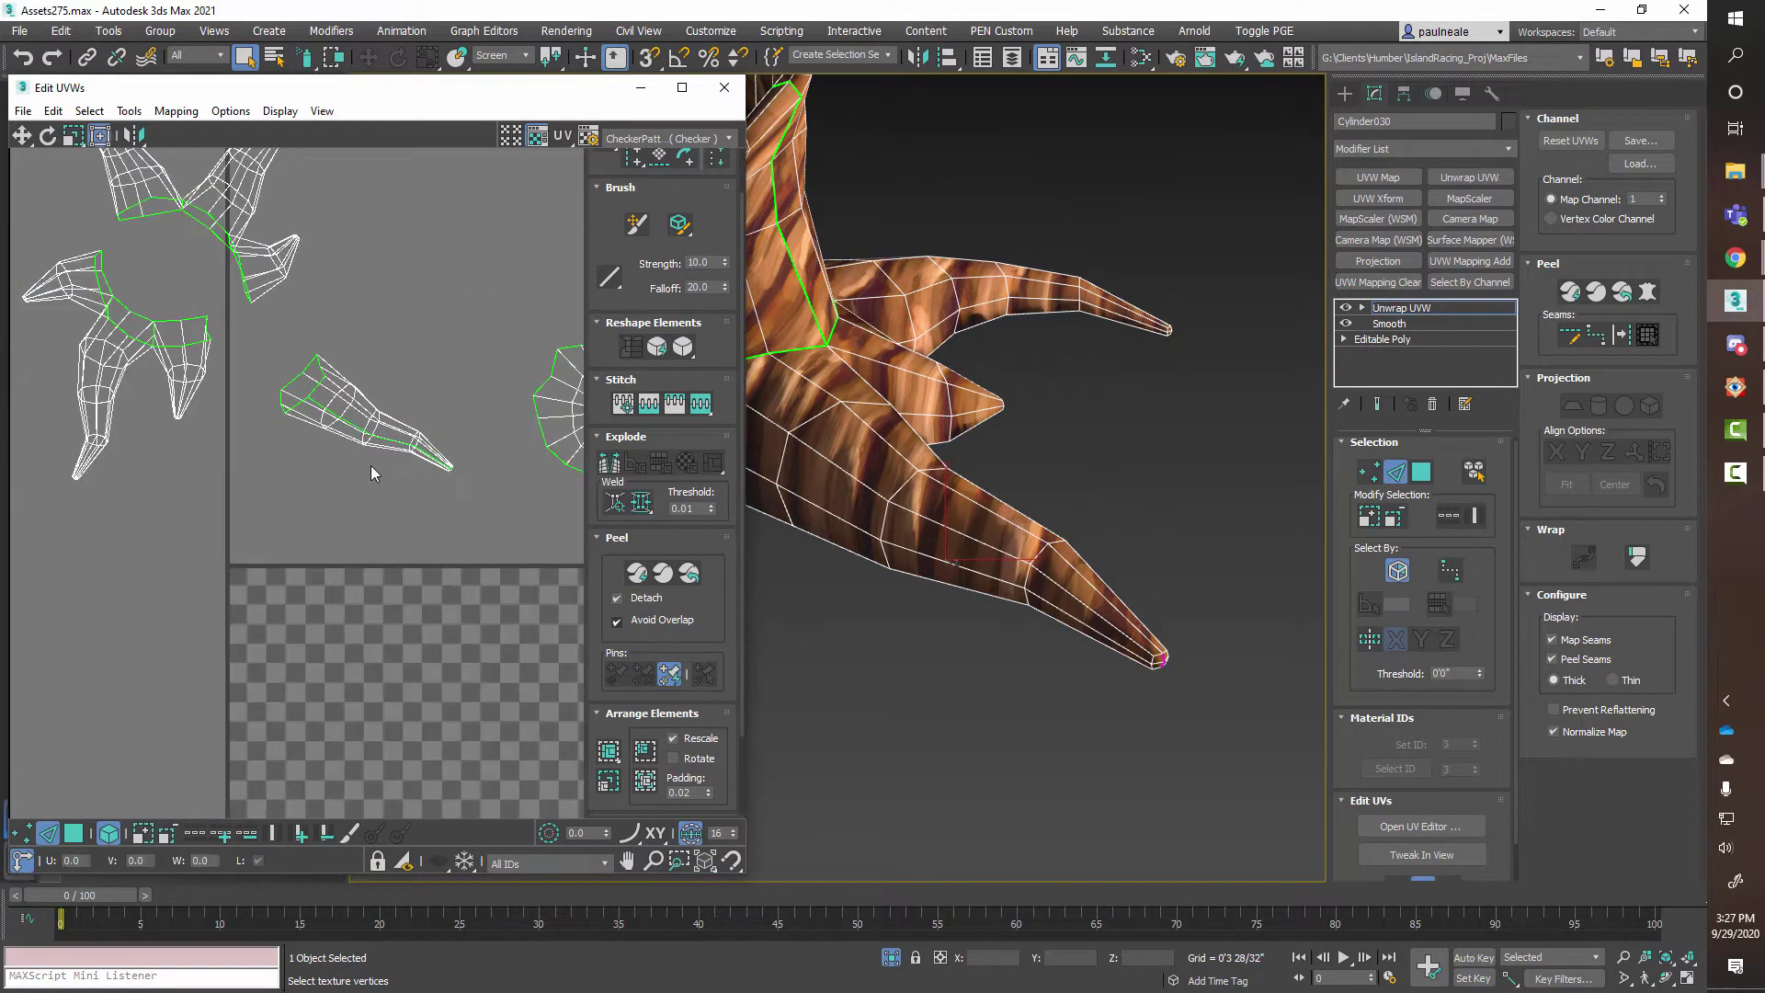
pyautogui.click(640, 571)
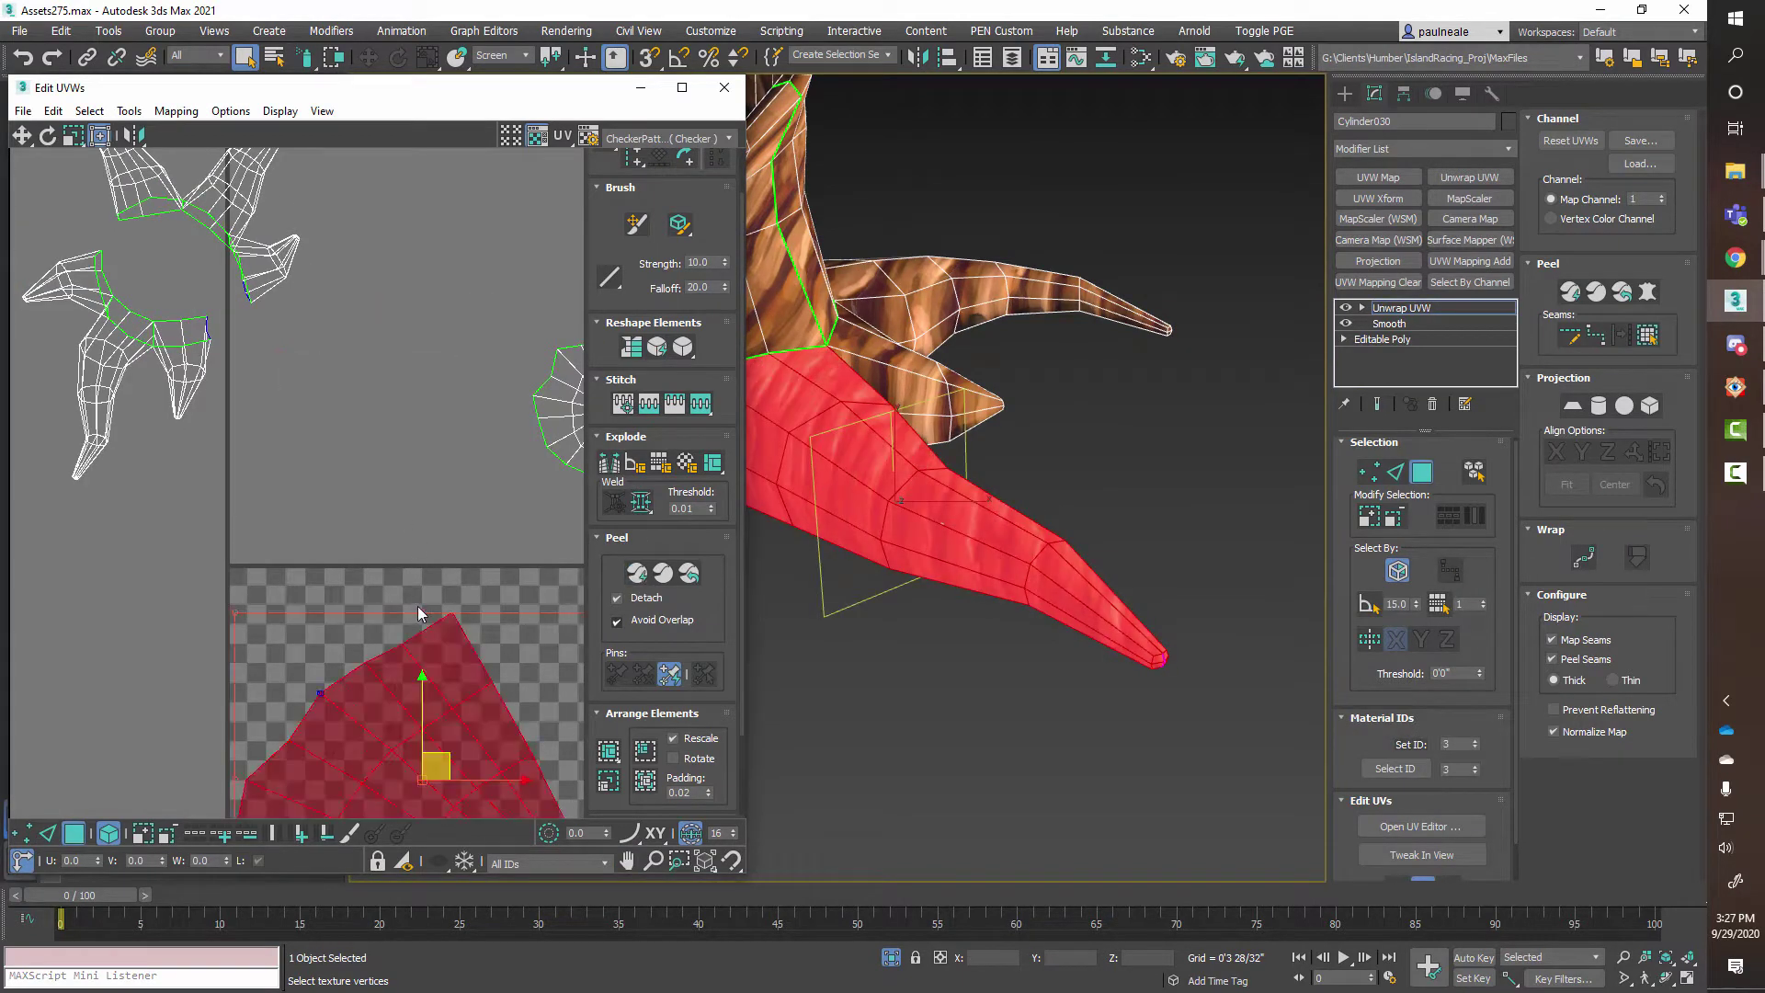
pyautogui.scroll(-3, 376, 439)
pyautogui.moveTo(342, 512); pyautogui.dragTo(87, 610)
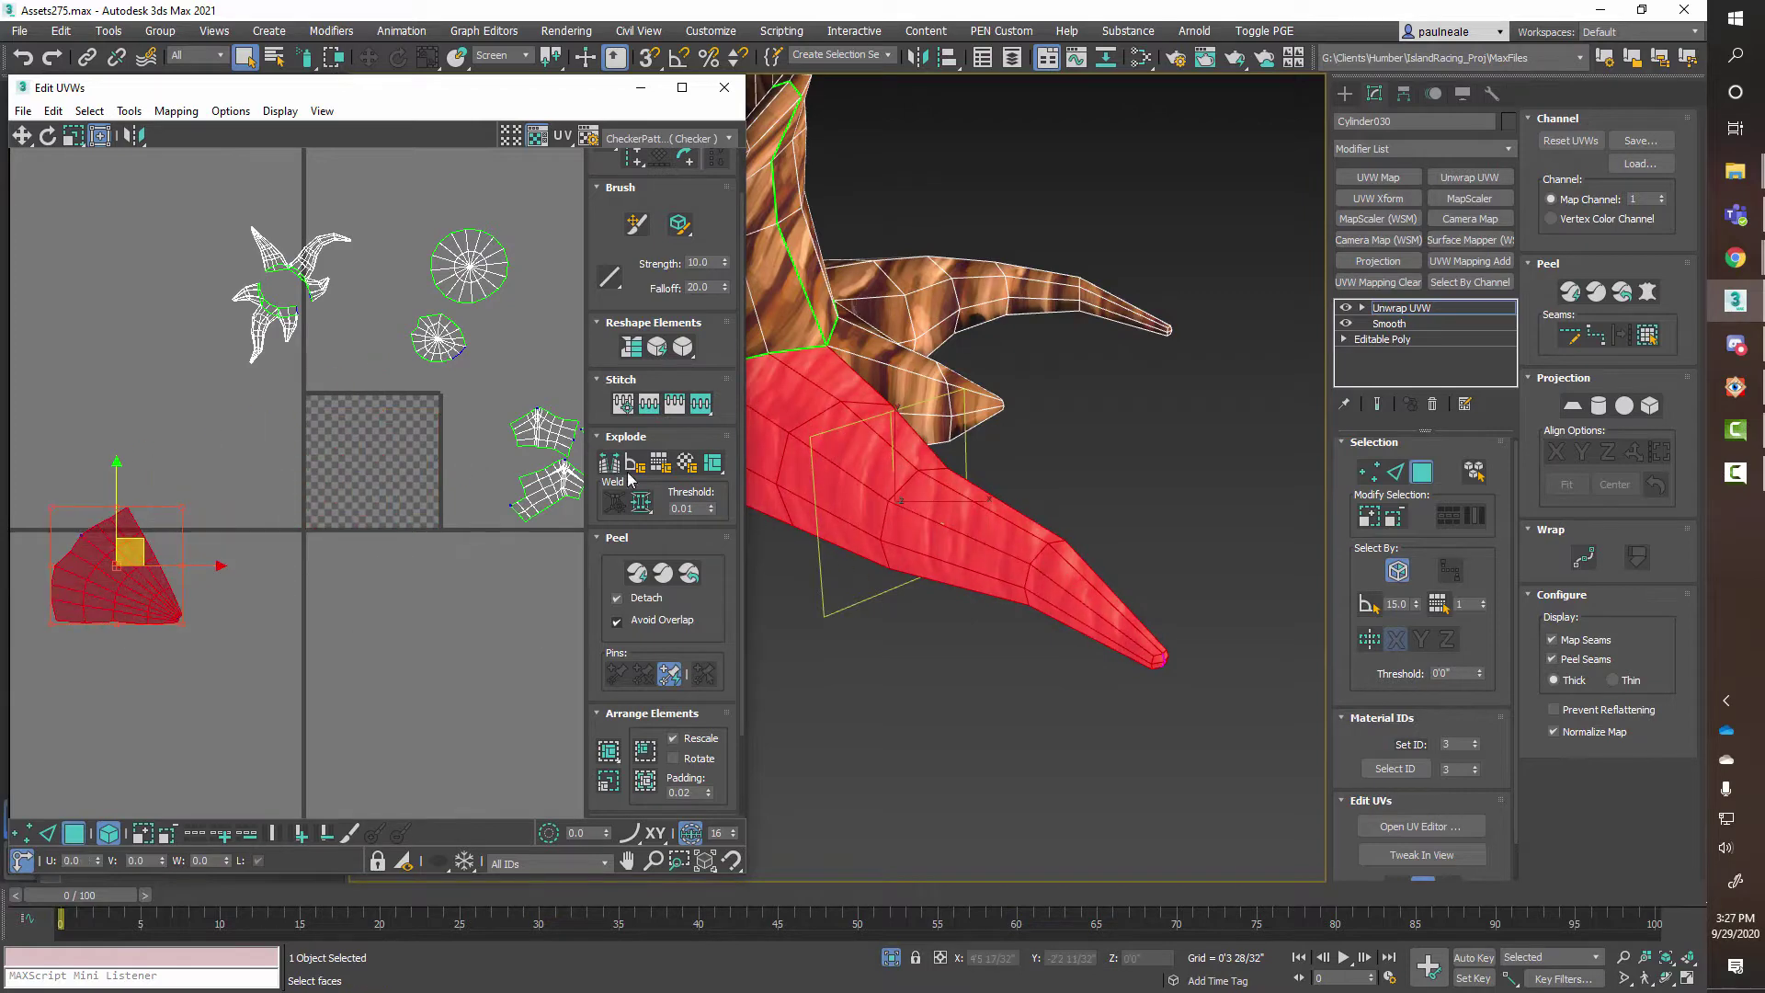
# Move the last peeled root shell off the texture tile to the empty area at its upper left.
pyautogui.scroll(5, 354, 583)
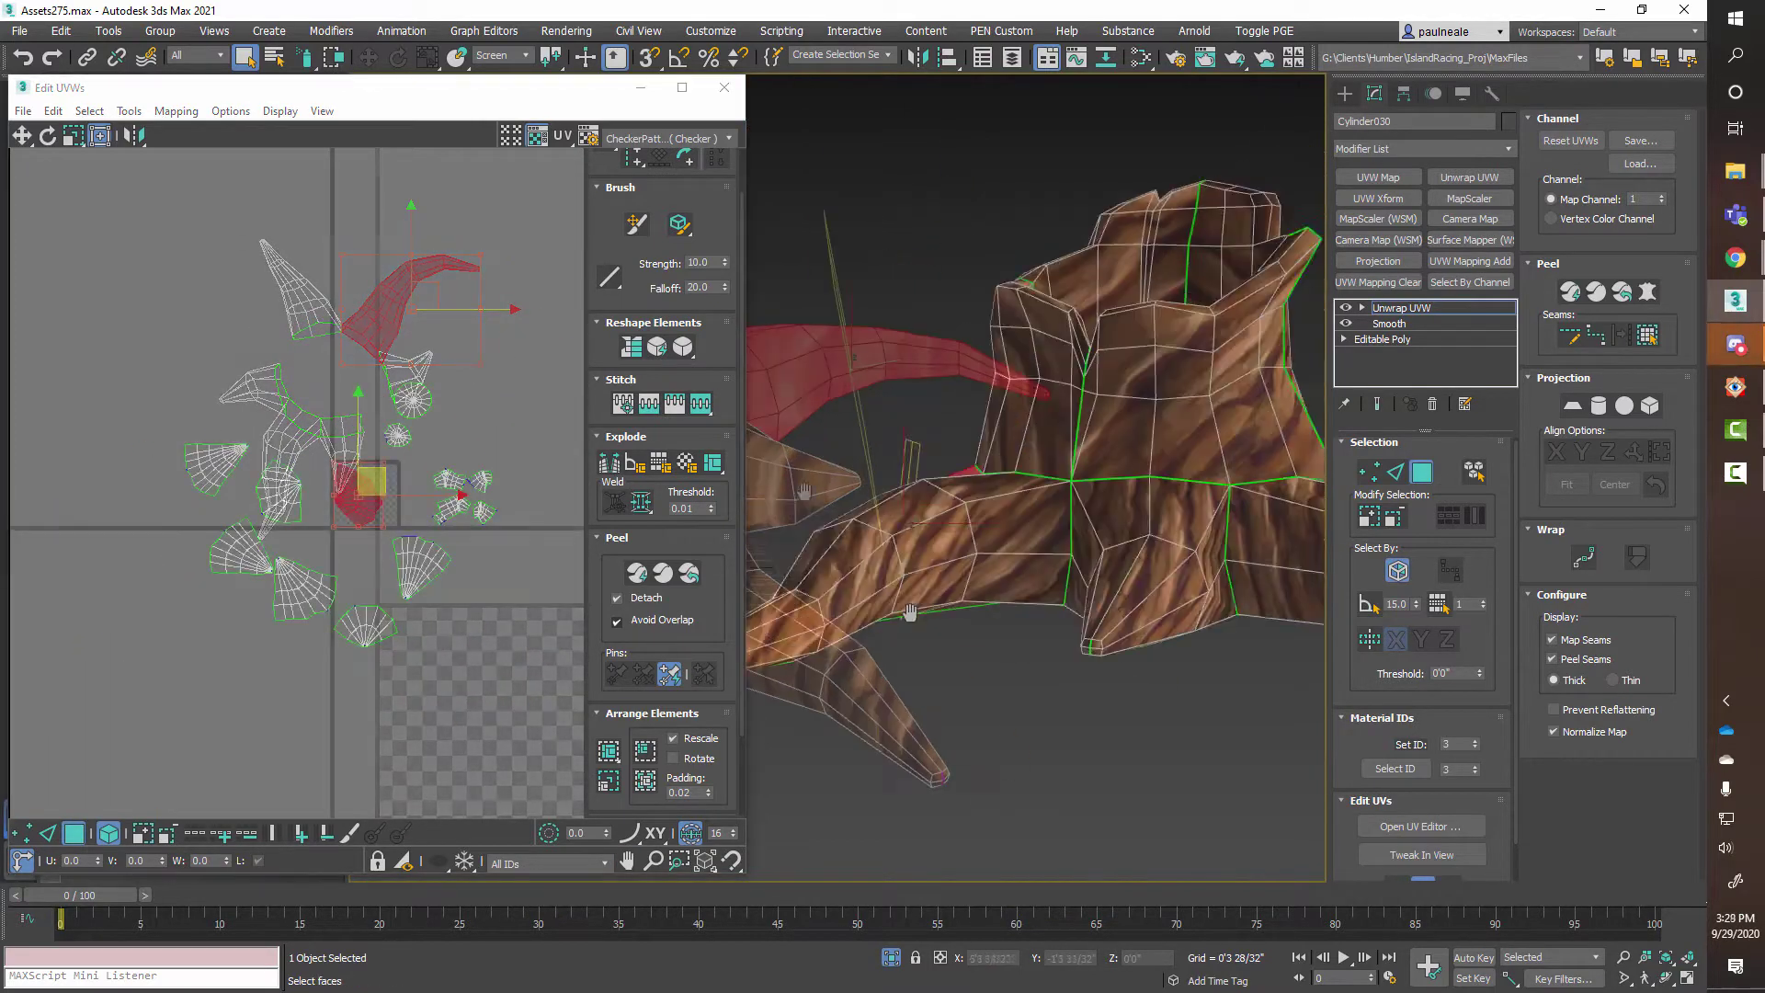
pyautogui.keyDown('alt'); pyautogui.moveTo(1094, 628); pyautogui.dragTo(996, 665, button='middle'); pyautogui.keyUp('alt')
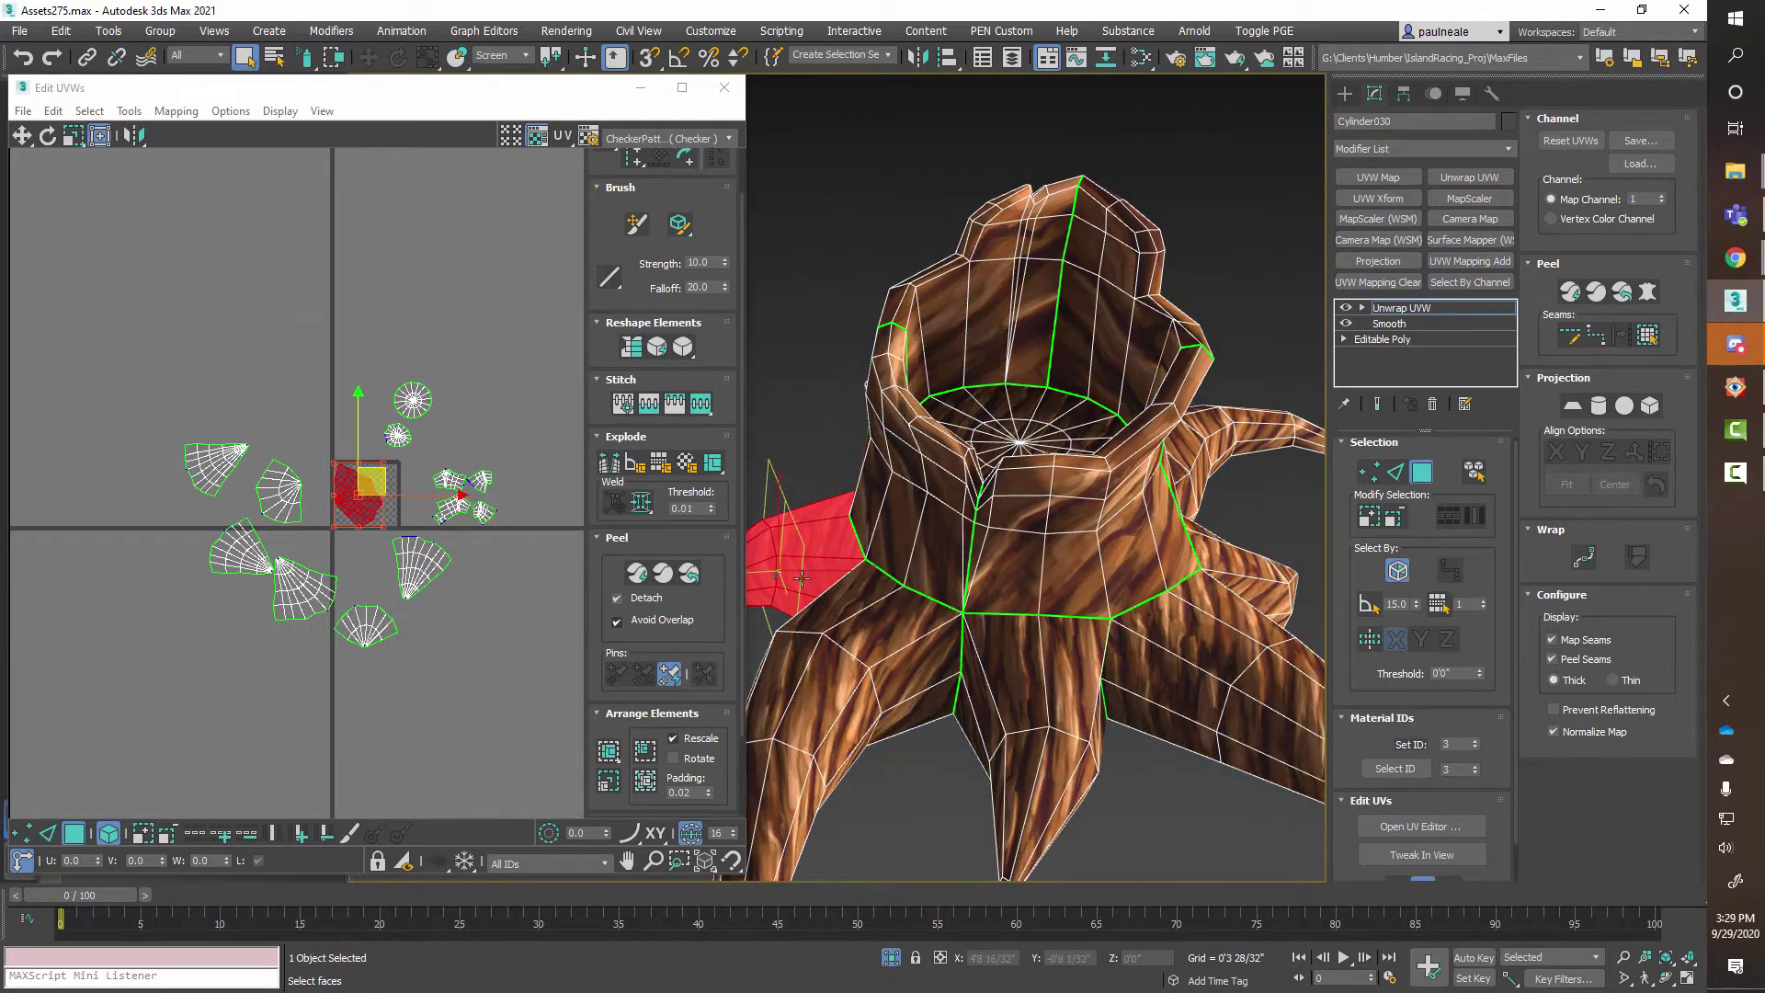
pyautogui.moveTo(74, 295); pyautogui.dragTo(476, 675)
pyautogui.click(471, 672)
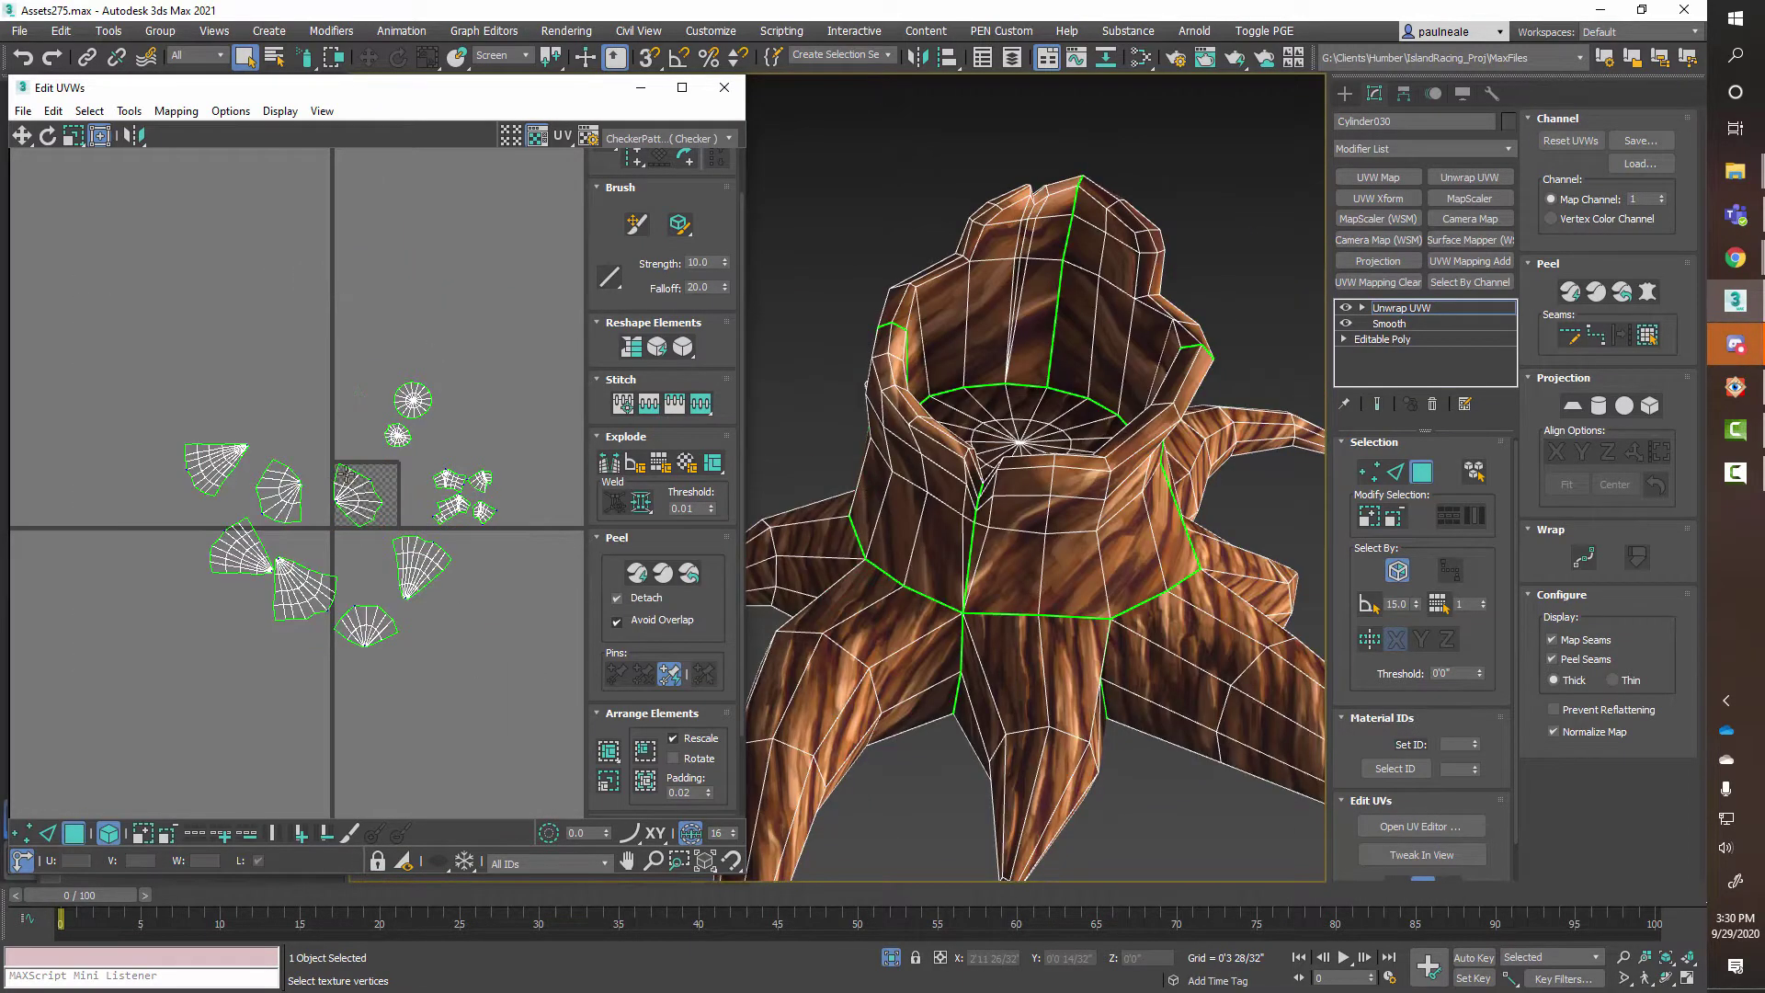
pyautogui.moveTo(345, 475); pyautogui.dragTo(285, 392)
pyautogui.scroll(4, 356, 377)
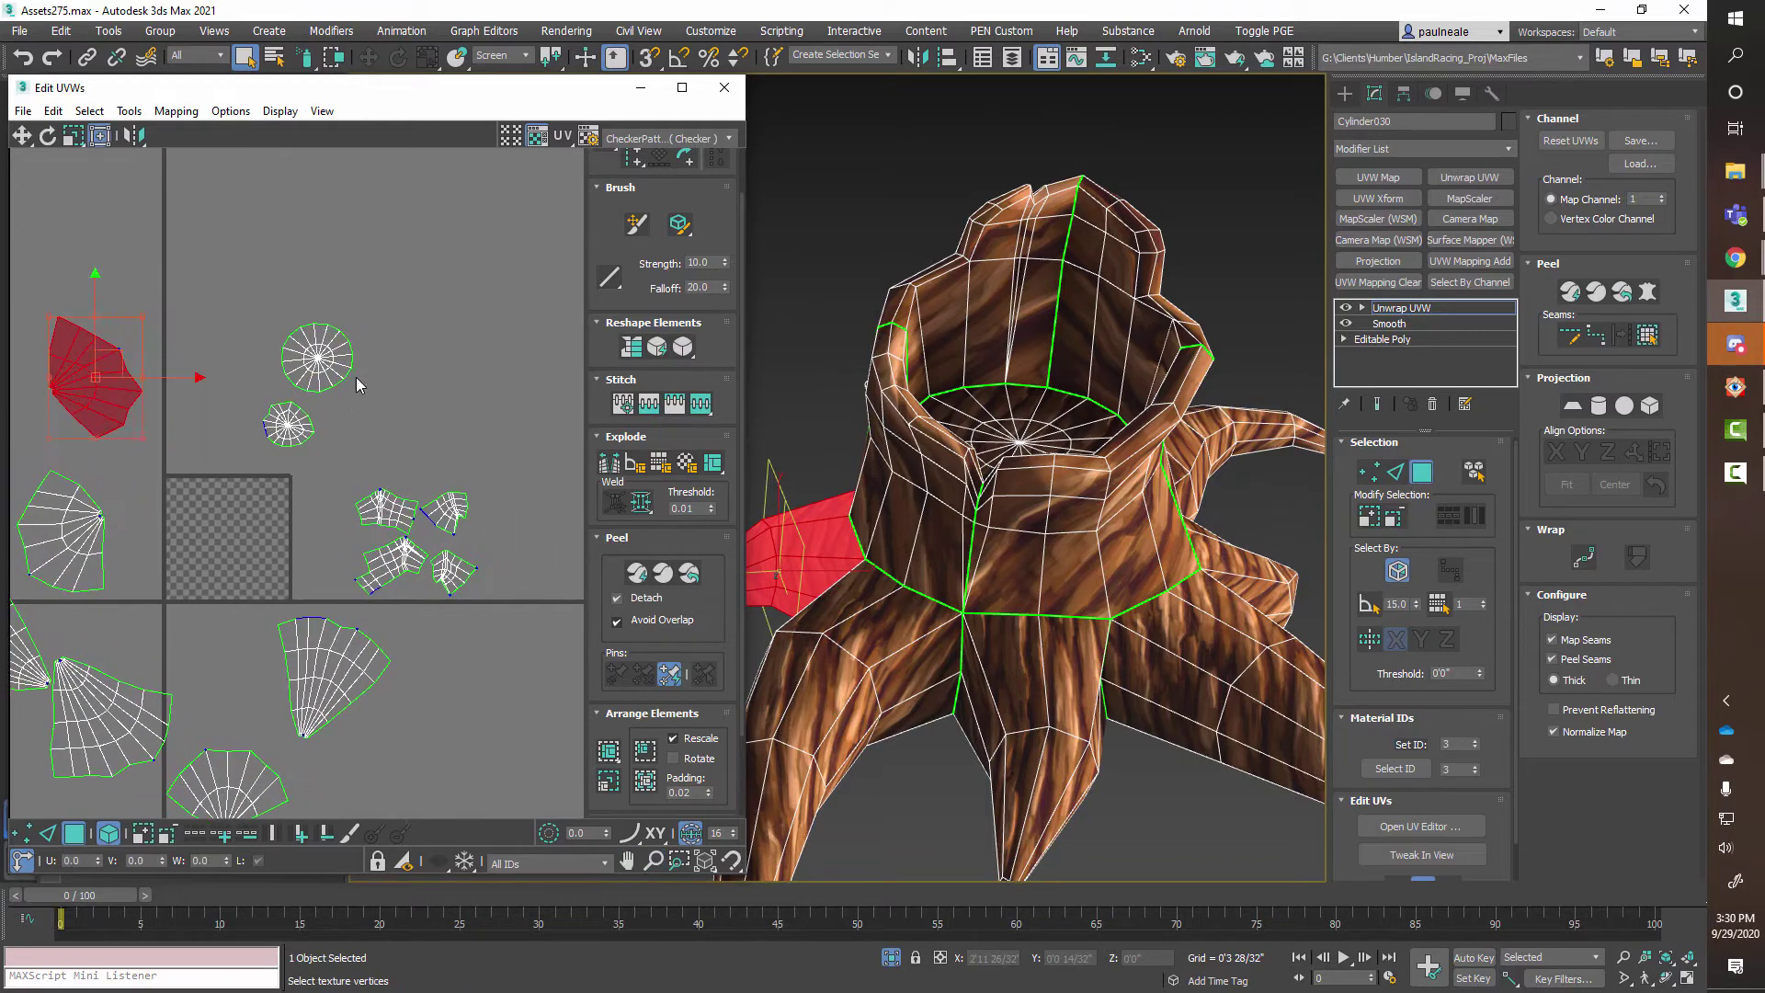
# Select all the UV shells, pack them together at a matching scale, and move the group left of the texture tile.
pyautogui.scroll(-4, 380, 428)
pyautogui.moveTo(471, 660); pyautogui.dragTo(471, 661)
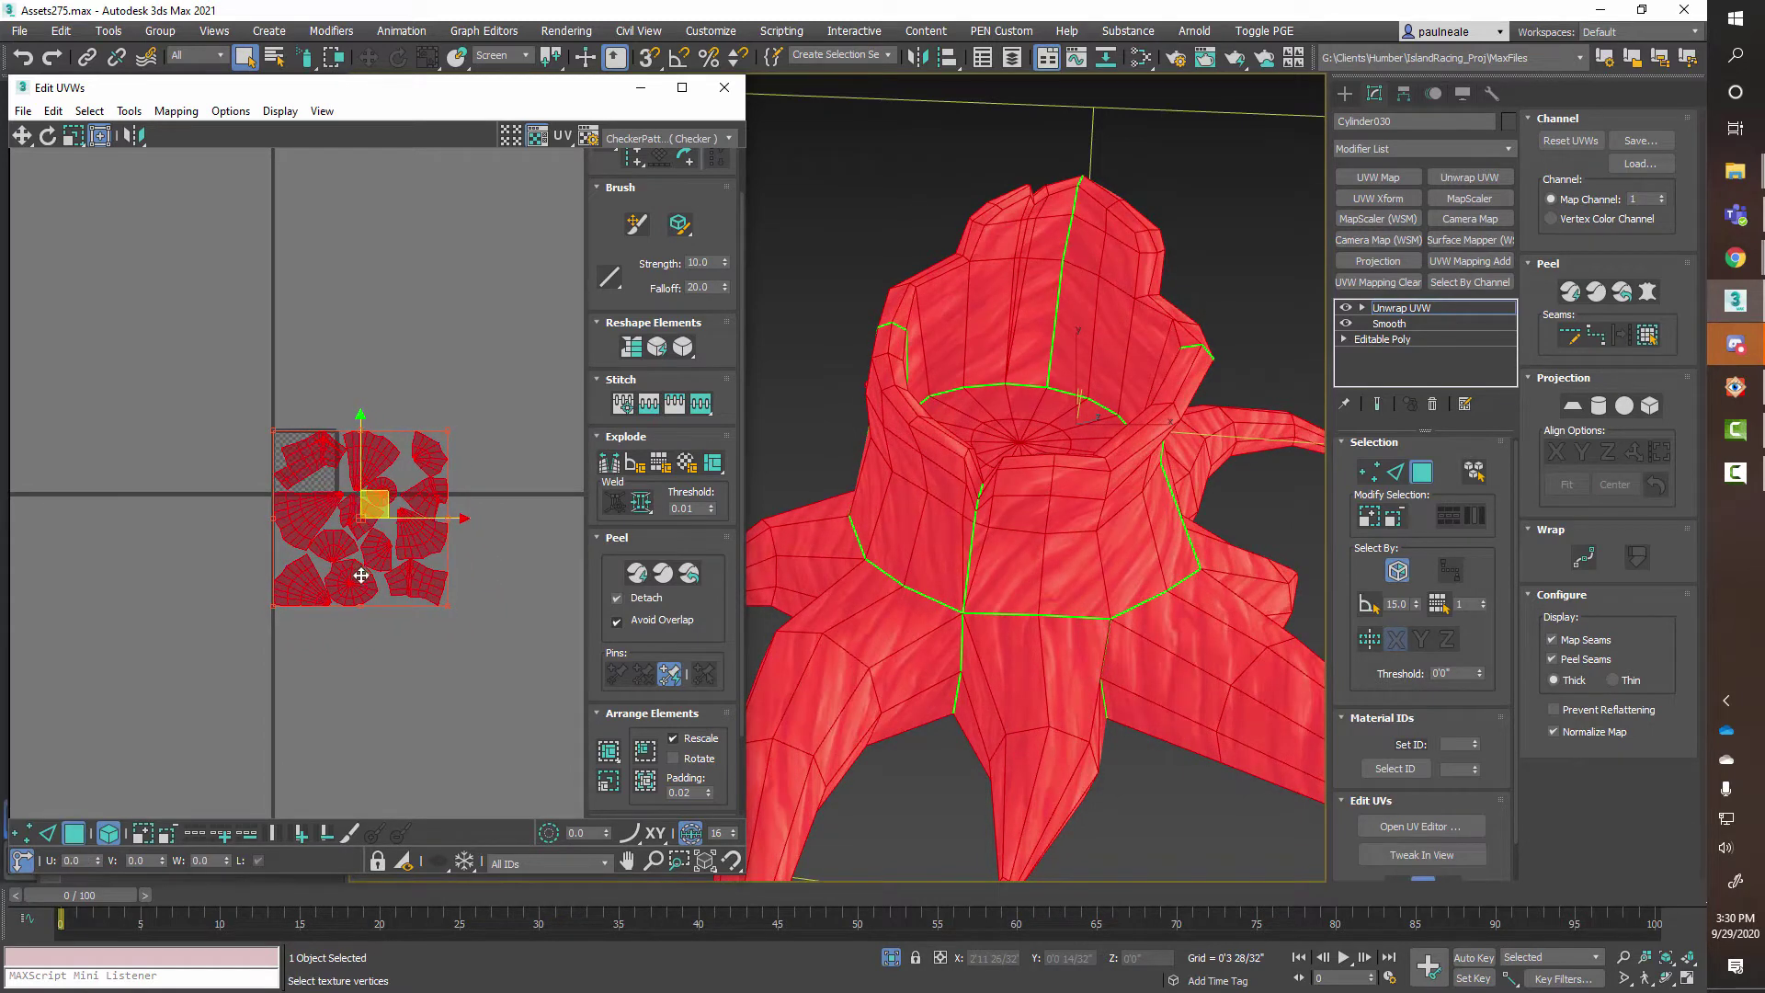
pyautogui.moveTo(362, 575); pyautogui.dragTo(185, 530)
# Display the bark map T_TreeBark_D.jpg as the UV editor's background in place of the checker pattern.
pyautogui.scroll(3, 154, 473)
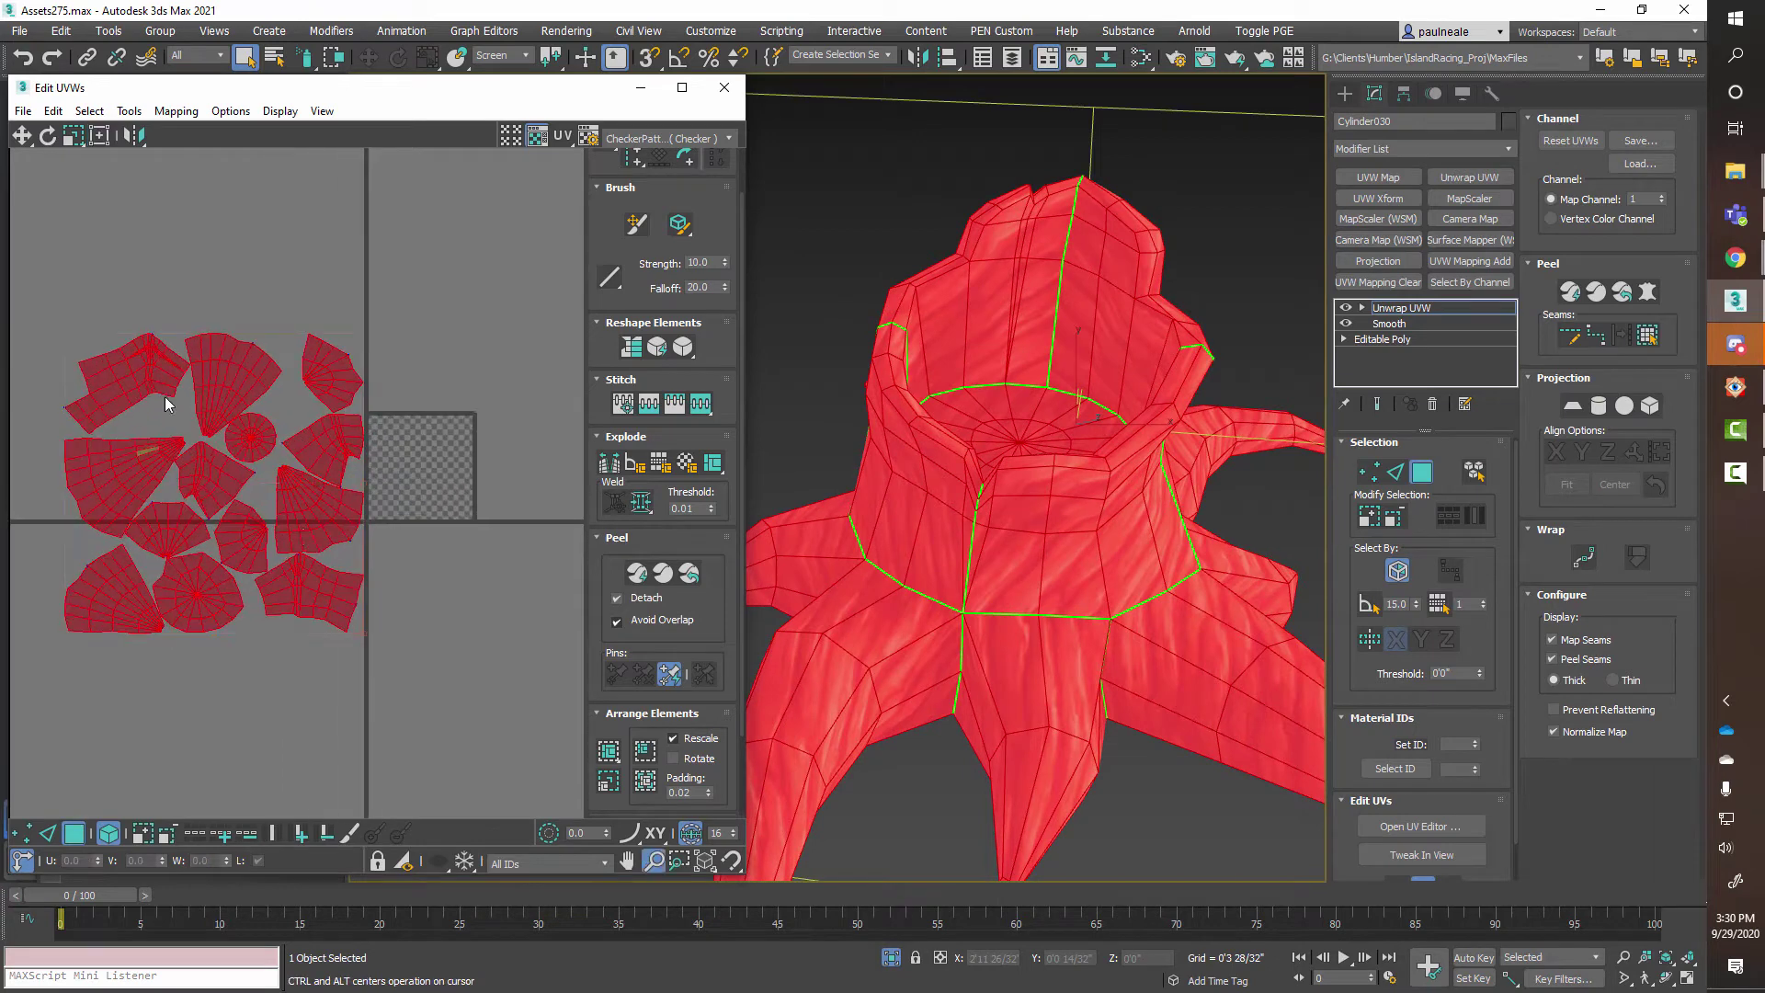
pyautogui.scroll(2, 513, 510)
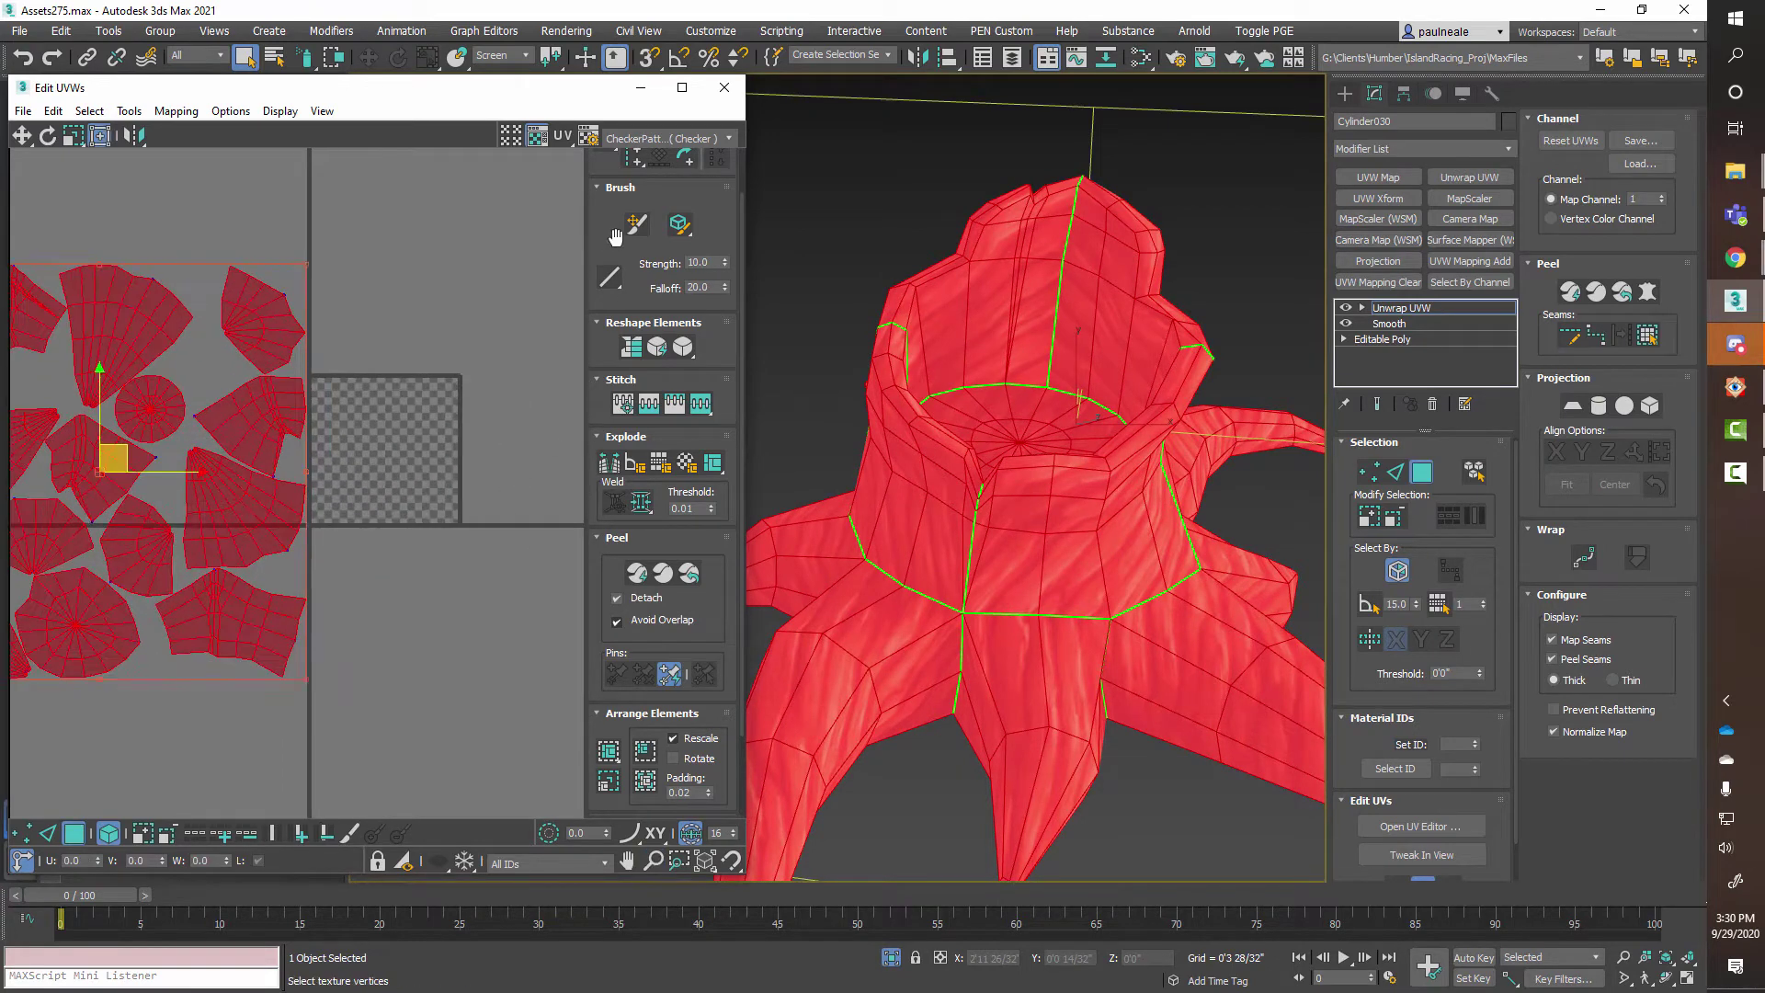
pyautogui.click(684, 138)
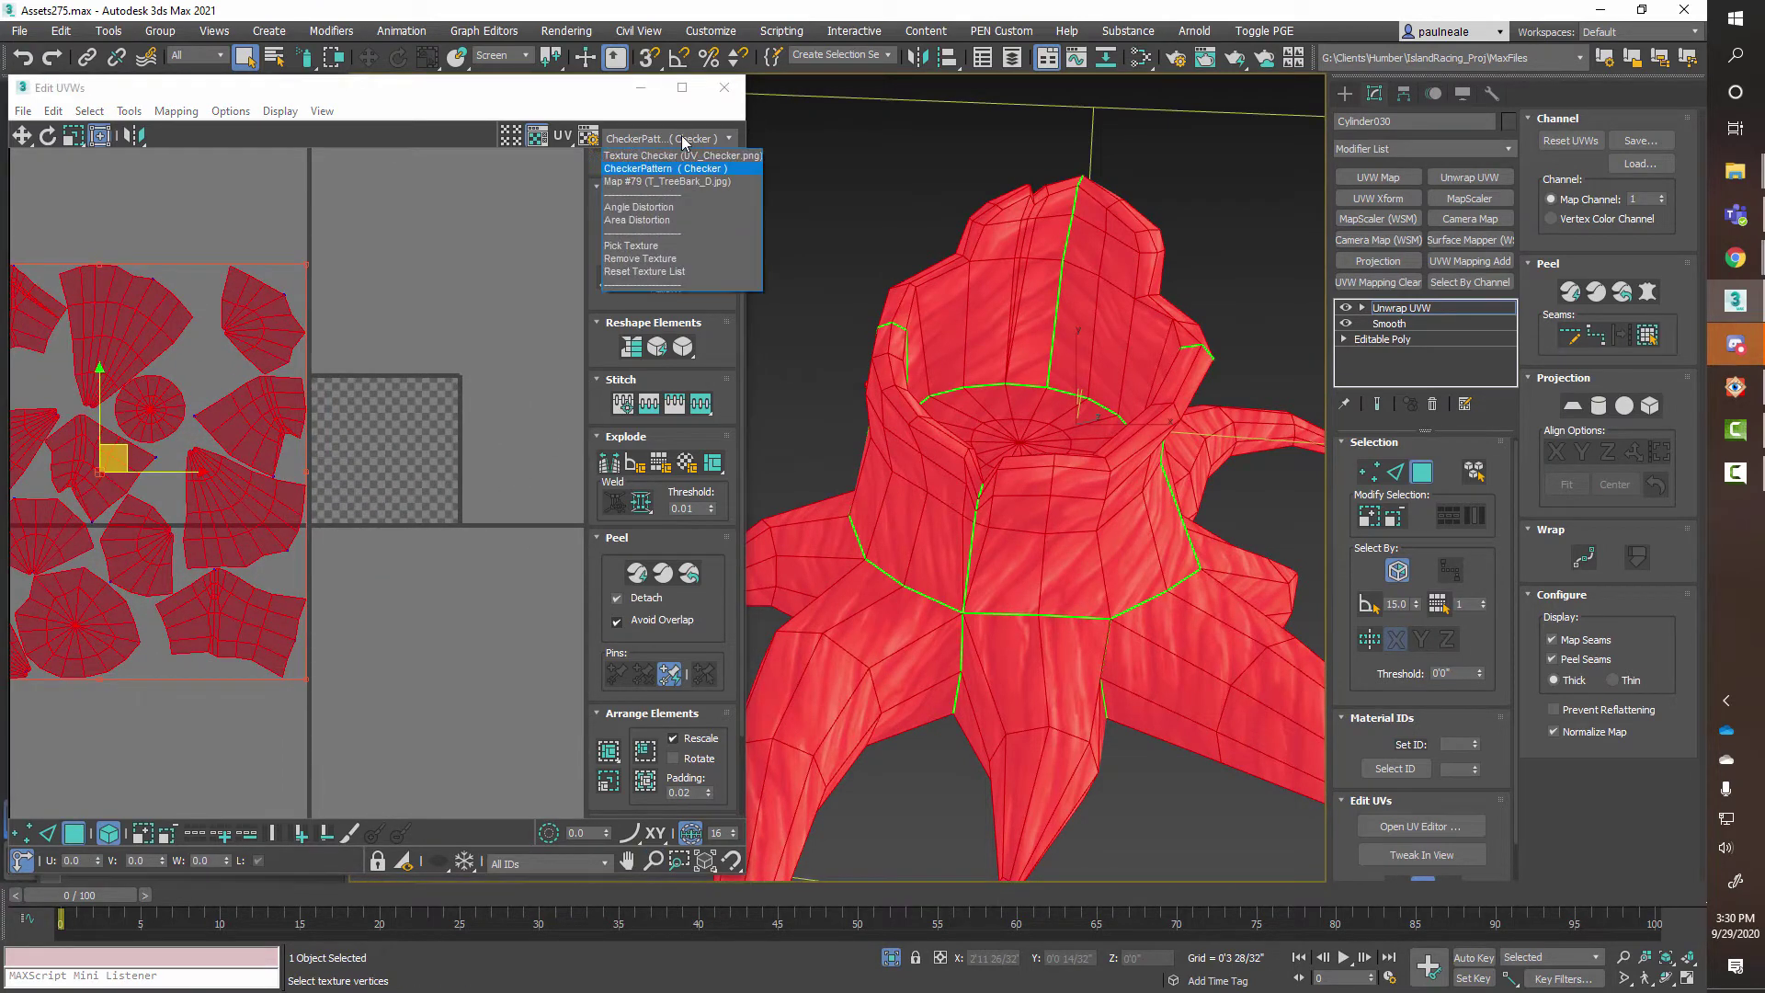
pyautogui.click(680, 182)
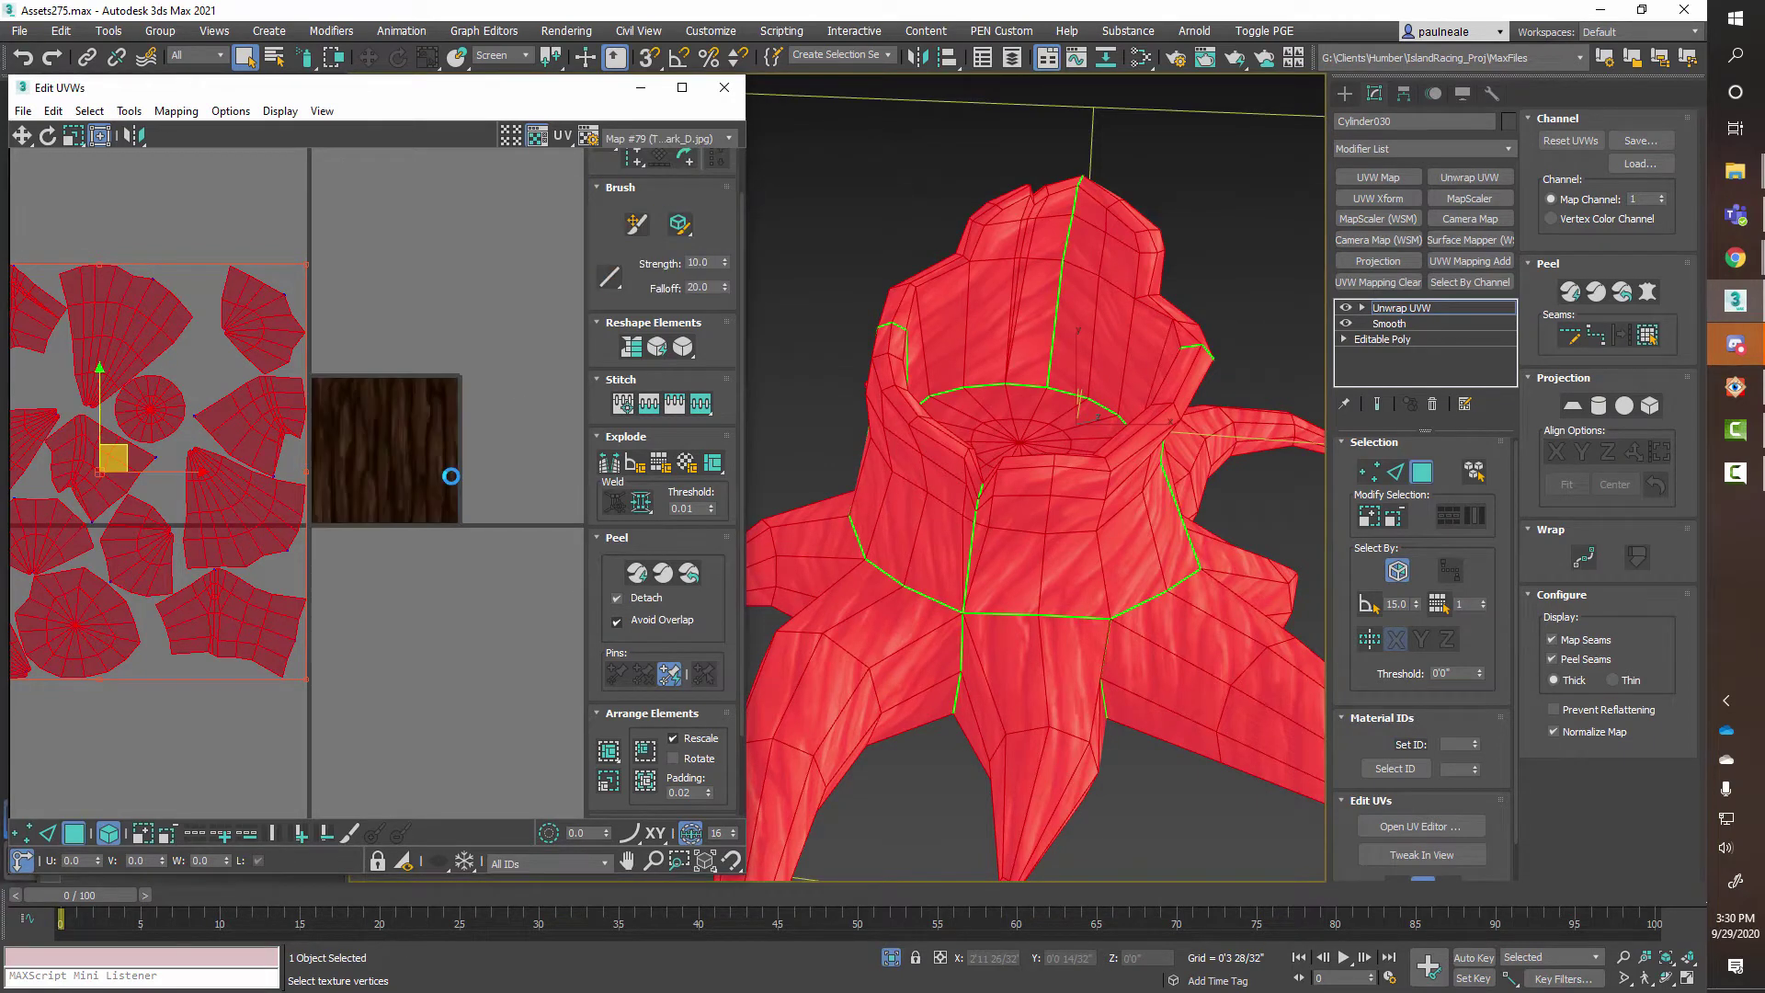
# Clear the all-shell selection and move the trunk wall shell from the packed group onto the bark texture tile.
pyautogui.keyDown('ctrl'); pyautogui.keyDown('alt'); pyautogui.moveTo(388, 460); pyautogui.dragTo(414, 395, button='middle'); pyautogui.keyUp('alt'); pyautogui.keyUp('ctrl')
pyautogui.moveTo(1019, 517); pyautogui.dragTo(1005, 555, button='middle')
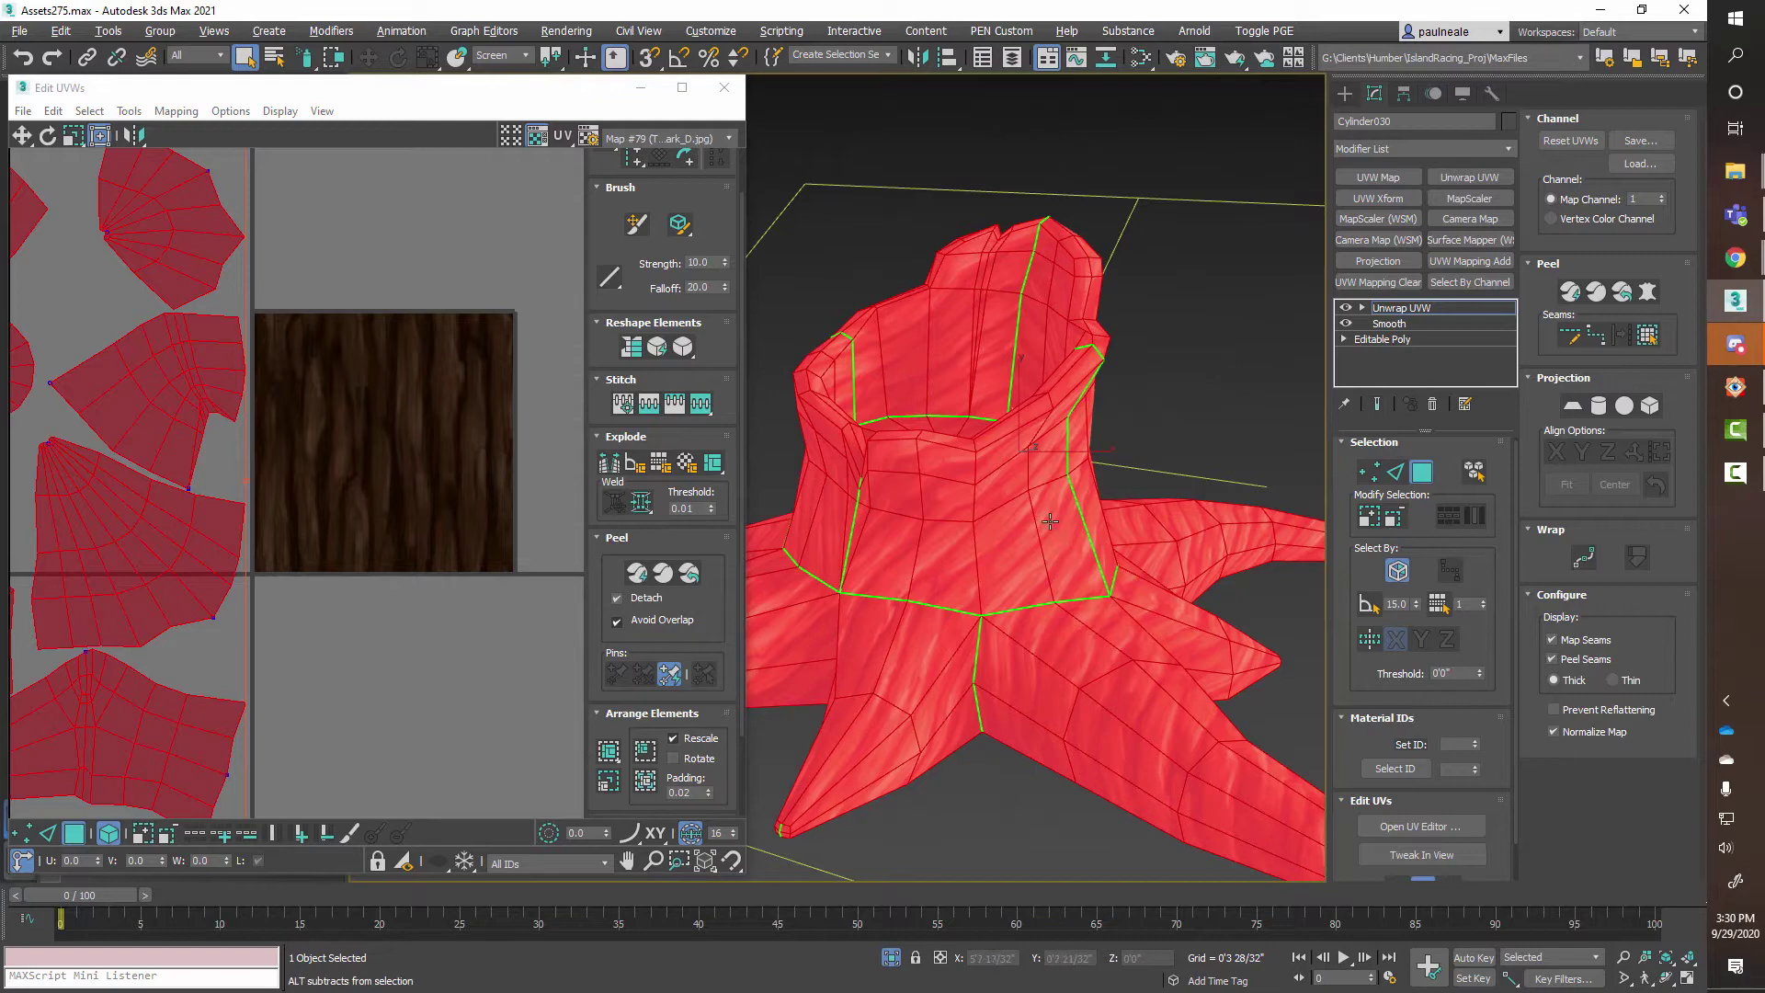
pyautogui.keyDown('alt'); pyautogui.moveTo(1050, 522); pyautogui.dragTo(998, 538, button='middle'); pyautogui.keyUp('alt')
pyautogui.click(1178, 281)
pyautogui.scroll(-4, 1025, 565)
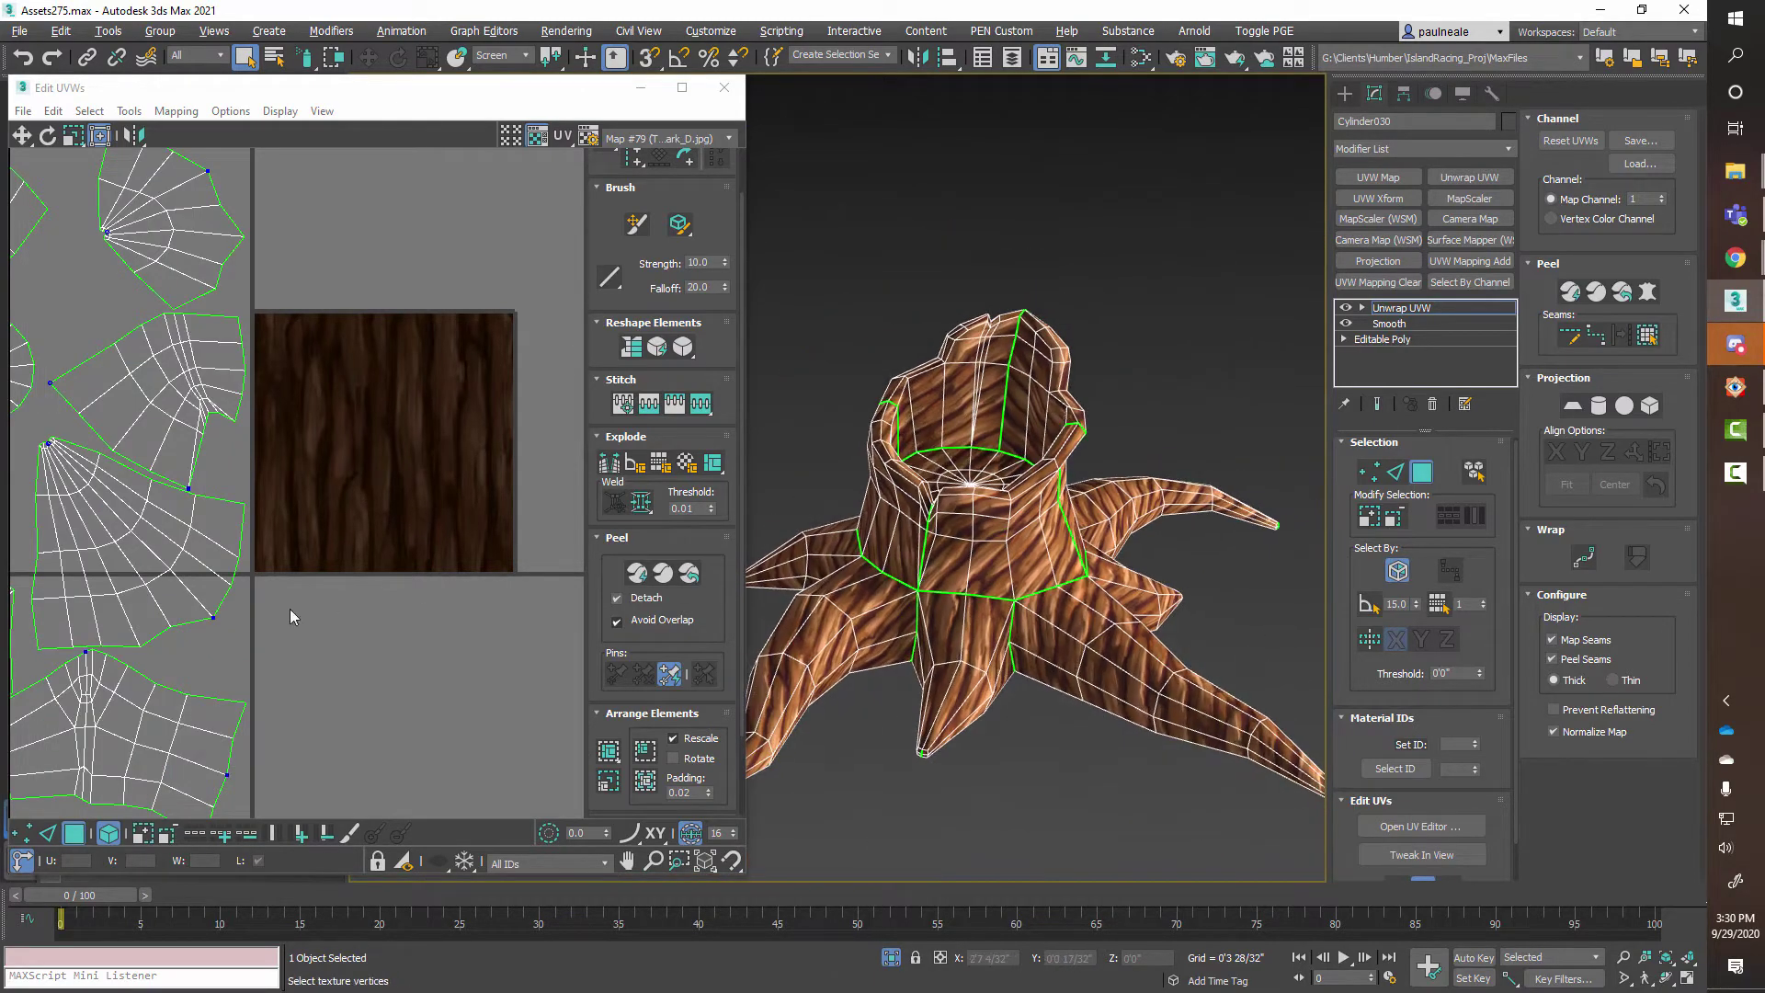
pyautogui.scroll(-2, 289, 609)
pyautogui.click(244, 577)
pyautogui.keyDown('alt'); pyautogui.moveTo(1011, 552); pyautogui.dragTo(1117, 486, button='middle'); pyautogui.keyUp('alt')
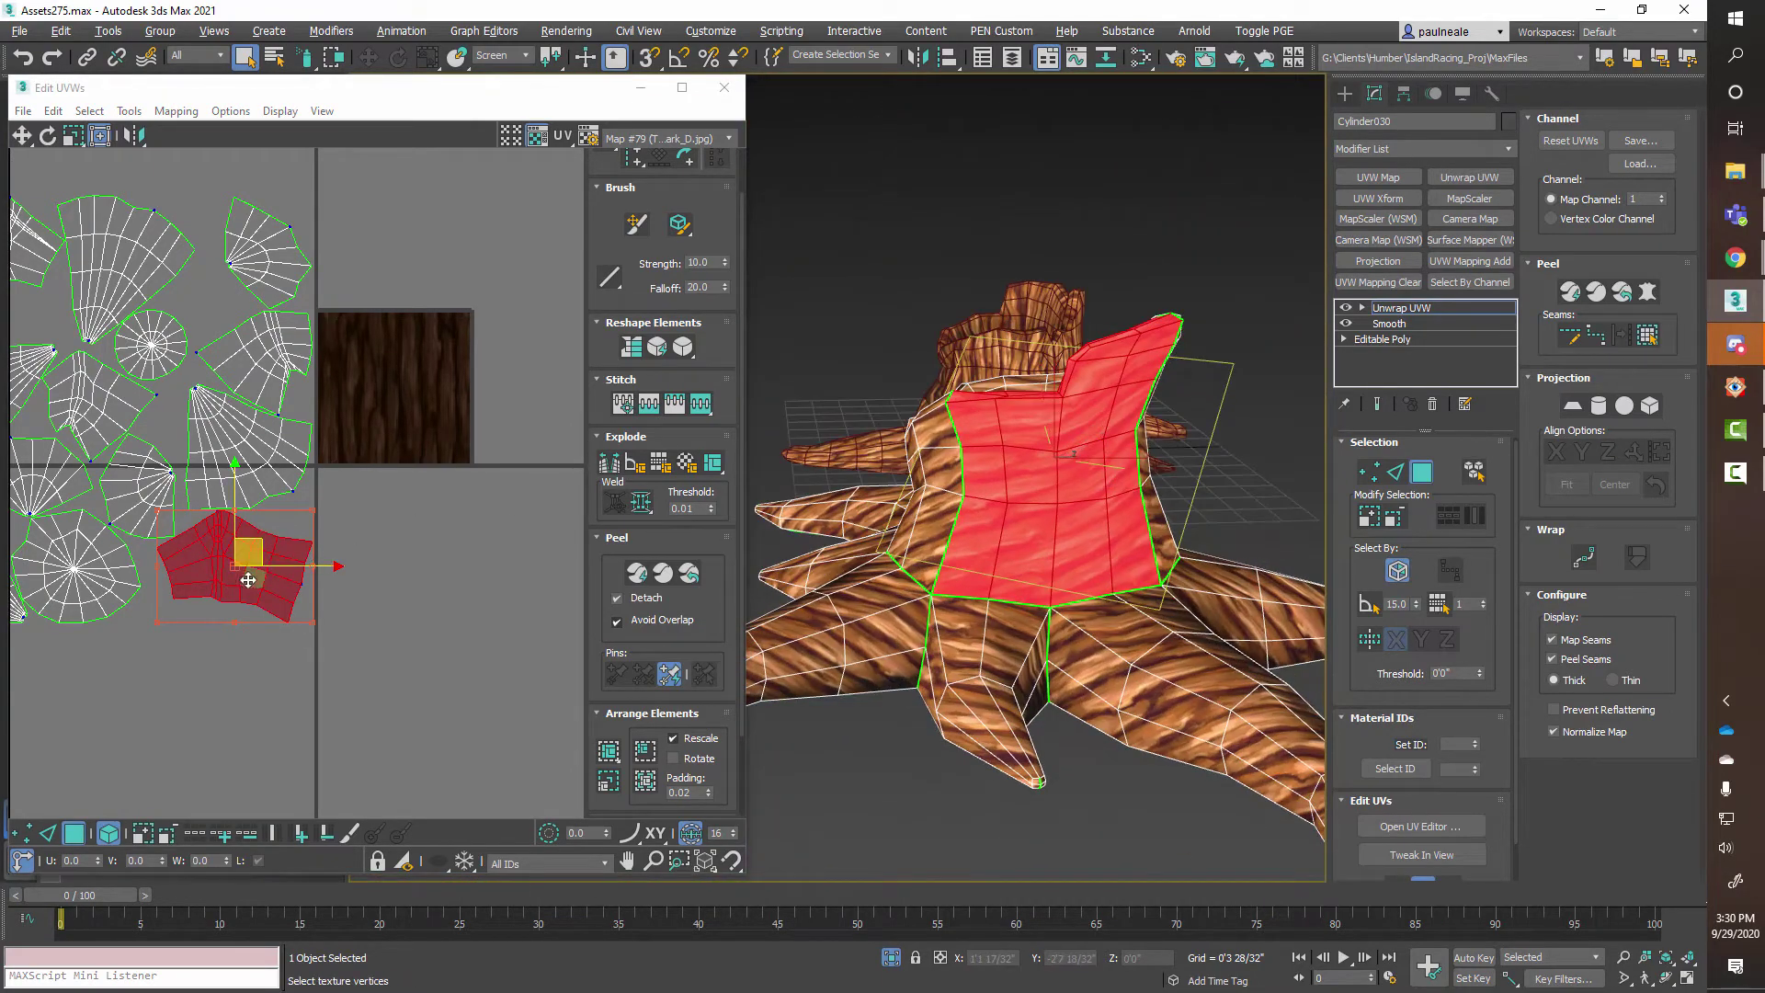
pyautogui.moveTo(250, 580); pyautogui.dragTo(431, 428)
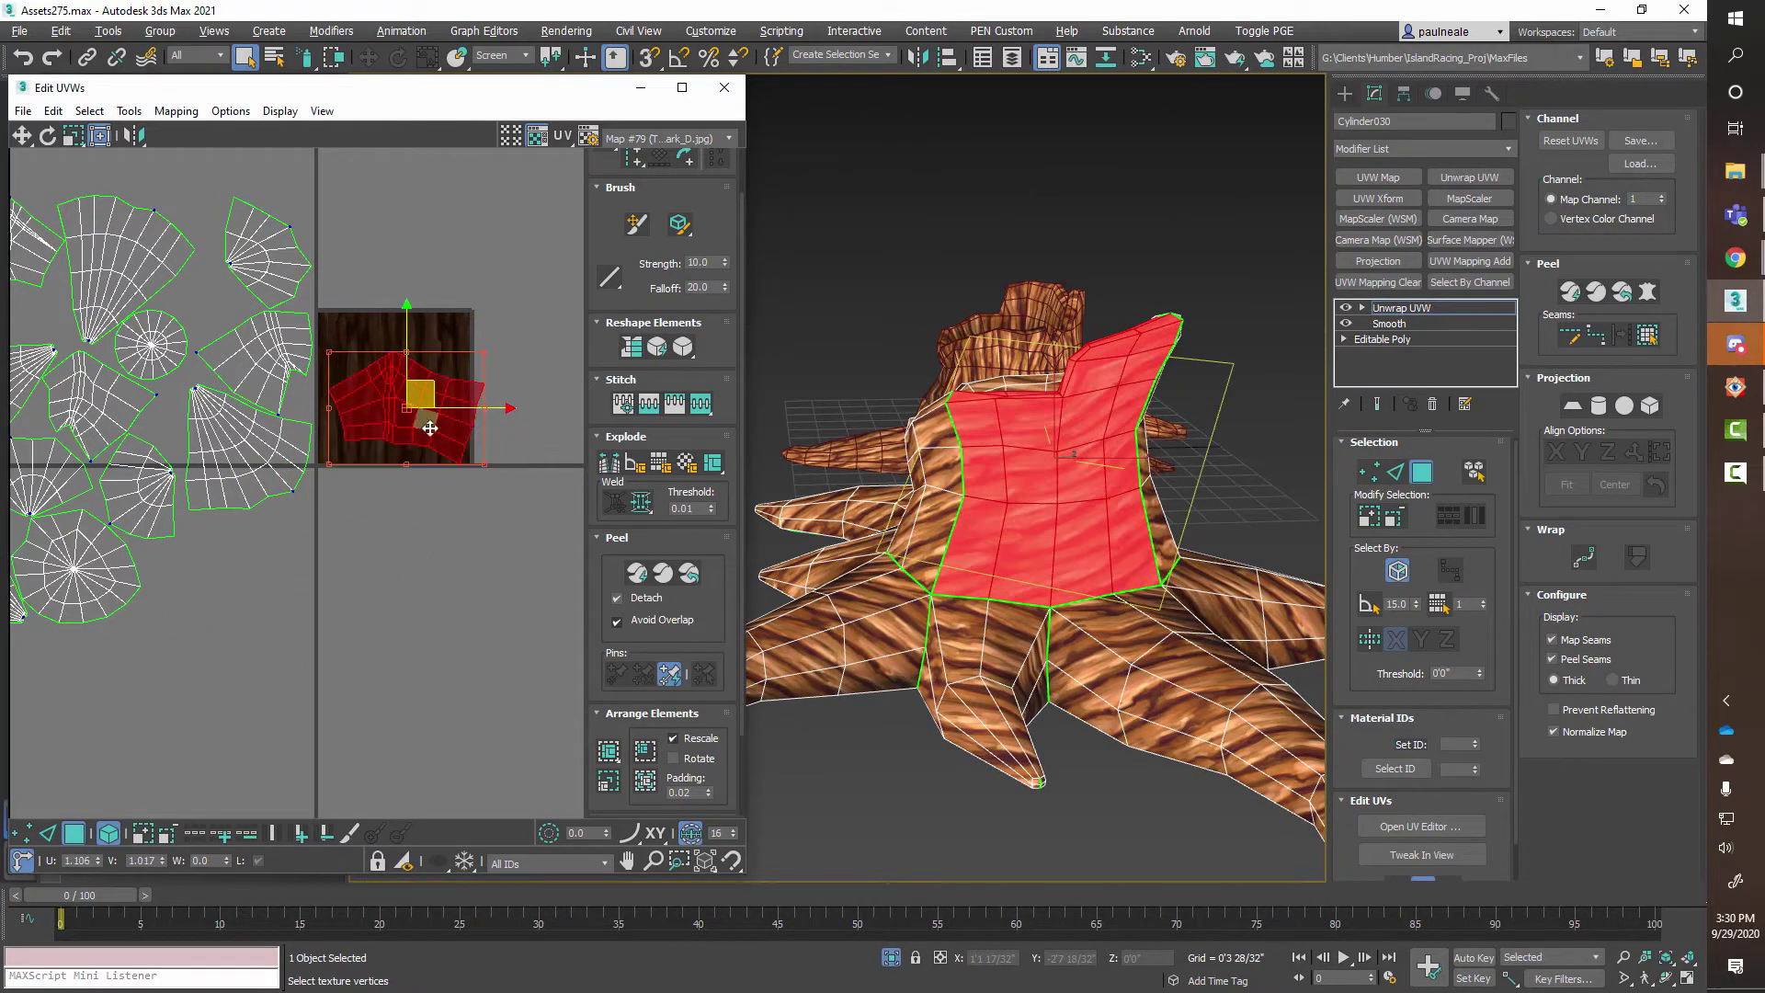
pyautogui.scroll(2, 502, 445)
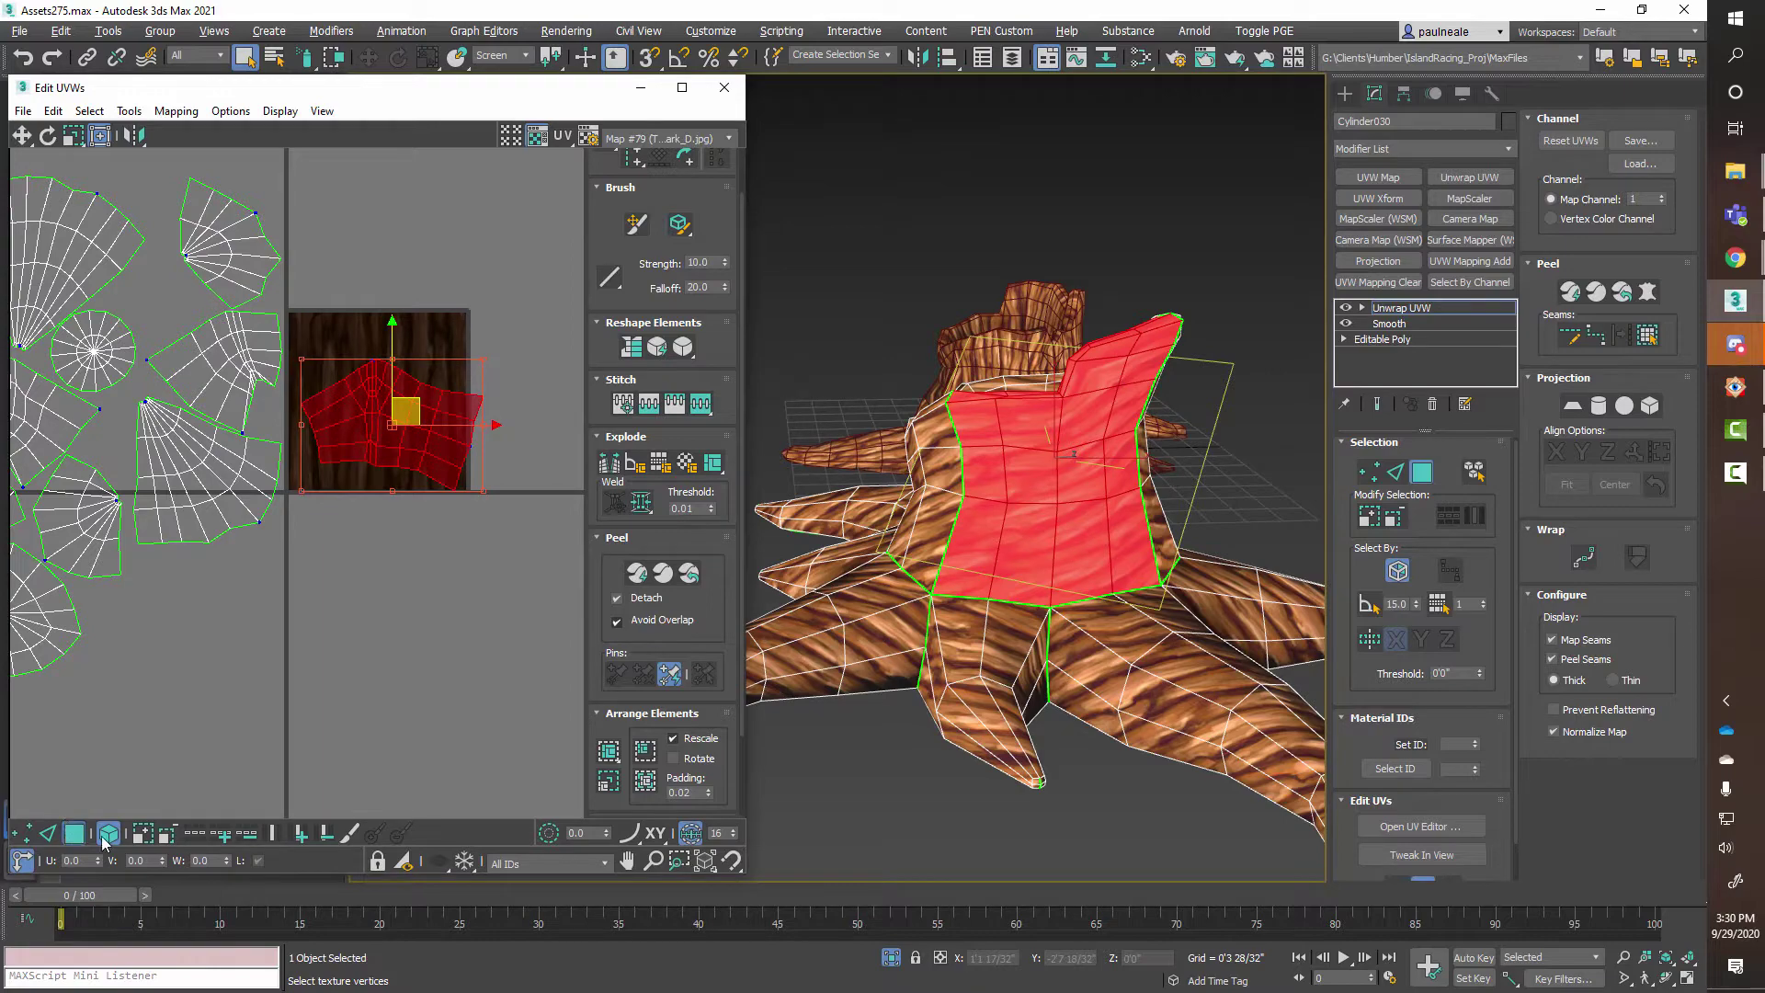
pyautogui.click(317, 501)
pyautogui.moveTo(342, 439); pyautogui.dragTo(343, 432)
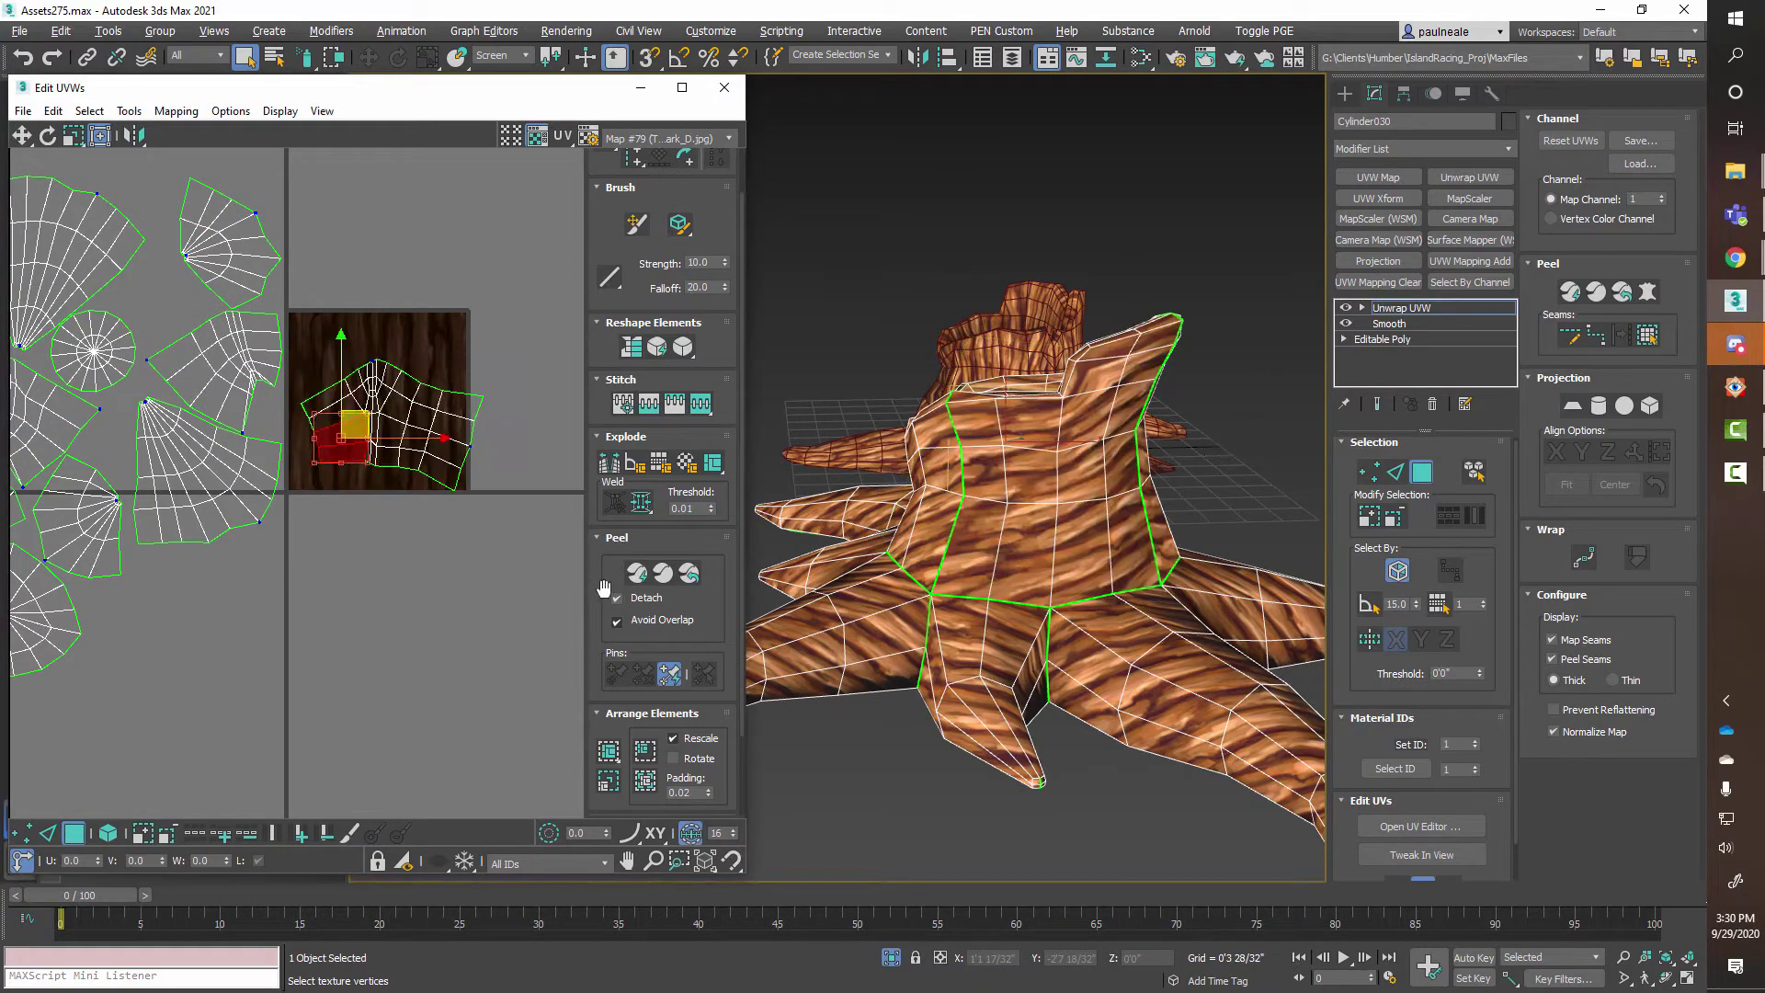
pyautogui.moveTo(1172, 505)
pyautogui.keyDown('alt'); pyautogui.mouseDown(button='middle')
pyautogui.moveTo(1297, 563)
pyautogui.moveTo(1300, 542)
pyautogui.moveTo(1179, 517)
pyautogui.moveTo(1168, 538)
pyautogui.mouseUp(button='middle'); pyautogui.keyUp('alt')
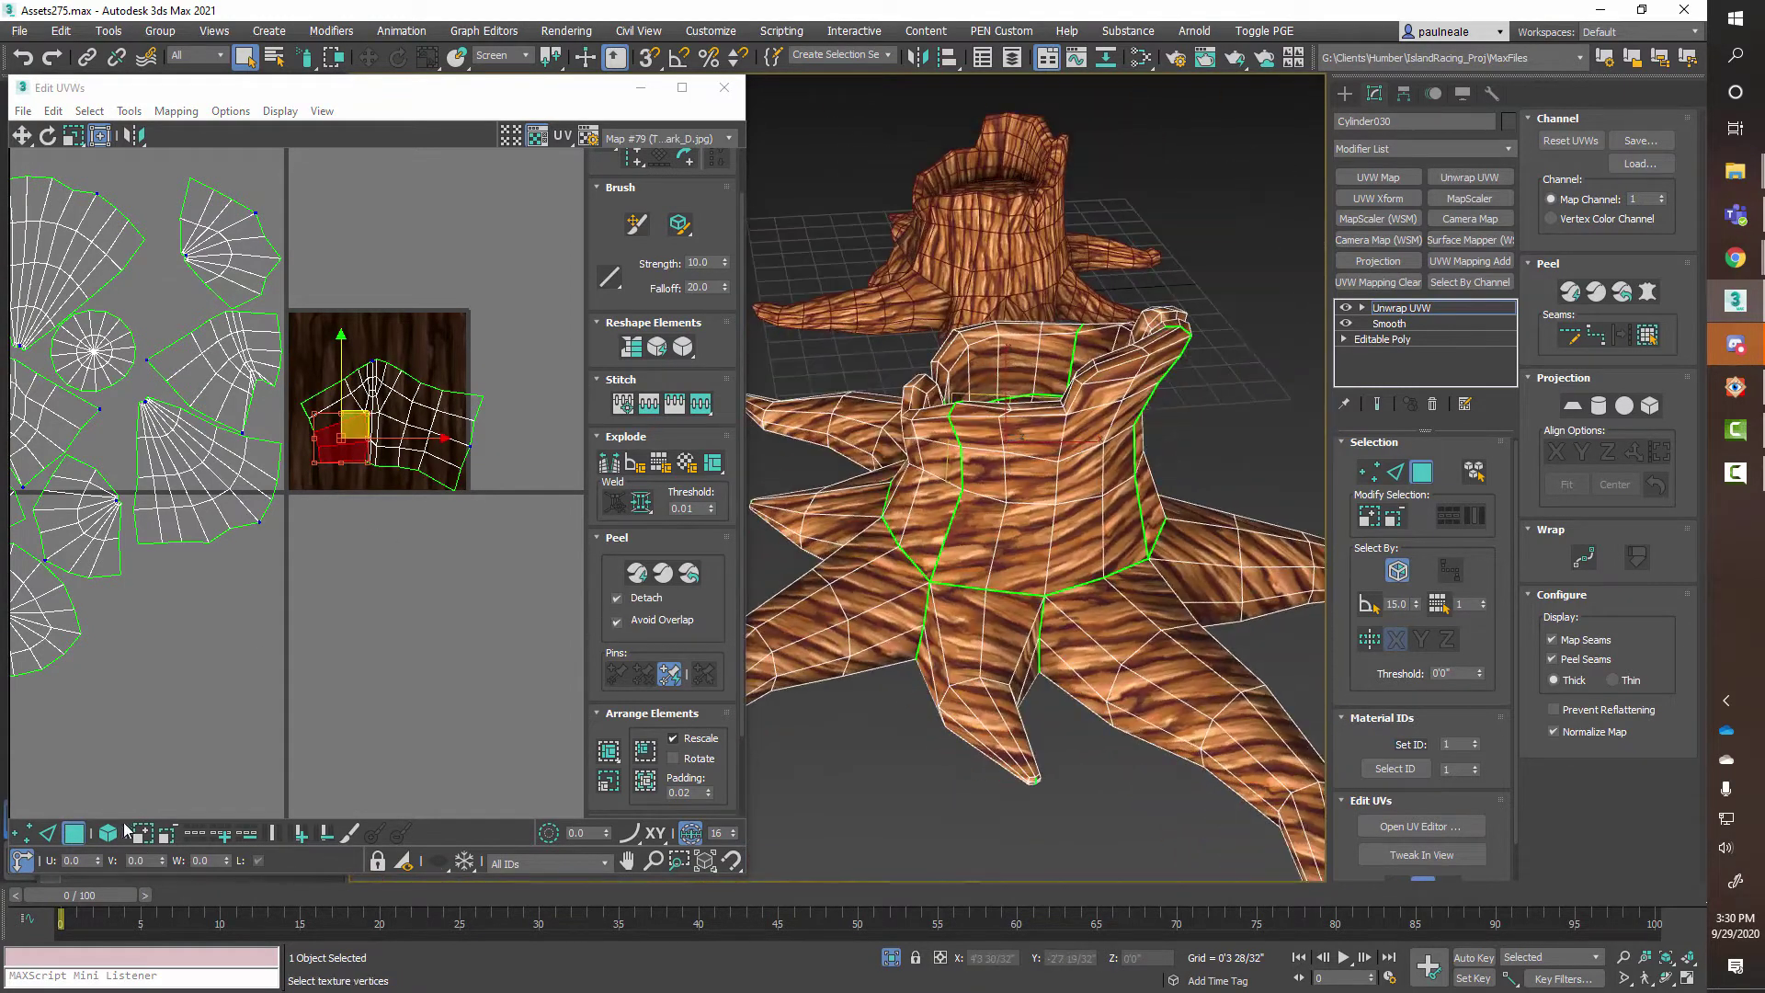
# Rotate the trunk wall shell a quarter turn to follow the vertical bark grain and scale it to fill the texture tile.
pyautogui.moveTo(409, 598); pyautogui.dragTo(504, 382)
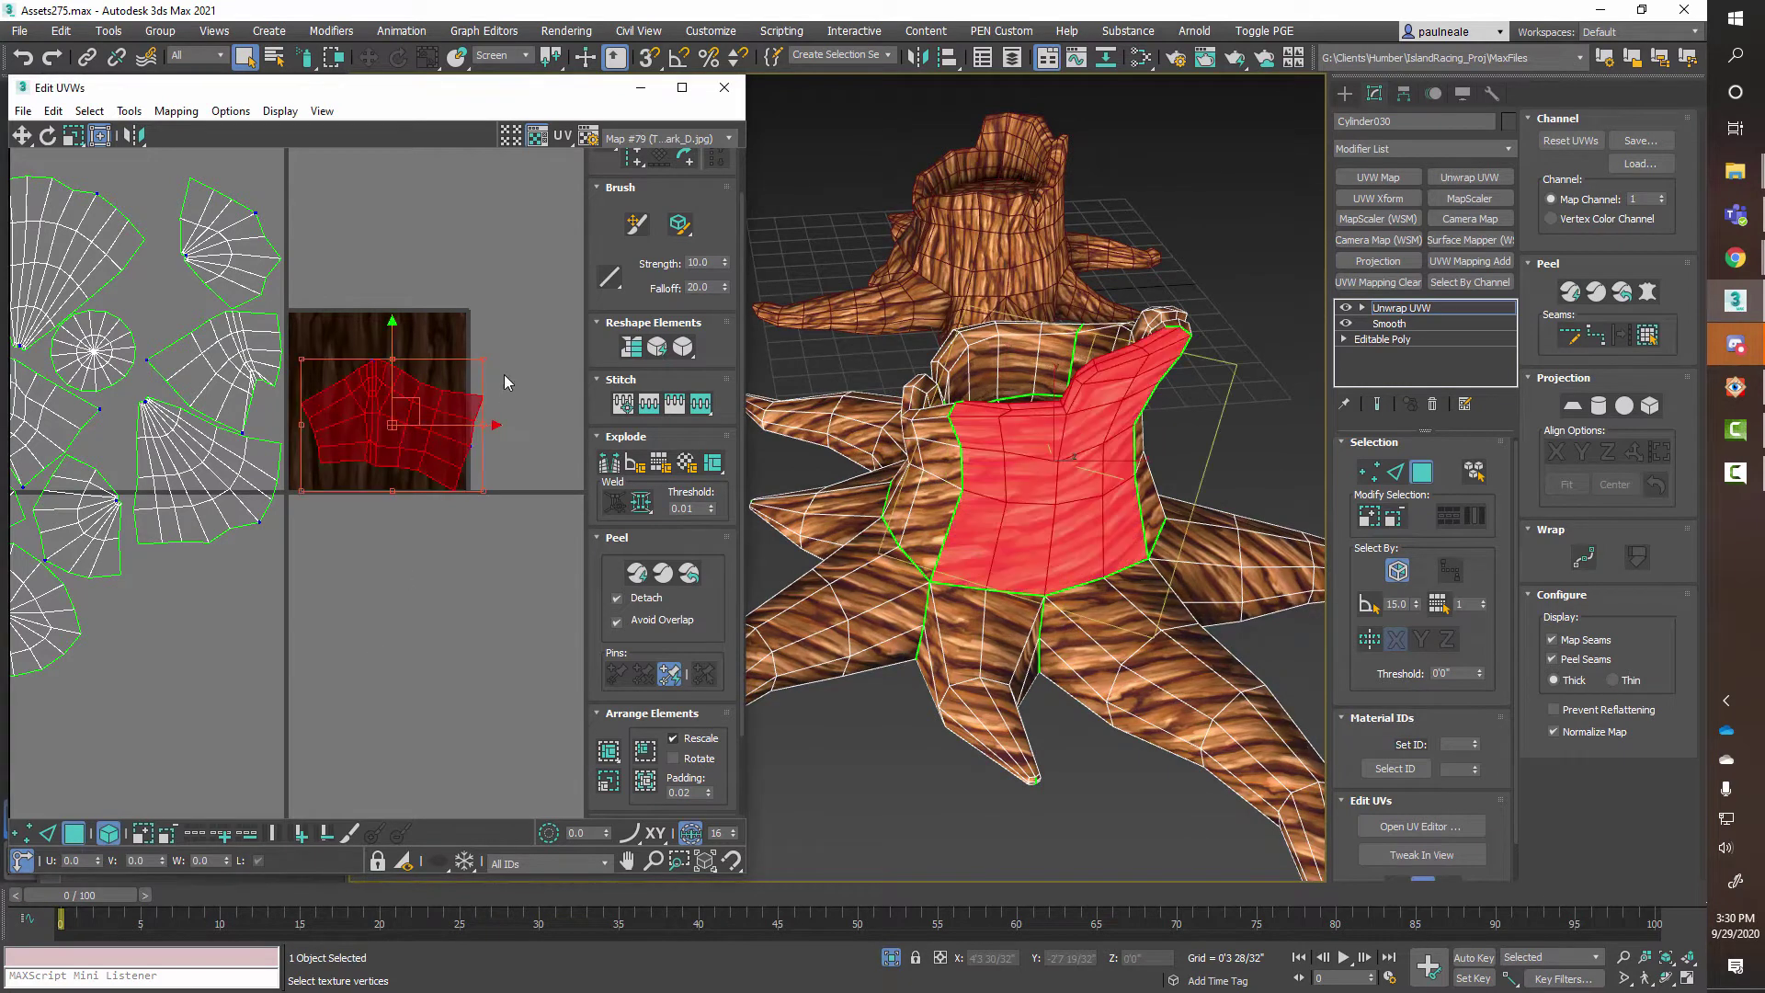
pyautogui.moveTo(393, 491); pyautogui.dragTo(294, 453)
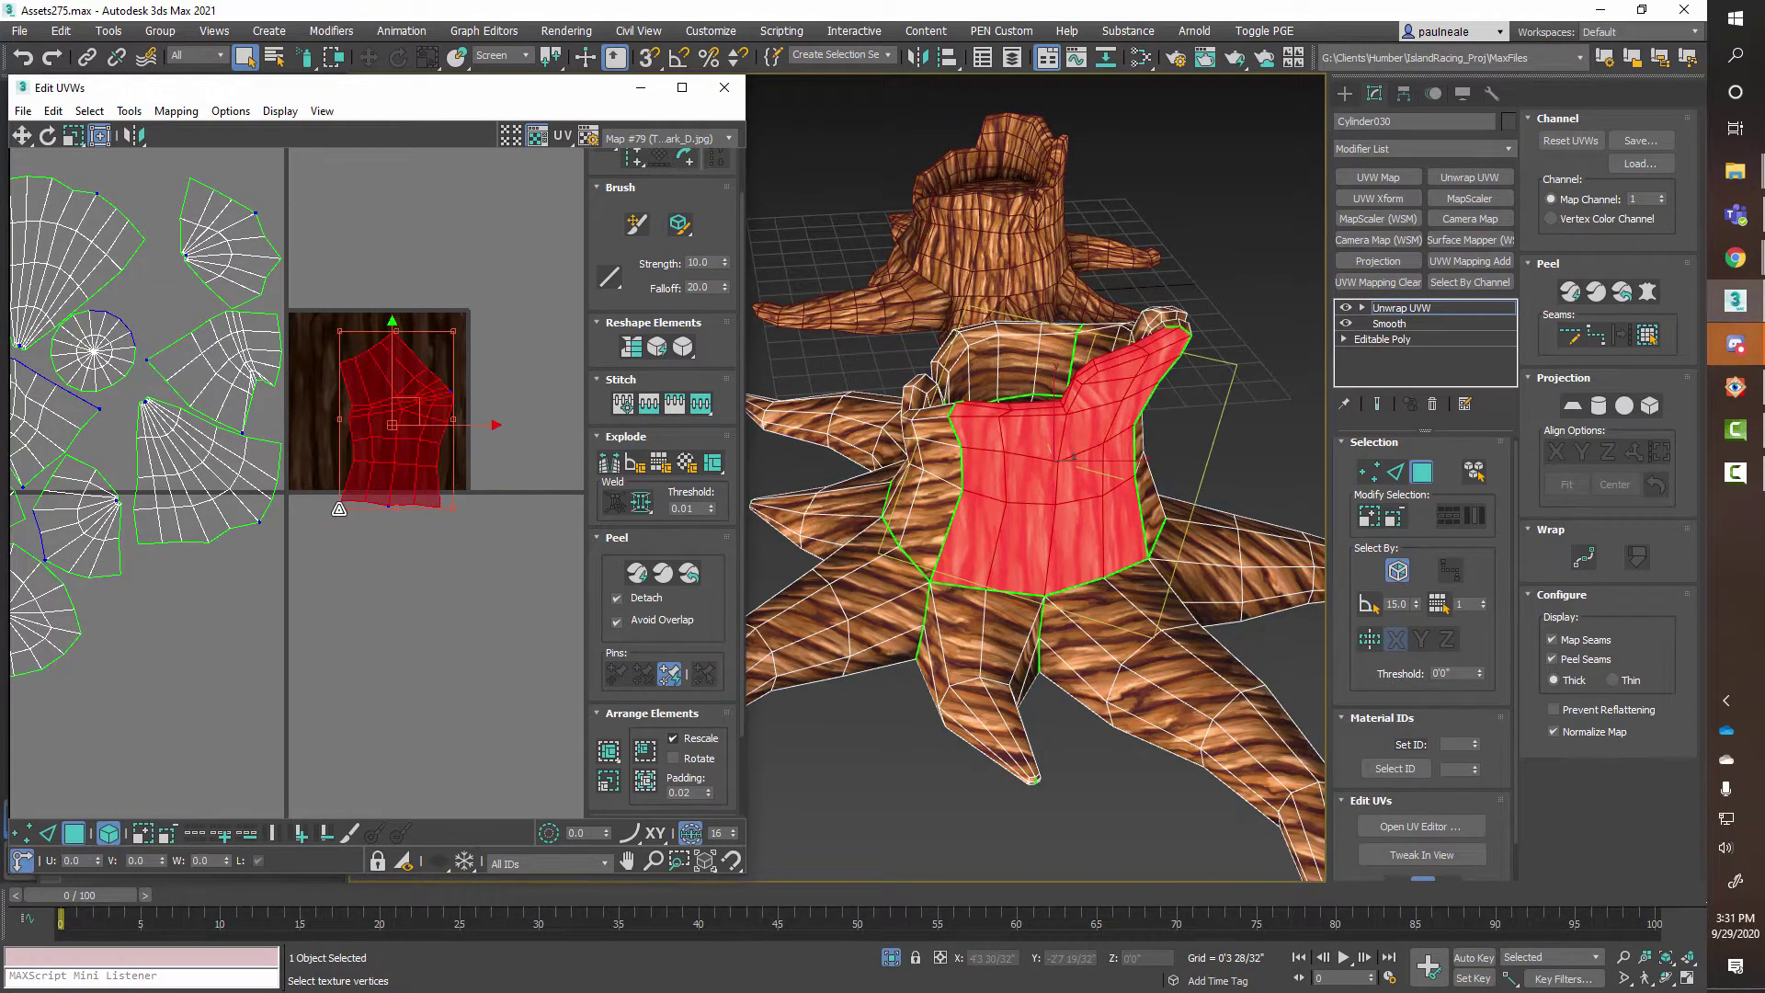
pyautogui.moveTo(339, 509); pyautogui.dragTo(286, 495)
pyautogui.scroll(2, 1113, 421)
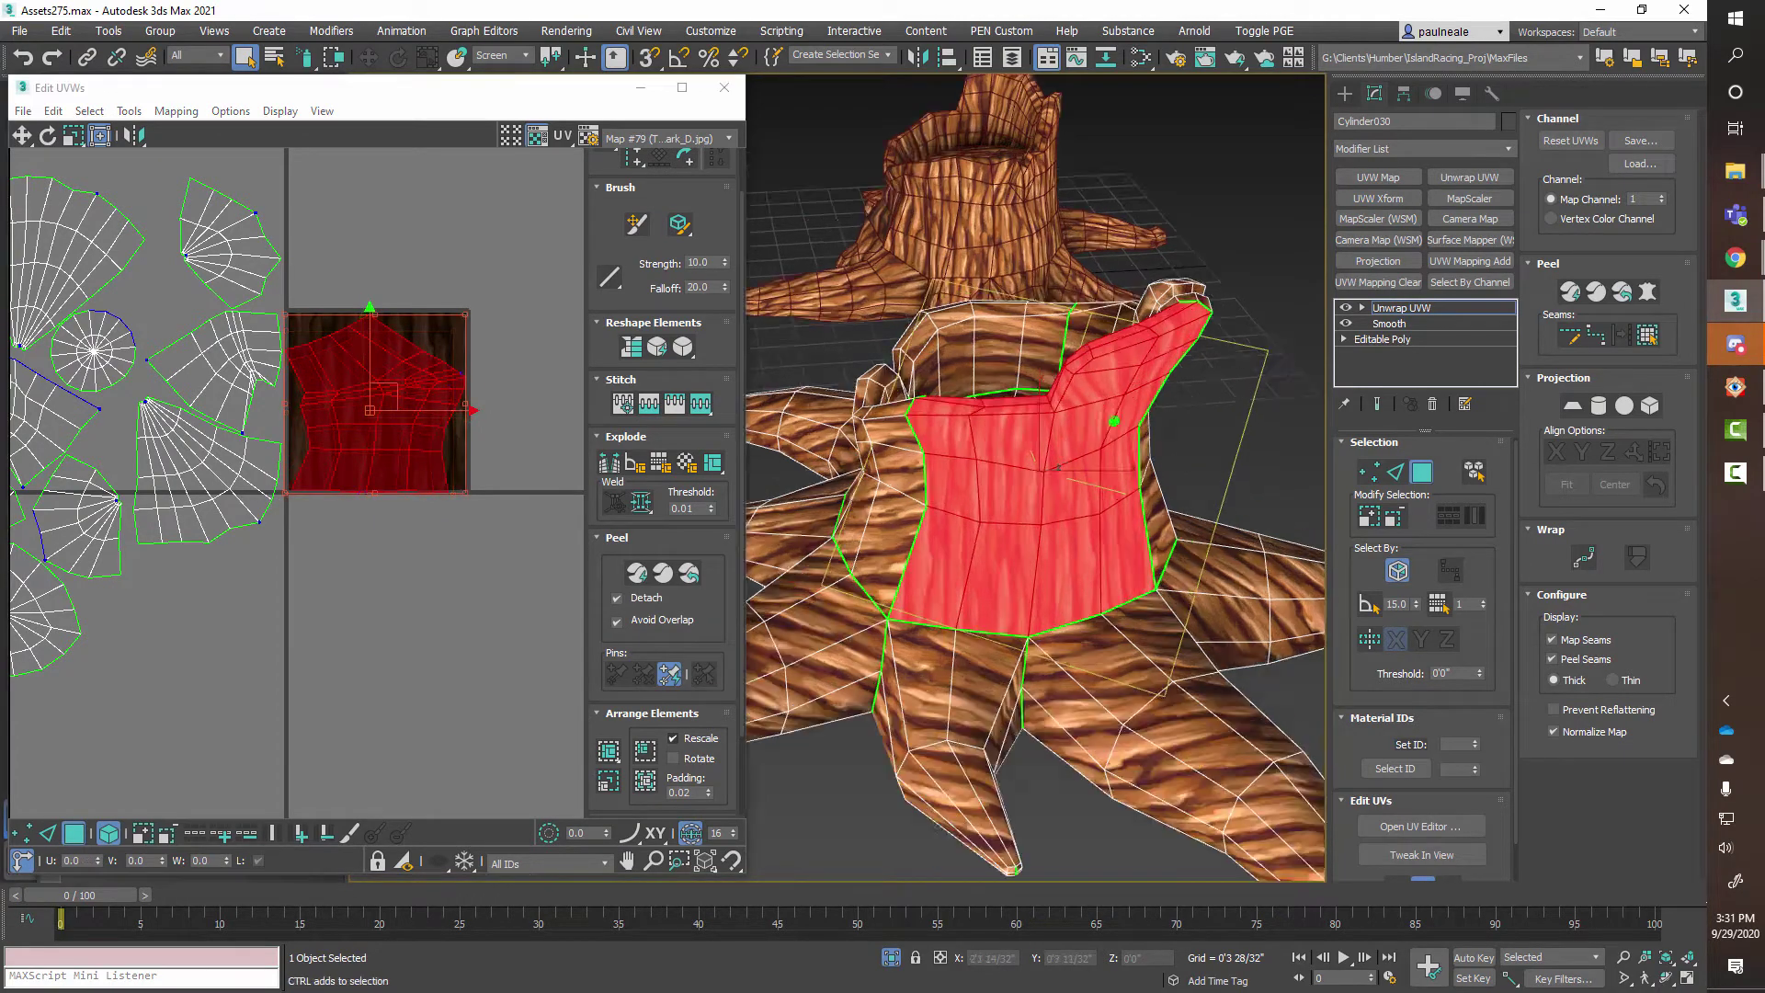
# Reselect the trunk wall shell and flatten it again with Peel Mode so its vertices can be pinned interactively.
pyautogui.scroll(2, 1114, 421)
pyautogui.keyDown('alt'); pyautogui.moveTo(1113, 421); pyautogui.dragTo(1436, 574, button='middle'); pyautogui.keyUp('alt')
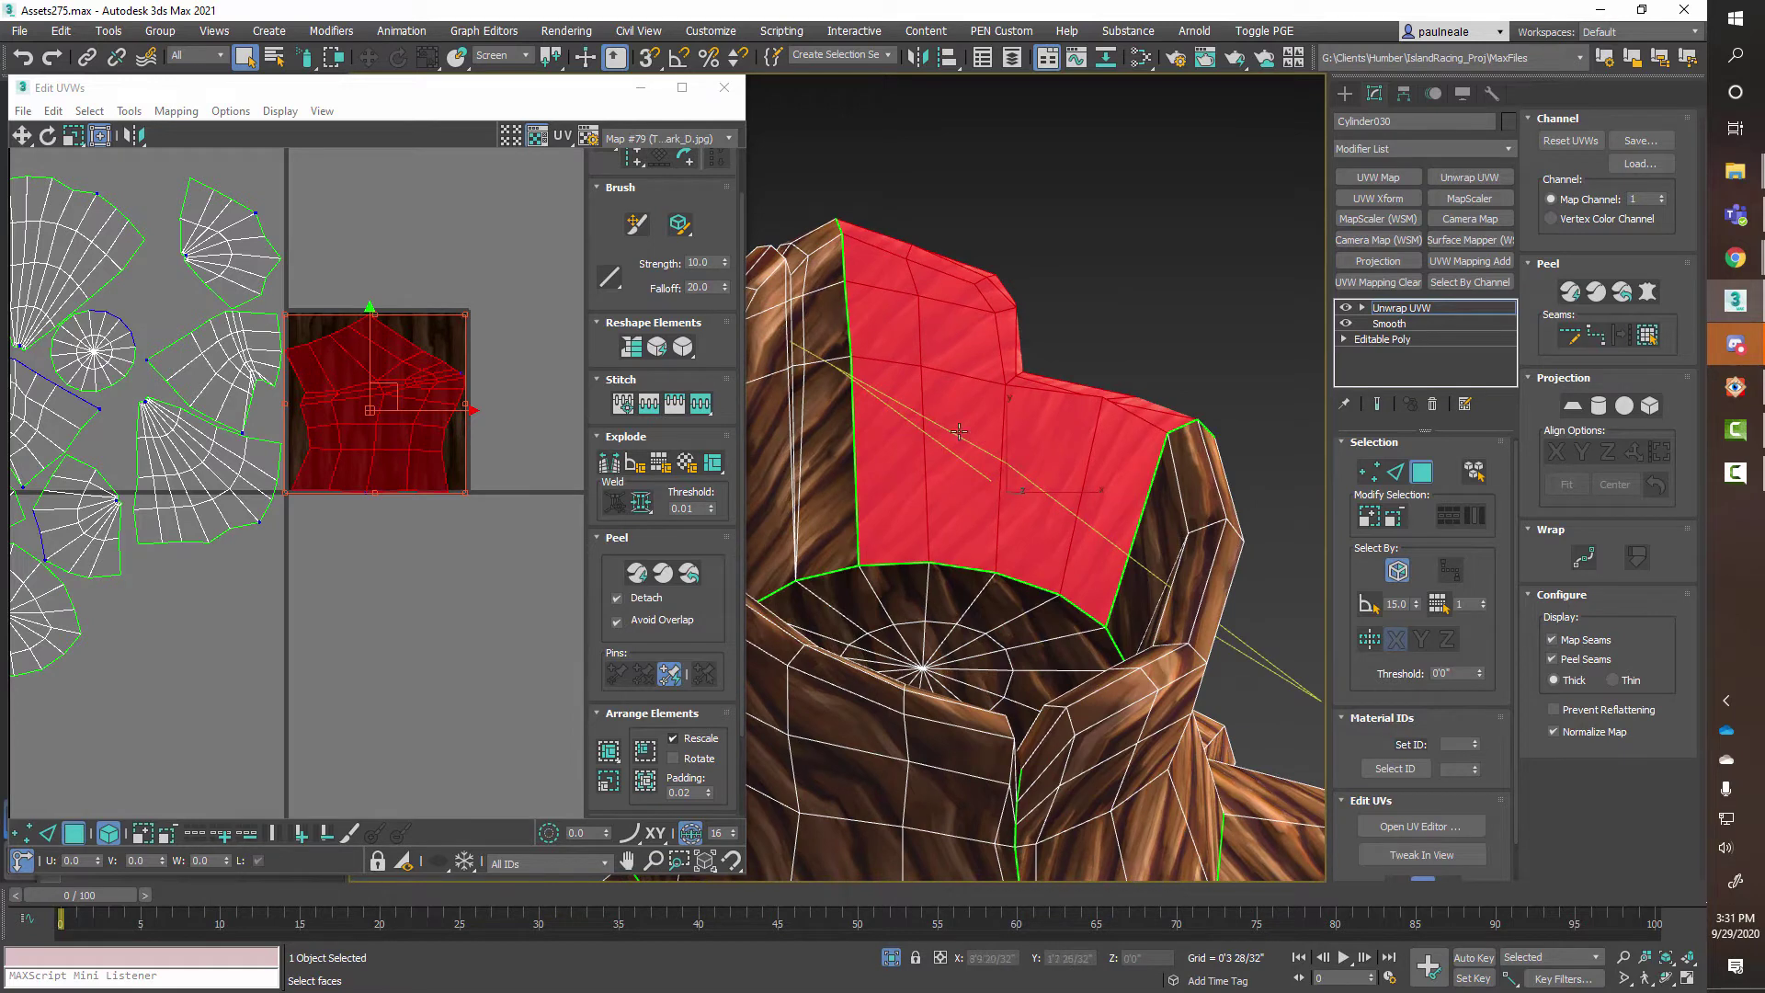
pyautogui.click(1116, 298)
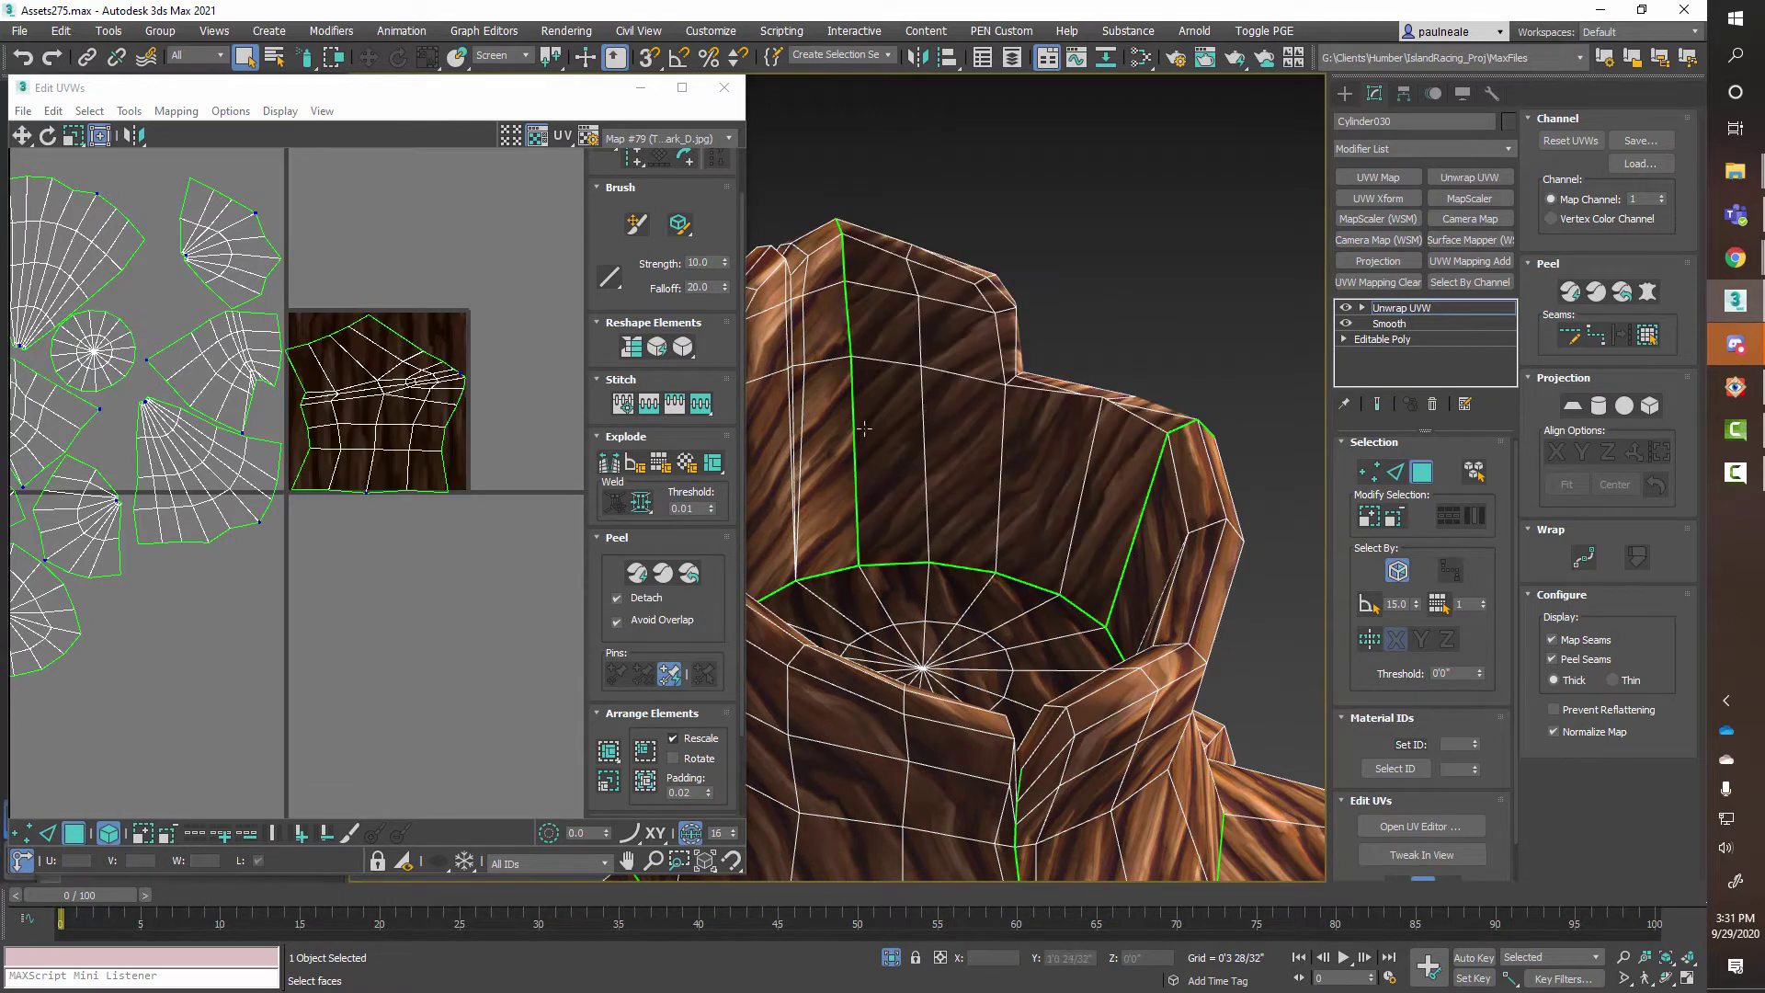
pyautogui.click(377, 425)
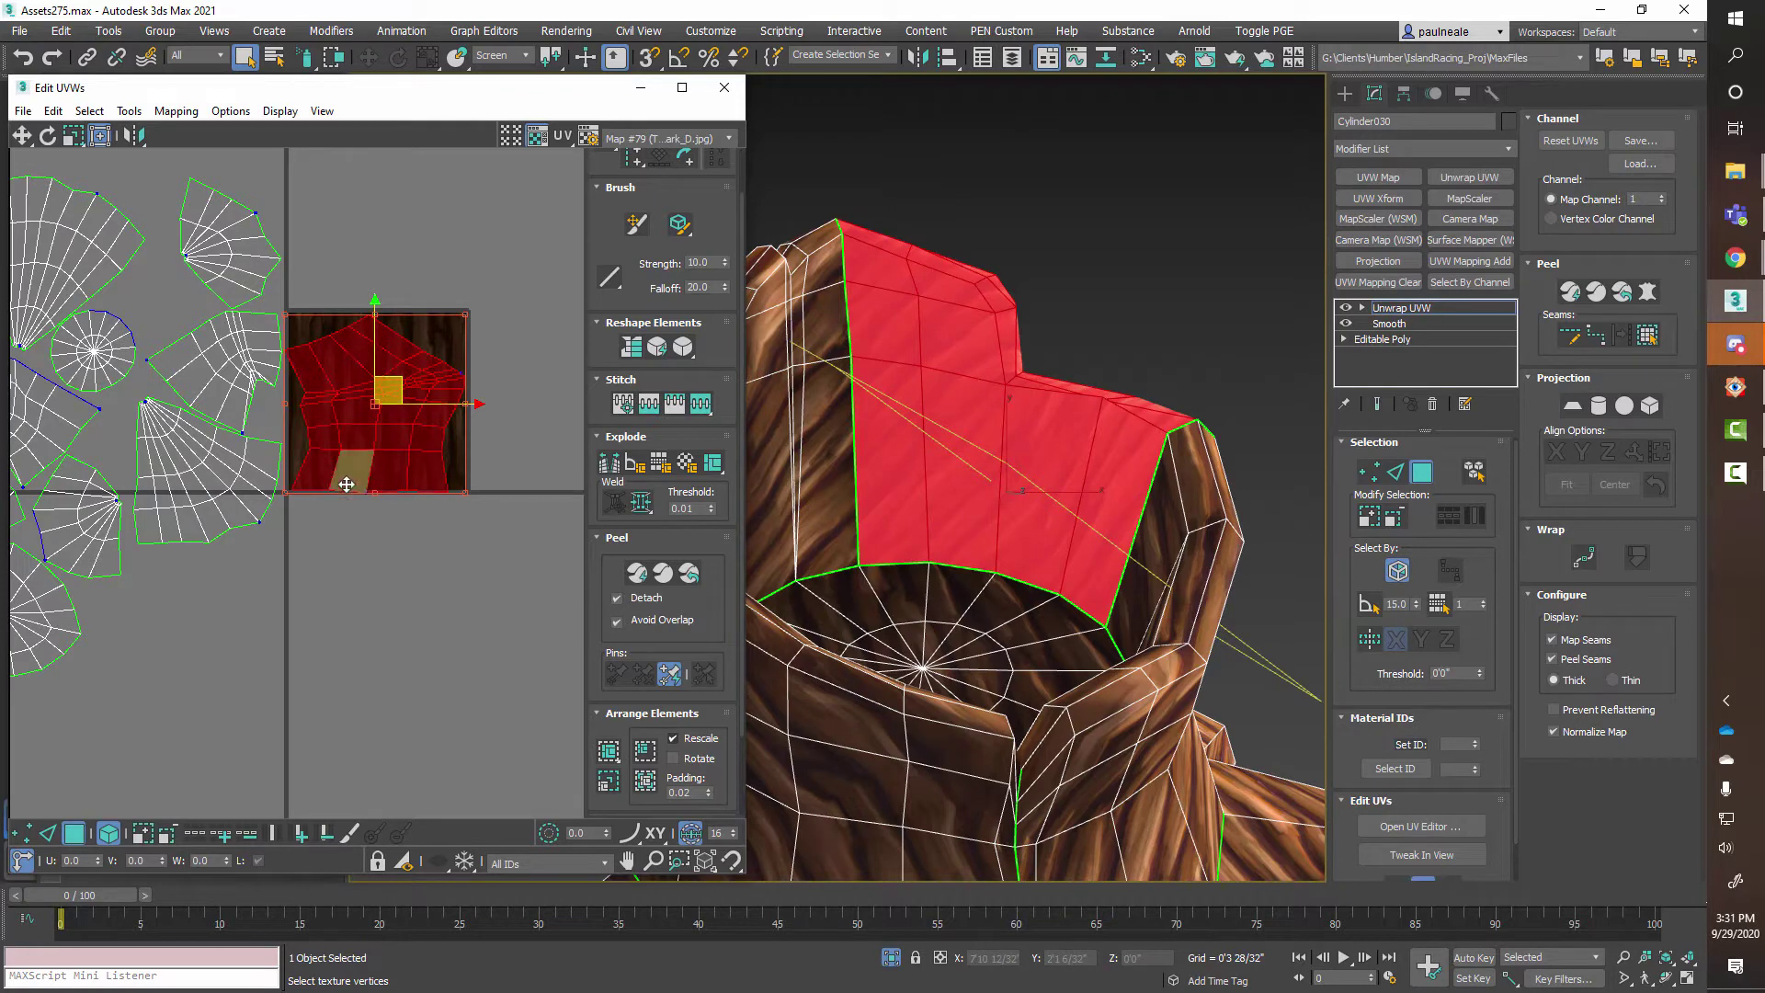
pyautogui.click(663, 574)
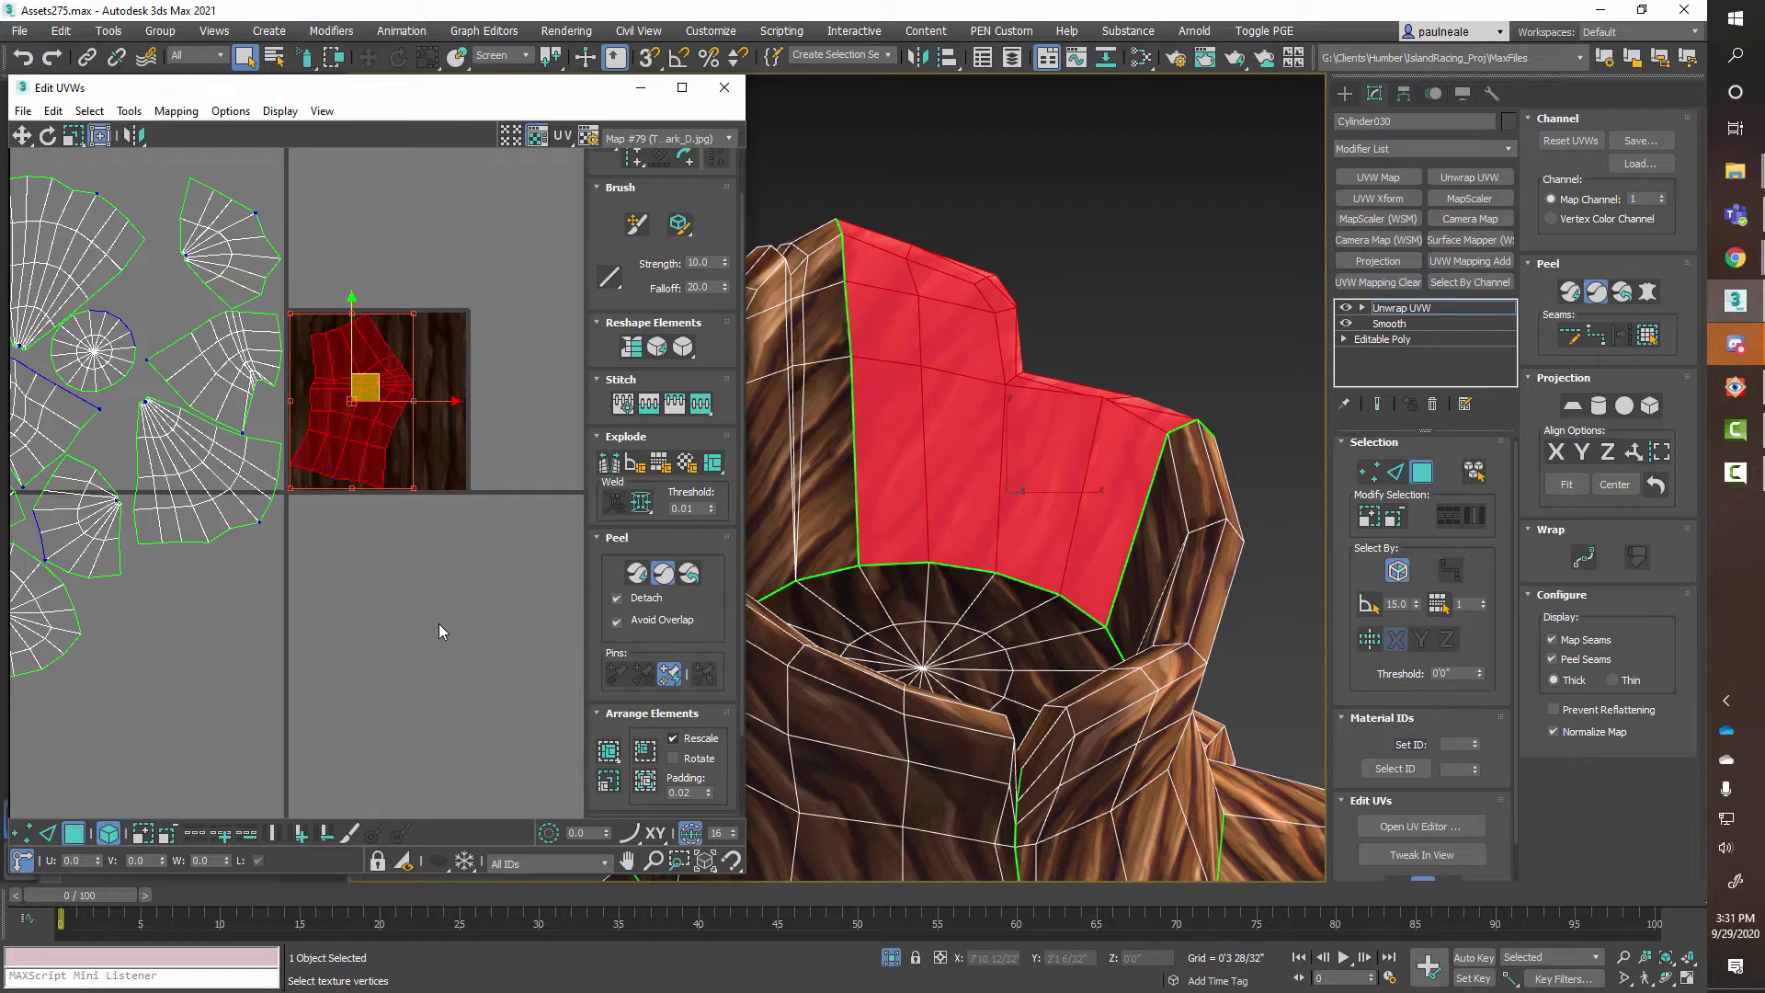
# Pin the shell's two upper corner vertices to the bark tile's upper corners and its upper middle vertex to the top edge.
pyautogui.keyDown('alt'); pyautogui.moveTo(987, 510); pyautogui.dragTo(832, 469, button='middle'); pyautogui.keyUp('alt')
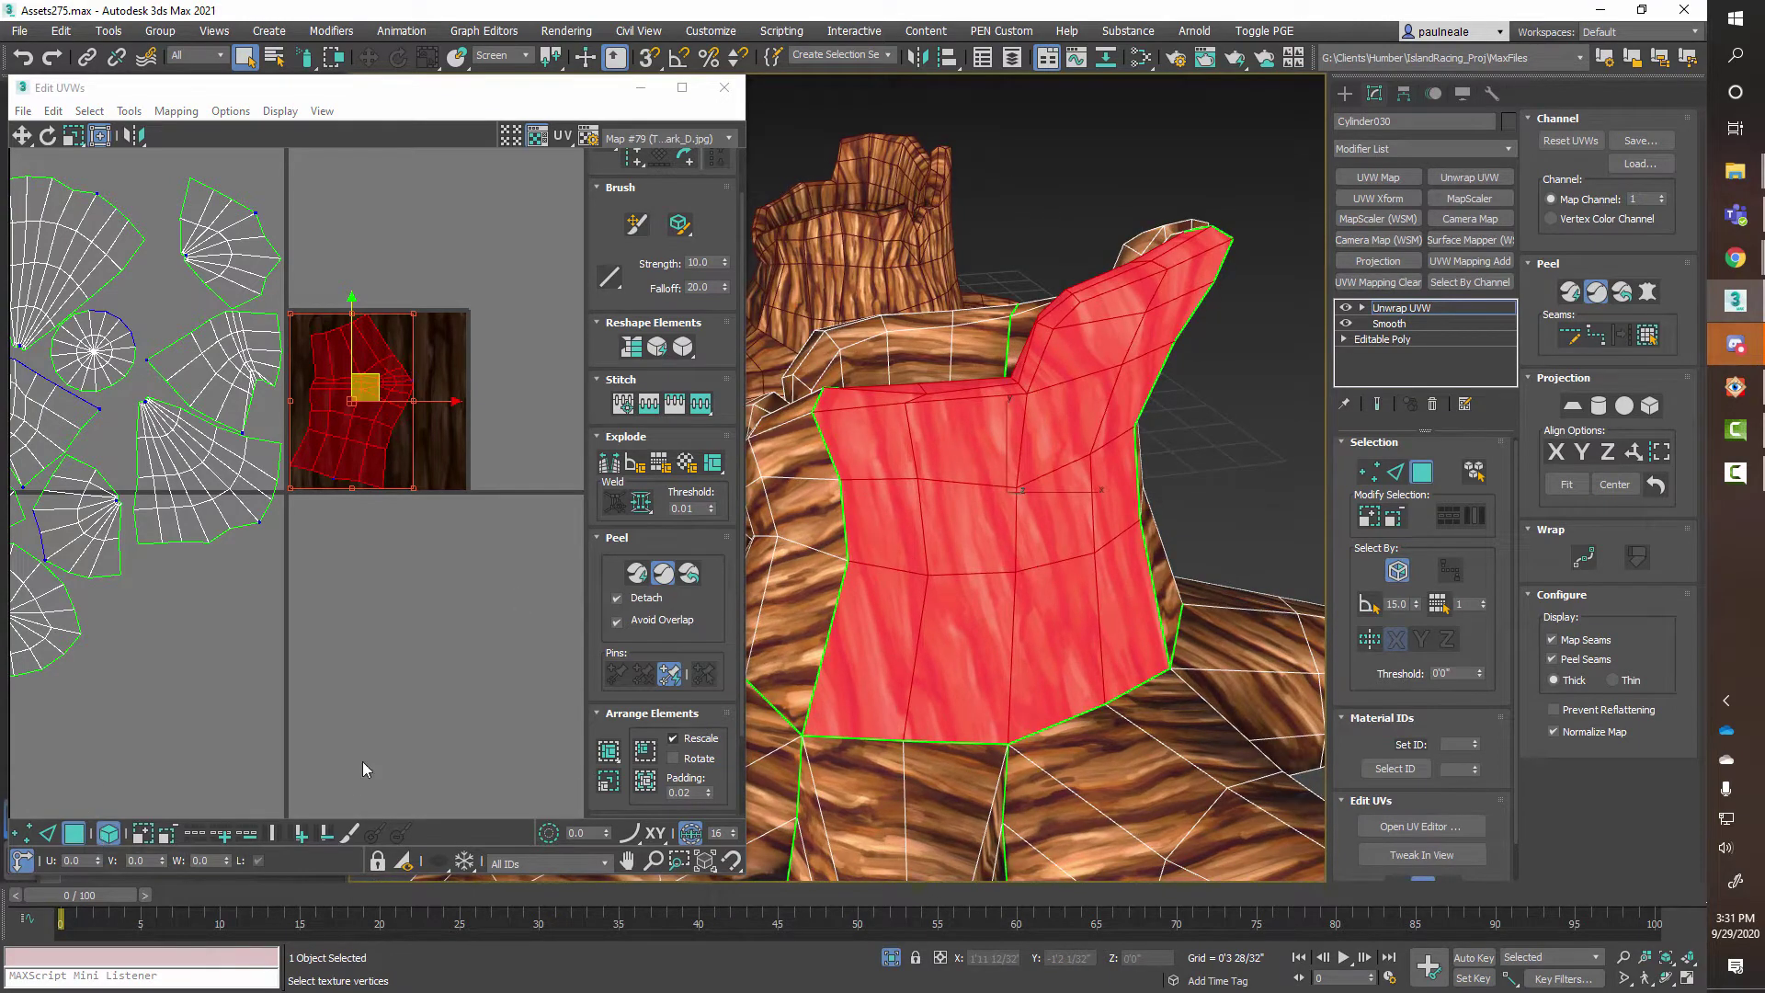
pyautogui.keyDown('alt'); pyautogui.moveTo(982, 681); pyautogui.dragTo(903, 642, button='middle'); pyautogui.keyUp('alt')
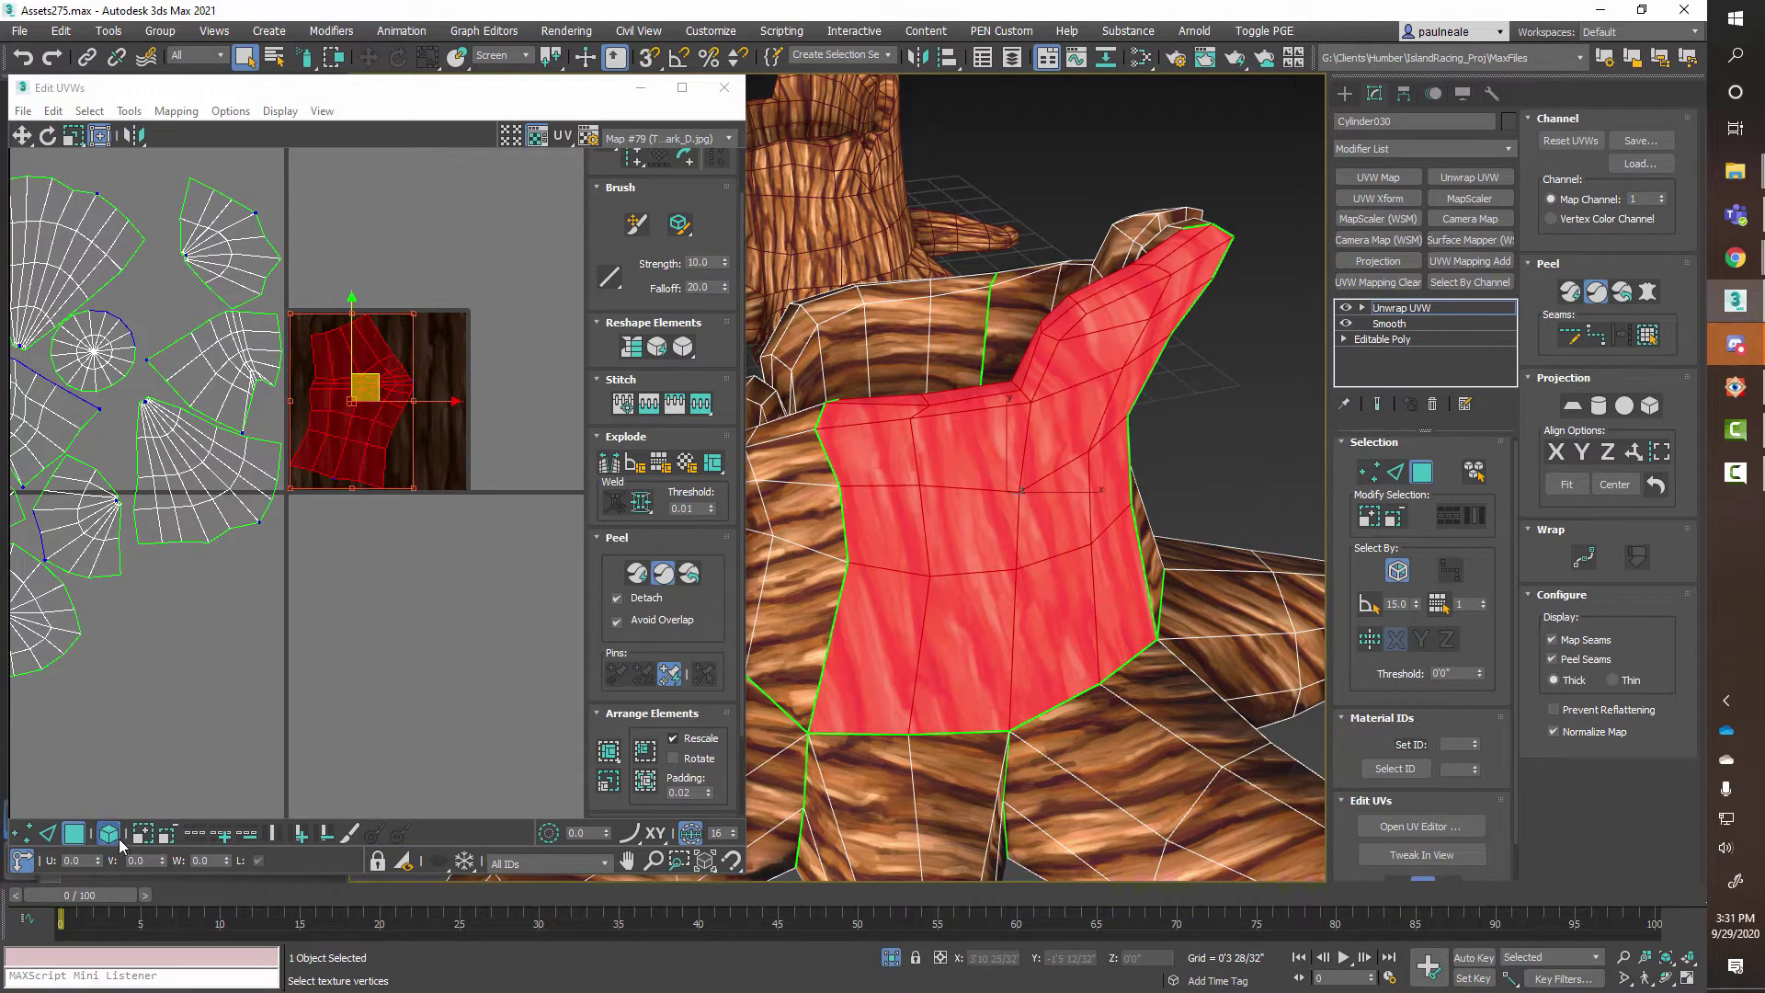
pyautogui.click(23, 834)
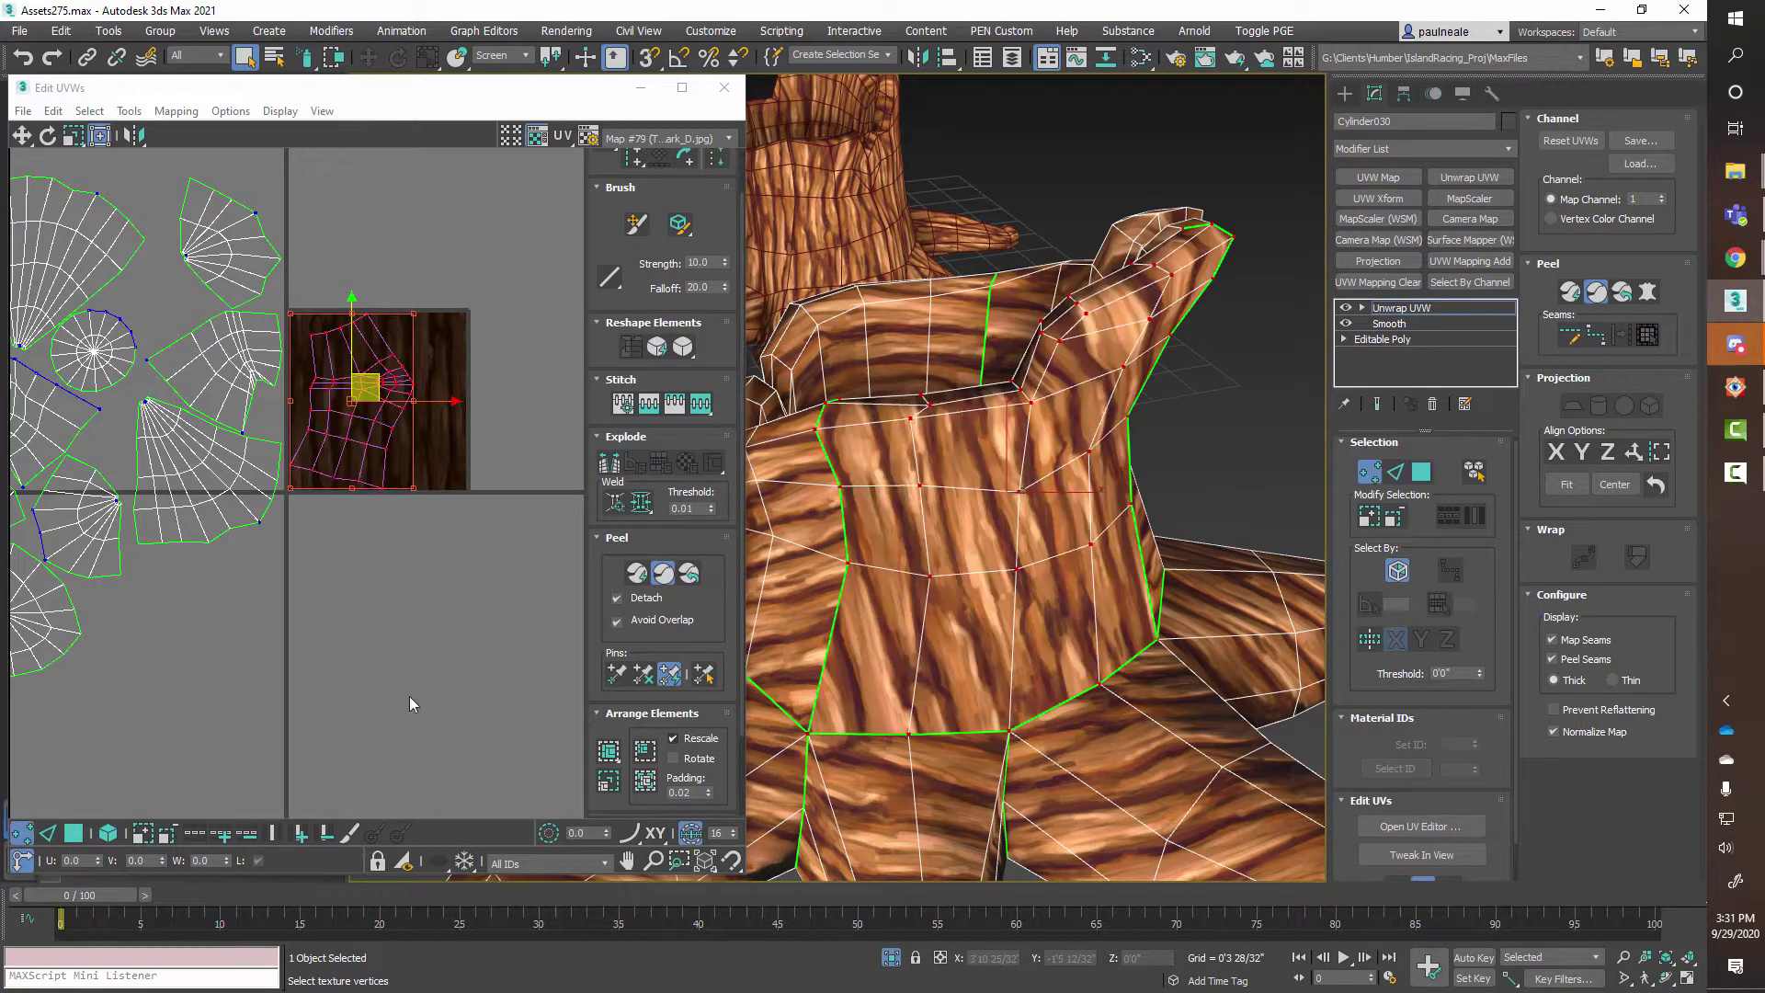
pyautogui.scroll(4, 409, 317)
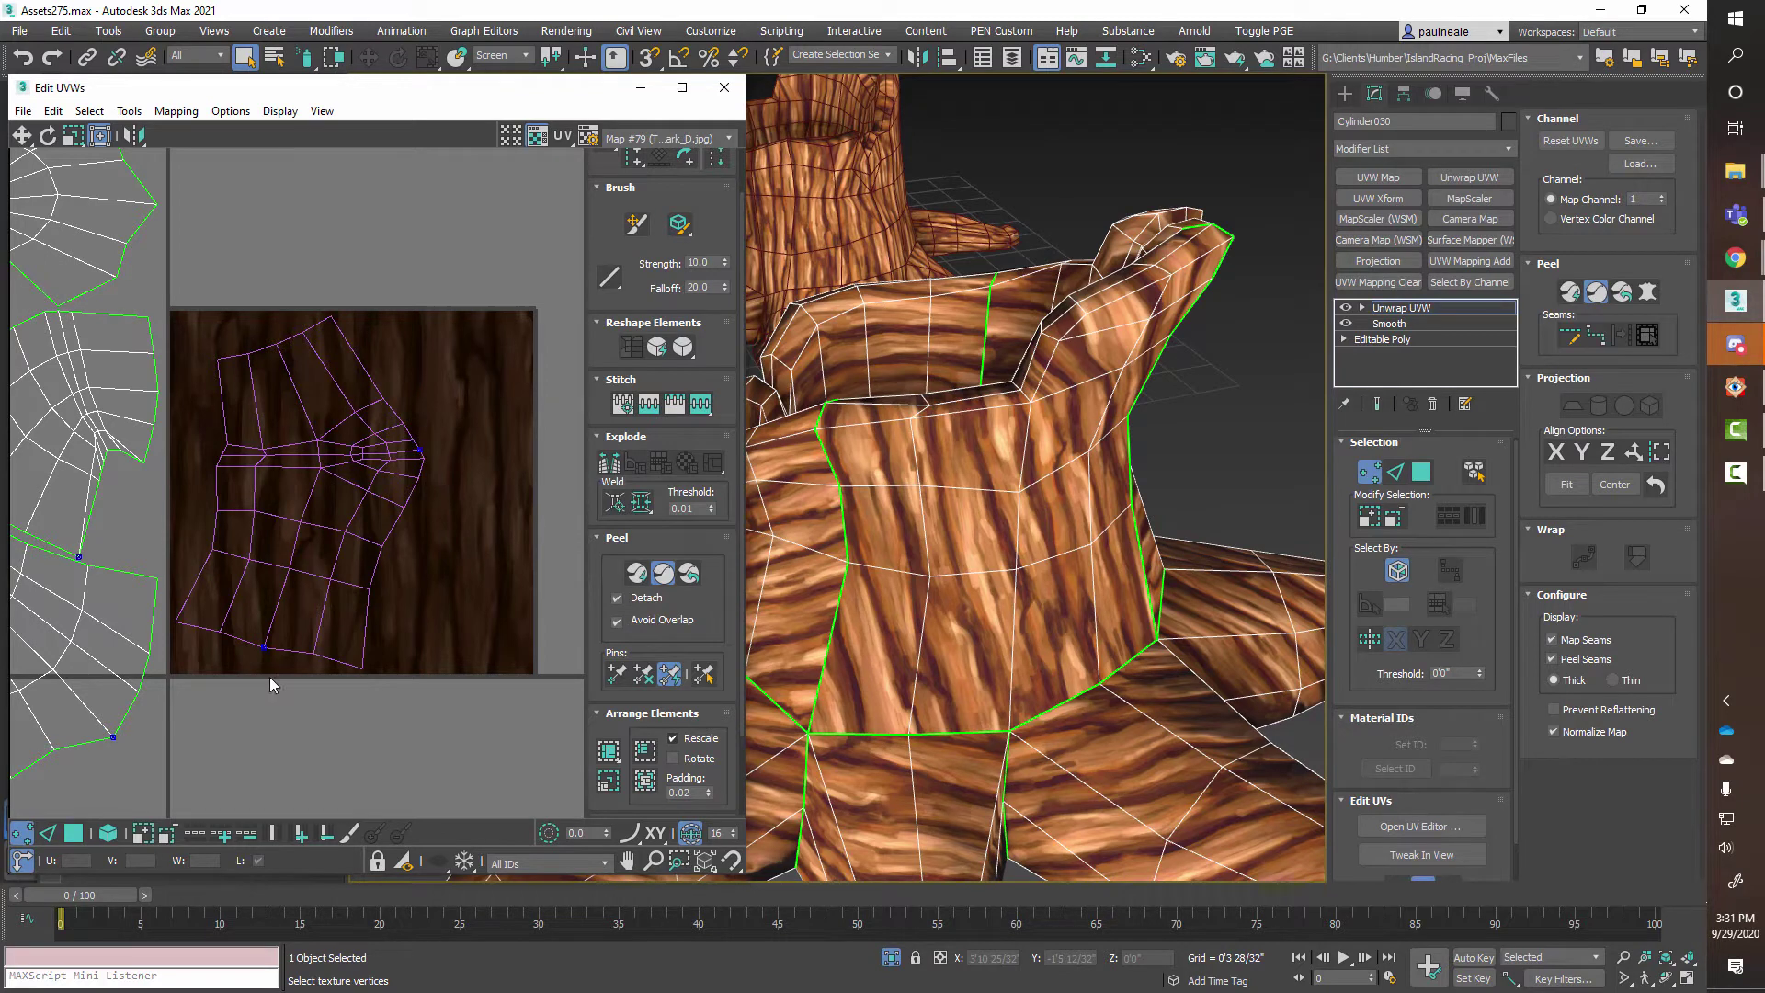
pyautogui.moveTo(219, 358); pyautogui.dragTo(169, 311)
pyautogui.moveTo(323, 264); pyautogui.dragTo(530, 313)
pyautogui.moveTo(354, 283); pyautogui.dragTo(351, 317)
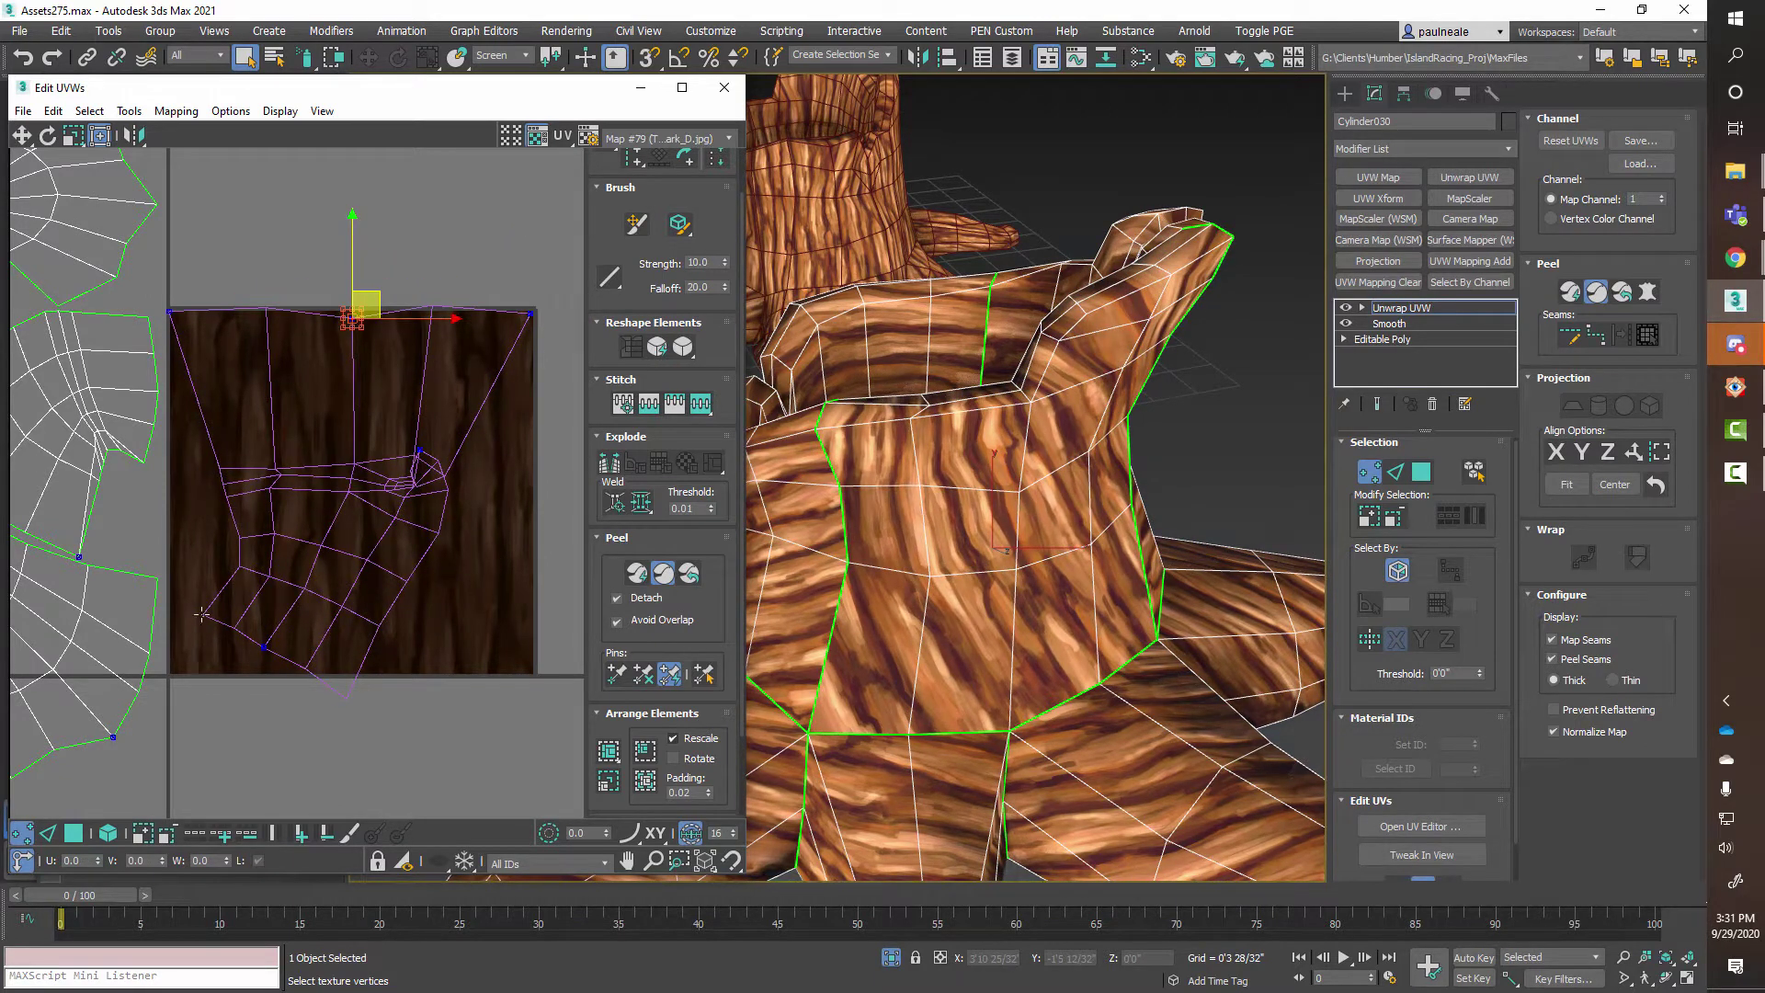
# Pin the shell's lower corners to the tile's lower corners, unpin the old bottom vertex, and pin the bottom middle vertex to the edge.
pyautogui.moveTo(201, 614); pyautogui.dragTo(177, 669)
pyautogui.click(265, 648)
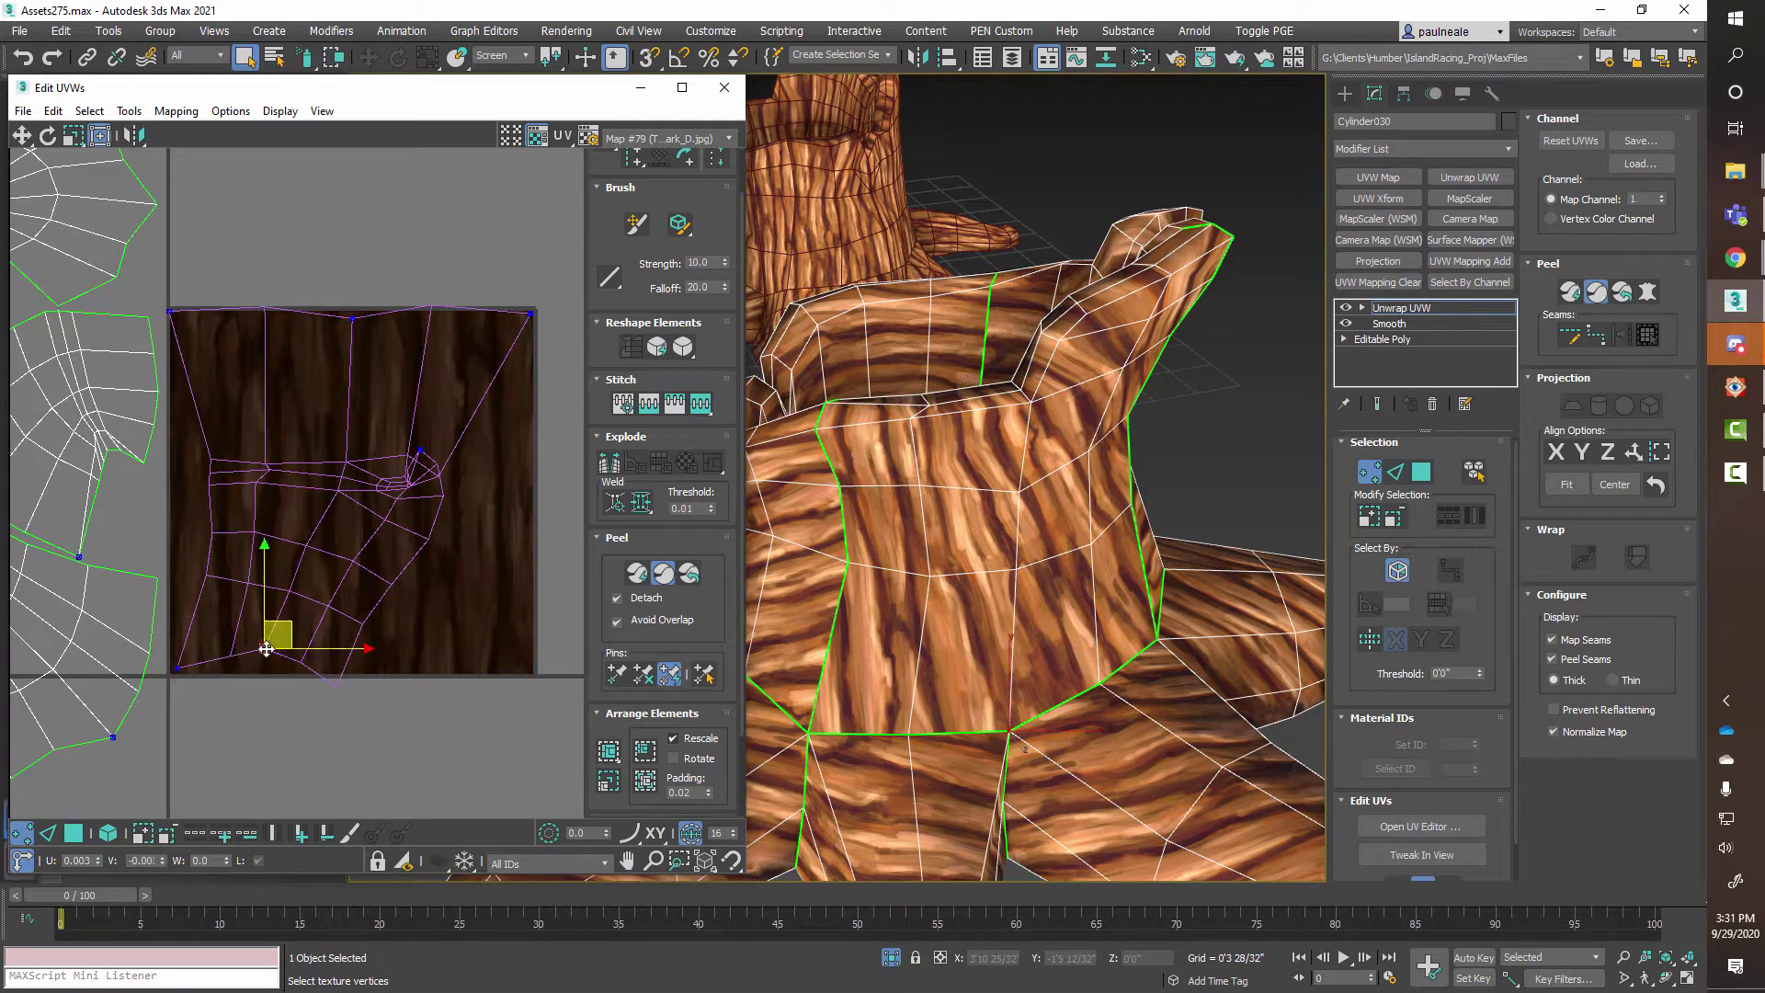
pyautogui.click(625, 684)
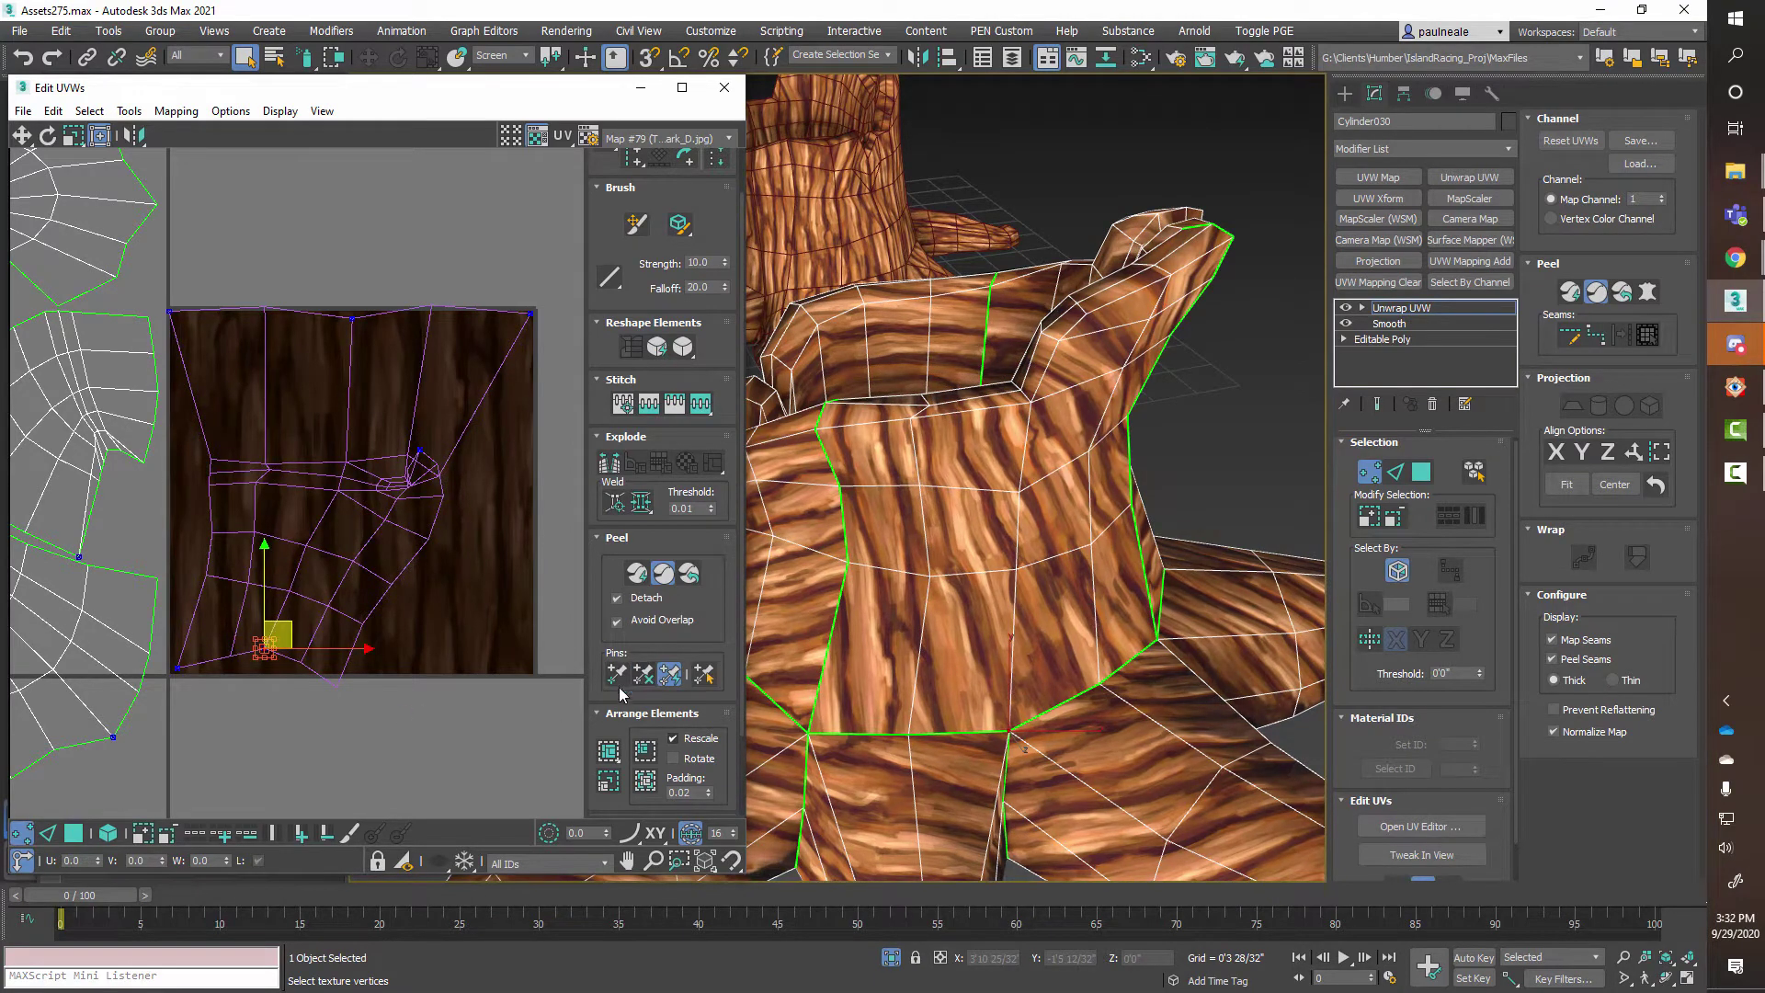
pyautogui.moveTo(340, 687); pyautogui.dragTo(531, 664)
pyautogui.moveTo(349, 713); pyautogui.dragTo(347, 672)
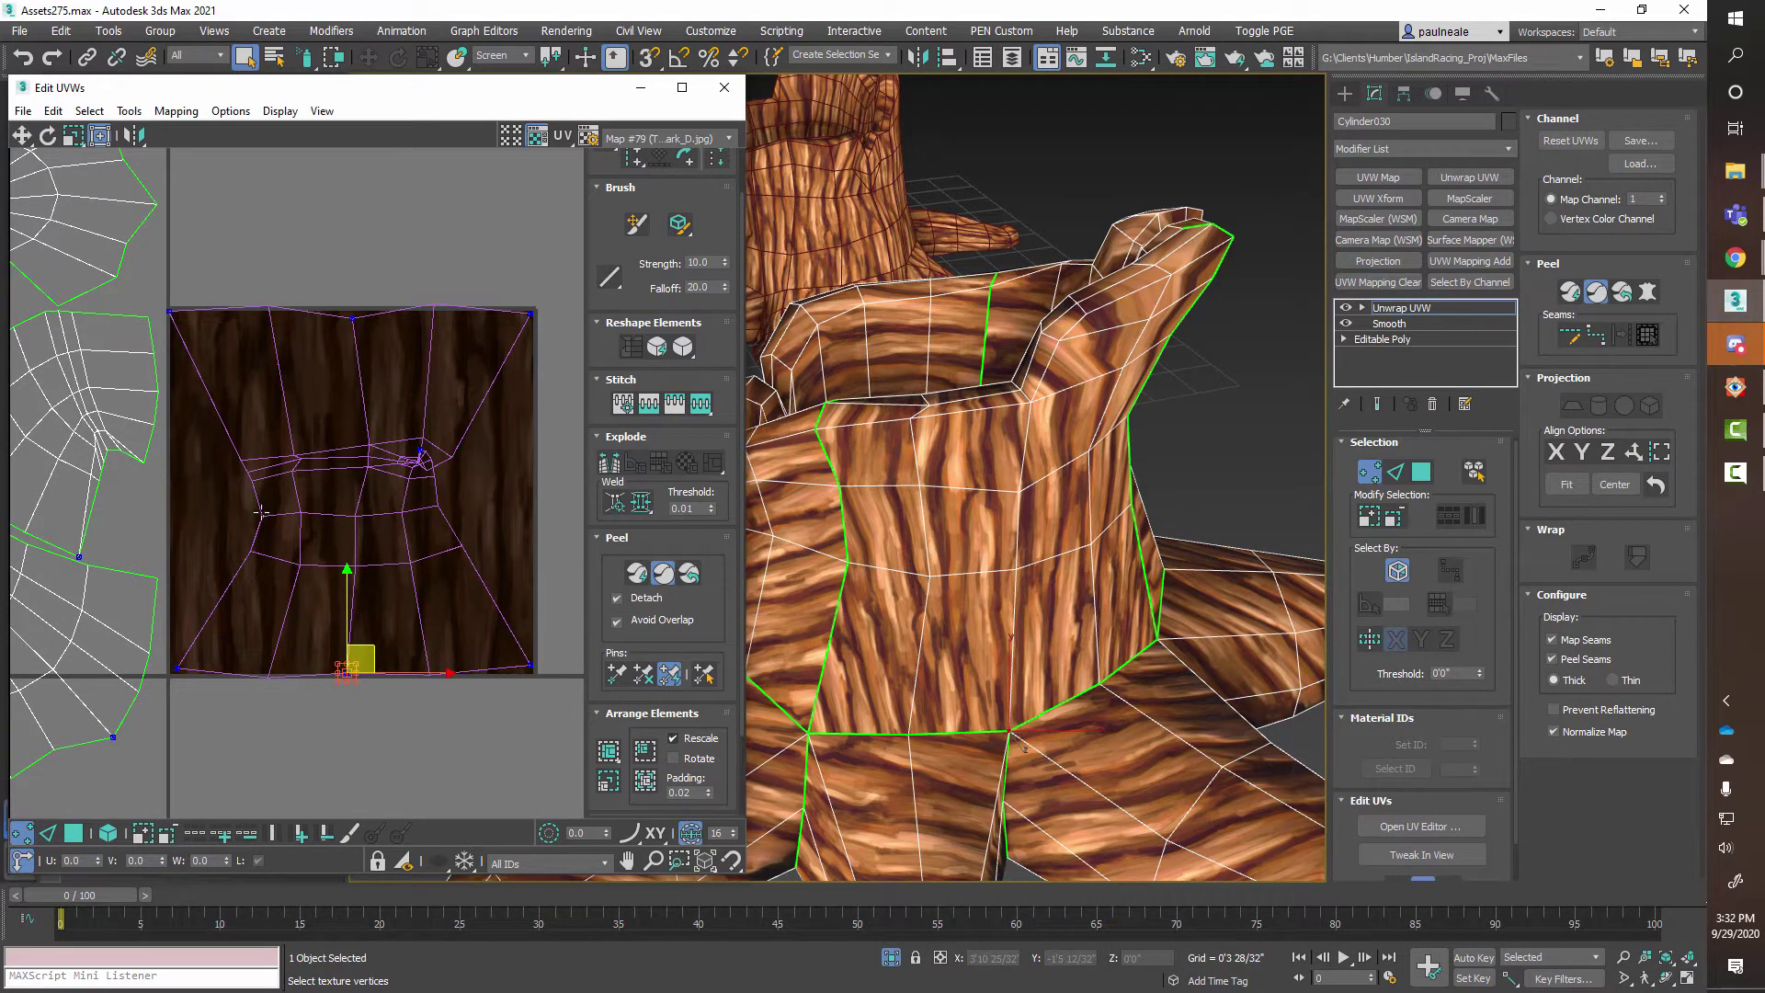
# Pull the shell's side border vertices outward and pin them near the left and right edges of the bark tile.
pyautogui.moveTo(261, 514); pyautogui.dragTo(177, 495)
pyautogui.moveTo(205, 574); pyautogui.dragTo(181, 569)
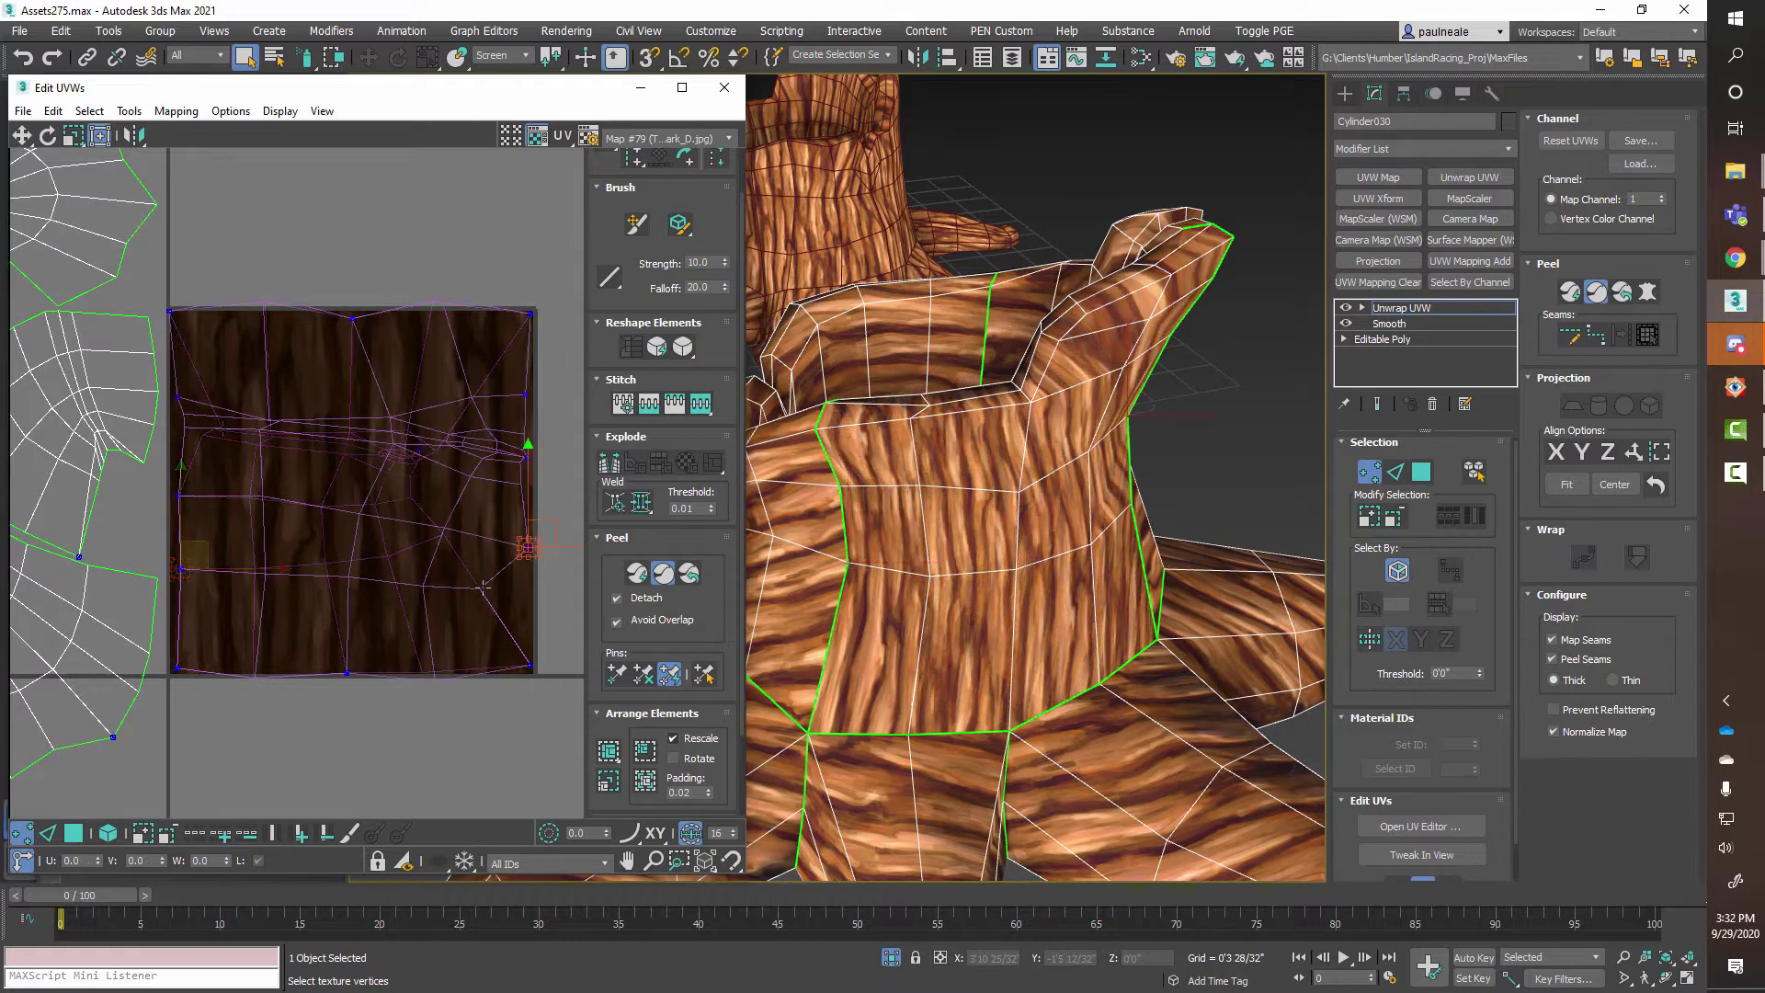
pyautogui.moveTo(511, 591); pyautogui.dragTo(537, 591)
# Pin one interior vertex beside the rim and align the shell's left border vertices with the tile's left edge.
pyautogui.moveTo(541, 422); pyautogui.dragTo(511, 449, button='middle')
pyautogui.scroll(2, 511, 449)
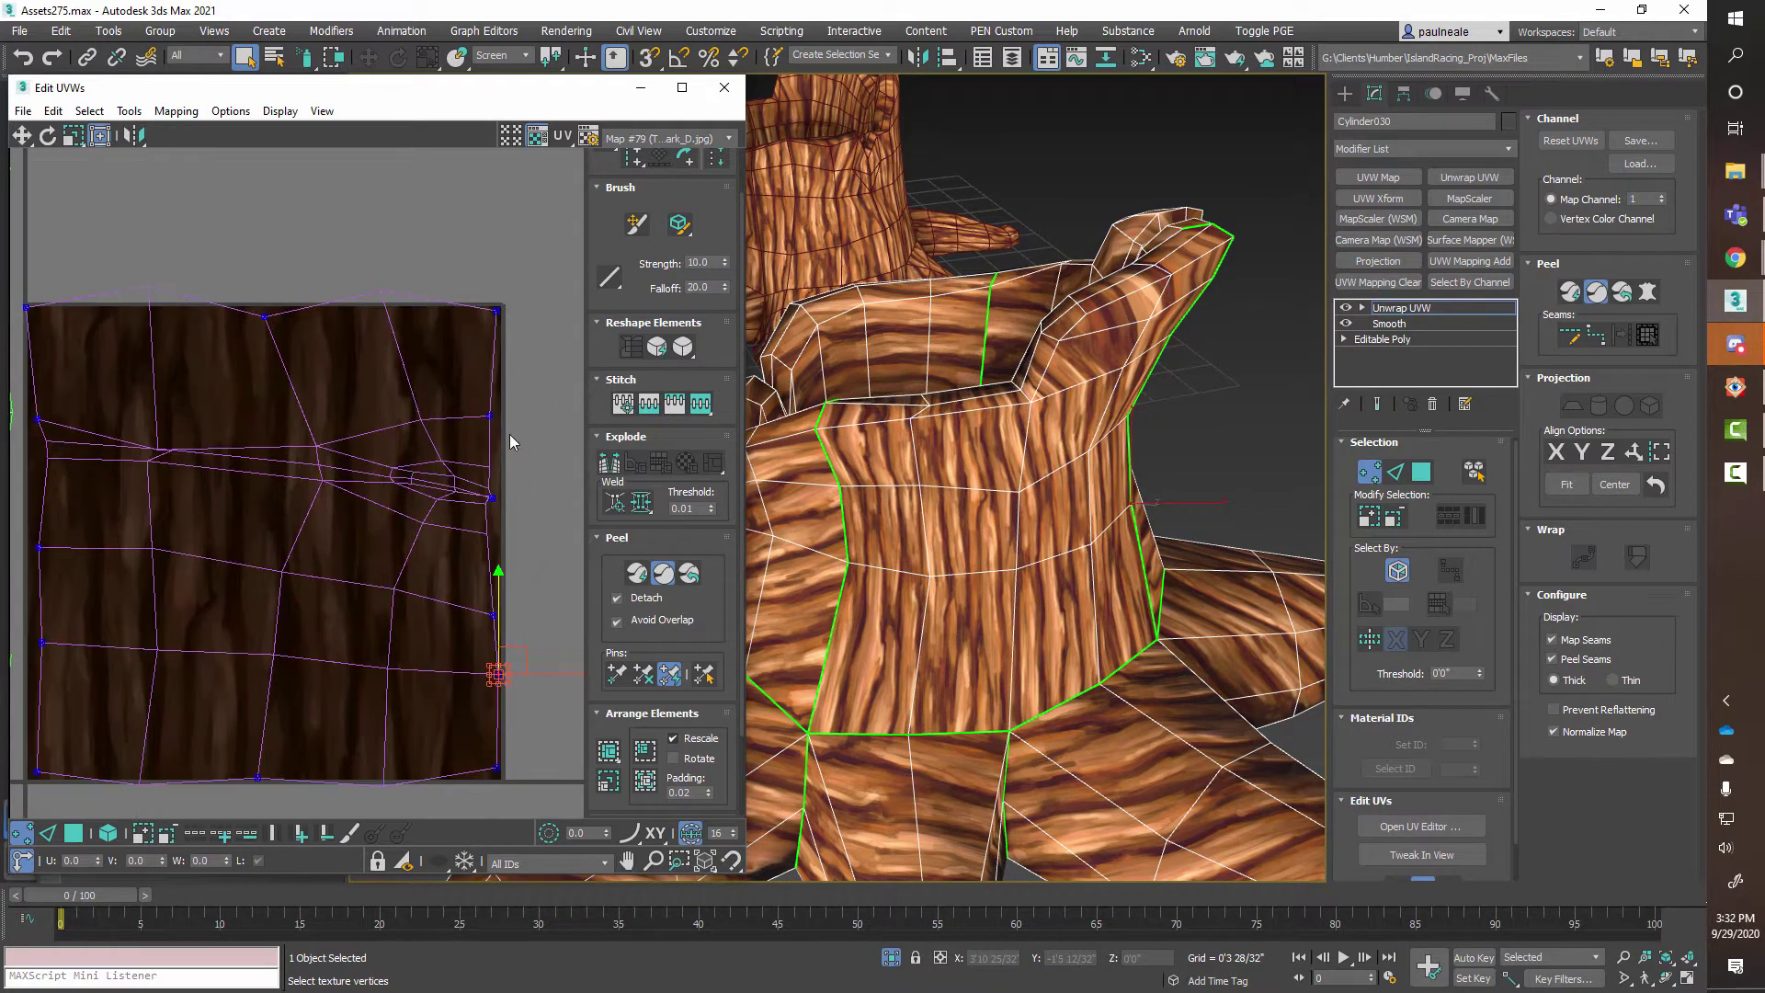
pyautogui.click(148, 465)
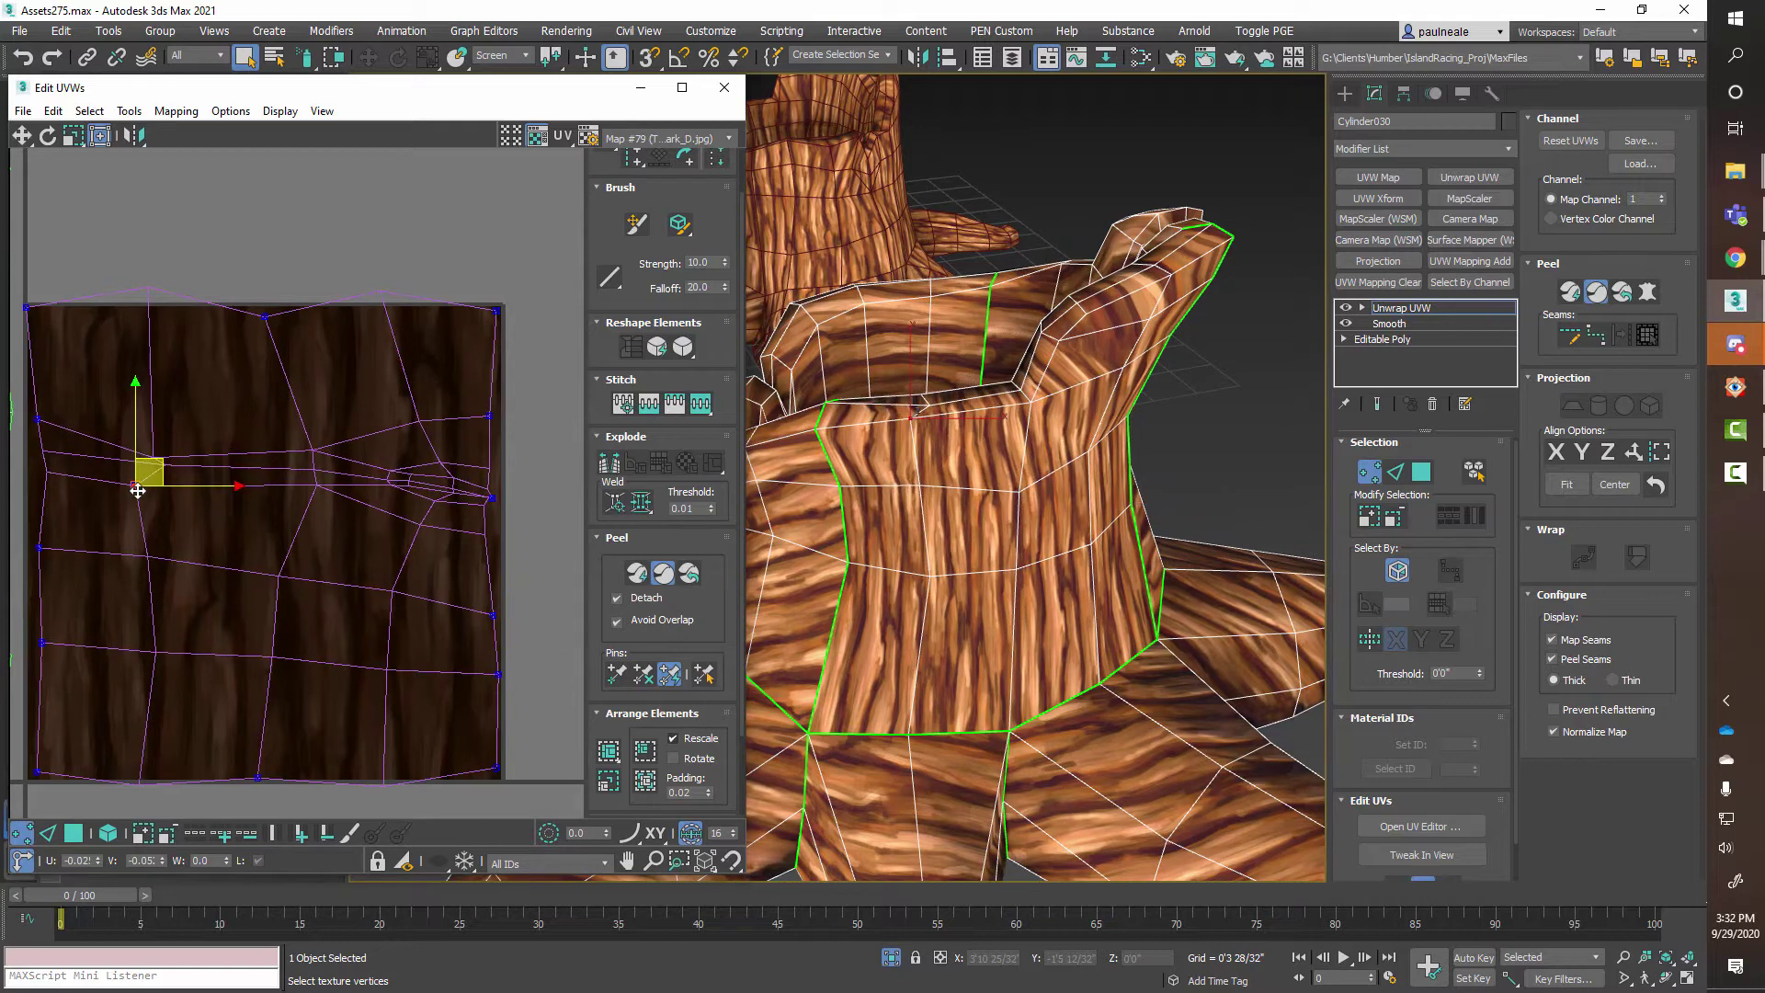
pyautogui.moveTo(140, 473); pyautogui.dragTo(26, 484)
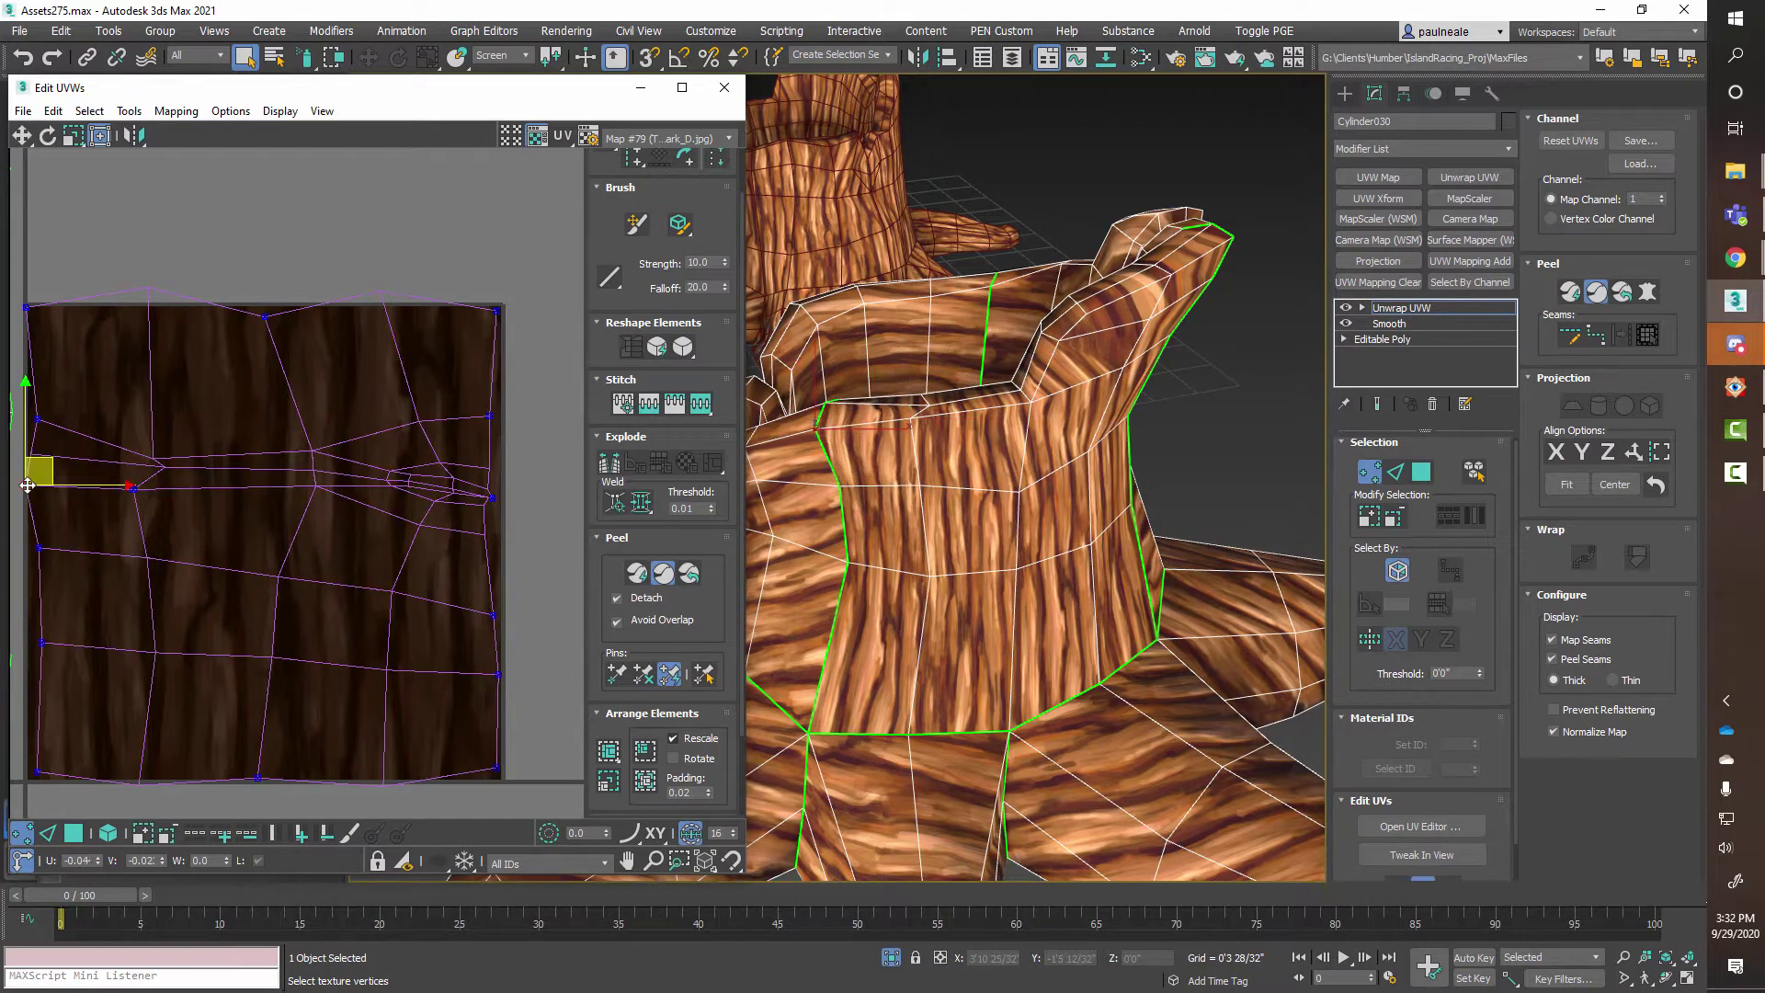
pyautogui.moveTo(38, 548); pyautogui.dragTo(27, 547)
pyautogui.moveTo(232, 599); pyautogui.dragTo(323, 497, button='middle')
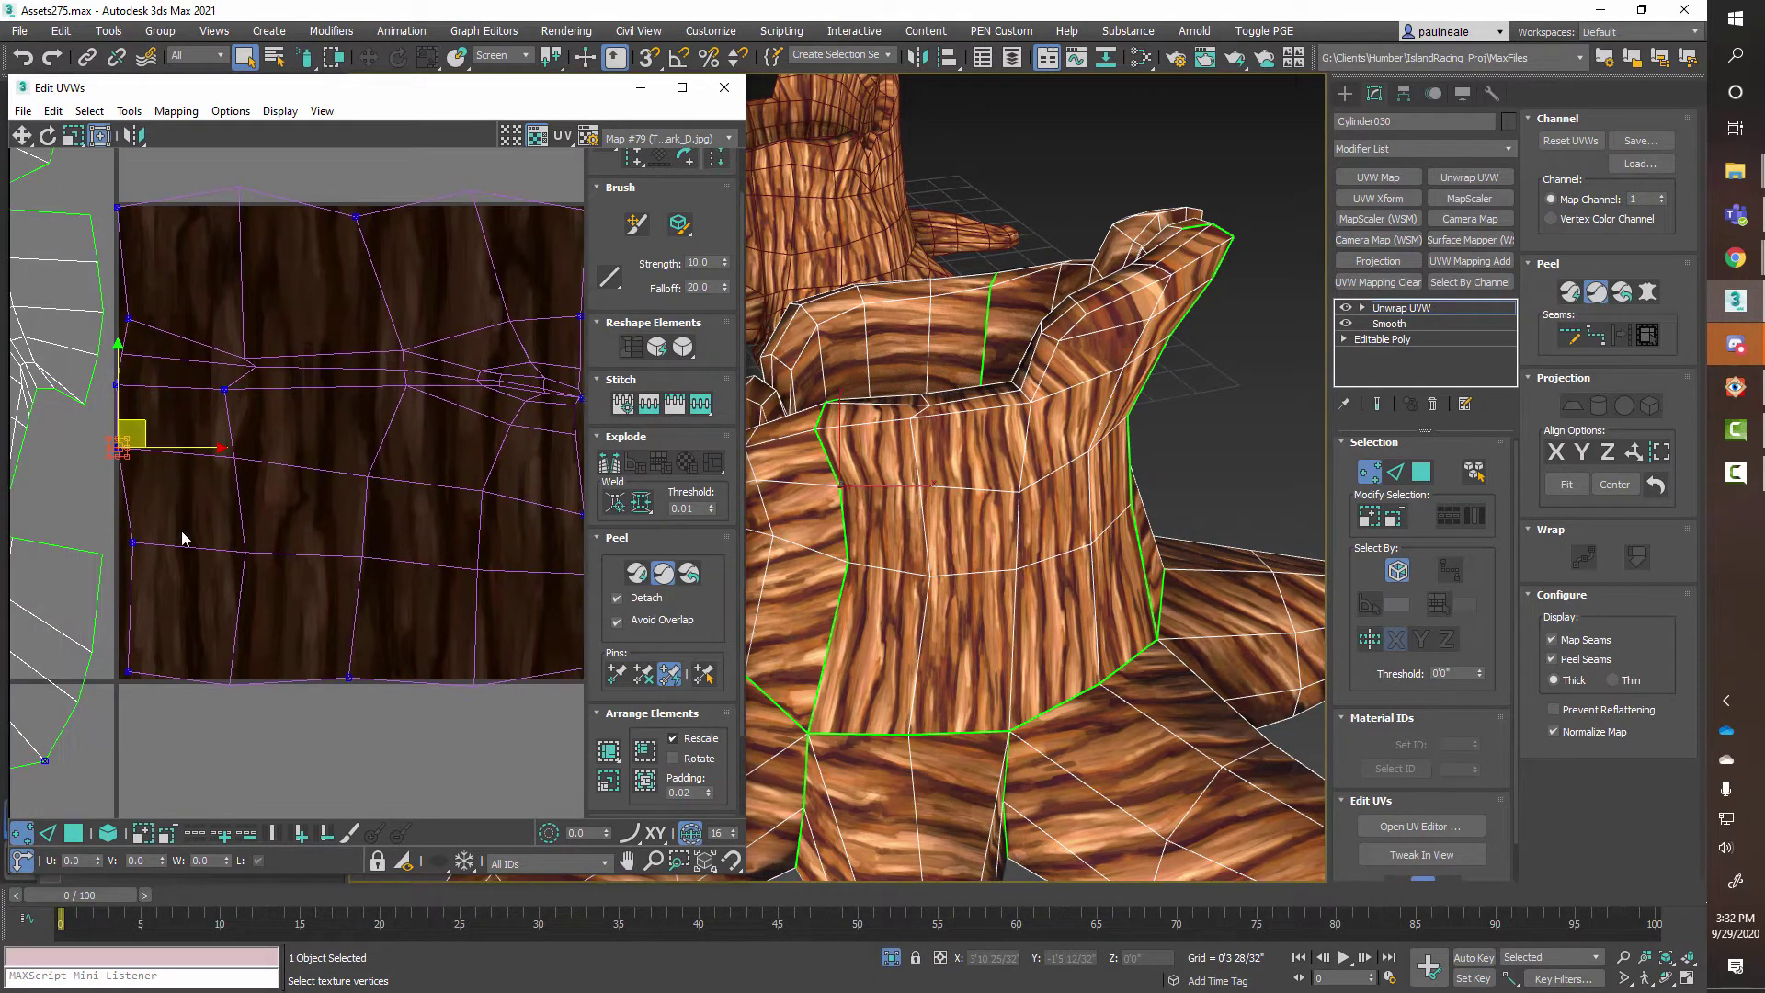
pyautogui.moveTo(130, 542); pyautogui.dragTo(122, 539)
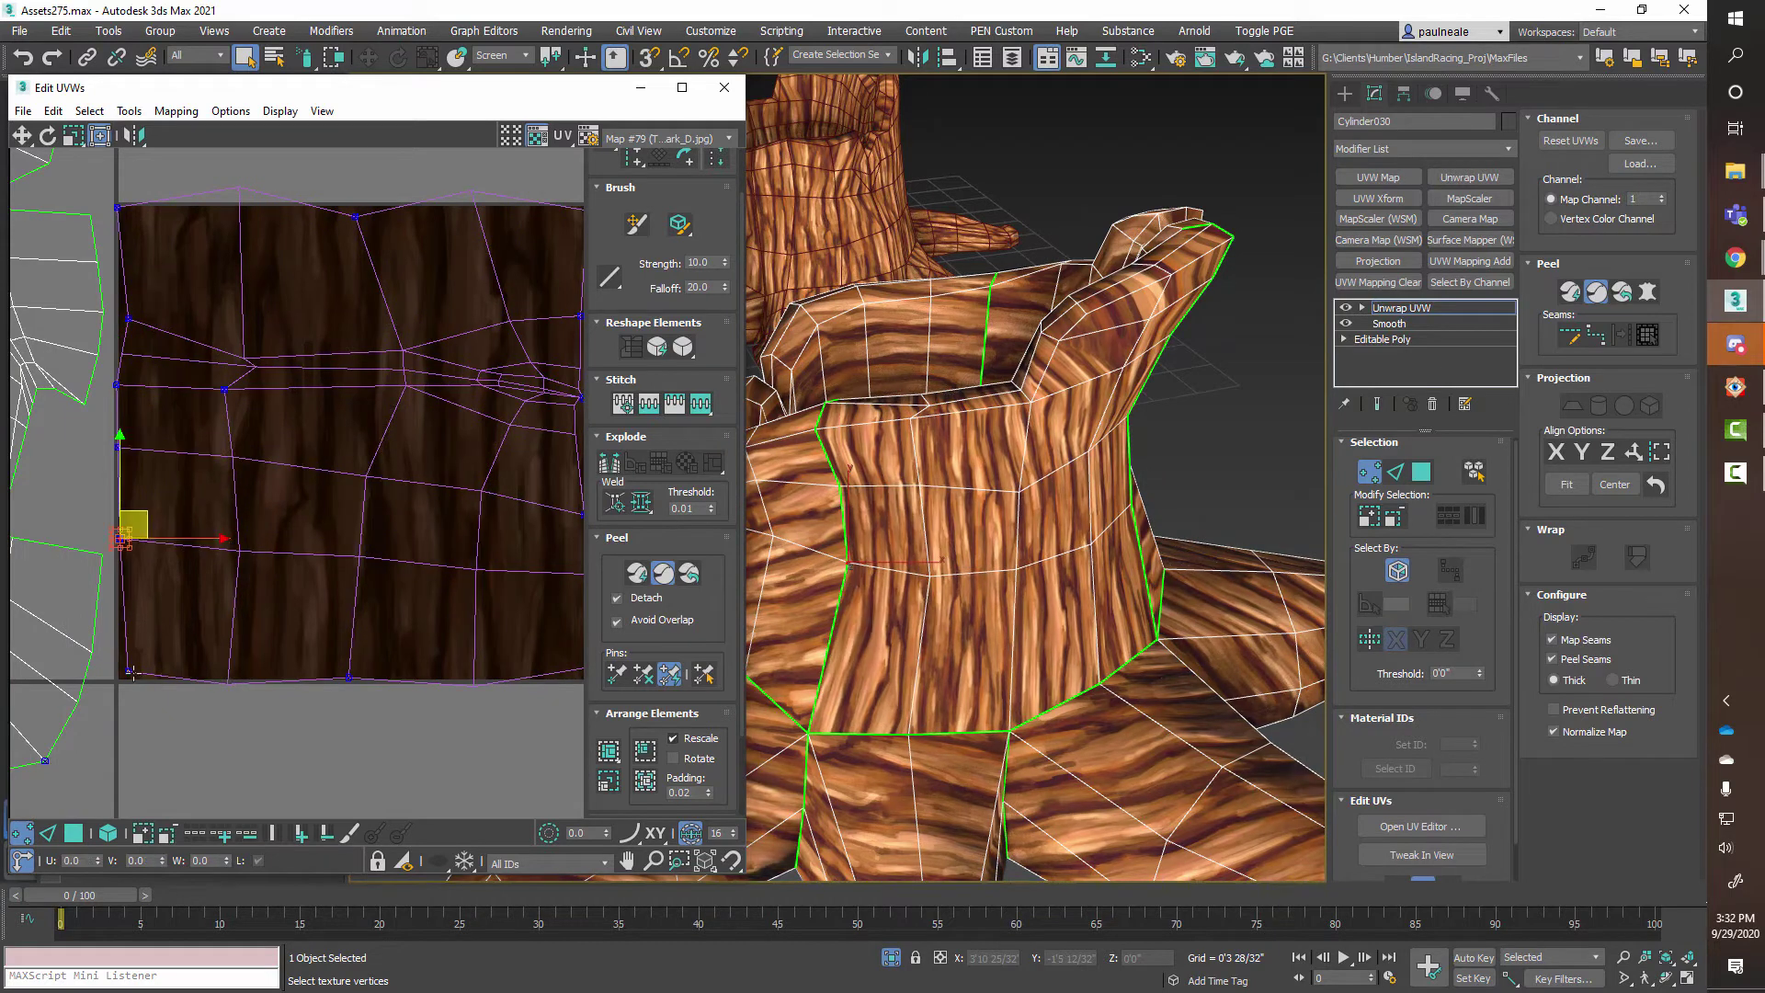
pyautogui.moveTo(135, 674); pyautogui.dragTo(128, 680)
# Align the shell's right border vertices with the tile's right edge, including the crowded ones at the rim.
pyautogui.moveTo(570, 461); pyautogui.dragTo(388, 608, button='middle')
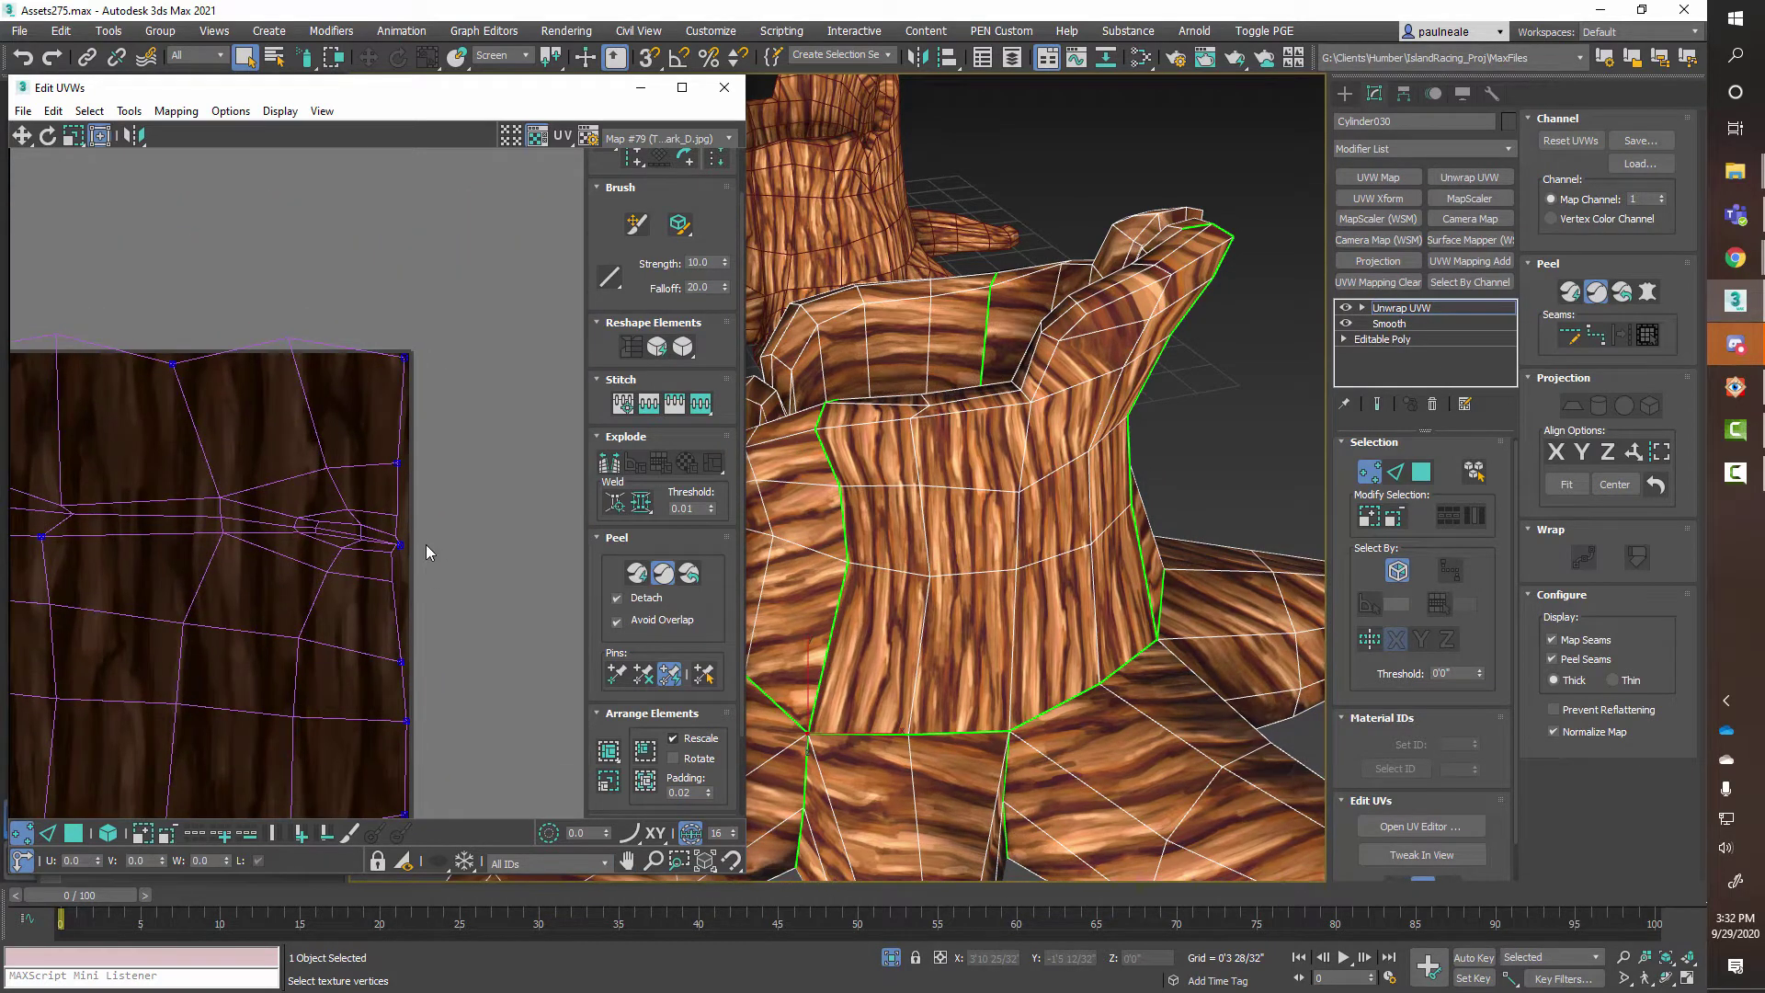
pyautogui.scroll(3, 426, 544)
pyautogui.moveTo(396, 583); pyautogui.dragTo(426, 596)
pyautogui.moveTo(410, 720); pyautogui.dragTo(418, 724)
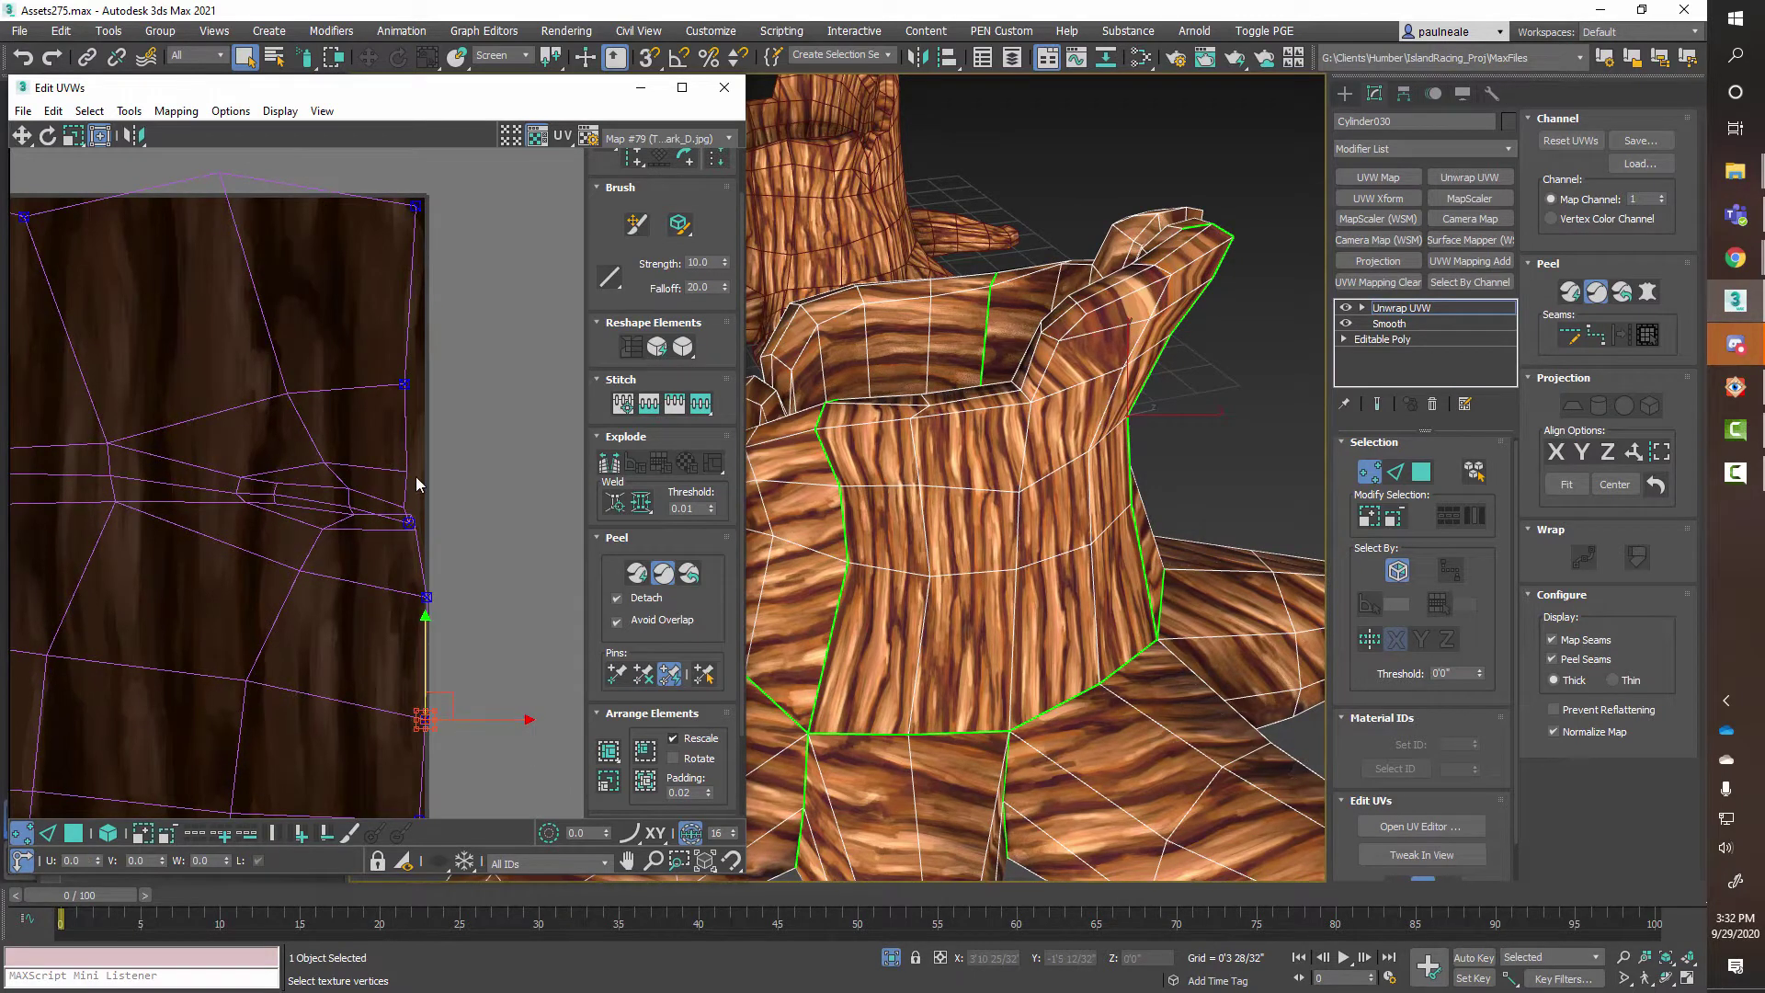
pyautogui.moveTo(409, 506)
pyautogui.mouseDown()
pyautogui.moveTo(421, 467)
pyautogui.moveTo(415, 519)
pyautogui.mouseUp()
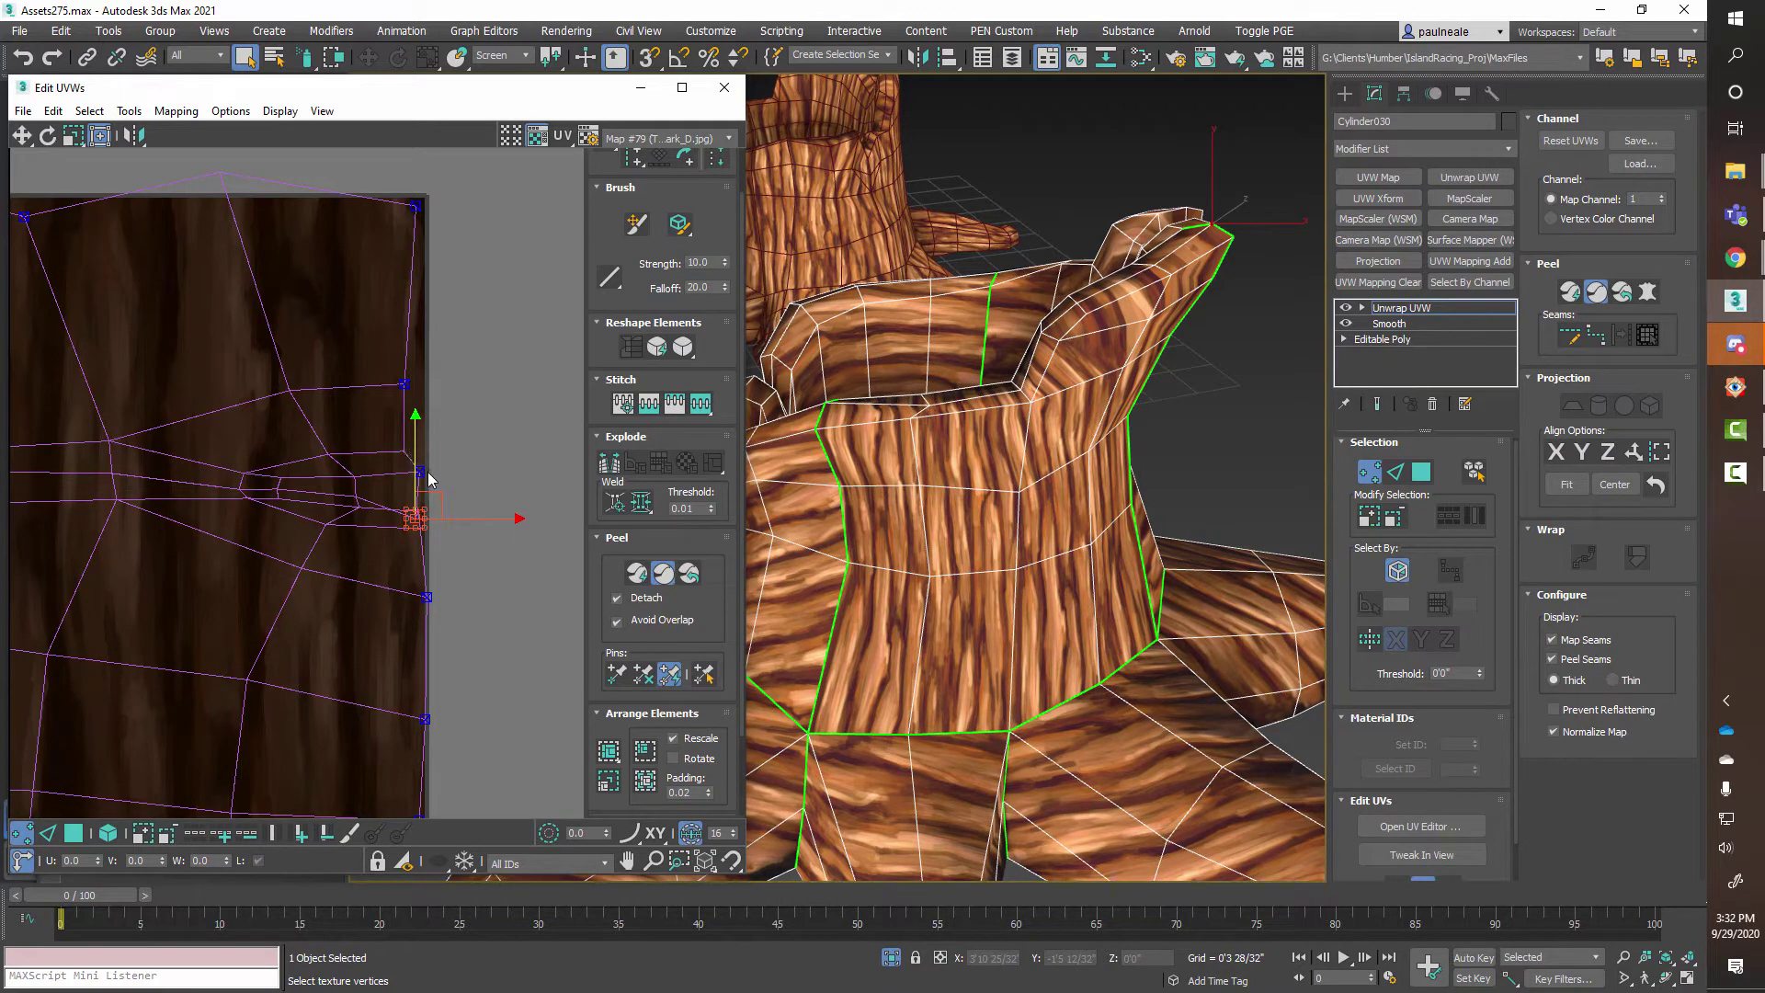
pyautogui.moveTo(415, 516); pyautogui.dragTo(409, 465)
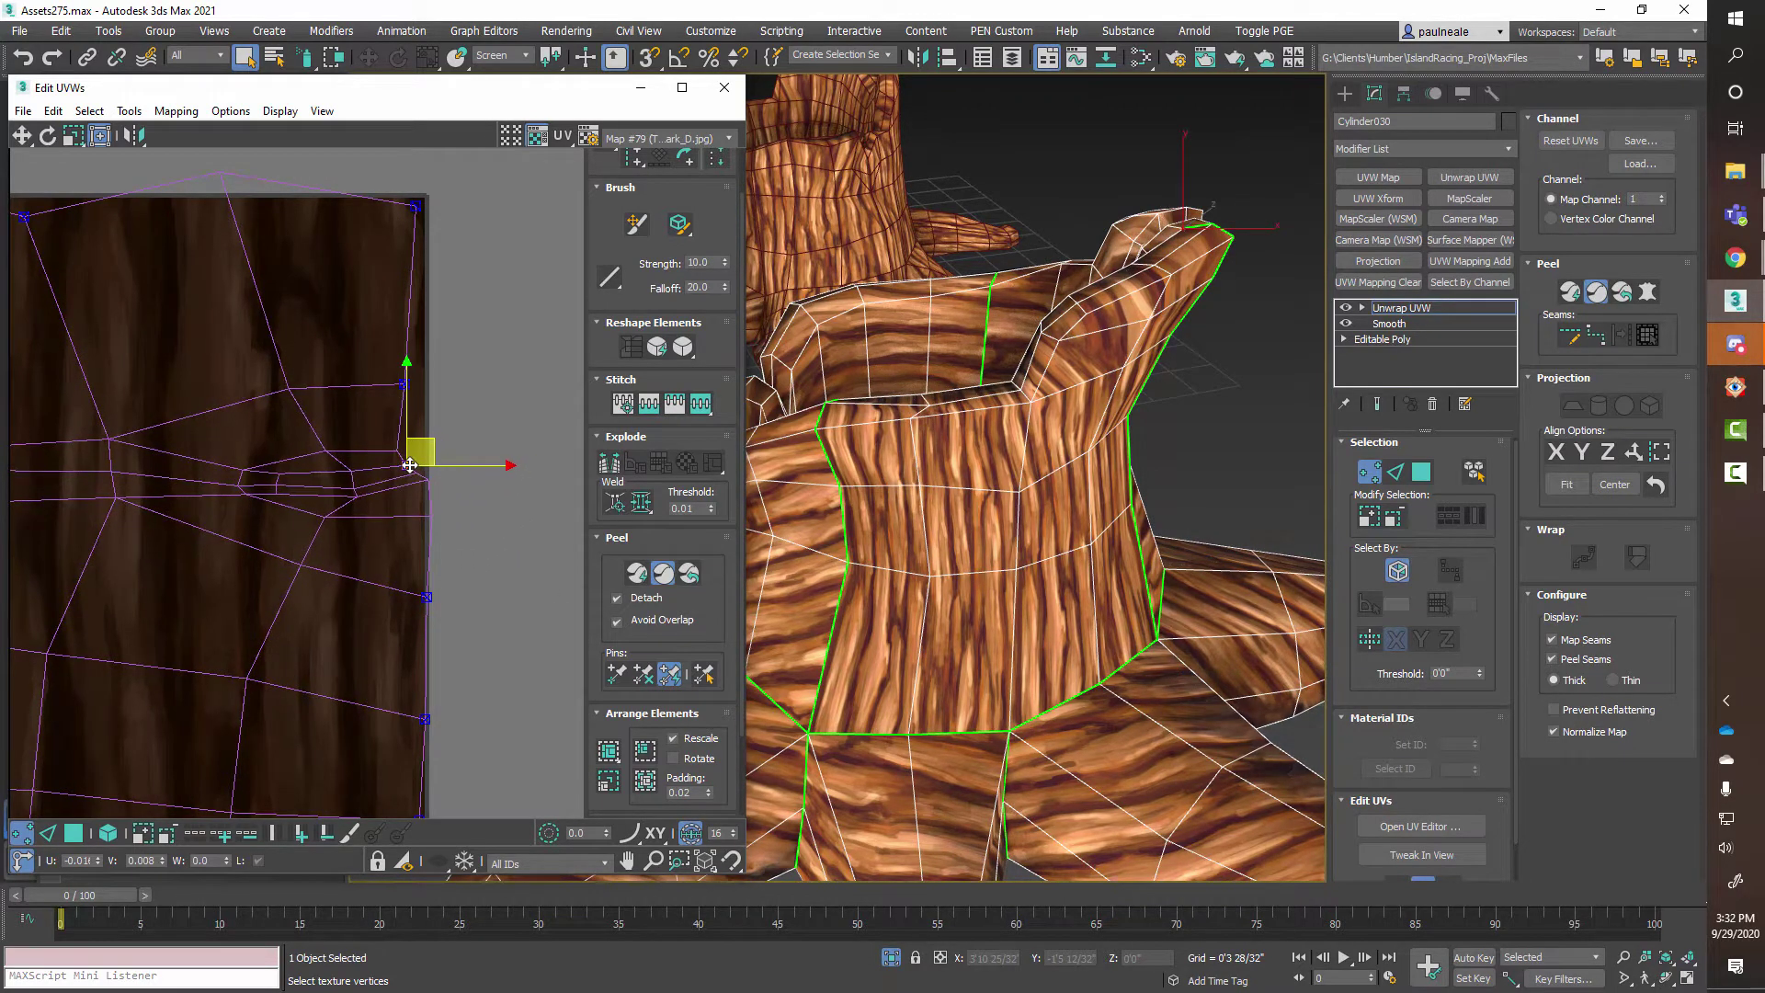
pyautogui.moveTo(445, 351)
pyautogui.mouseDown()
pyautogui.moveTo(391, 400)
pyautogui.moveTo(416, 346)
pyautogui.mouseUp()
# Spread and pin the crowded interior vertices at the rim, and space the right border vertices along the bark tile's edge.
pyautogui.keyDown('alt'); pyautogui.moveTo(919, 386); pyautogui.dragTo(929, 456, button='middle'); pyautogui.keyUp('alt')
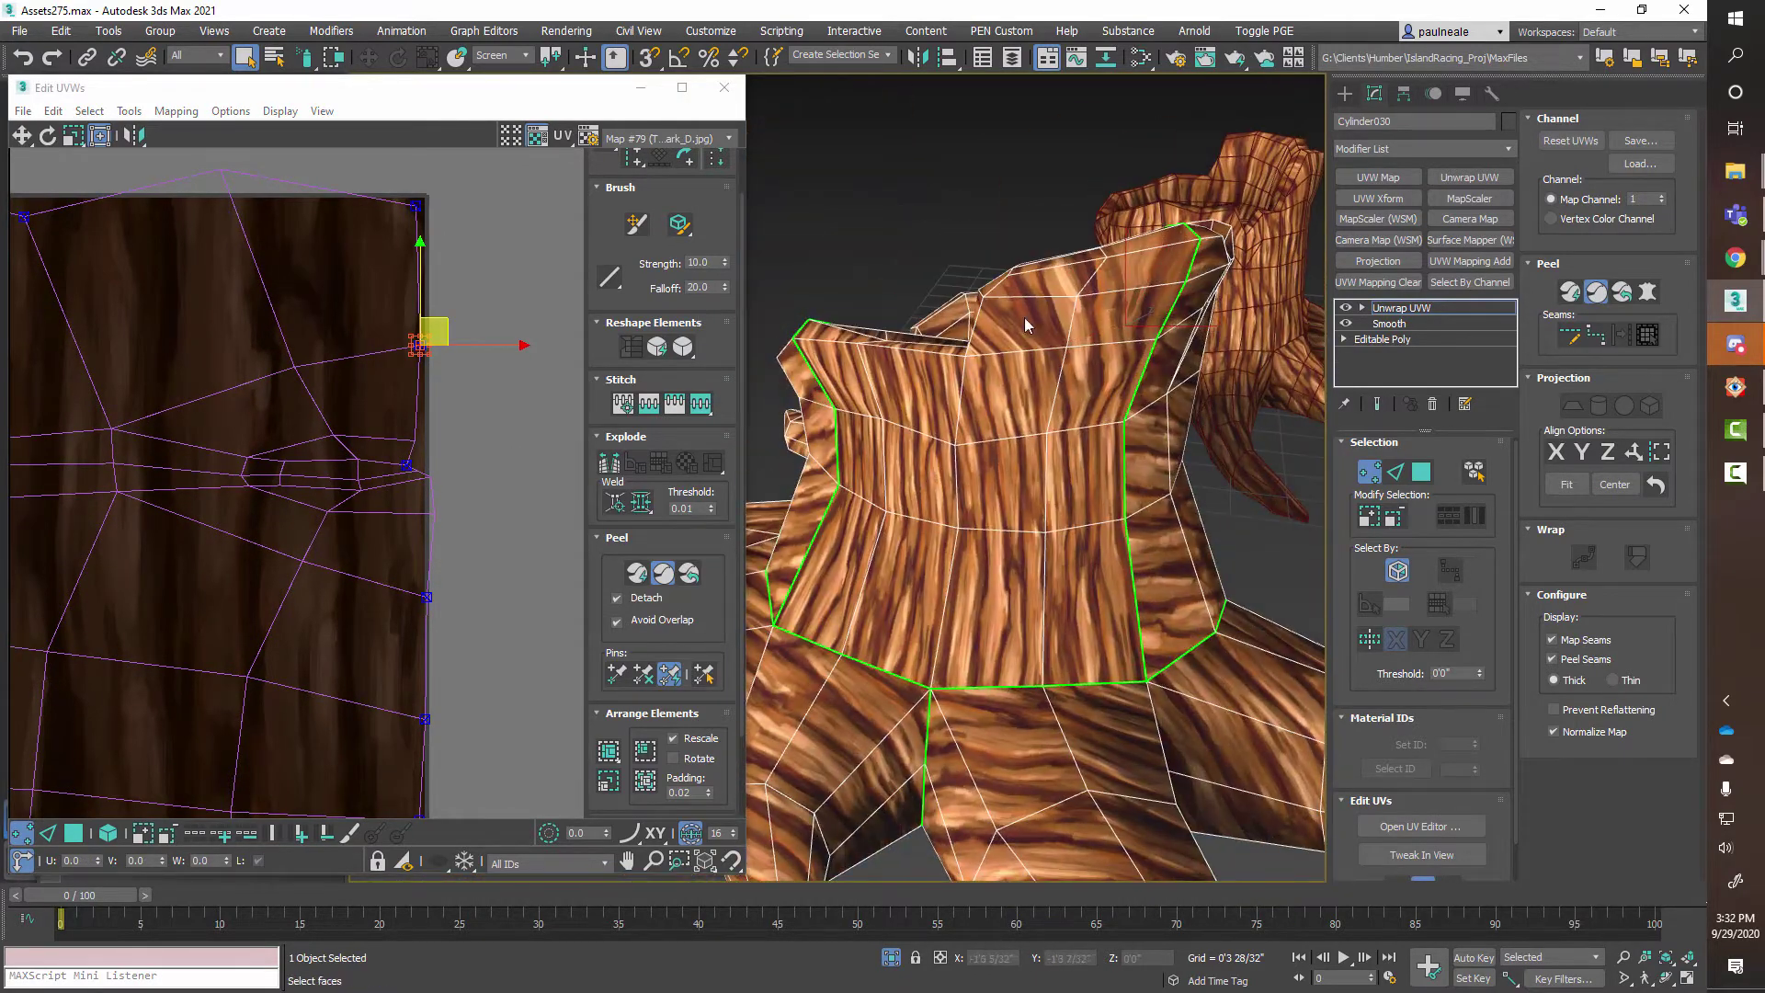
pyautogui.moveTo(419, 345); pyautogui.dragTo(156, 498)
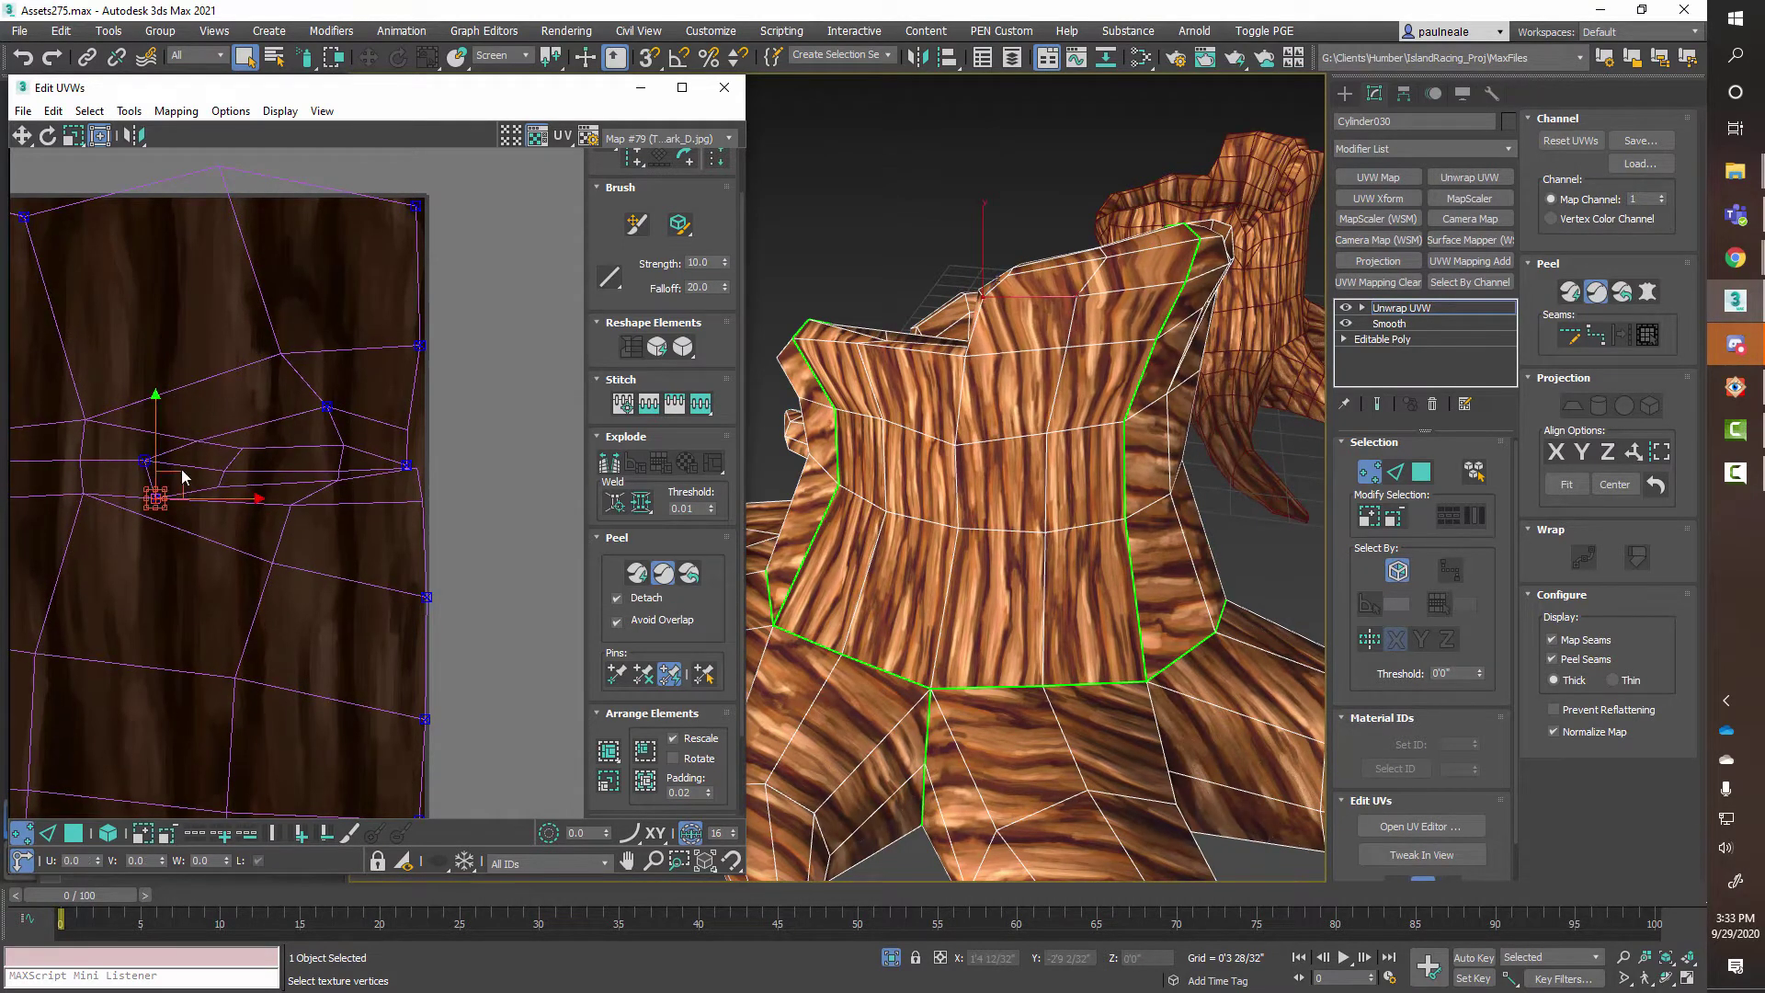
pyautogui.moveTo(196, 435); pyautogui.dragTo(171, 407)
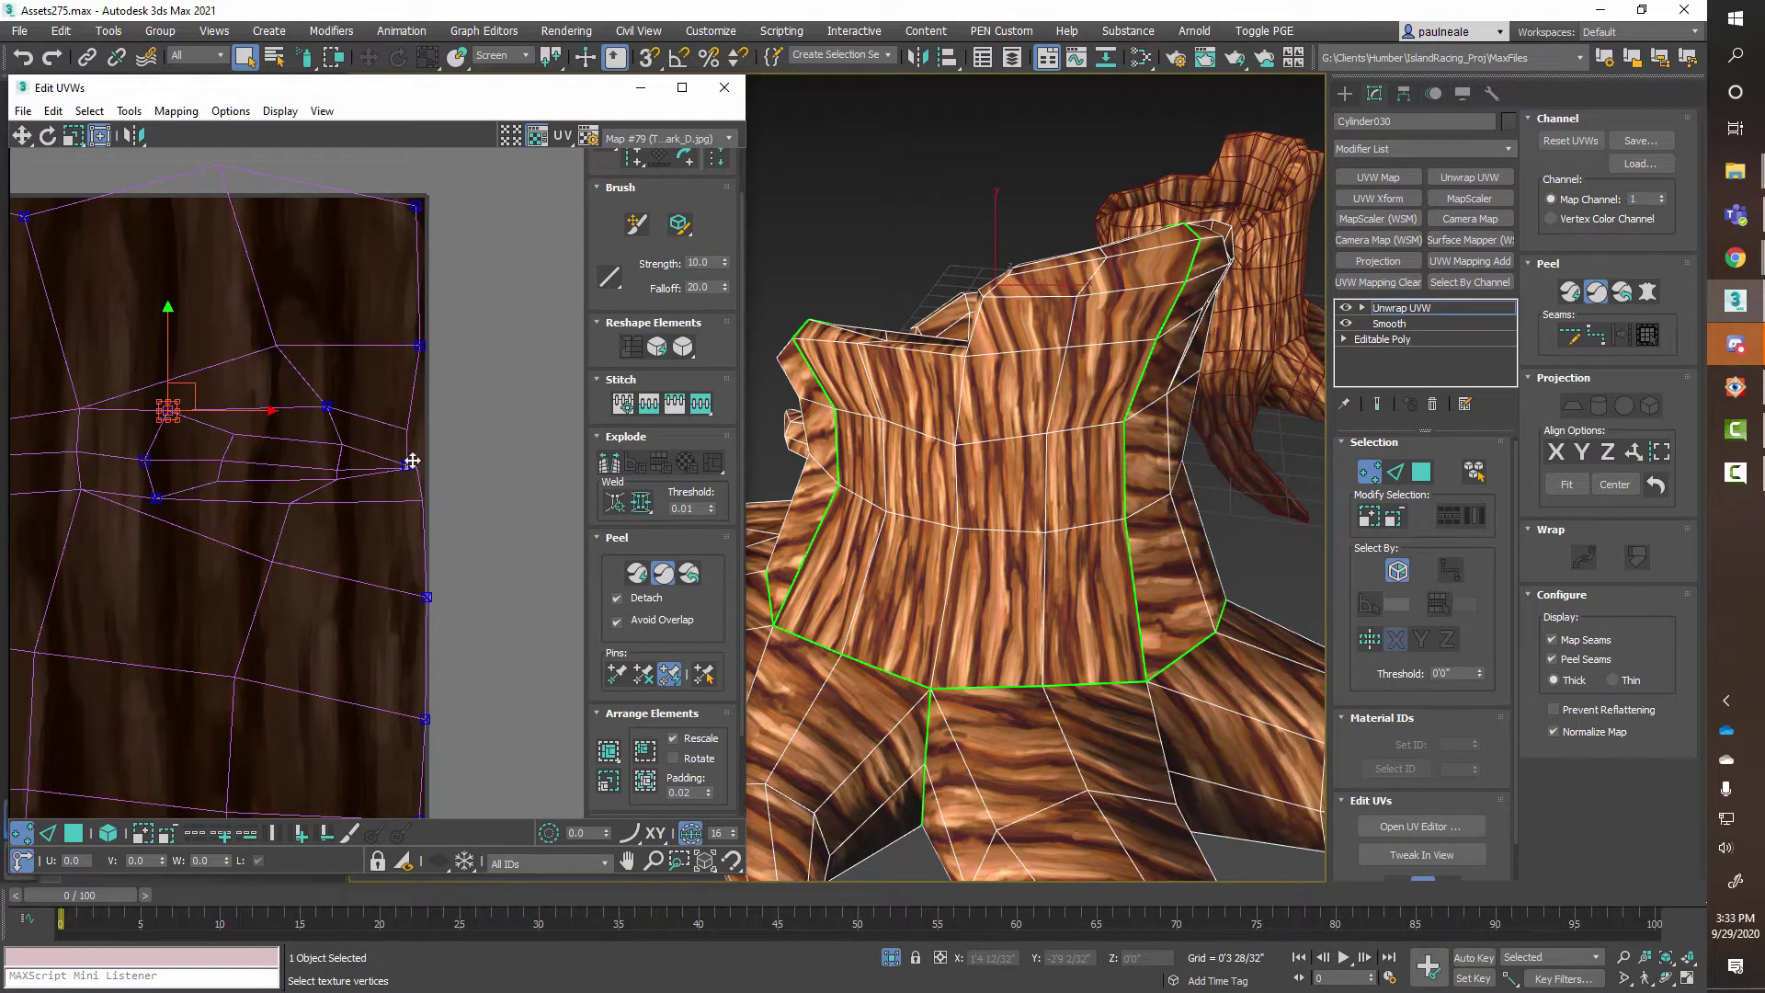
pyautogui.moveTo(412, 461); pyautogui.dragTo(420, 544)
pyautogui.click(449, 493)
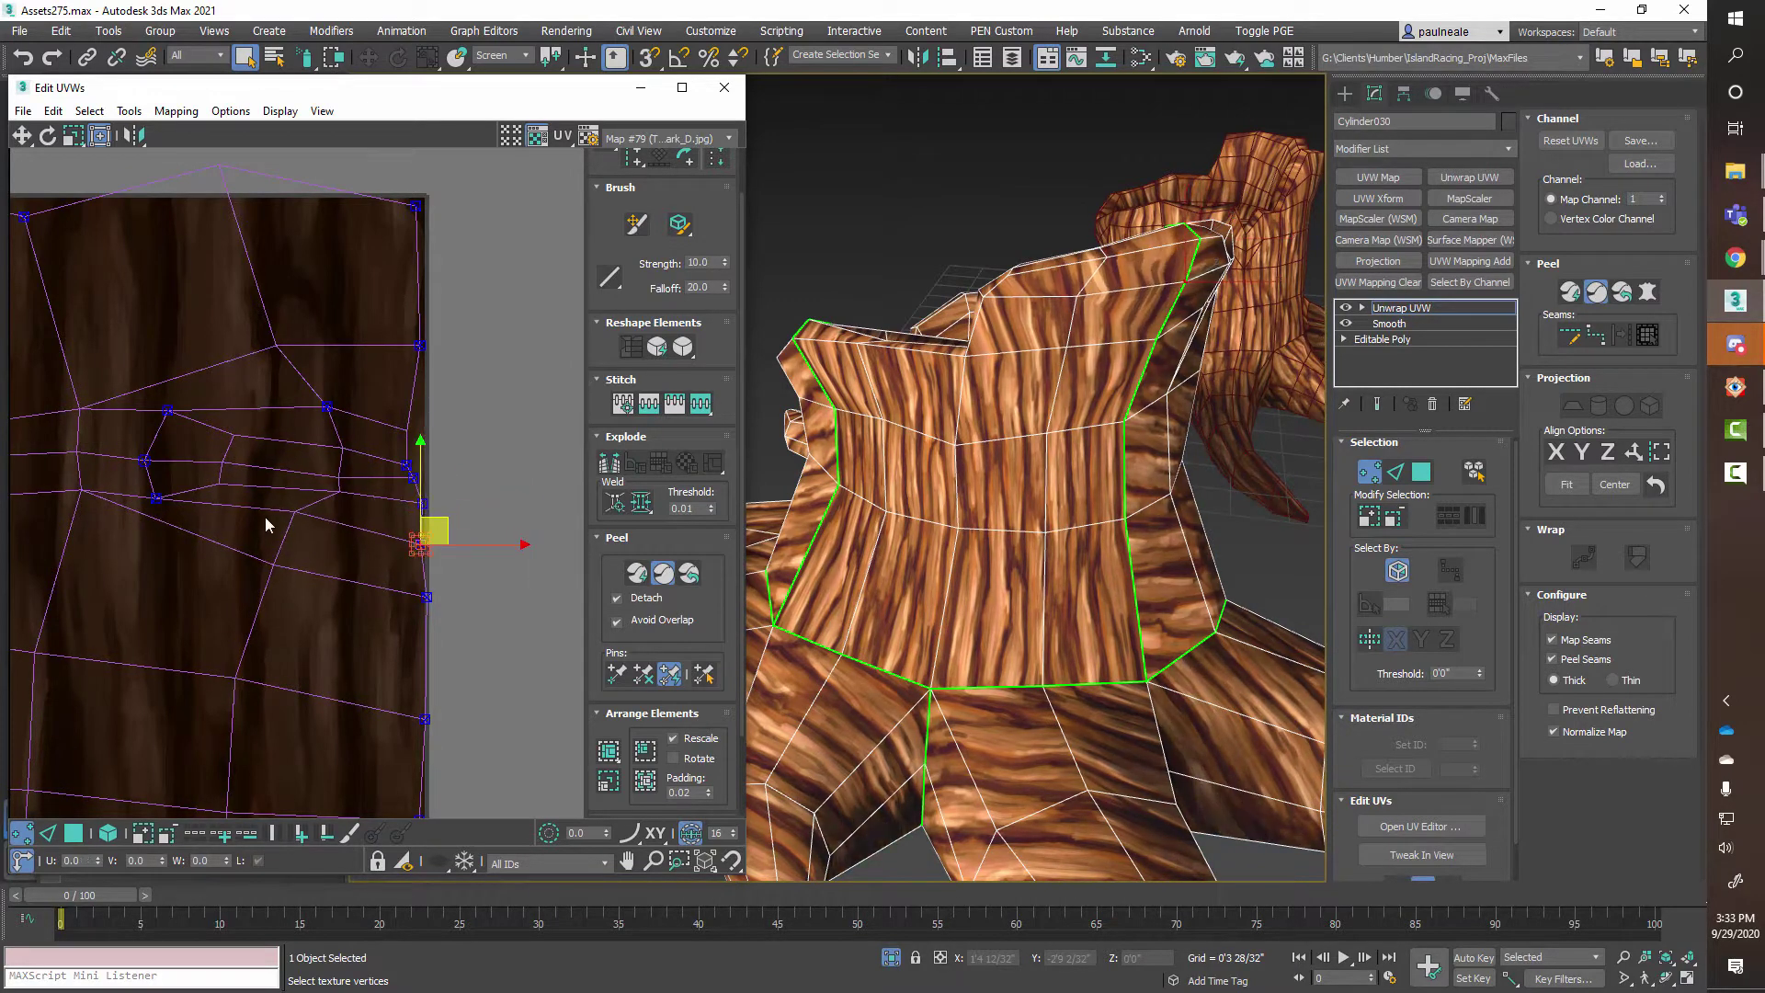
# Reposition and pin the interior vertices surrounding the crowded rim area to open up the cramped faces.
pyautogui.moveTo(295, 512); pyautogui.dragTo(288, 531)
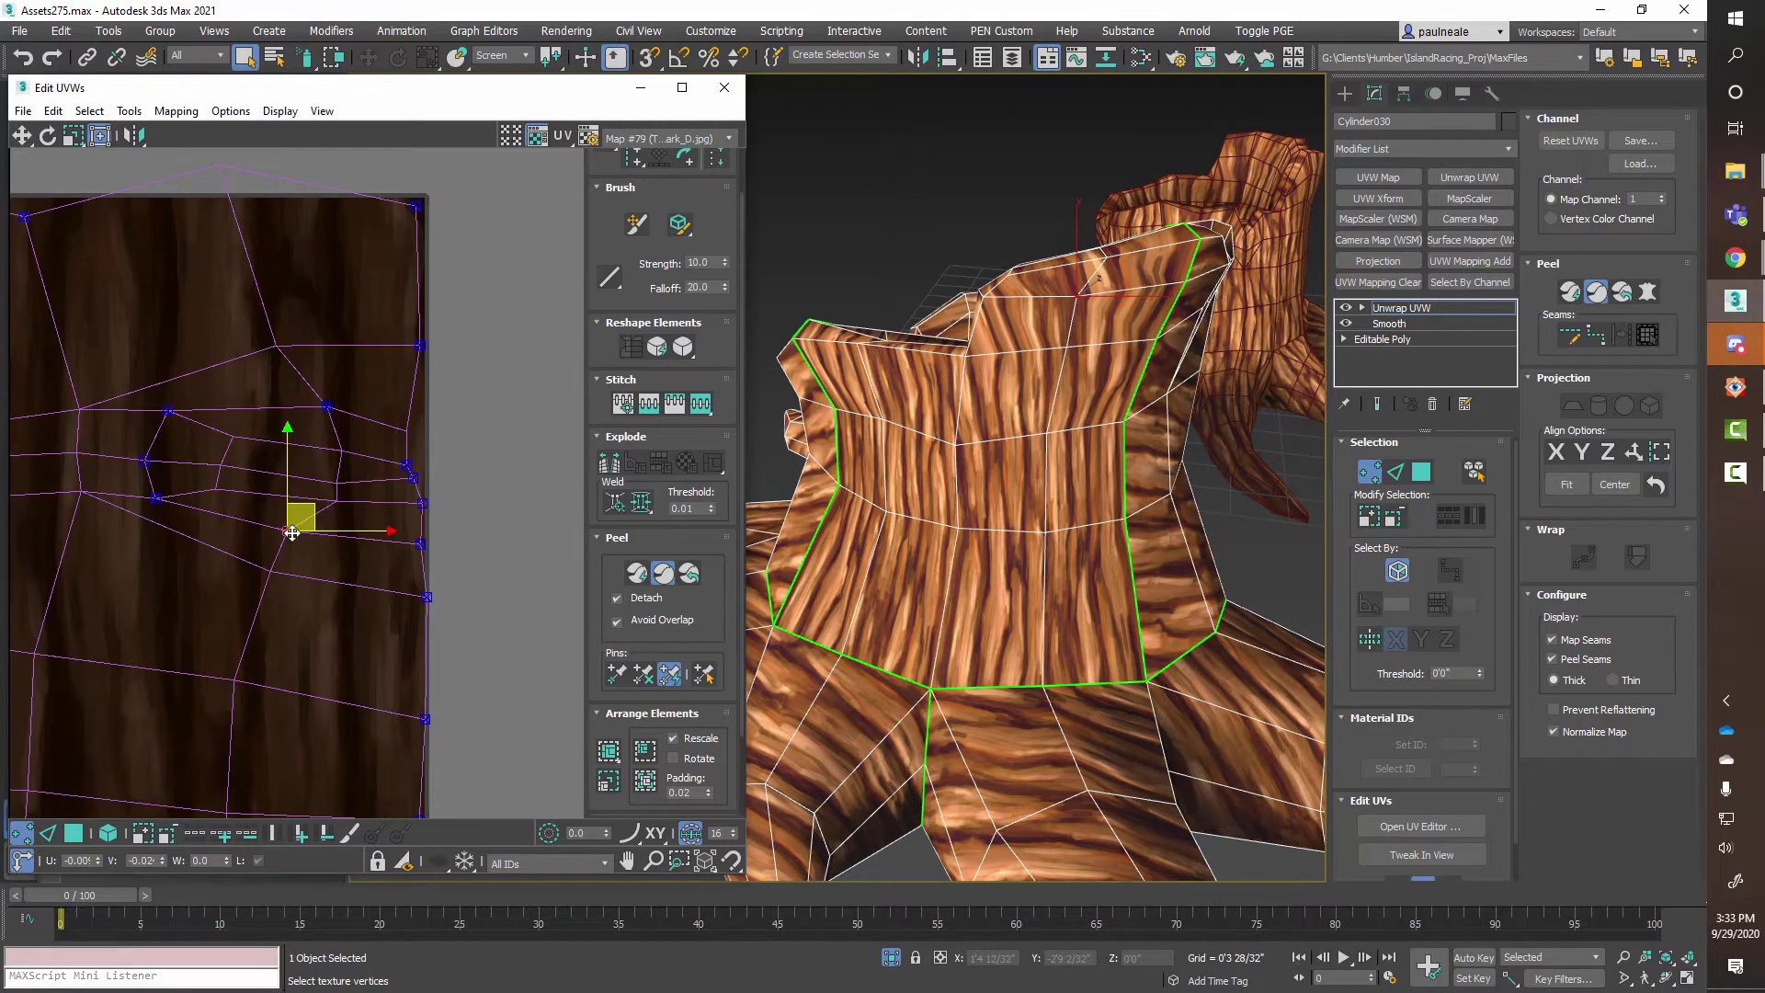
pyautogui.moveTo(328, 404); pyautogui.dragTo(265, 318)
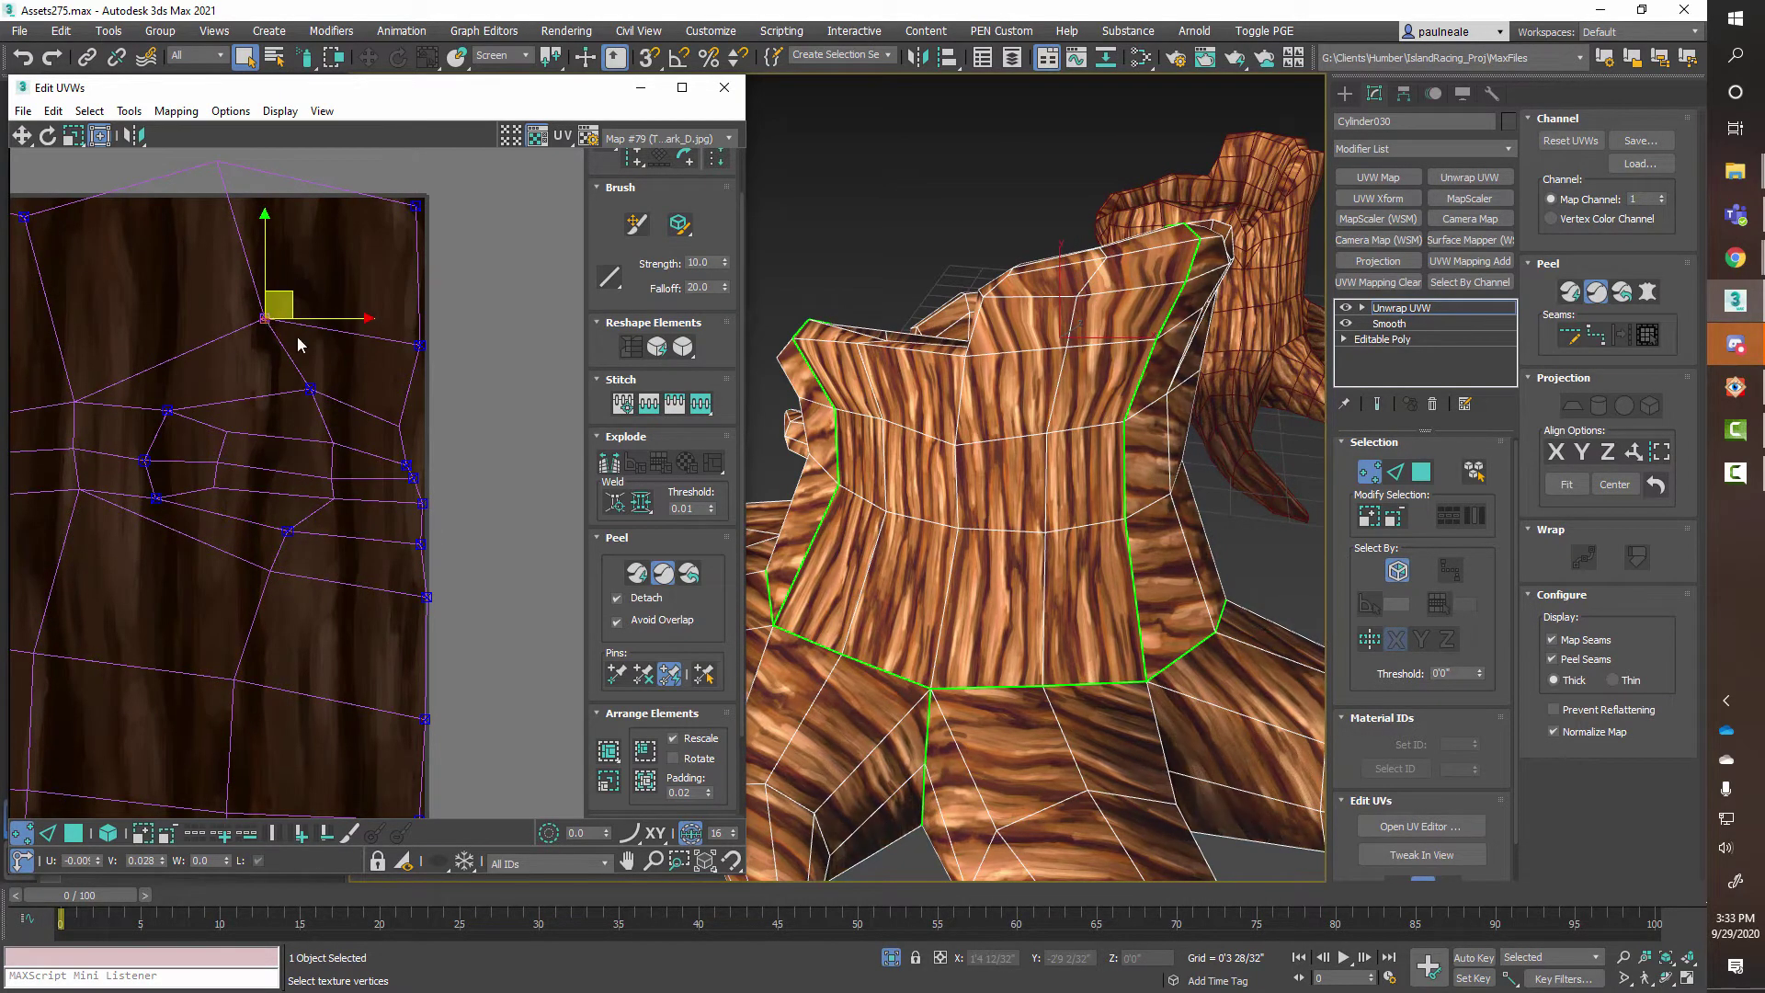
pyautogui.keyDown('alt'); pyautogui.moveTo(1011, 377); pyautogui.dragTo(1291, 378, button='middle'); pyautogui.keyUp('alt')
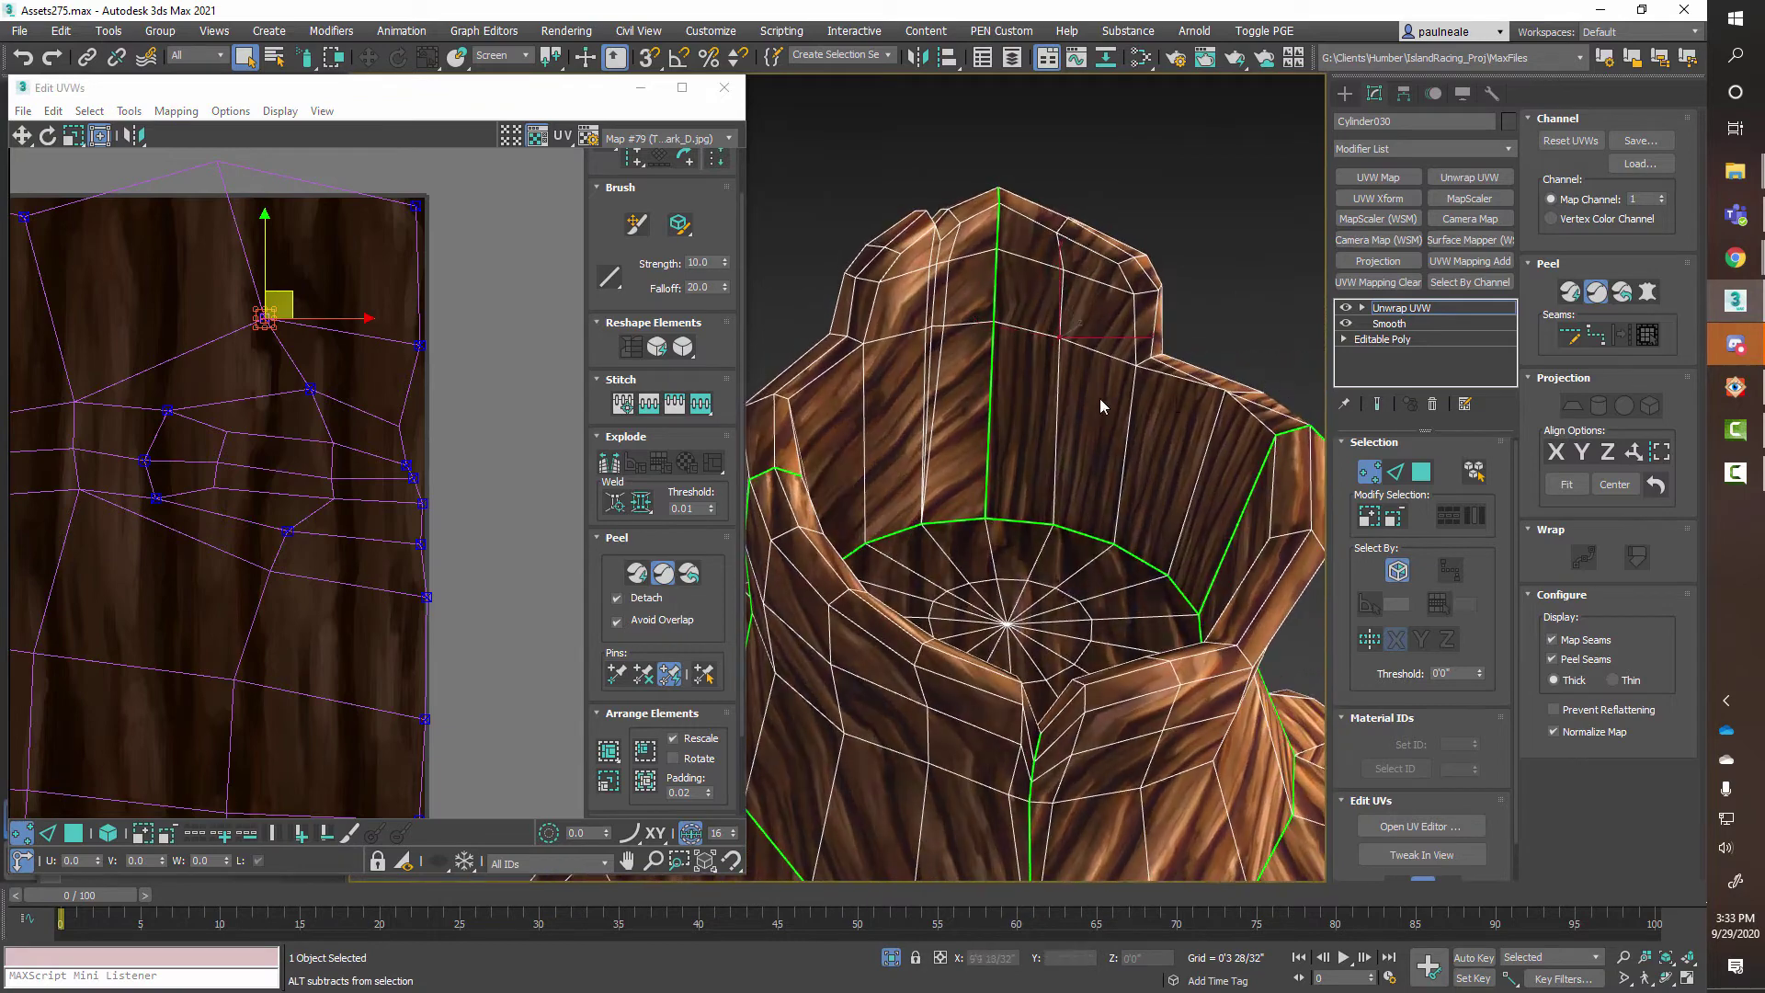
pyautogui.moveTo(78, 494)
pyautogui.mouseDown()
pyautogui.moveTo(35, 505)
pyautogui.moveTo(52, 515)
pyautogui.mouseUp()
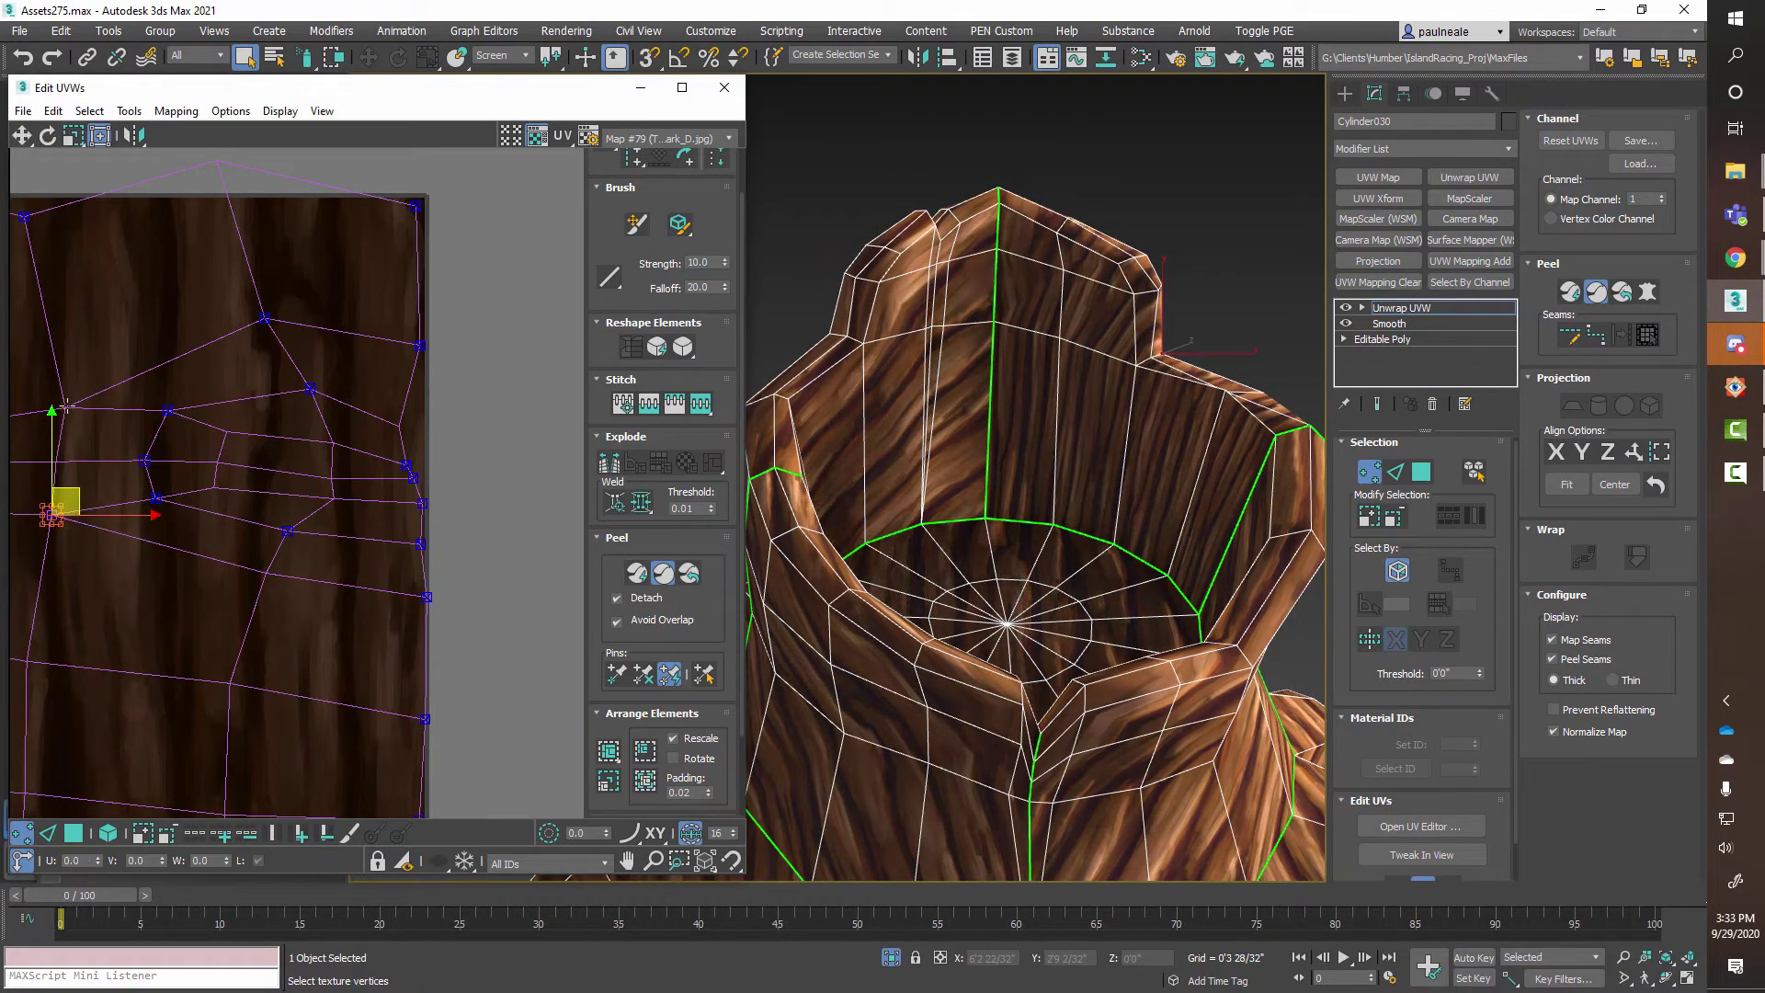
pyautogui.moveTo(66, 405); pyautogui.dragTo(66, 397)
# Pull the shell's two bulging top border vertices down and pin them to the bark tile's top edge.
pyautogui.keyDown('alt'); pyautogui.moveTo(956, 395); pyautogui.dragTo(1020, 510, button='middle'); pyautogui.keyUp('alt')
pyautogui.scroll(-4, 341, 491)
pyautogui.moveTo(340, 491); pyautogui.dragTo(481, 422, button='middle')
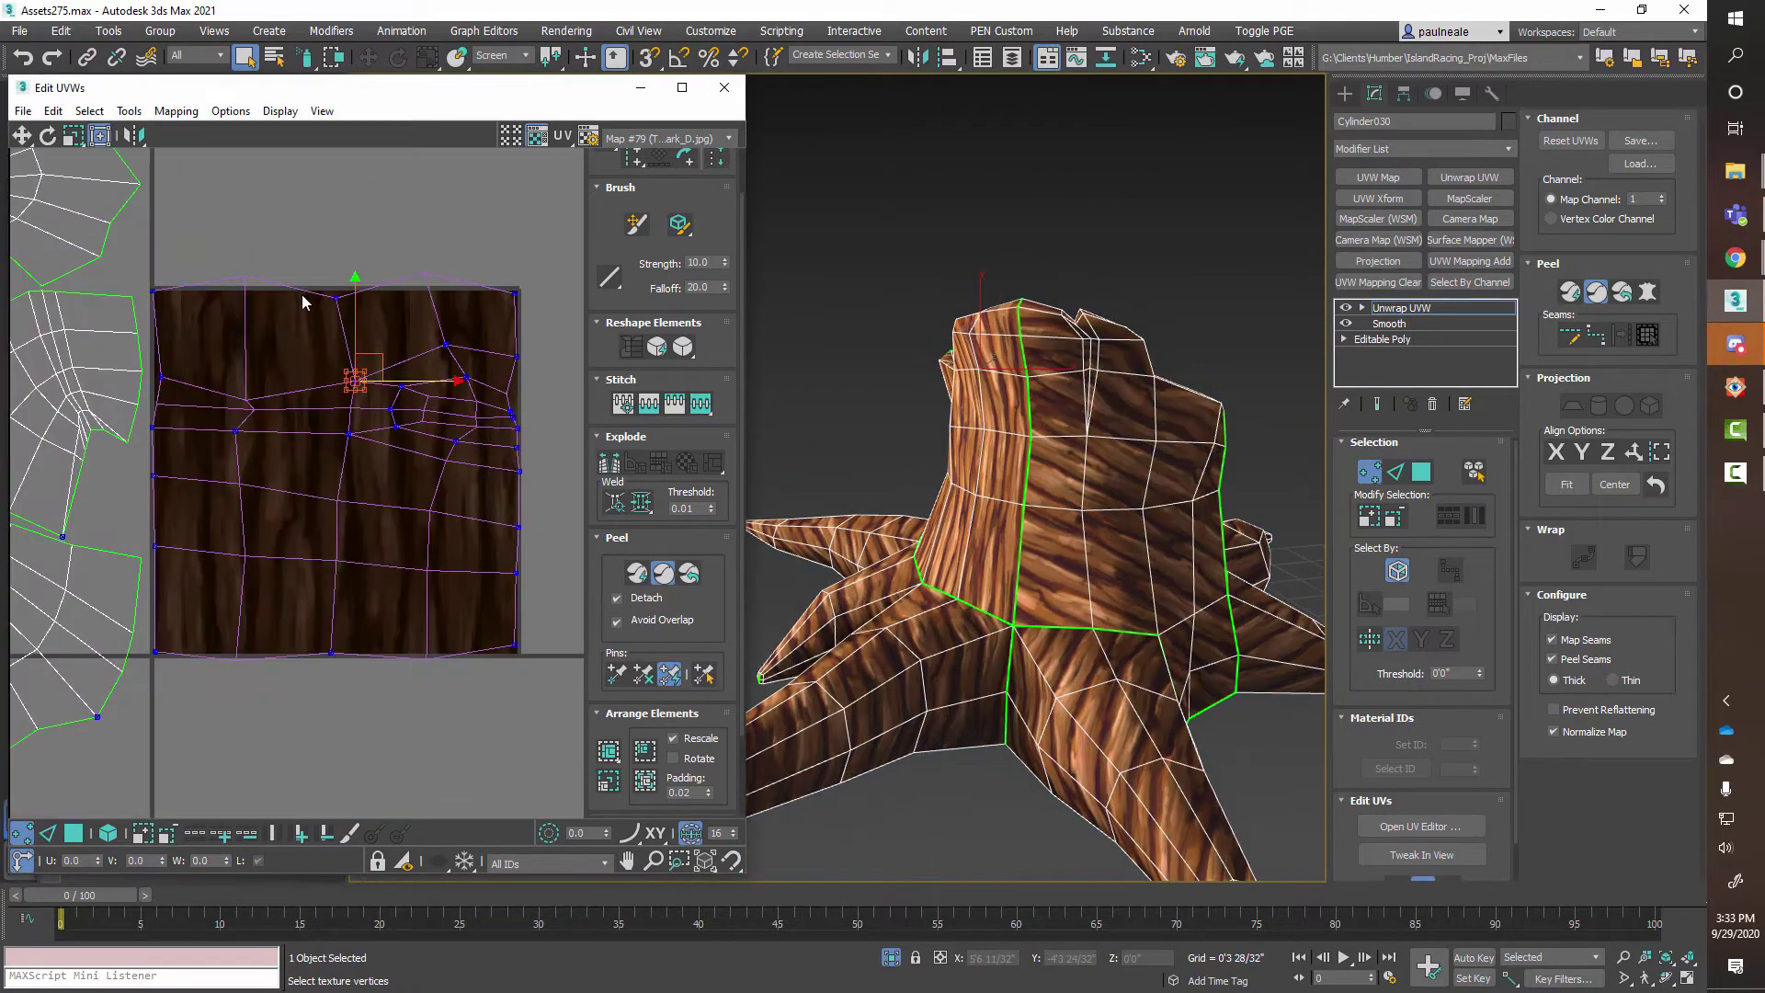
pyautogui.moveTo(243, 278); pyautogui.dragTo(242, 298)
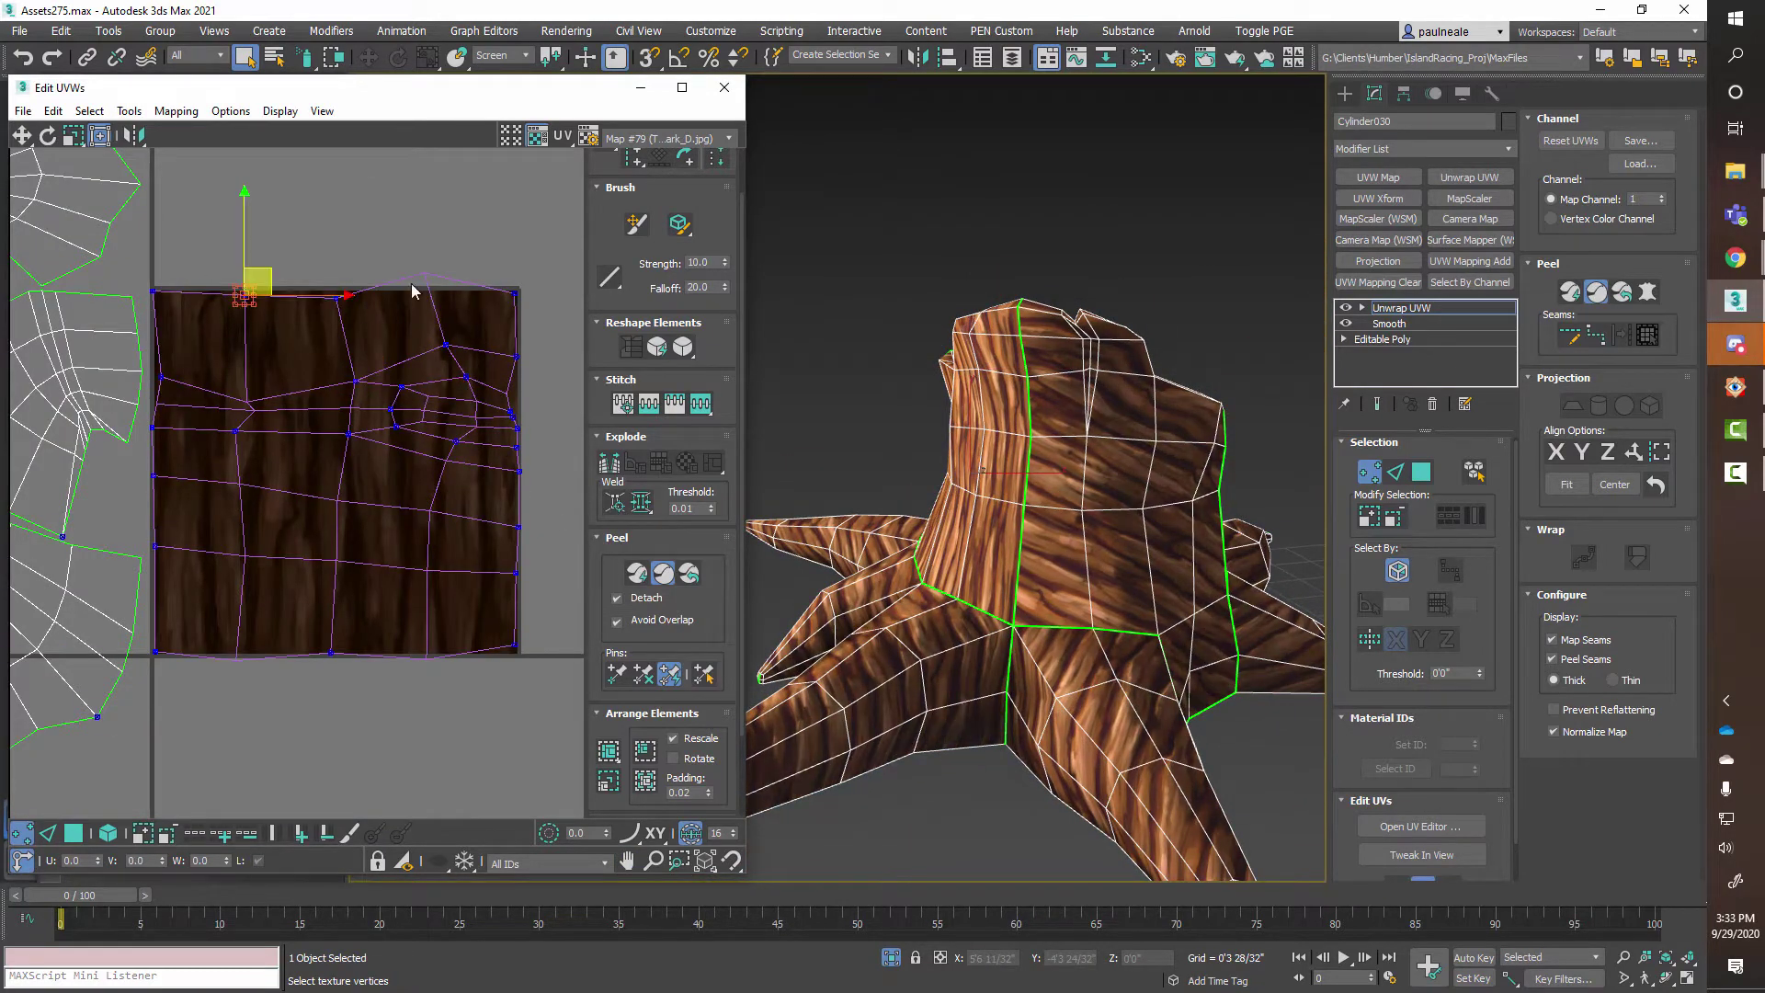
pyautogui.moveTo(421, 274); pyautogui.dragTo(426, 293)
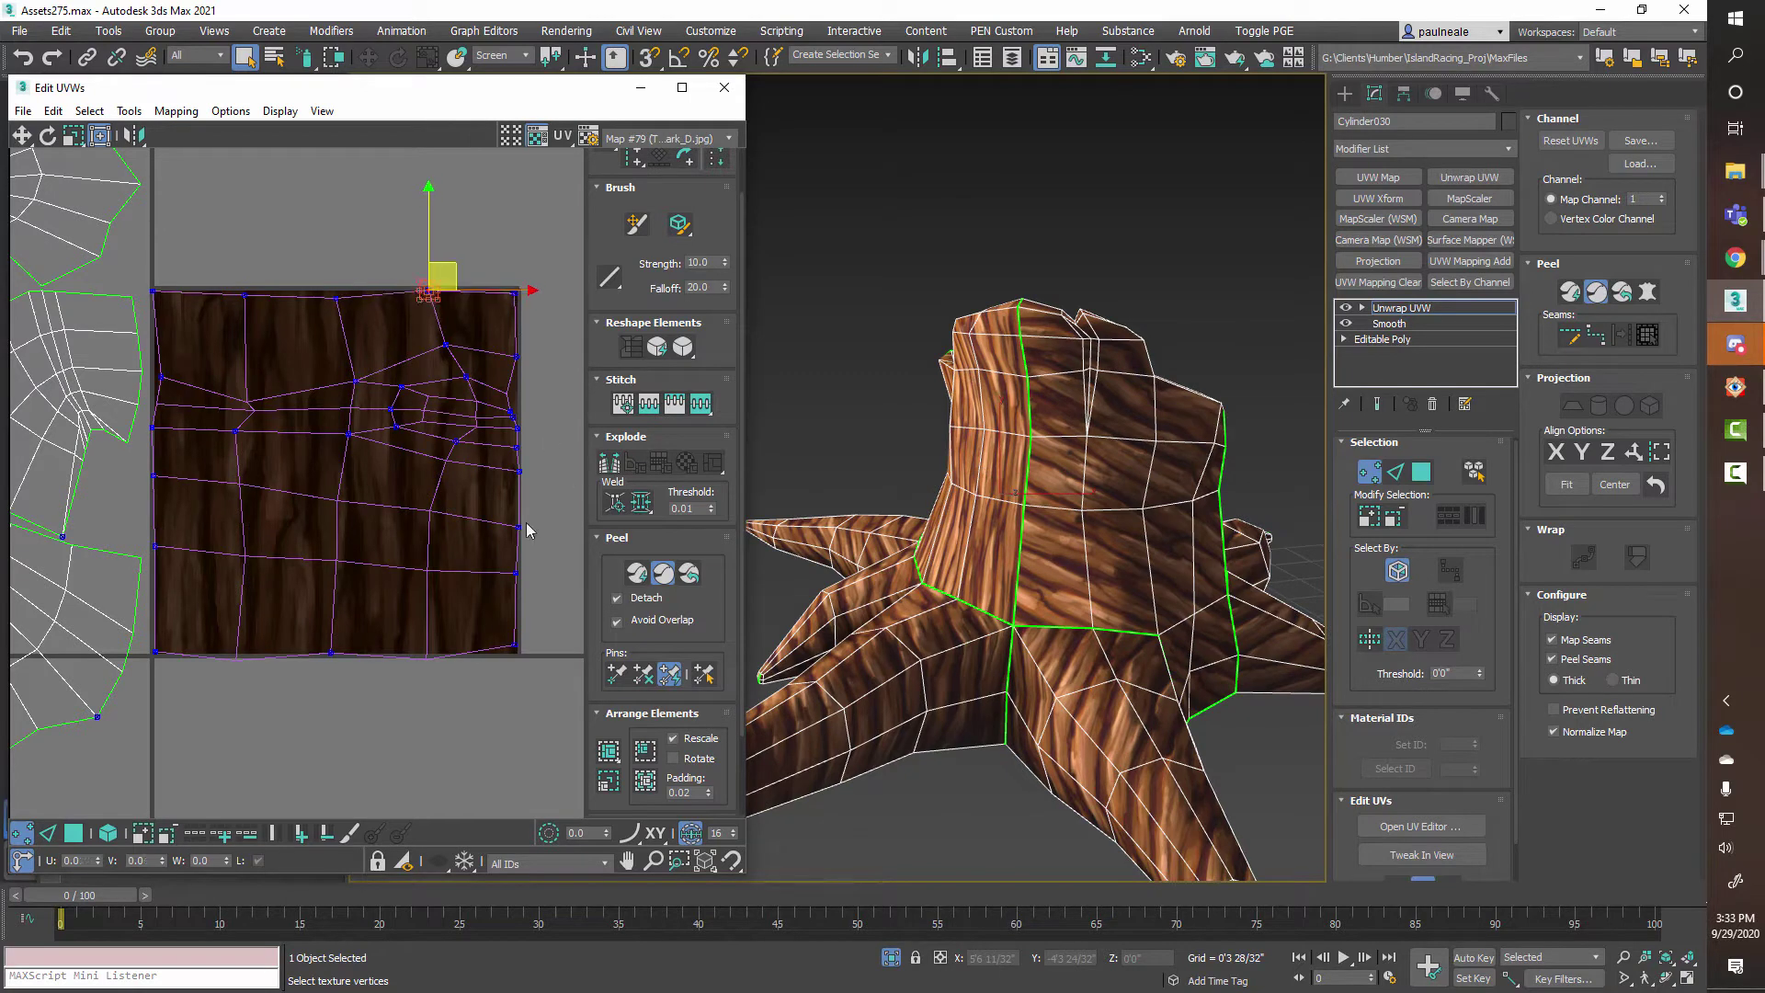
# Switch to polygon selection with the finished shell's faces selected and hide them from the UV layout.
pyautogui.scroll(-3, 527, 531)
pyautogui.moveTo(435, 504); pyautogui.dragTo(342, 520, button='middle')
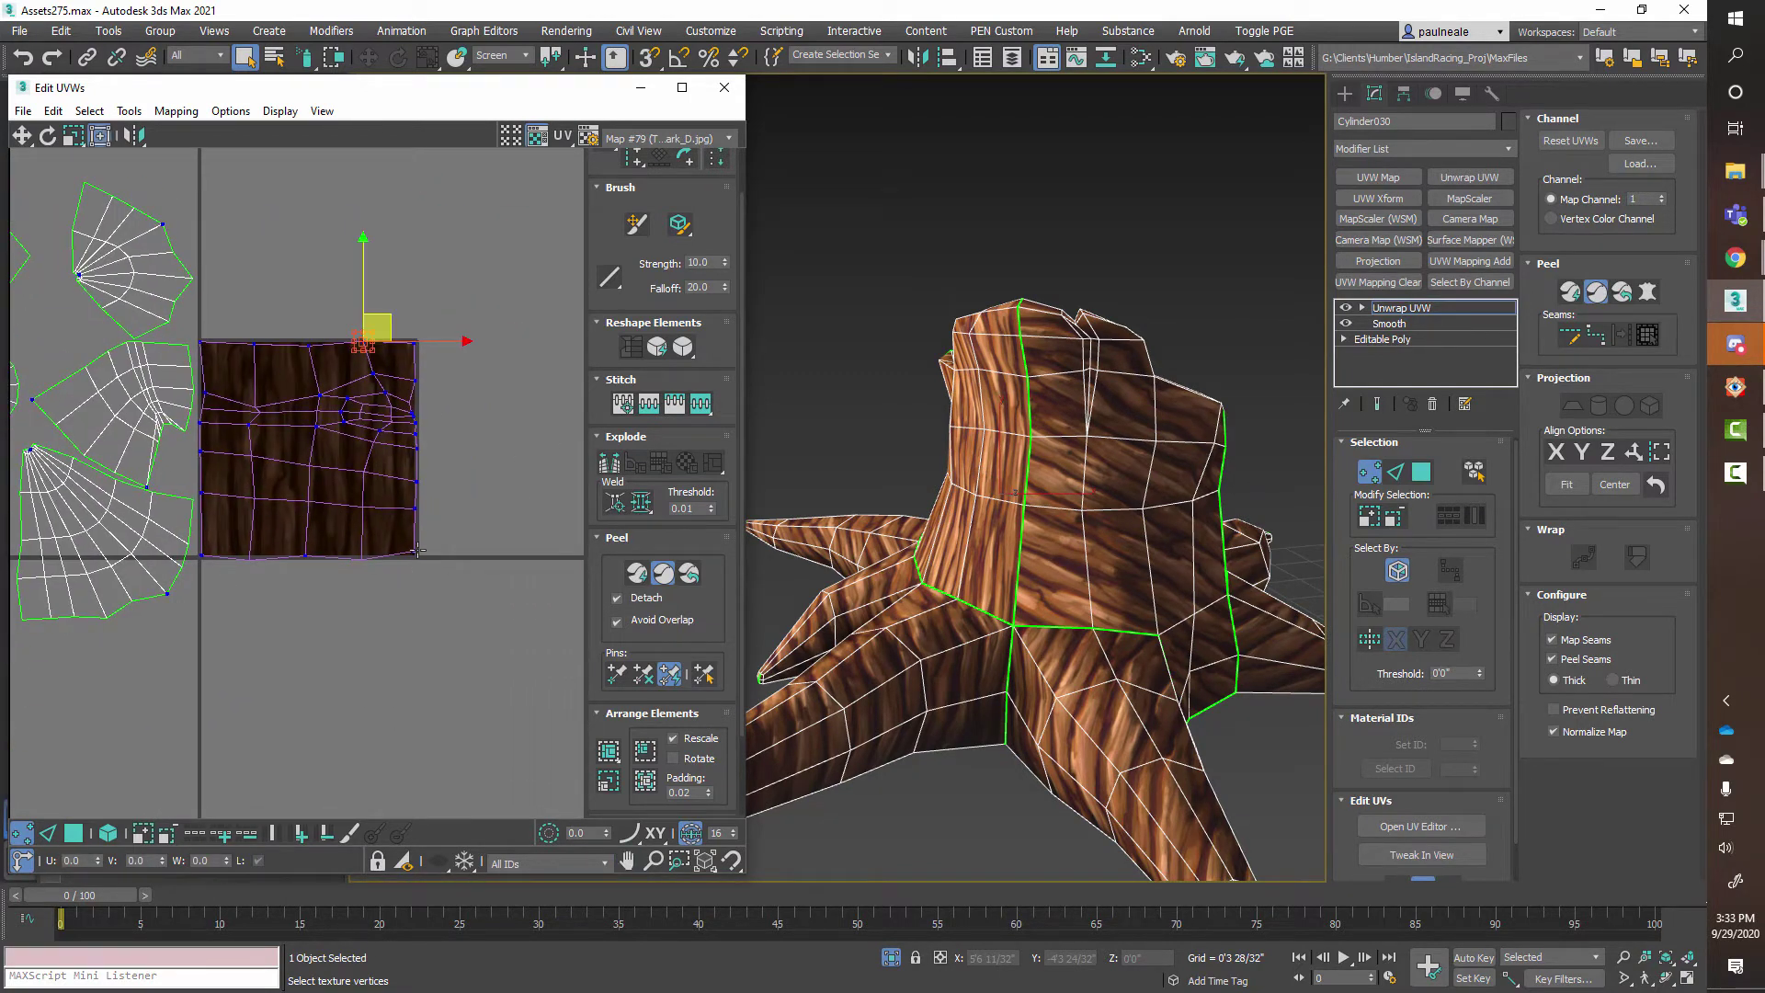
pyautogui.moveTo(357, 546); pyautogui.dragTo(360, 558, button='middle')
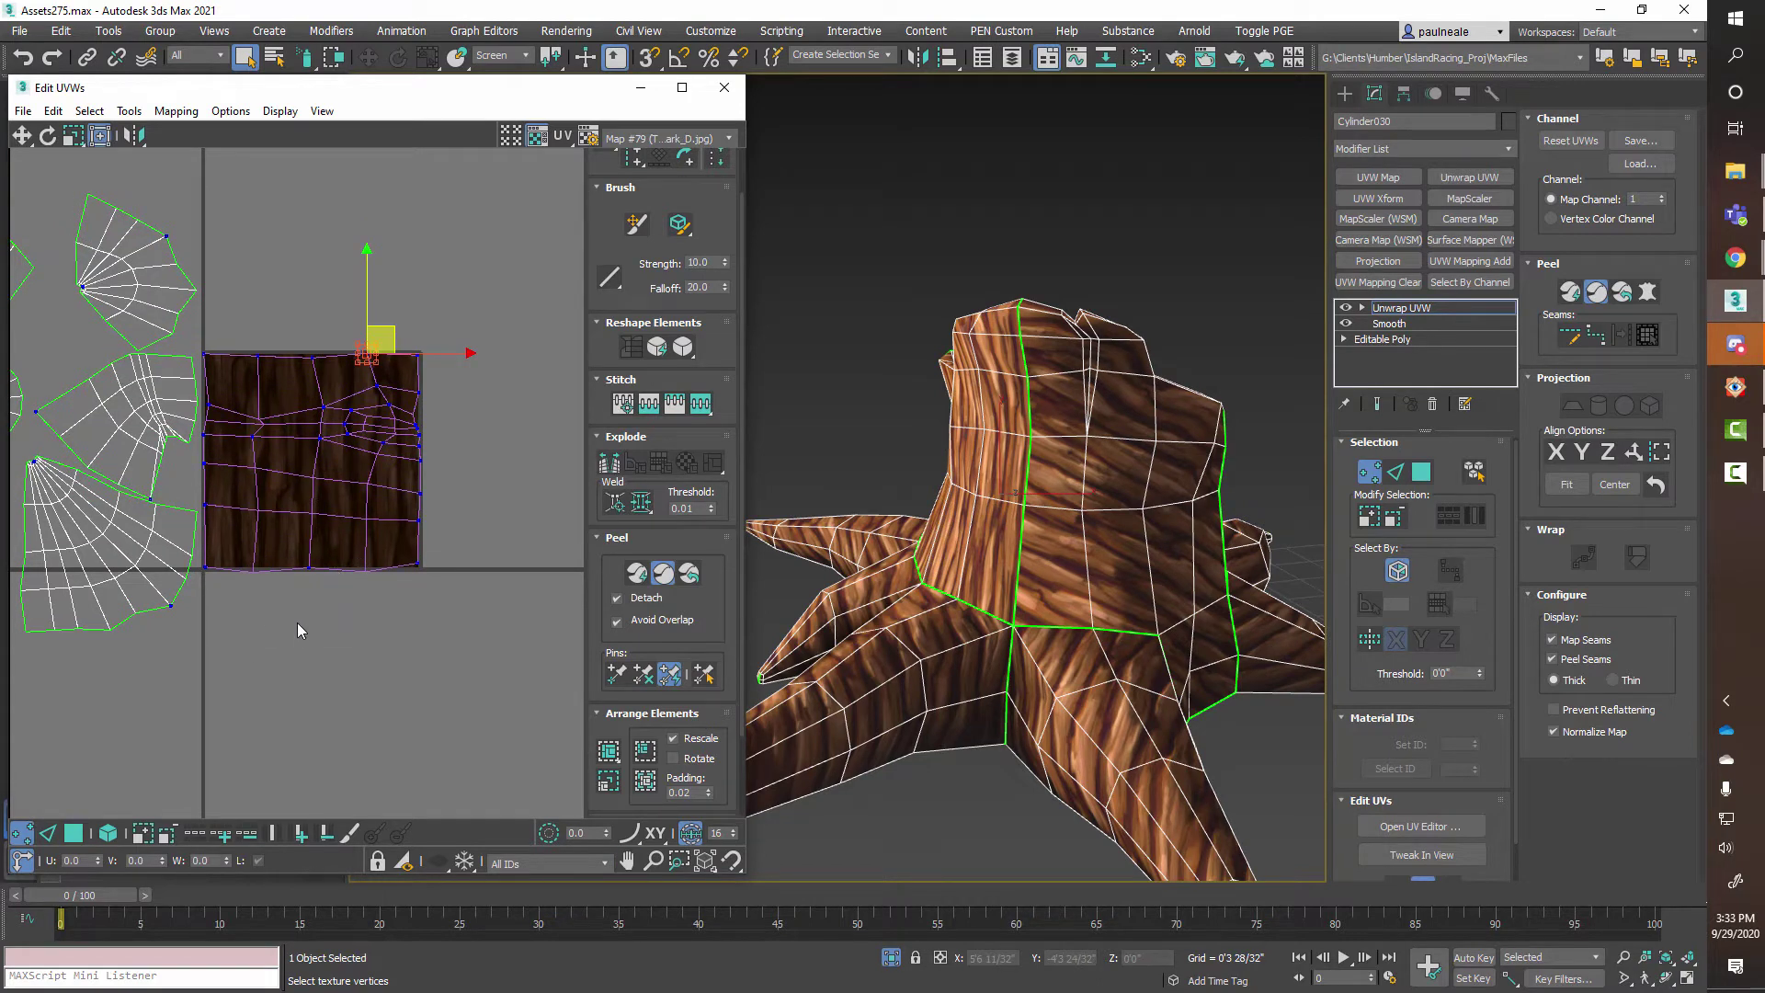
pyautogui.press('3')
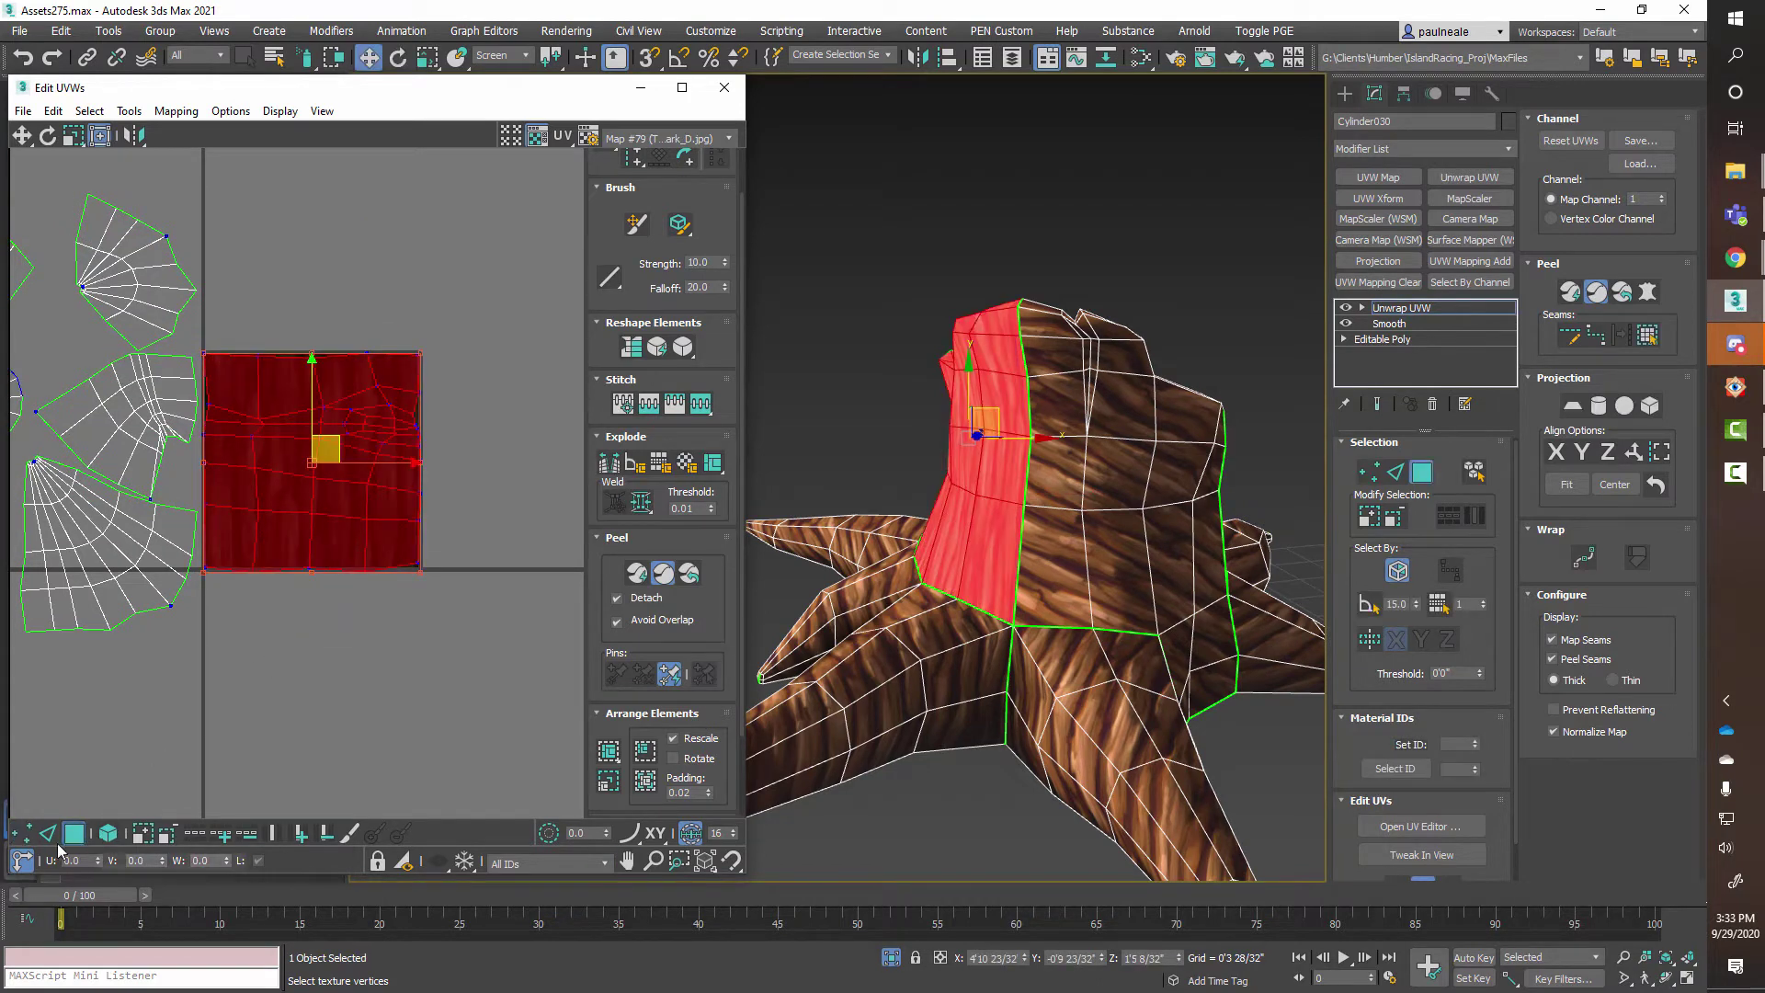
pyautogui.moveTo(245, 591); pyautogui.dragTo(258, 598, button='middle')
pyautogui.rightClick(430, 516)
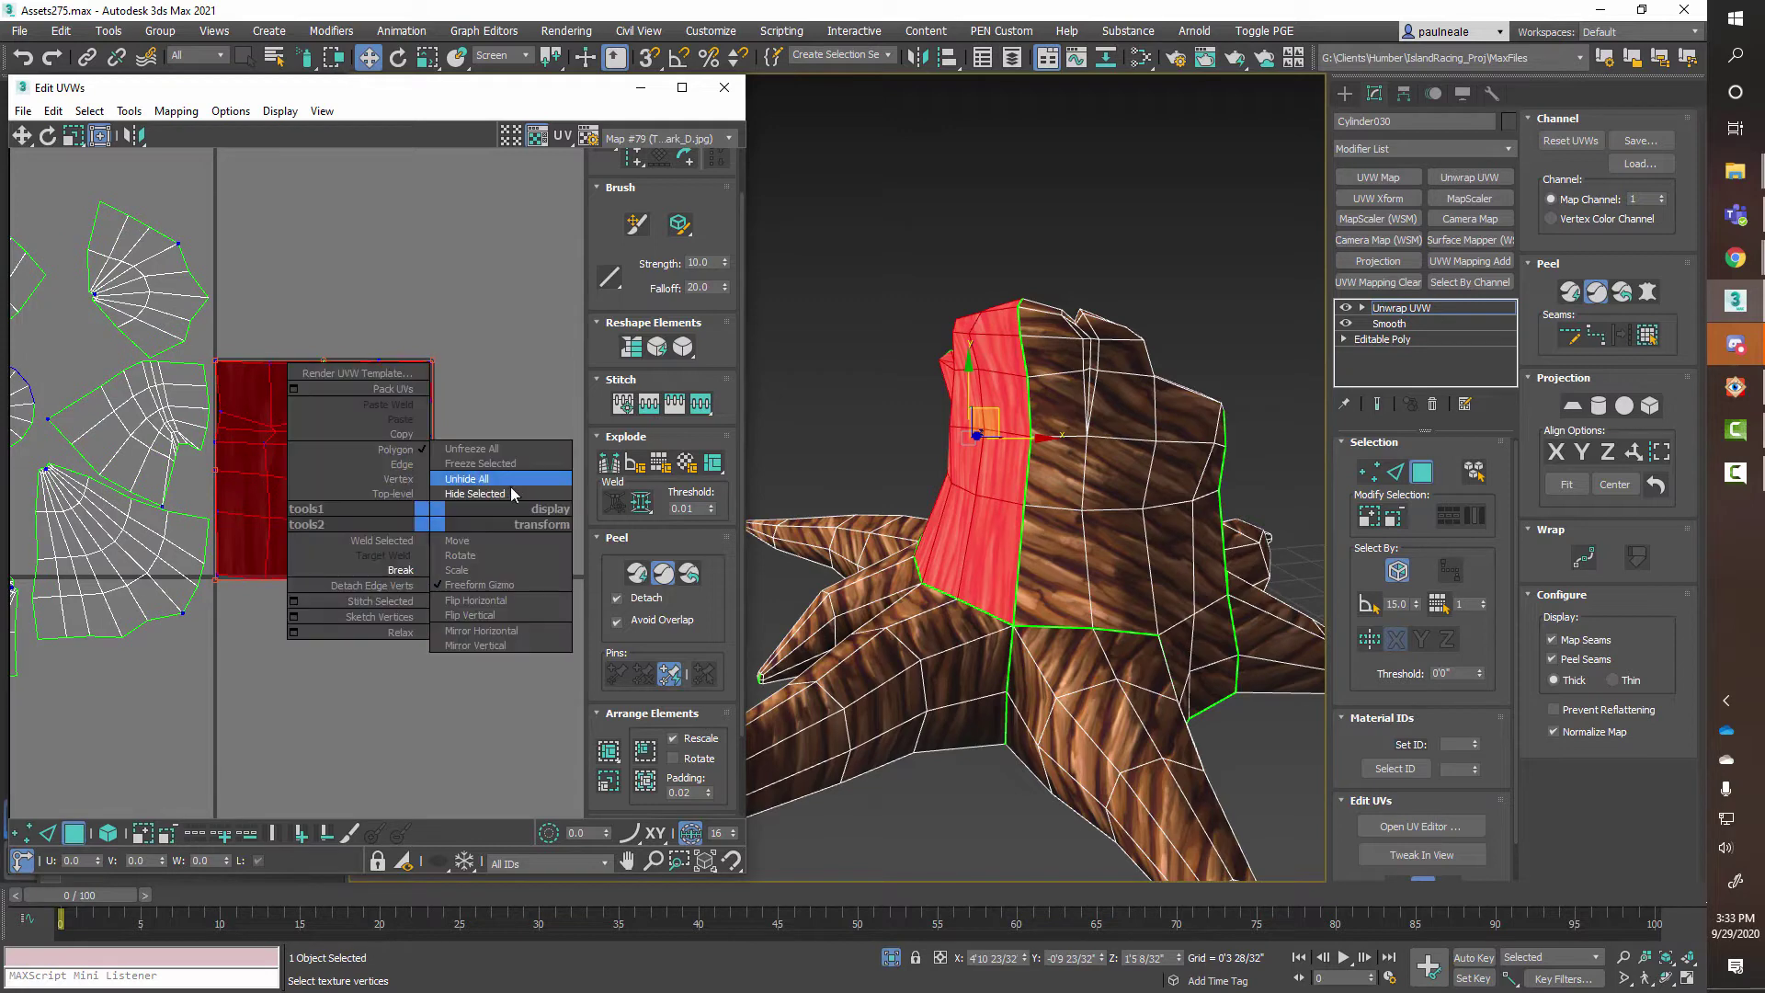
pyautogui.click(507, 494)
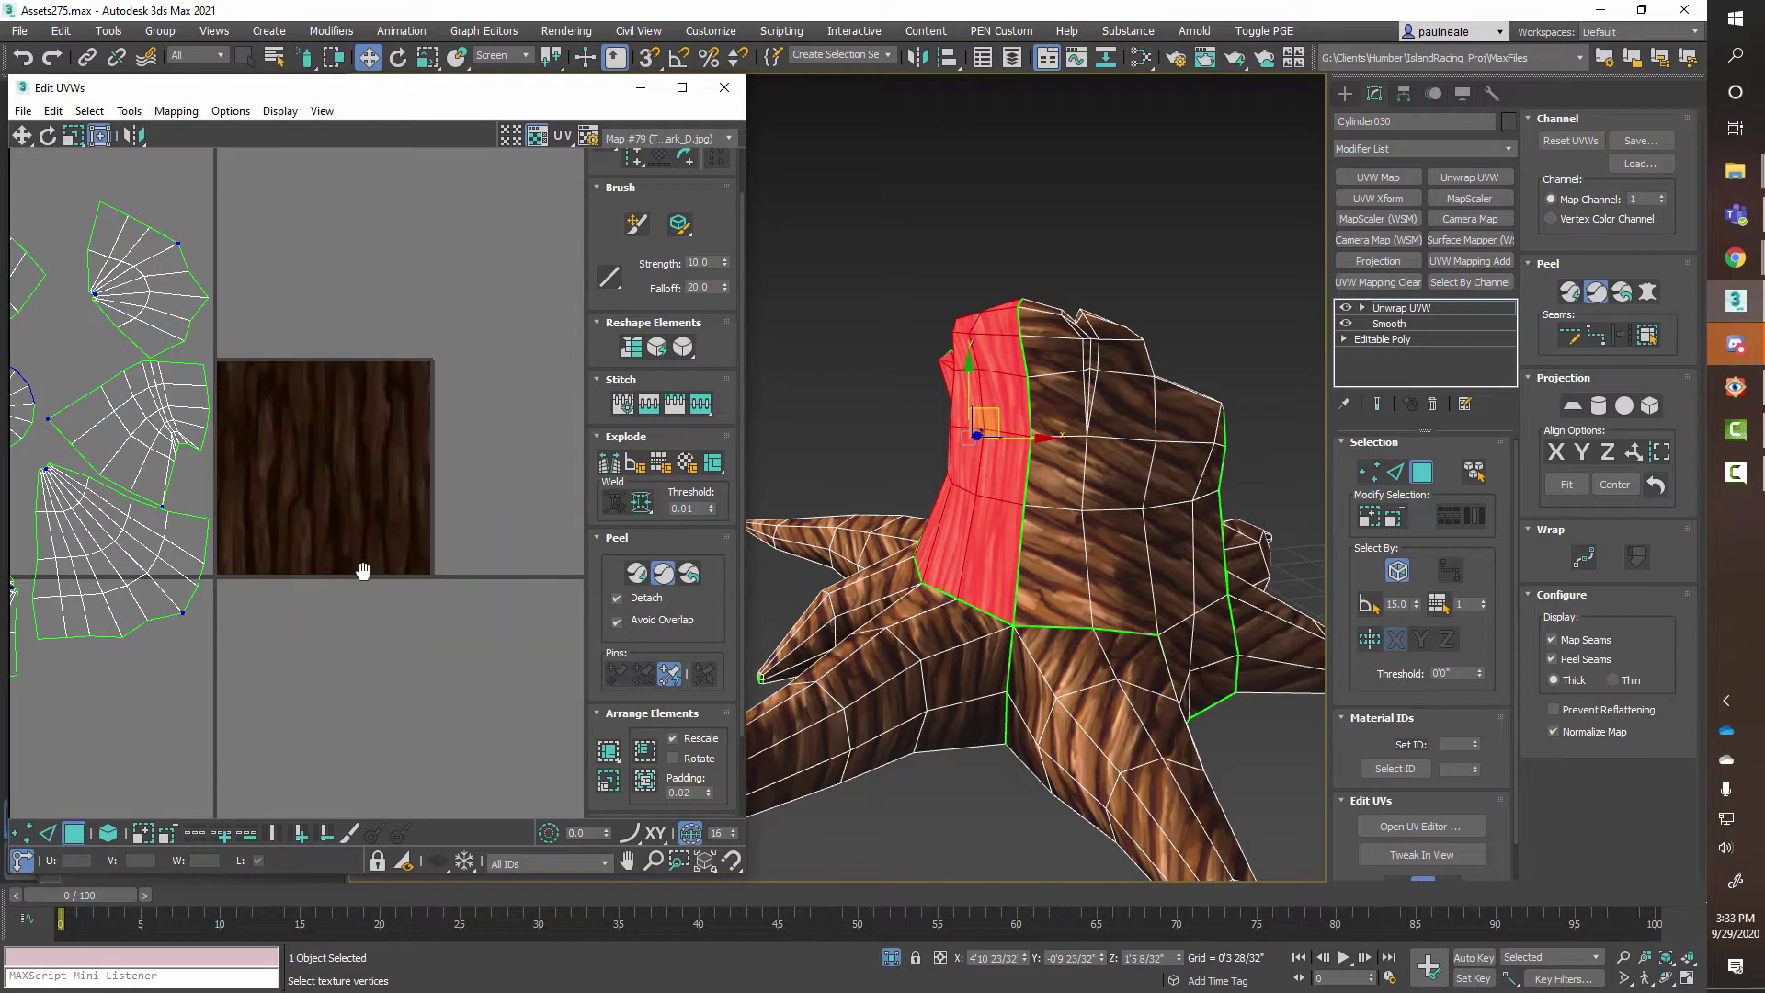
# Select the whole neighbouring trunk shell as an element, move it onto the bark tile and rotate it upright.
pyautogui.scroll(-3, 434, 527)
pyautogui.moveTo(434, 527); pyautogui.dragTo(438, 580, button='middle')
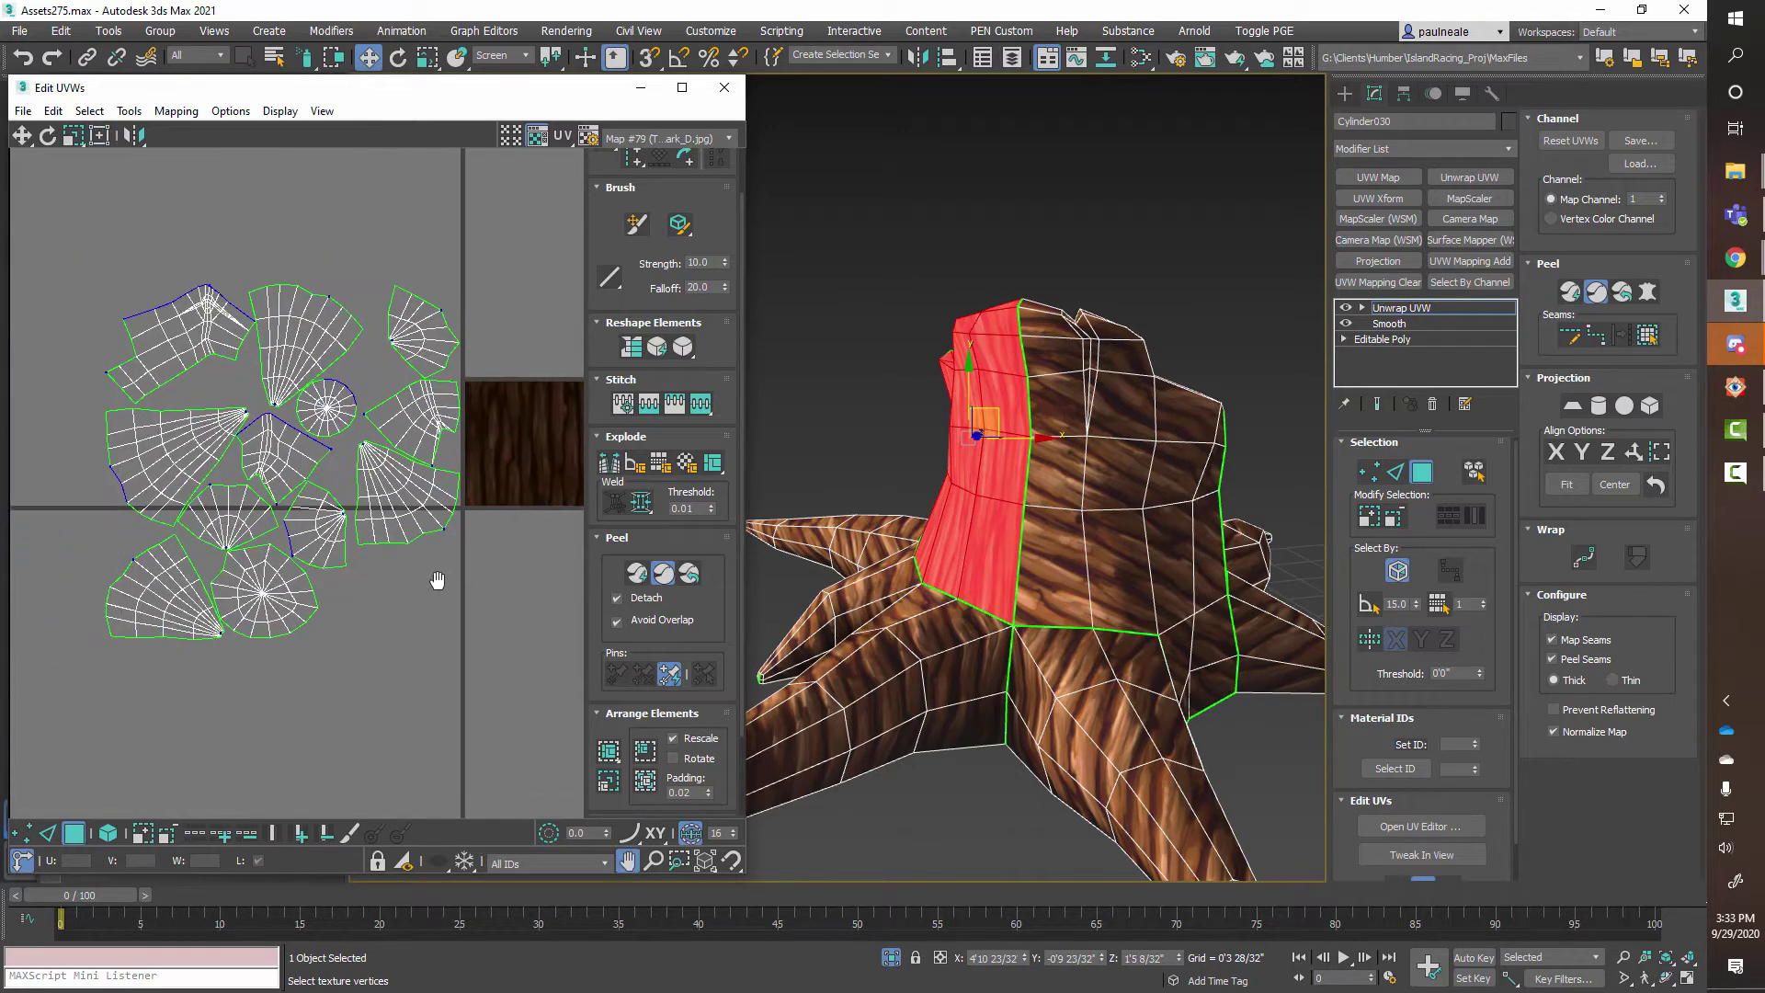
pyautogui.click(1143, 503)
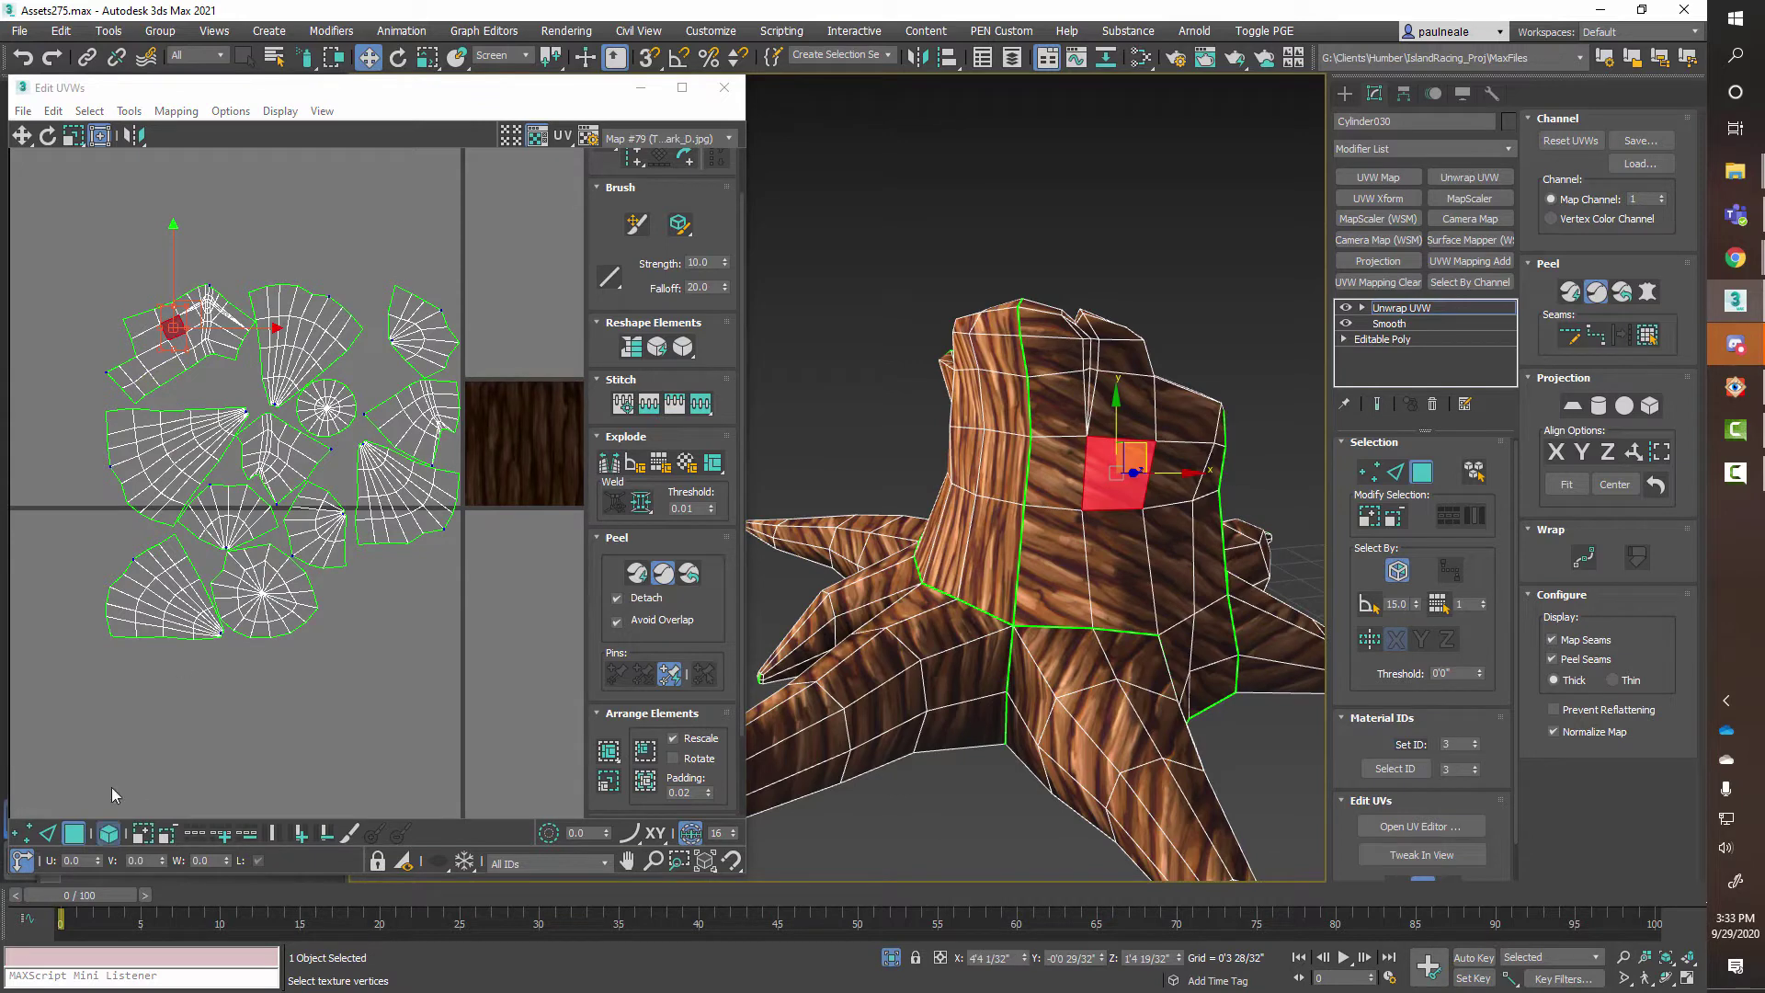
pyautogui.click(237, 411)
pyautogui.click(195, 344)
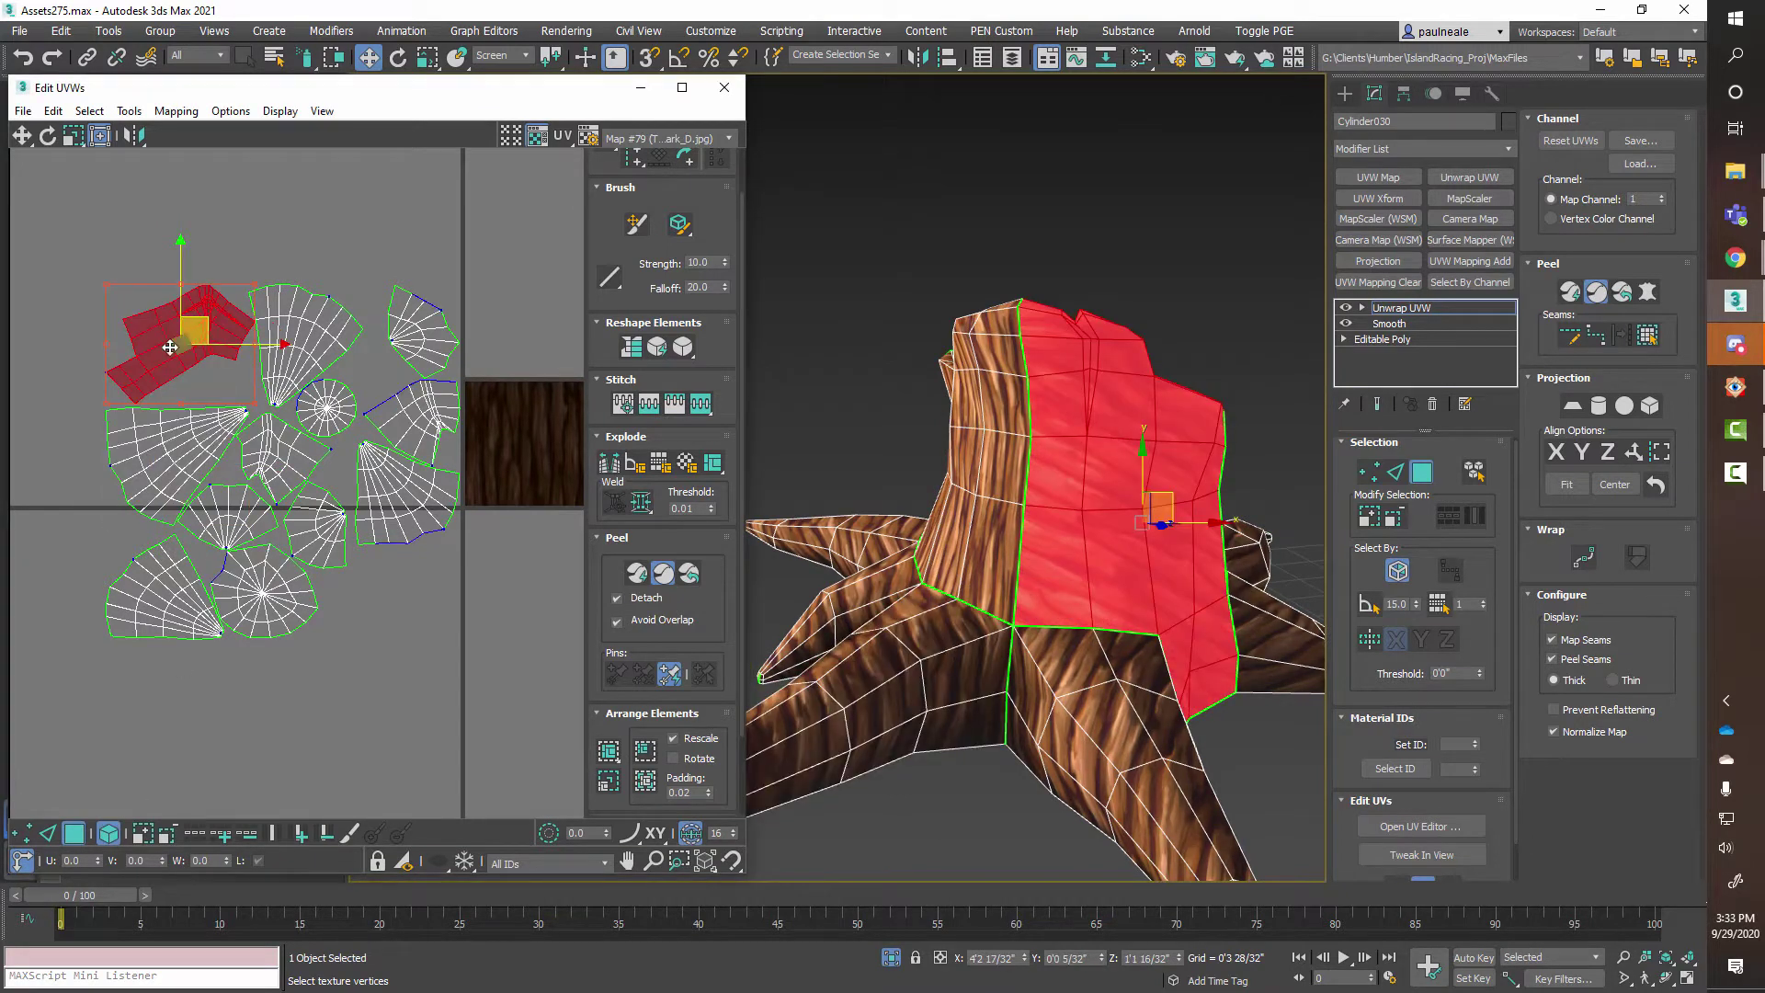
pyautogui.moveTo(170, 347); pyautogui.dragTo(518, 468)
pyautogui.moveTo(524, 544); pyautogui.dragTo(339, 560, button='middle')
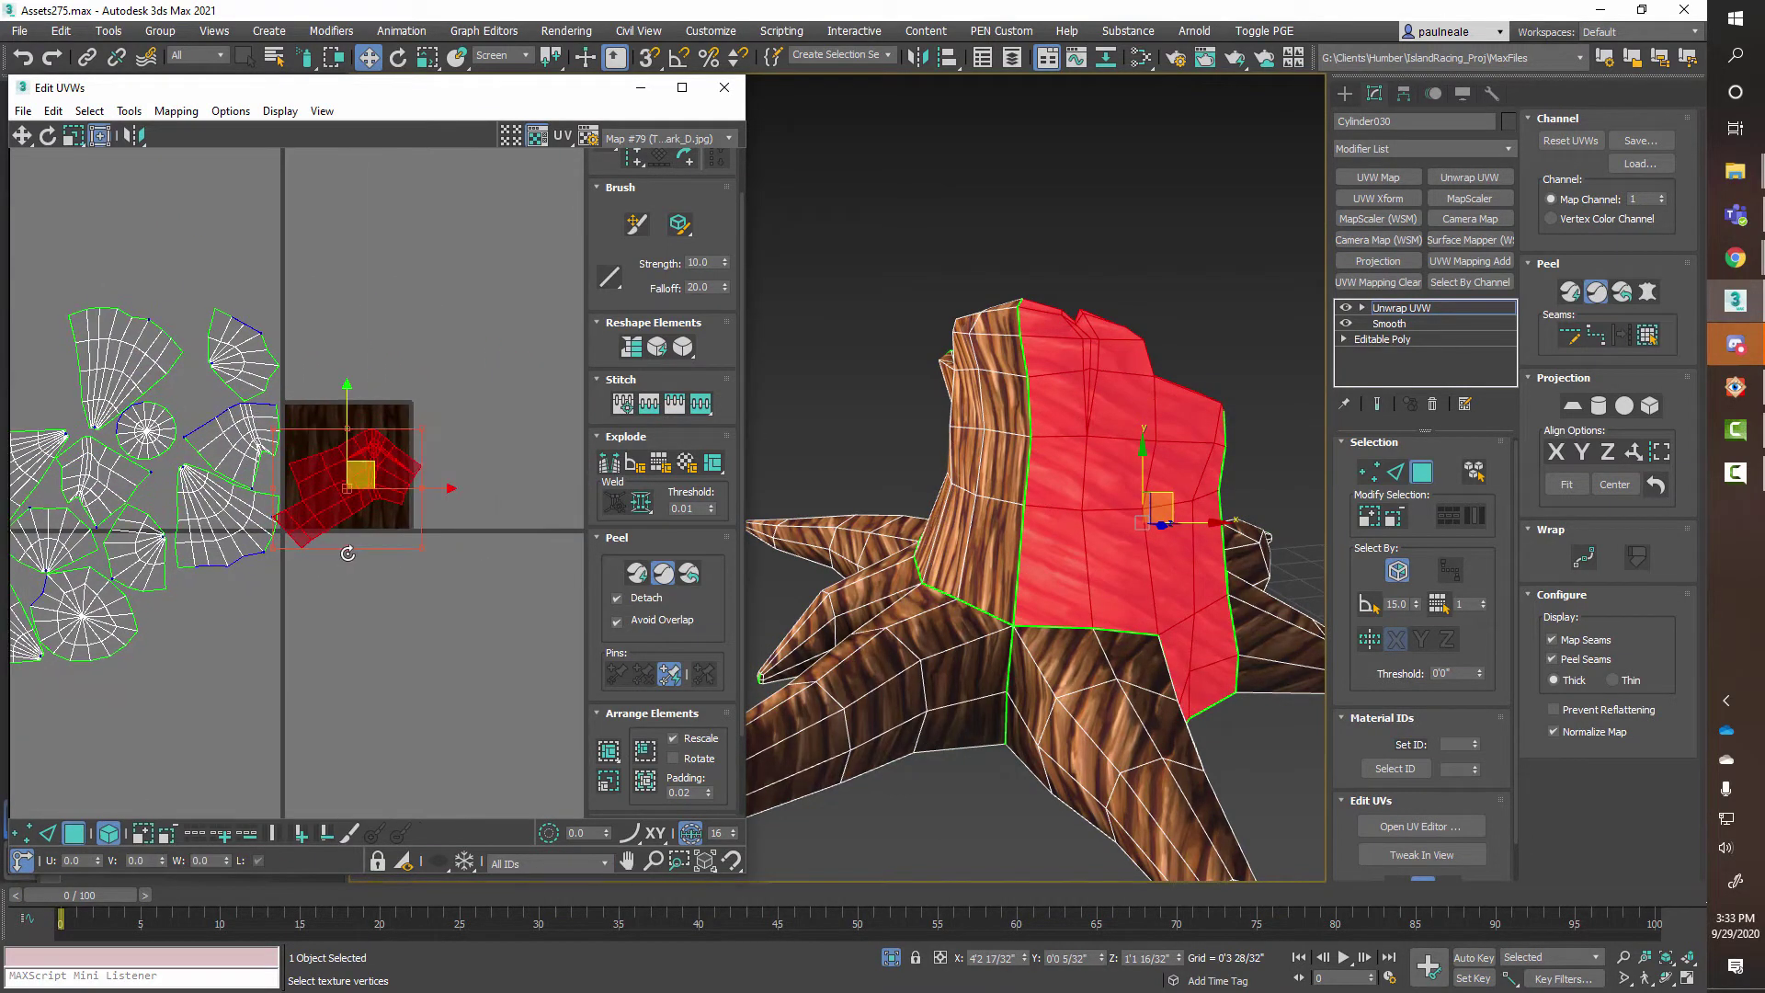
pyautogui.moveTo(348, 552); pyautogui.dragTo(359, 492)
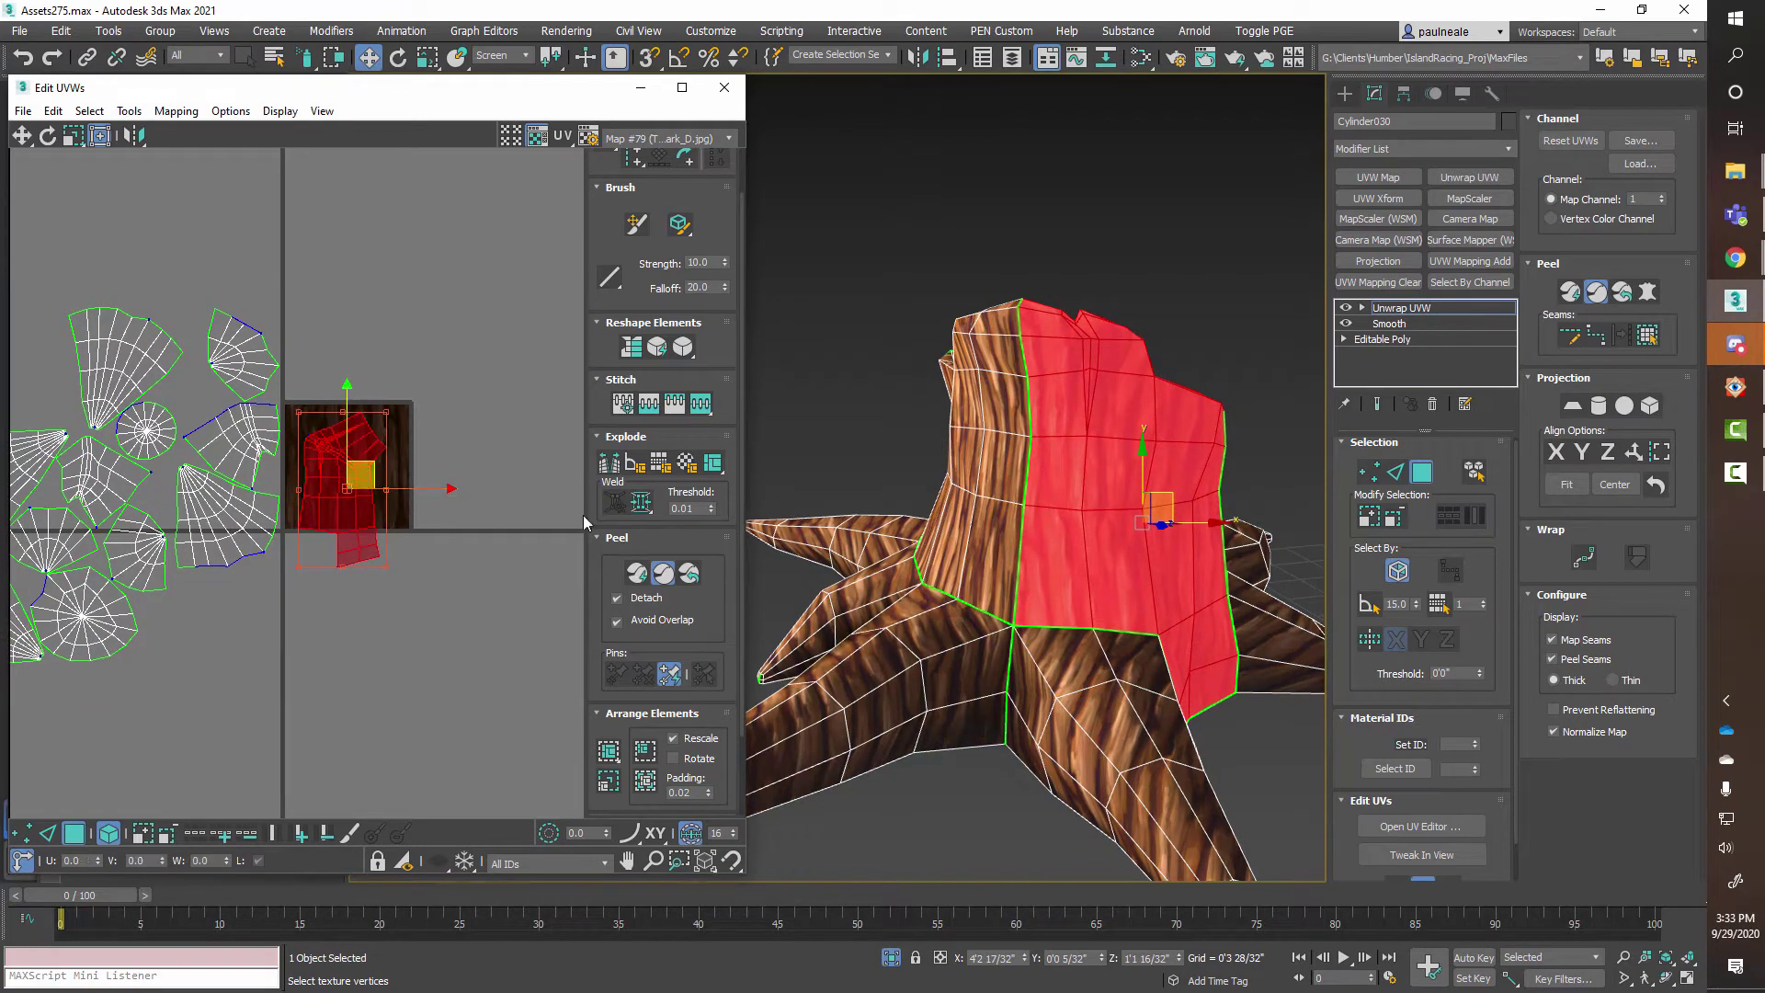
# Start Peel Mode on the selected trunk shell and switch to vertex selection.
pyautogui.keyDown('alt'); pyautogui.moveTo(1180, 568); pyautogui.dragTo(982, 579, button='middle'); pyautogui.keyUp('alt')
pyautogui.keyDown('ctrl'); pyautogui.keyDown('alt'); pyautogui.moveTo(278, 453); pyautogui.dragTo(299, 359, button='middle'); pyautogui.keyUp('alt'); pyautogui.keyUp('ctrl')
pyautogui.moveTo(425, 471); pyautogui.dragTo(336, 412, button='middle')
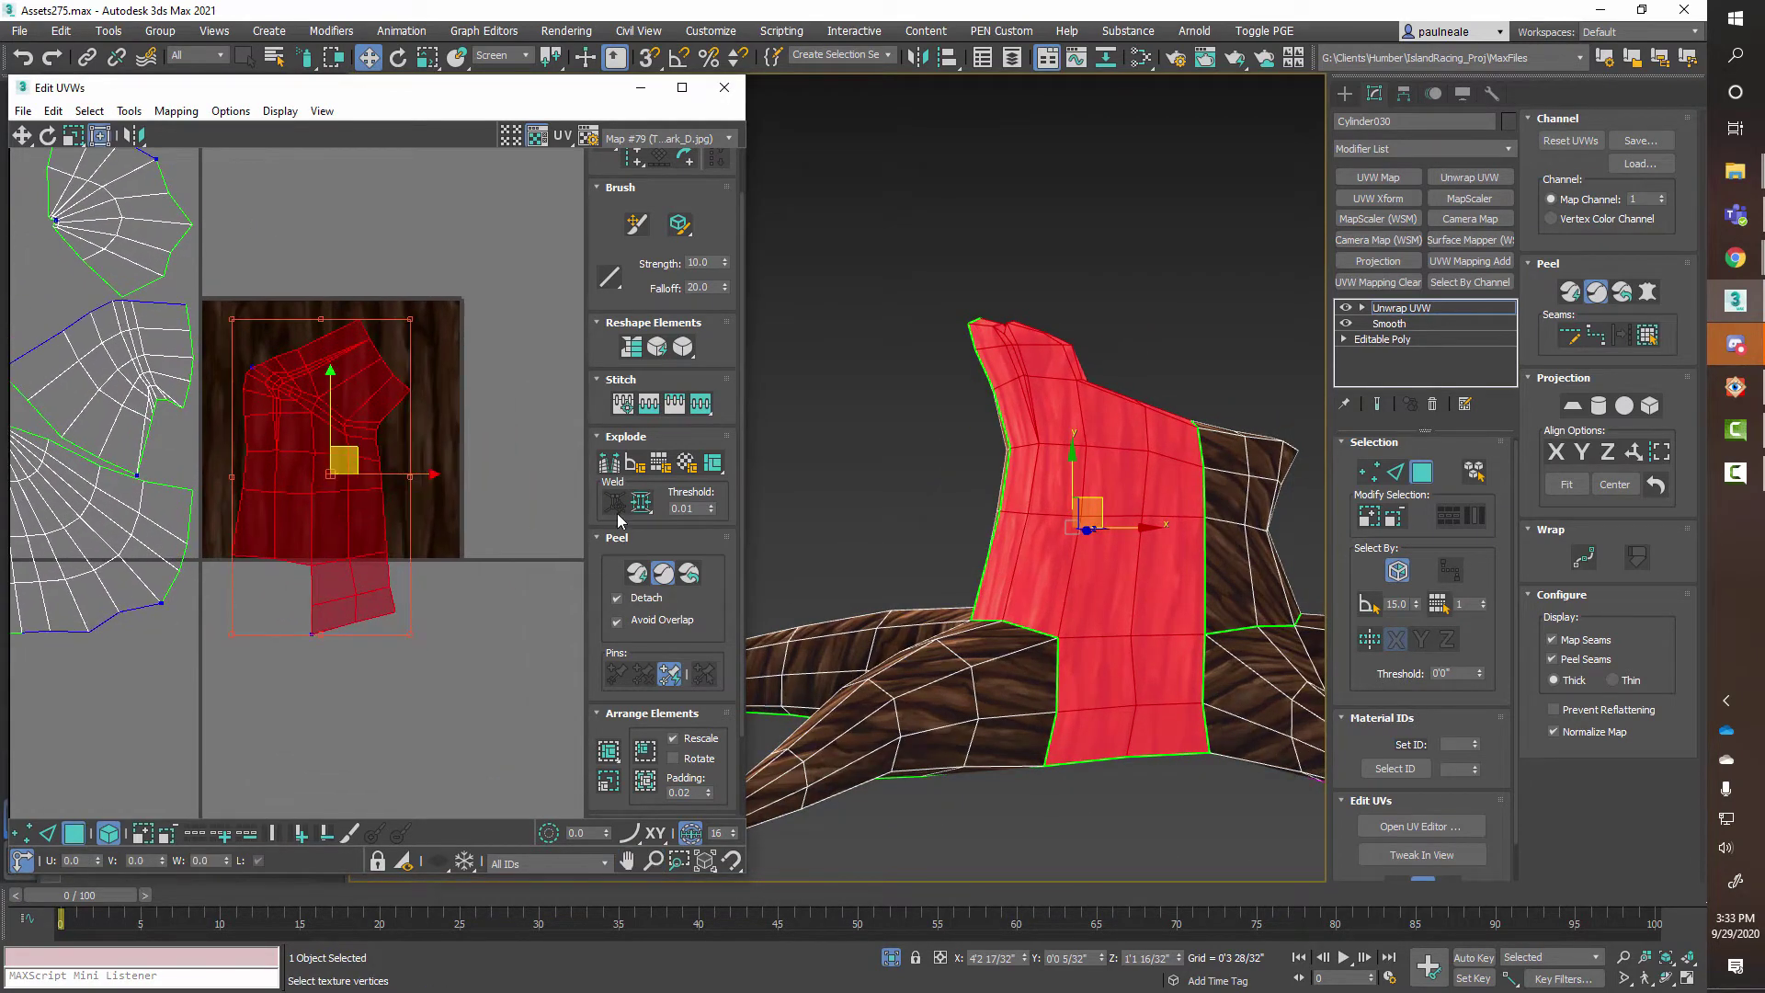
pyautogui.click(663, 574)
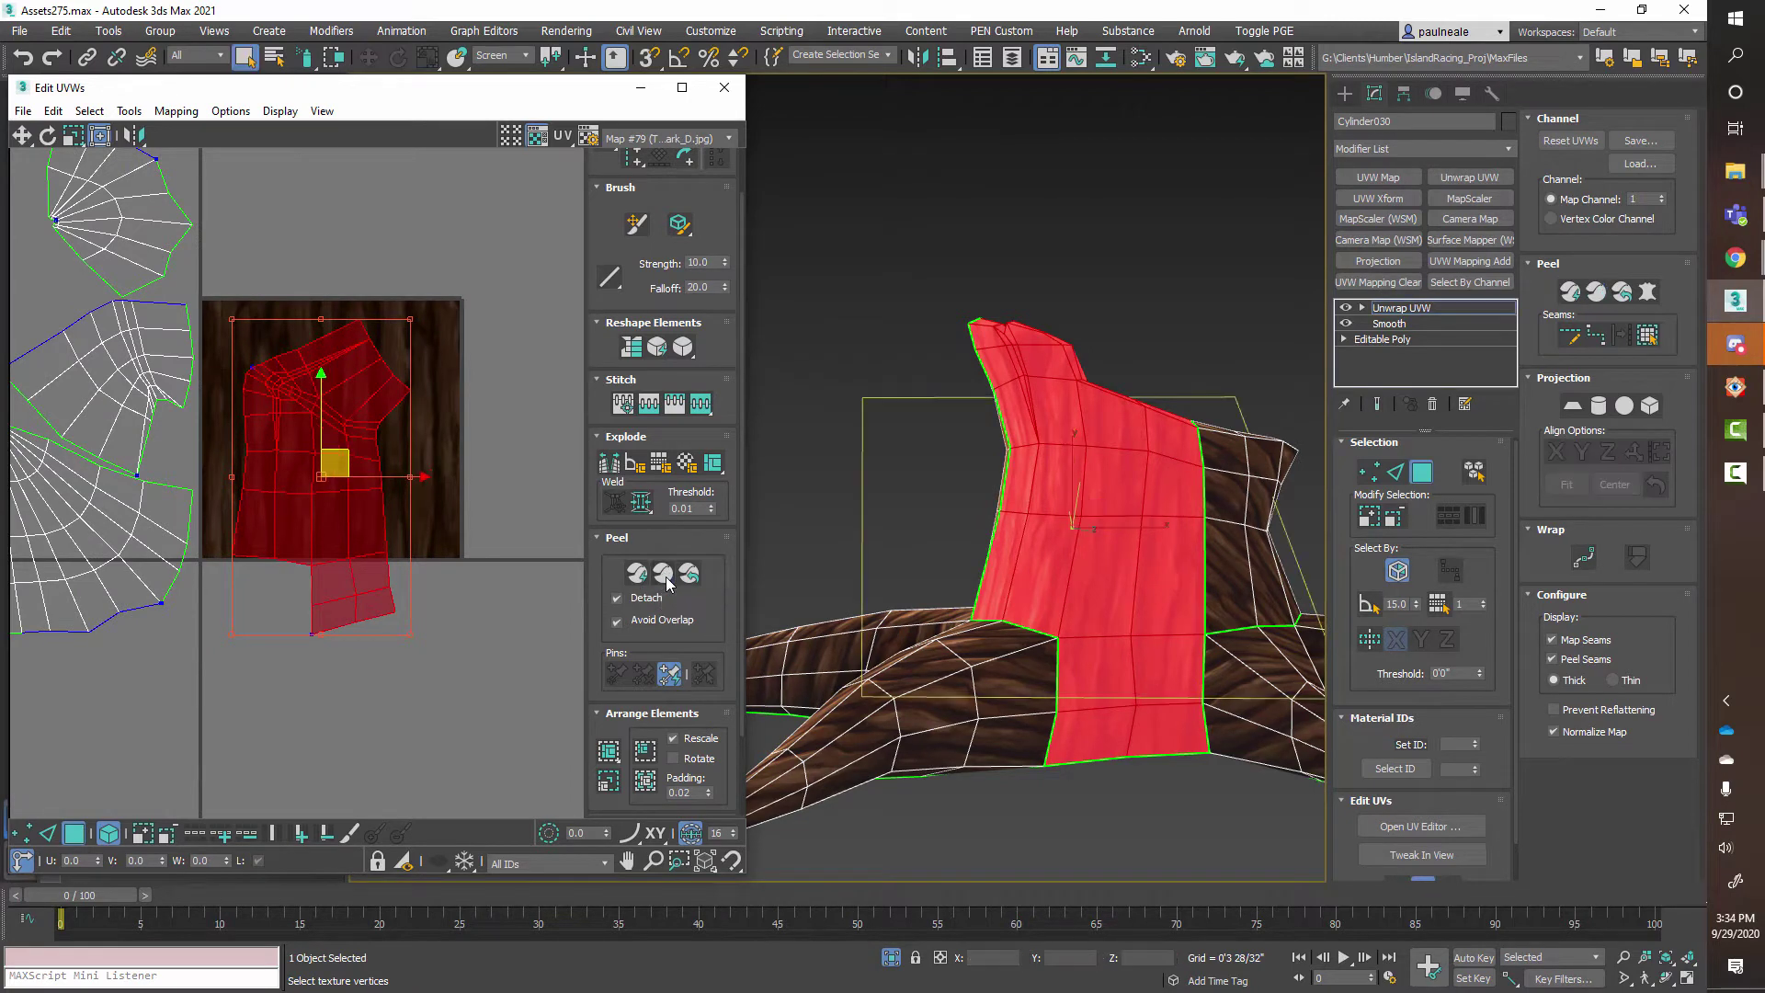
pyautogui.keyDown('ctrl'); pyautogui.keyDown('alt'); pyautogui.moveTo(289, 565); pyautogui.dragTo(295, 533, button='middle'); pyautogui.keyUp('alt'); pyautogui.keyUp('ctrl')
pyautogui.moveTo(303, 572); pyautogui.dragTo(301, 667, button='middle')
pyautogui.click(22, 834)
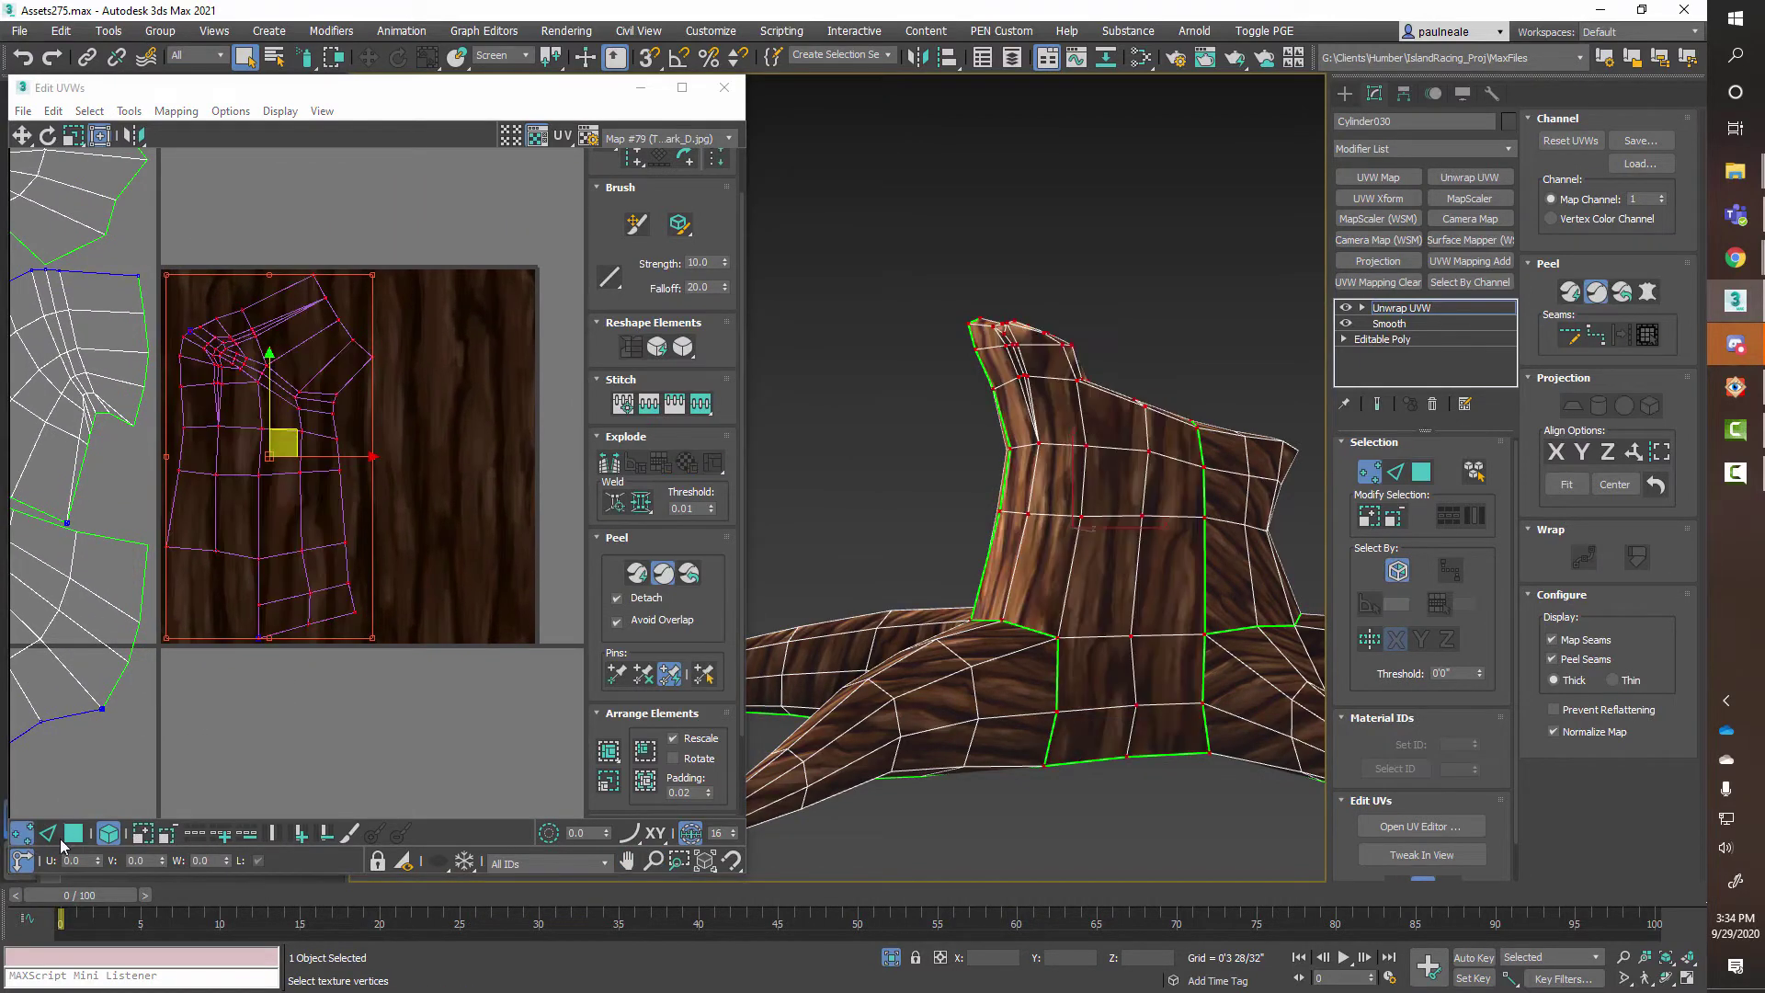
# Pin the shell's lower right corner to the tile's corner, its lower left vertex to the left edge, and the notch corner to the bottom edge.
pyautogui.click(355, 609)
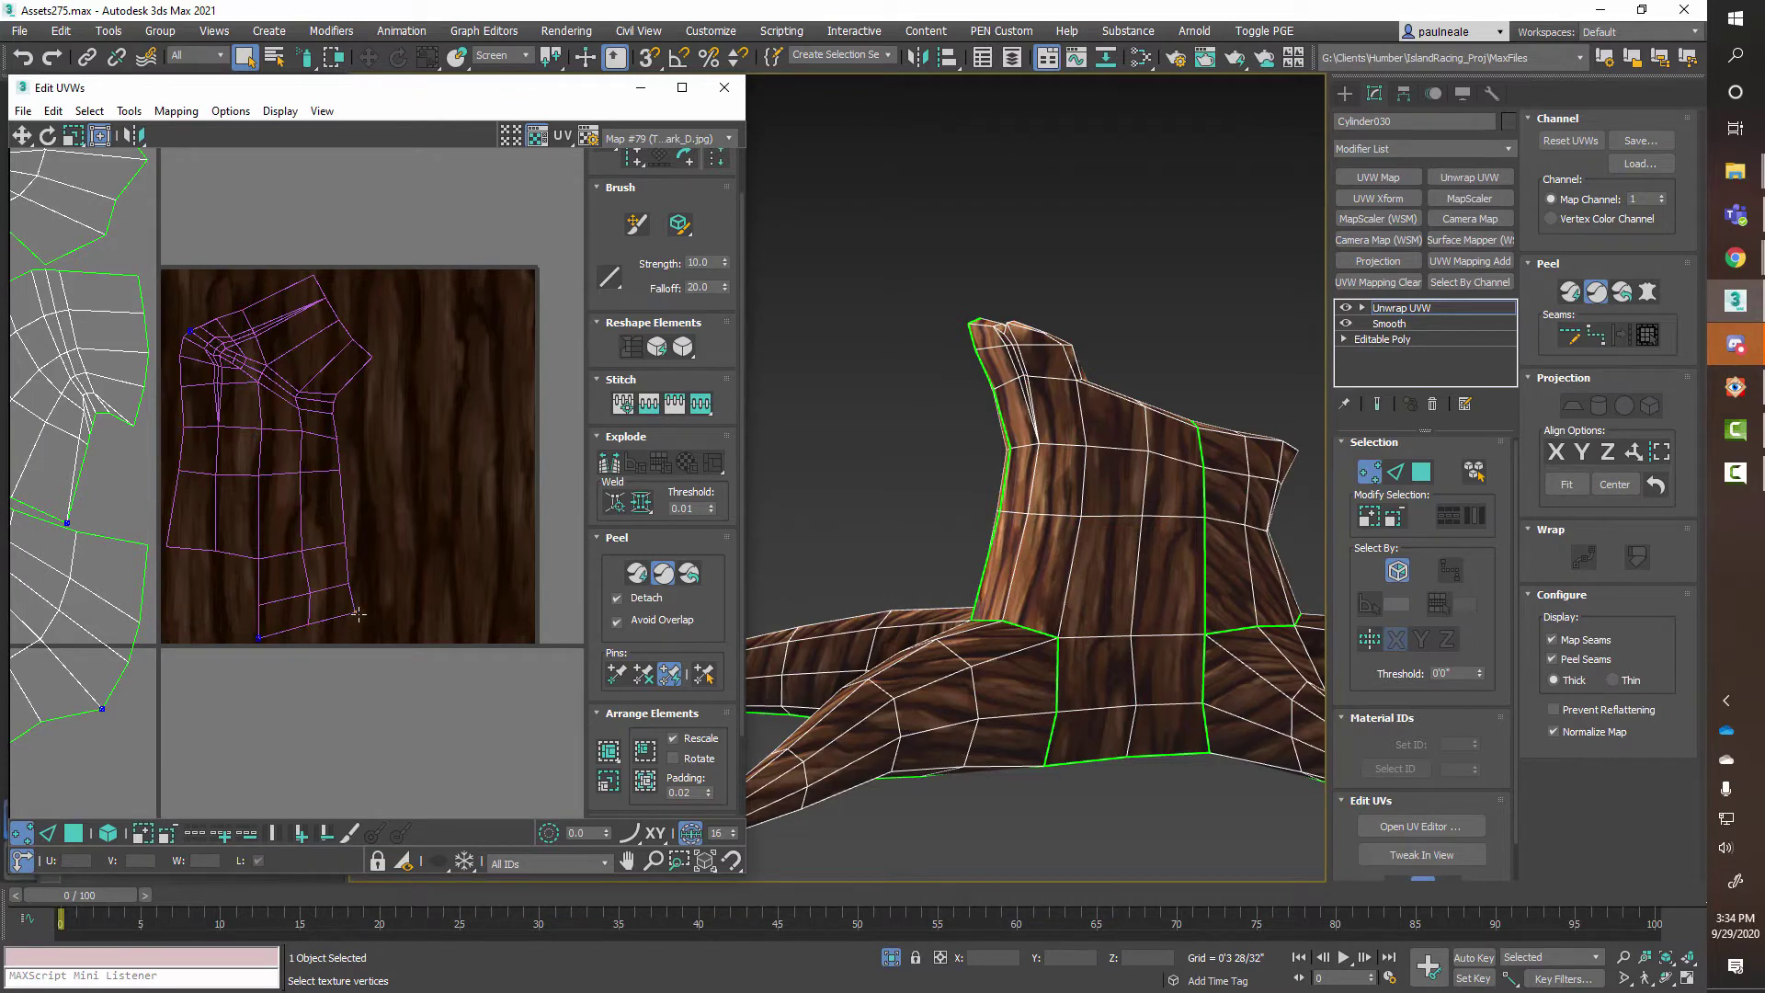
pyautogui.moveTo(357, 613); pyautogui.dragTo(533, 636)
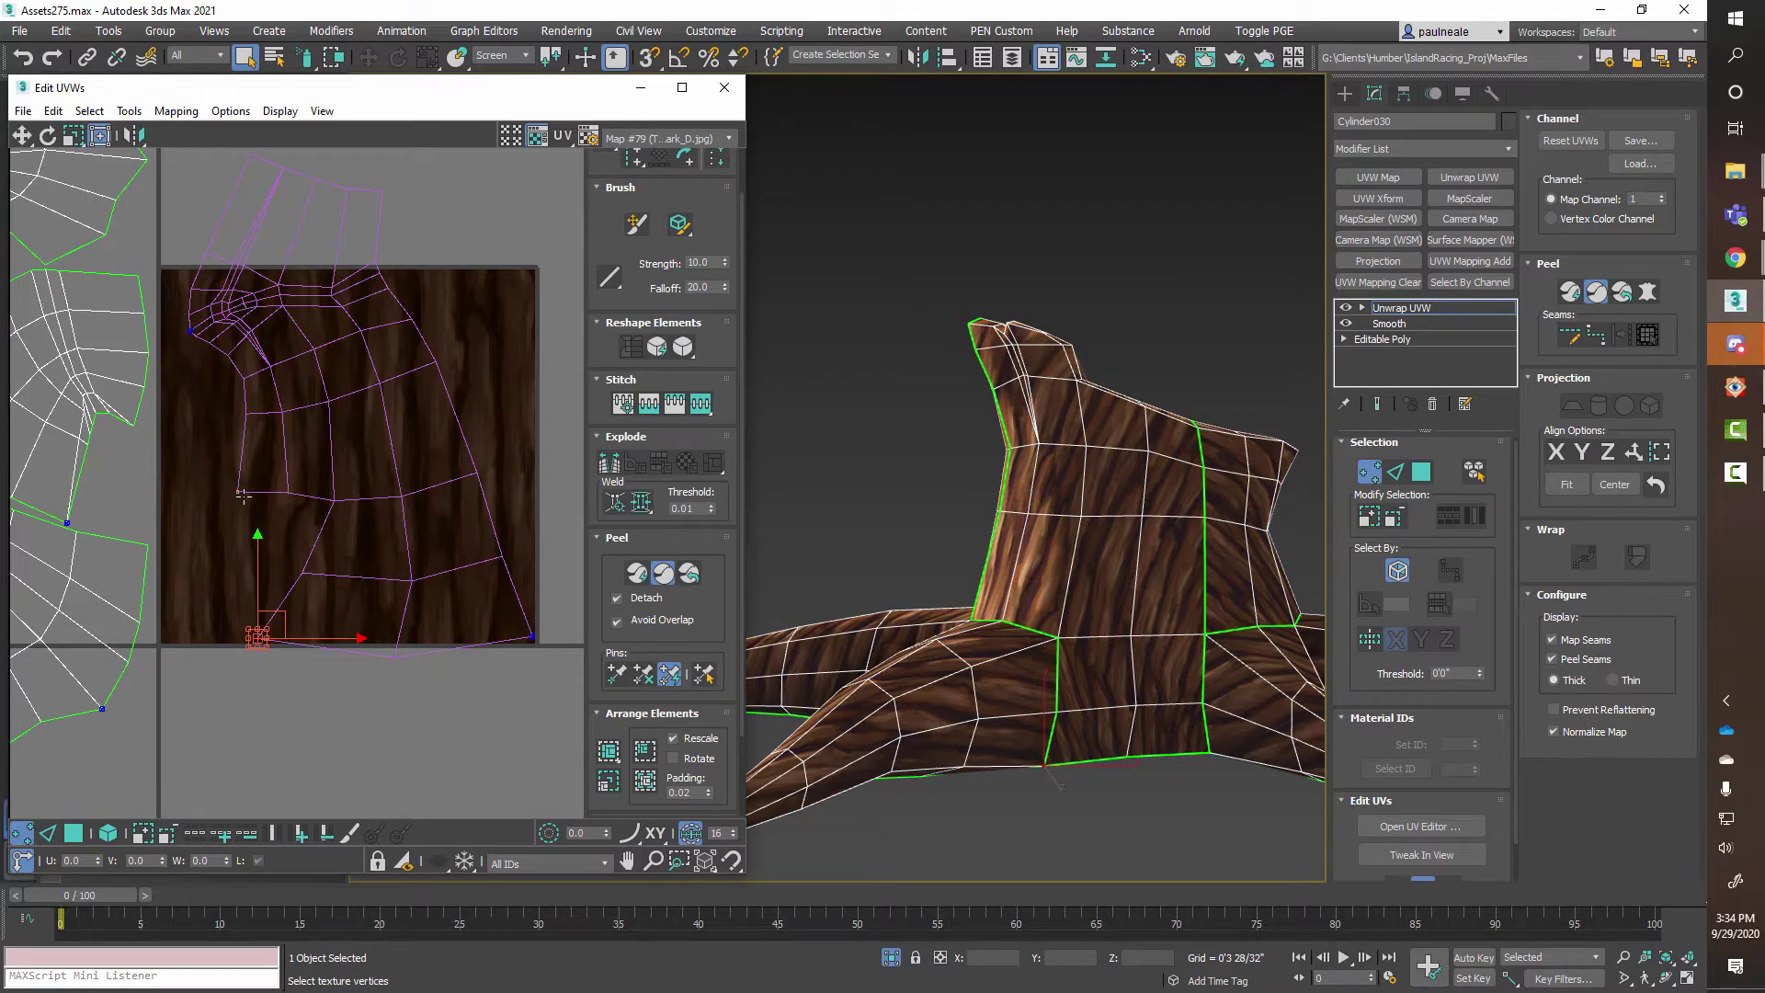
pyautogui.moveTo(236, 493); pyautogui.dragTo(164, 518)
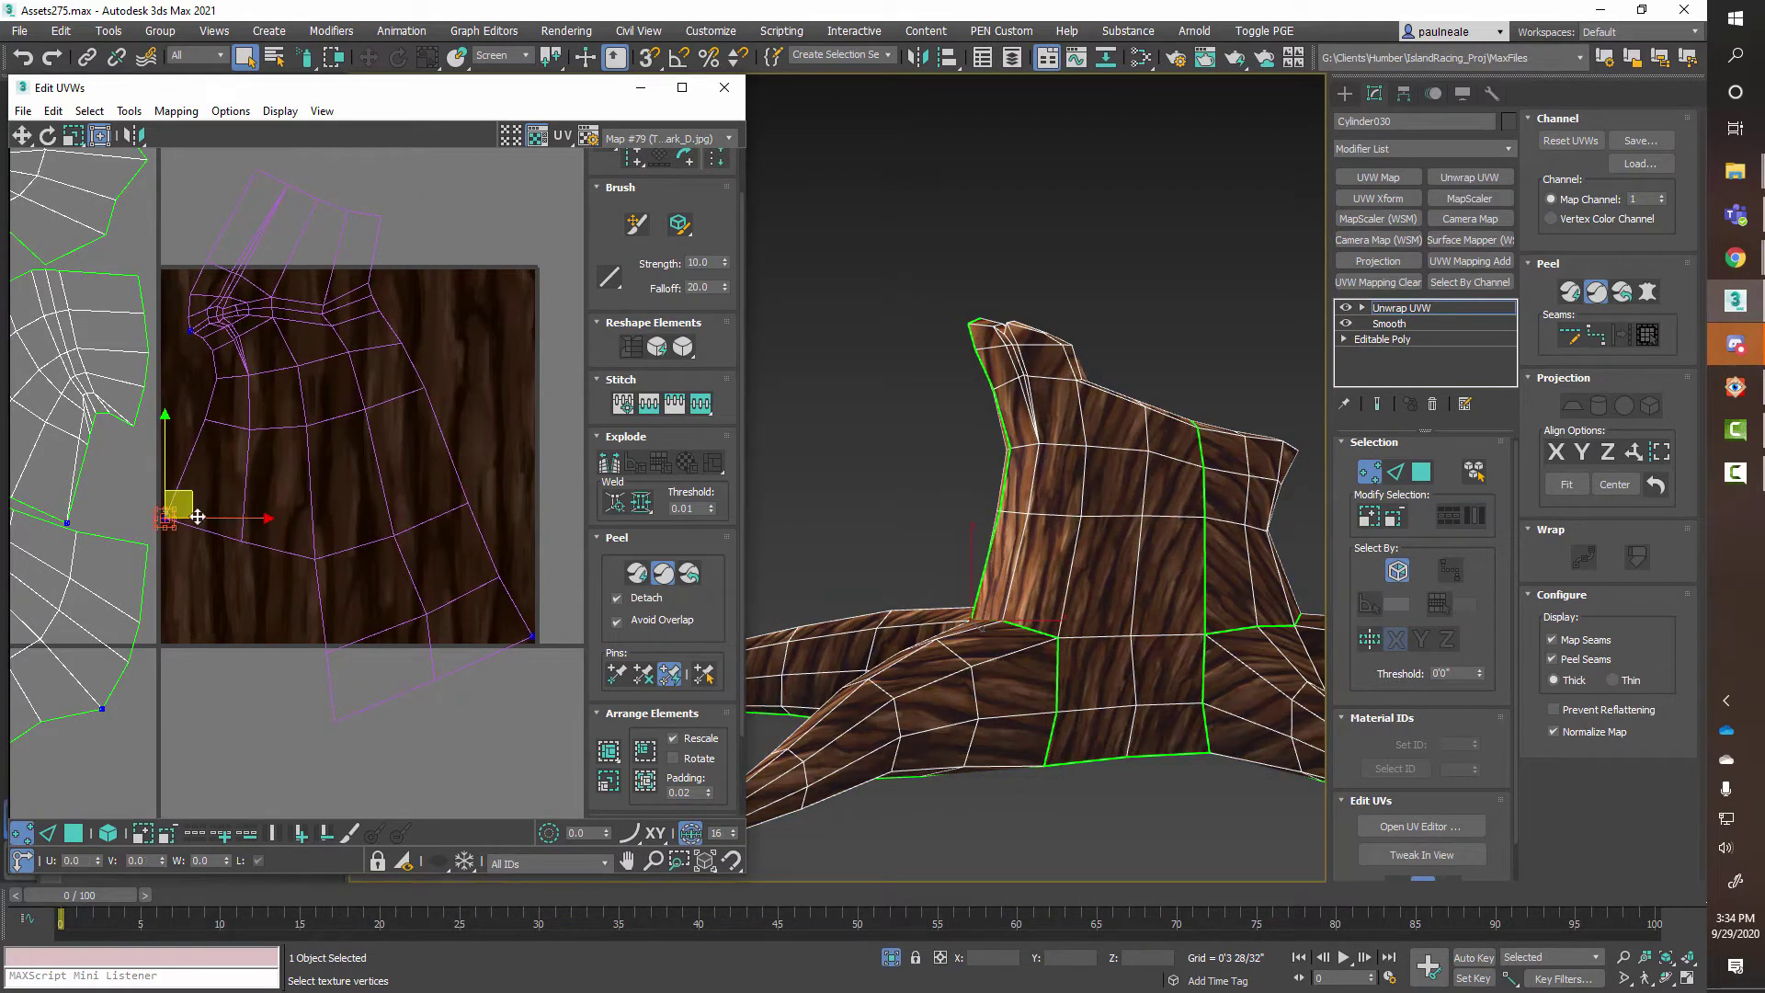
pyautogui.click(335, 723)
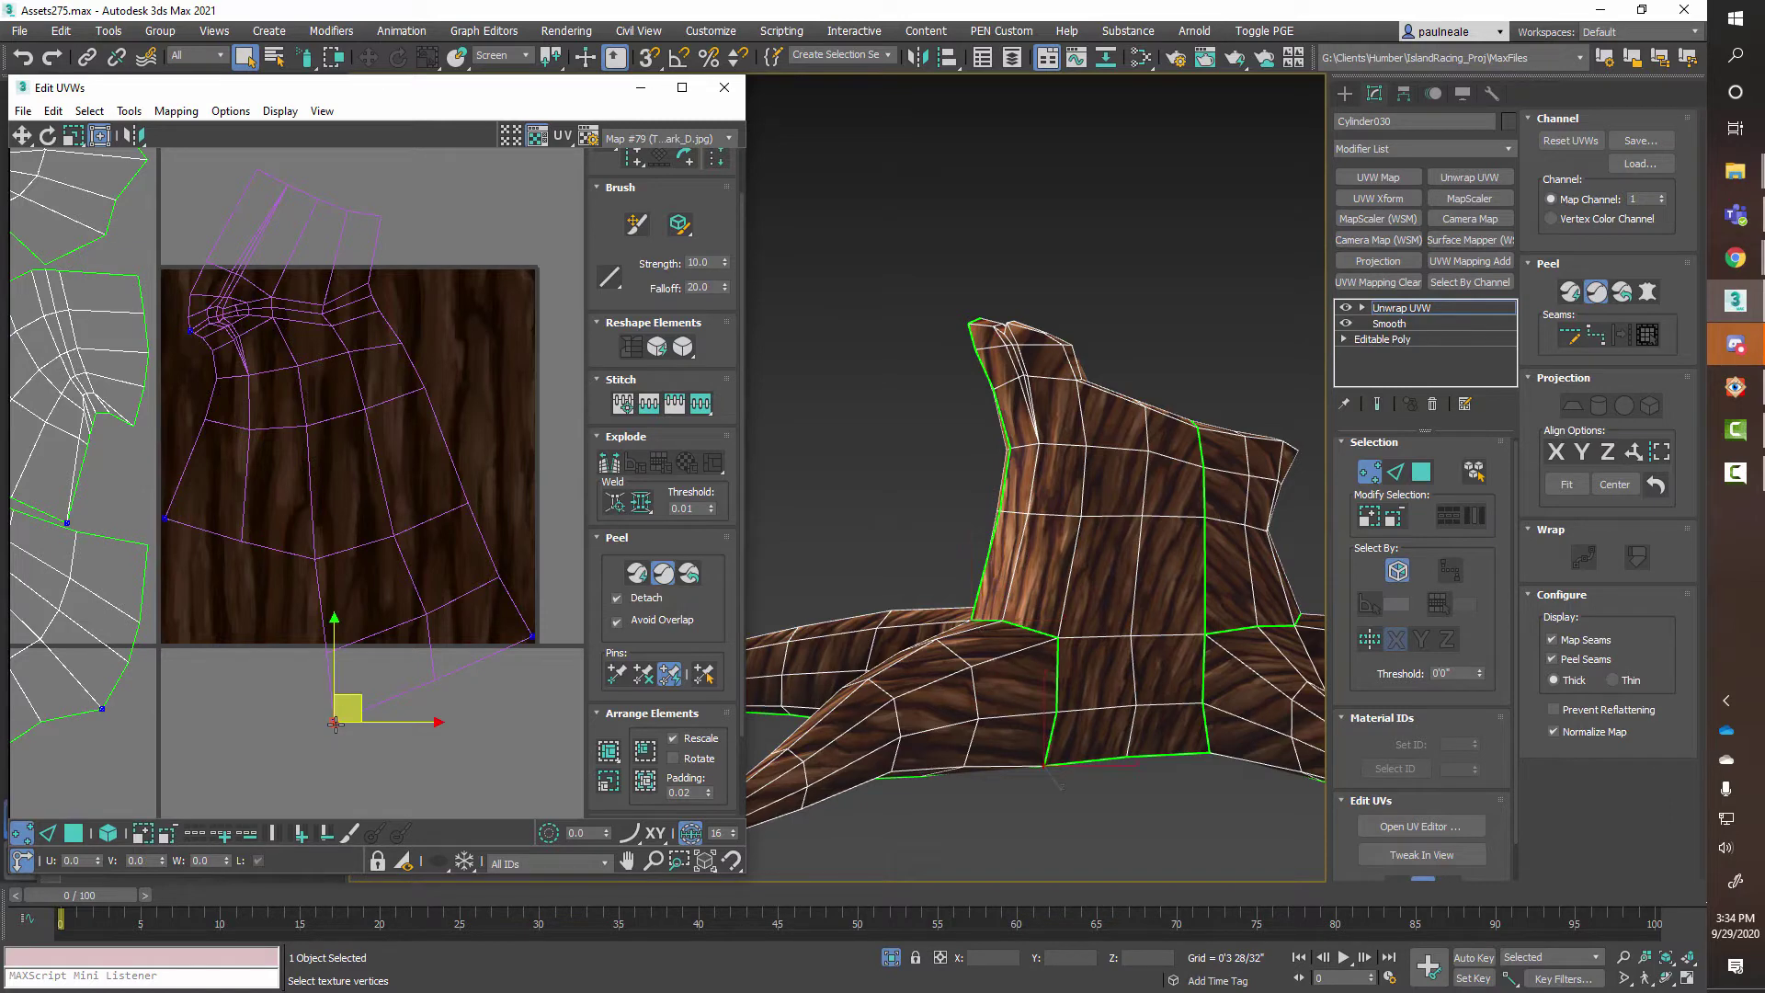
pyautogui.moveTo(335, 723); pyautogui.dragTo(336, 640)
pyautogui.moveTo(407, 308); pyautogui.dragTo(406, 481, button='middle')
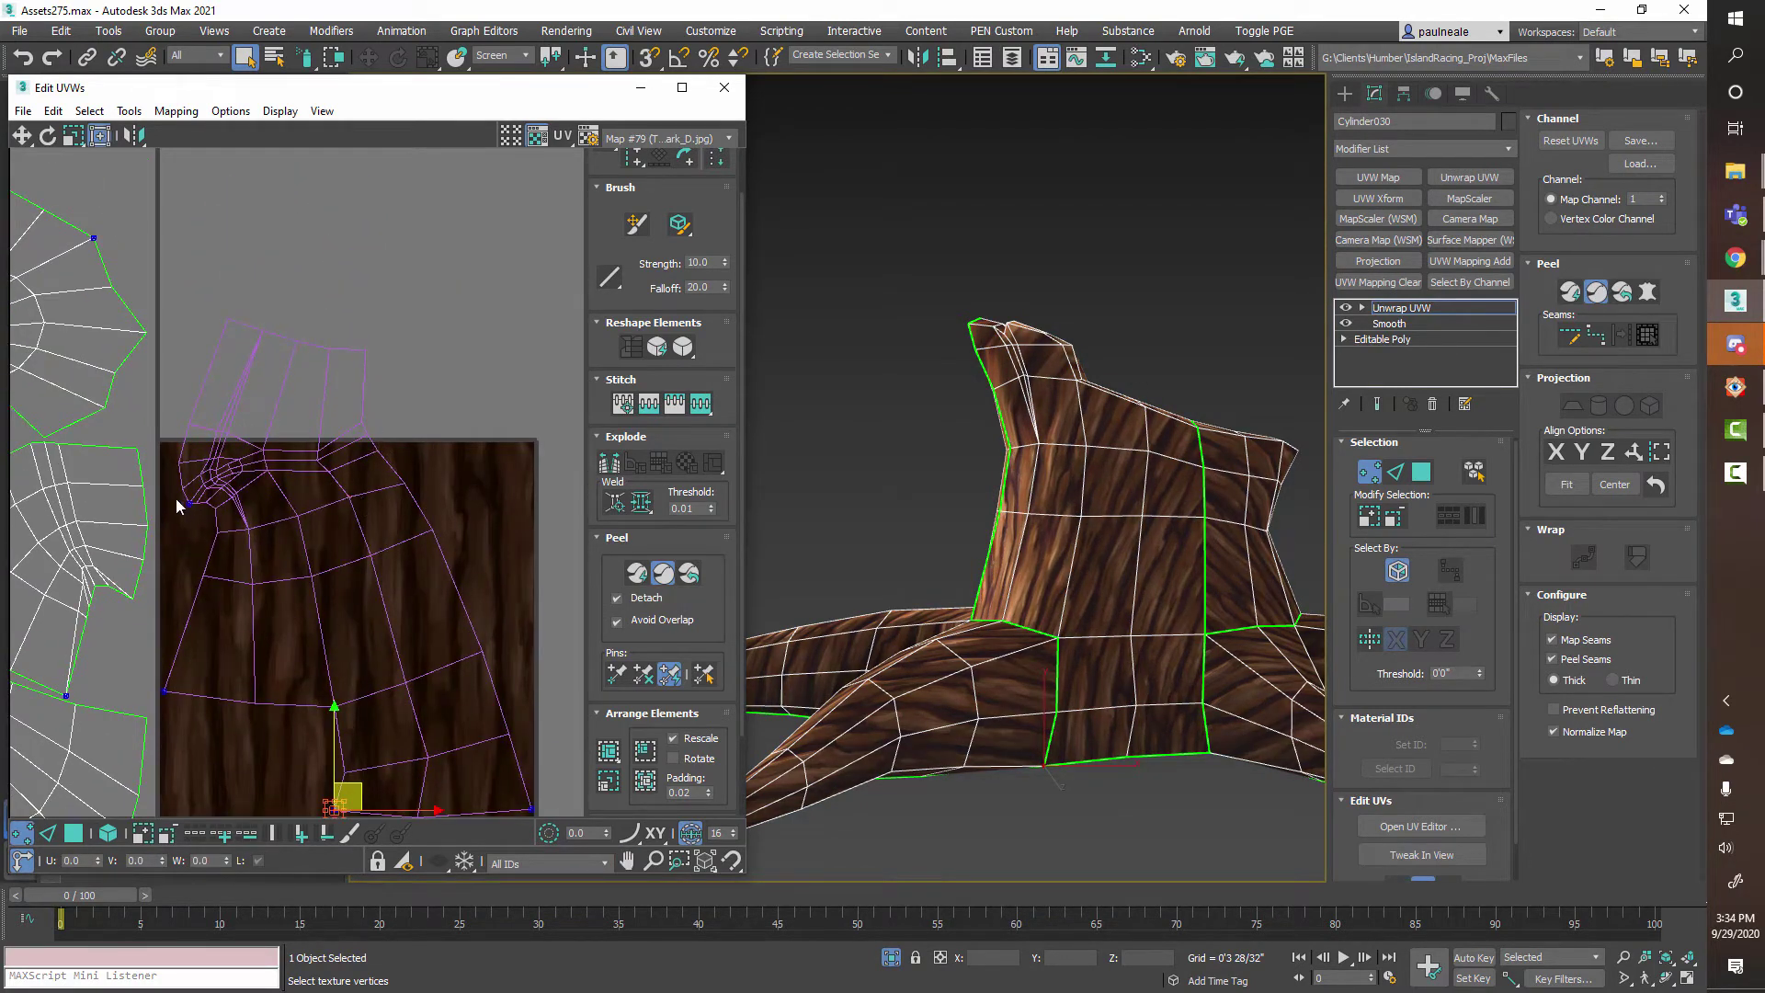
# Pin the shell's upper corners near the tile's upper corners and the side vertices at the rim to the left and right edges.
pyautogui.moveTo(189, 506); pyautogui.dragTo(160, 554)
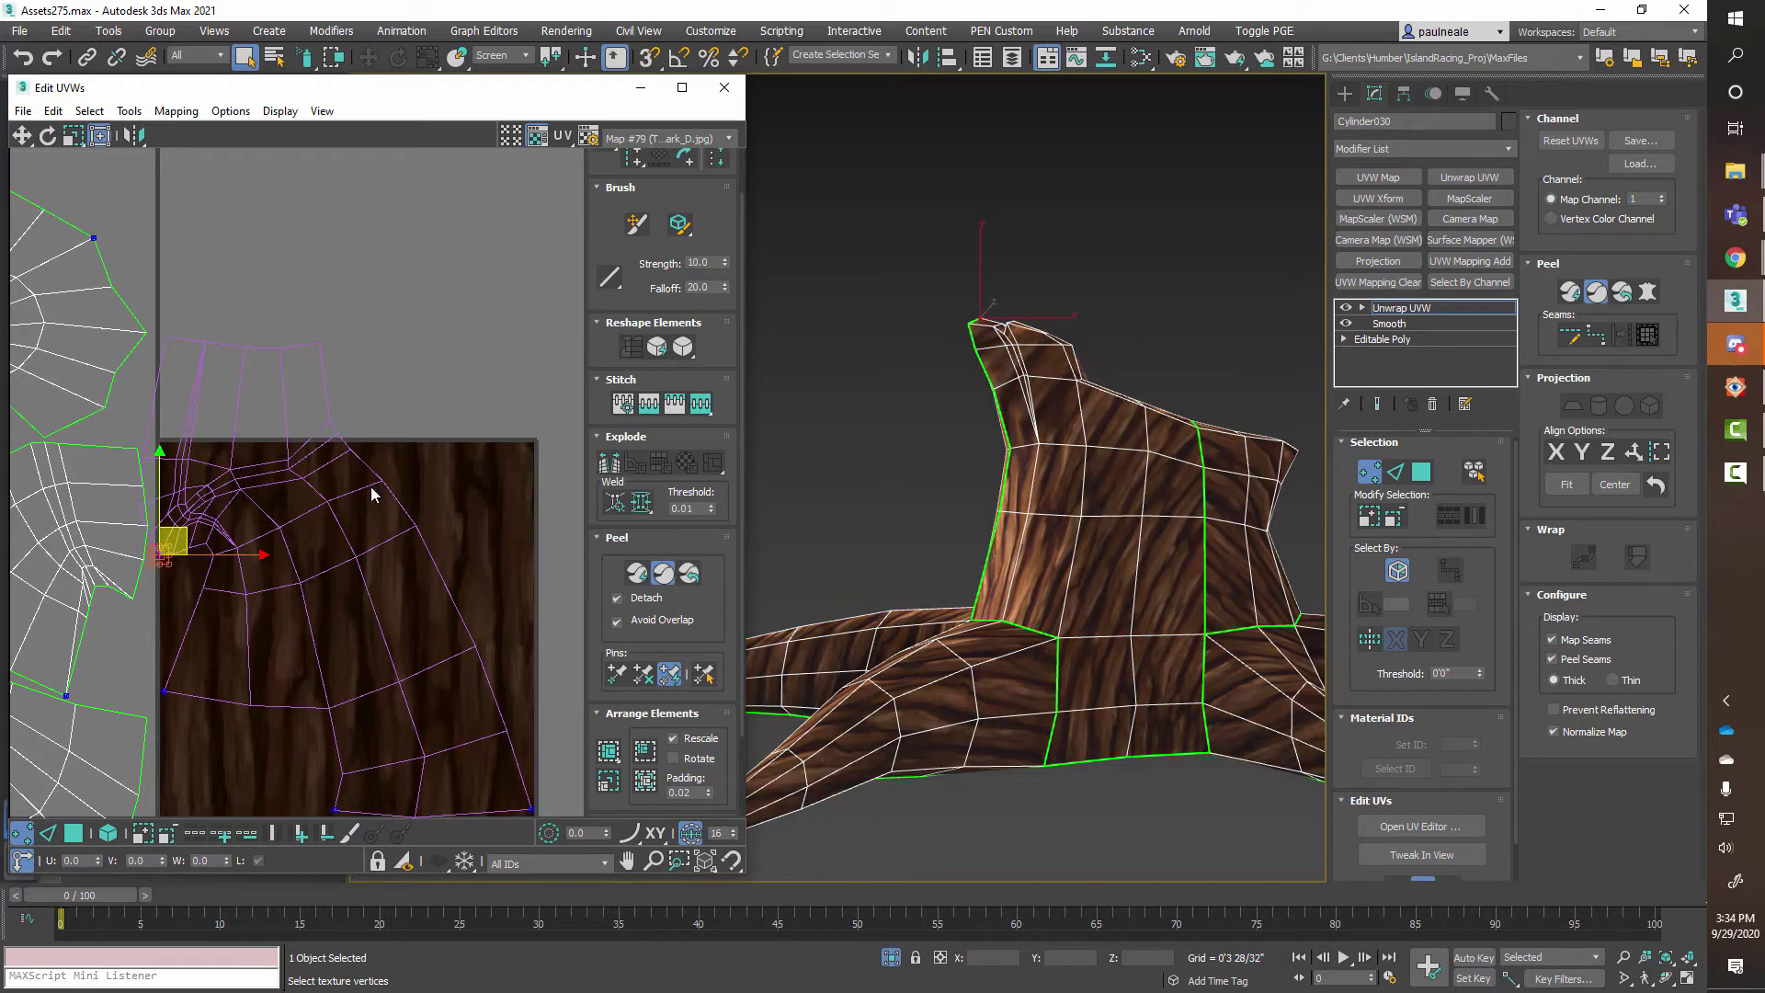
pyautogui.moveTo(353, 447); pyautogui.dragTo(526, 596)
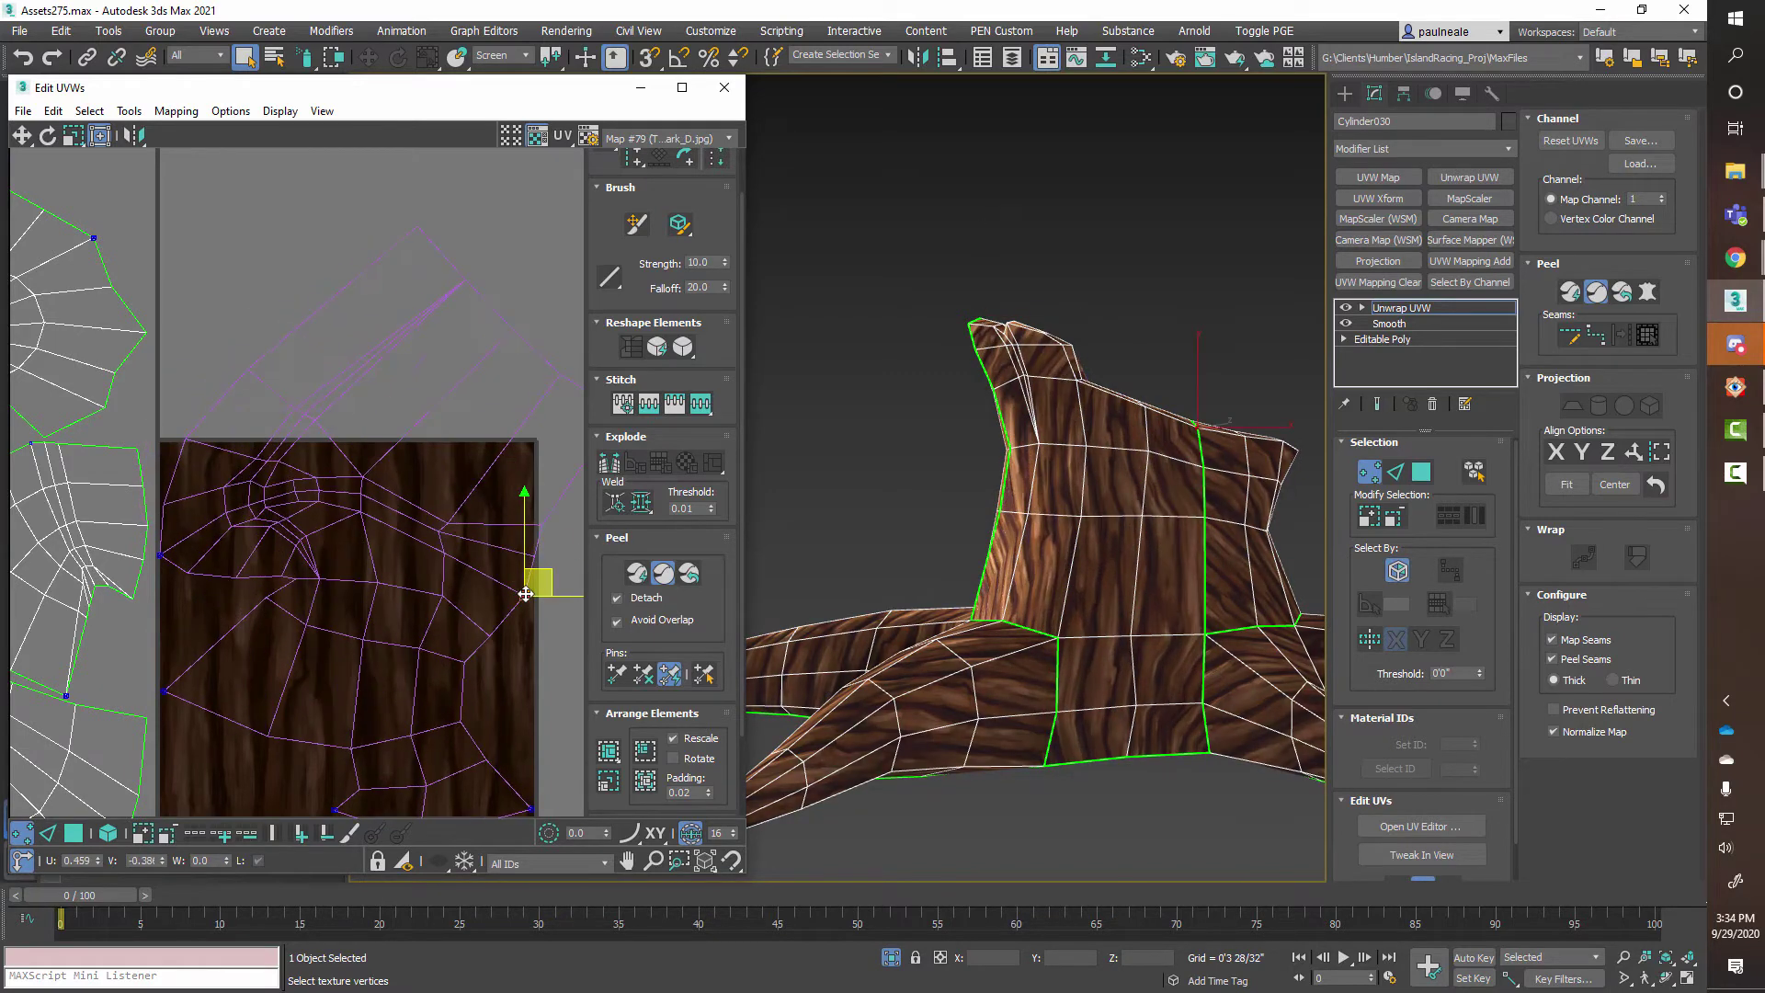
pyautogui.moveTo(402, 281); pyautogui.dragTo(388, 380, button='middle')
pyautogui.moveTo(407, 328); pyautogui.dragTo(147, 545)
pyautogui.moveTo(421, 454); pyautogui.dragTo(521, 544)
pyautogui.moveTo(520, 616); pyautogui.dragTo(532, 478, button='middle')
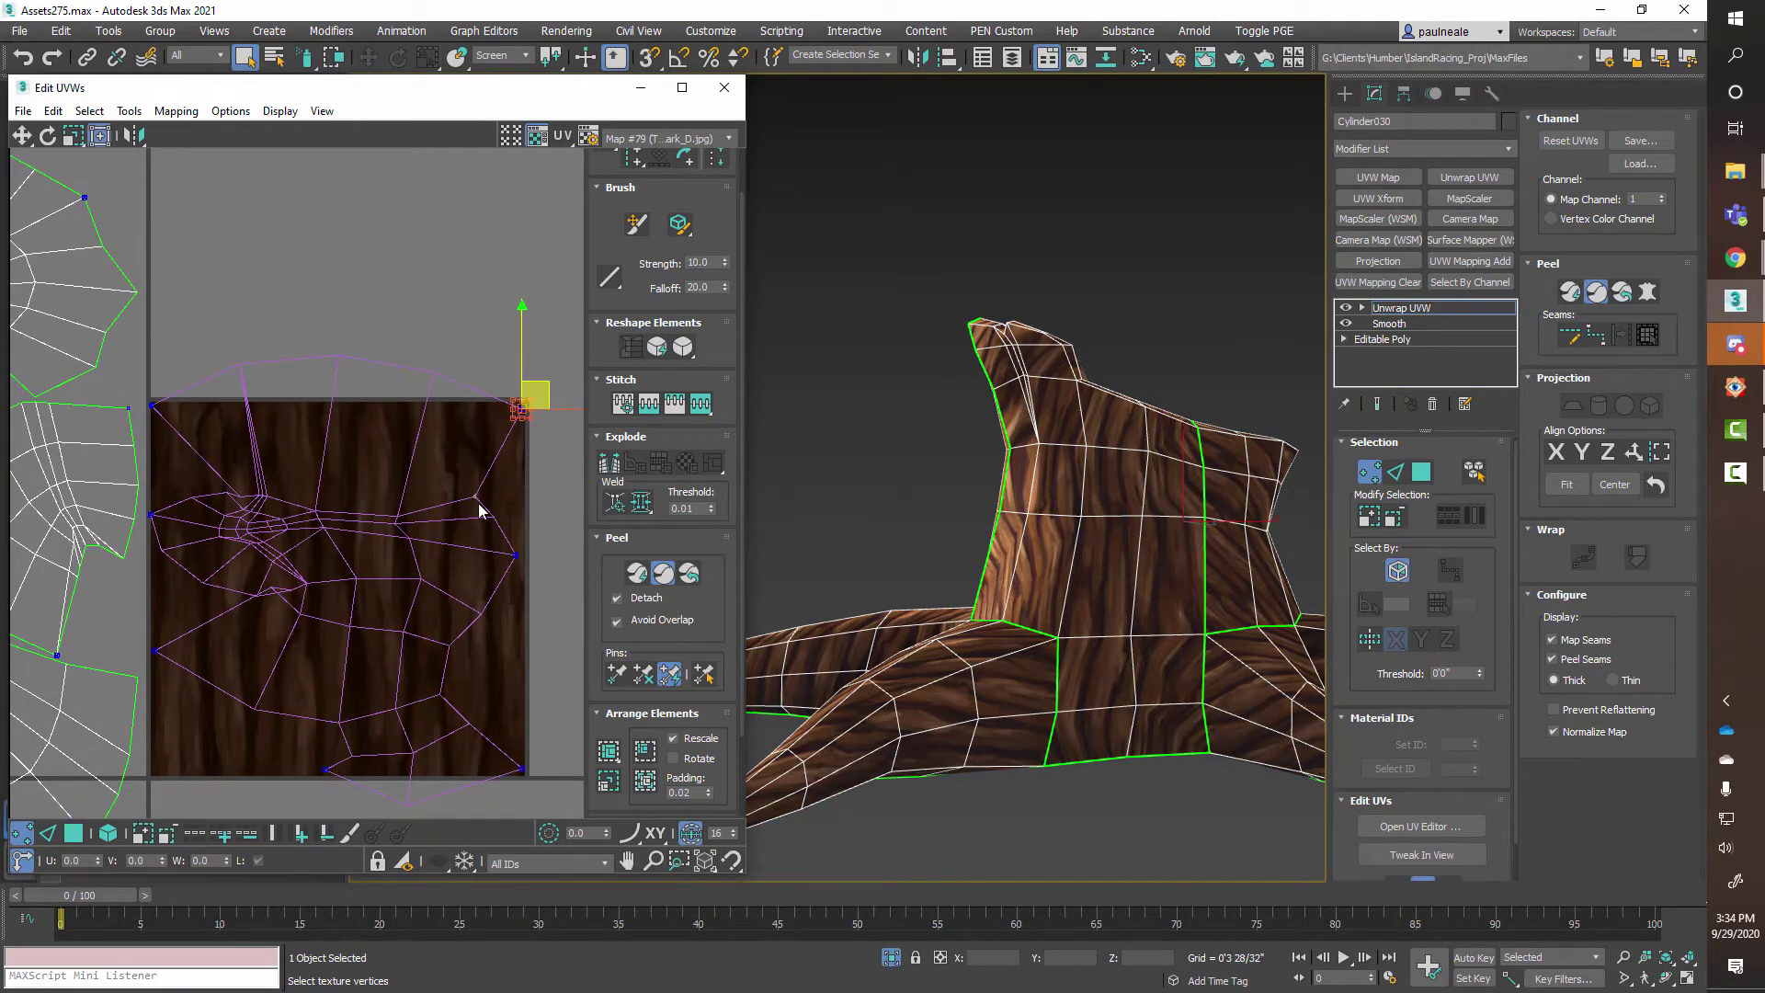
# Pin the vertices along the trunk shell's right side onto the bark tile's right edge.
pyautogui.moveTo(477, 500); pyautogui.dragTo(523, 492)
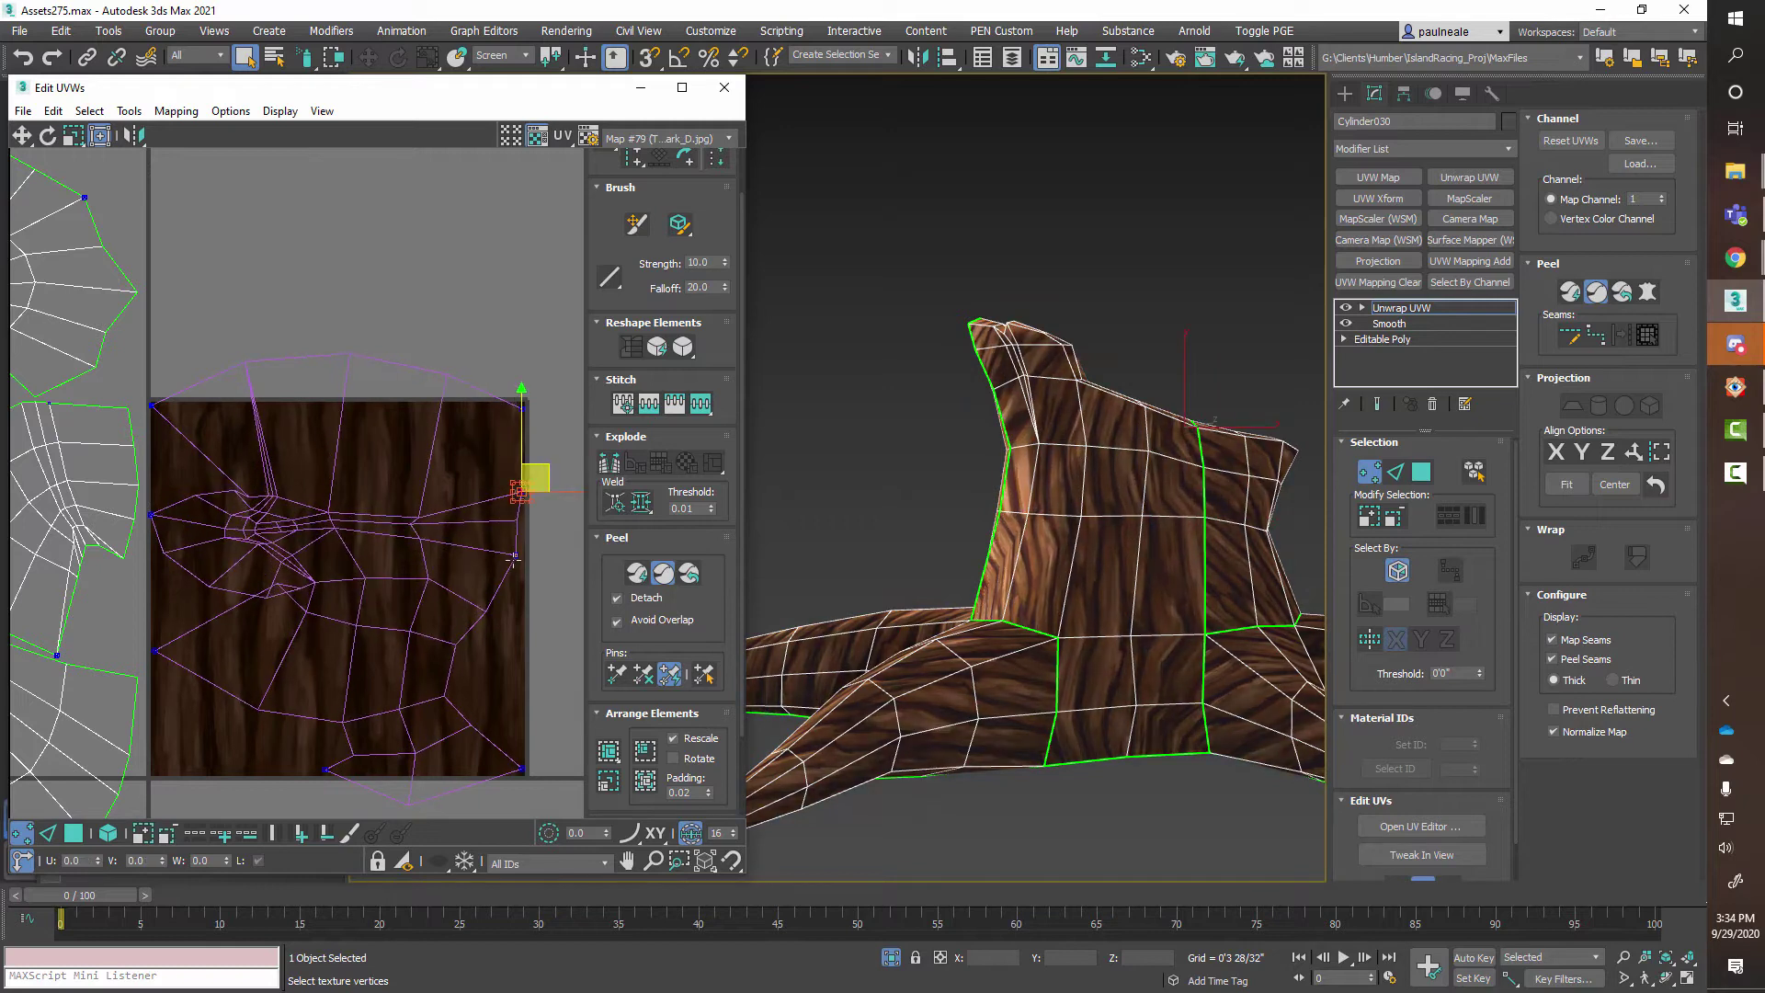
pyautogui.moveTo(518, 556); pyautogui.dragTo(534, 560)
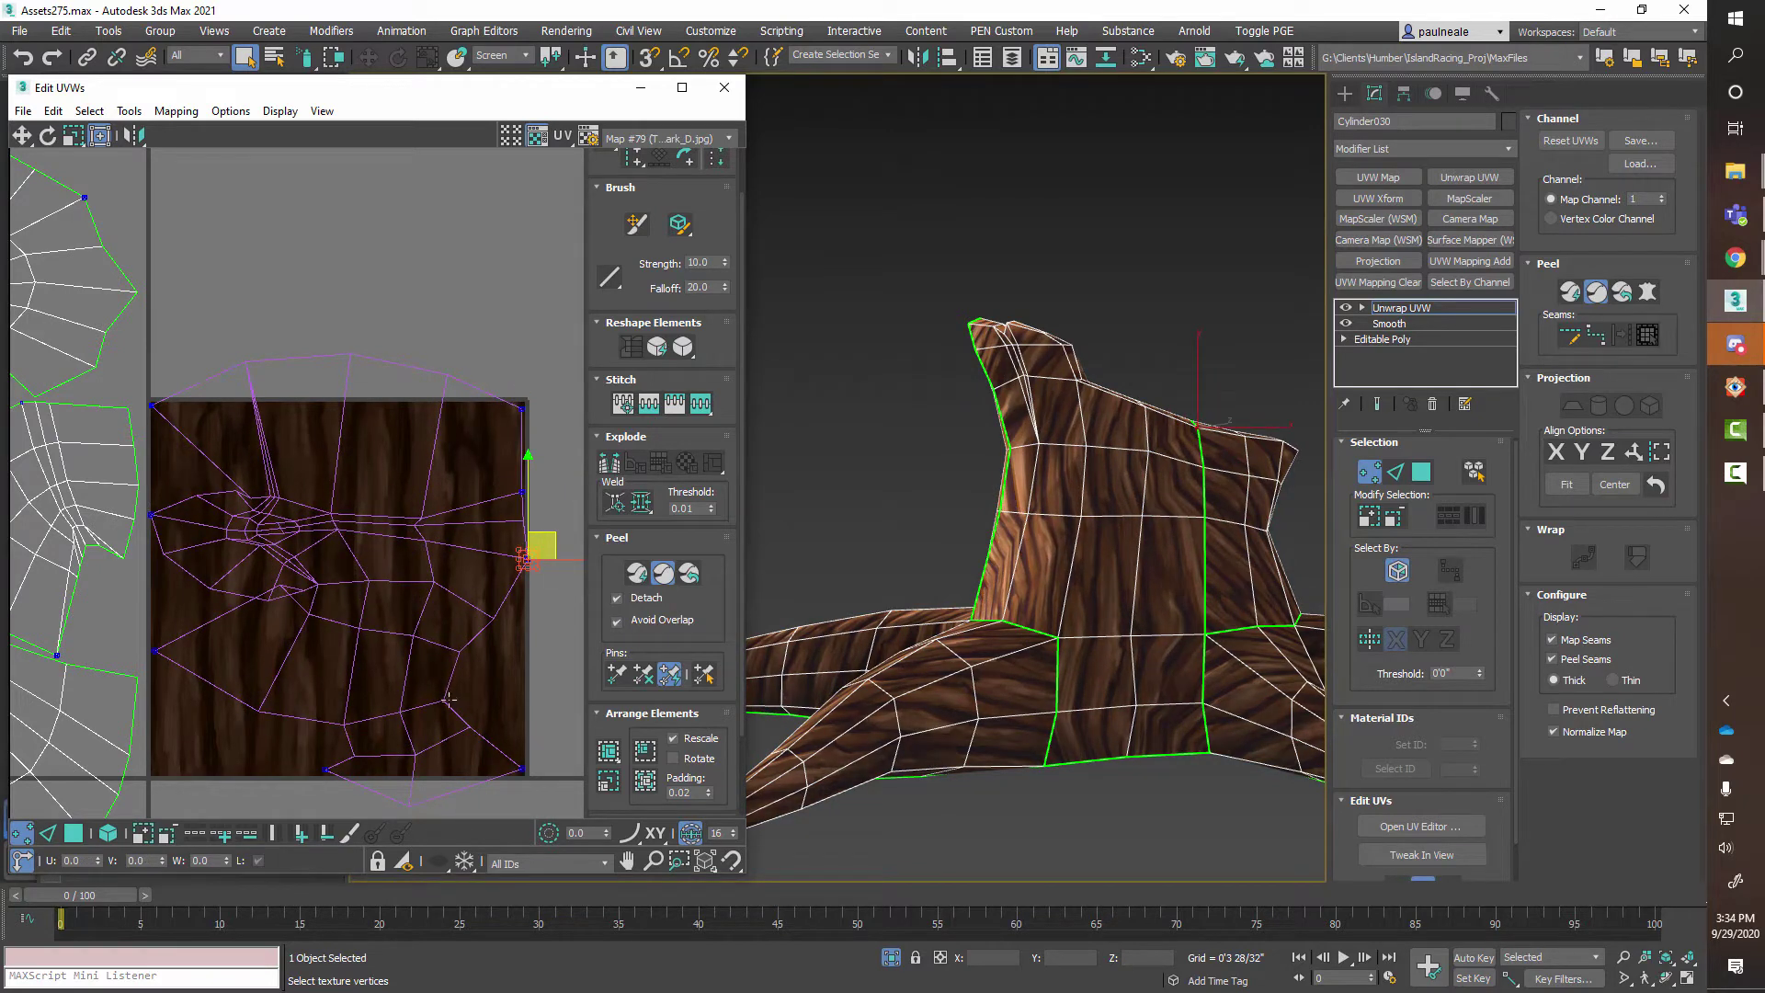
pyautogui.moveTo(448, 700); pyautogui.dragTo(522, 688)
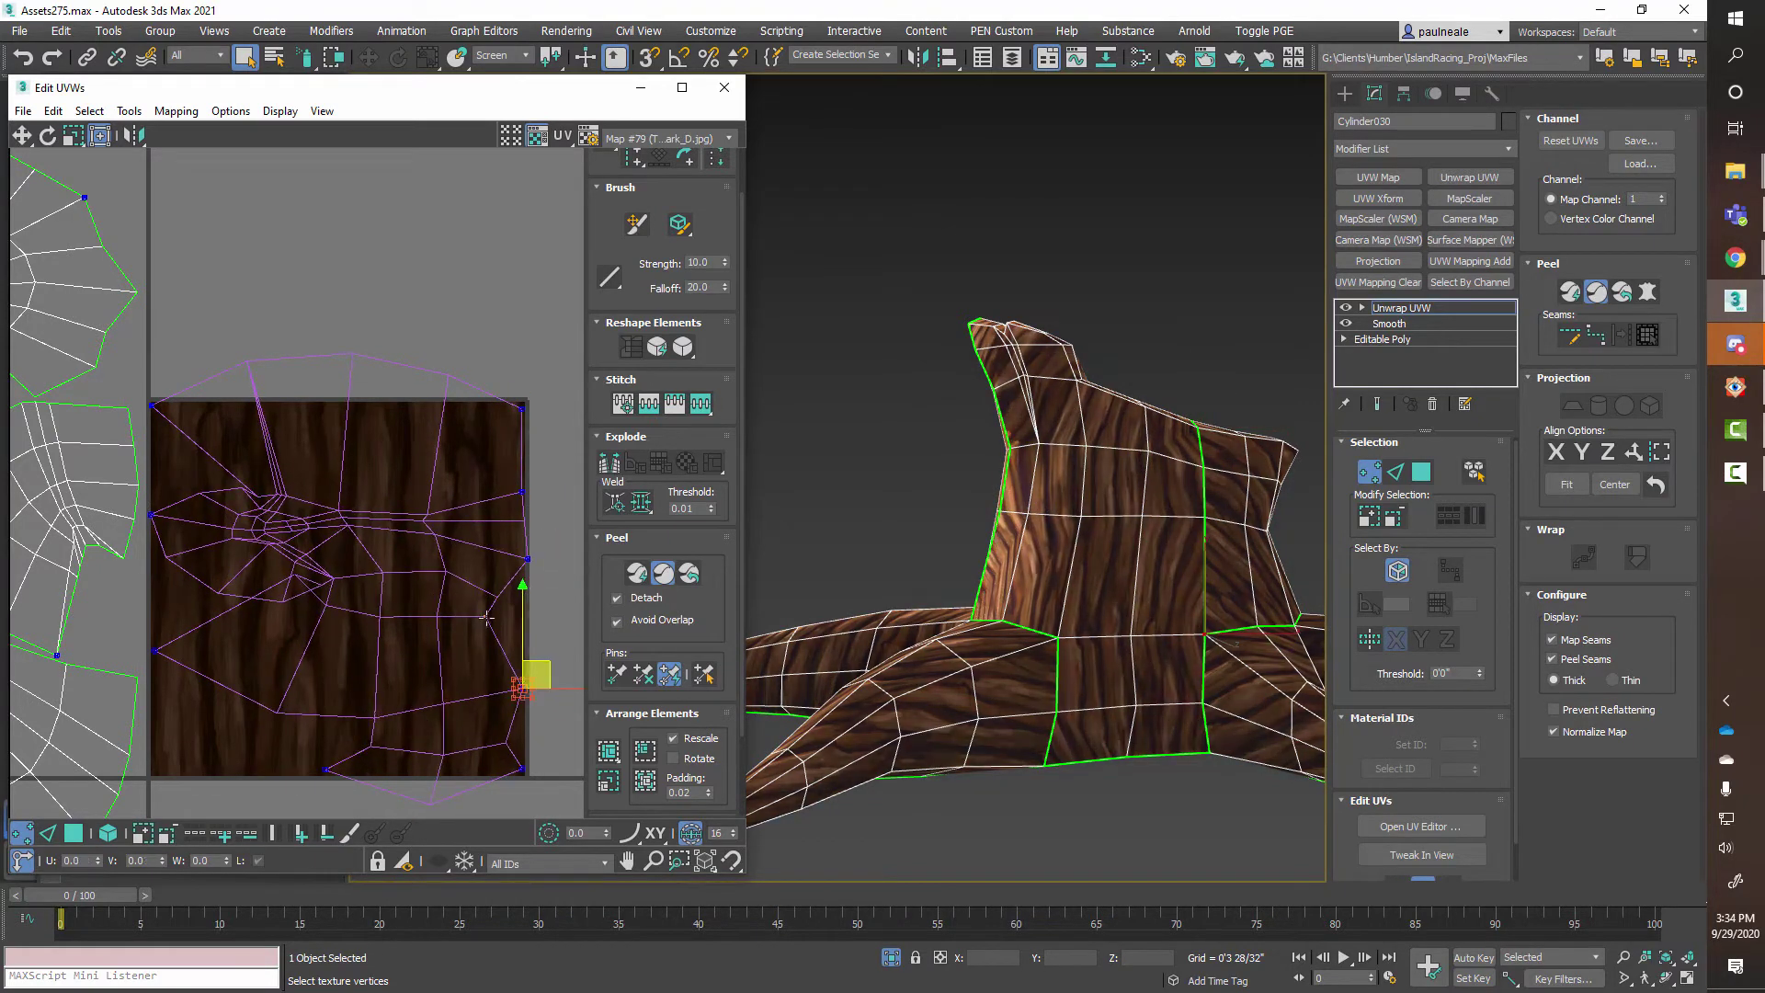
pyautogui.moveTo(486, 618); pyautogui.dragTo(527, 624)
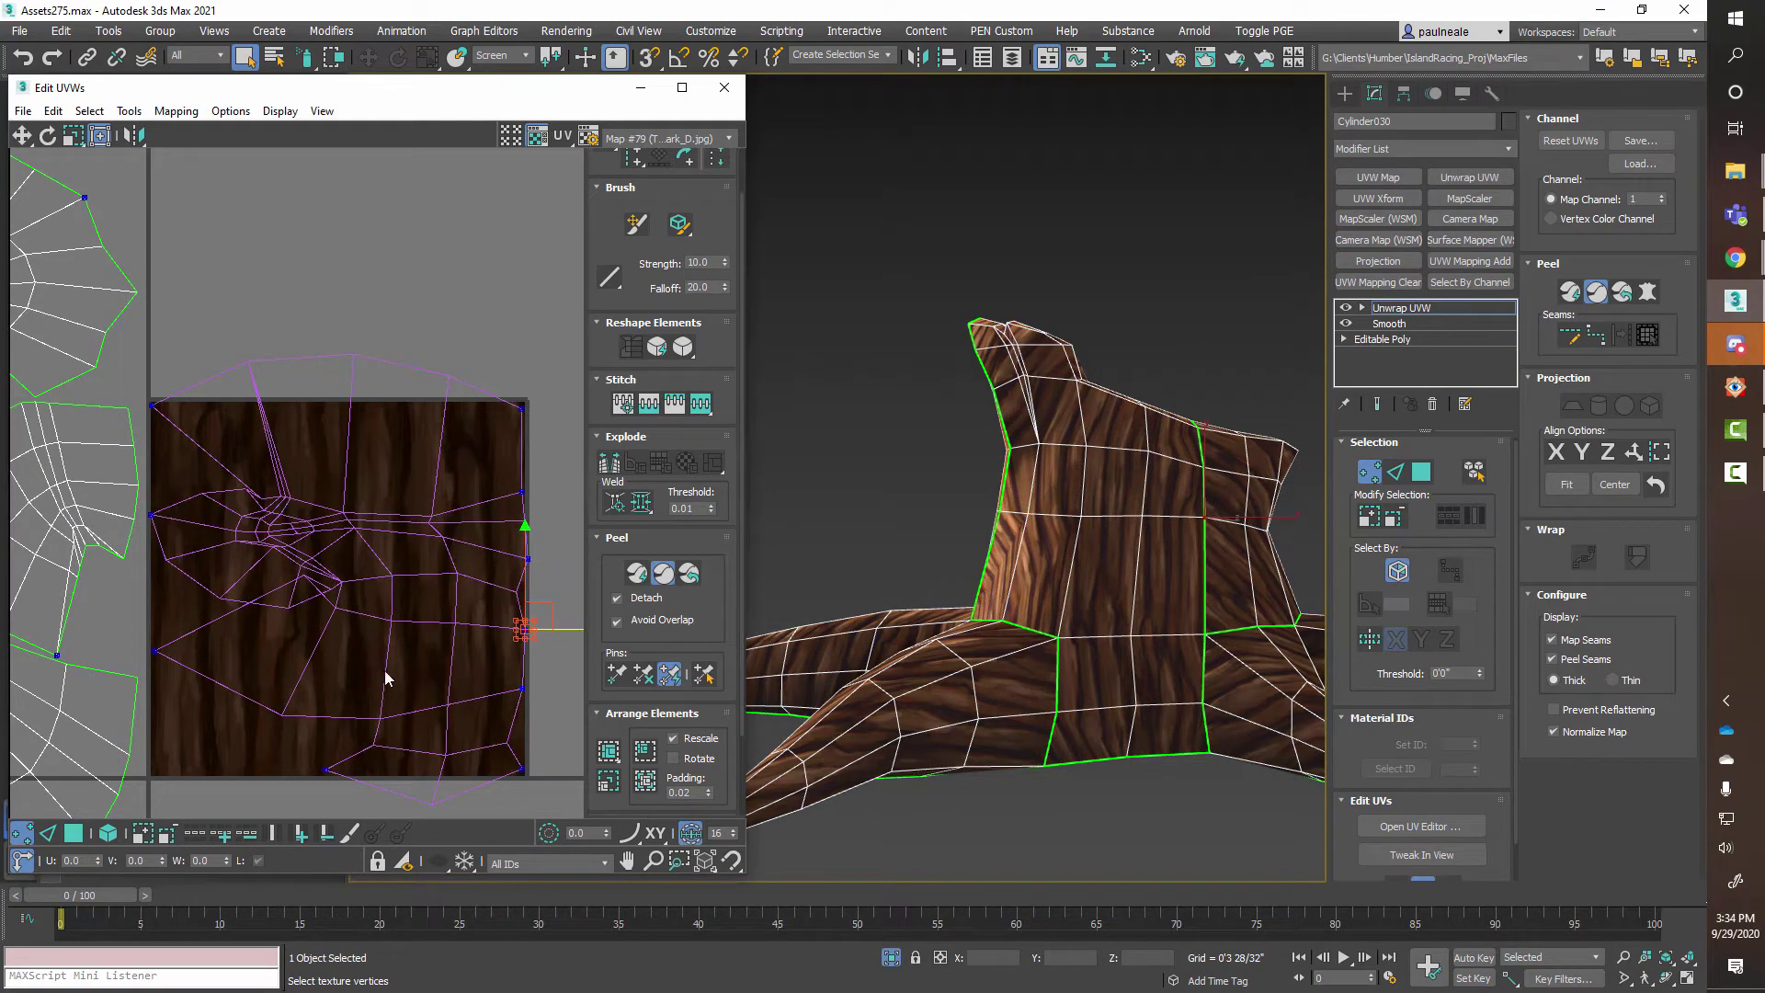
# Pin the inner vertex on the shell's lower left boundary and set the bottom middle vertex and notch corner on the tile's bottom edge.
pyautogui.moveTo(310, 636); pyautogui.dragTo(339, 627, button='middle')
pyautogui.moveTo(329, 568); pyautogui.dragTo(276, 671)
pyautogui.moveTo(451, 792); pyautogui.dragTo(451, 766)
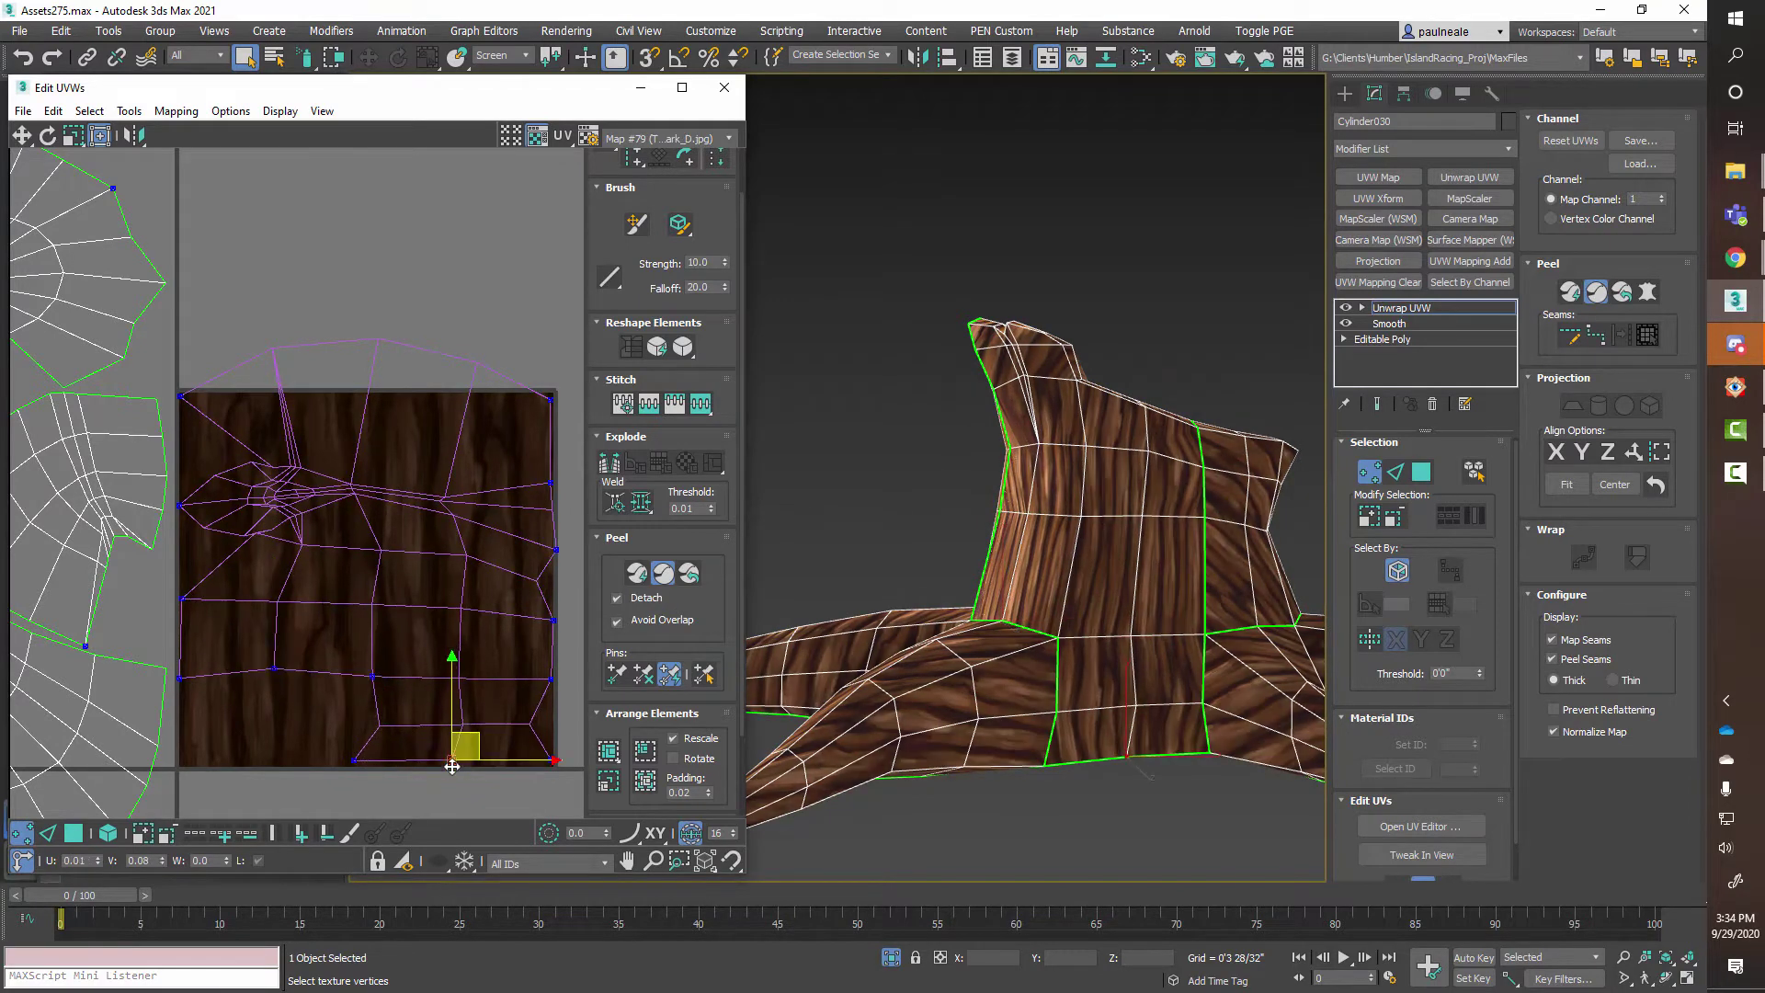
pyautogui.moveTo(387, 745); pyautogui.dragTo(410, 746, button='middle')
pyautogui.moveTo(383, 761); pyautogui.dragTo(395, 764)
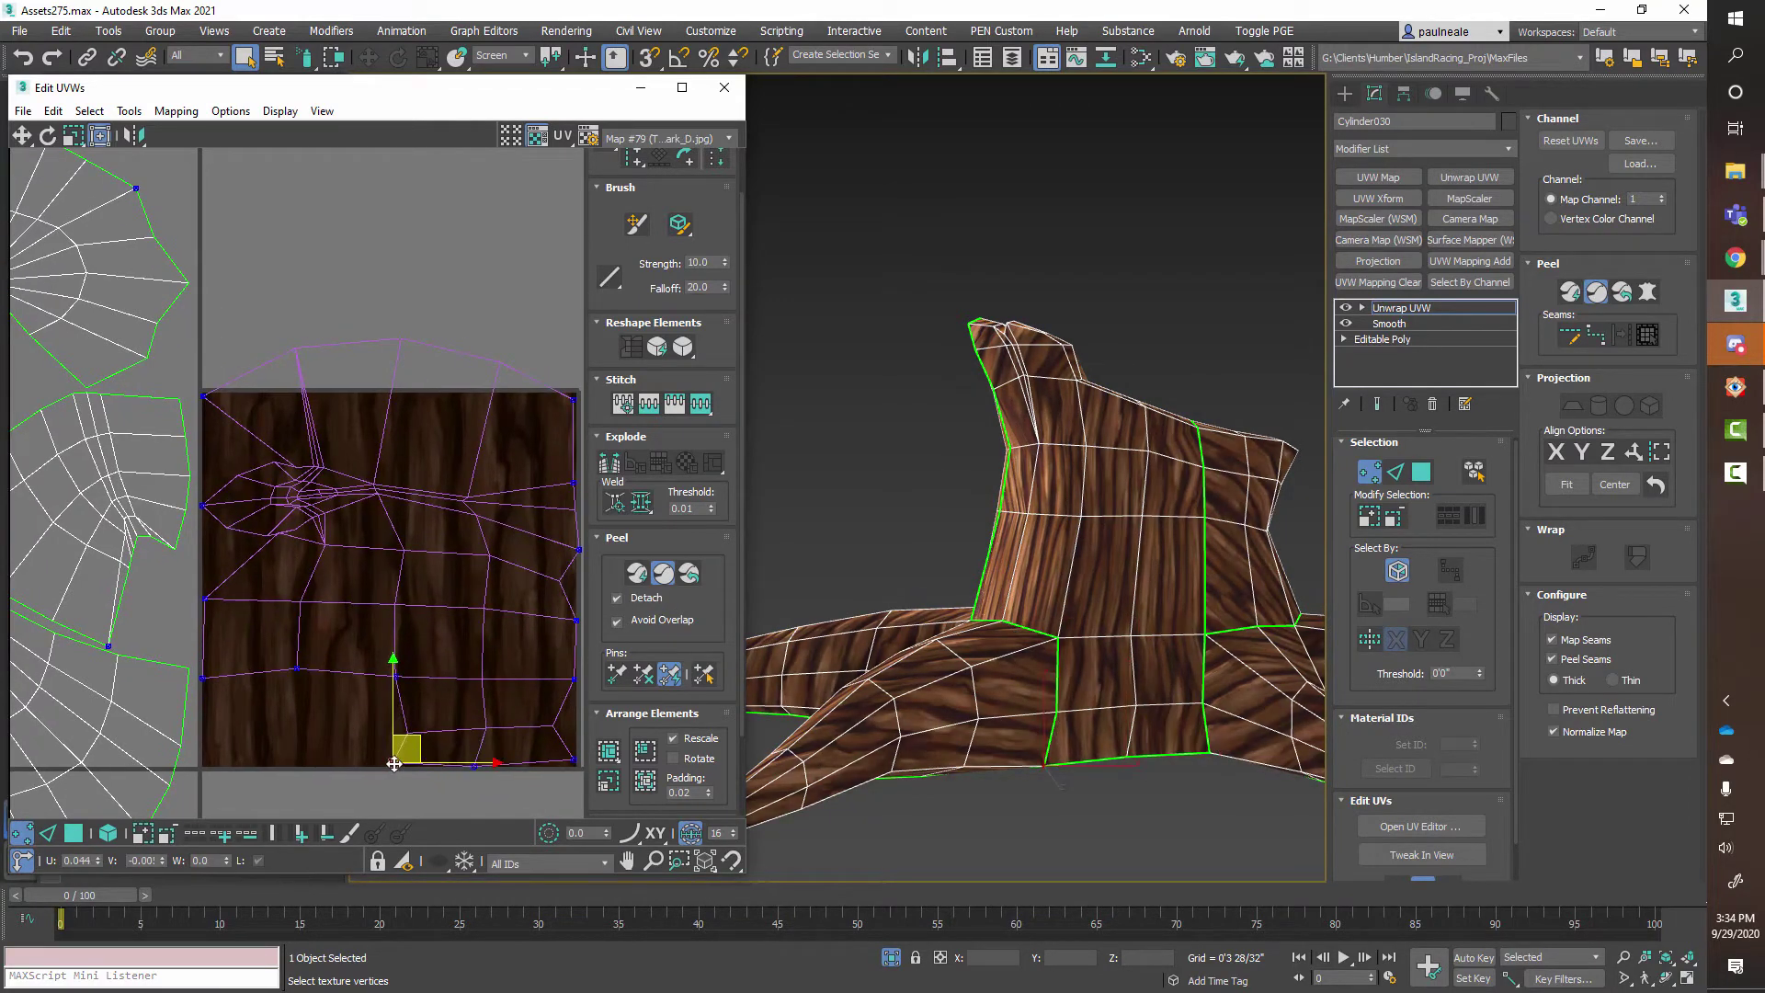
# Pin the shell's lower right corner to the tile's corner and align the side vertices just above it and along the notch.
pyautogui.moveTo(521, 741); pyautogui.dragTo(420, 742, button='middle')
pyautogui.click(470, 719)
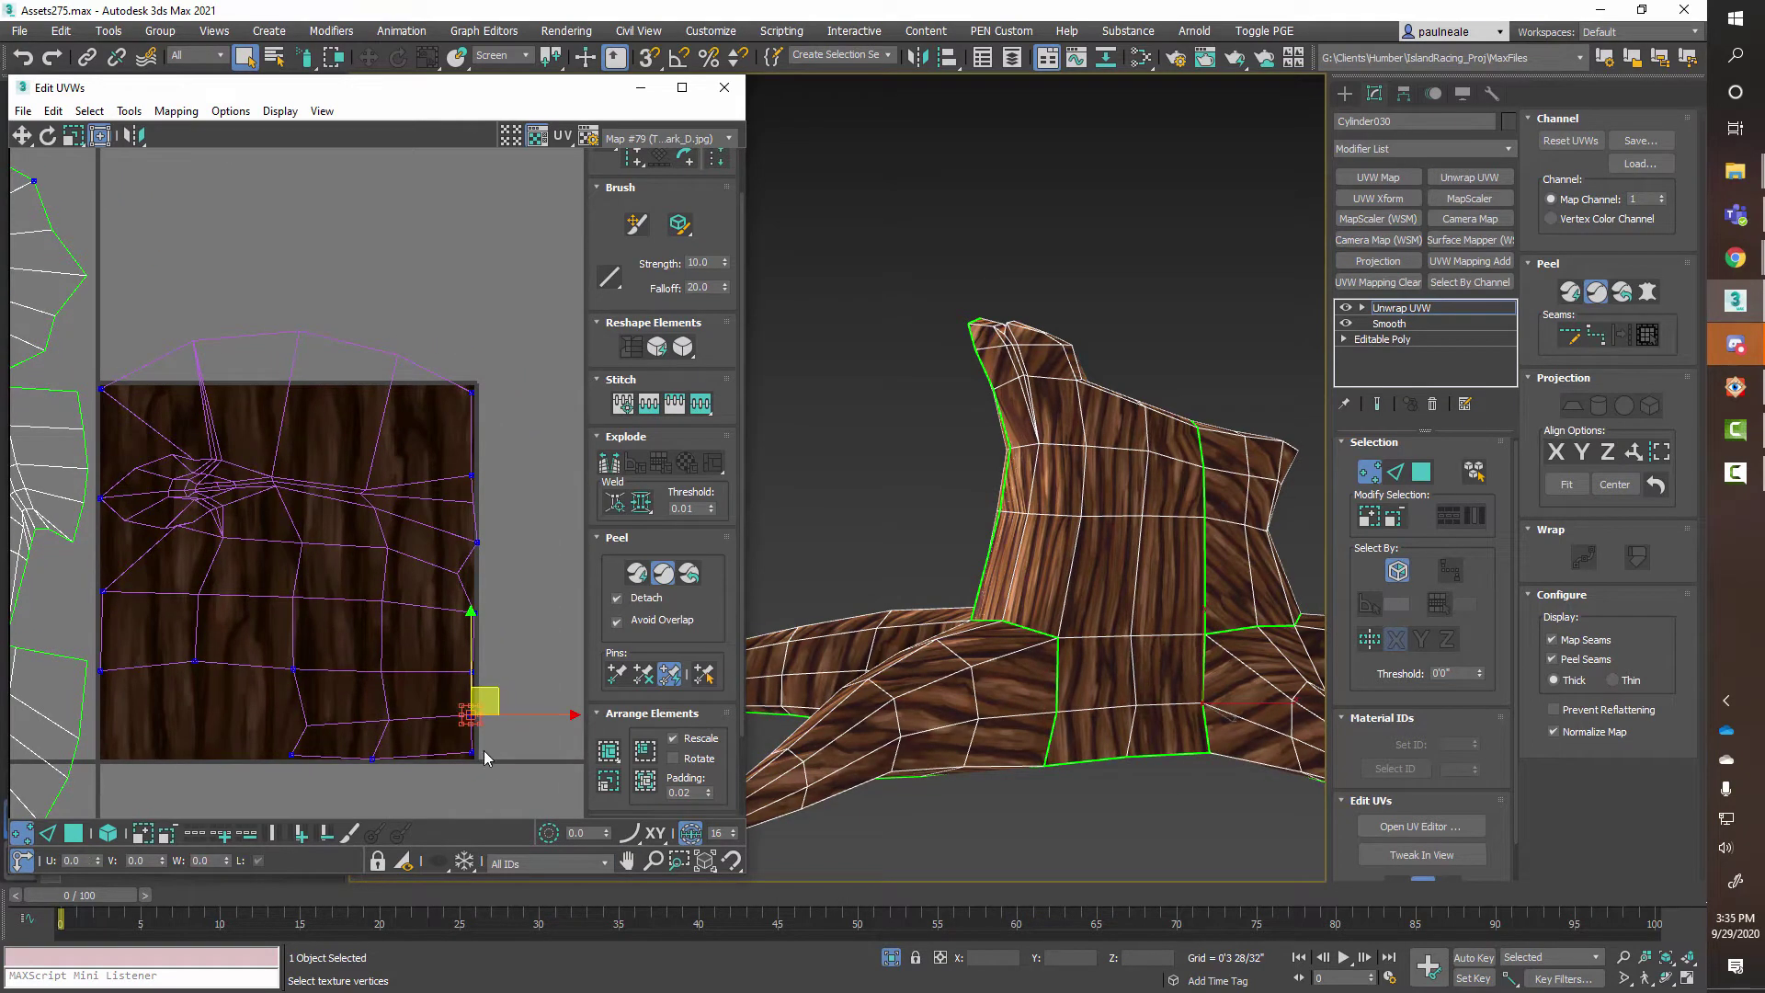
pyautogui.moveTo(473, 752); pyautogui.dragTo(473, 760)
pyautogui.keyDown('alt'); pyautogui.moveTo(1027, 619); pyautogui.dragTo(1044, 702, button='middle'); pyautogui.keyUp('alt')
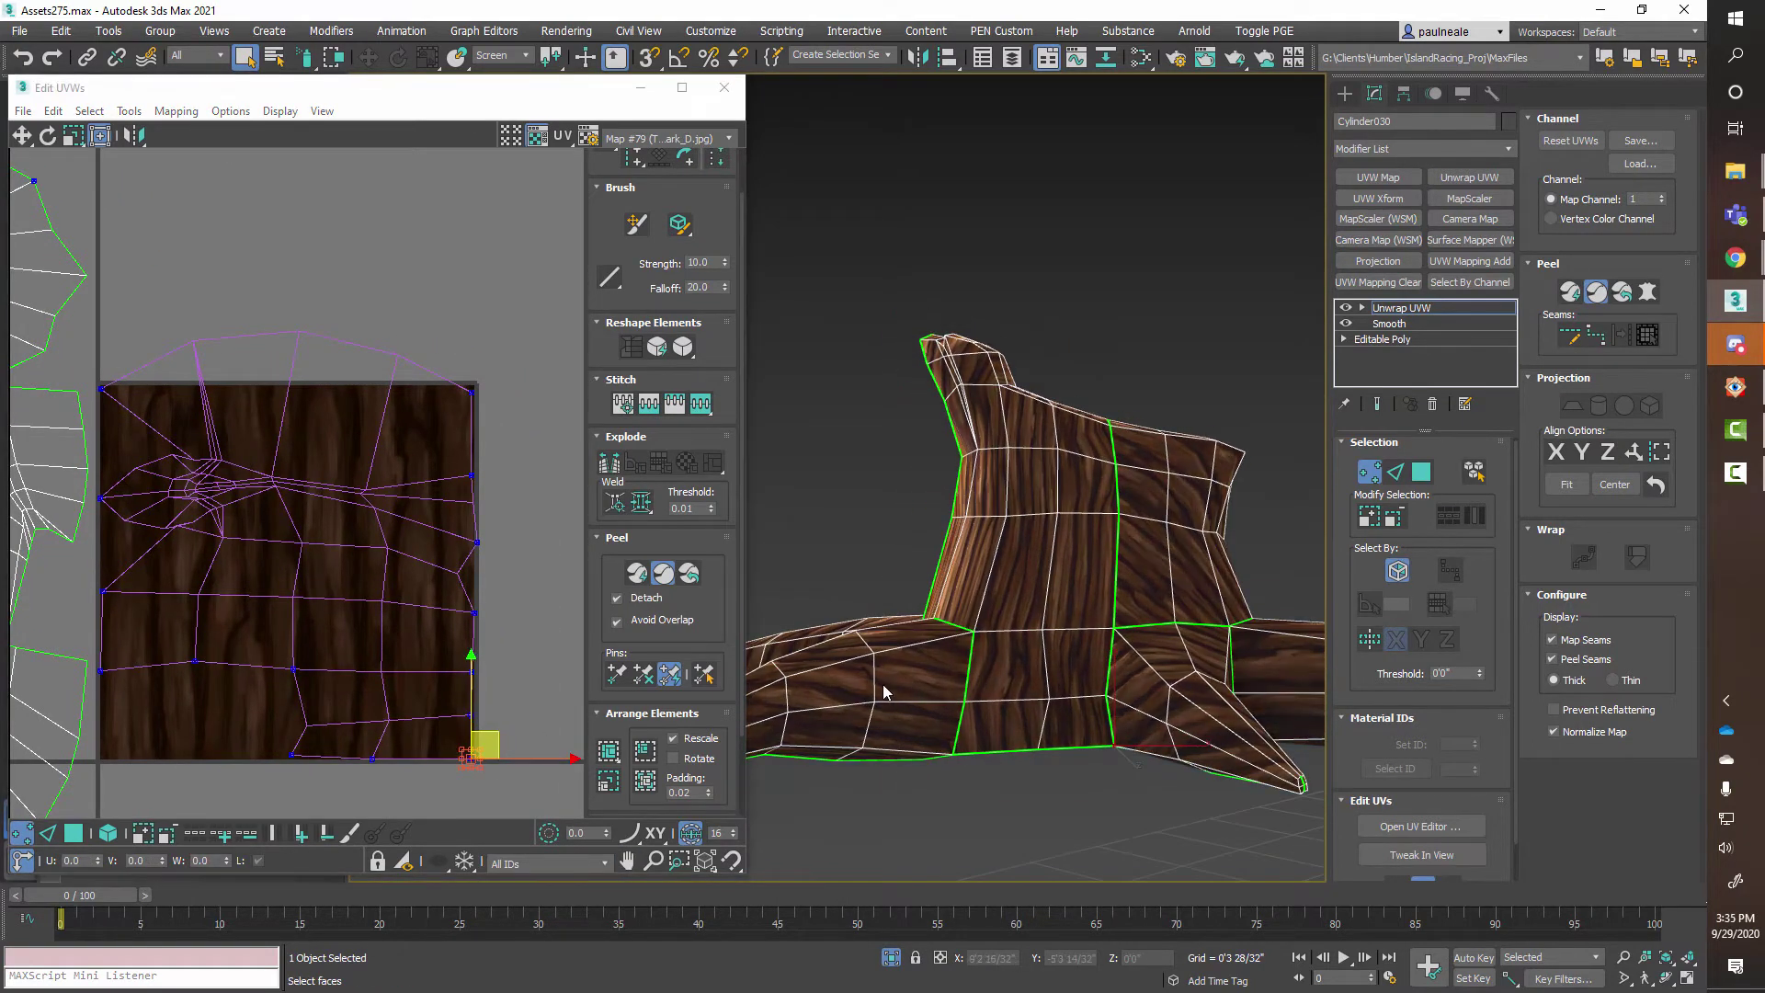
pyautogui.click(458, 714)
pyautogui.click(284, 710)
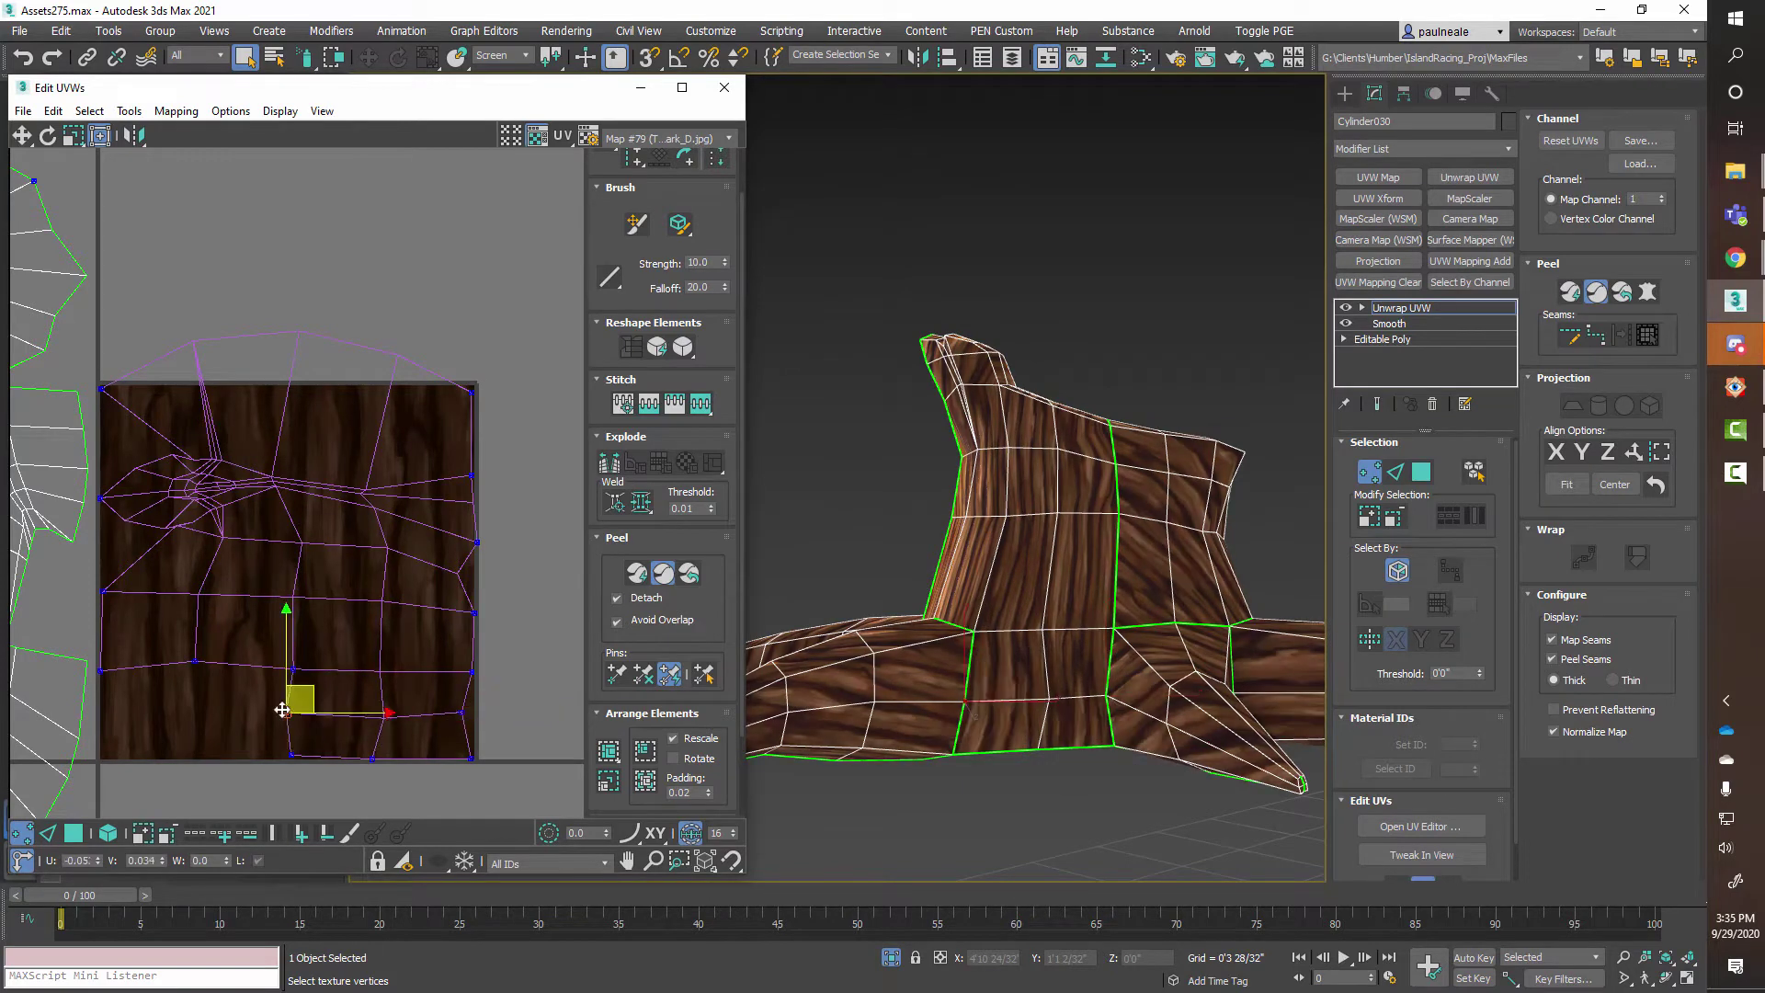
pyautogui.moveTo(289, 716); pyautogui.dragTo(292, 715)
# Pin the loose side vertex below the rim to the tile's left edge and pull the bulging upper boundary down to the top edge.
pyautogui.keyDown('alt'); pyautogui.moveTo(1151, 561); pyautogui.dragTo(918, 427, button='middle'); pyautogui.keyUp('alt')
pyautogui.moveTo(328, 605); pyautogui.dragTo(382, 631, button='middle')
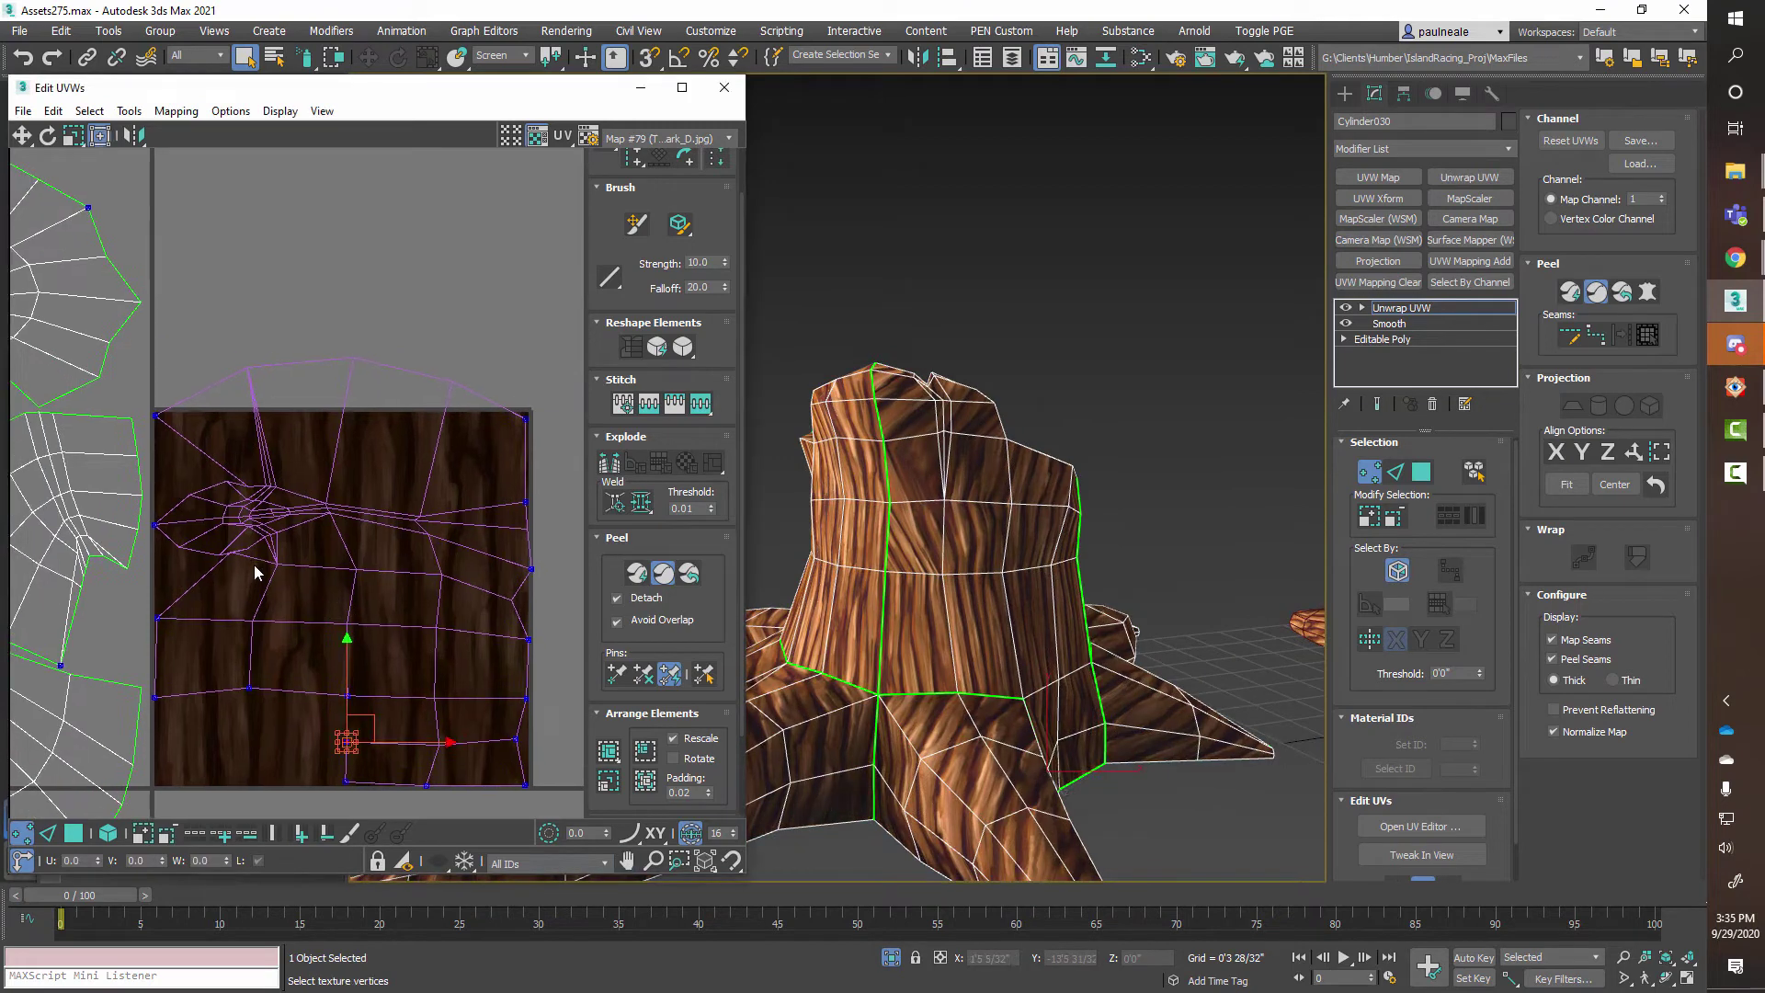
pyautogui.moveTo(233, 554); pyautogui.dragTo(170, 583)
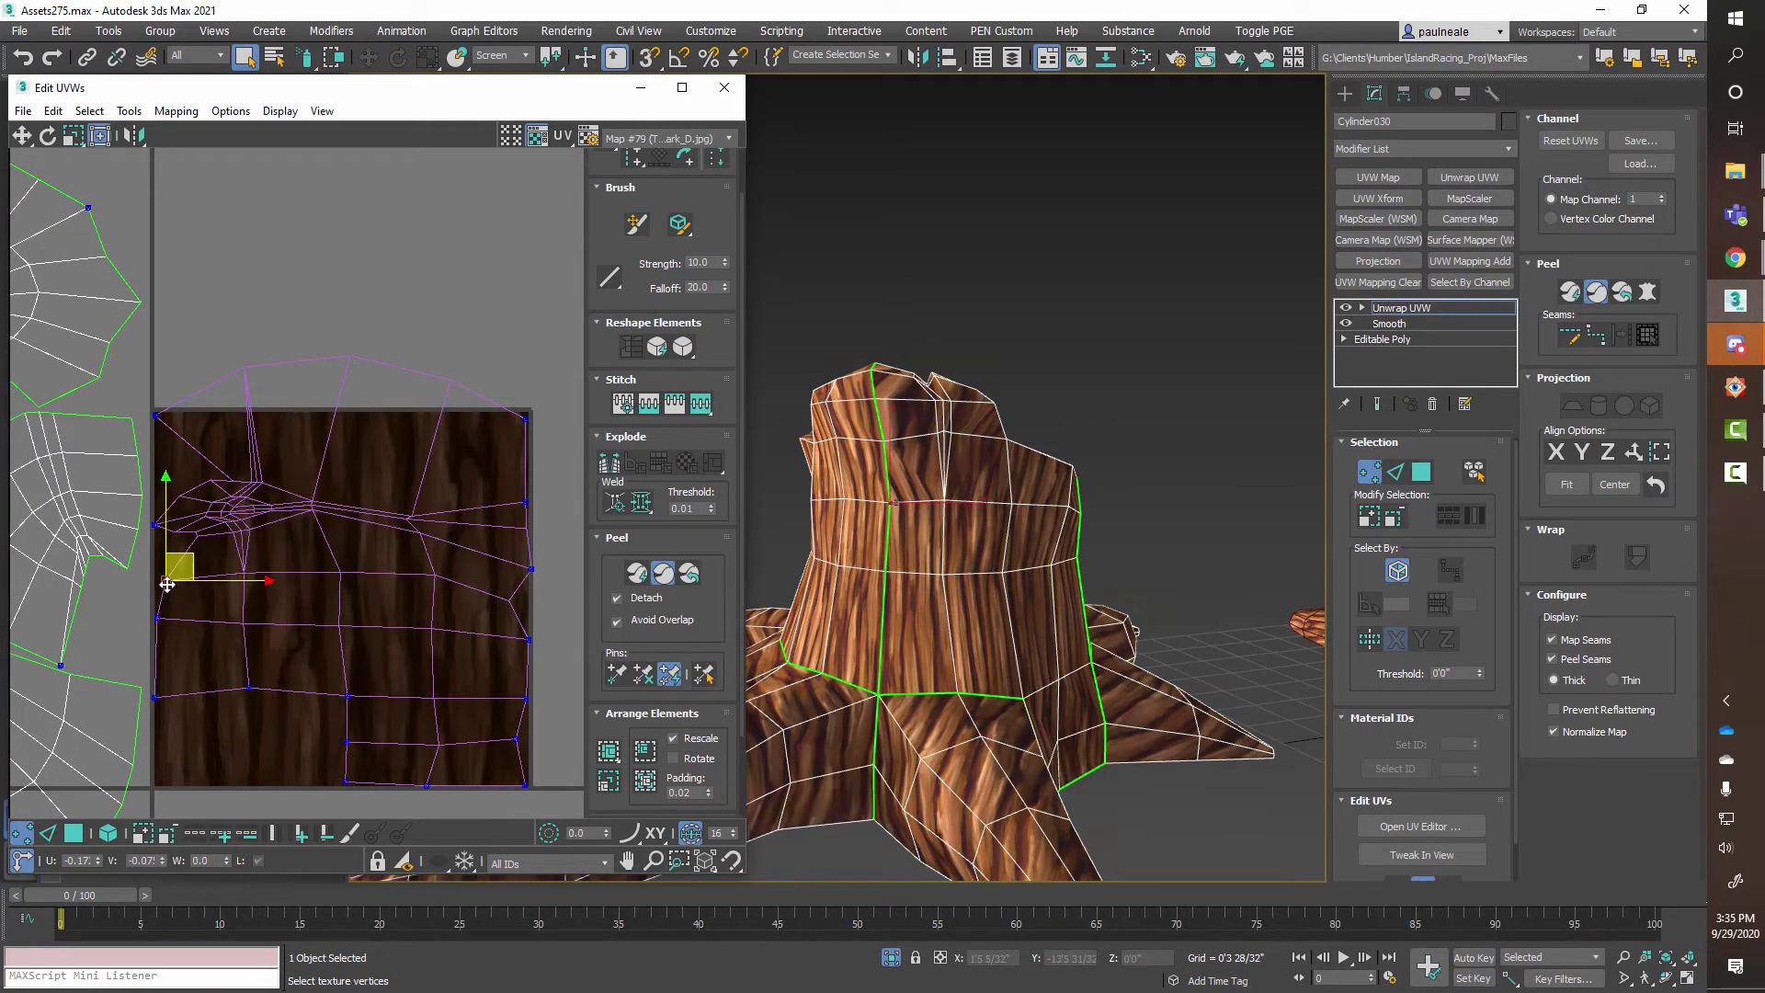
pyautogui.moveTo(171, 533); pyautogui.dragTo(230, 530, button='middle')
pyautogui.moveTo(408, 355); pyautogui.dragTo(405, 412)
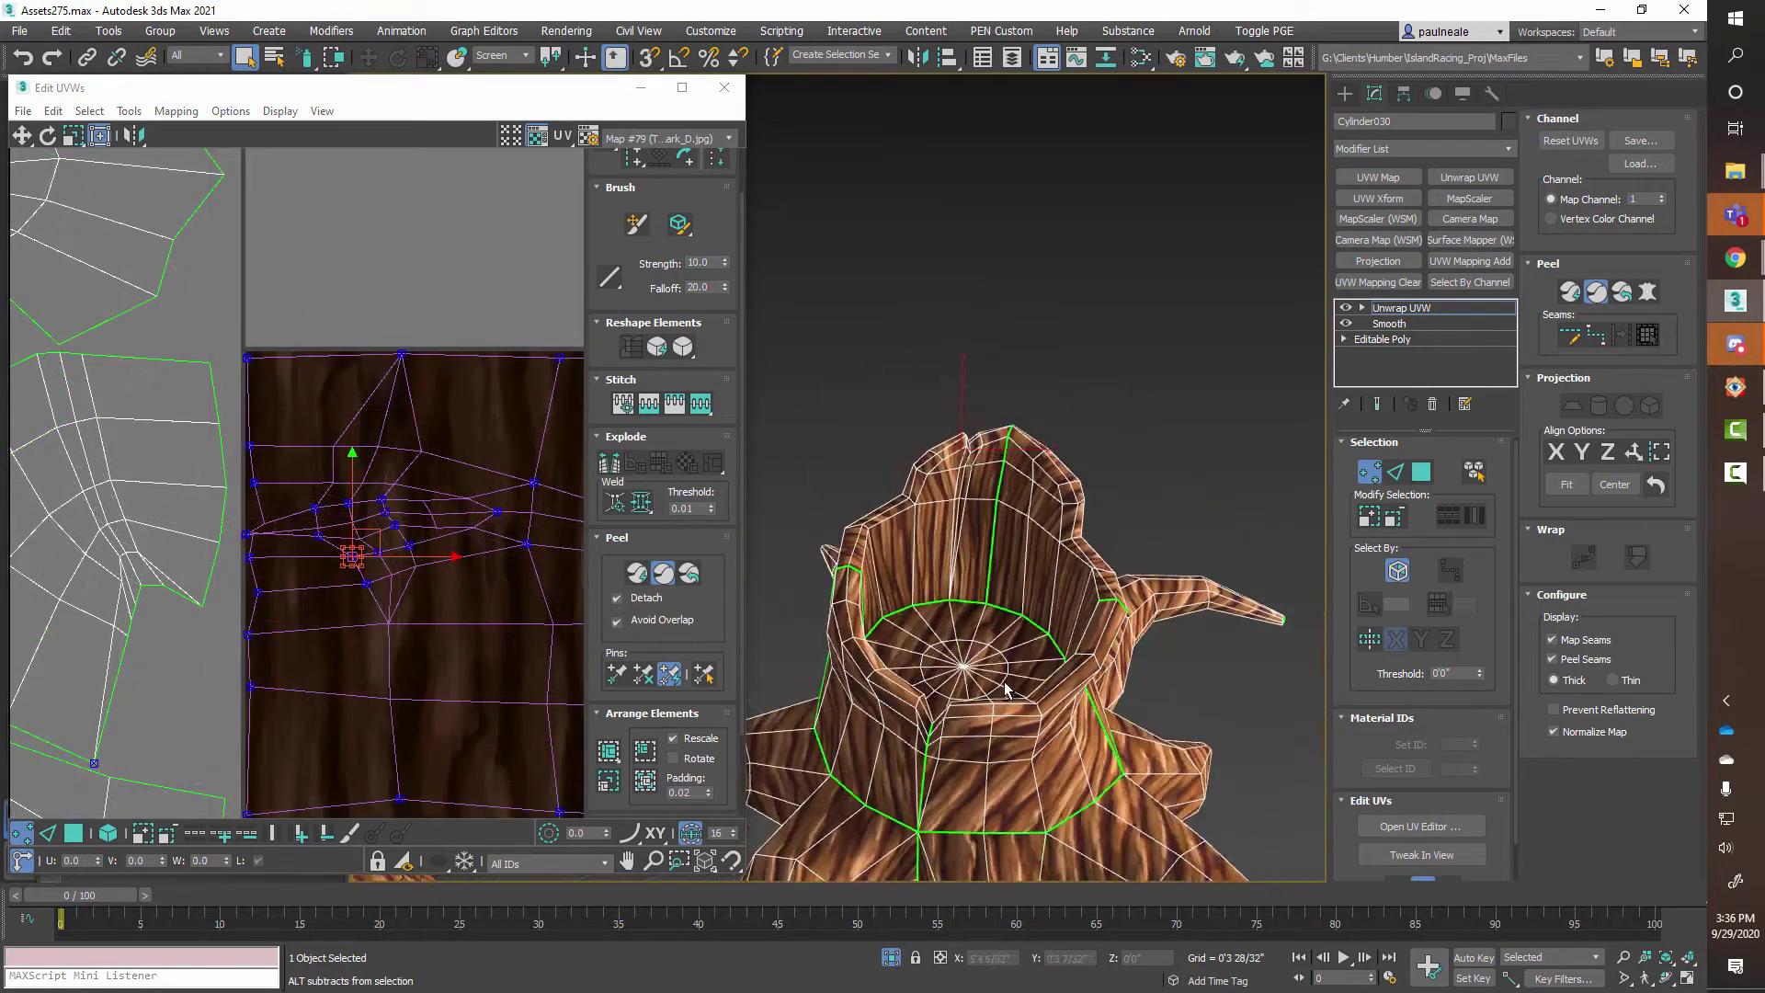
# Shift the two right-side vertices that sit inside the tile outward onto its right edge.
pyautogui.keyDown('alt'); pyautogui.moveTo(1004, 690); pyautogui.dragTo(867, 687, button='middle'); pyautogui.keyUp('alt')
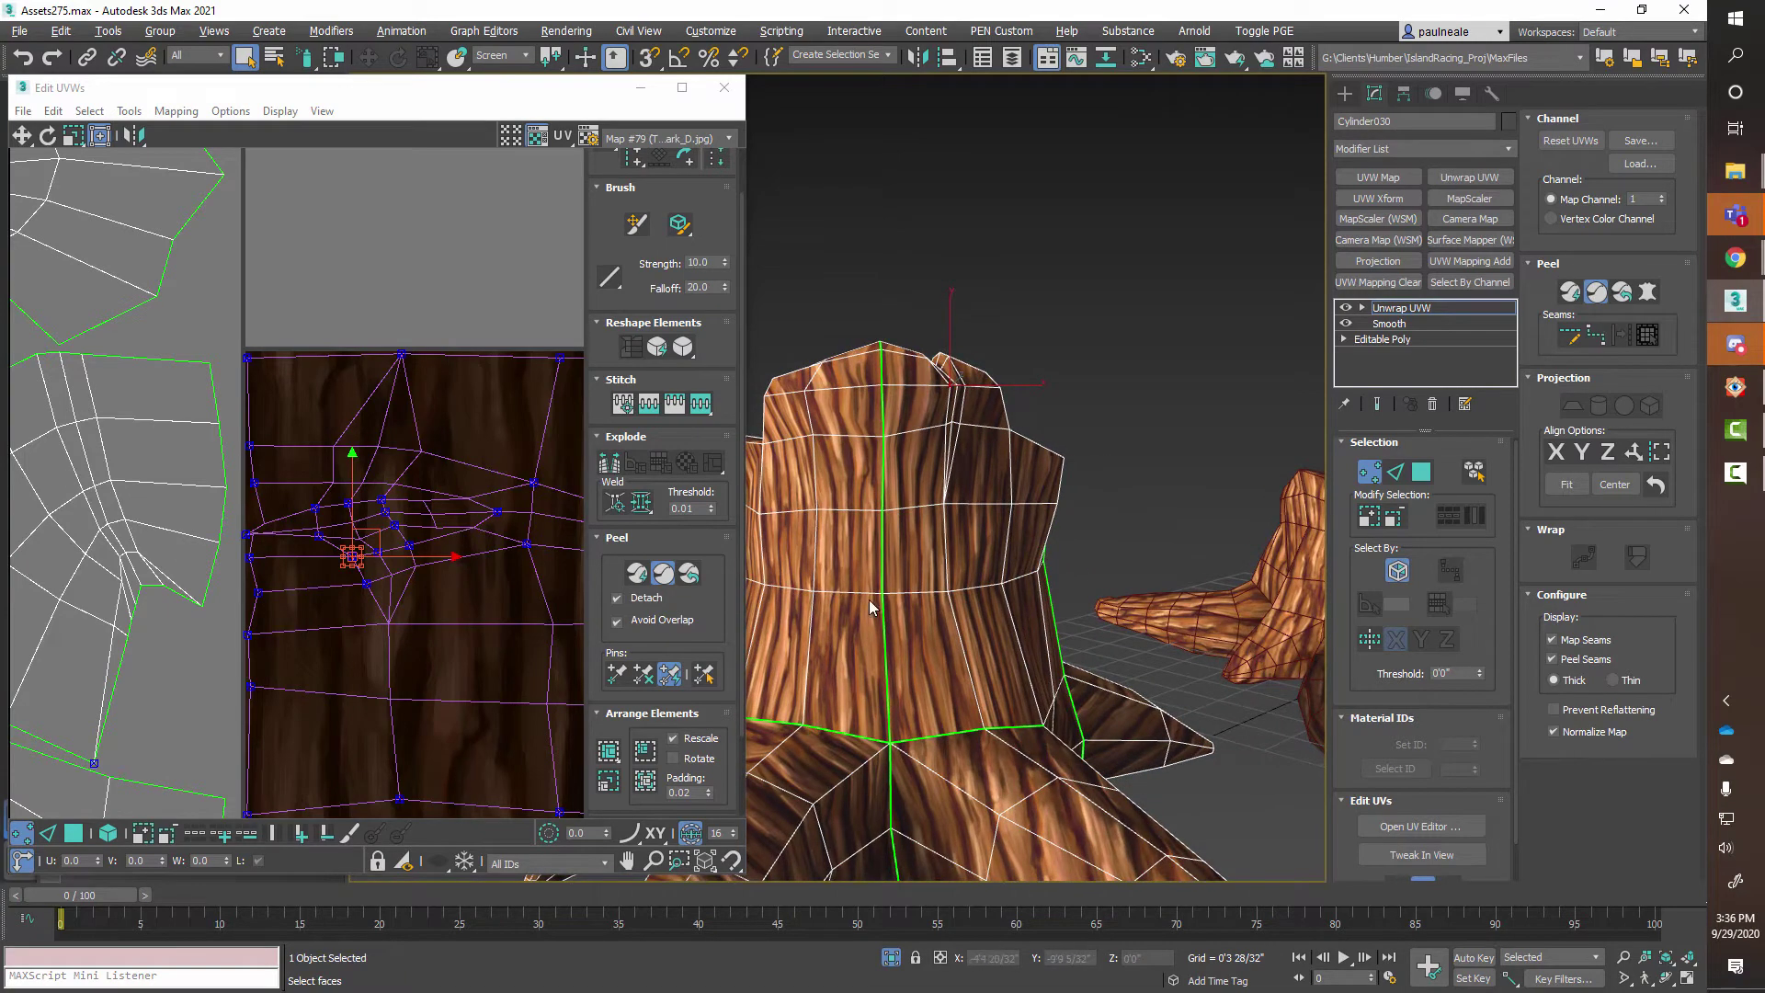
pyautogui.scroll(-2, 349, 673)
pyautogui.moveTo(445, 688); pyautogui.dragTo(252, 554, button='middle')
pyautogui.scroll(-1, 254, 557)
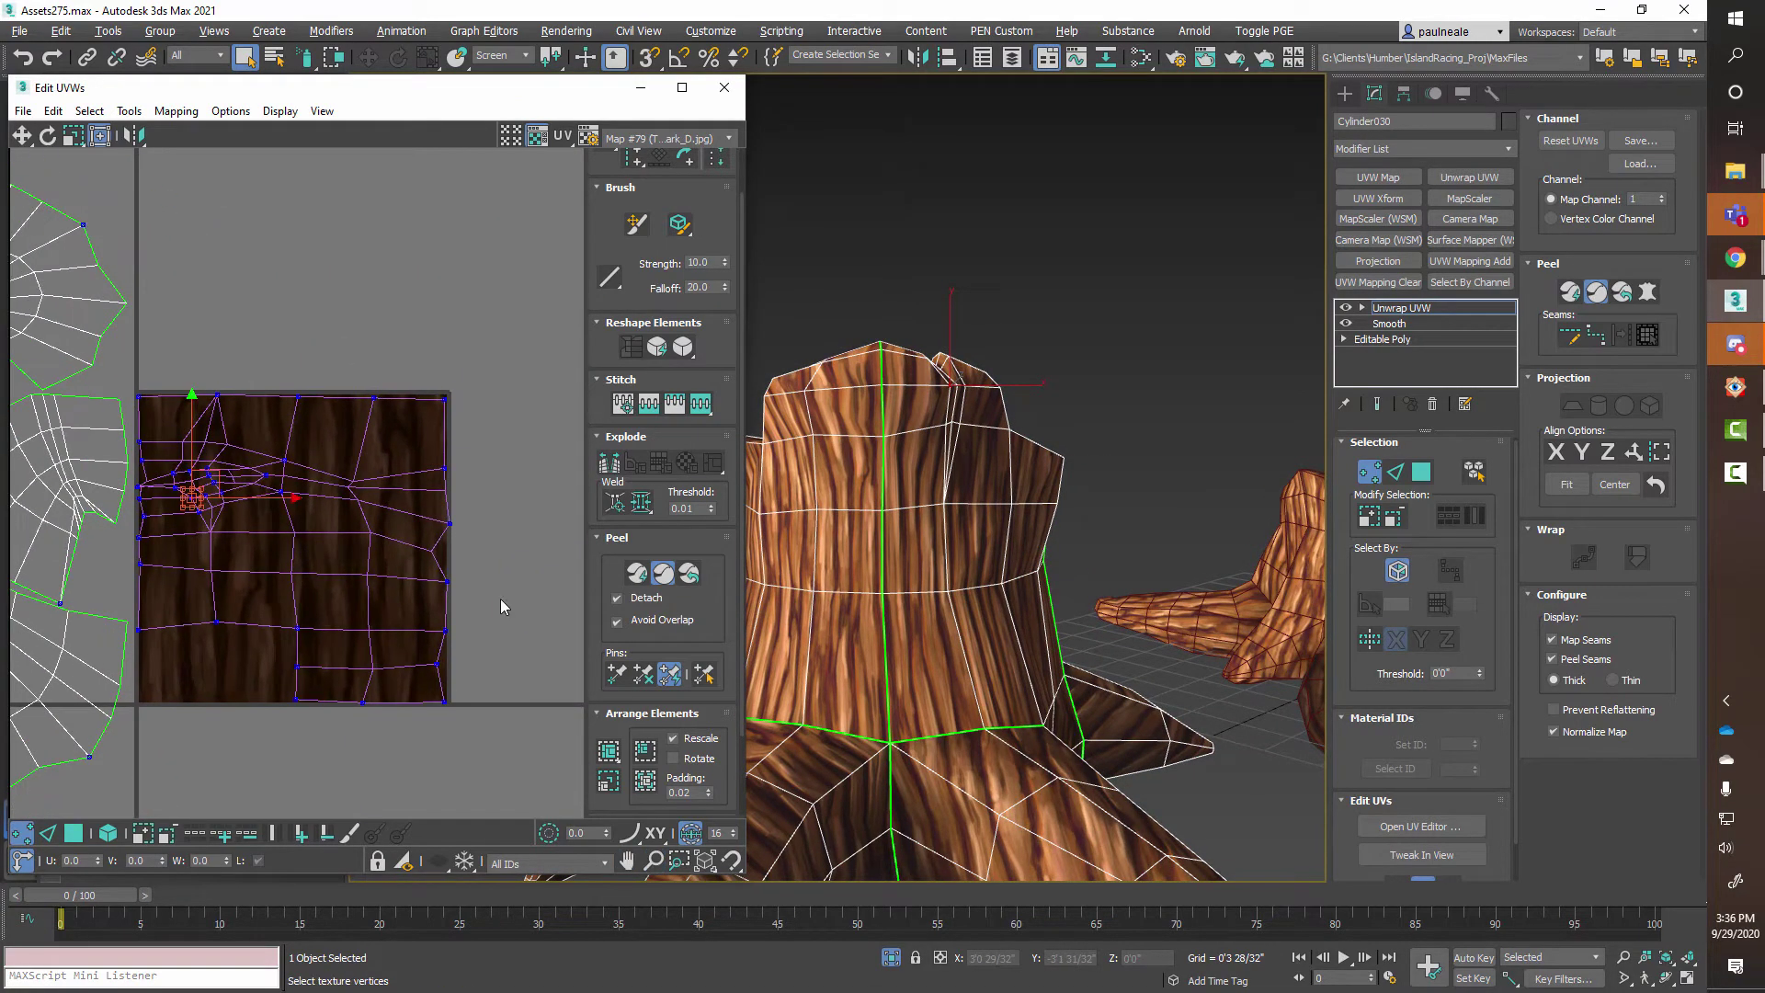
pyautogui.moveTo(435, 551); pyautogui.dragTo(448, 549)
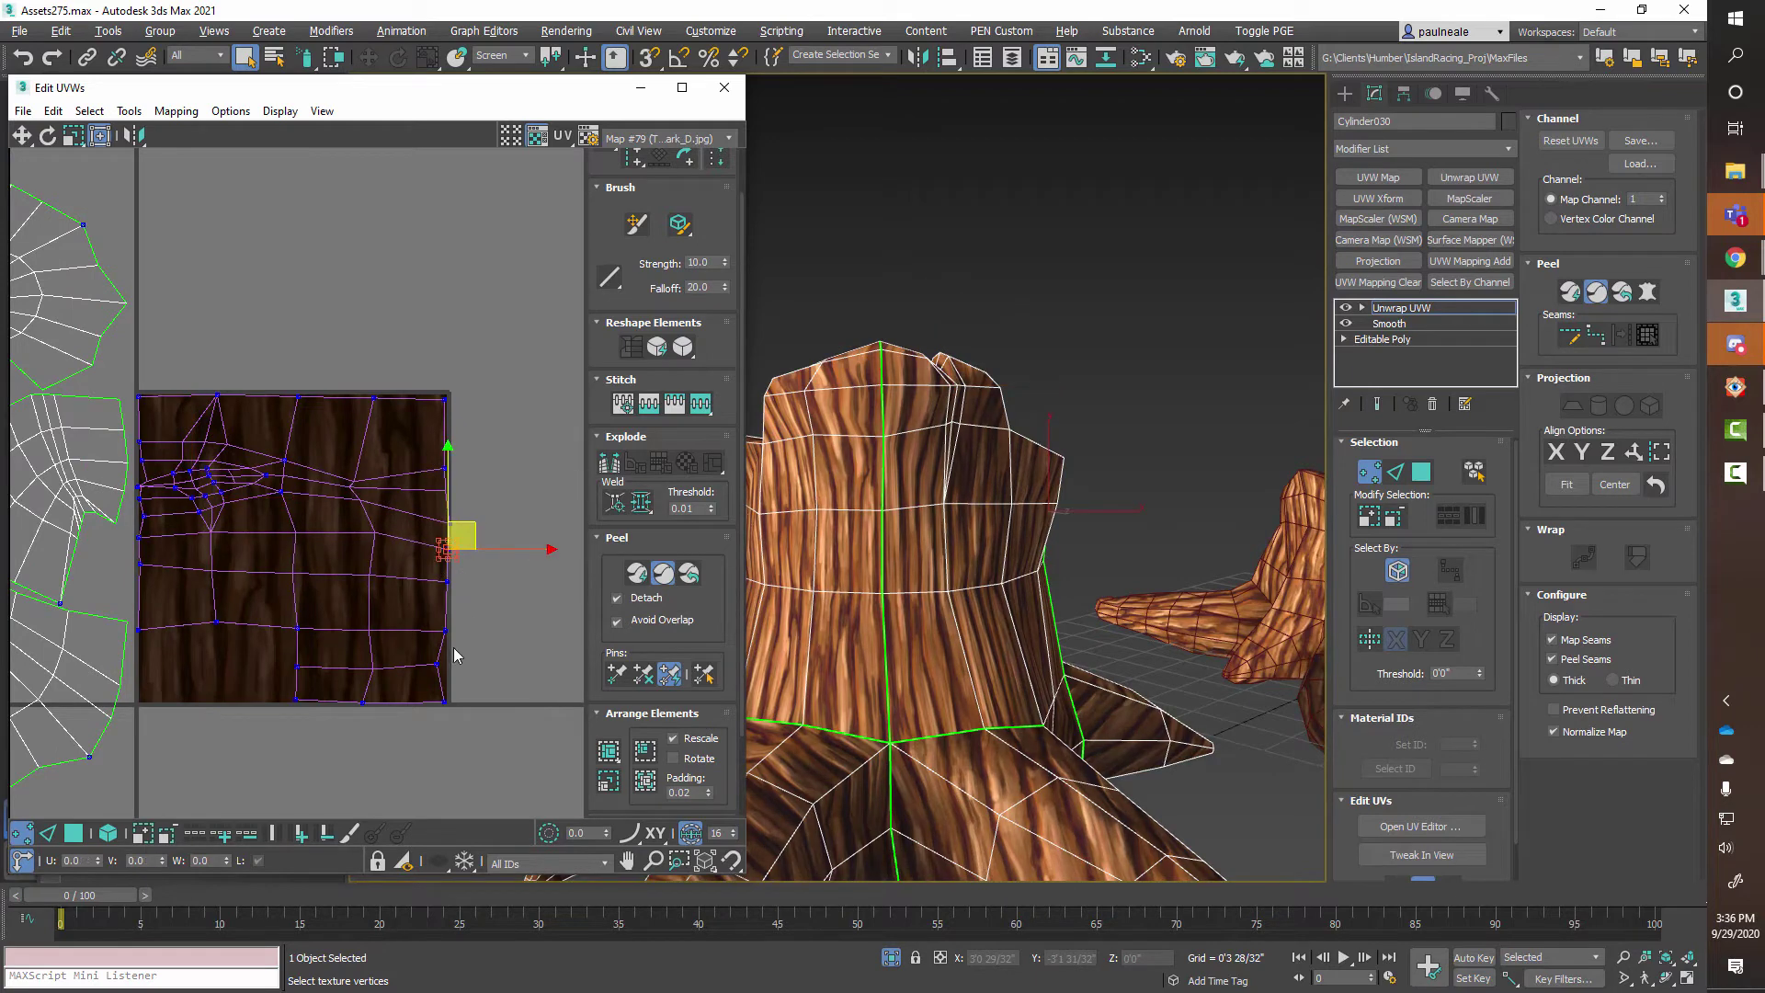
pyautogui.moveTo(437, 662); pyautogui.dragTo(448, 662)
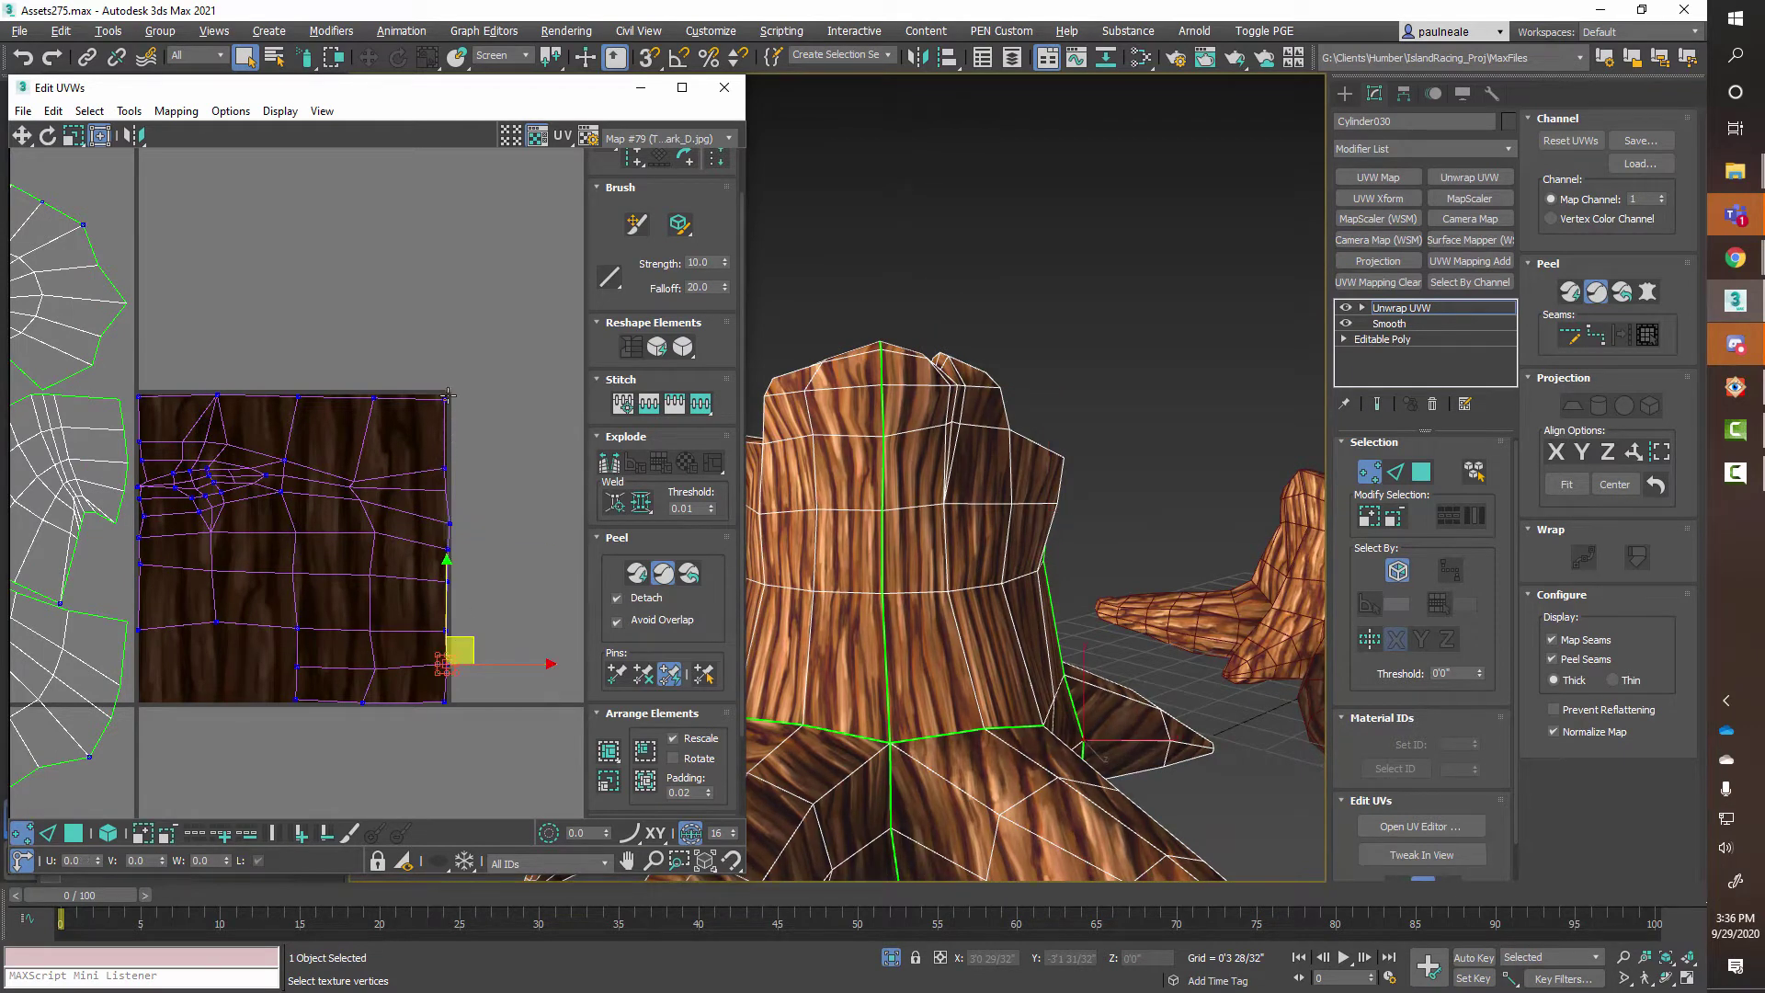
# Line up the pinned vertices along the shell's left side with the tile's left edge.
pyautogui.moveTo(232, 599); pyautogui.dragTo(381, 617, button='middle')
pyautogui.keyDown('ctrl'); pyautogui.keyDown('alt'); pyautogui.moveTo(382, 617); pyautogui.dragTo(291, 313, button='middle'); pyautogui.keyUp('alt'); pyautogui.keyUp('ctrl')
pyautogui.moveTo(291, 585); pyautogui.dragTo(281, 587)
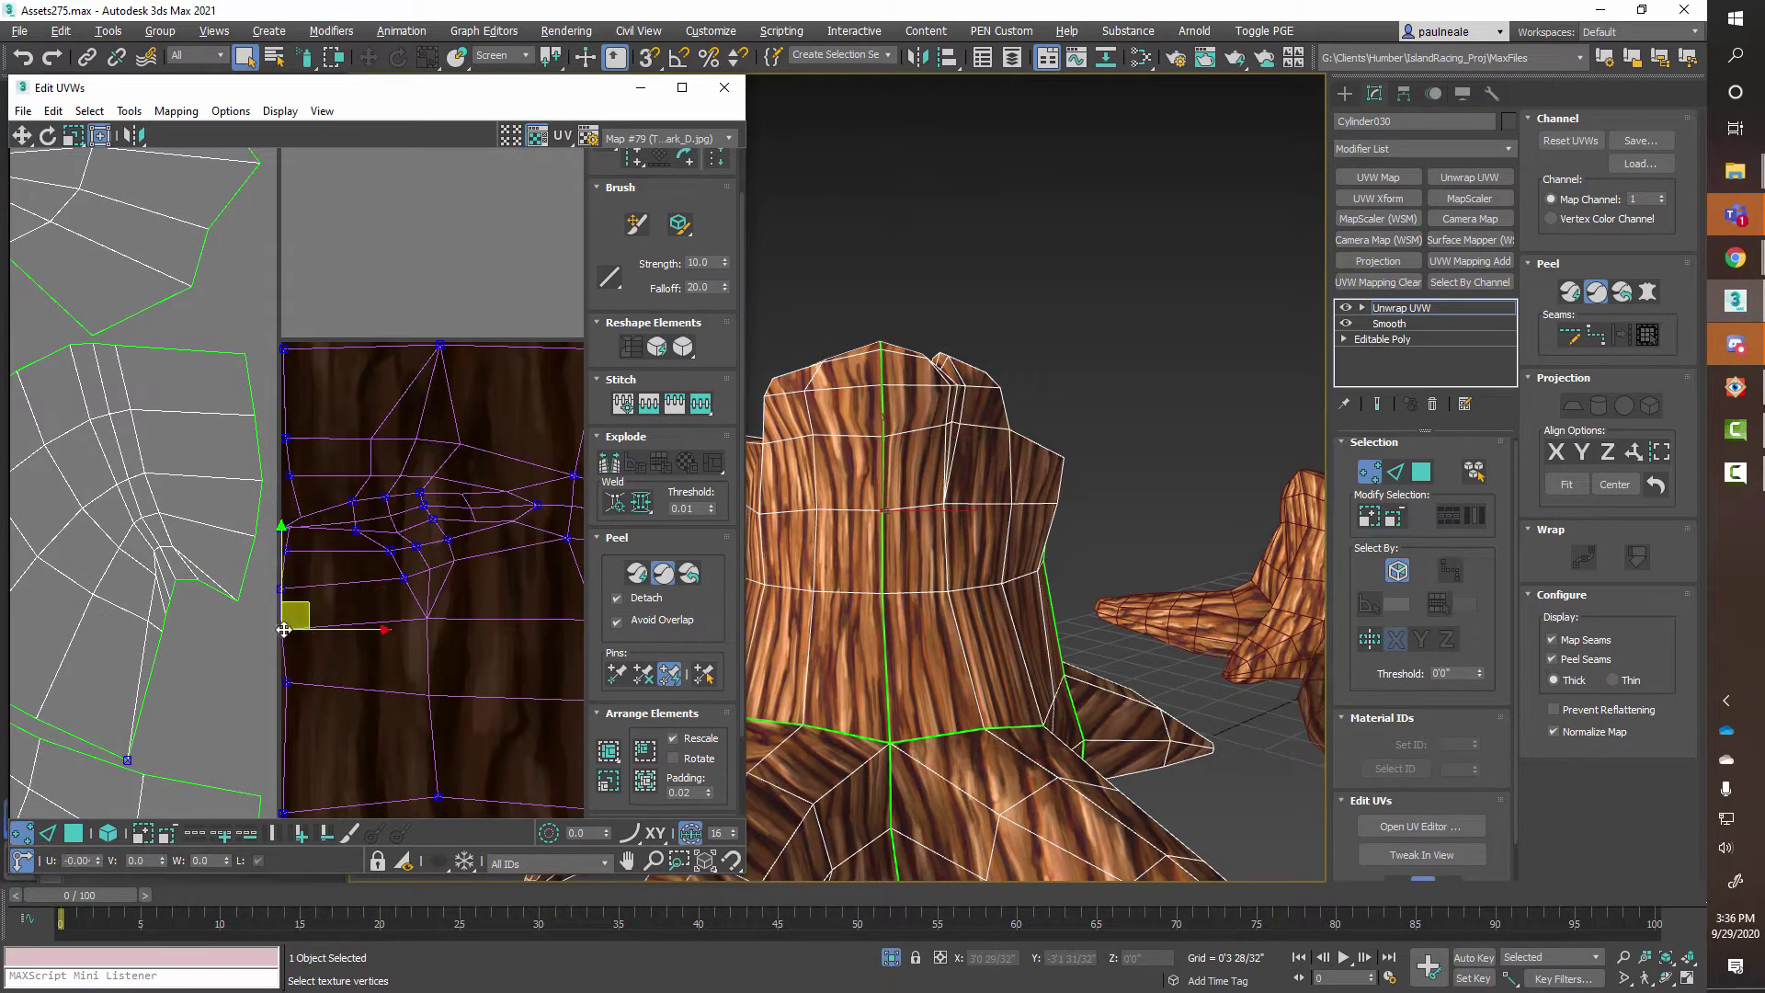
pyautogui.click(284, 681)
pyautogui.click(285, 468)
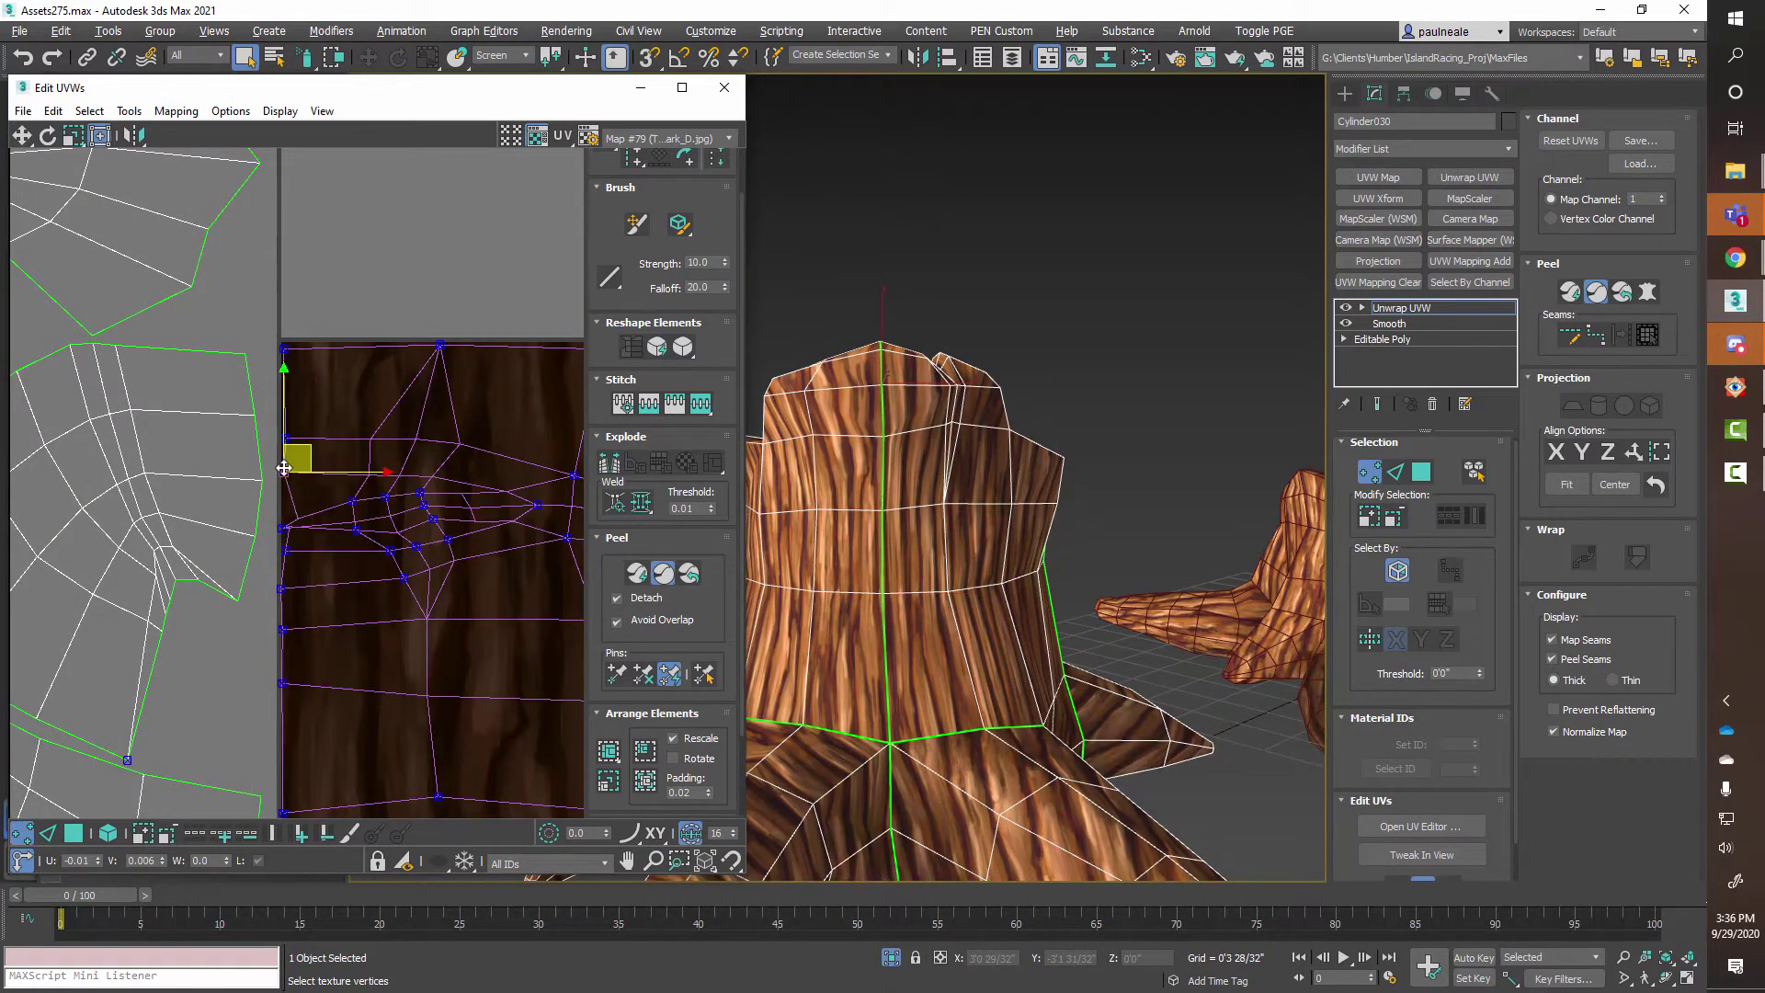
pyautogui.moveTo(309, 553); pyautogui.dragTo(302, 480, button='middle')
pyautogui.click(267, 515)
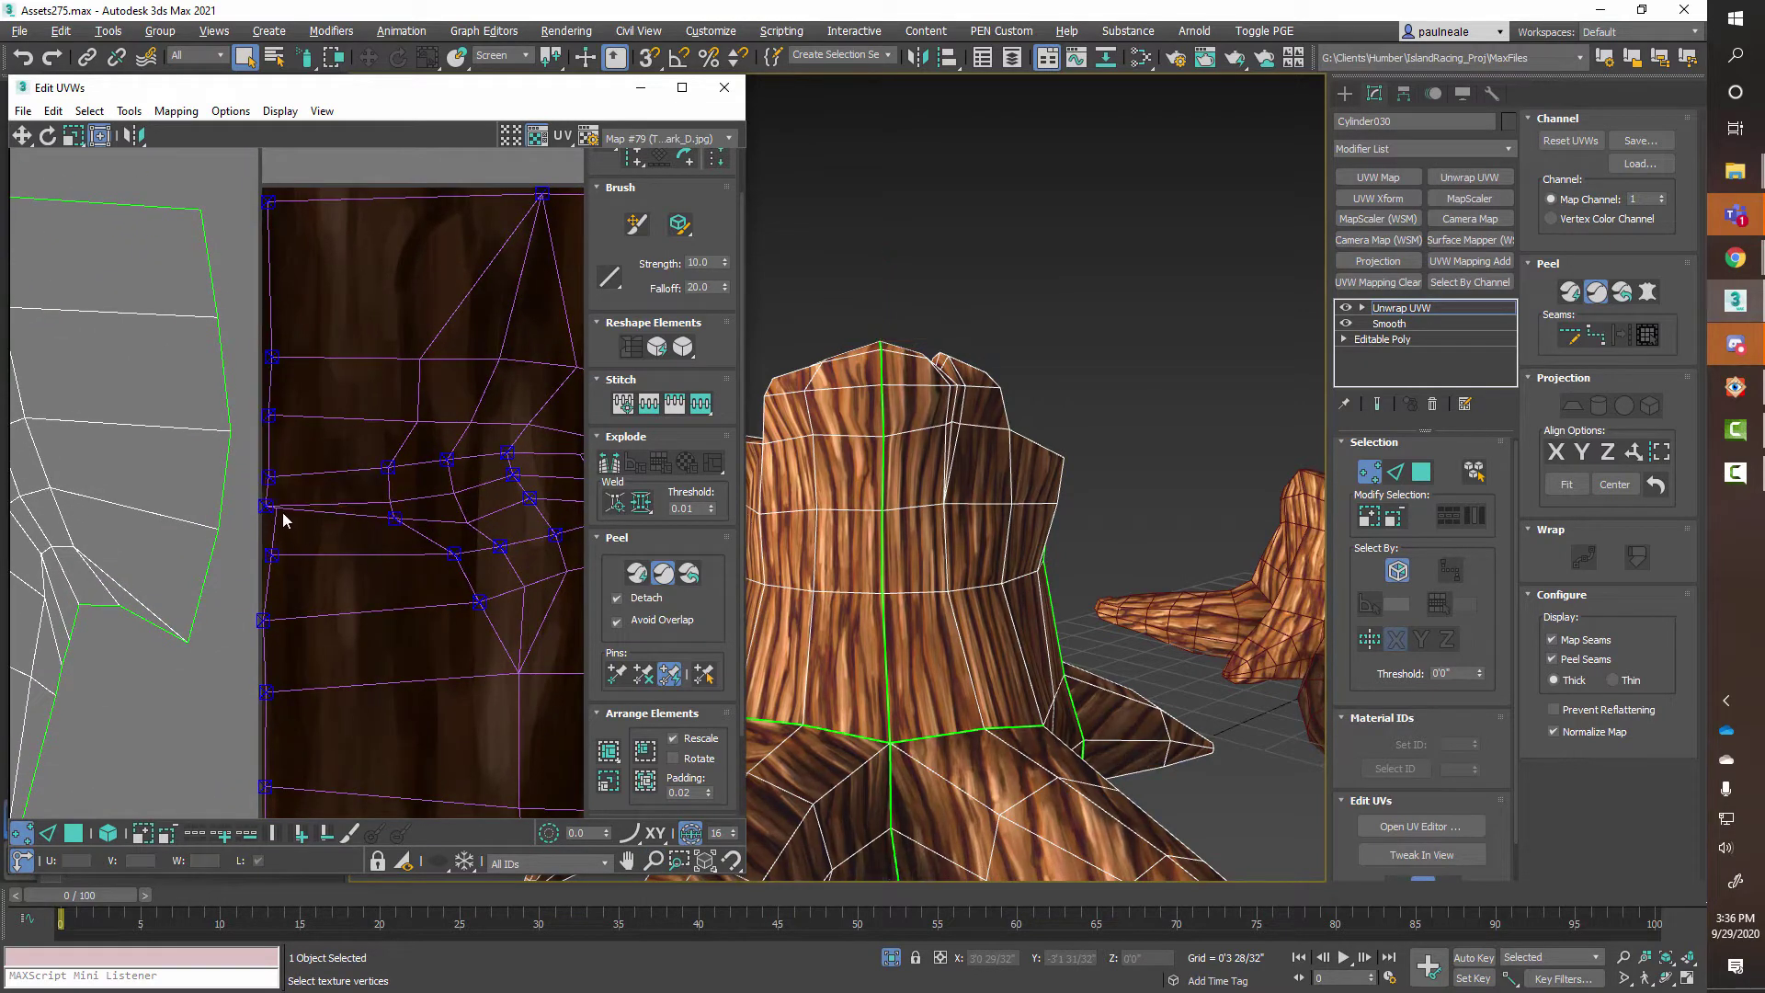
pyautogui.click(264, 560)
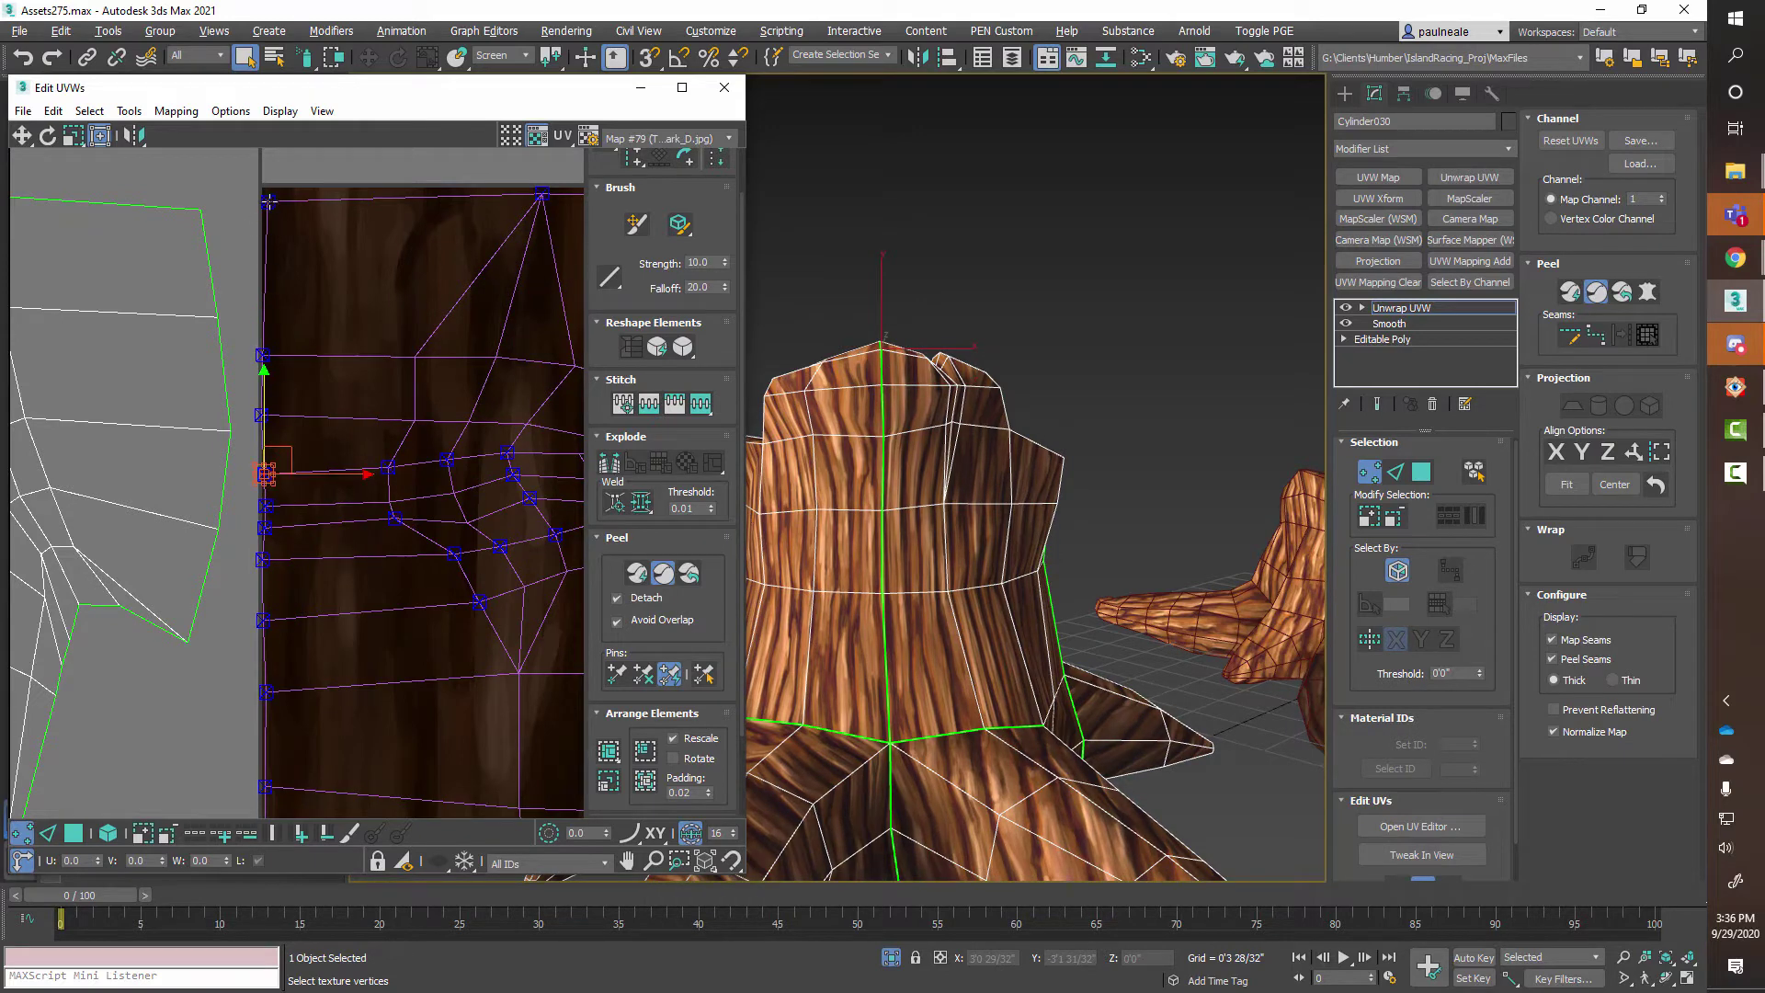
pyautogui.scroll(-5, 313, 506)
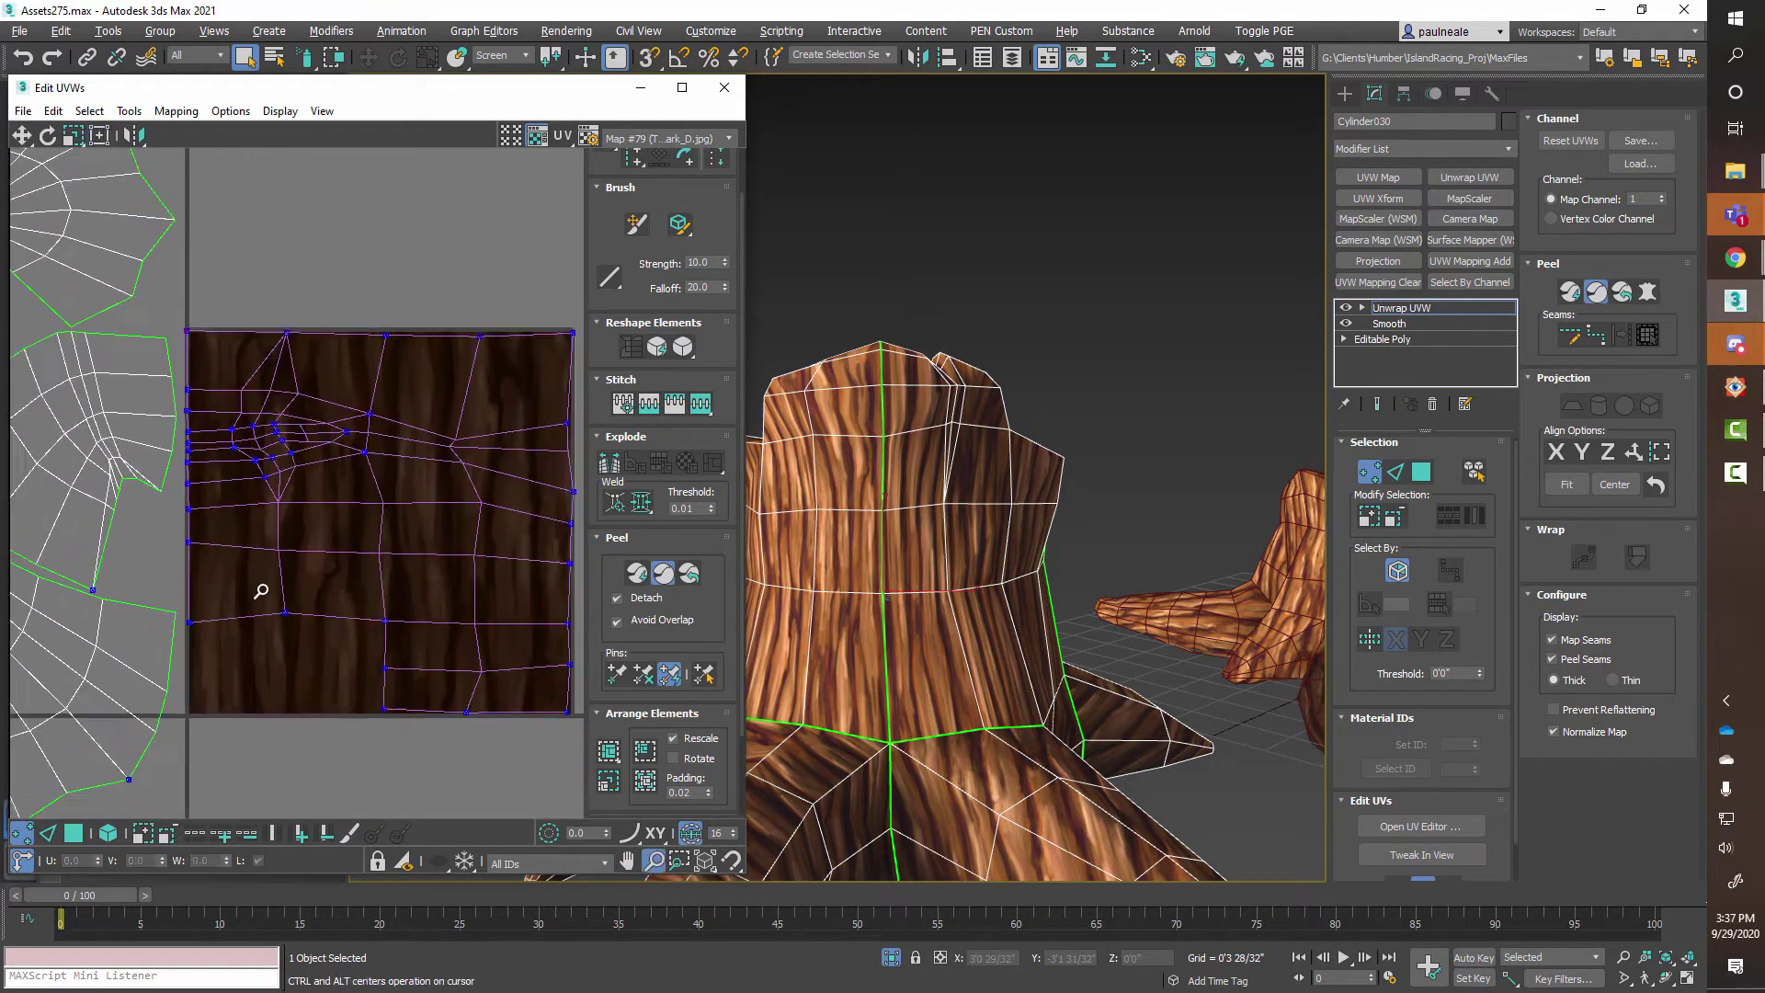
# Leave vertex editing, deselect the stump to view its bark without the wireframe, and undo the deselection.
pyautogui.moveTo(984, 520); pyautogui.dragTo(1006, 492, button='middle')
pyautogui.click(1370, 473)
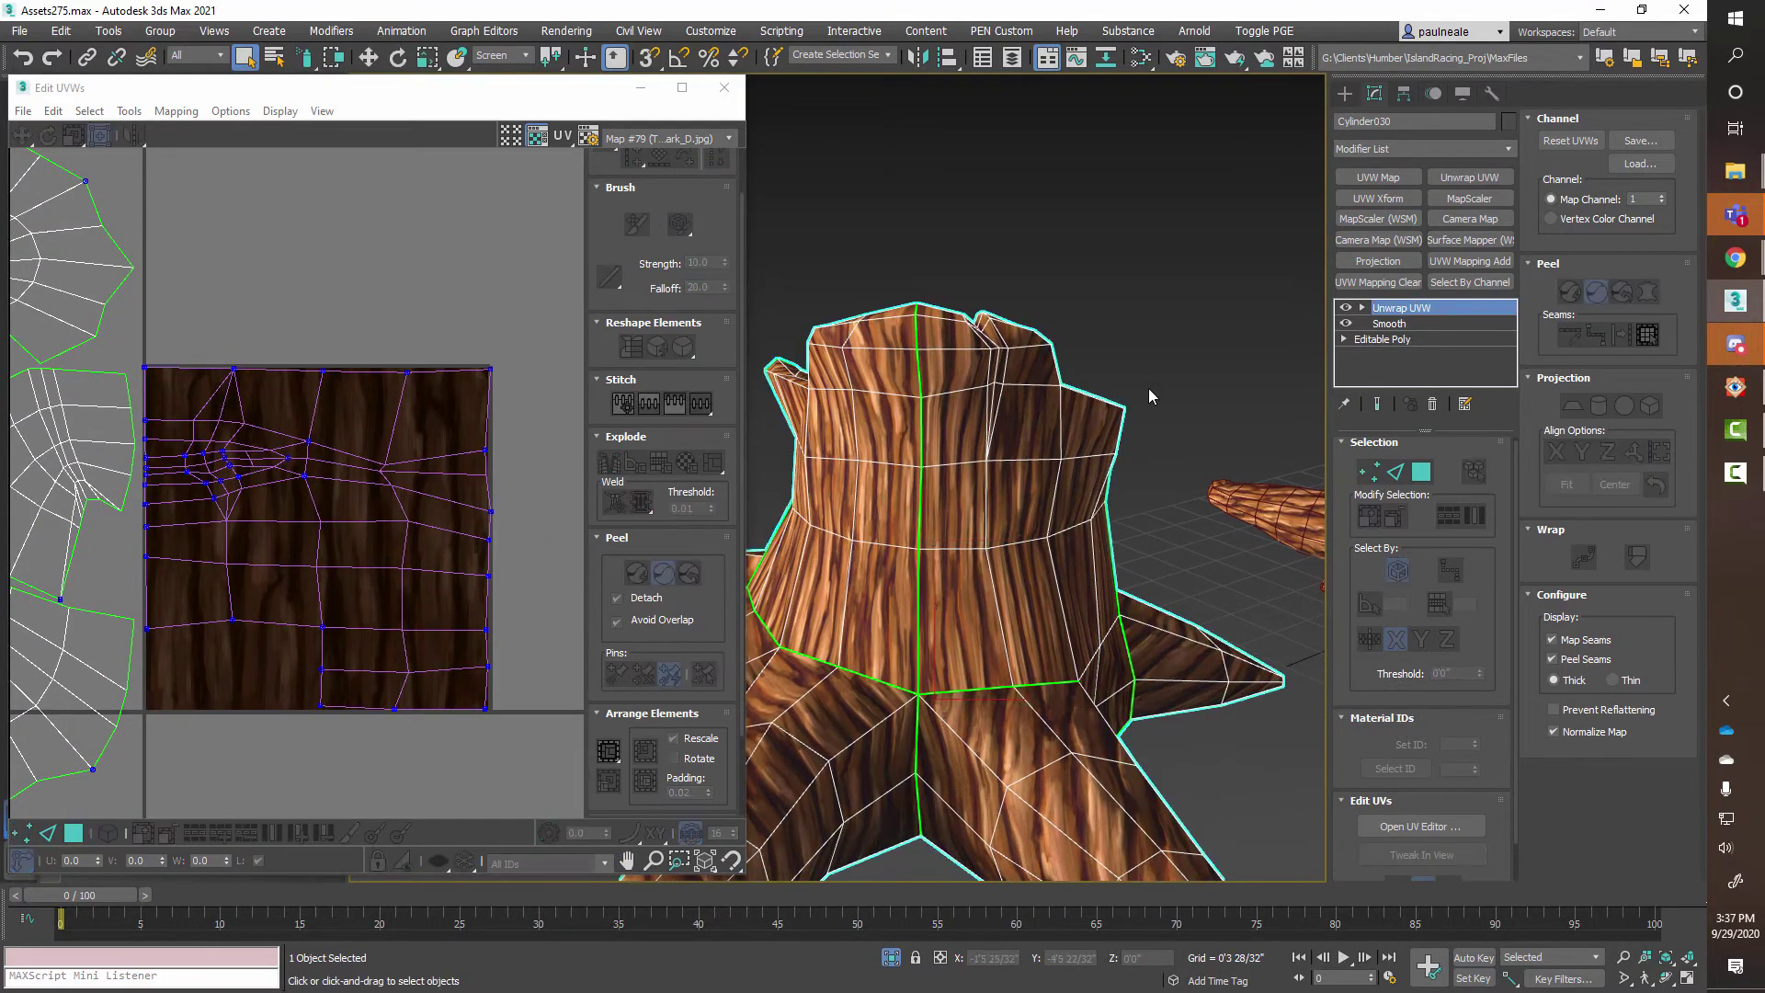
pyautogui.click(1160, 367)
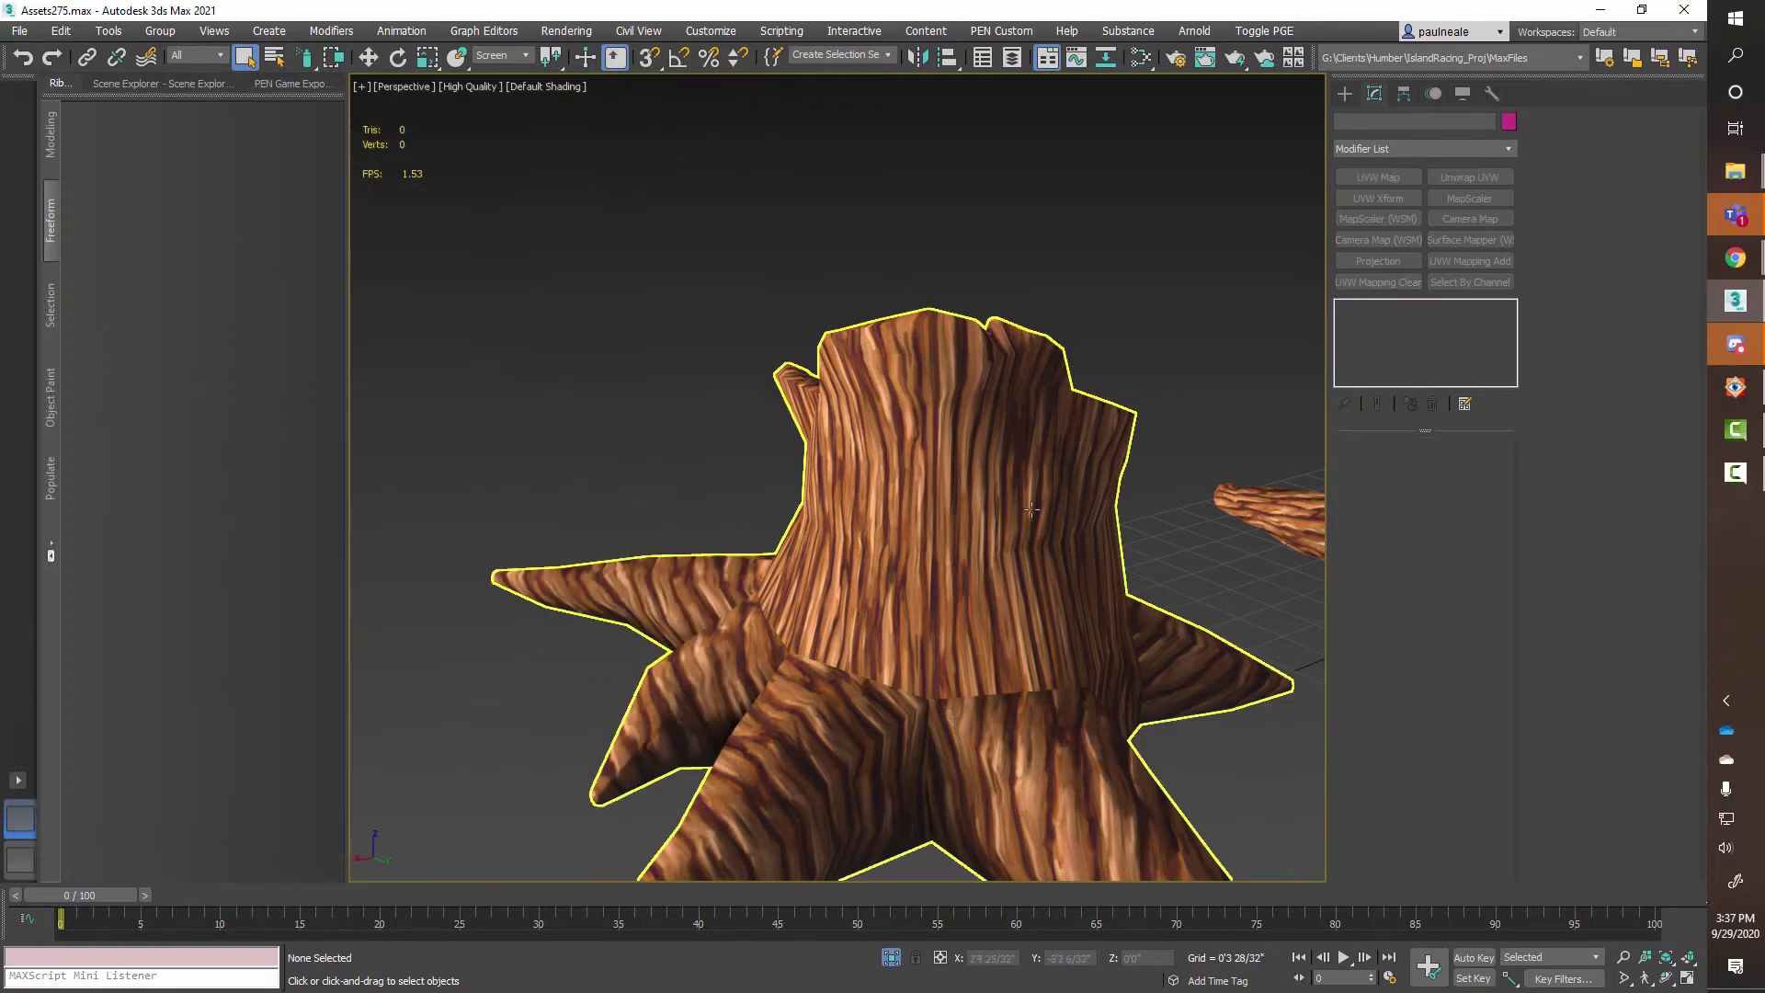
pyautogui.hotkey('ctrl', 'z')
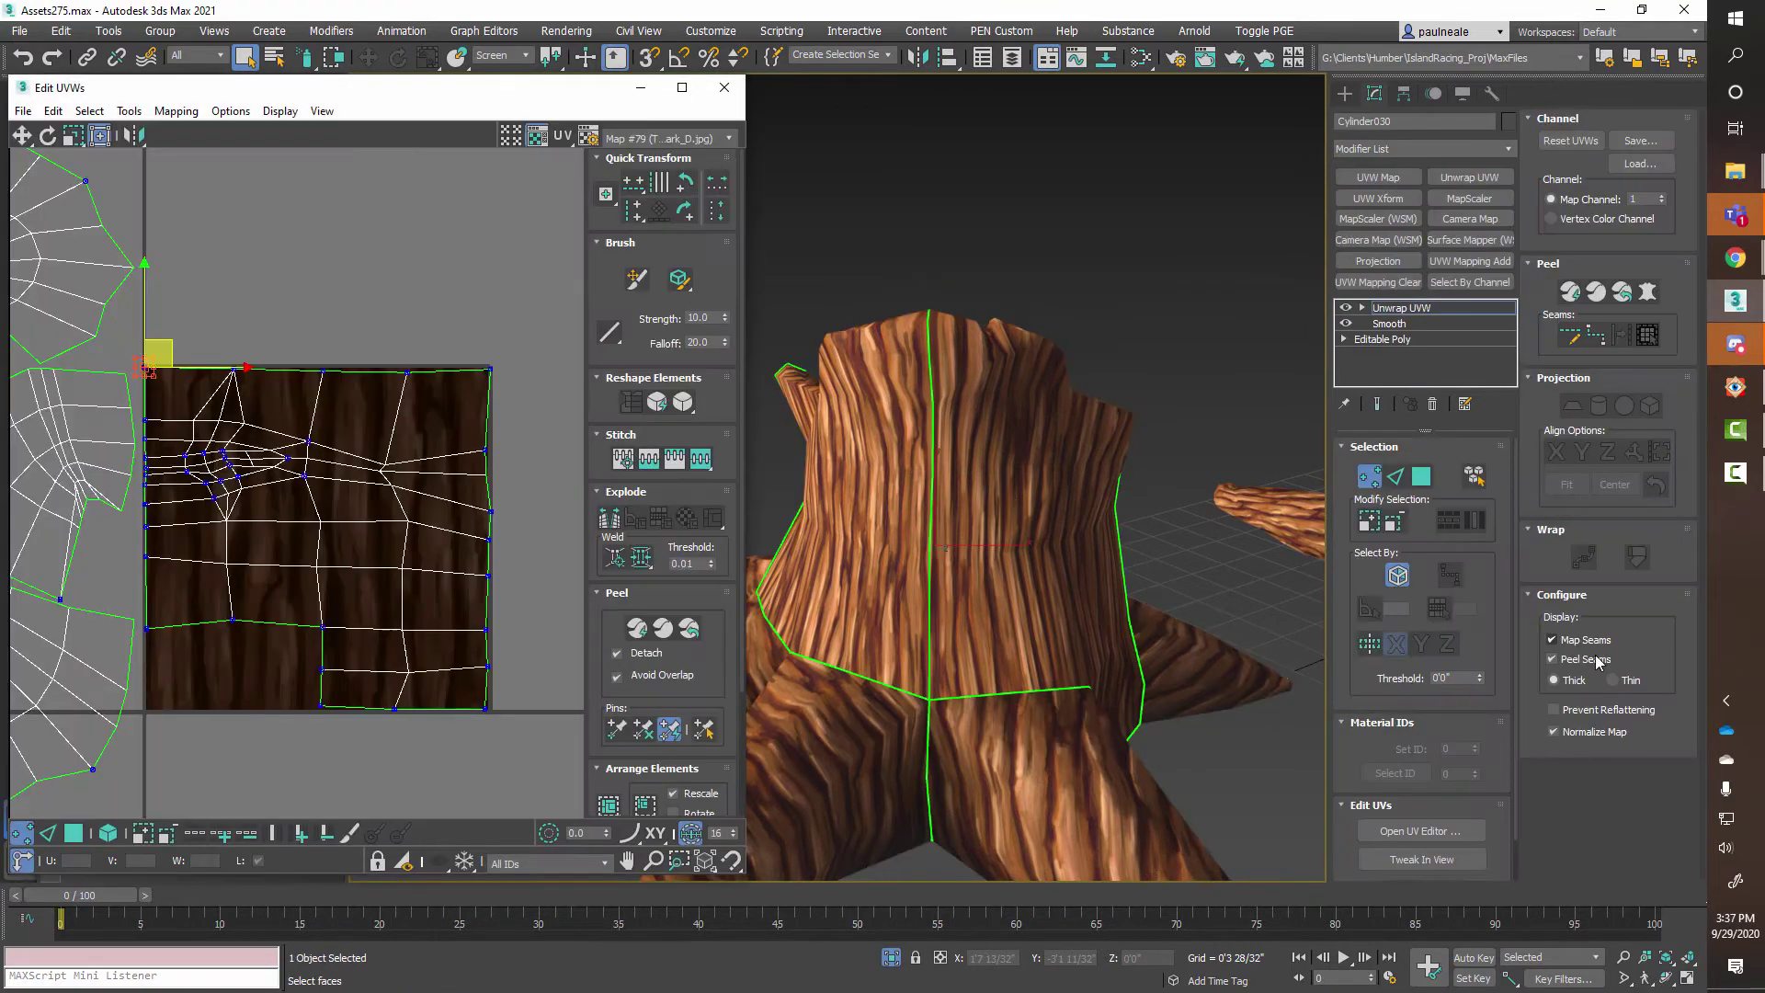
# Turn off the Map Seams display and examine how the bark runs across the trunk and its rim.
pyautogui.keyDown('alt'); pyautogui.moveTo(1140, 536); pyautogui.dragTo(1140, 480, button='middle'); pyautogui.keyUp('alt')
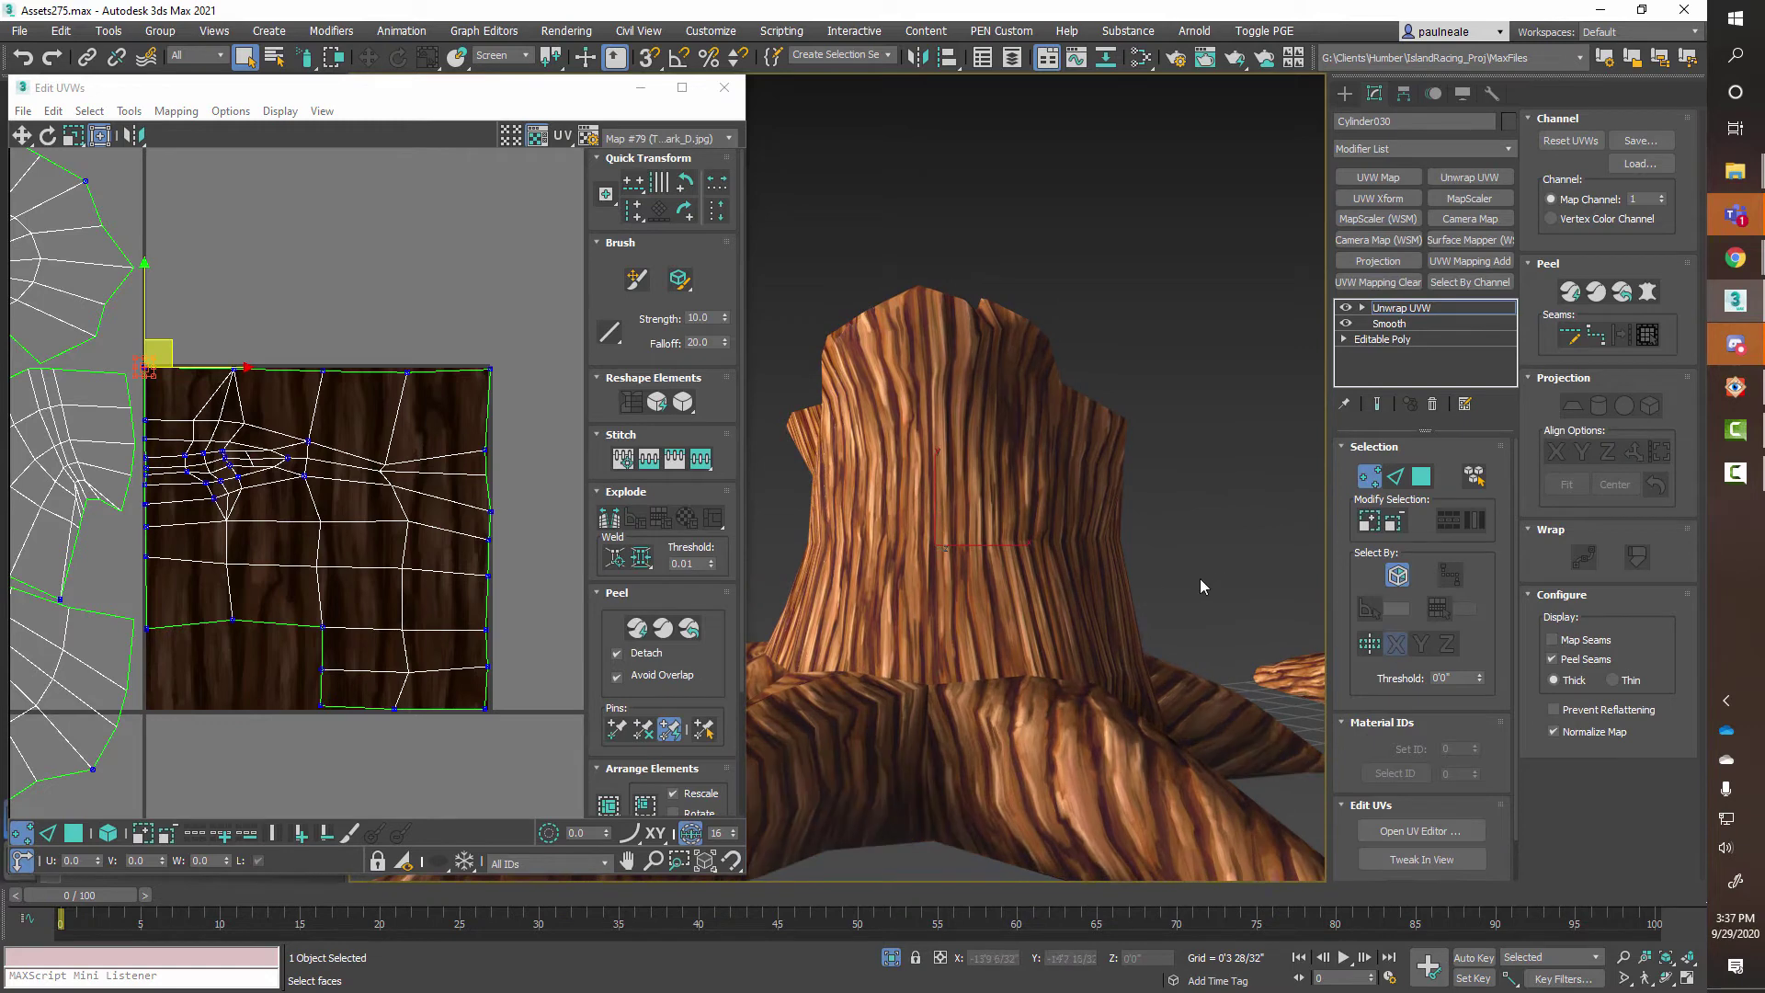
pyautogui.scroll(5, 1128, 625)
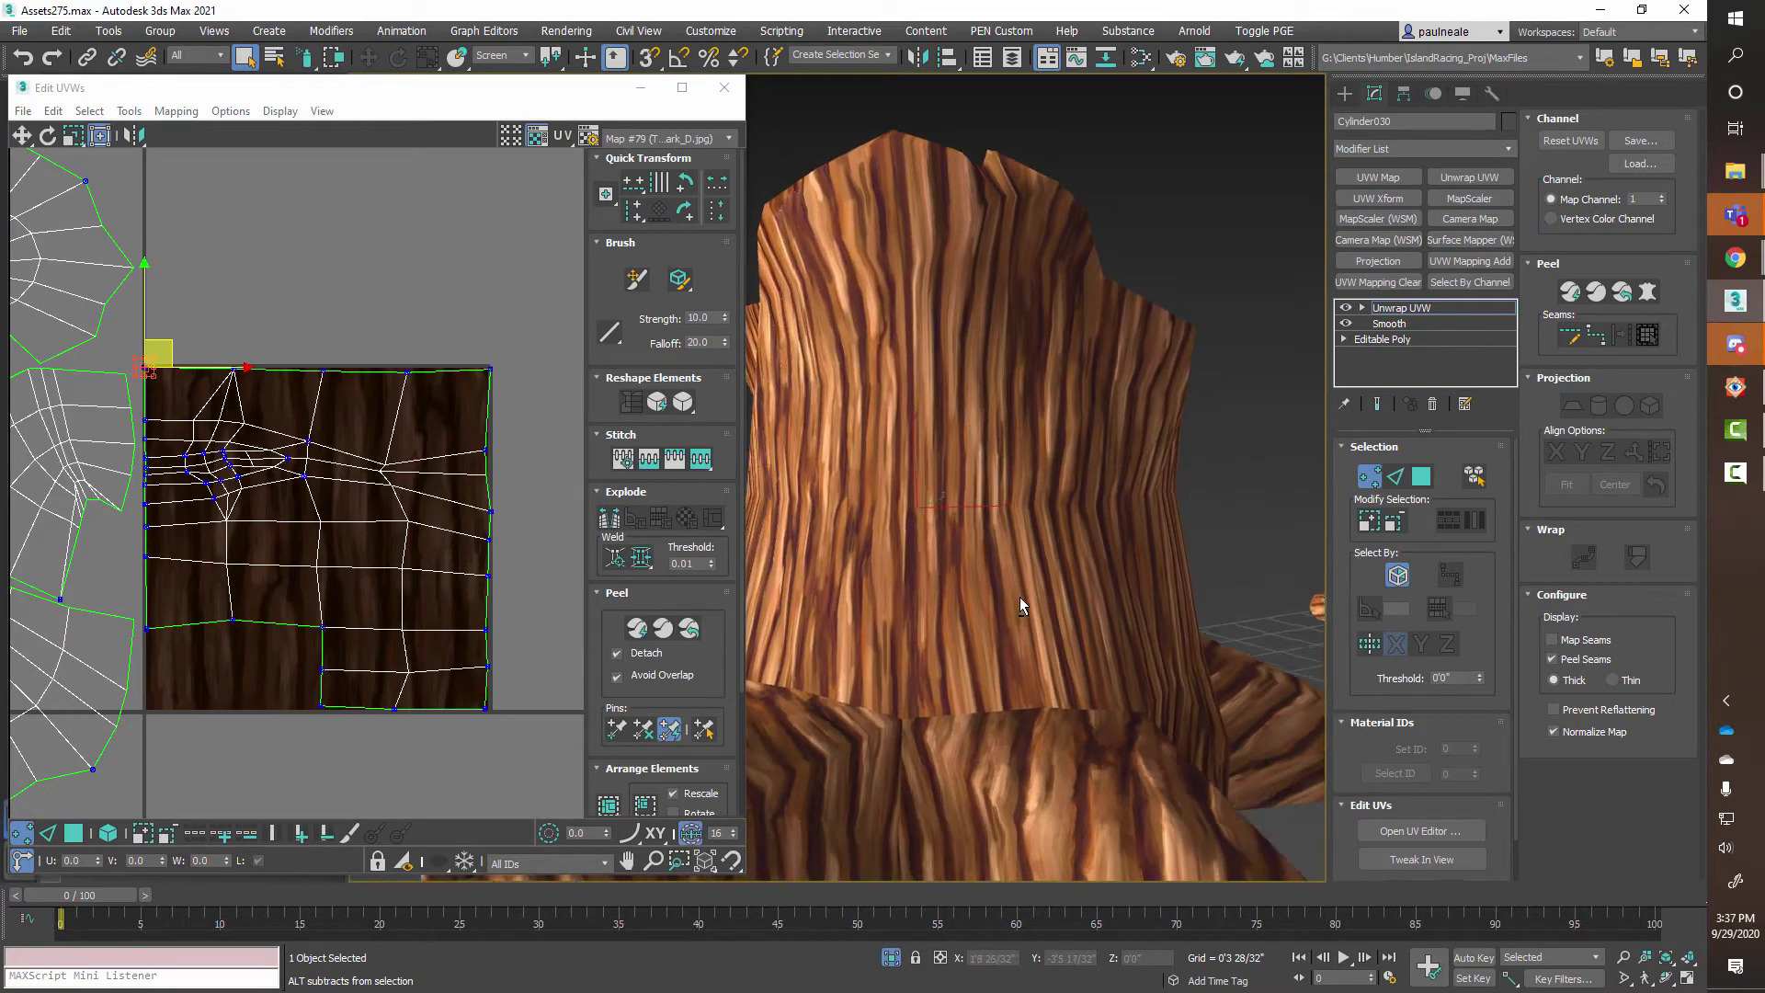
pyautogui.keyDown('alt'); pyautogui.moveTo(1019, 598); pyautogui.dragTo(986, 611, button='middle'); pyautogui.keyUp('alt')
pyautogui.scroll(-5, 951, 609)
pyautogui.scroll(3, 990, 619)
pyautogui.scroll(-5, 413, 451)
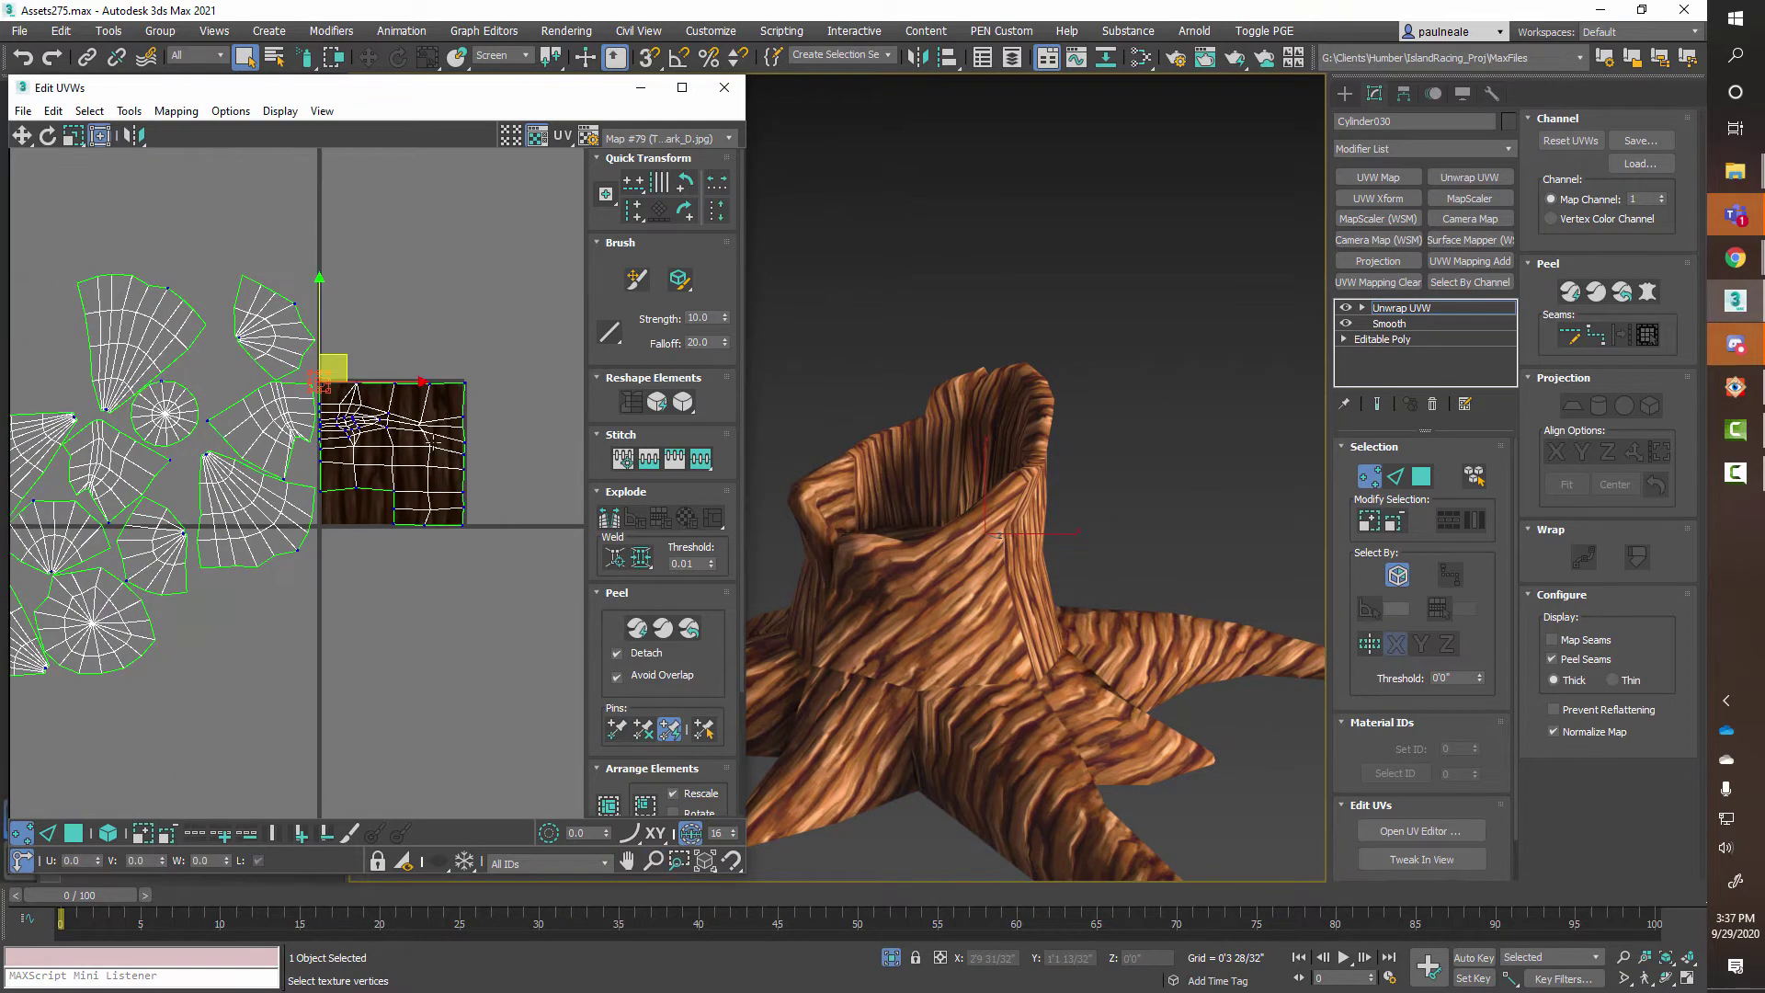
# Select the finished trunk shell as a whole polygon element and hide it from the UV layout.
pyautogui.click(78, 834)
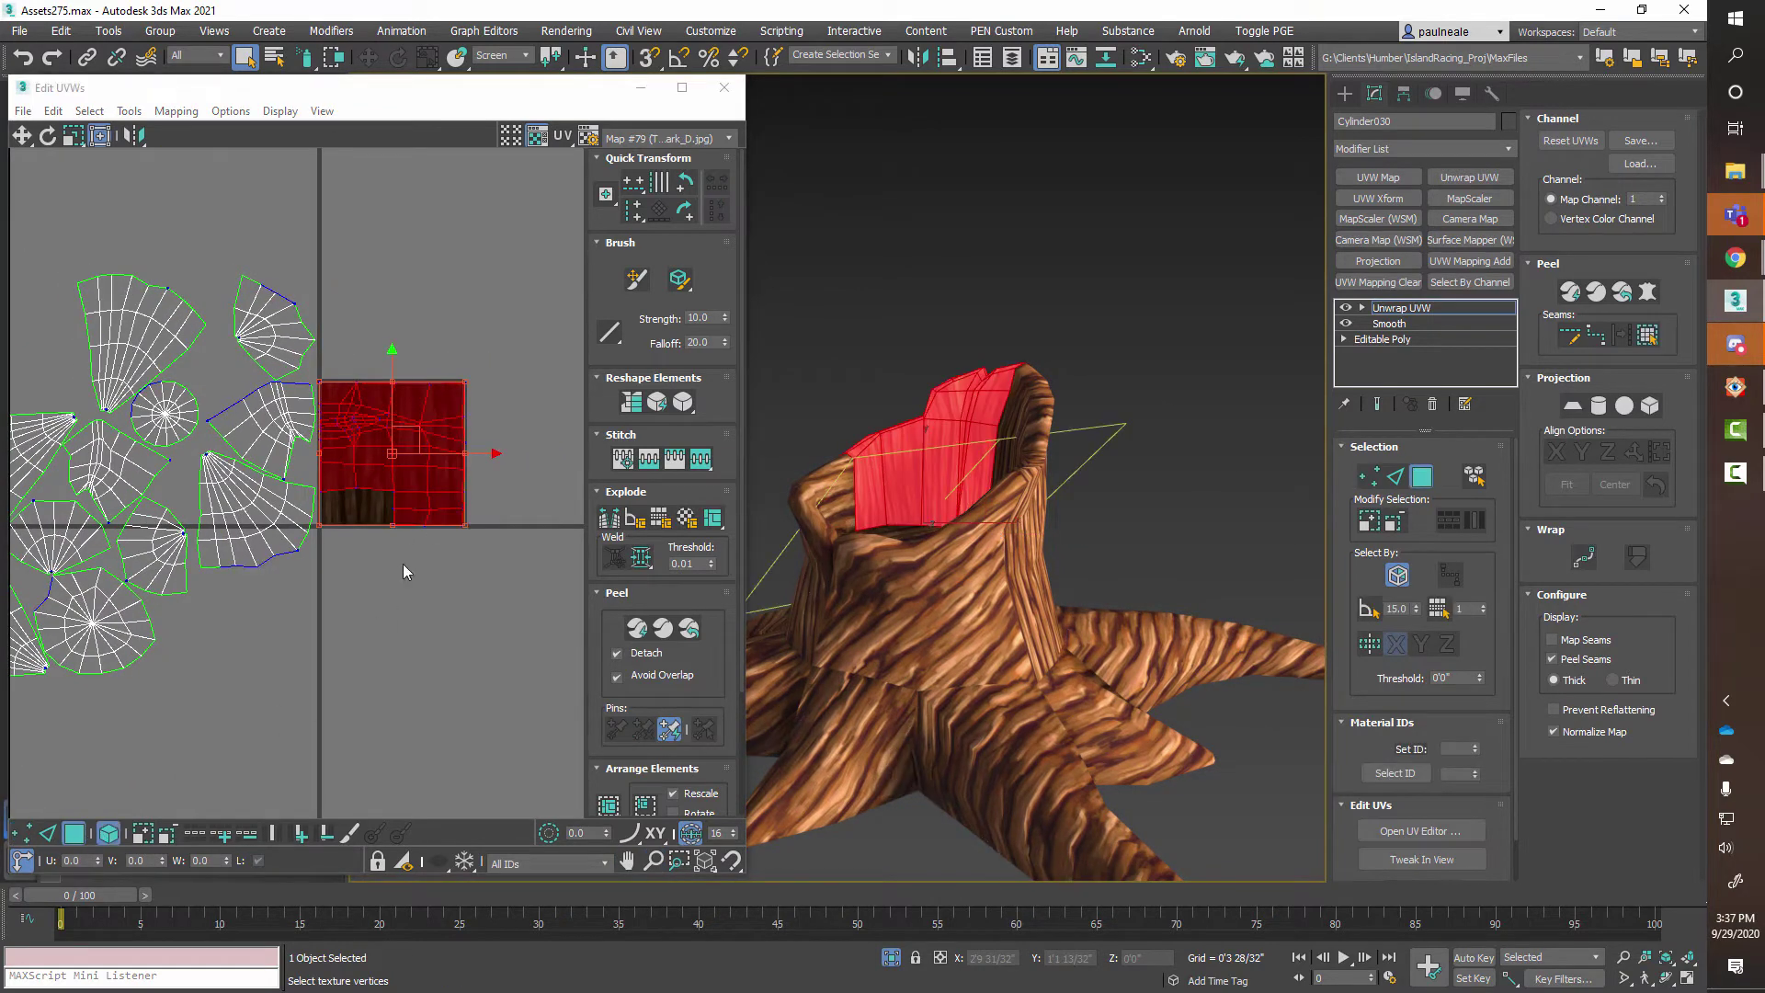
pyautogui.rightClick(408, 483)
pyautogui.click(477, 459)
# Select the narrow trunk shell beside the bark tile and move it onto the tile.
pyautogui.moveTo(133, 473); pyautogui.dragTo(252, 420, button='middle')
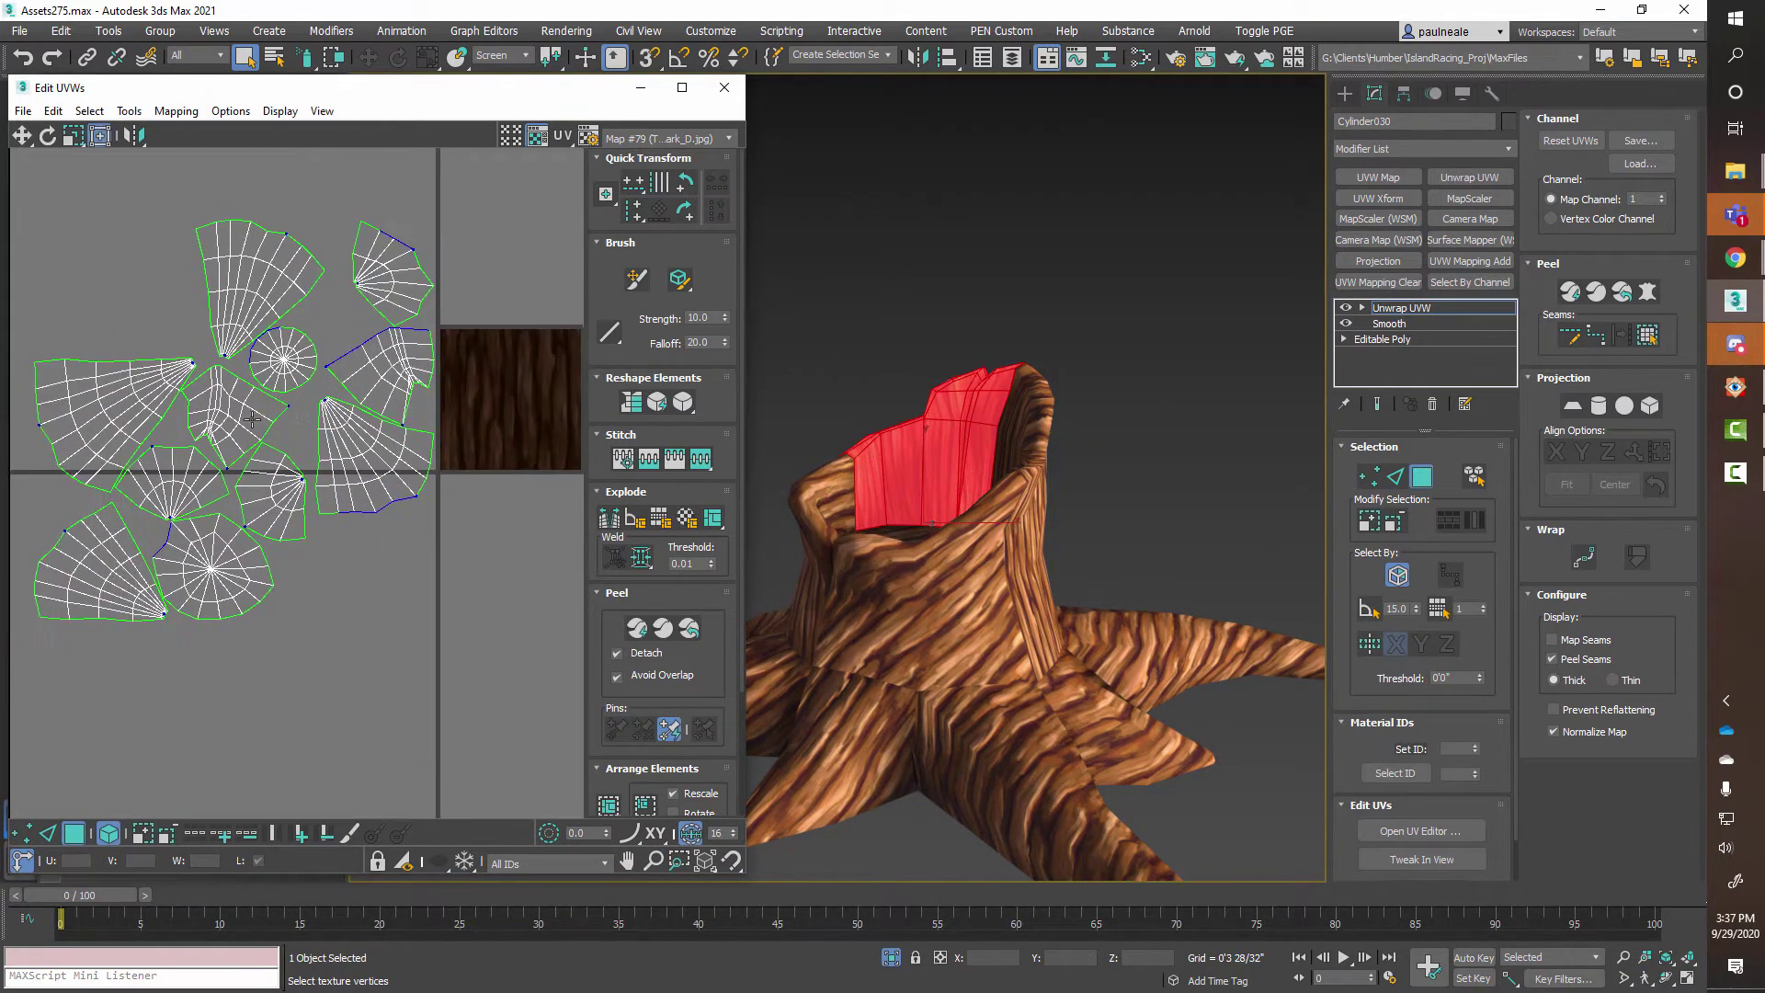
pyautogui.click(402, 362)
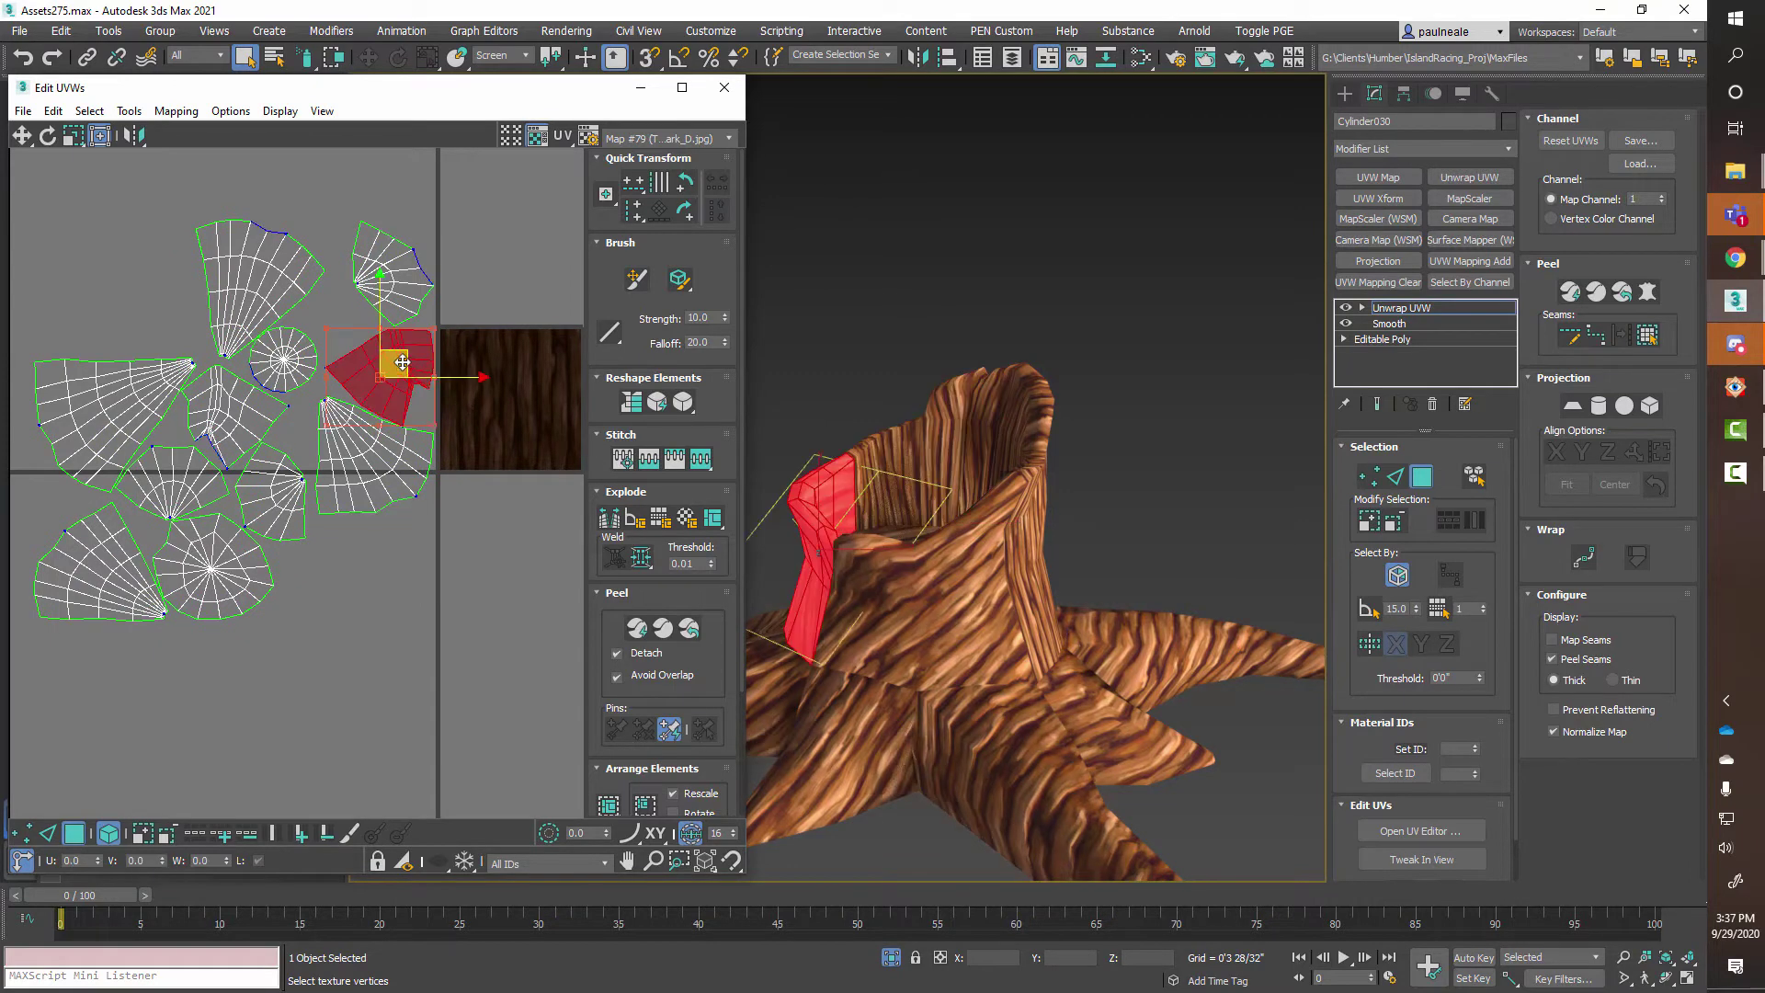
pyautogui.keyDown('alt'); pyautogui.moveTo(814, 526); pyautogui.dragTo(959, 543, button='middle'); pyautogui.keyUp('alt')
pyautogui.moveTo(390, 401); pyautogui.dragTo(547, 443)
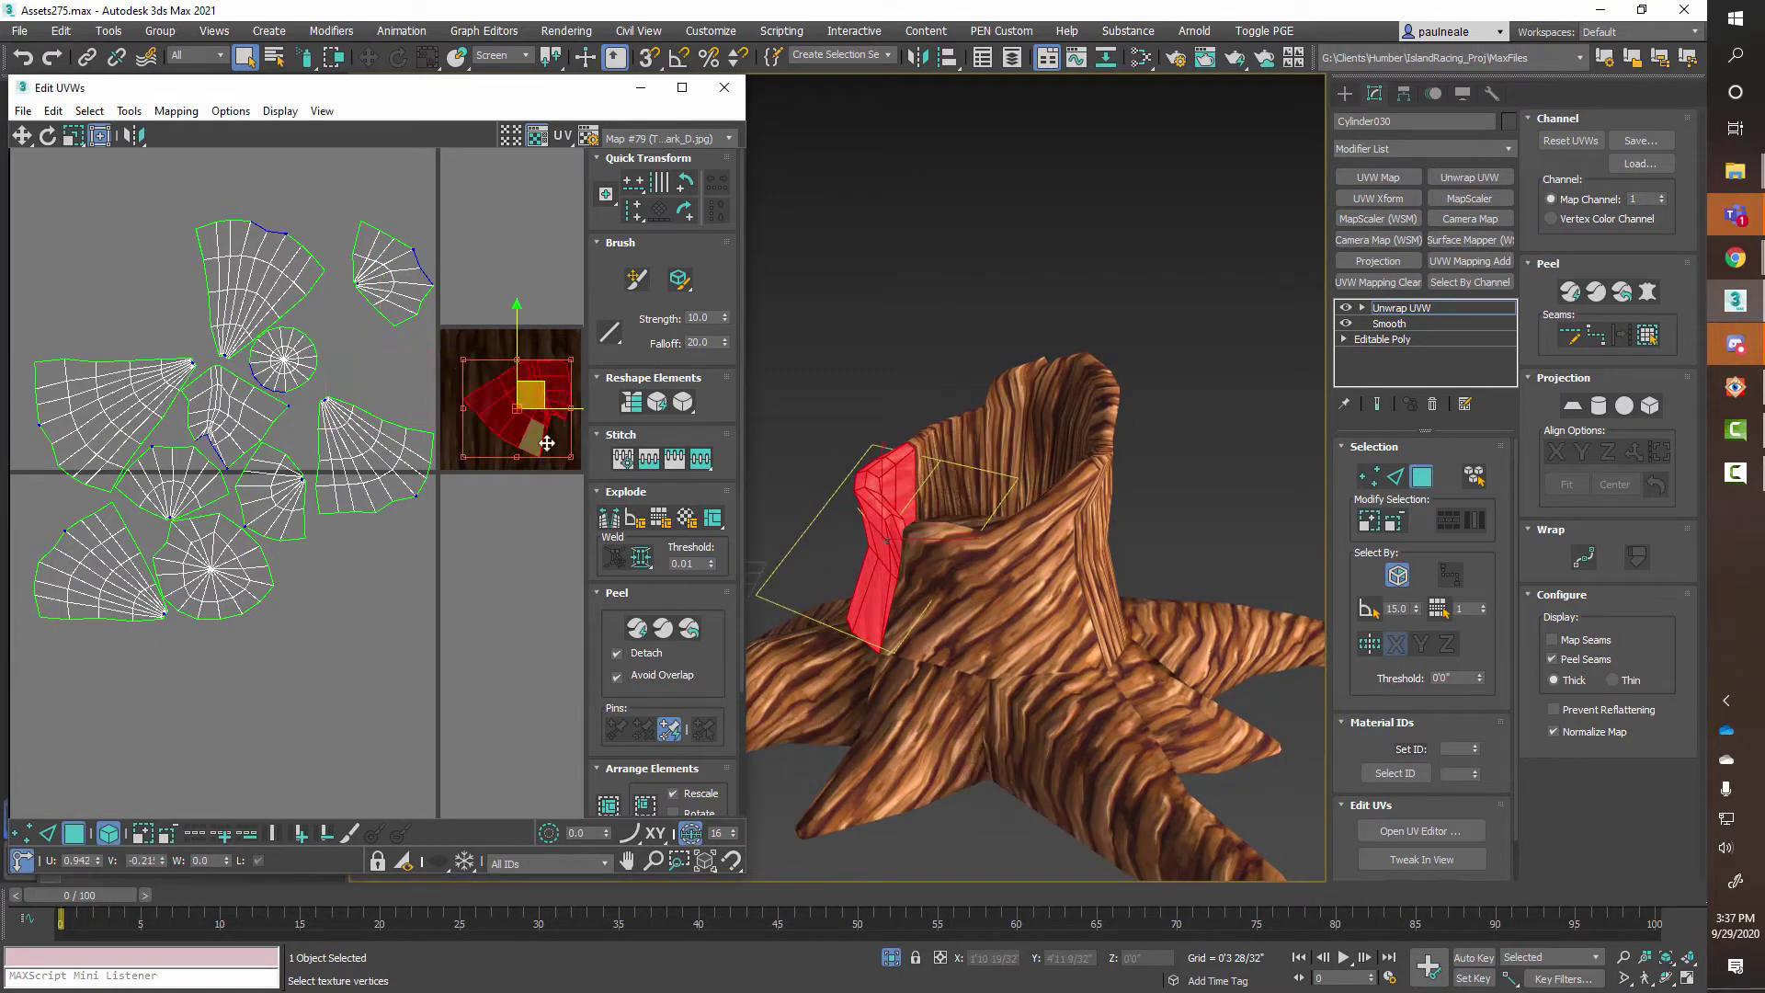
pyautogui.moveTo(516, 514); pyautogui.dragTo(410, 567, button='middle')
pyautogui.keyDown('ctrl'); pyautogui.keyDown('alt'); pyautogui.moveTo(441, 450); pyautogui.dragTo(446, 421, button='middle'); pyautogui.keyUp('alt'); pyautogui.keyUp('ctrl')
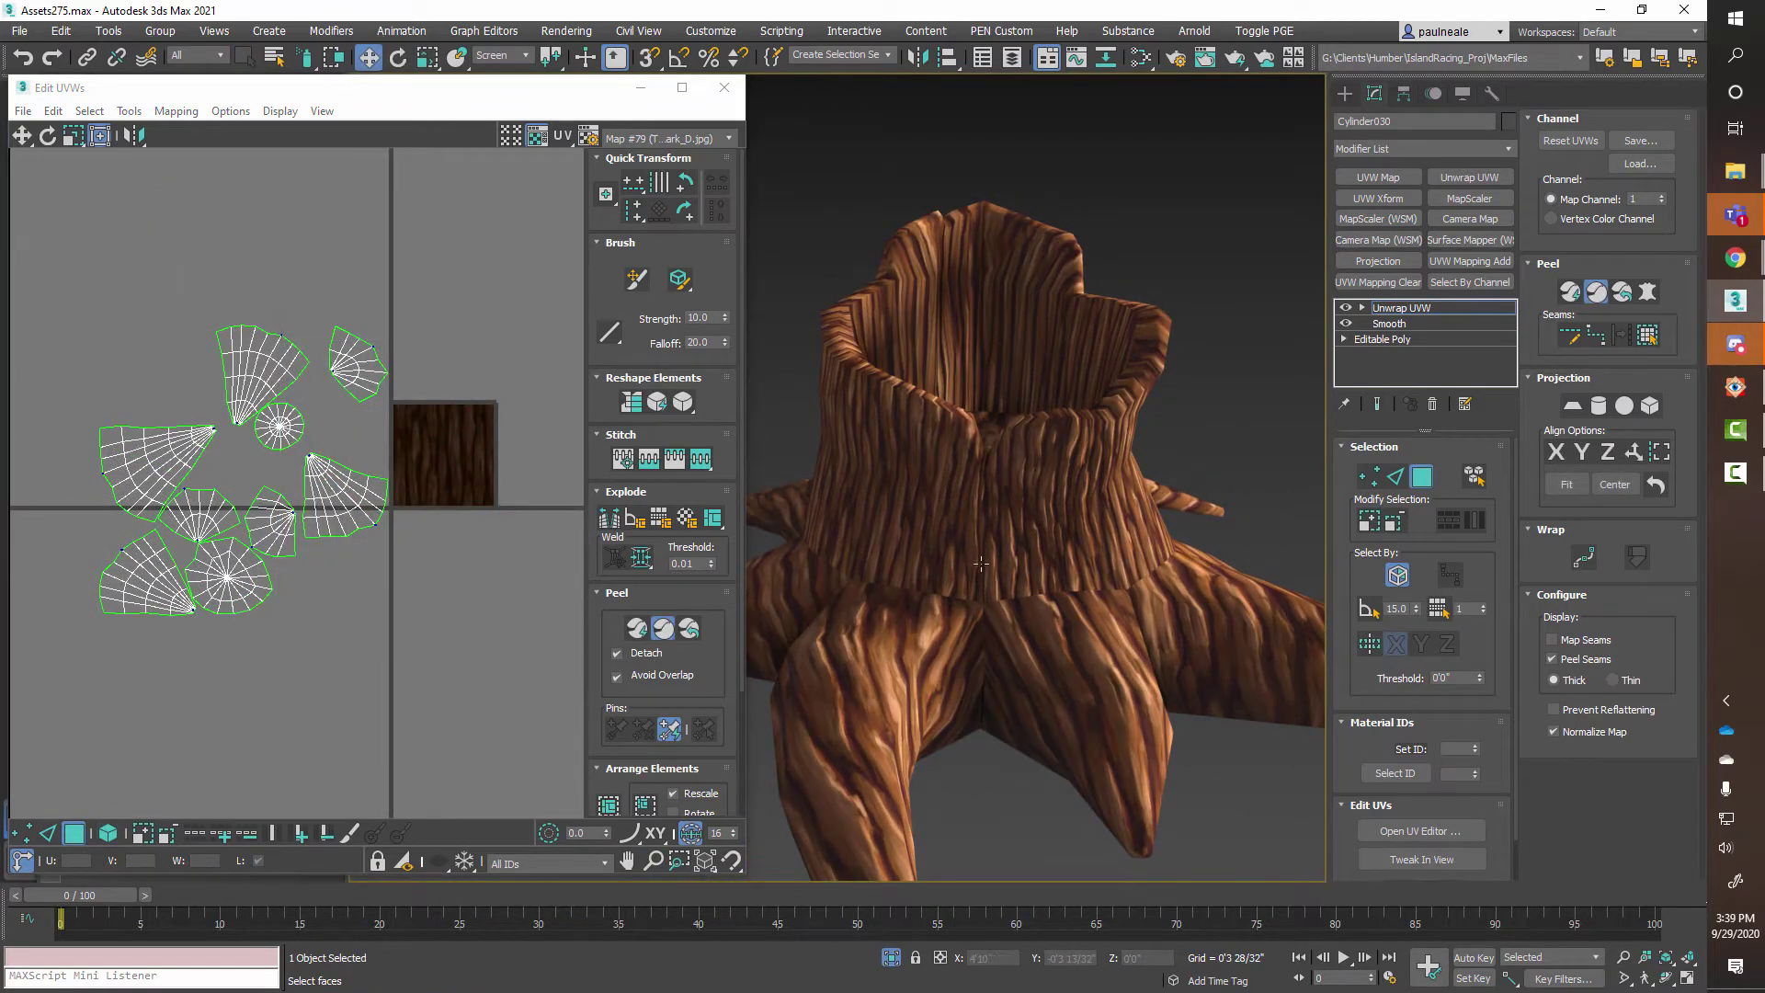
# Examine the bark texture on the trunk and roots from several sides and the remaining shells in the UV layout.
pyautogui.keyDown('alt'); pyautogui.moveTo(1058, 585); pyautogui.dragTo(528, 574, button='middle'); pyautogui.keyUp('alt')
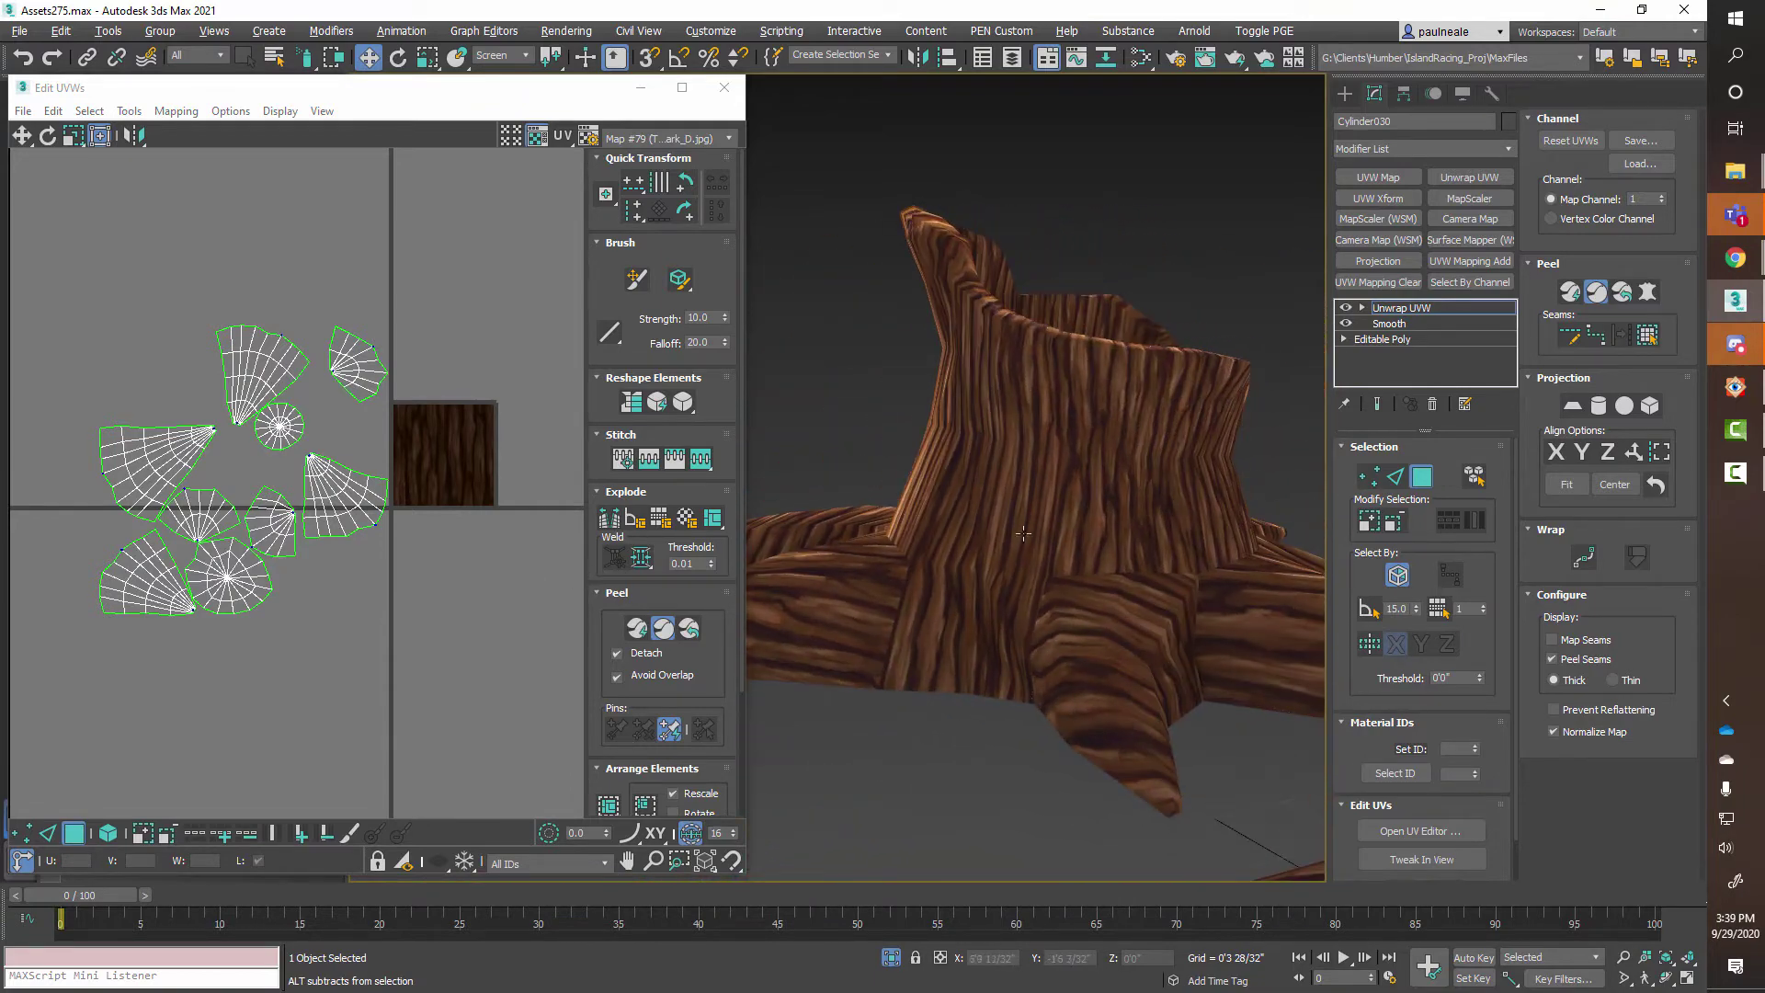
pyautogui.keyDown('alt'); pyautogui.moveTo(956, 517); pyautogui.dragTo(1002, 455, button='middle'); pyautogui.keyUp('alt')
pyautogui.scroll(-5, 1036, 514)
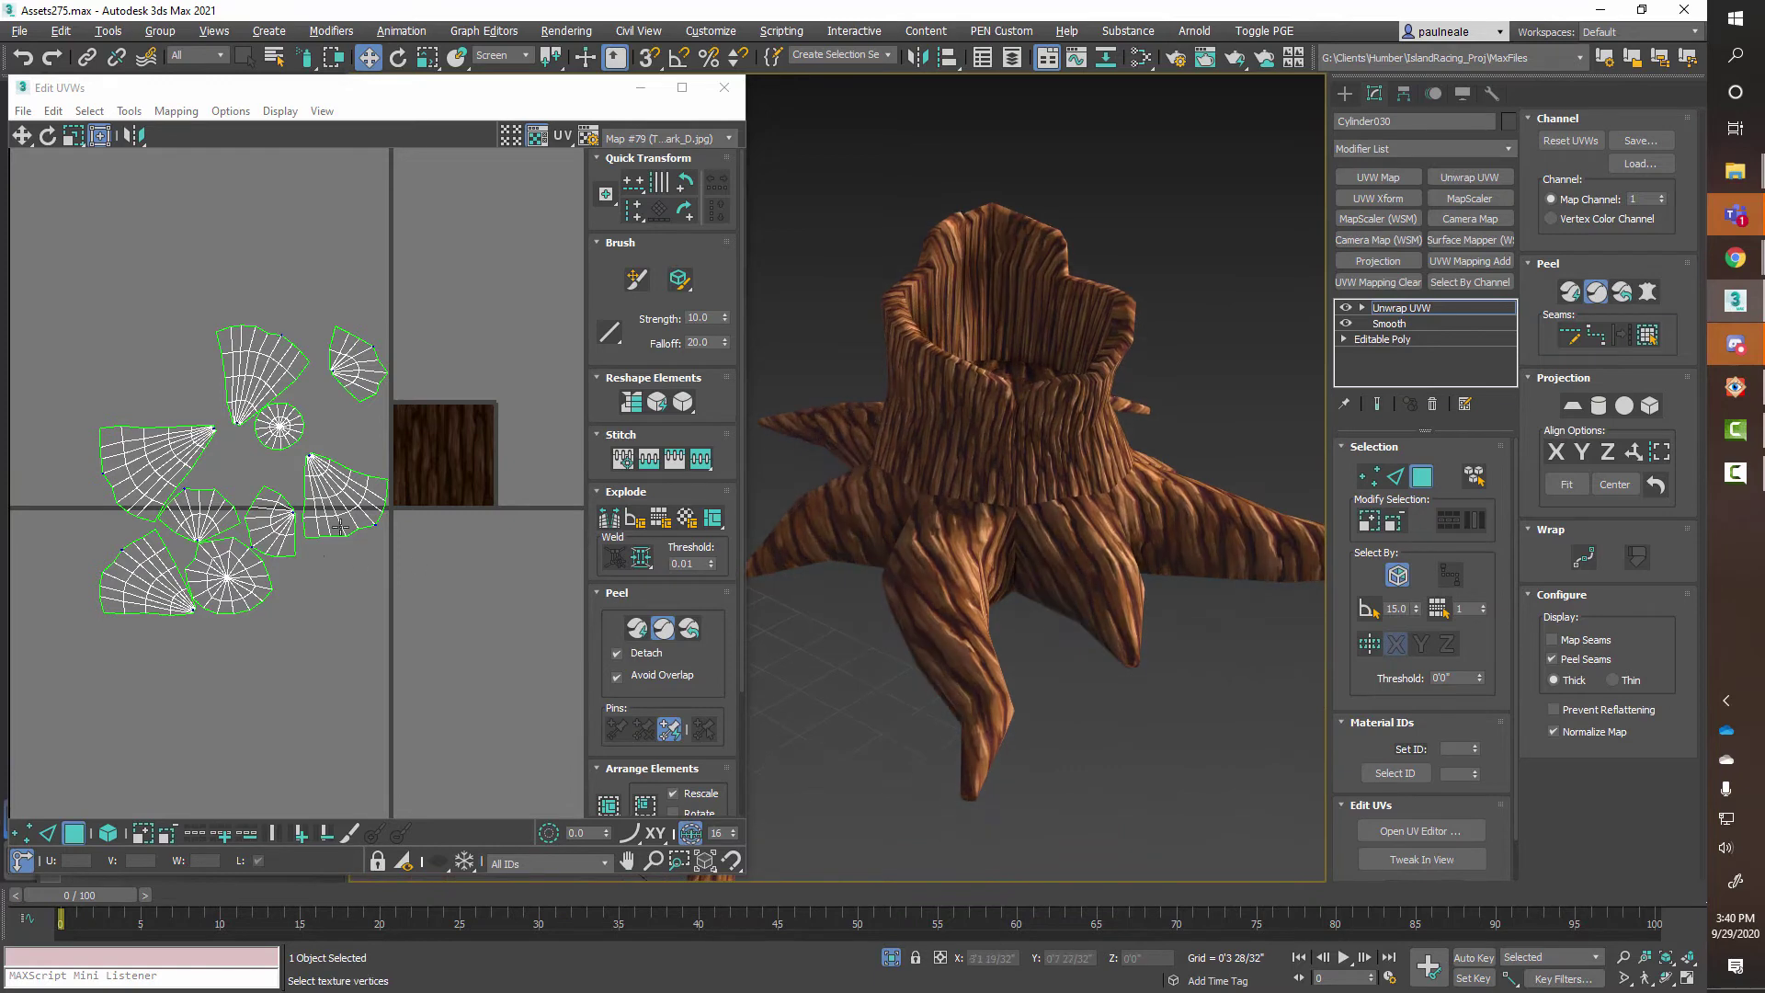
pyautogui.moveTo(439, 524); pyautogui.dragTo(371, 508, button='middle')
pyautogui.moveTo(244, 605); pyautogui.dragTo(276, 577, button='middle')
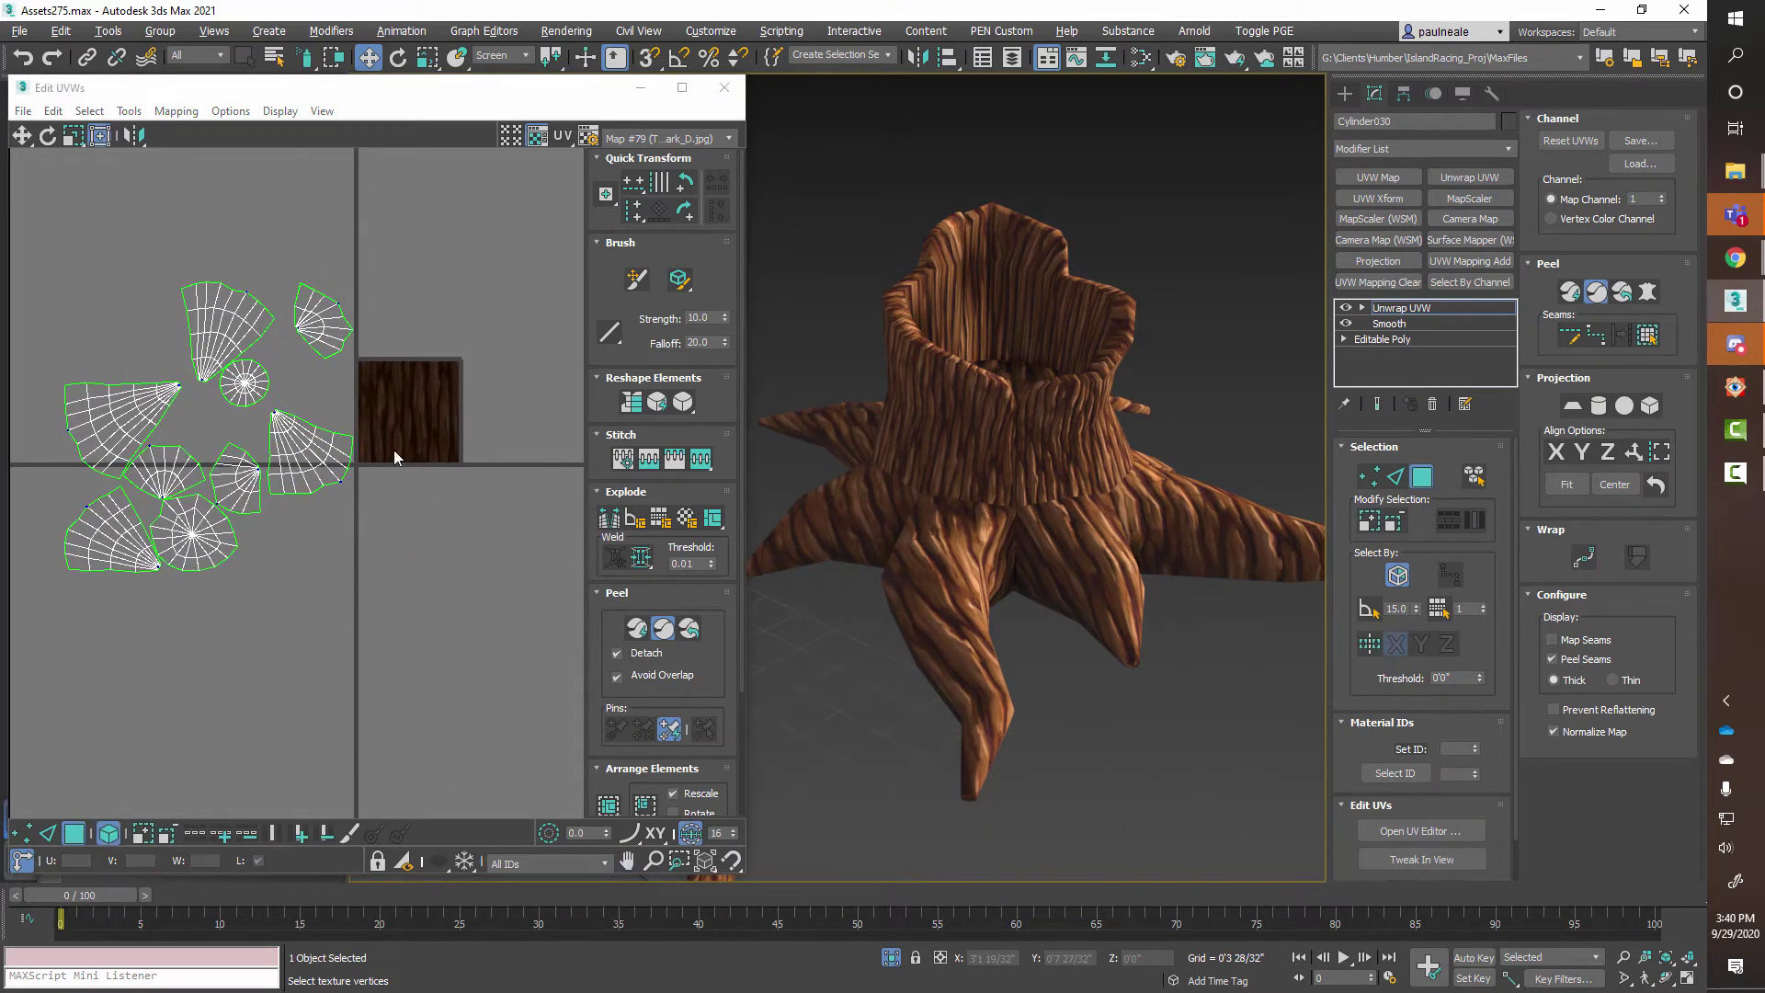
# Move the root shell beside the bark tile onto the tile, rotate it tip-down and fit it inside the tile's edges.
pyautogui.click(348, 470)
pyautogui.moveTo(348, 482); pyautogui.dragTo(471, 360)
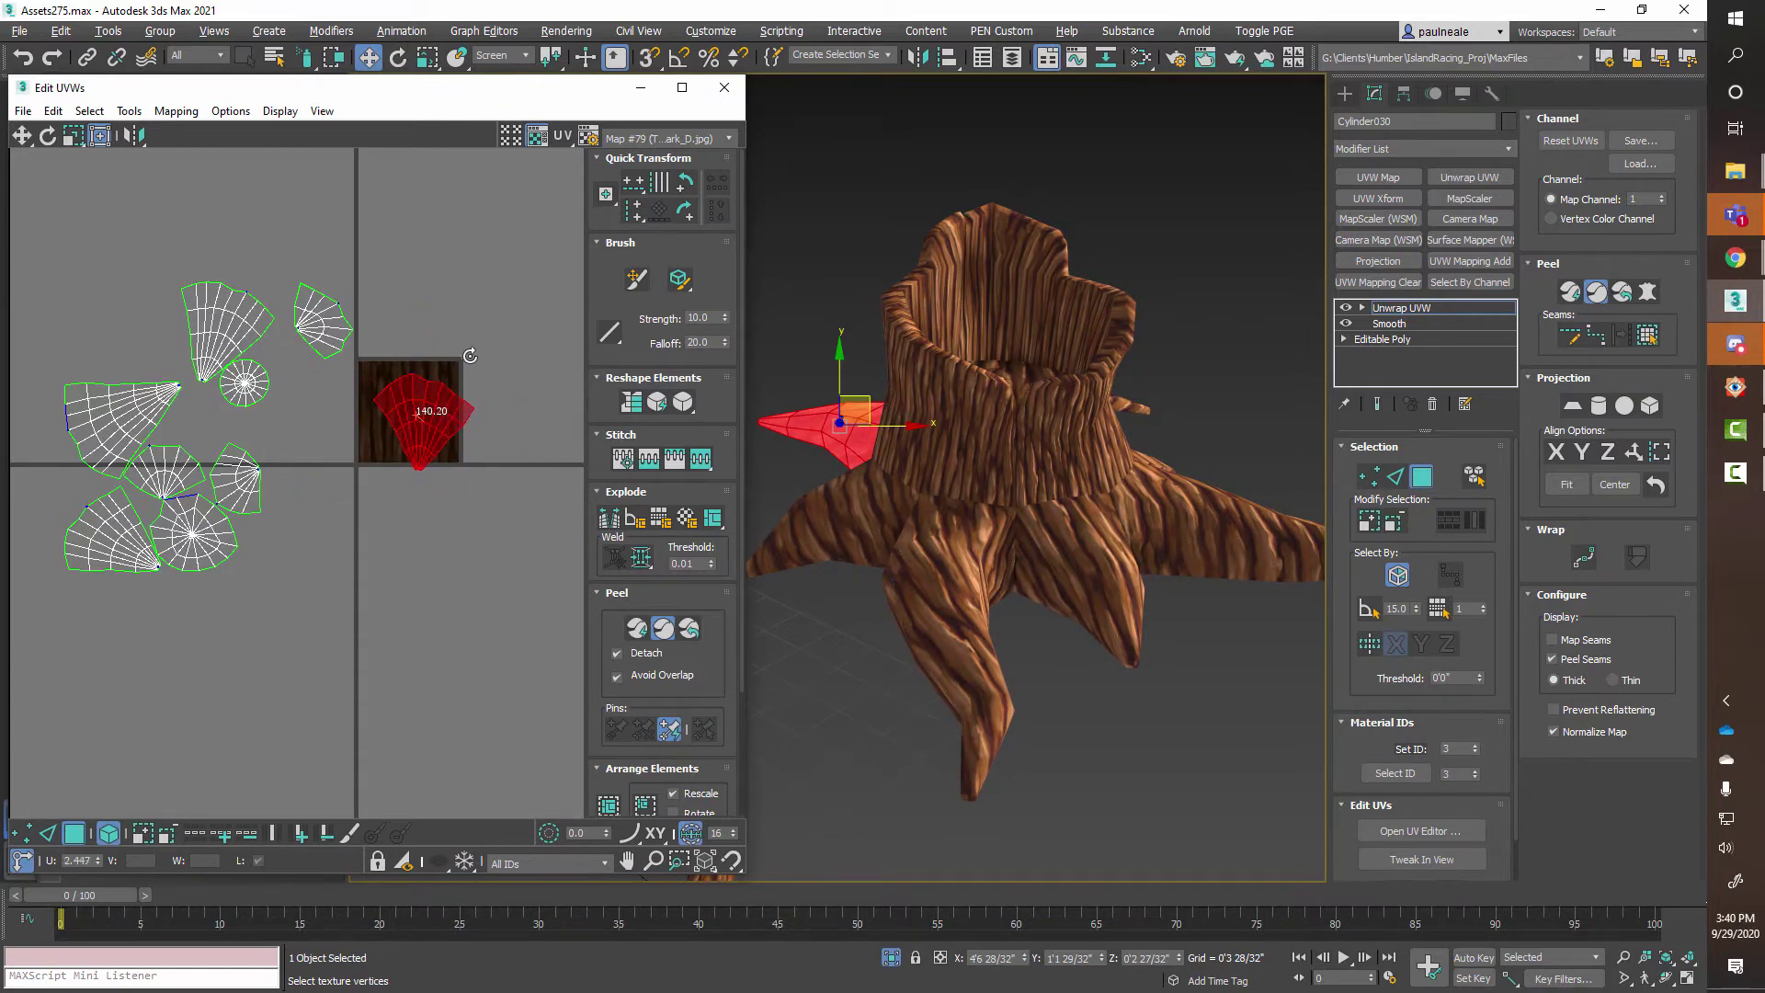
pyautogui.keyDown('alt'); pyautogui.moveTo(827, 432); pyautogui.dragTo(1131, 524, button='middle'); pyautogui.keyUp('alt')
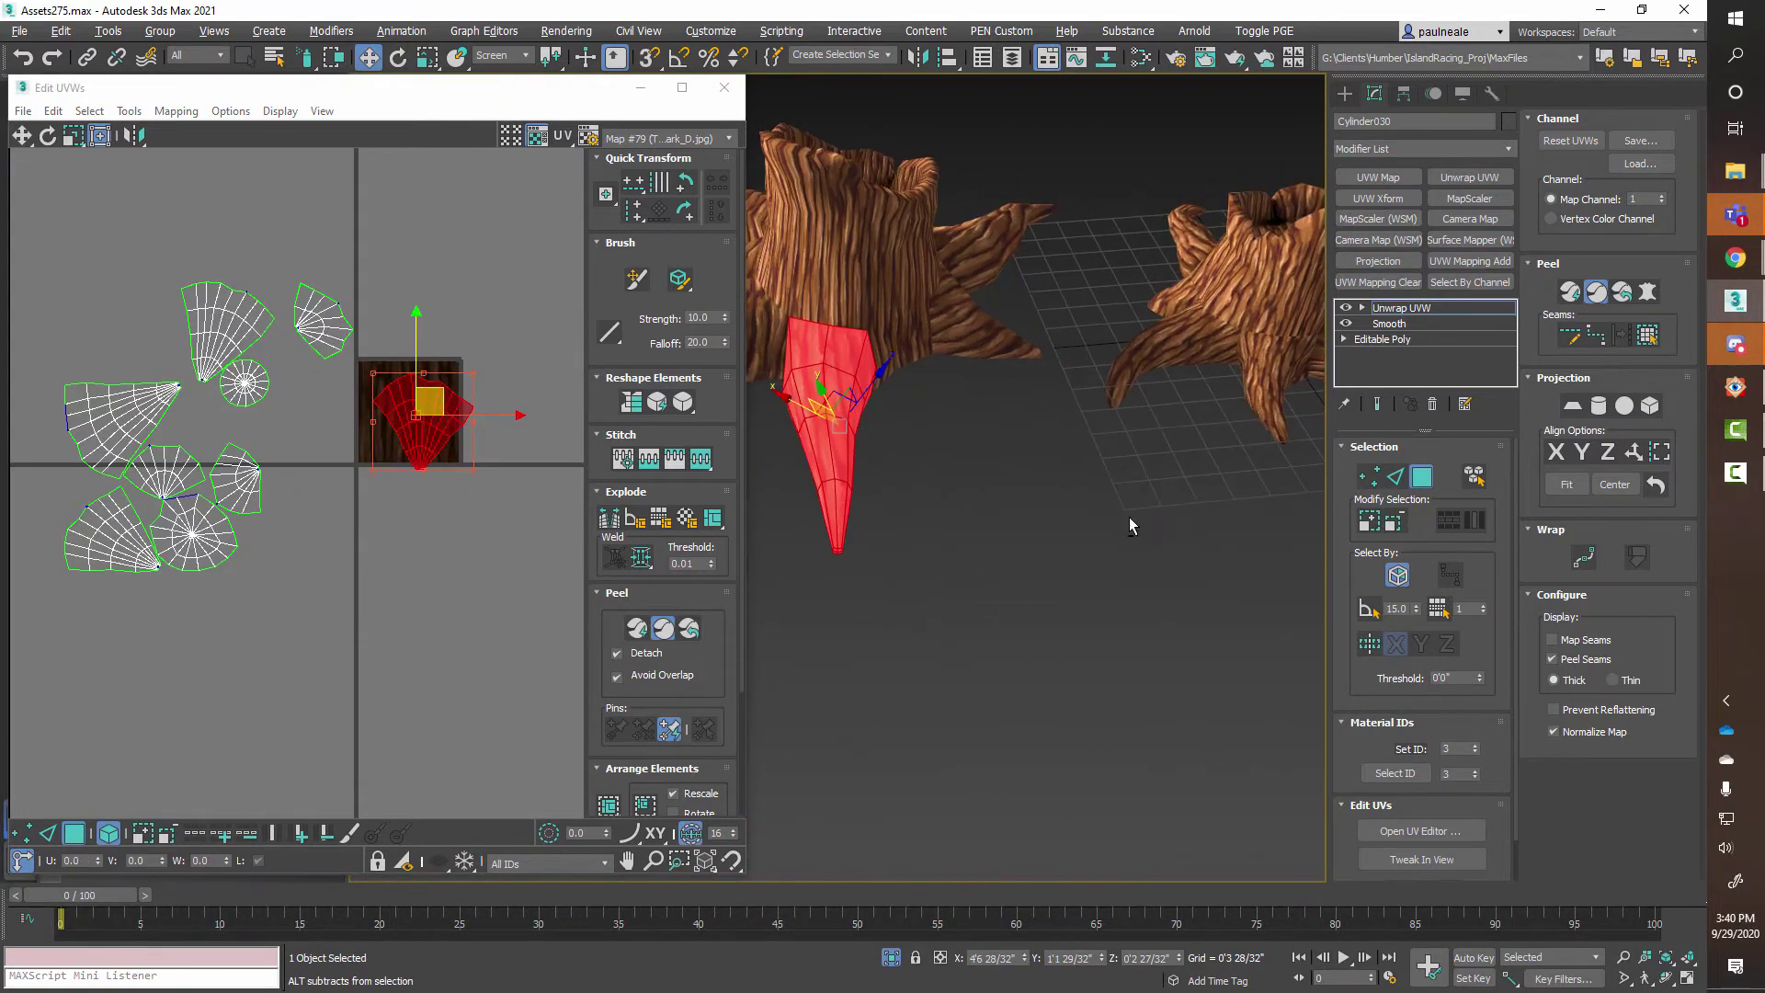
pyautogui.keyDown('ctrl'); pyautogui.keyDown('alt'); pyautogui.moveTo(837, 386); pyautogui.dragTo(837, 347, button='middle'); pyautogui.keyUp('alt'); pyautogui.keyUp('ctrl')
pyautogui.keyDown('alt'); pyautogui.moveTo(874, 422); pyautogui.dragTo(899, 408, button='middle'); pyautogui.keyUp('alt')
pyautogui.moveTo(449, 453); pyautogui.dragTo(425, 430)
pyautogui.keyDown('alt'); pyautogui.moveTo(916, 467); pyautogui.dragTo(935, 602, button='middle'); pyautogui.keyUp('alt')
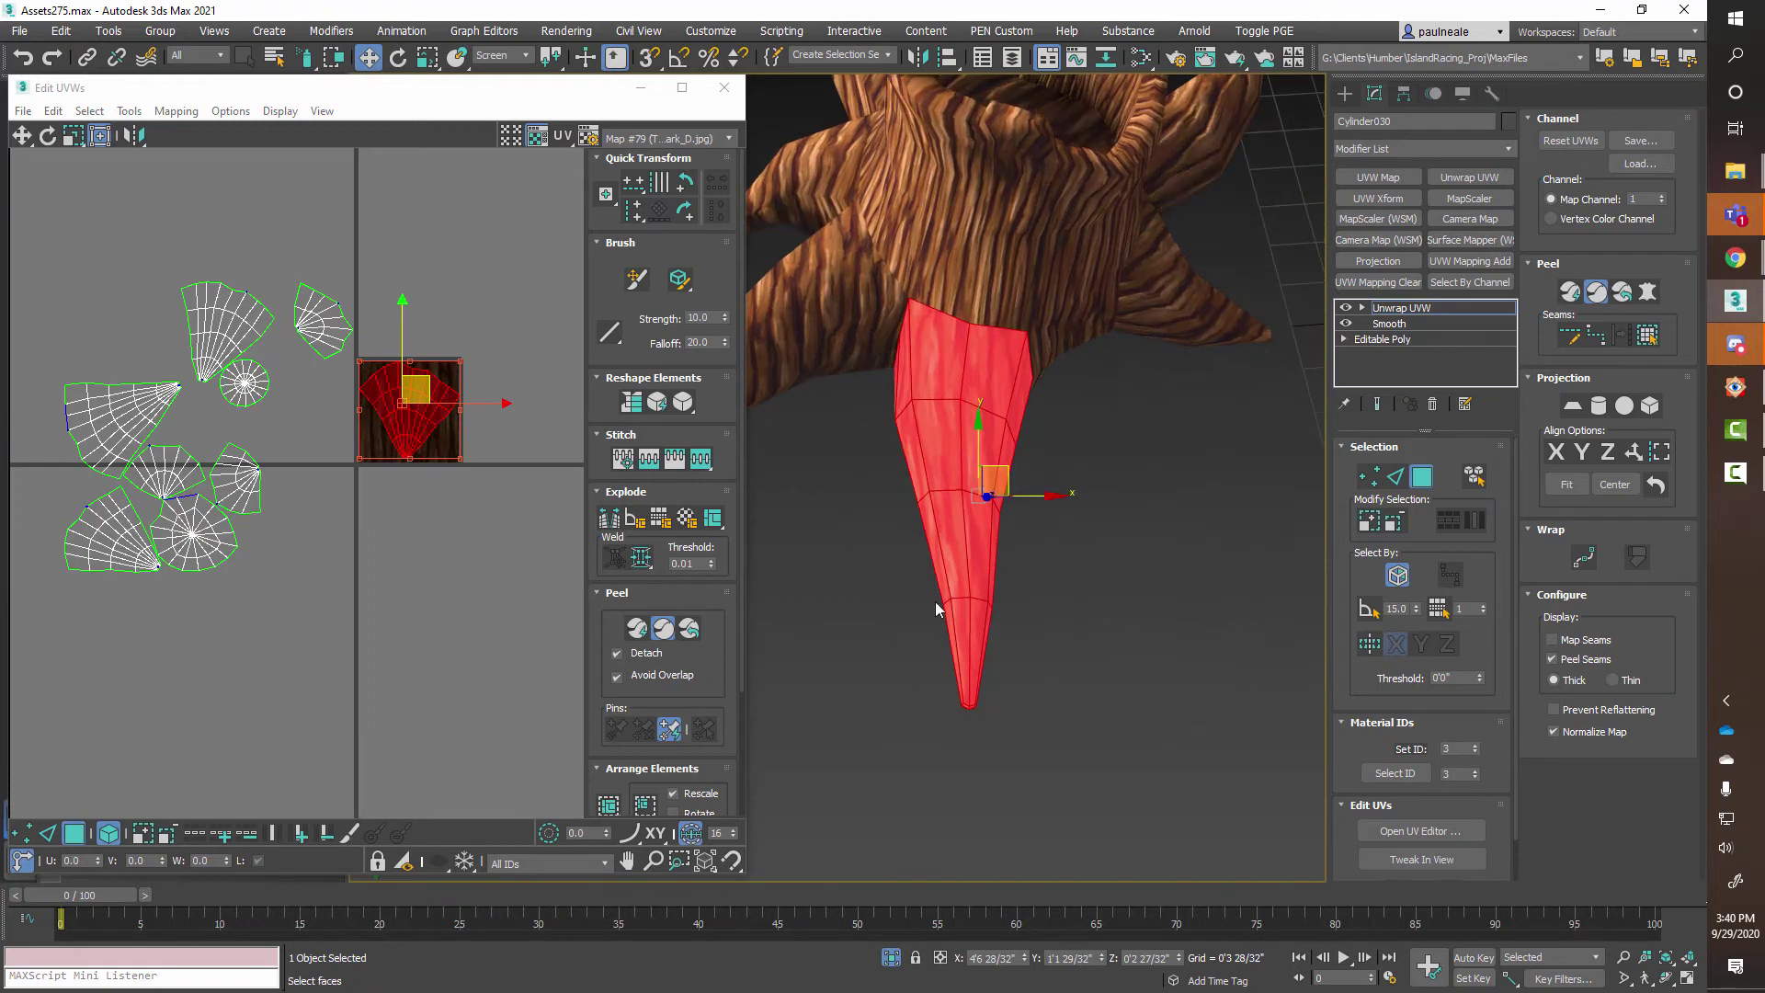
# Try scaling the root shell taller and wider beyond the bark tile and check the grain on the root.
pyautogui.moveTo(457, 467); pyautogui.dragTo(456, 506)
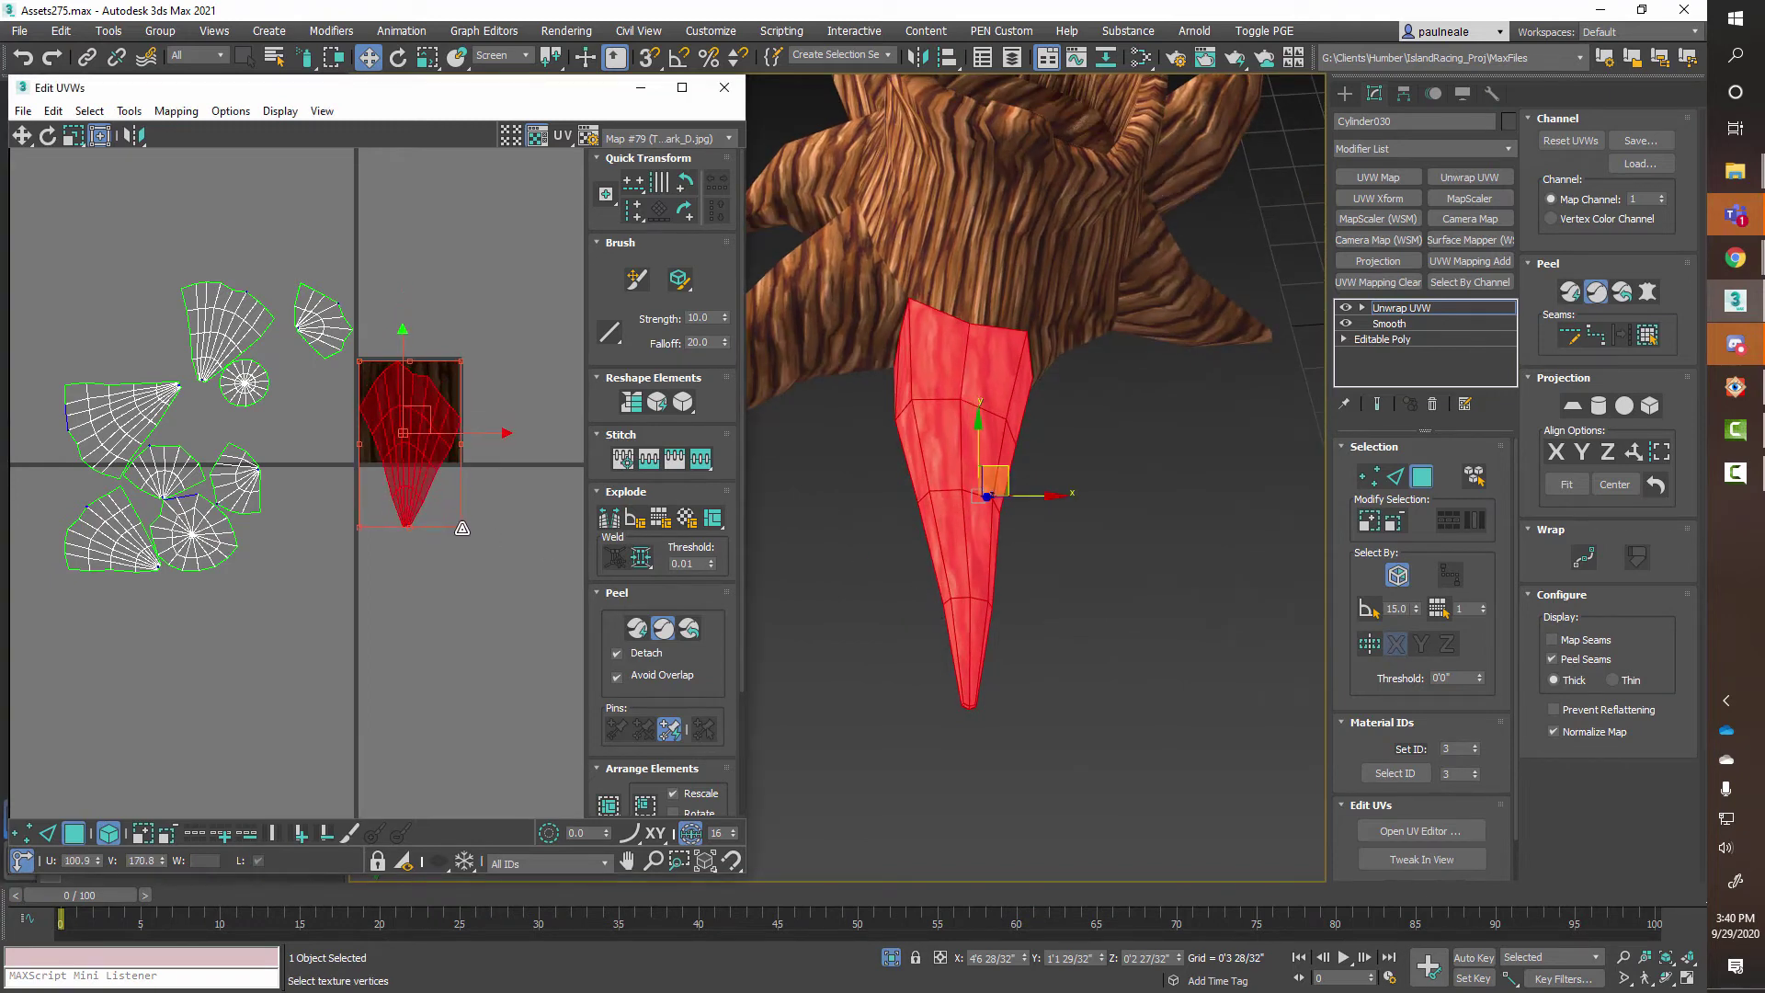
pyautogui.moveTo(466, 586); pyautogui.dragTo(530, 581)
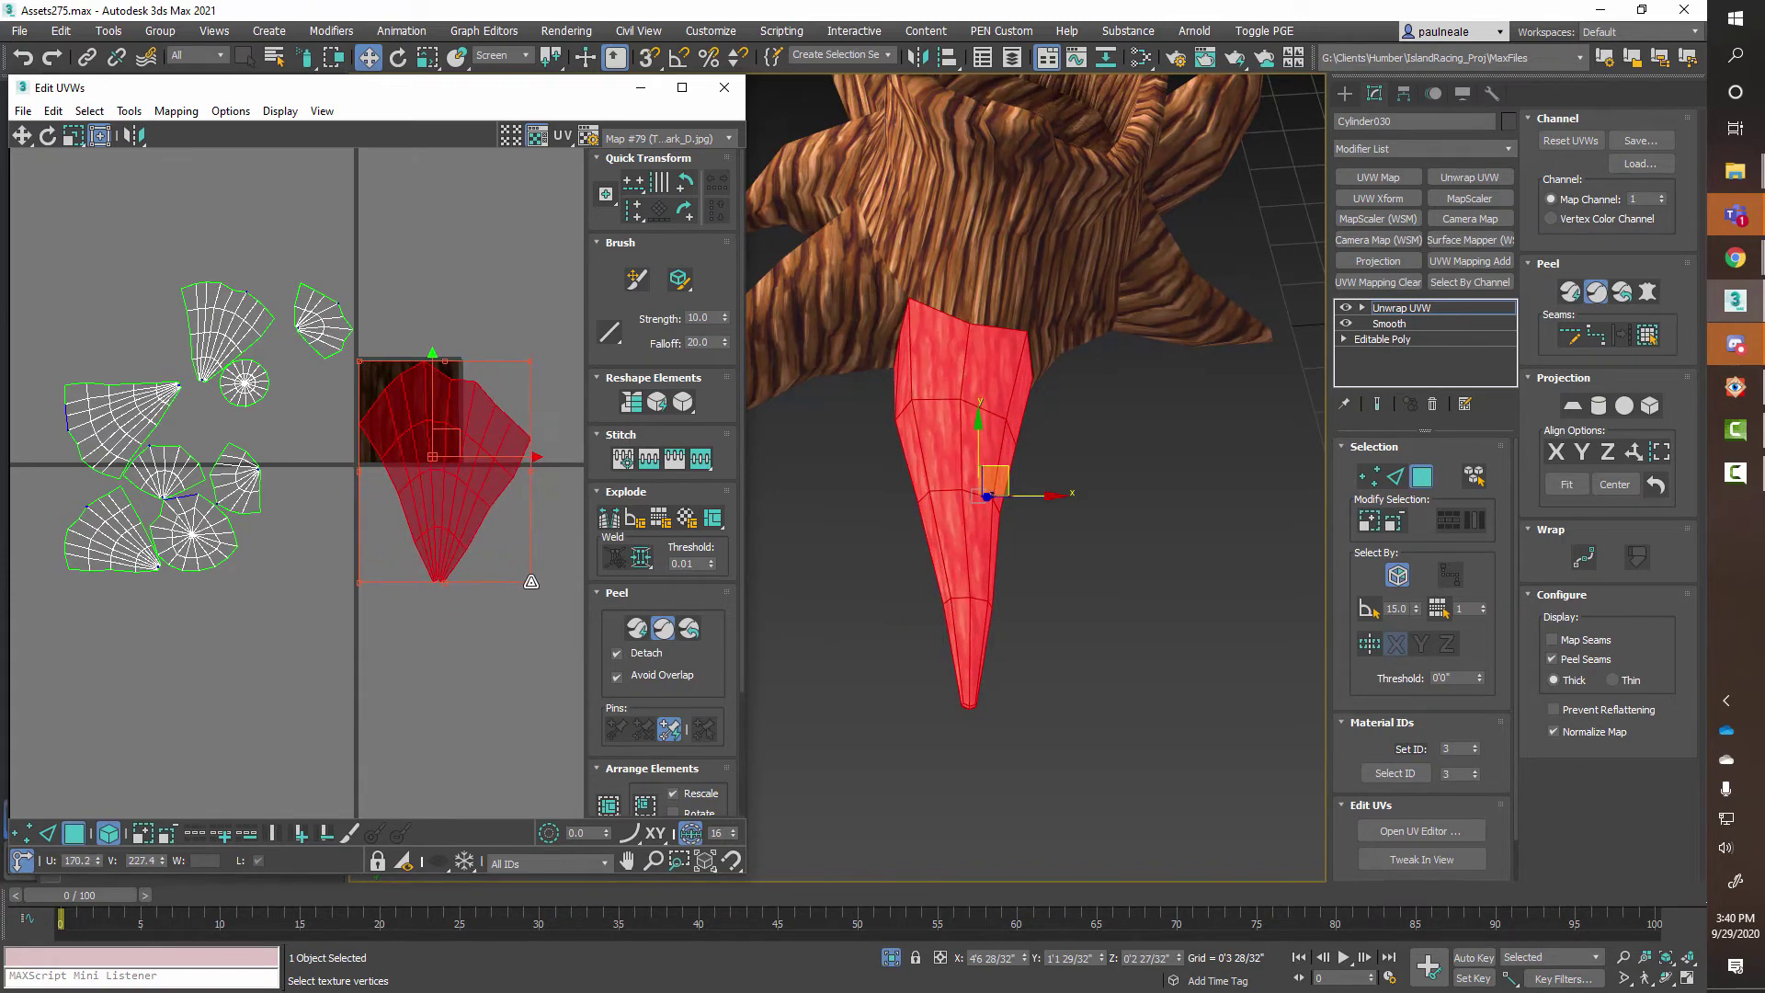
pyautogui.keyDown('alt'); pyautogui.moveTo(1045, 526); pyautogui.dragTo(1131, 474, button='middle'); pyautogui.keyUp('alt')
pyautogui.click(1107, 578)
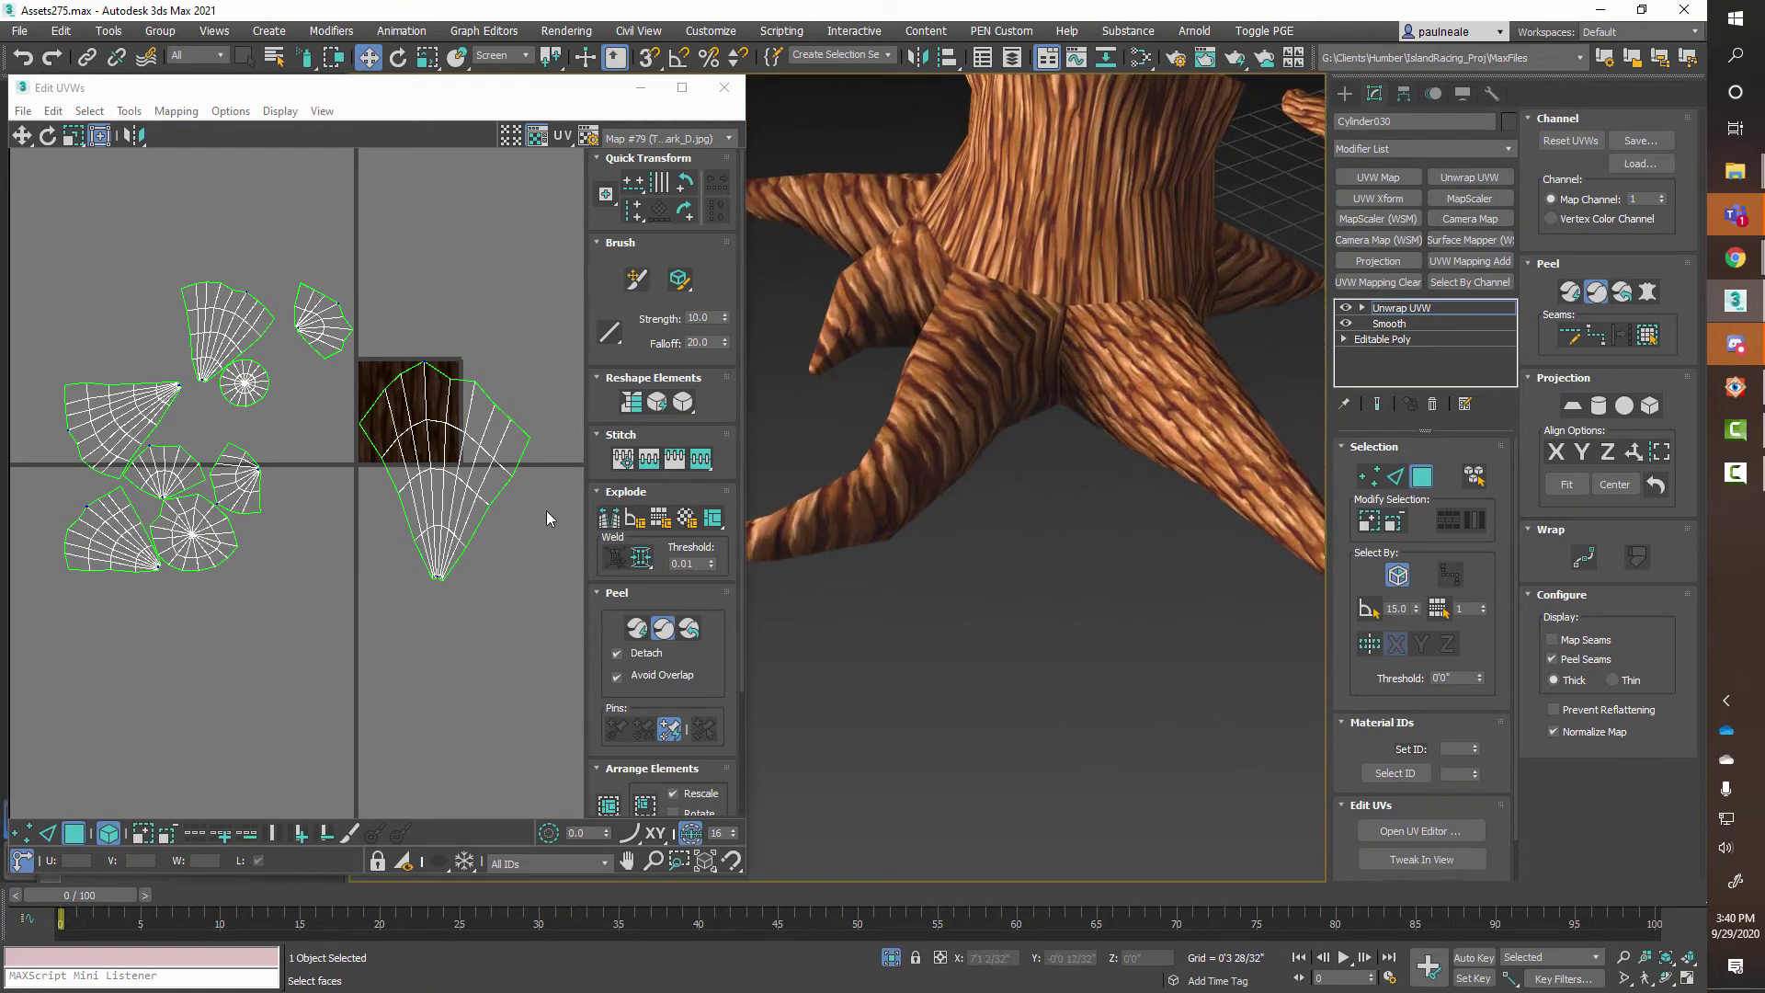
# Reselect the enlarged root shell, bring it back inside the bark tile and start Peel Mode on it.
pyautogui.click(458, 513)
pyautogui.moveTo(451, 586); pyautogui.dragTo(462, 590)
pyautogui.scroll(3, 465, 505)
pyautogui.moveTo(377, 437); pyautogui.dragTo(311, 583, button='middle')
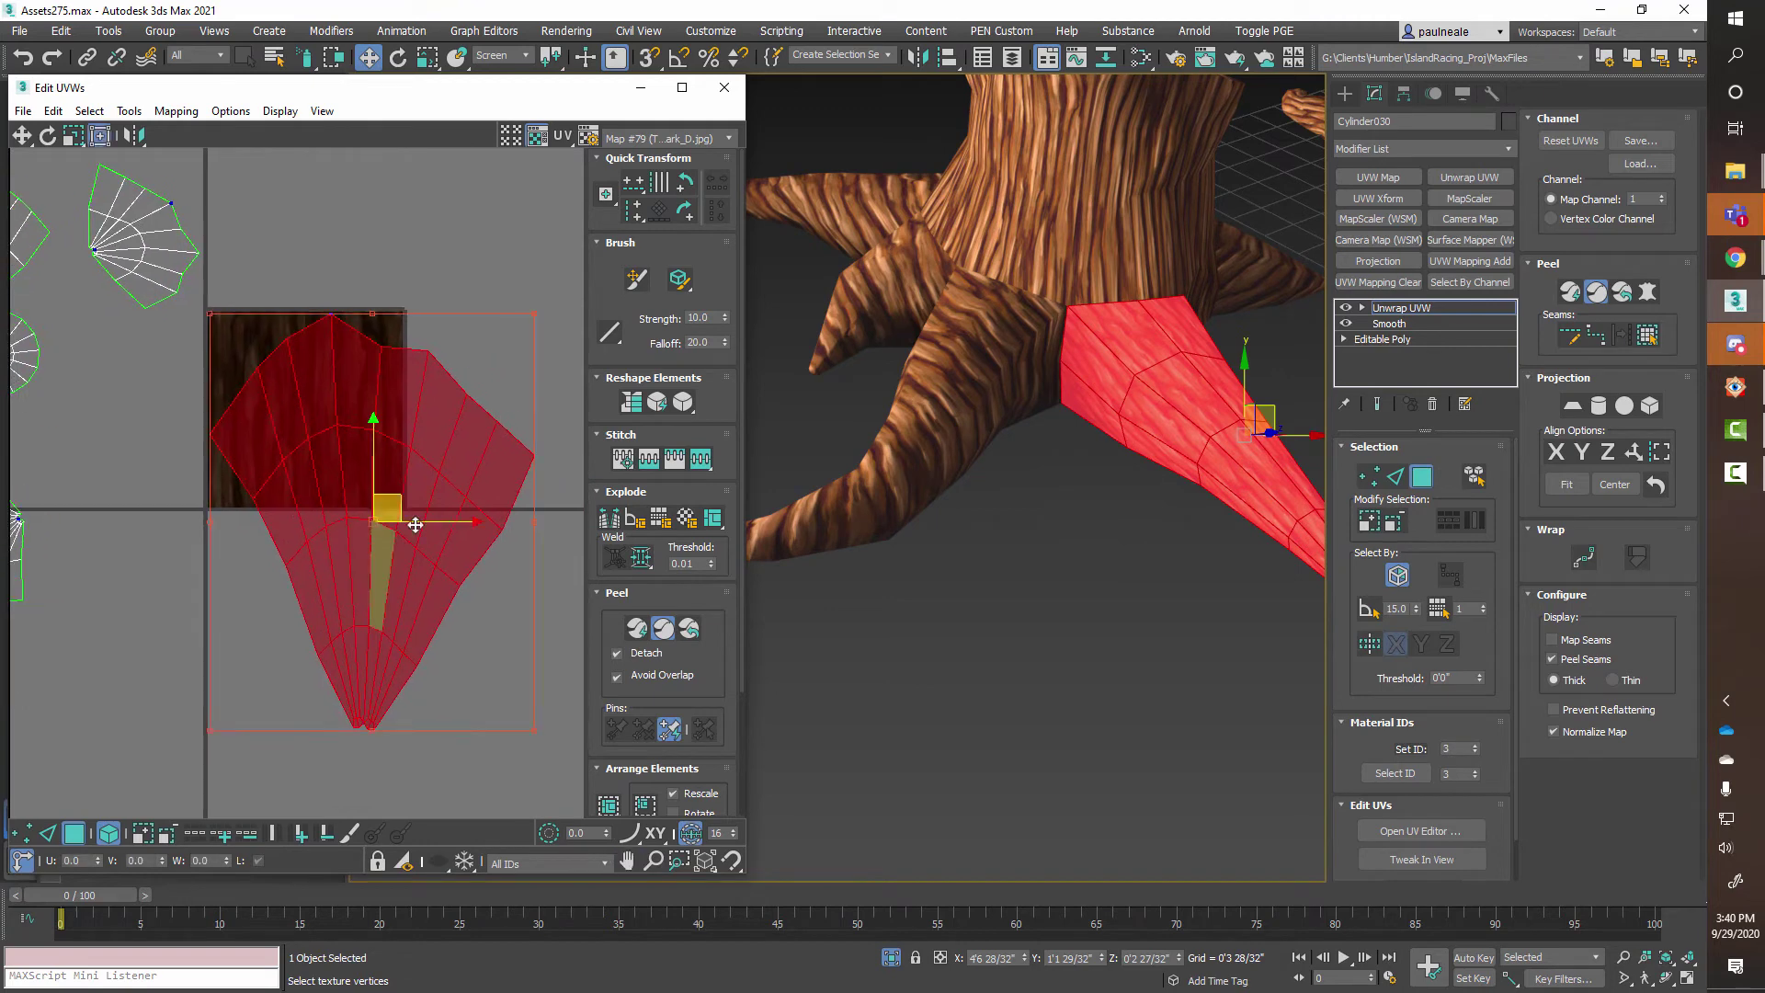
pyautogui.click(665, 632)
pyautogui.moveTo(329, 406); pyautogui.dragTo(410, 309, button='middle')
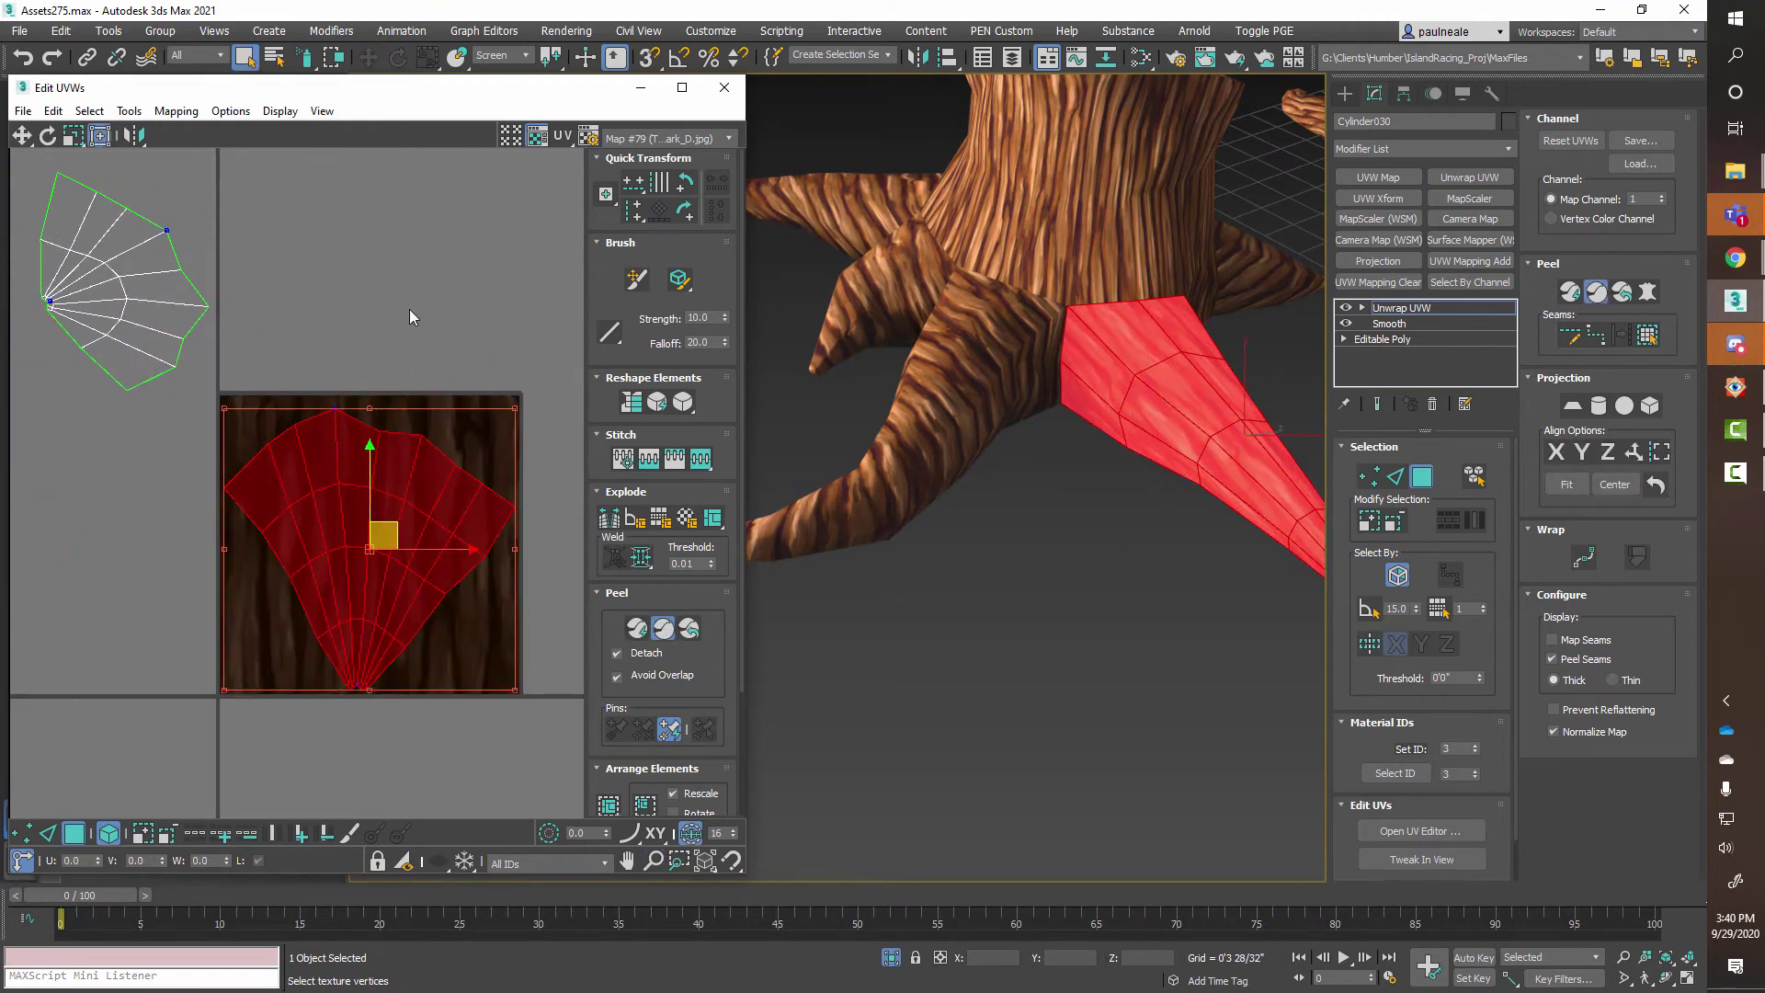
# In vertex mode, pull the root shell's two upper corners to the tile's corners and line its upper-edge vertices up with the tile's edge.
pyautogui.click(410, 309)
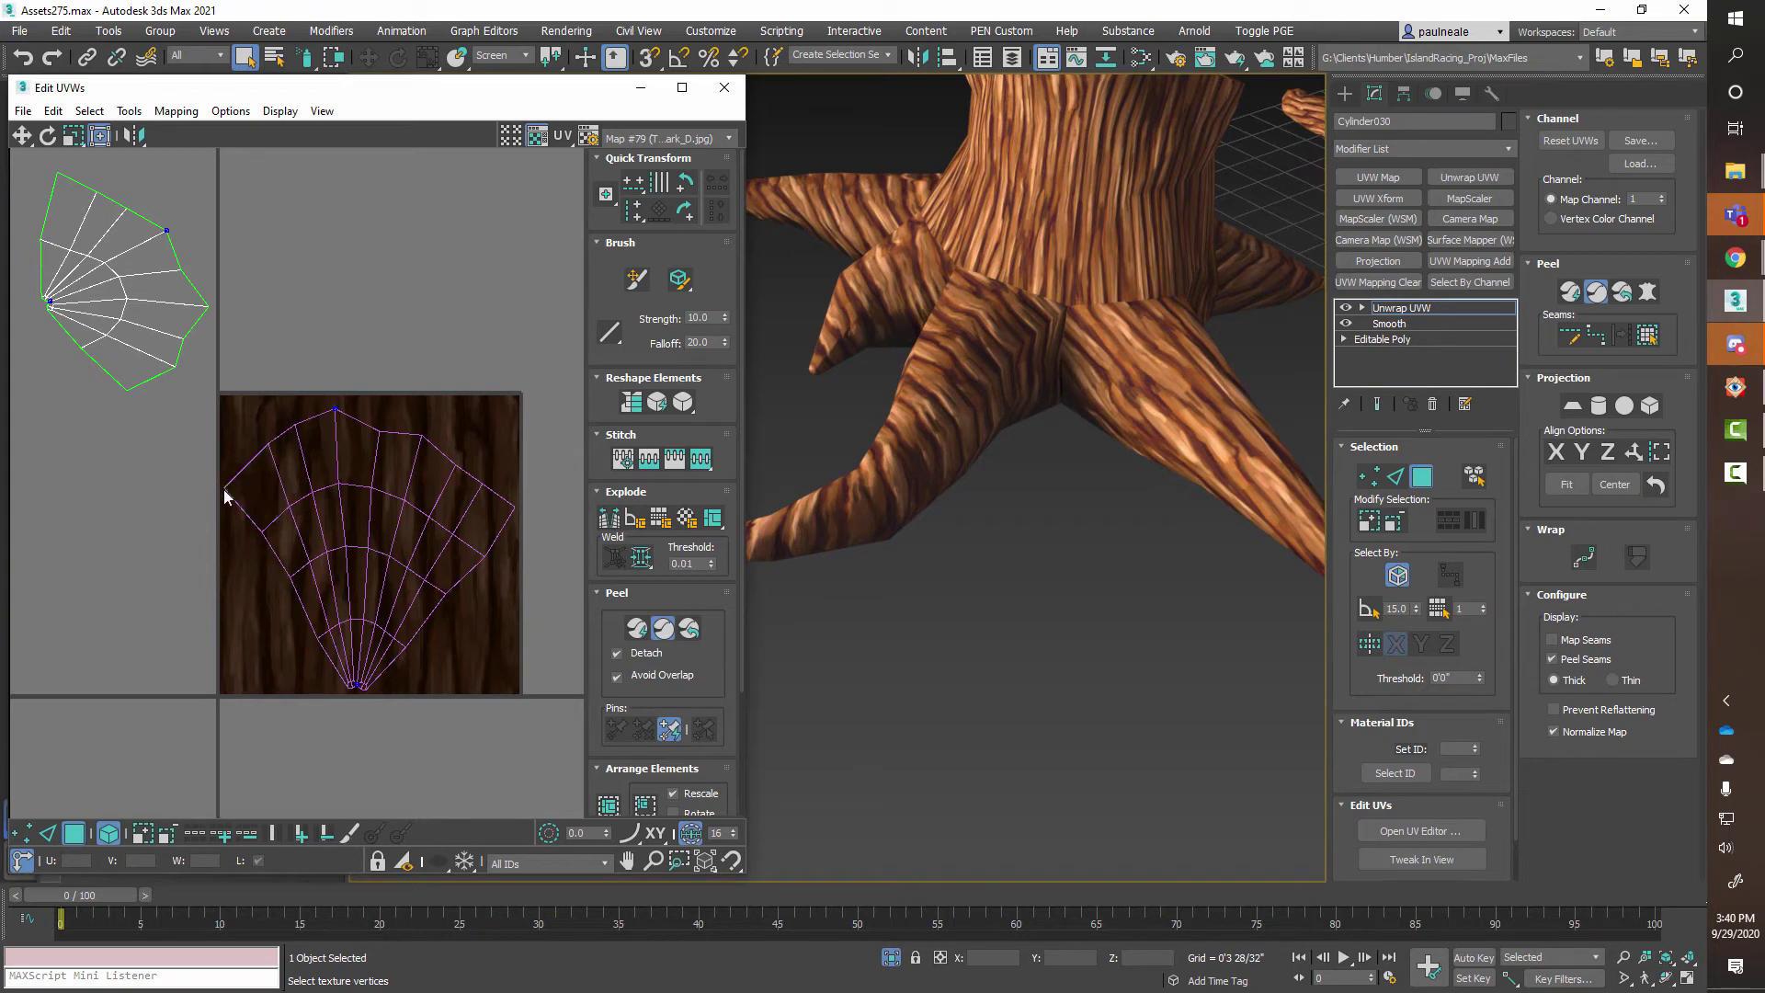
pyautogui.click(21, 833)
pyautogui.hotkey('ctrl', 'a')
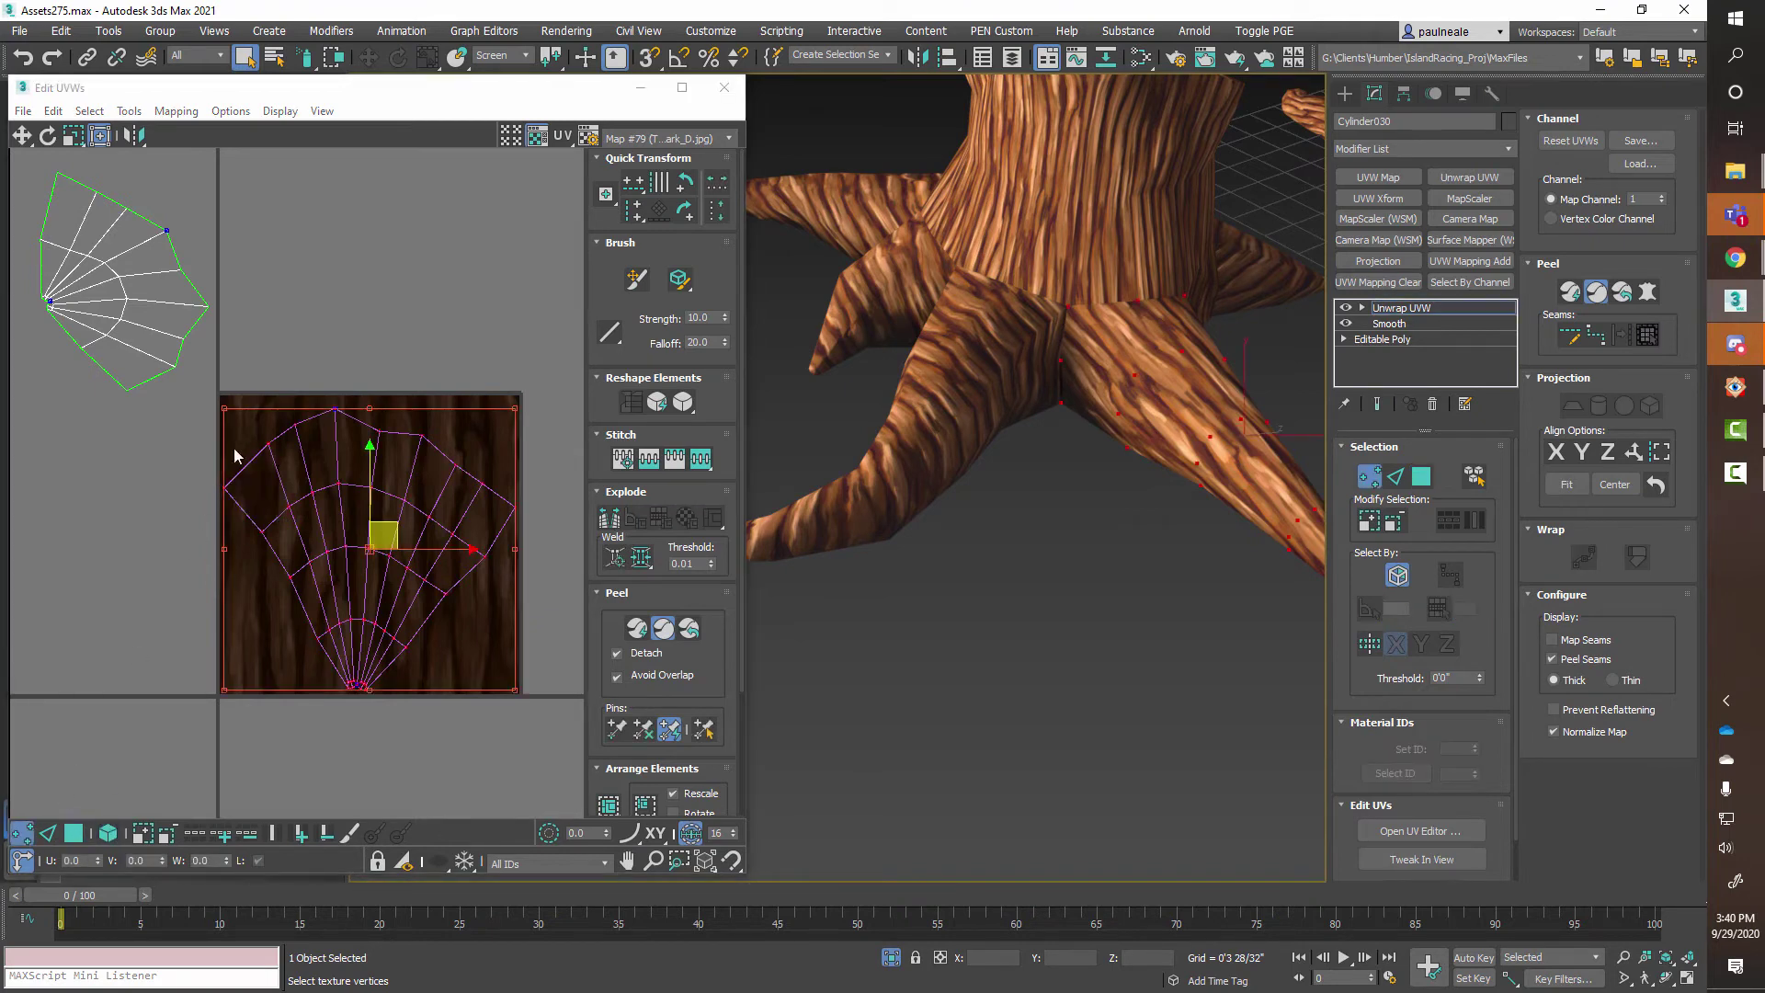
pyautogui.moveTo(221, 487); pyautogui.dragTo(223, 397)
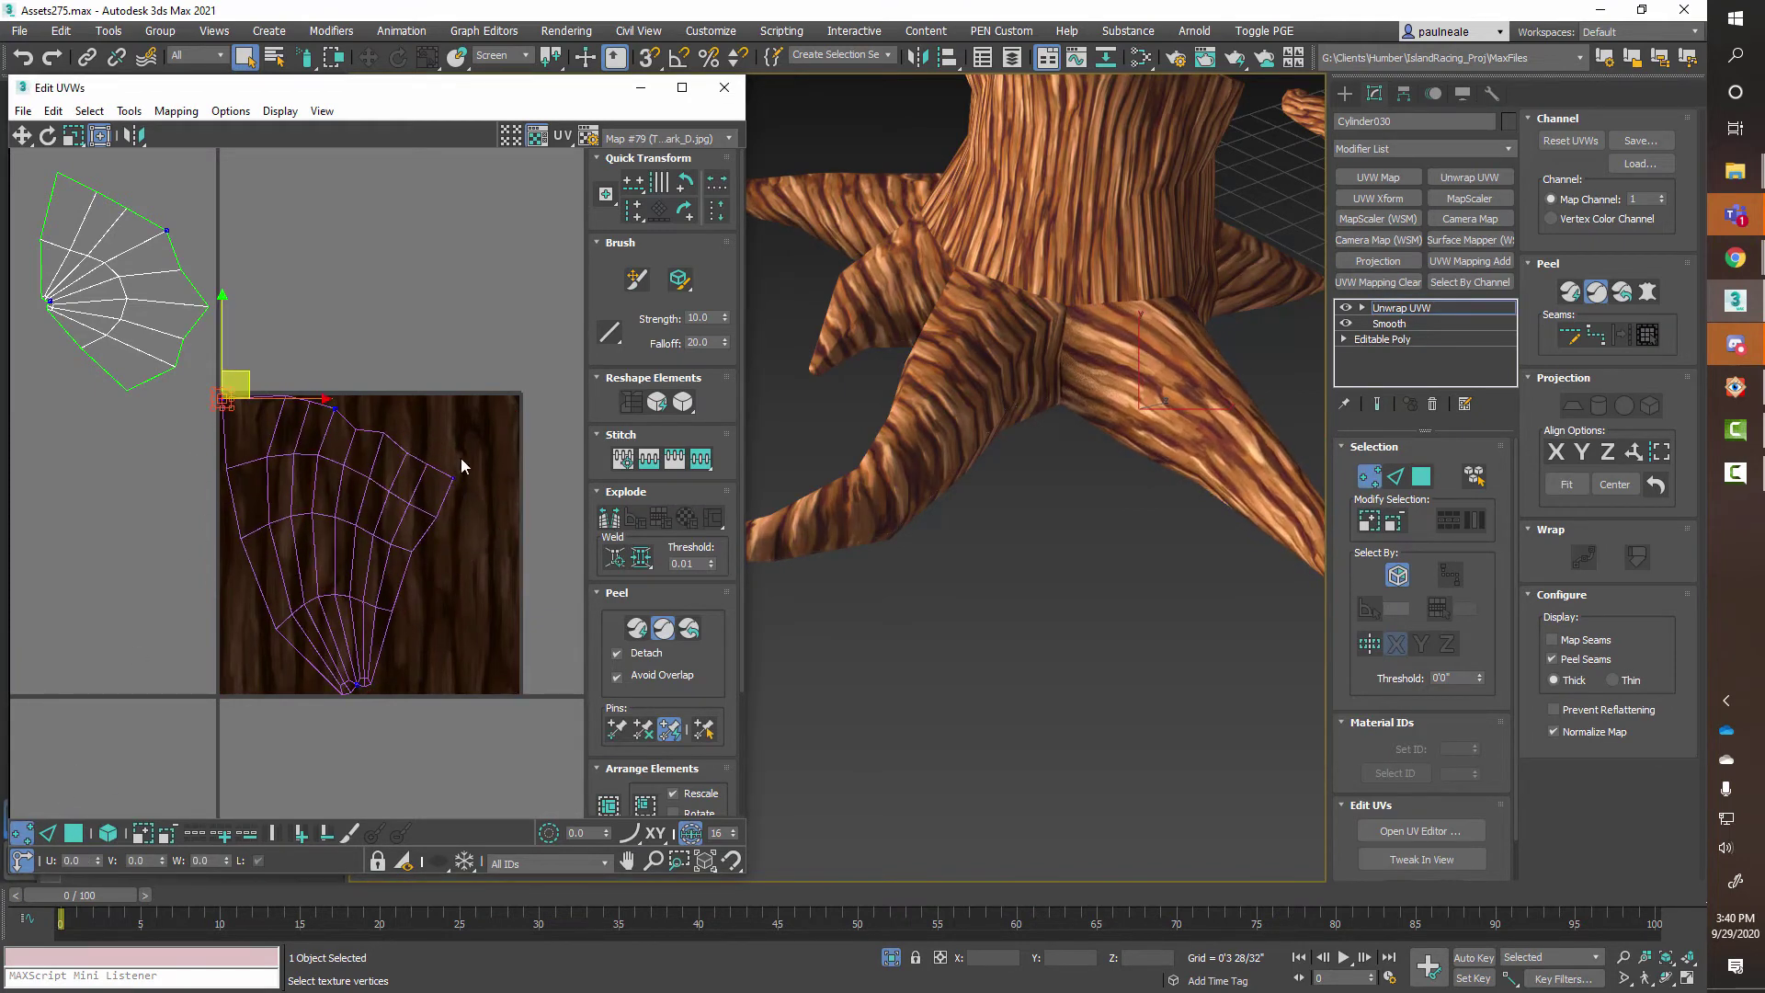
pyautogui.moveTo(452, 477); pyautogui.dragTo(515, 397)
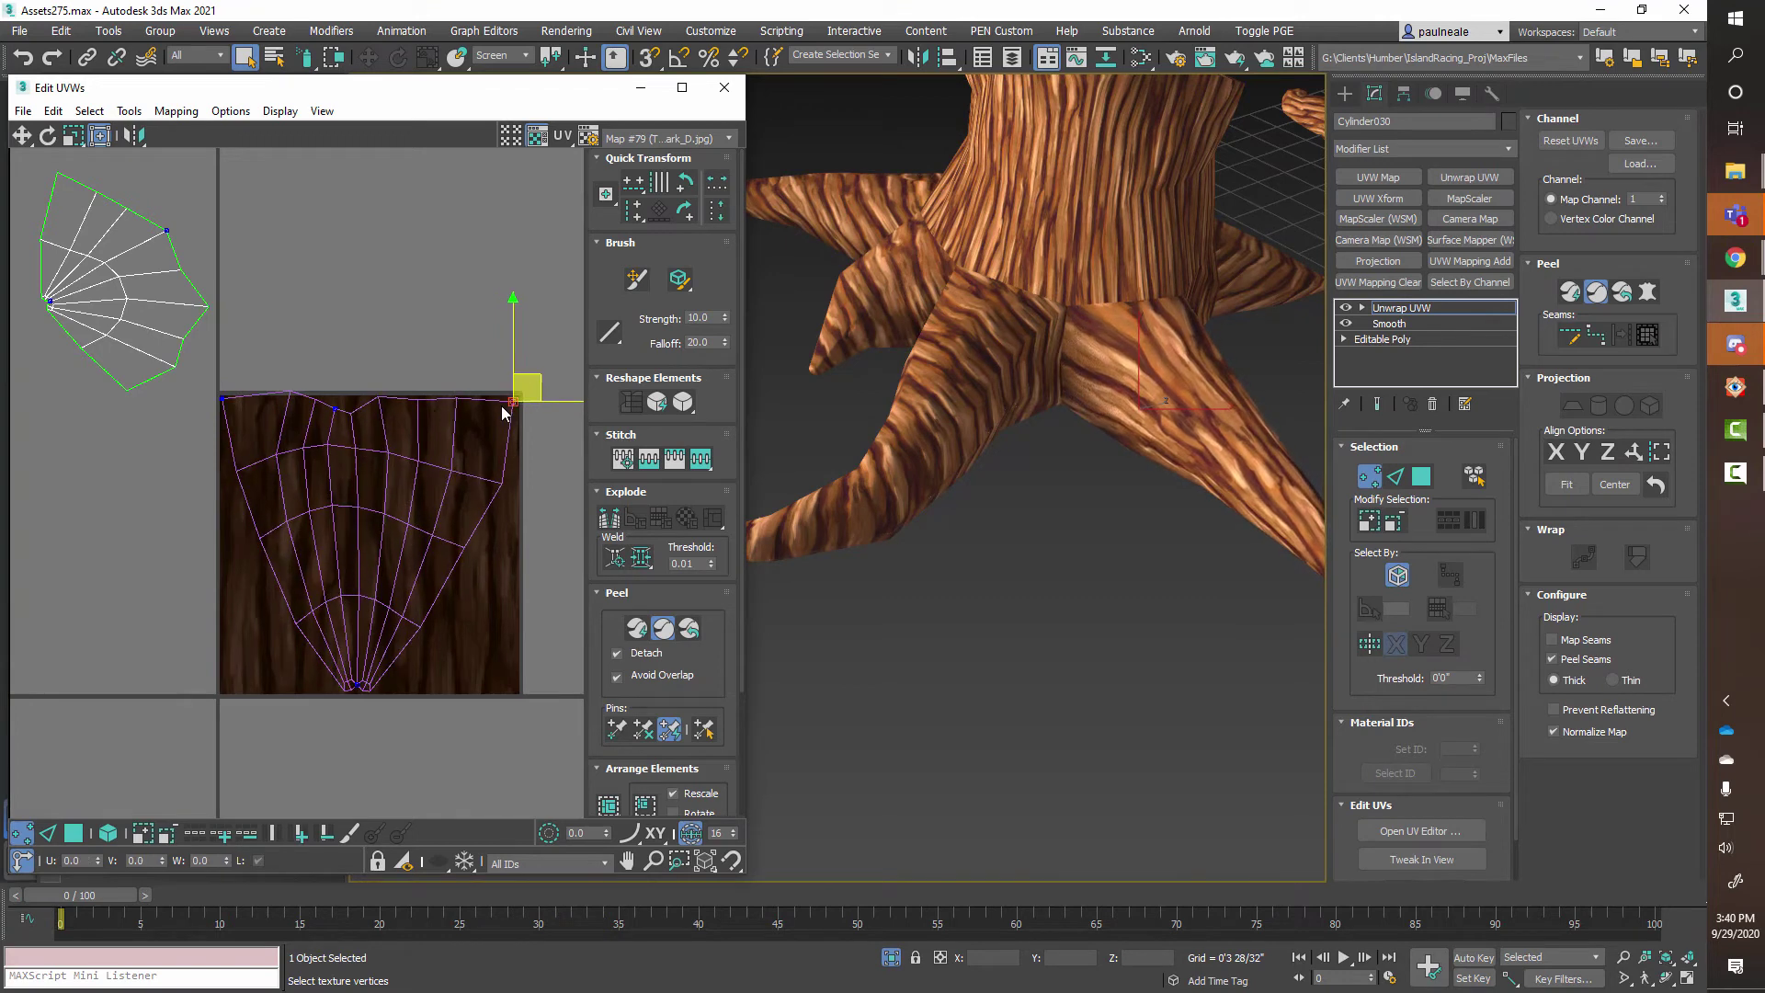
pyautogui.click(327, 401)
pyautogui.moveTo(377, 389); pyautogui.dragTo(262, 399)
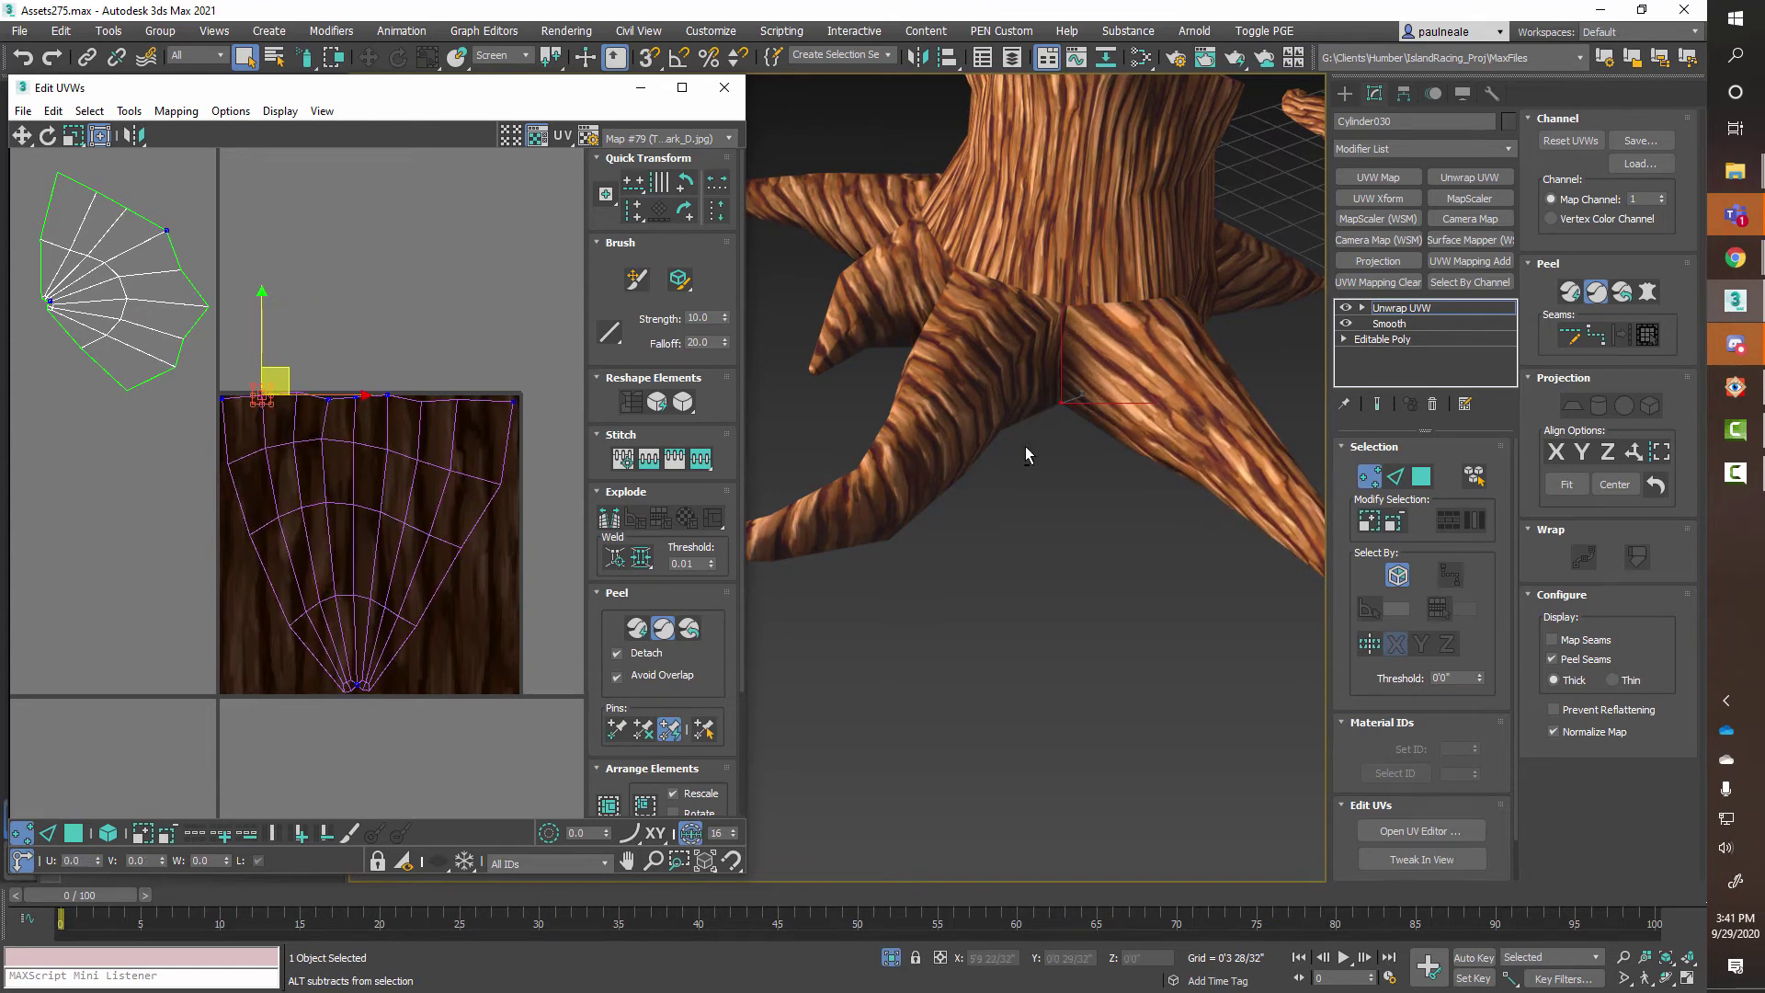
# Spread the root's tip vertices to the tile's lower corners and pull the shell's side vertices out to the tile's vertical edges.
pyautogui.keyDown('alt'); pyautogui.moveTo(1025, 448); pyautogui.dragTo(1057, 405, button='middle'); pyautogui.keyUp('alt')
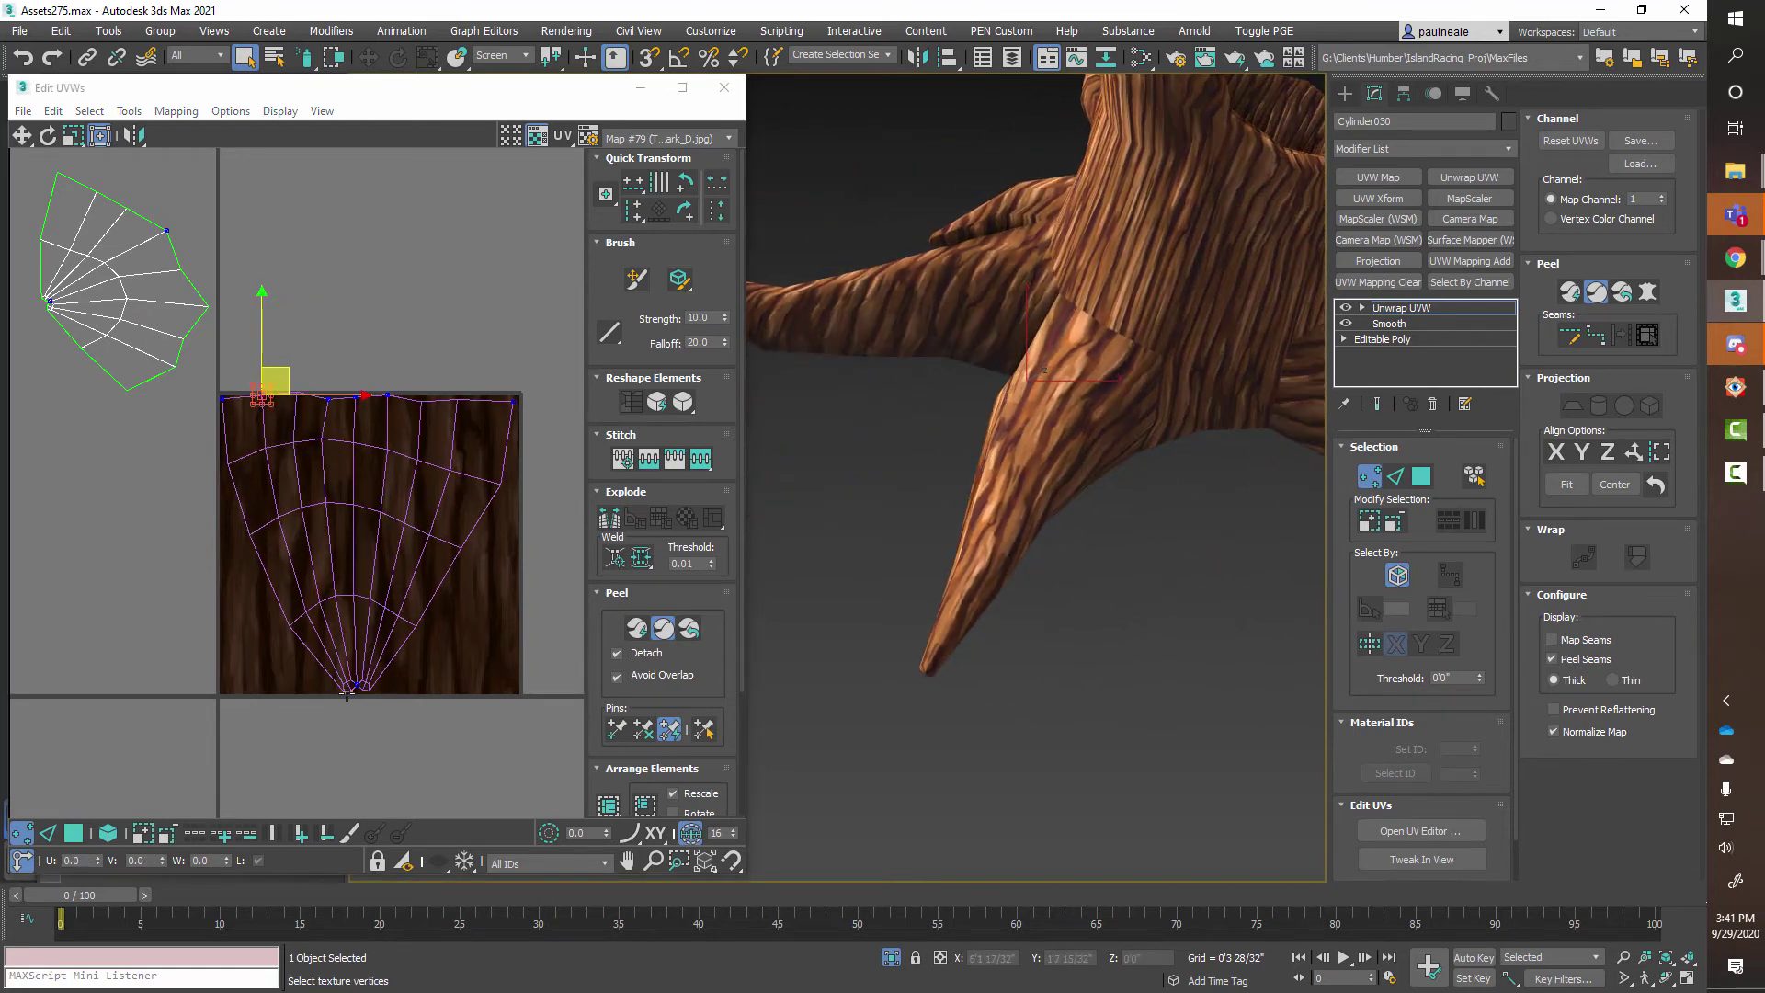
pyautogui.moveTo(342, 691); pyautogui.dragTo(252, 694)
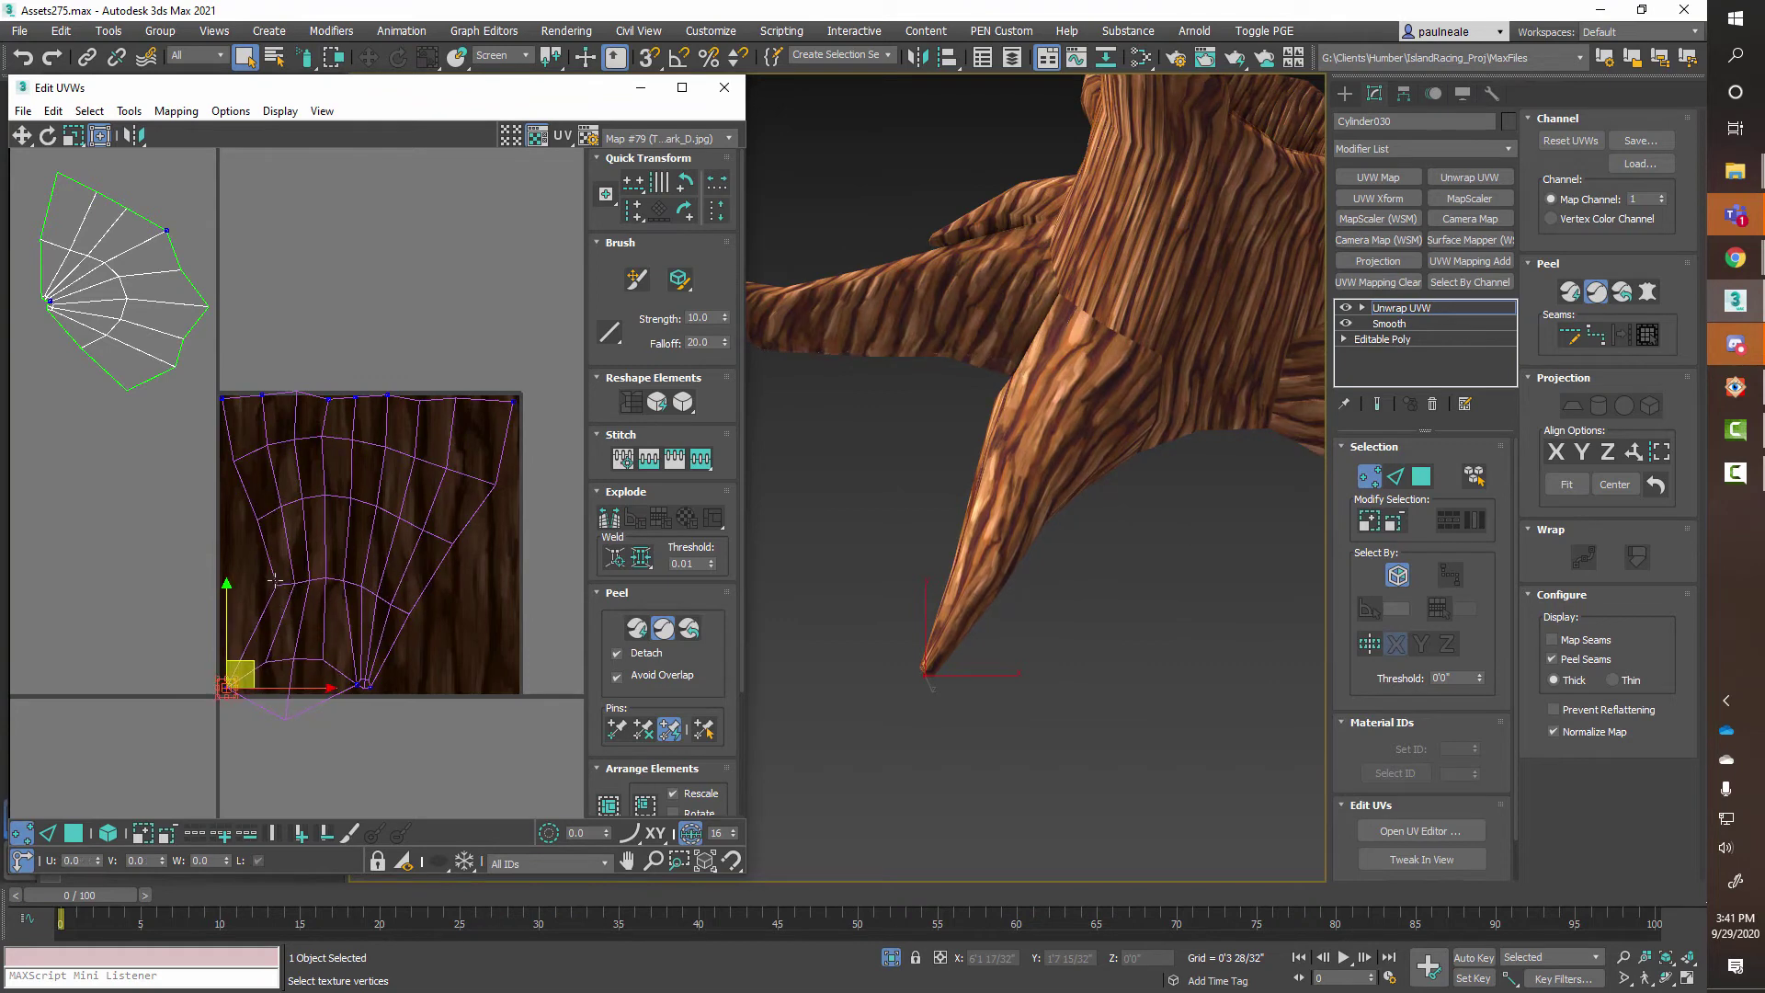
pyautogui.moveTo(228, 685); pyautogui.dragTo(218, 494)
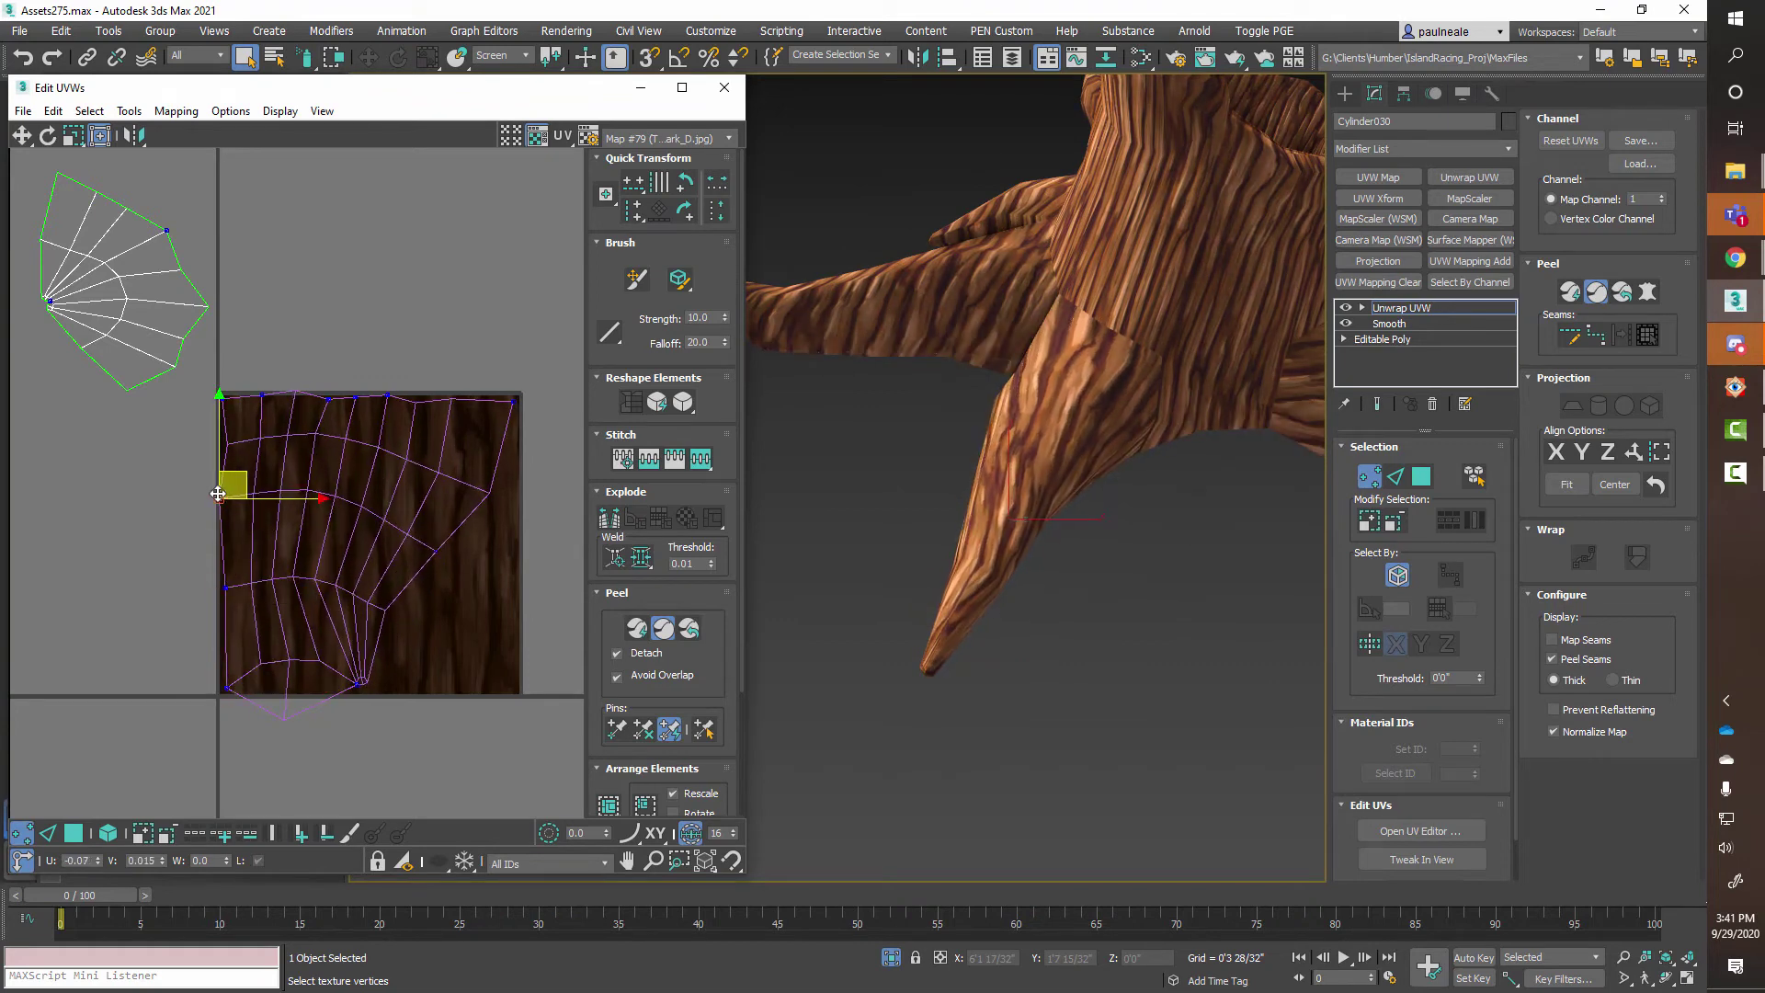
pyautogui.moveTo(366, 680); pyautogui.dragTo(494, 691)
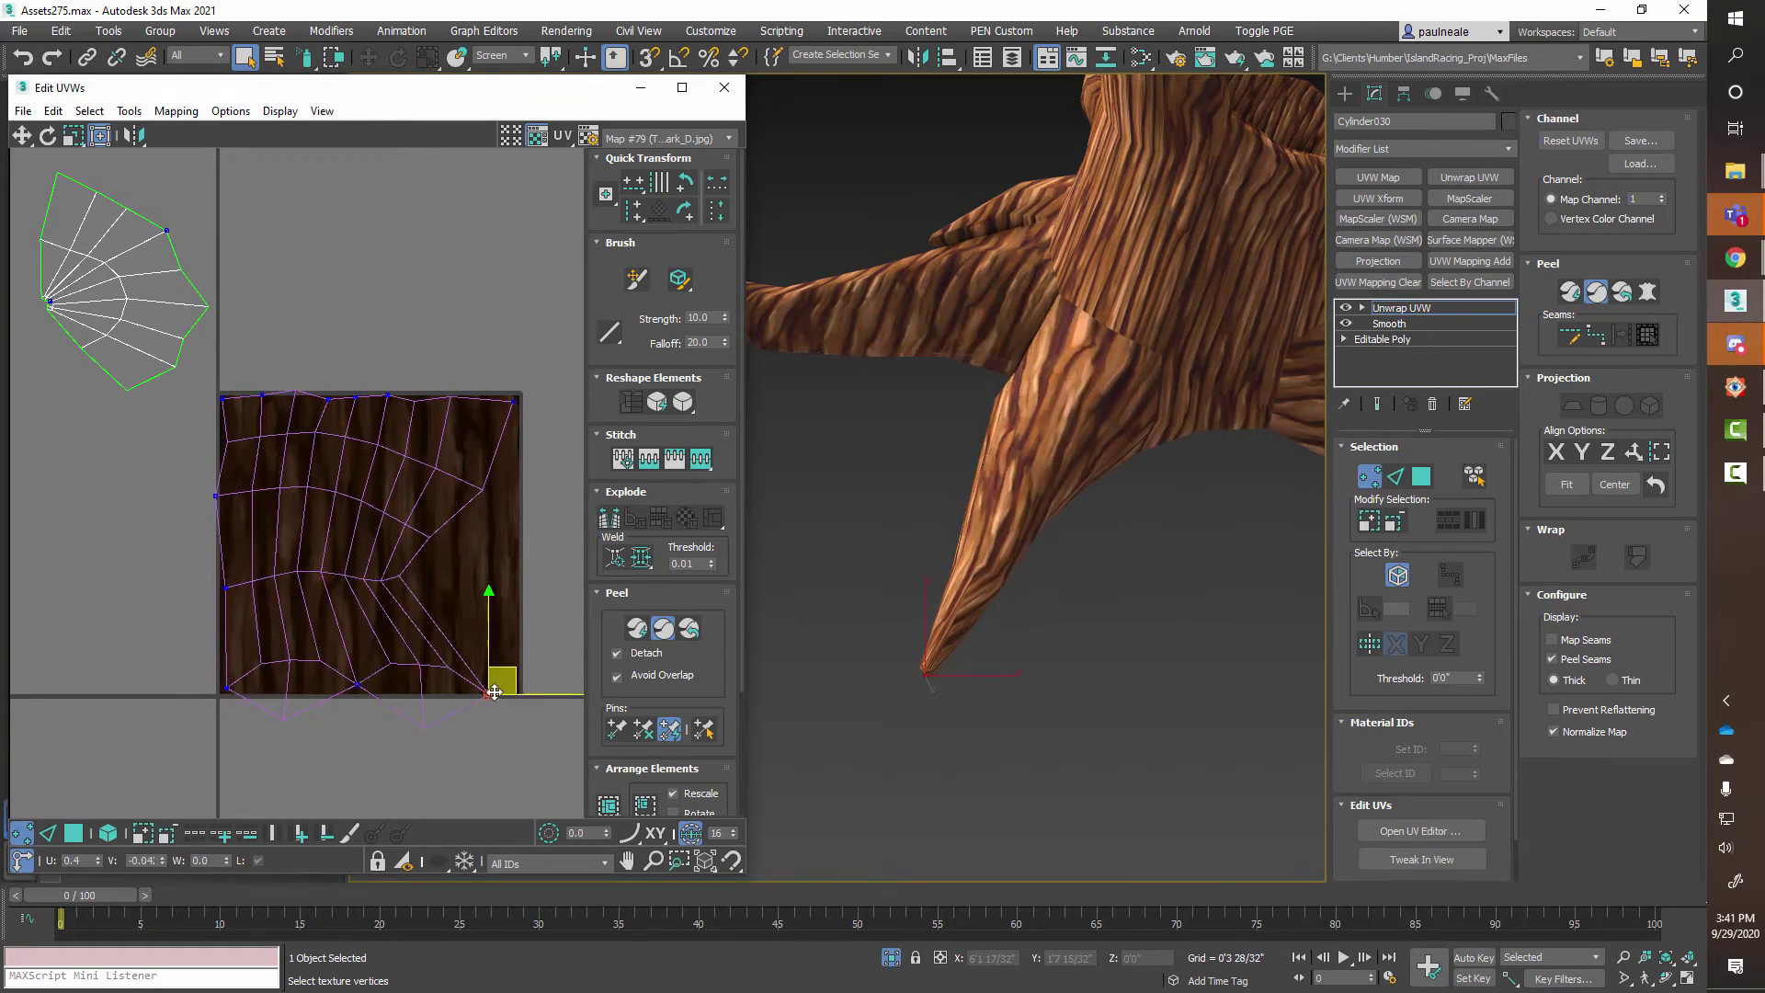
pyautogui.moveTo(401, 566); pyautogui.dragTo(516, 571)
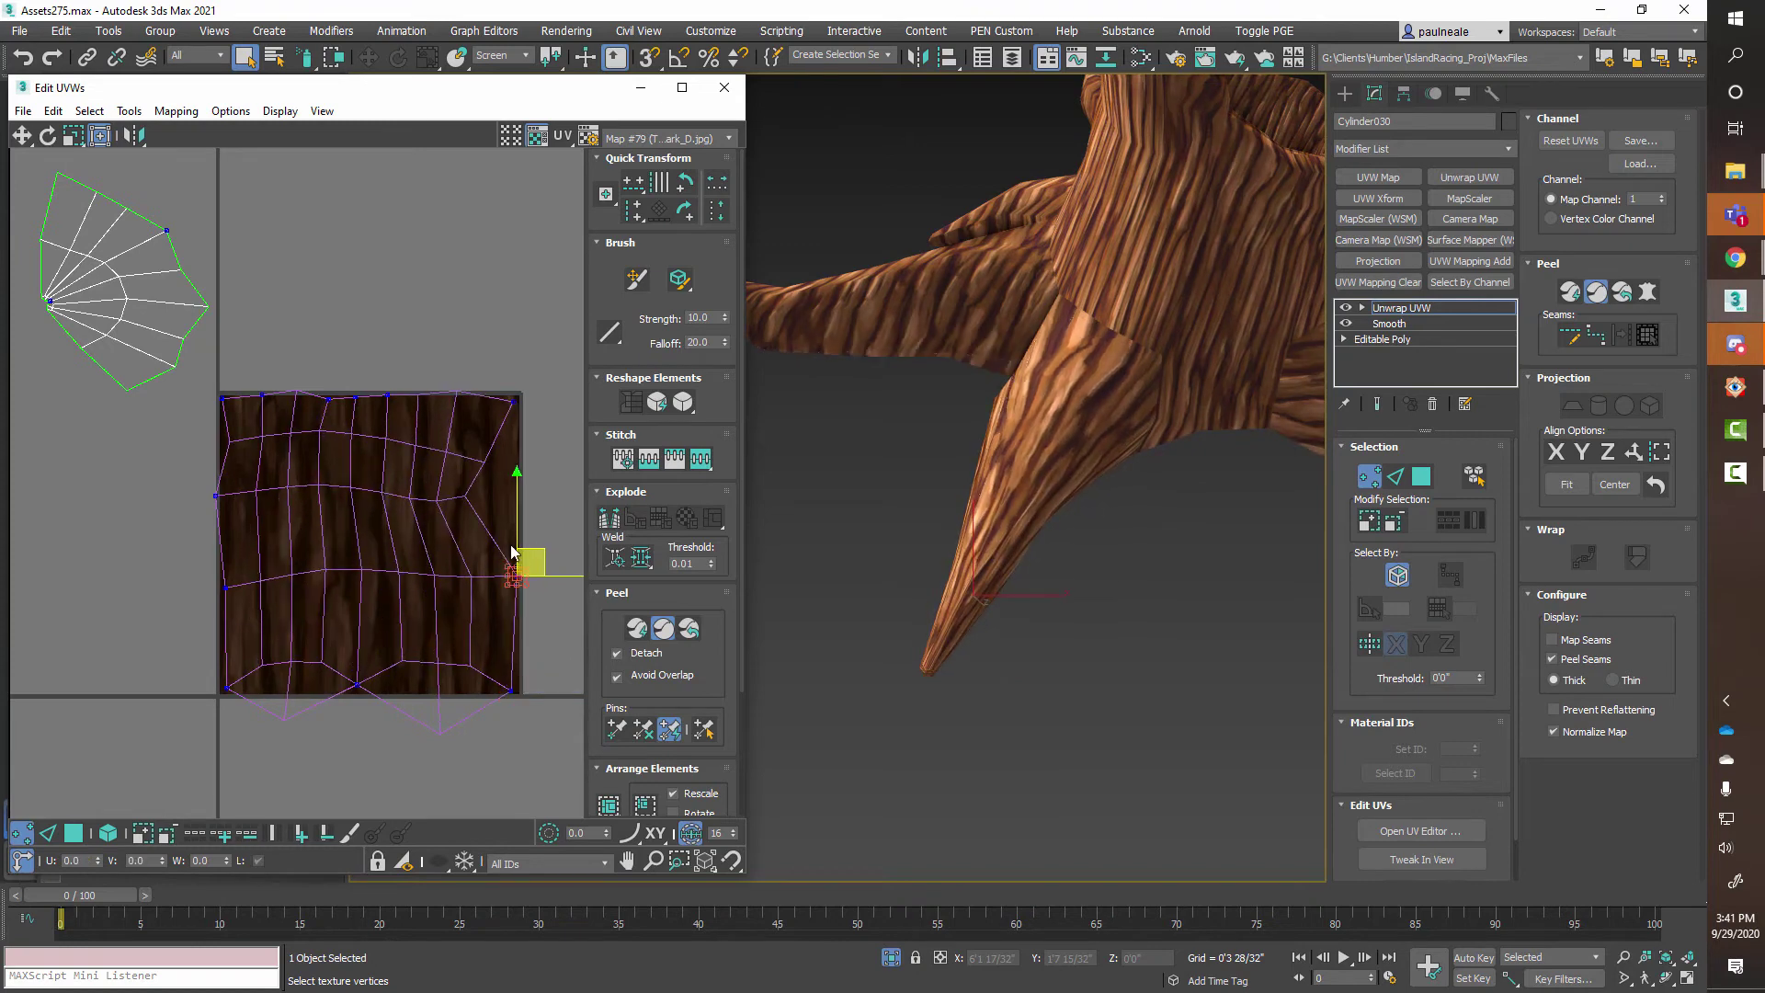
pyautogui.moveTo(466, 499); pyautogui.dragTo(520, 504)
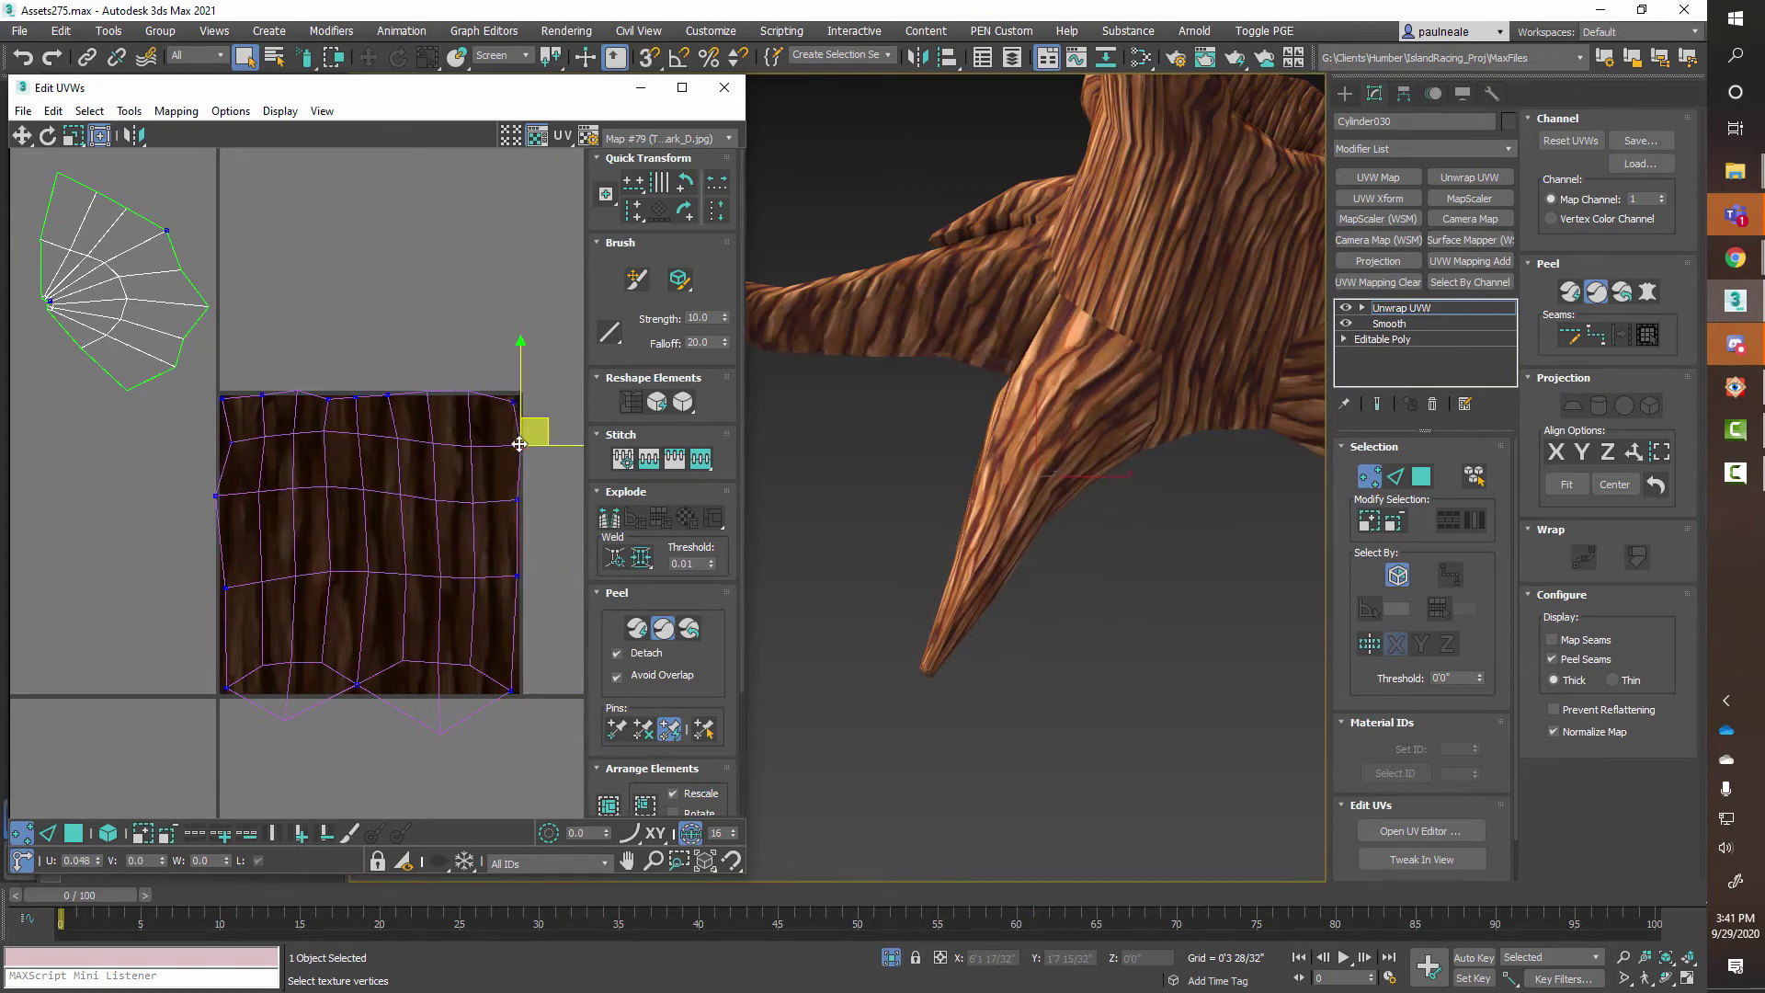
# Align the root shell's lower-edge vertices with the tile's bottom edge and snug its corners and upper vertices to the tile border.
pyautogui.moveTo(975, 509)
pyautogui.keyDown('alt'); pyautogui.mouseDown(button='middle')
pyautogui.moveTo(996, 492)
pyautogui.moveTo(962, 488)
pyautogui.mouseUp(button='middle'); pyautogui.keyUp('alt')
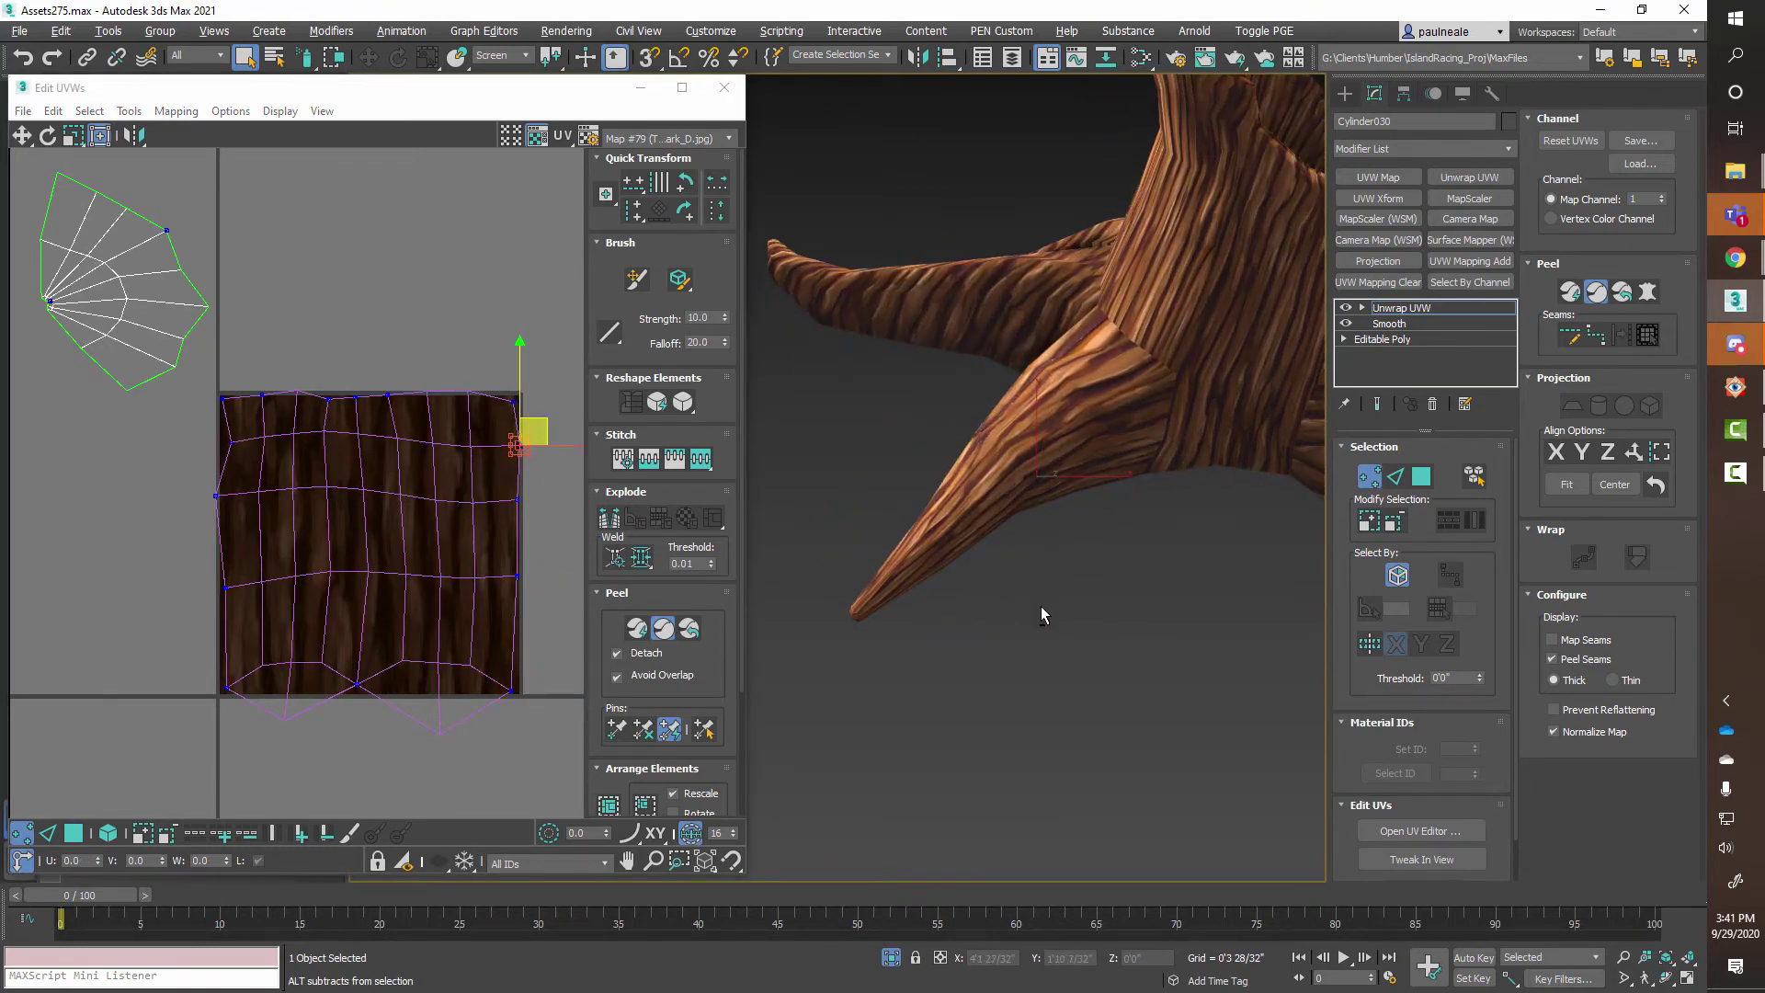
pyautogui.keyDown('alt'); pyautogui.moveTo(1041, 612); pyautogui.dragTo(1094, 534, button='middle'); pyautogui.keyUp('alt')
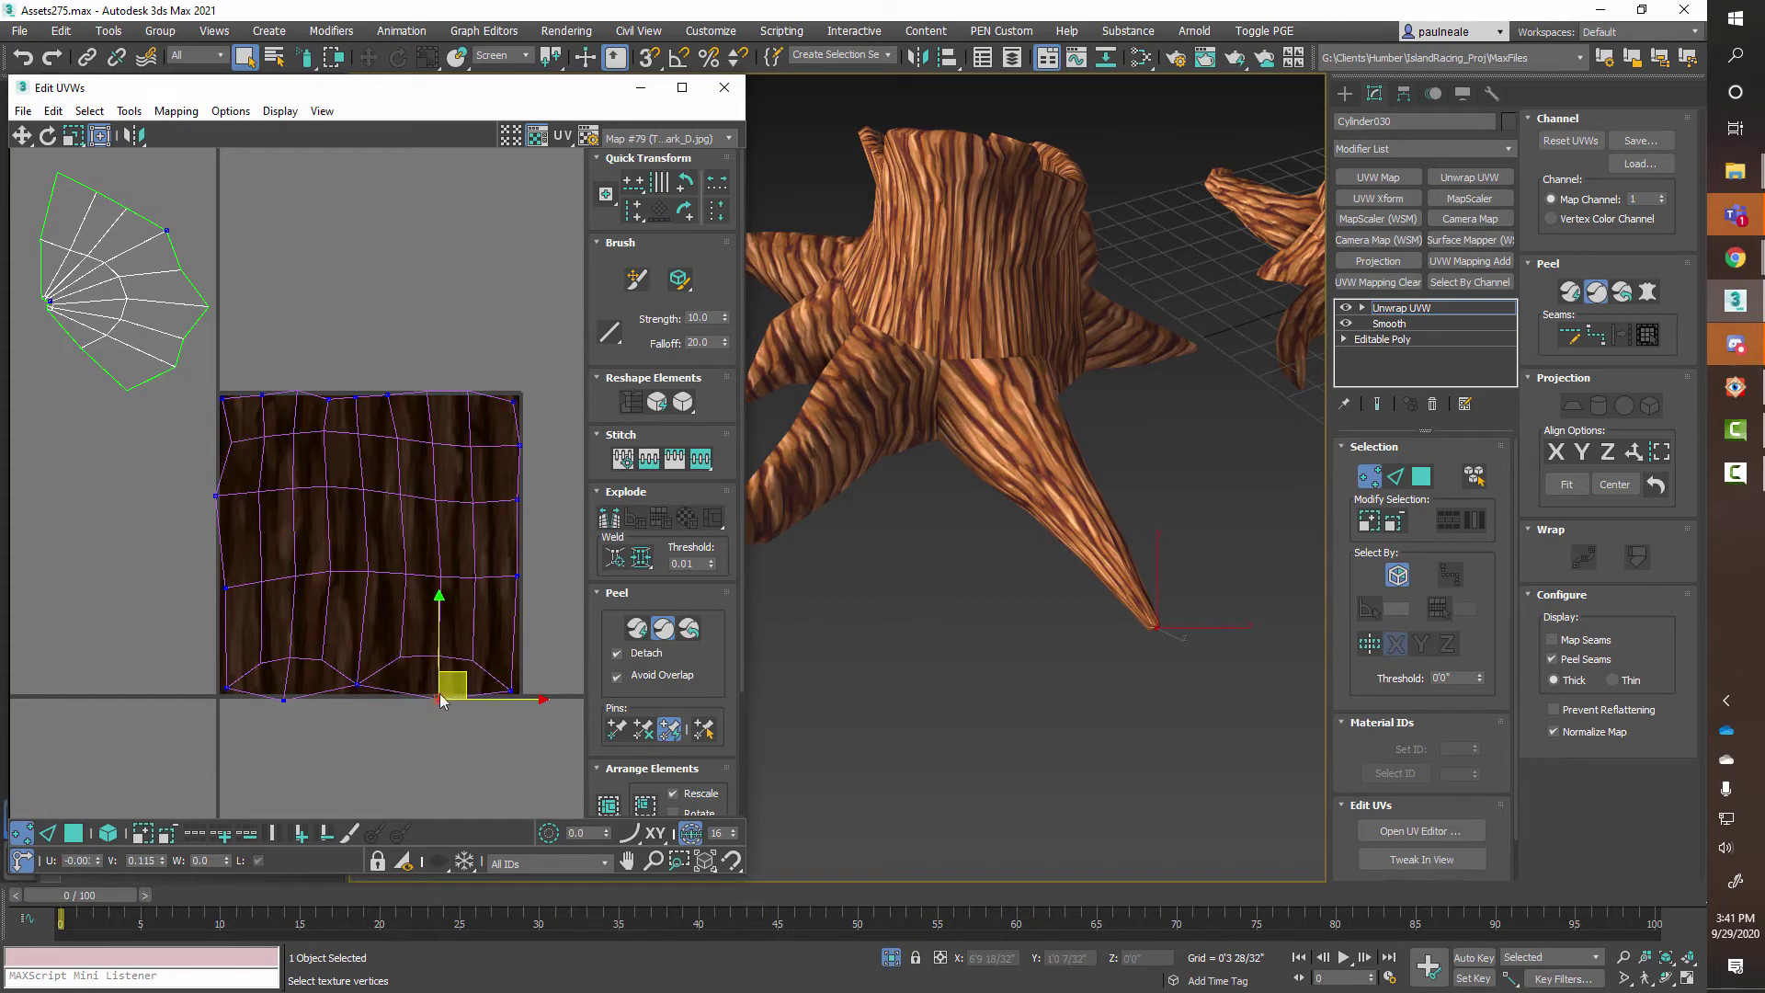
pyautogui.keyDown('alt'); pyautogui.moveTo(907, 533); pyautogui.dragTo(725, 549, button='middle'); pyautogui.keyUp('alt')
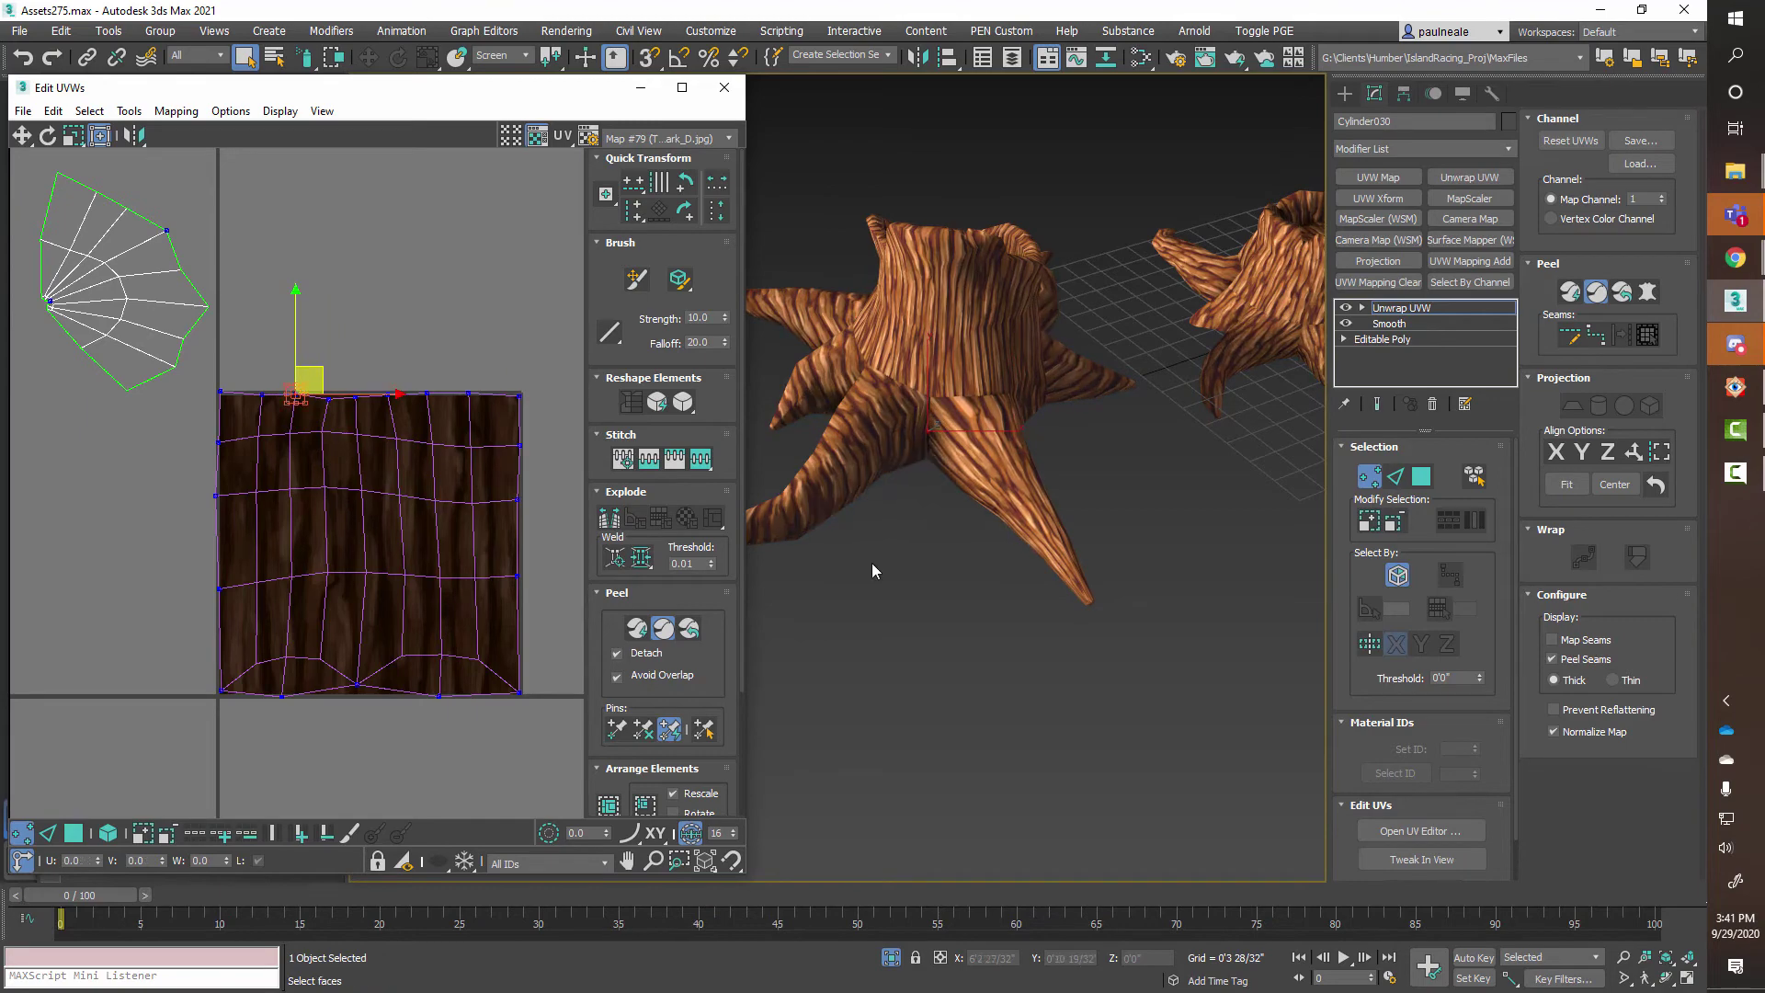
# Examine the bark grain along the stretched root and where it meets the trunk from several sides.
pyautogui.keyDown('alt'); pyautogui.moveTo(872, 563); pyautogui.dragTo(974, 460, button='middle'); pyautogui.keyUp('alt')
pyautogui.scroll(5, 975, 460)
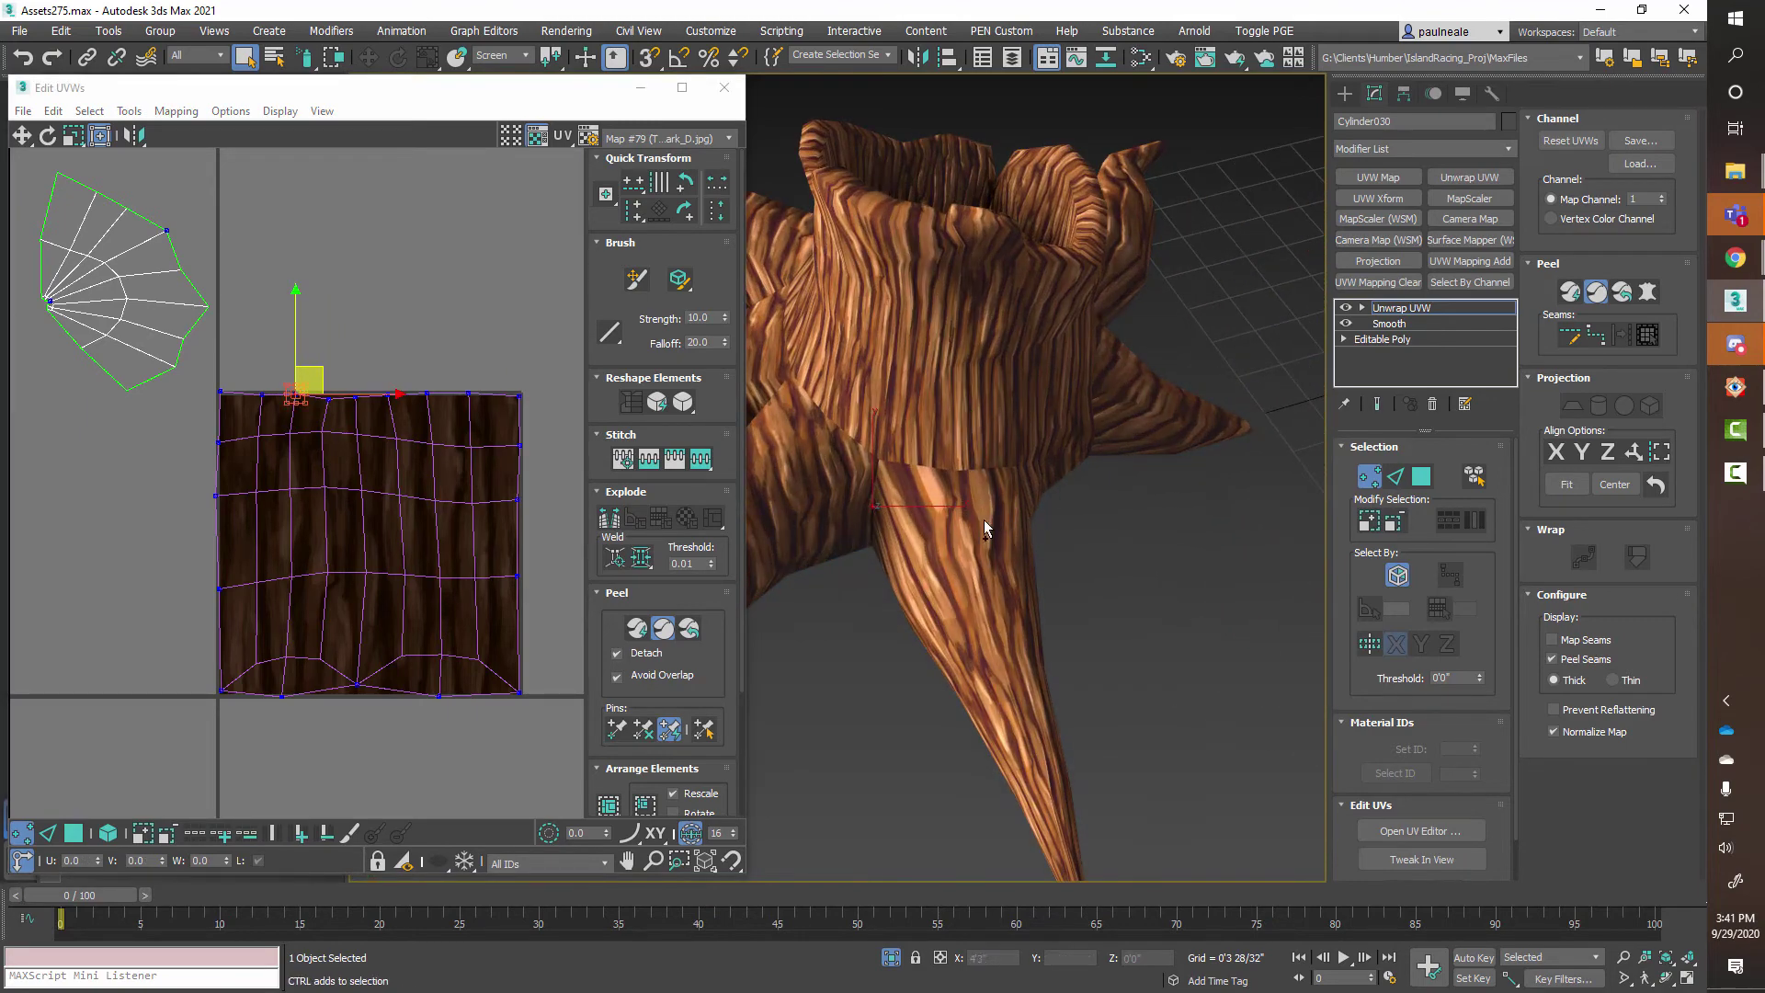
pyautogui.keyDown('alt'); pyautogui.moveTo(984, 521); pyautogui.dragTo(925, 480, button='middle'); pyautogui.keyUp('alt')
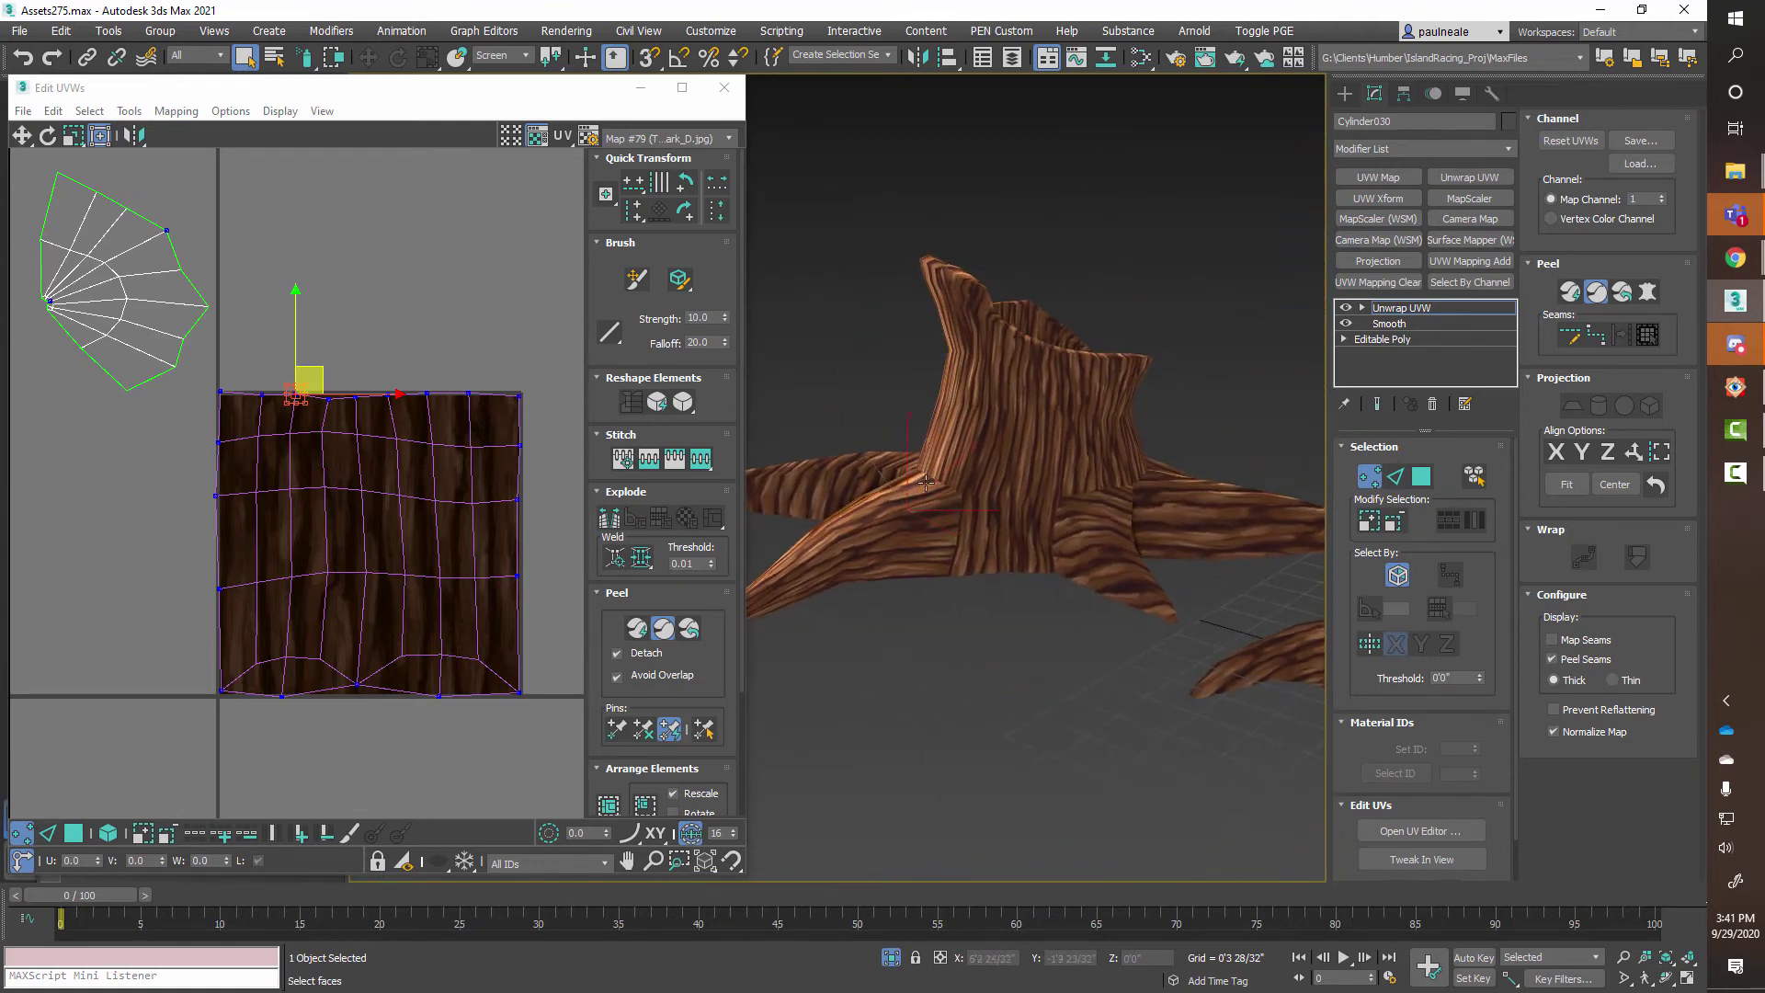
pyautogui.scroll(-6, 1109, 549)
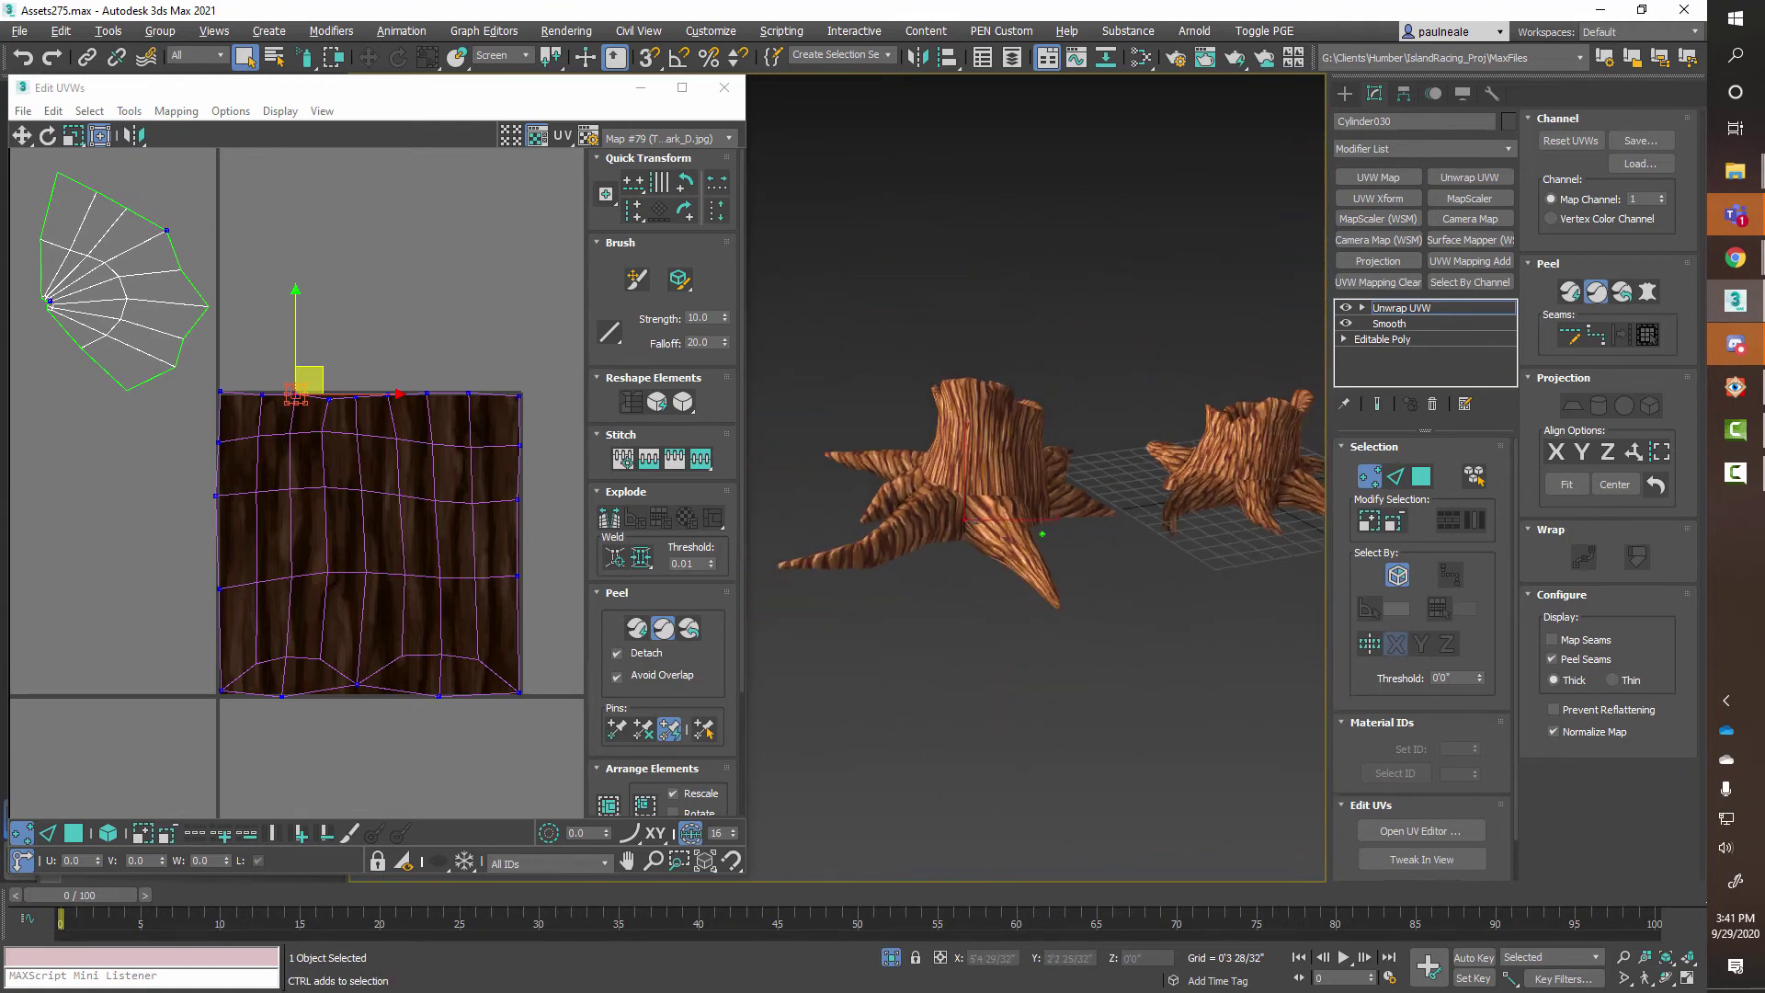
pyautogui.keyDown('alt'); pyautogui.moveTo(1057, 561); pyautogui.dragTo(925, 597, button='middle'); pyautogui.keyUp('alt')
pyautogui.scroll(5, 1040, 524)
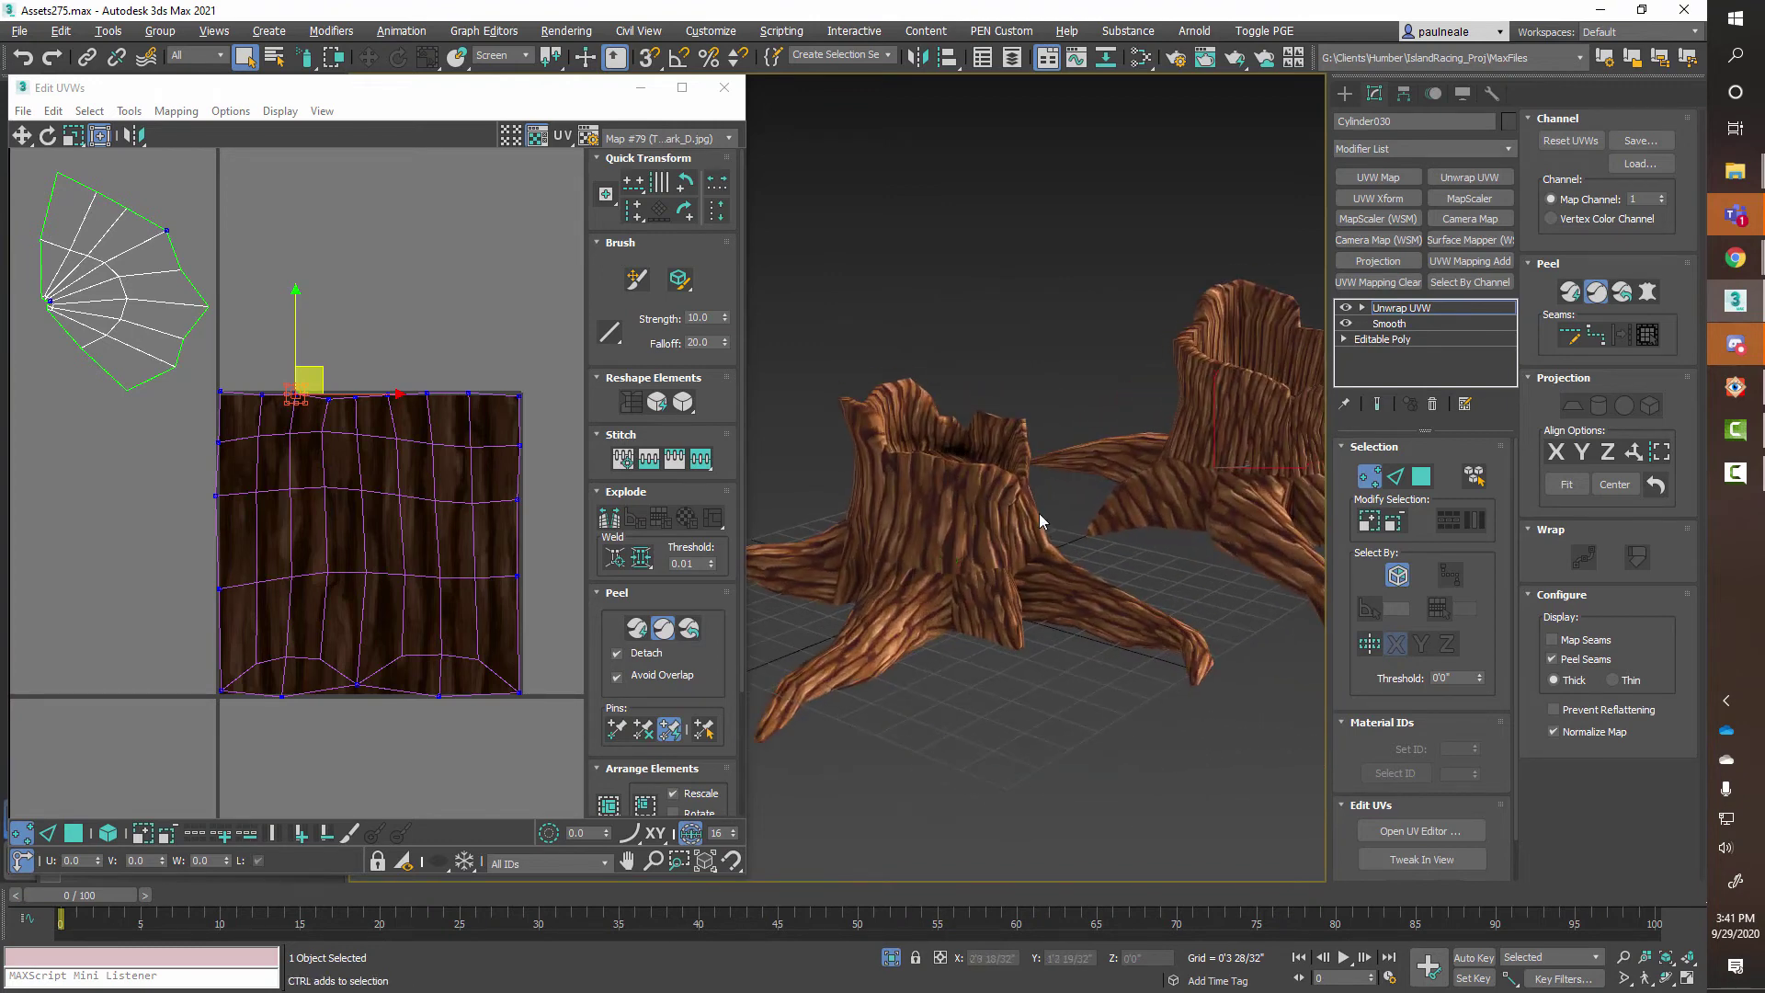
pyautogui.keyDown('alt'); pyautogui.moveTo(1040, 524); pyautogui.dragTo(904, 487, button='middle'); pyautogui.keyUp('alt')
pyautogui.scroll(-3, 978, 563)
pyautogui.scroll(4, 1099, 507)
pyautogui.moveTo(1032, 585)
pyautogui.keyDown('alt'); pyautogui.mouseDown(button='middle')
pyautogui.moveTo(926, 543)
pyautogui.moveTo(902, 599)
pyautogui.moveTo(911, 644)
pyautogui.moveTo(953, 575)
pyautogui.moveTo(1009, 565)
pyautogui.moveTo(1014, 451)
pyautogui.moveTo(960, 533)
pyautogui.moveTo(946, 631)
pyautogui.moveTo(1156, 511)
pyautogui.moveTo(1060, 554)
pyautogui.moveTo(1112, 506)
pyautogui.moveTo(1134, 601)
pyautogui.moveTo(1225, 596)
pyautogui.moveTo(1202, 510)
pyautogui.moveTo(1046, 546)
pyautogui.moveTo(866, 530)
pyautogui.moveTo(938, 566)
pyautogui.moveTo(1079, 555)
pyautogui.moveTo(1028, 562)
pyautogui.moveTo(1025, 506)
pyautogui.moveTo(1063, 531)
pyautogui.moveTo(1232, 537)
pyautogui.moveTo(1020, 545)
pyautogui.moveTo(1043, 543)
pyautogui.moveTo(1062, 586)
pyautogui.mouseUp(button='middle'); pyautogui.keyUp('alt')
pyautogui.scroll(-3, 1035, 545)
pyautogui.scroll(2, 1056, 571)
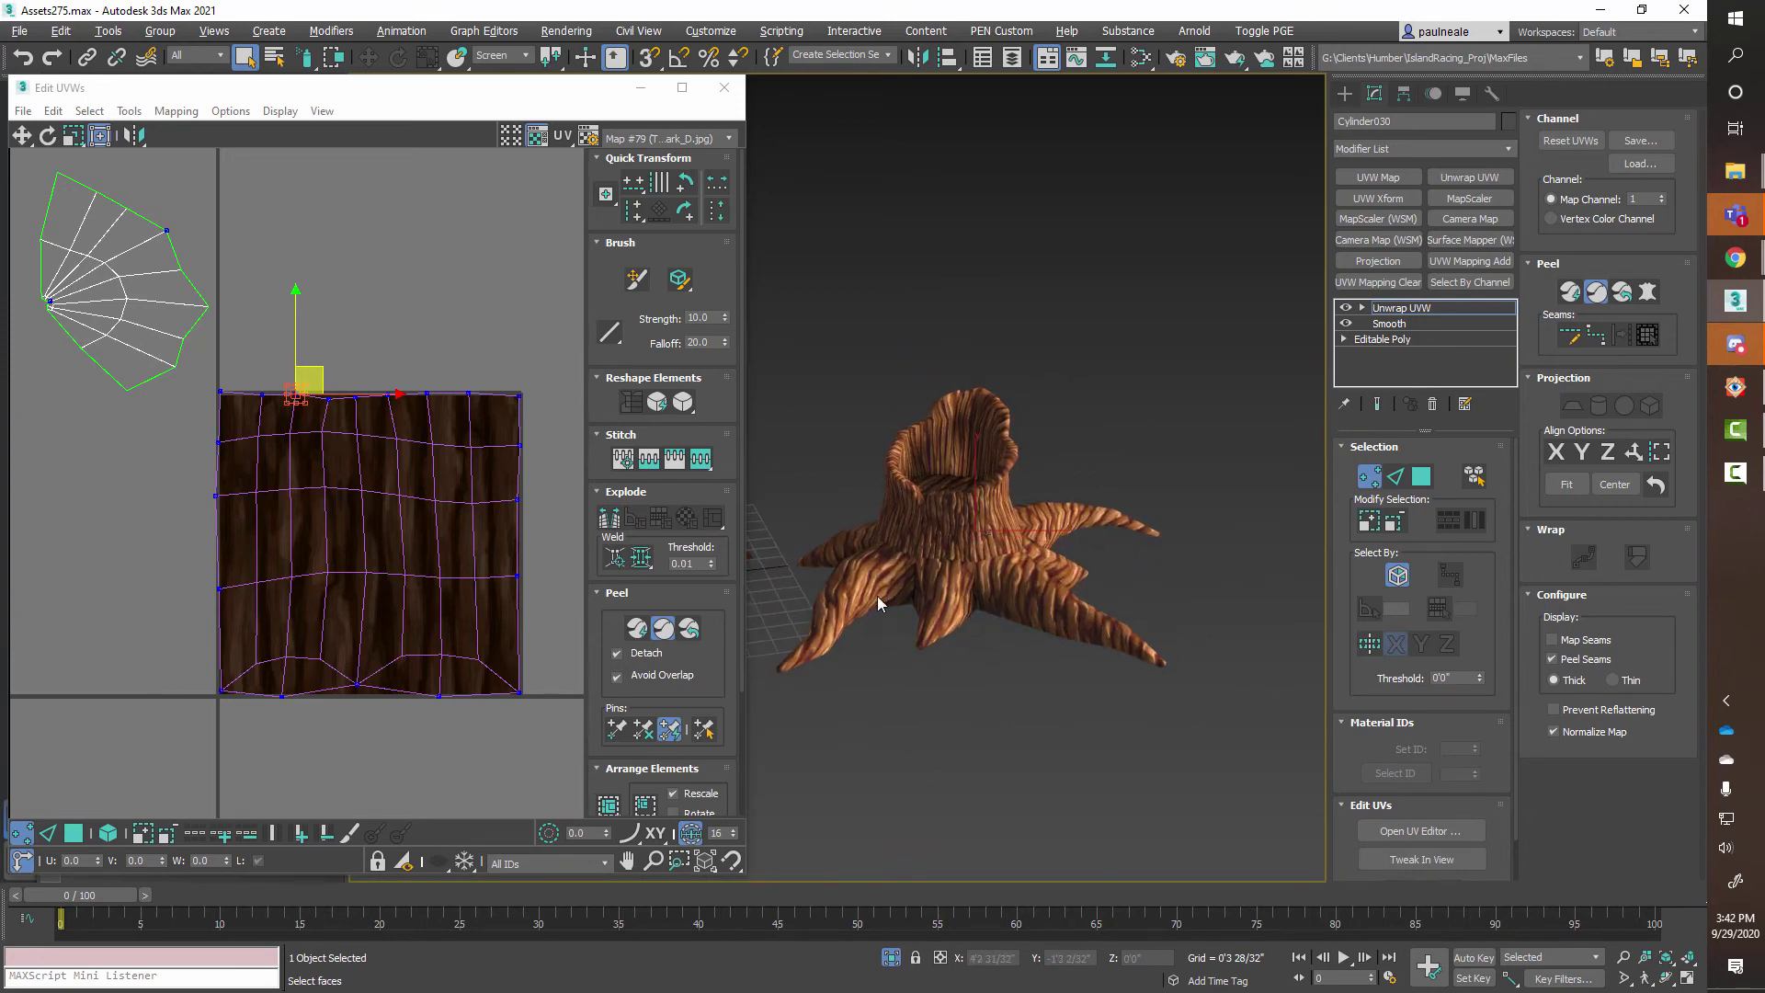
# Return the UV editor to polygon selection and examine the bark on the remaining roots around the stump.
pyautogui.scroll(-4, 433, 473)
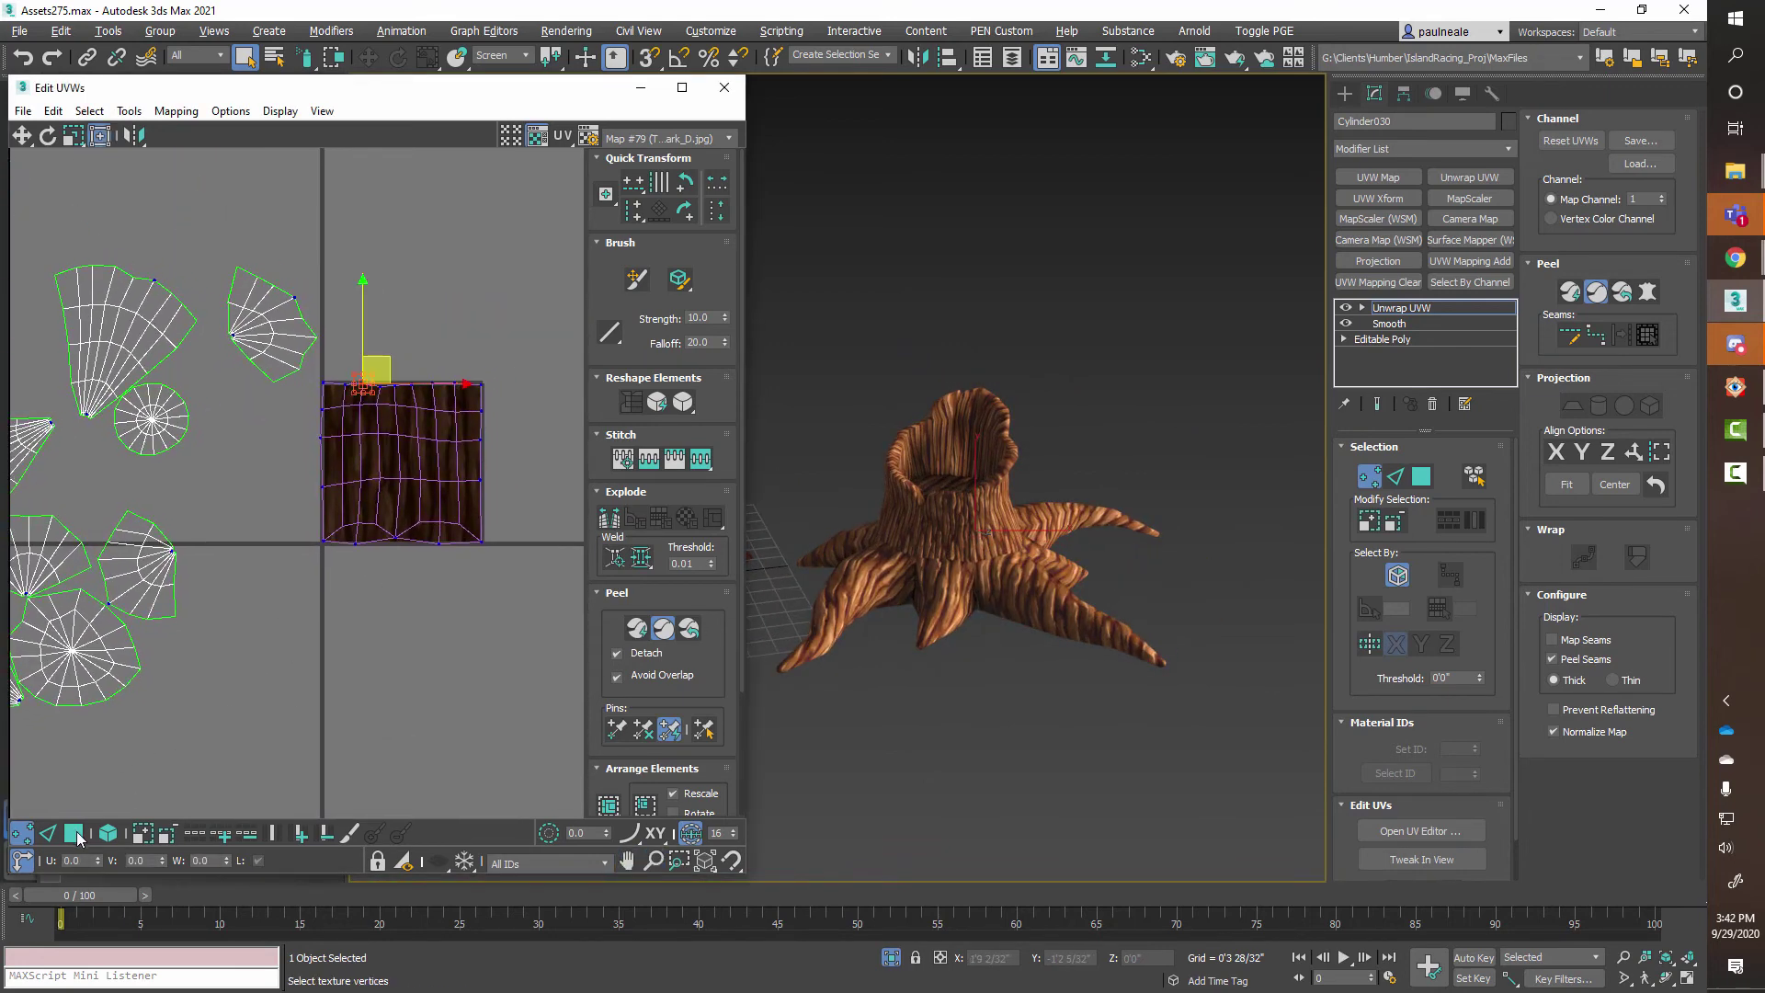
pyautogui.keyDown('alt'); pyautogui.moveTo(935, 600); pyautogui.dragTo(1011, 679, button='middle'); pyautogui.keyUp('alt')
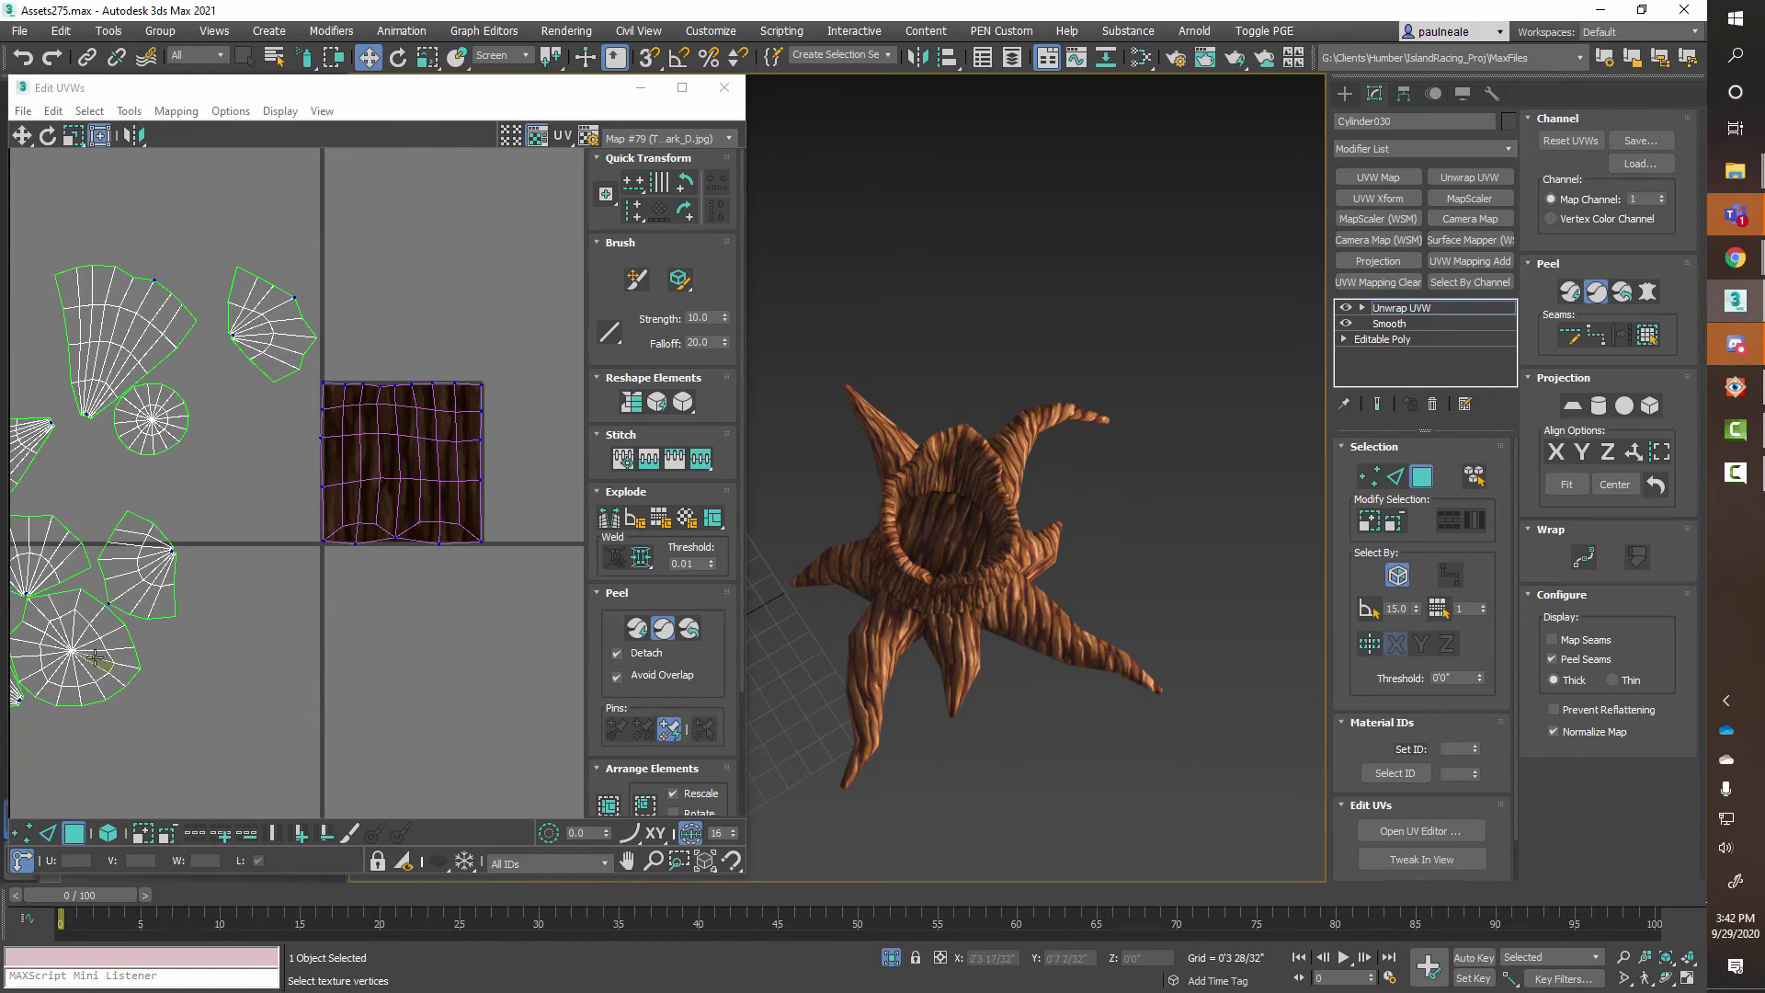
pyautogui.keyDown('alt'); pyautogui.moveTo(1003, 603); pyautogui.dragTo(928, 508, button='middle'); pyautogui.keyUp('alt')
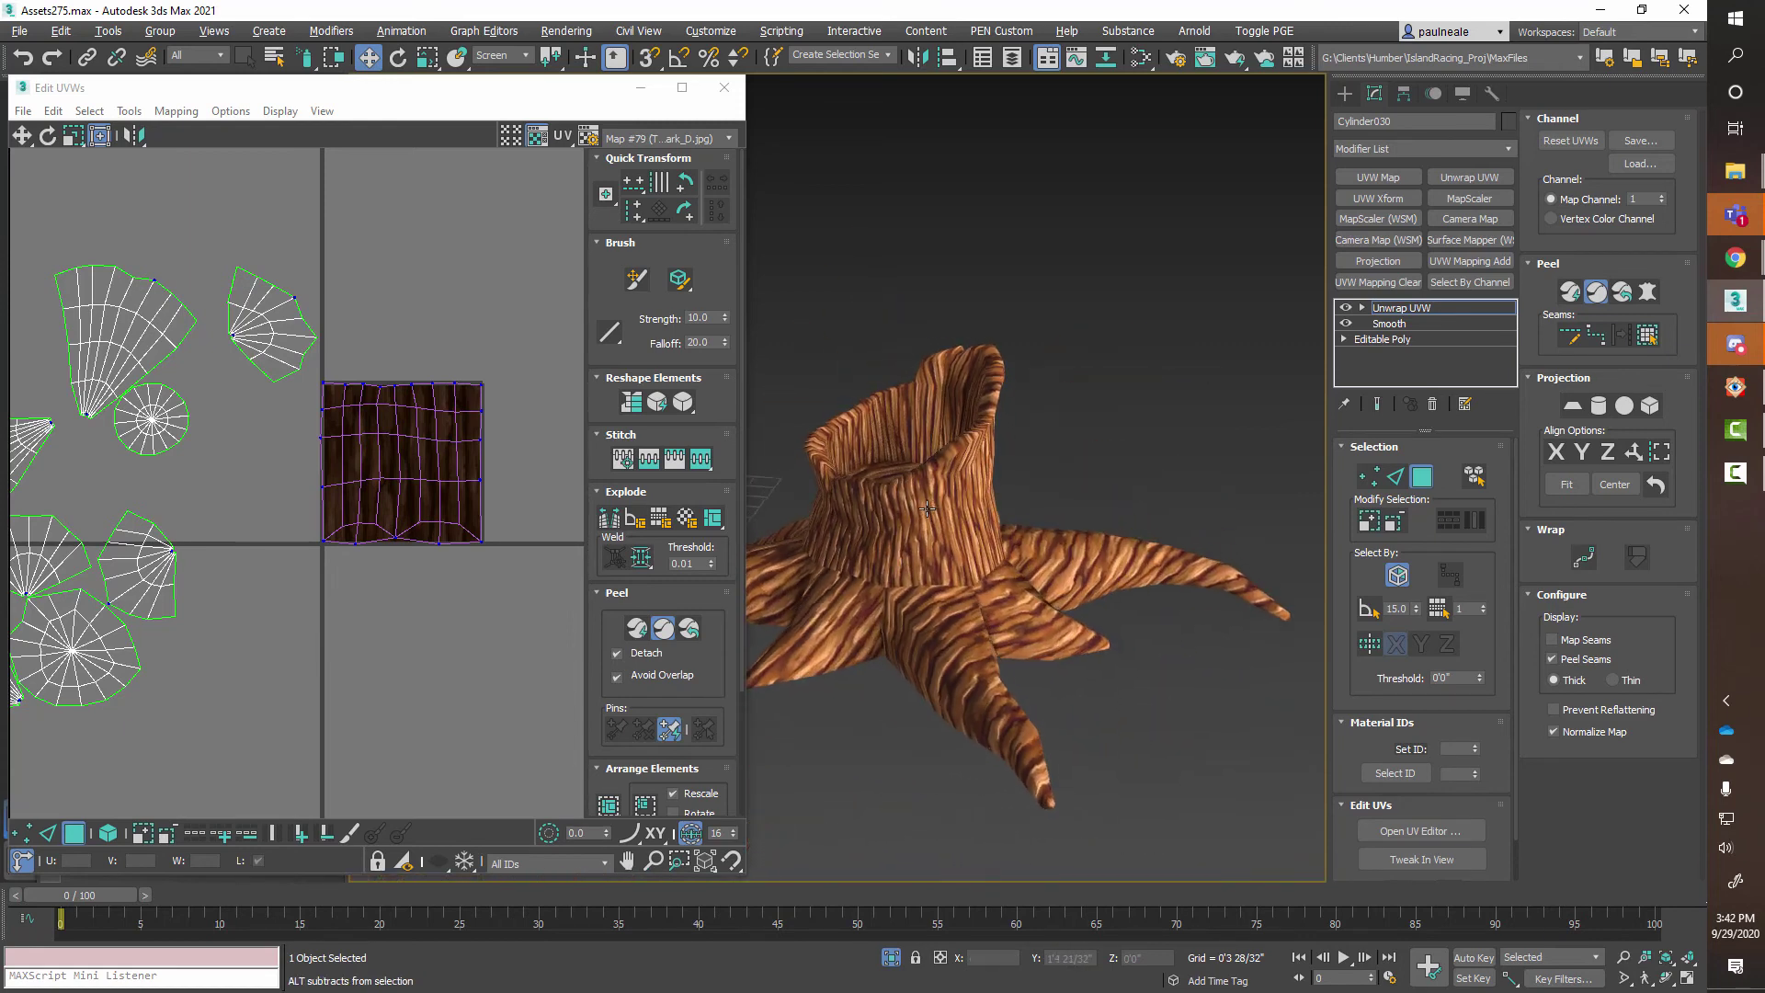
pyautogui.keyDown('alt'); pyautogui.moveTo(820, 504); pyautogui.dragTo(1028, 511, button='middle'); pyautogui.keyUp('alt')
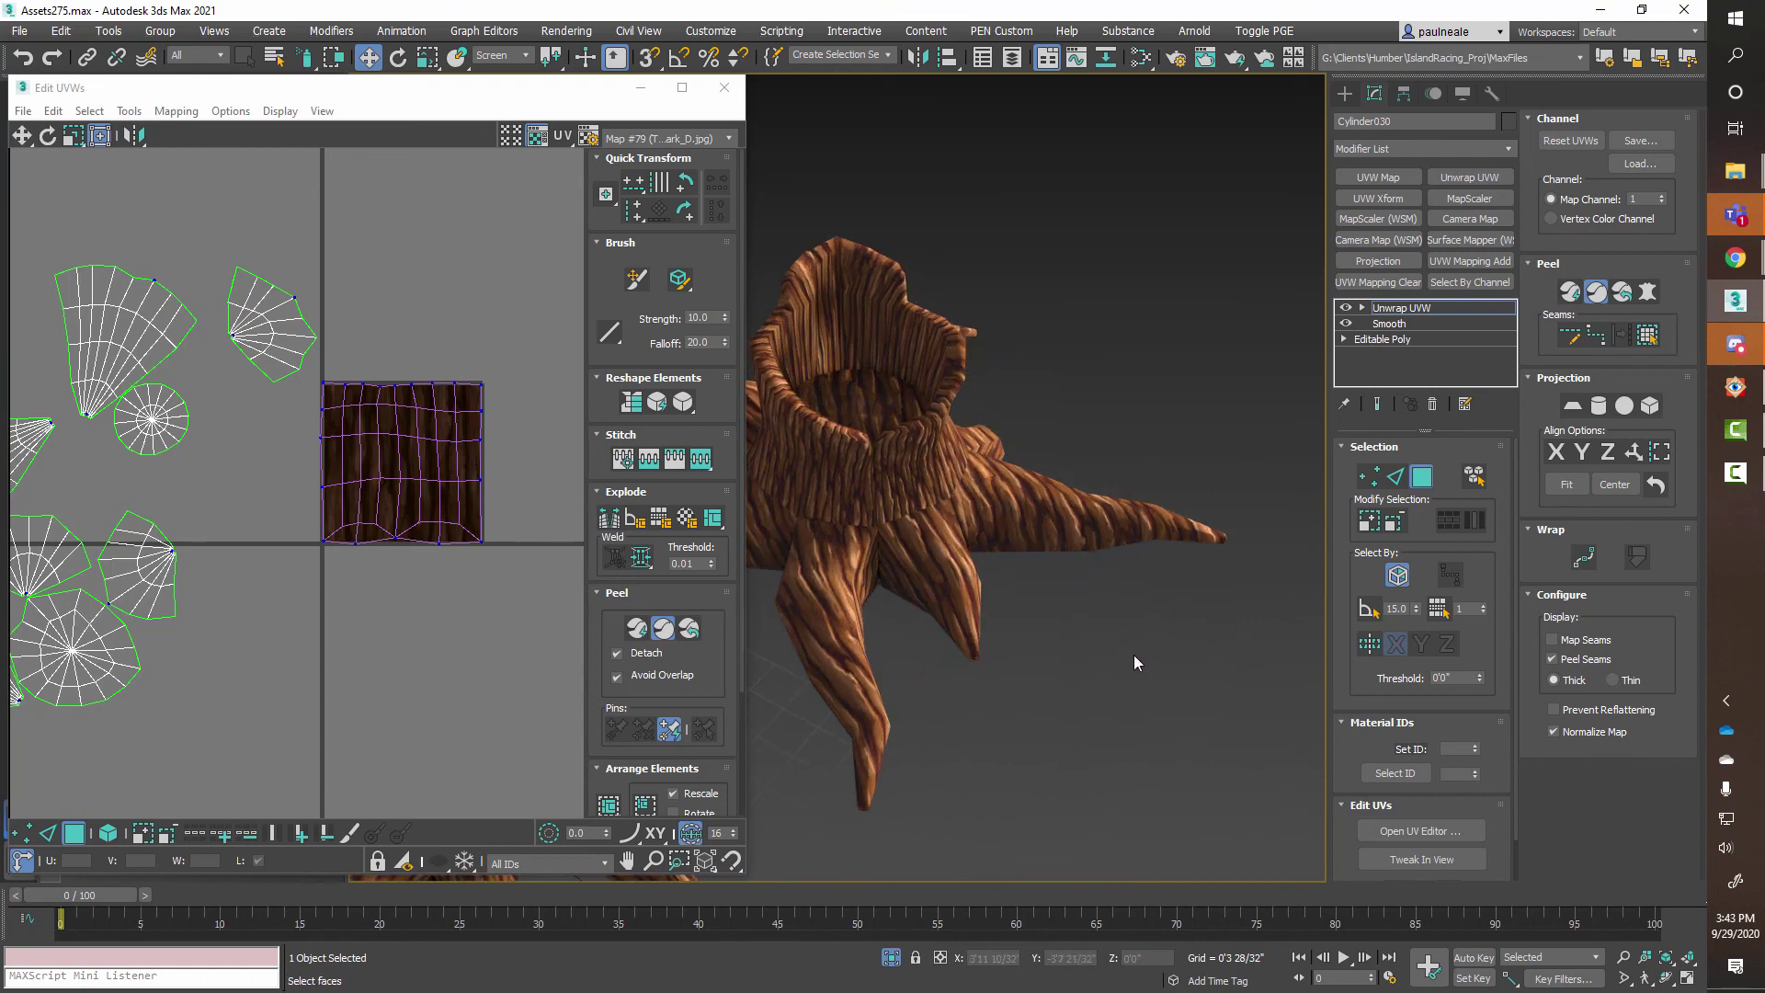
pyautogui.moveTo(1033, 611)
pyautogui.keyDown('alt'); pyautogui.mouseDown(button='middle')
pyautogui.moveTo(1023, 562)
pyautogui.moveTo(1028, 602)
pyautogui.moveTo(1011, 591)
pyautogui.moveTo(1077, 611)
pyautogui.moveTo(1149, 585)
pyautogui.moveTo(1049, 610)
pyautogui.moveTo(1048, 592)
pyautogui.mouseUp(button='middle'); pyautogui.keyUp('alt')
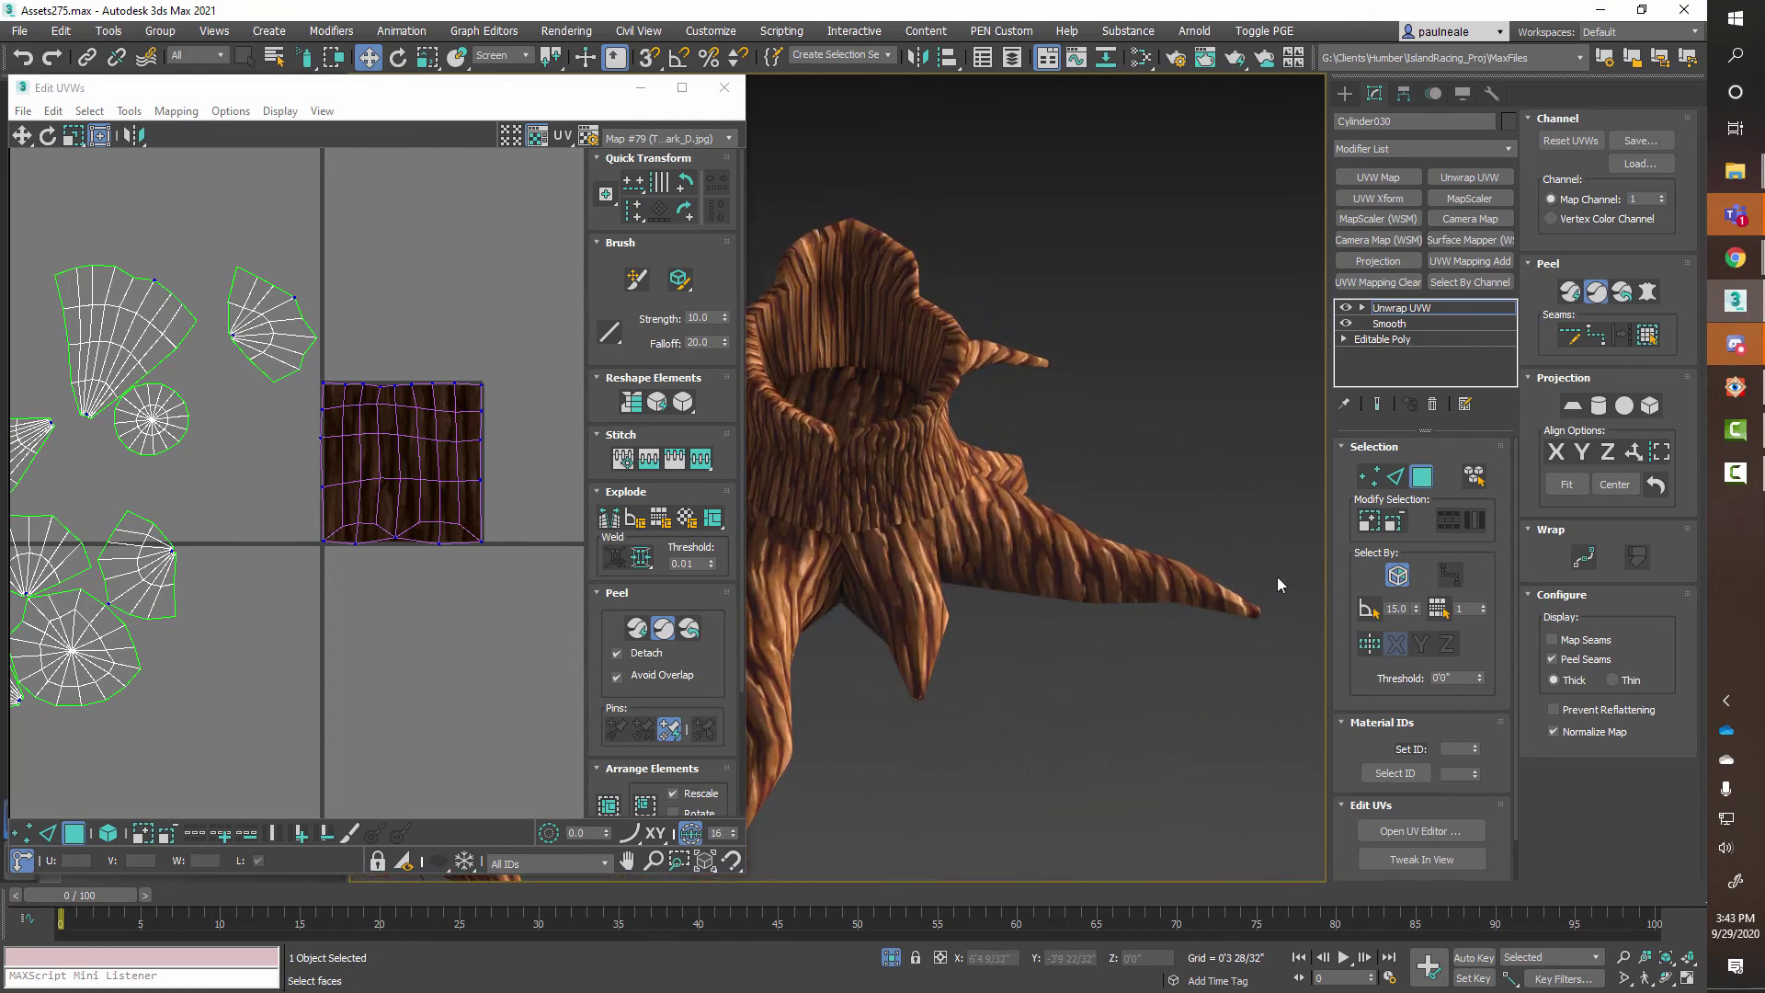